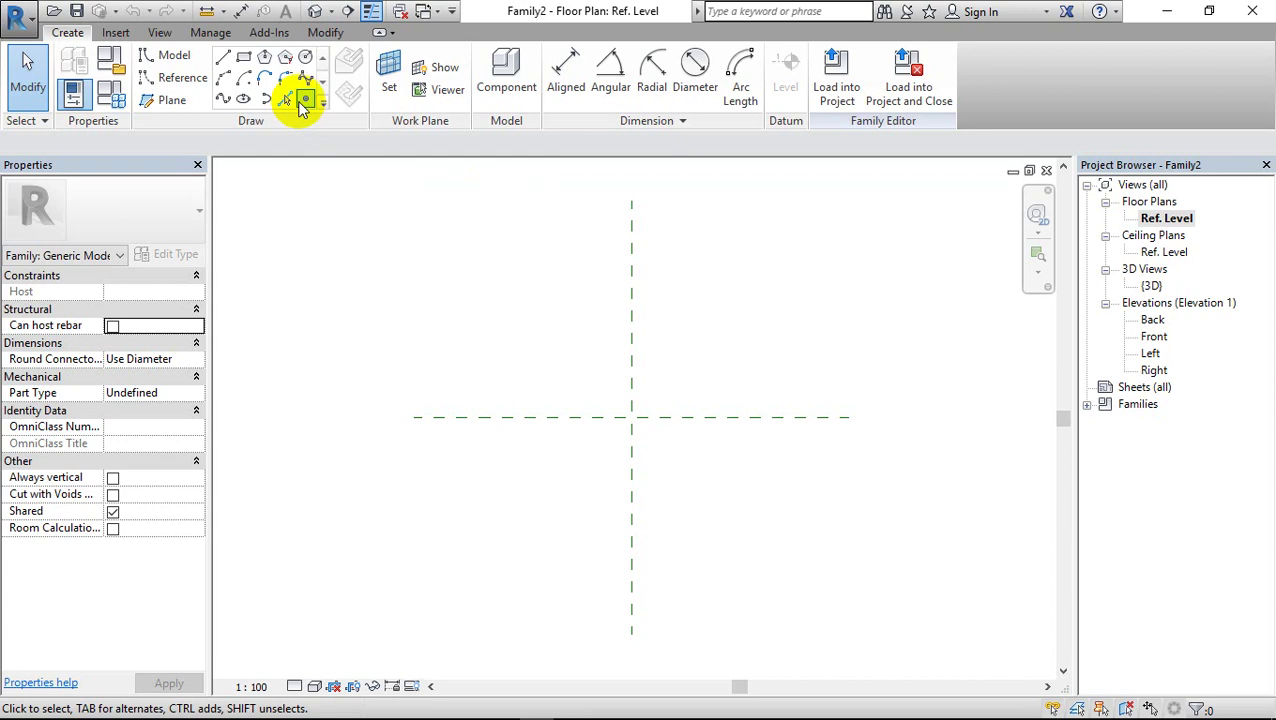
Place three reference points in a triangle on Ref. Level and window-select all three
{"action": "left_click", "coordinate": [305, 99]}
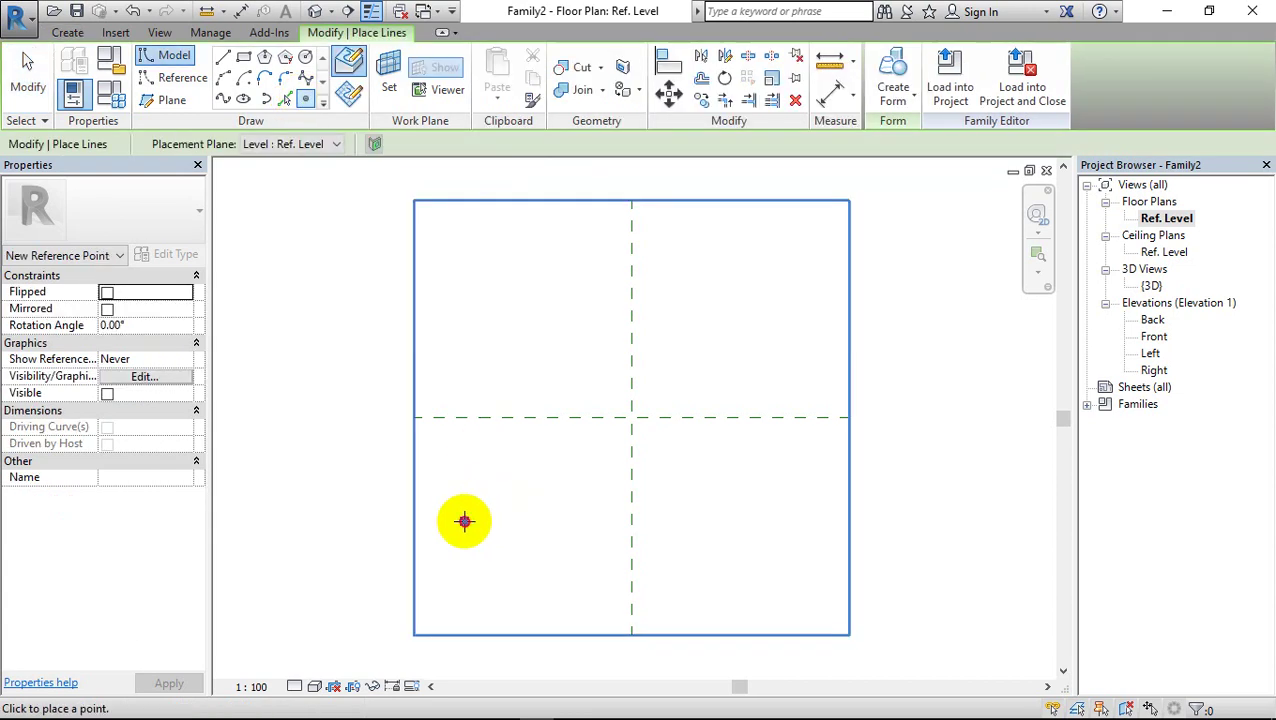
{"action": "left_click", "coordinate": [464, 520]}
{"action": "left_click", "coordinate": [631, 296]}
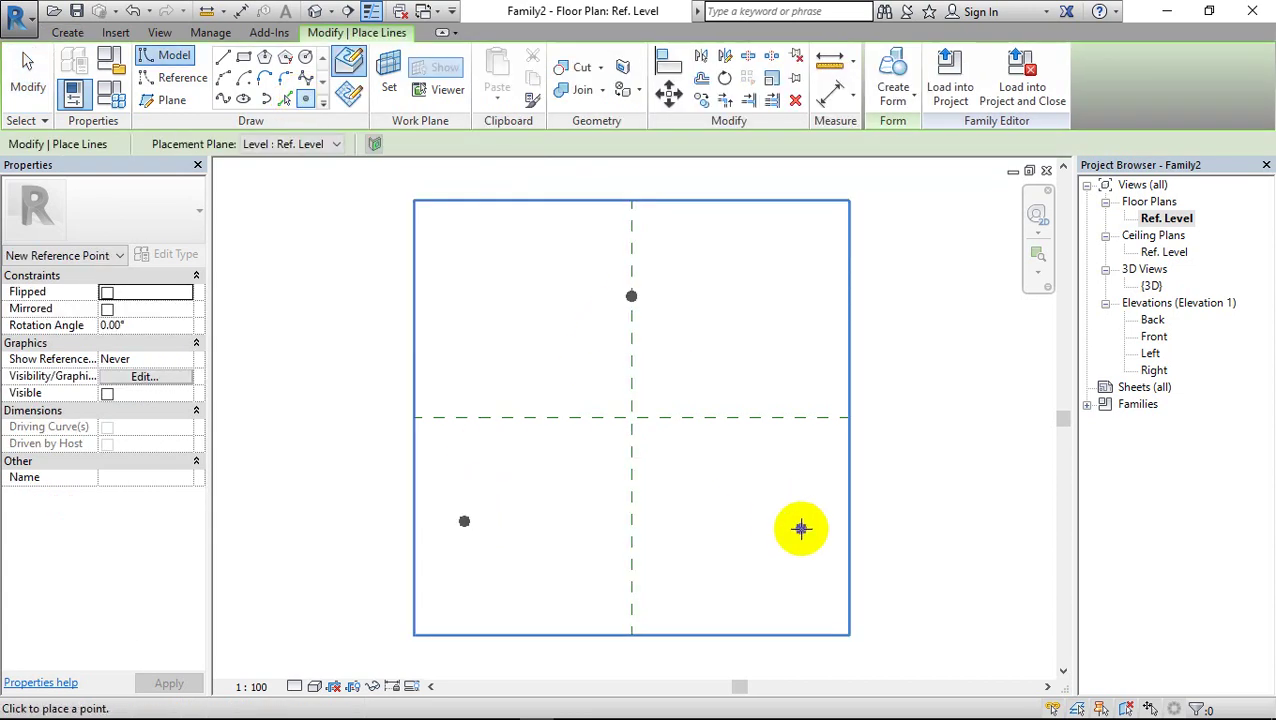
{"action": "left_click", "coordinate": [808, 532]}
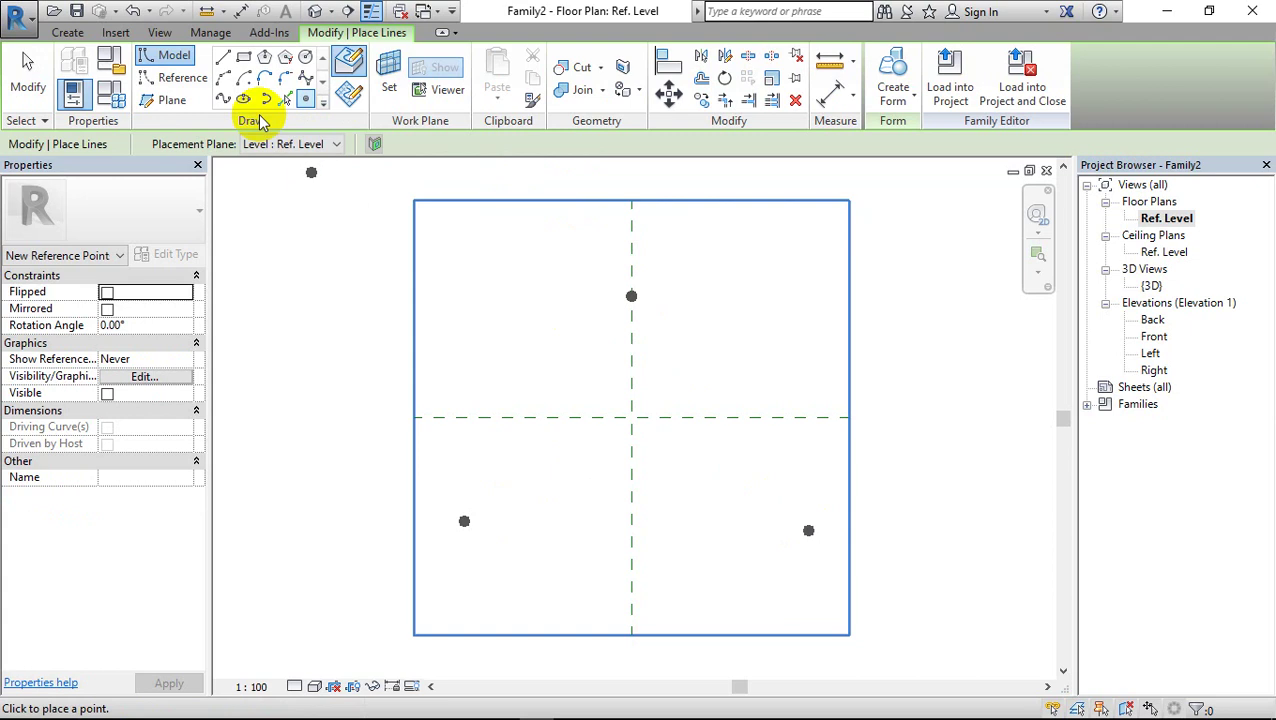
{"action": "left_click", "coordinate": [28, 70]}
{"action": "left_click_drag", "start_coordinate": [439, 242], "coordinate": [830, 600]}
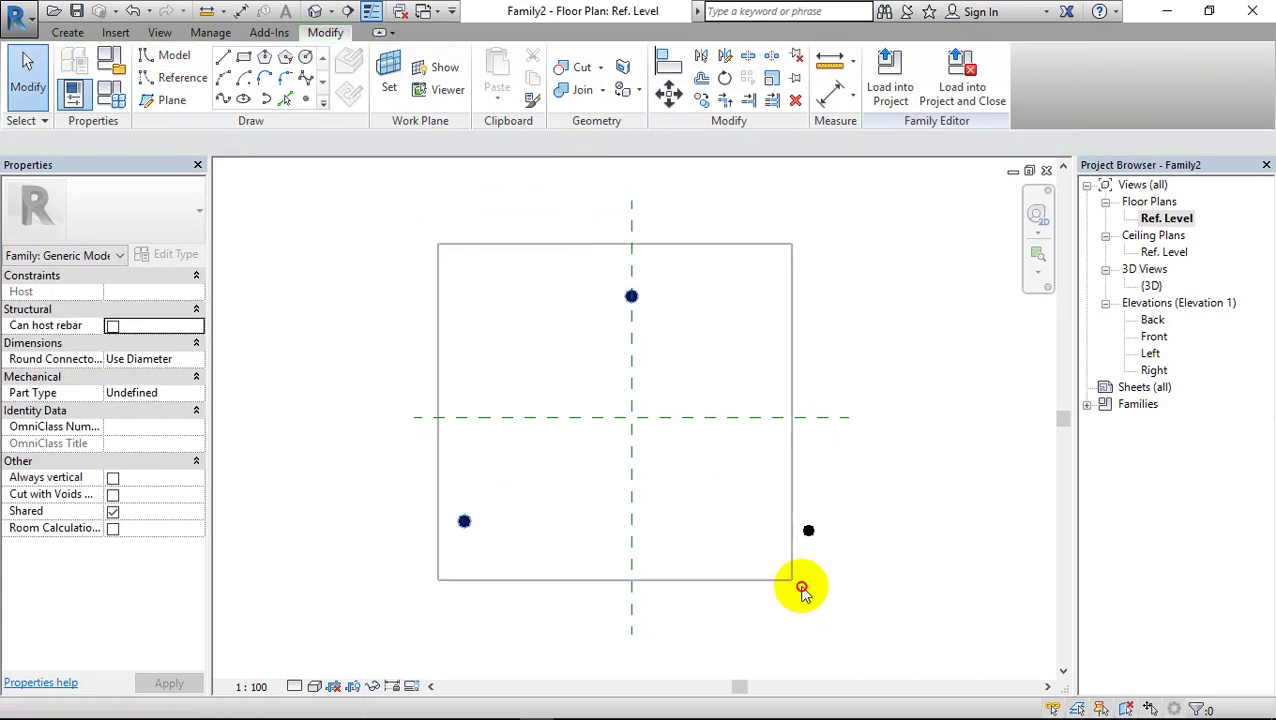
Make the three points adaptive and join points 1 and 2 with a reference line
{"action": "left_click", "coordinate": [865, 72]}
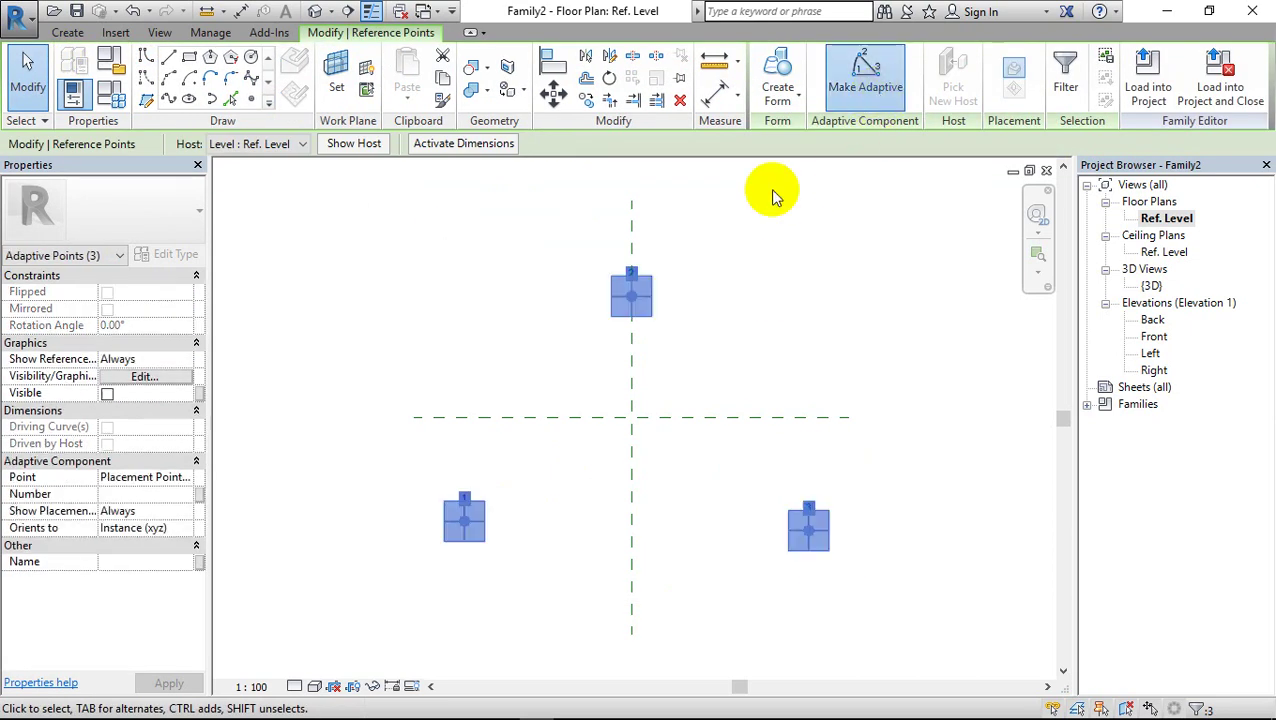
{"action": "left_click", "coordinate": [432, 252]}
{"action": "left_click_drag", "start_coordinate": [428, 240], "coordinate": [680, 585]}
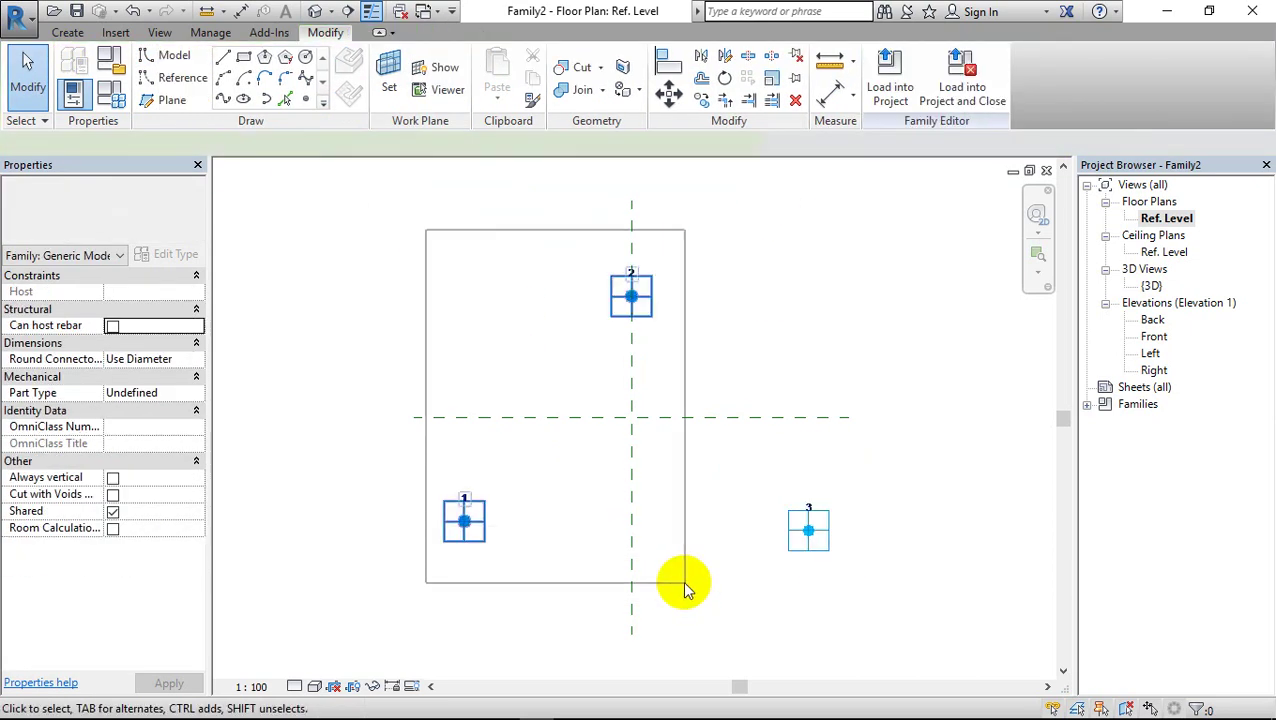
{"action": "left_click", "coordinate": [228, 98]}
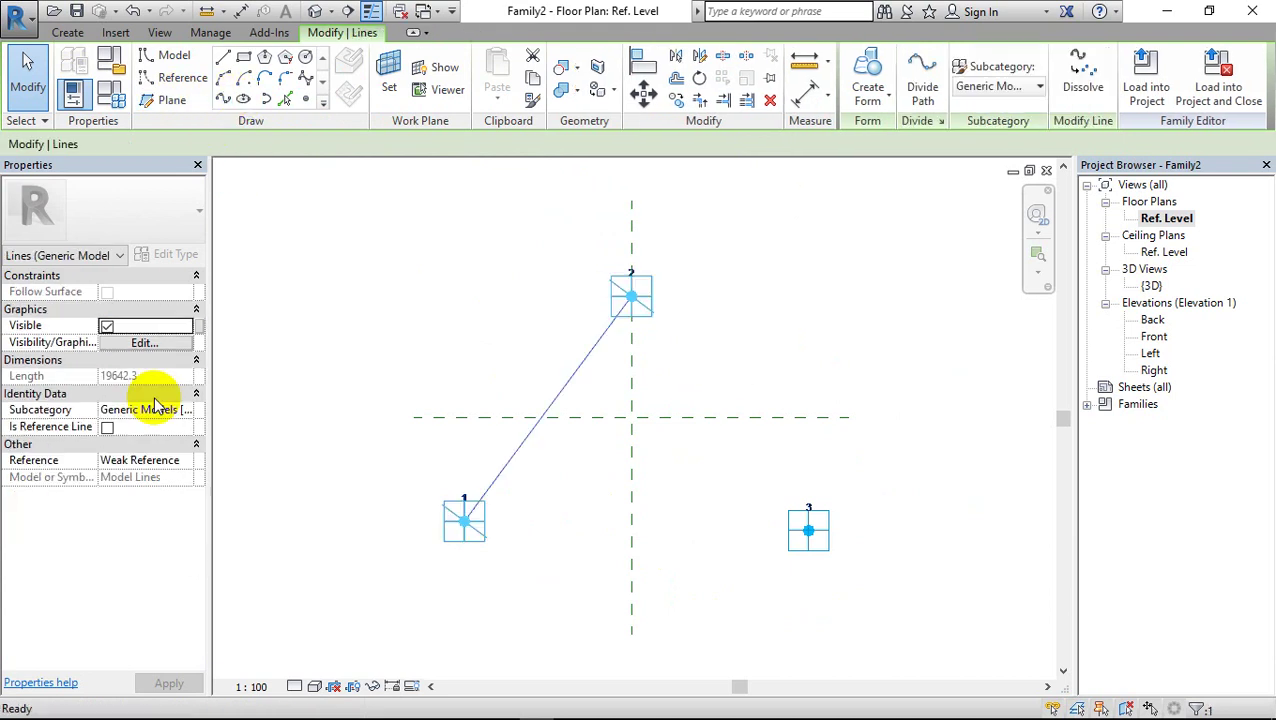
{"action": "left_click", "coordinate": [107, 421]}
Draw a reference line between adaptive points 2 and 3
{"action": "left_click_drag", "start_coordinate": [597, 228], "coordinate": [840, 593]}
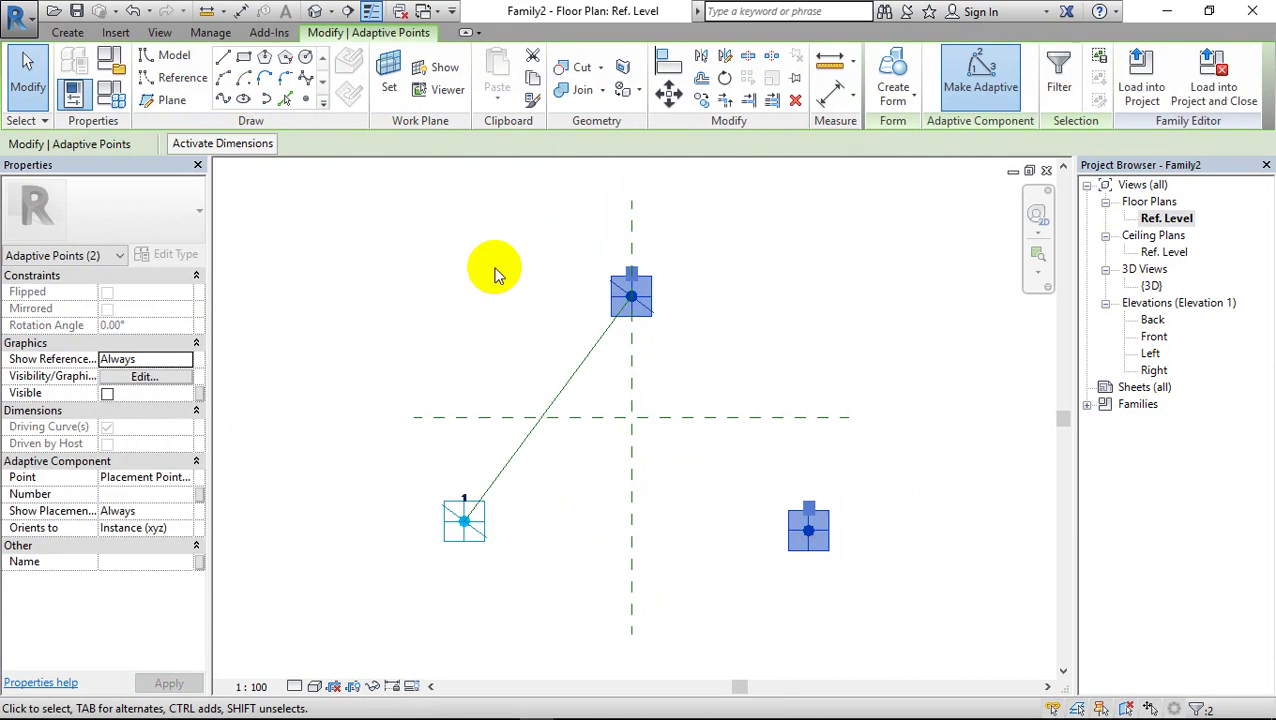
{"action": "left_click", "coordinate": [224, 103]}
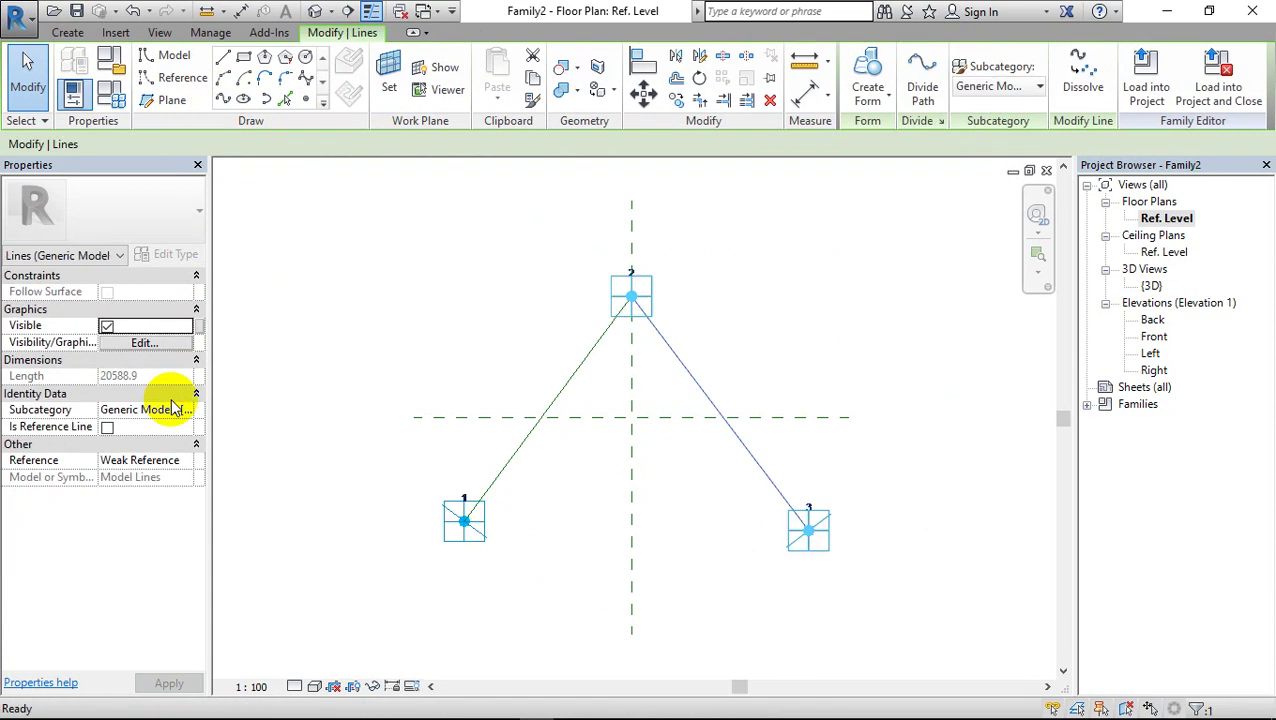
{"action": "left_click", "coordinate": [107, 427]}
{"action": "left_click", "coordinate": [441, 404]}
Close the triangle with a reference line from point 1 to point 3, then view it in 3D
{"action": "left_click_drag", "start_coordinate": [376, 464], "coordinate": [891, 592]}
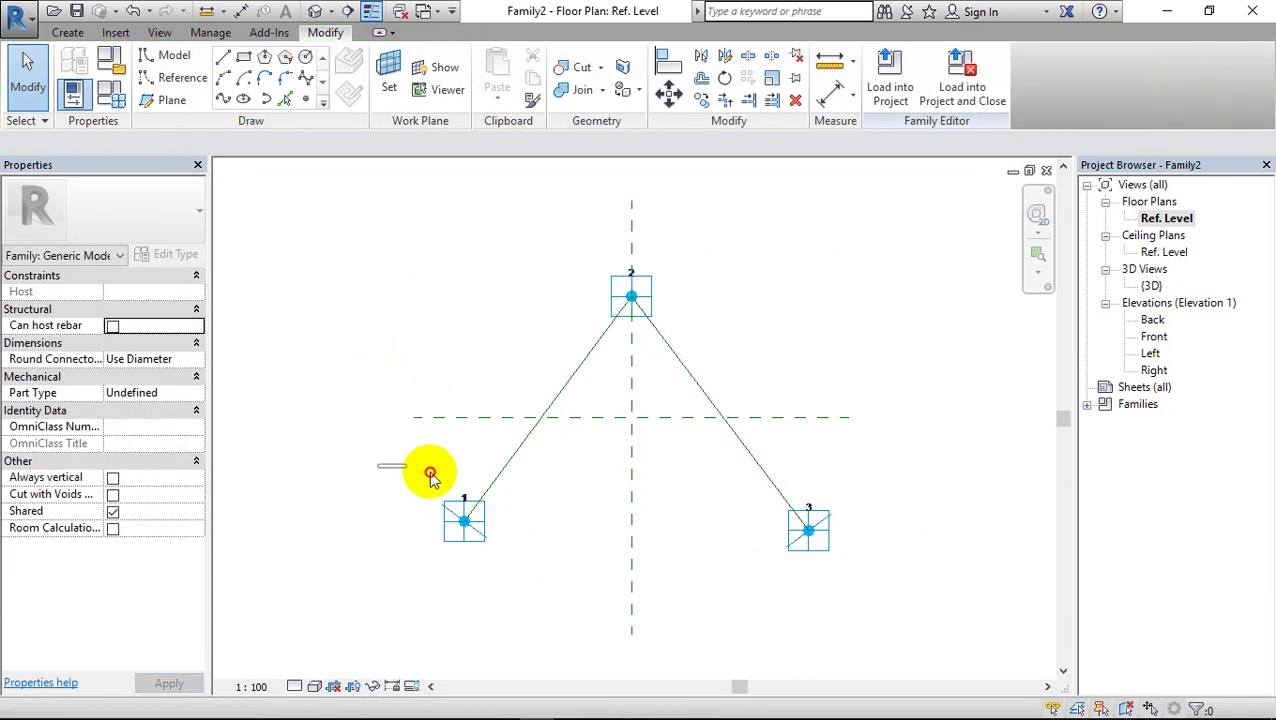
{"action": "left_click", "coordinate": [222, 101]}
{"action": "left_click", "coordinate": [107, 427]}
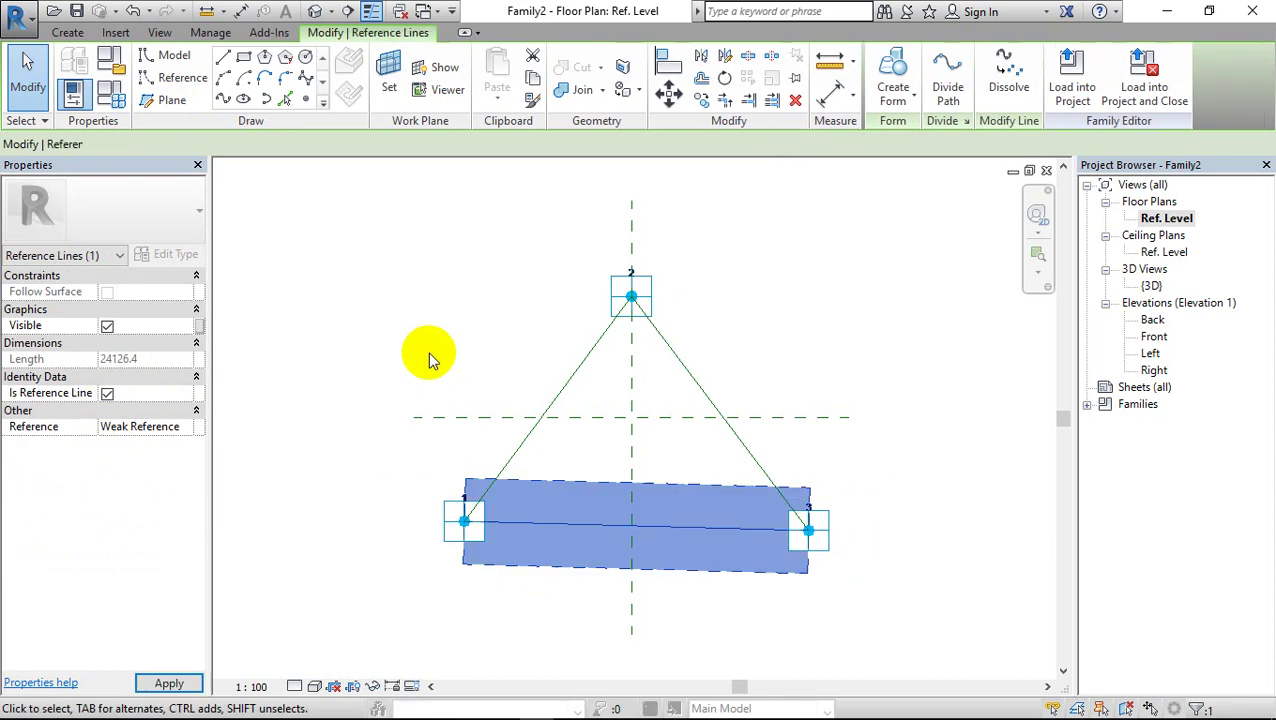
{"action": "left_click", "coordinate": [432, 348]}
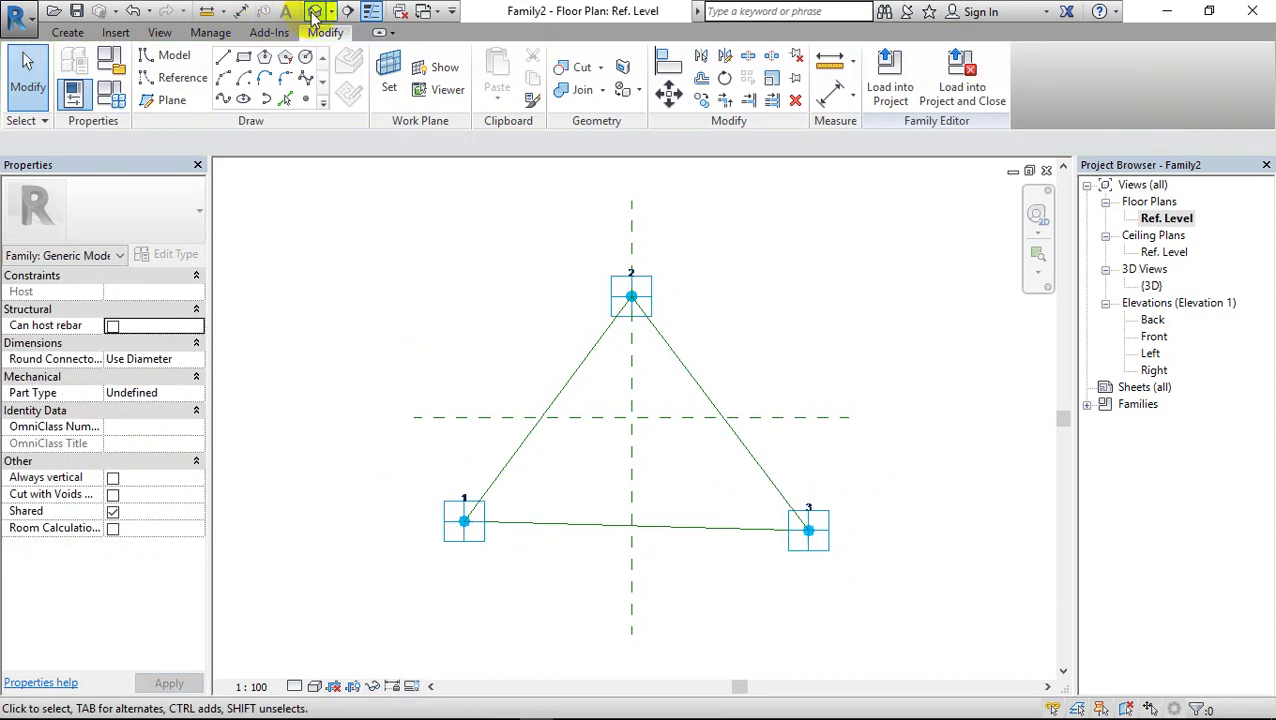
{"action": "left_click", "coordinate": [316, 10]}
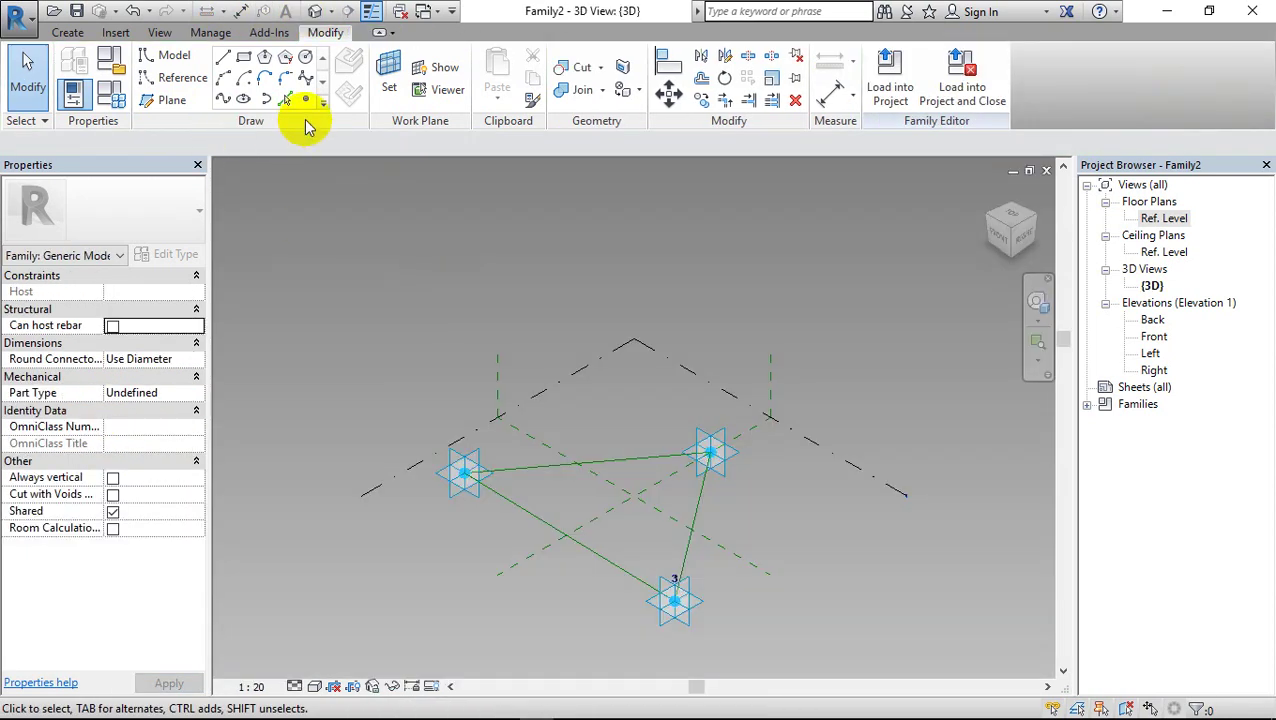
In Family Types, create the length parameter POffseta and copy its name
{"action": "left_click", "coordinate": [113, 97]}
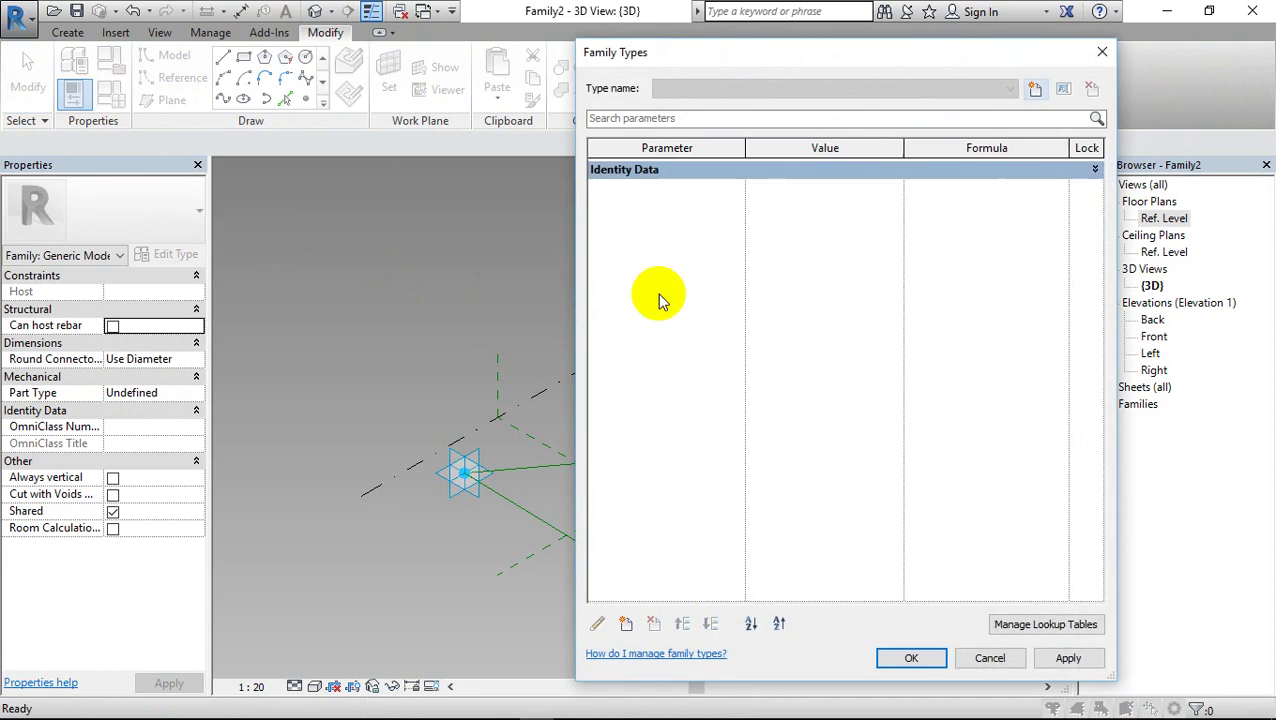
{"action": "left_click_drag", "start_coordinate": [680, 57], "coordinate": [460, 73]}
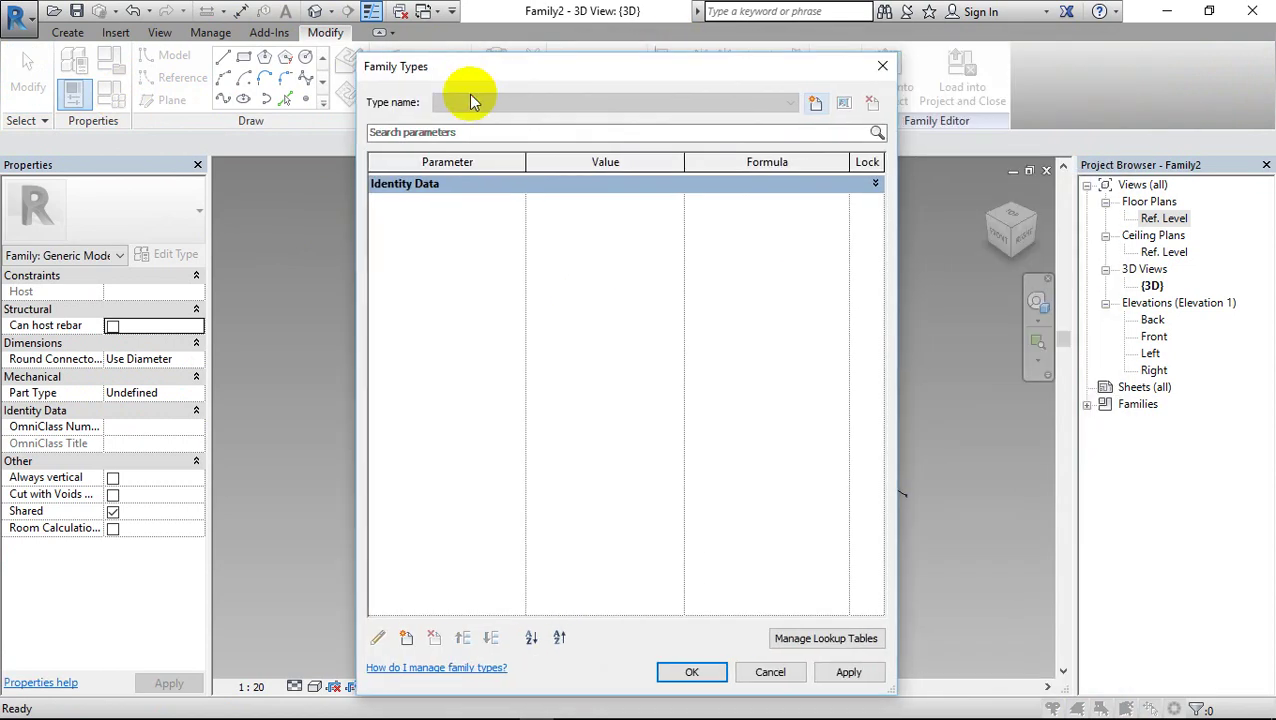
{"action": "left_click", "coordinate": [407, 638]}
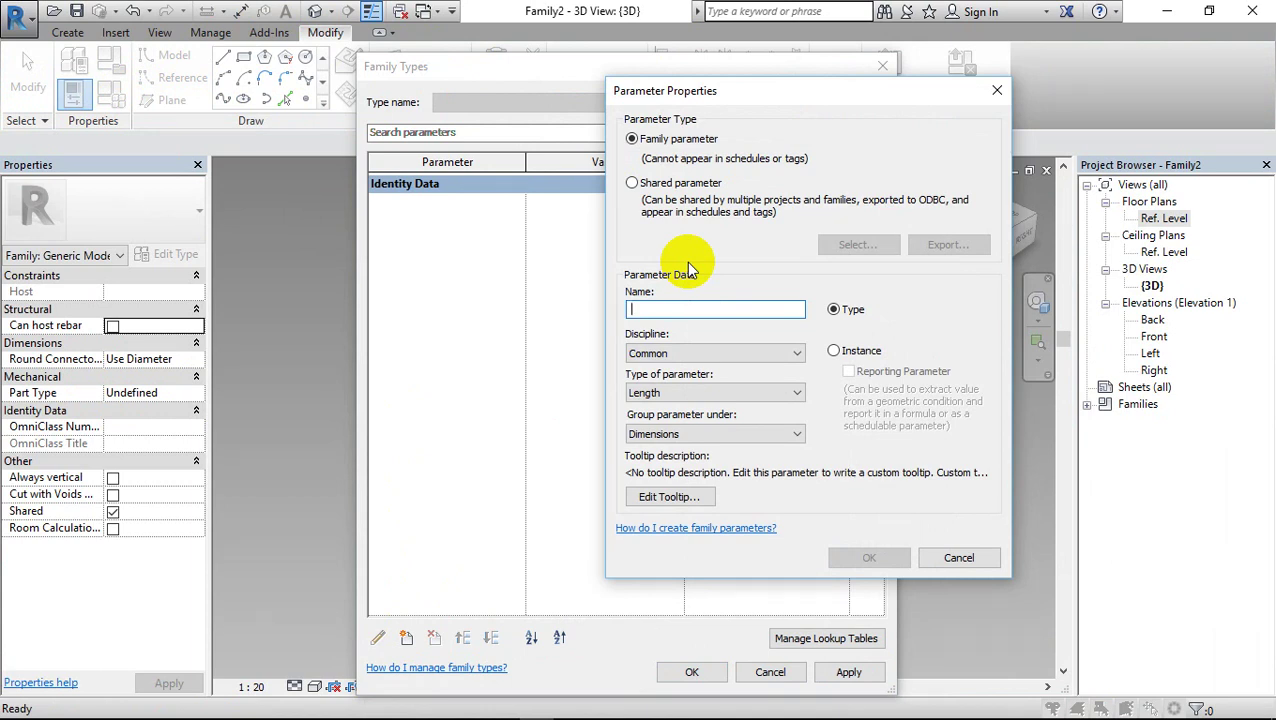
{"action": "type", "text": "POffset"}
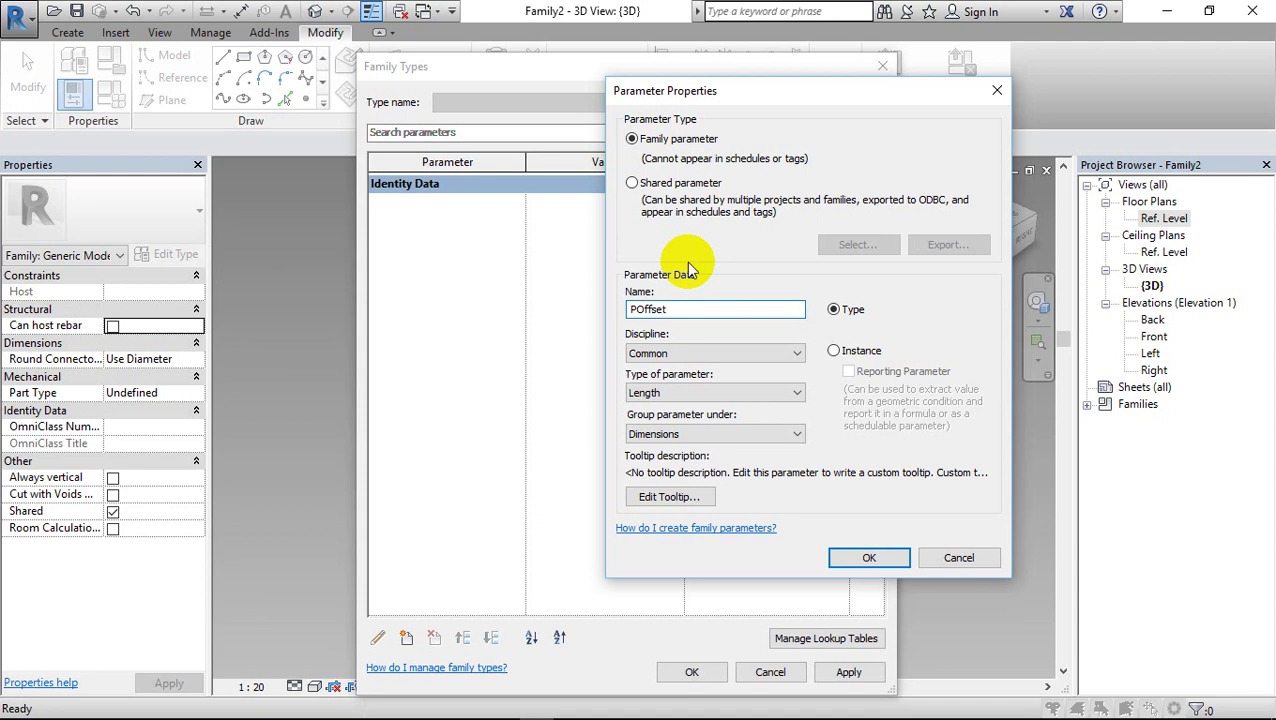
{"action": "type", "text": "a"}
{"action": "left_click_drag", "start_coordinate": [681, 310], "coordinate": [594, 310]}
{"action": "key", "text": "ctrl+c"}
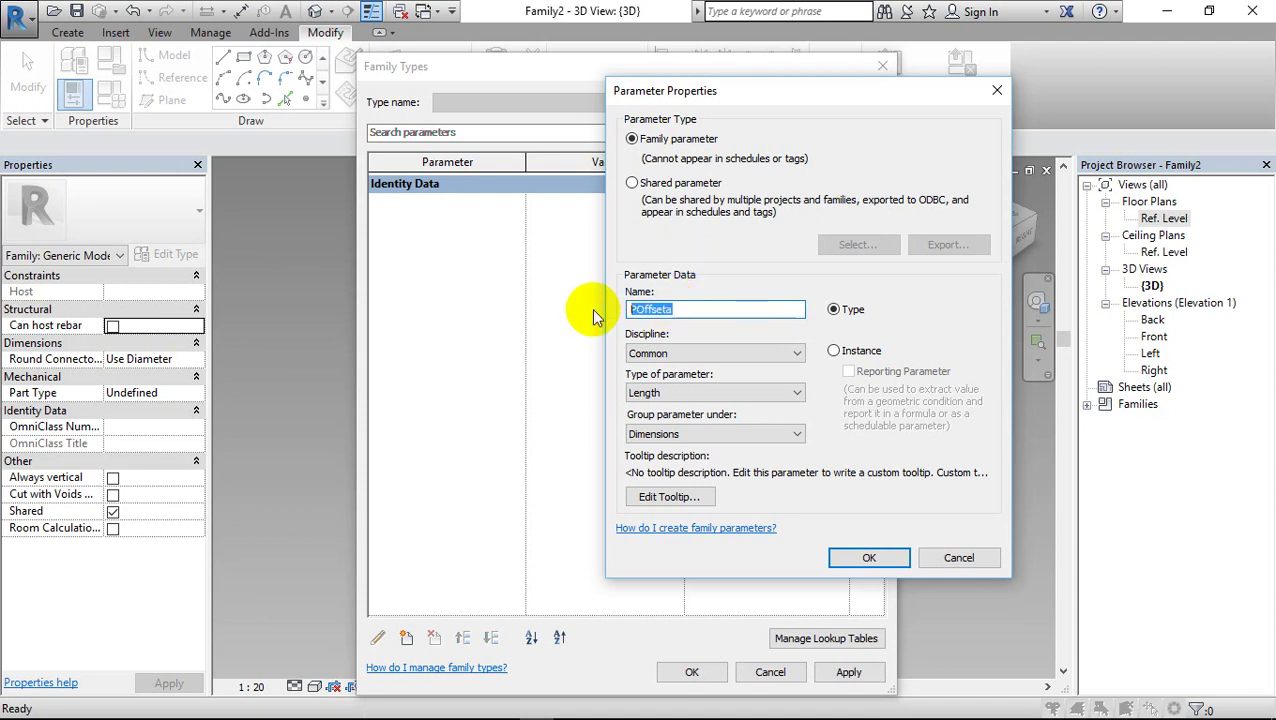
{"action": "left_click", "coordinate": [866, 558]}
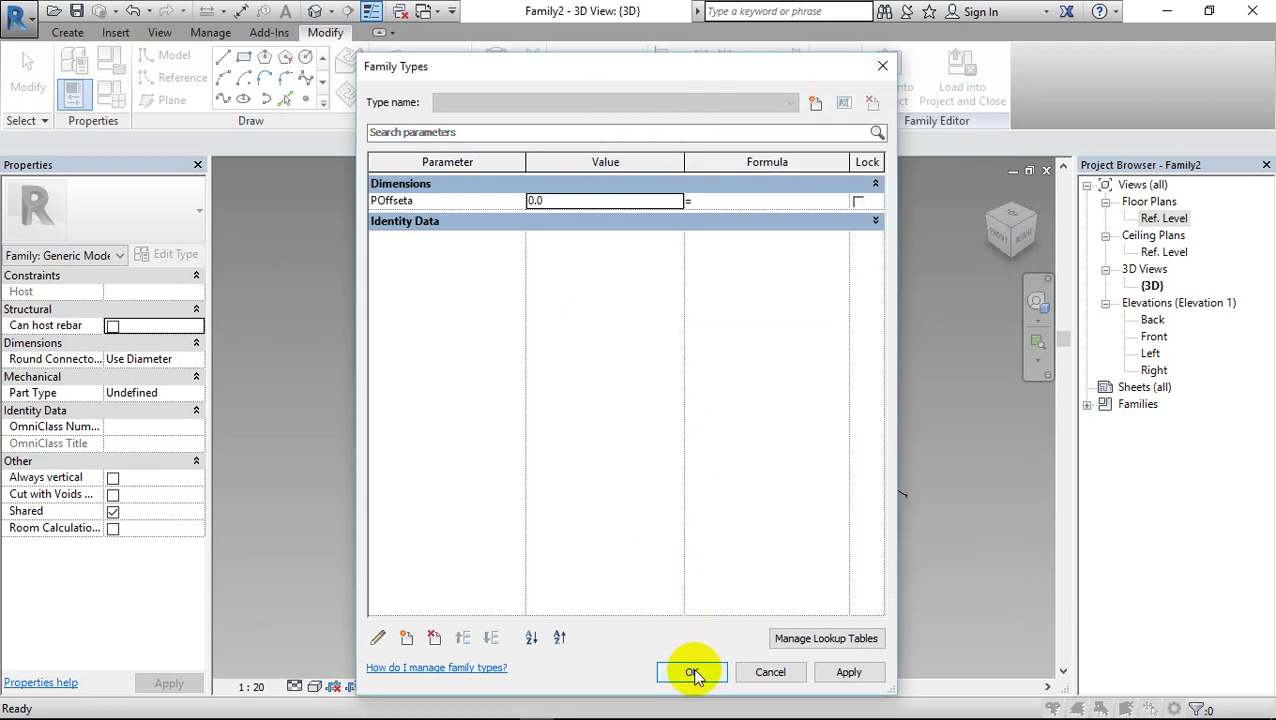
Add the length parameters POffsetb and POffsetc
{"action": "left_click", "coordinate": [410, 637]}
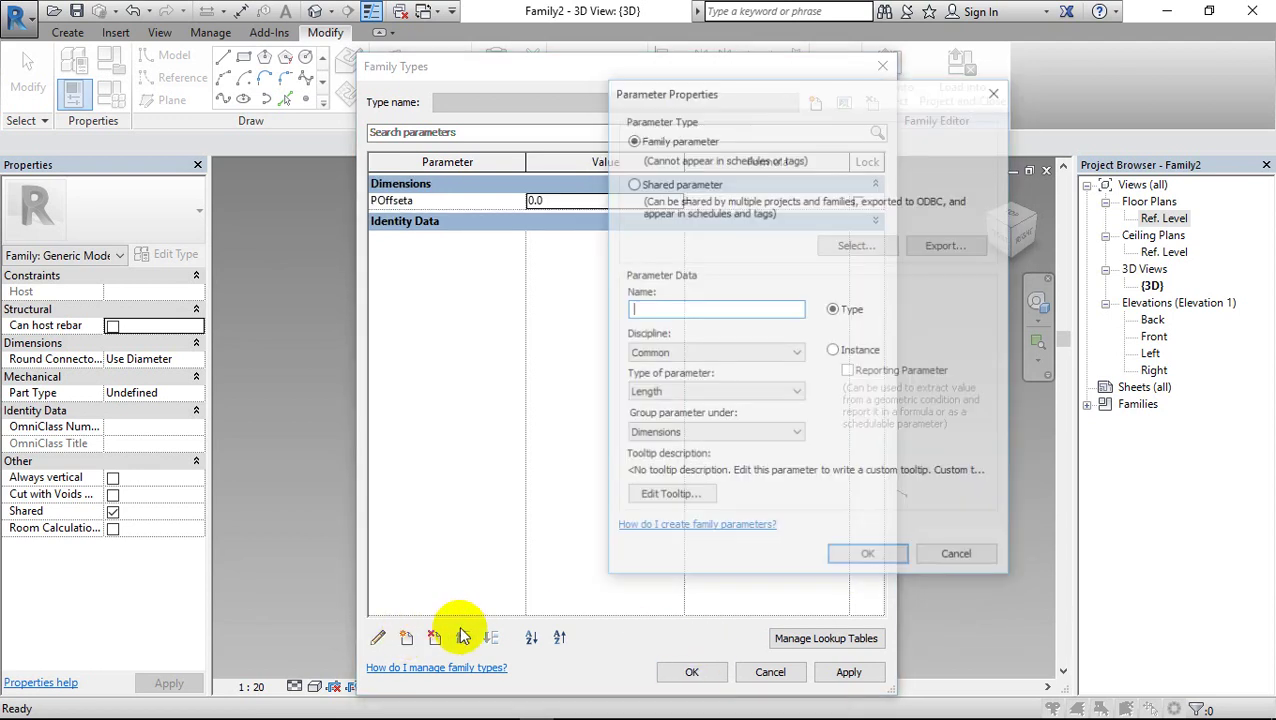
{"action": "type", "text": "POffseta"}
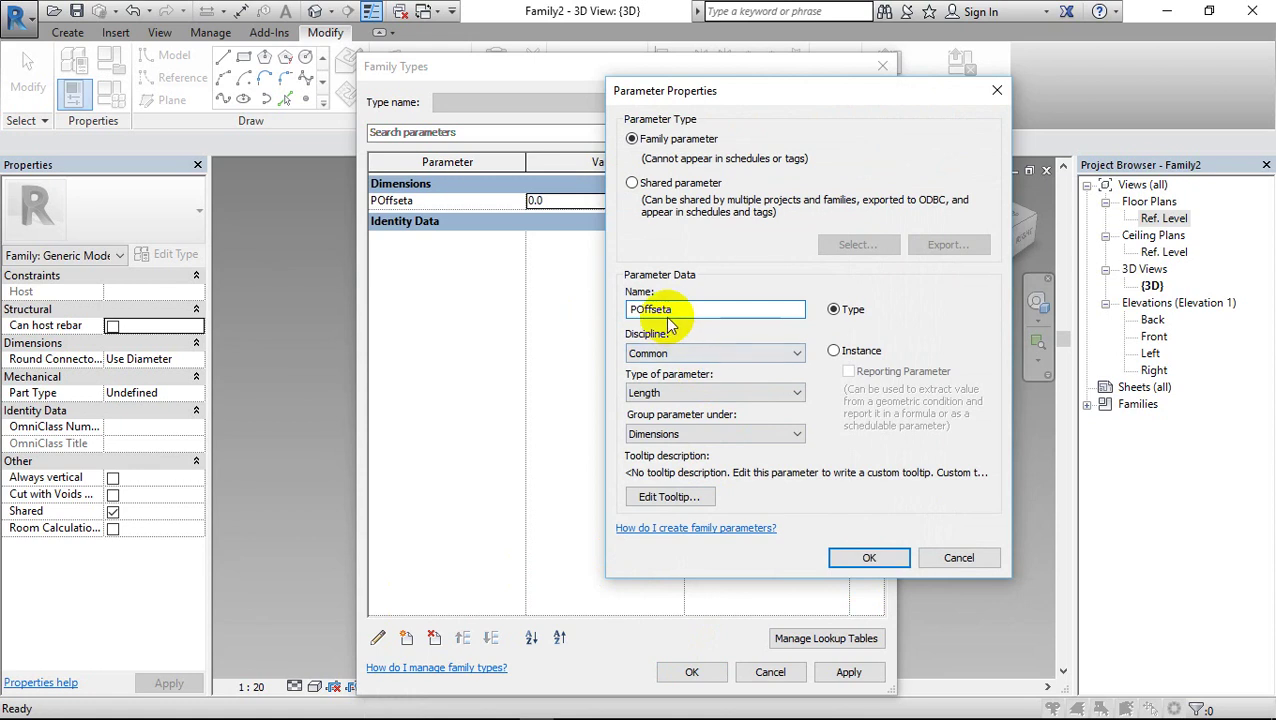
{"action": "type", "text": "b"}
{"action": "left_click", "coordinate": [868, 557]}
{"action": "left_click", "coordinate": [408, 638]}
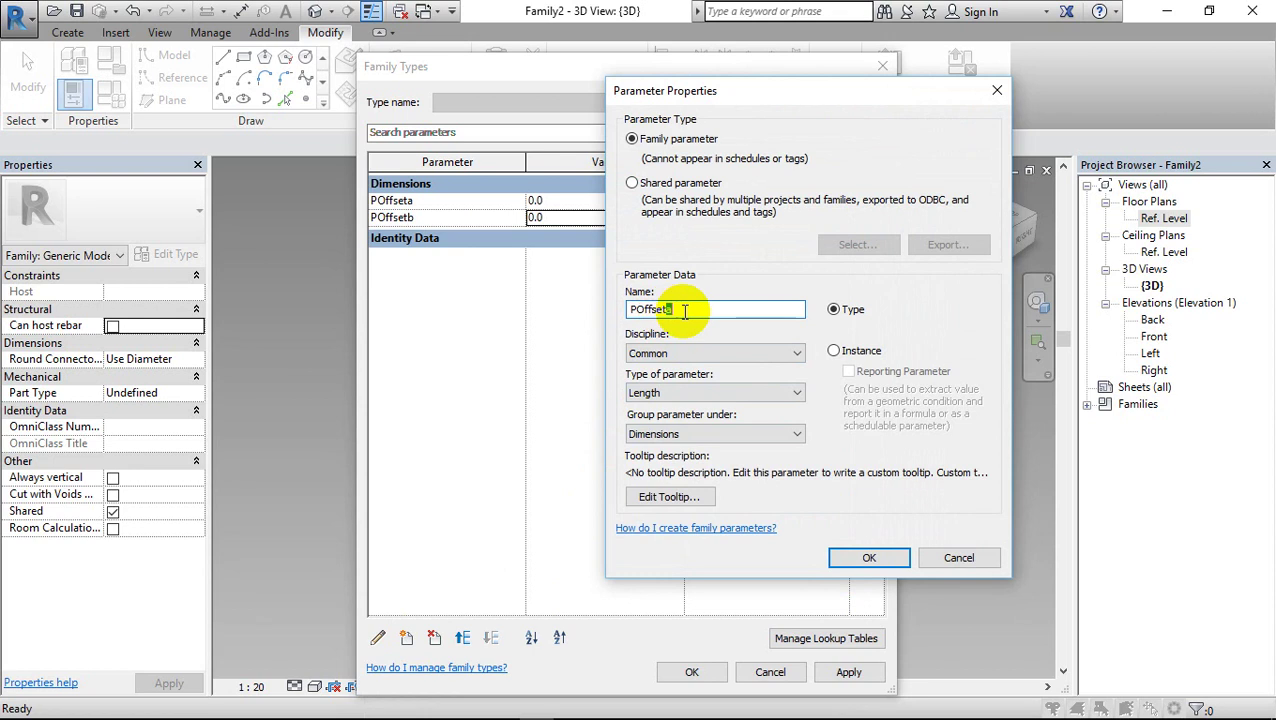
{"action": "type", "text": "c"}
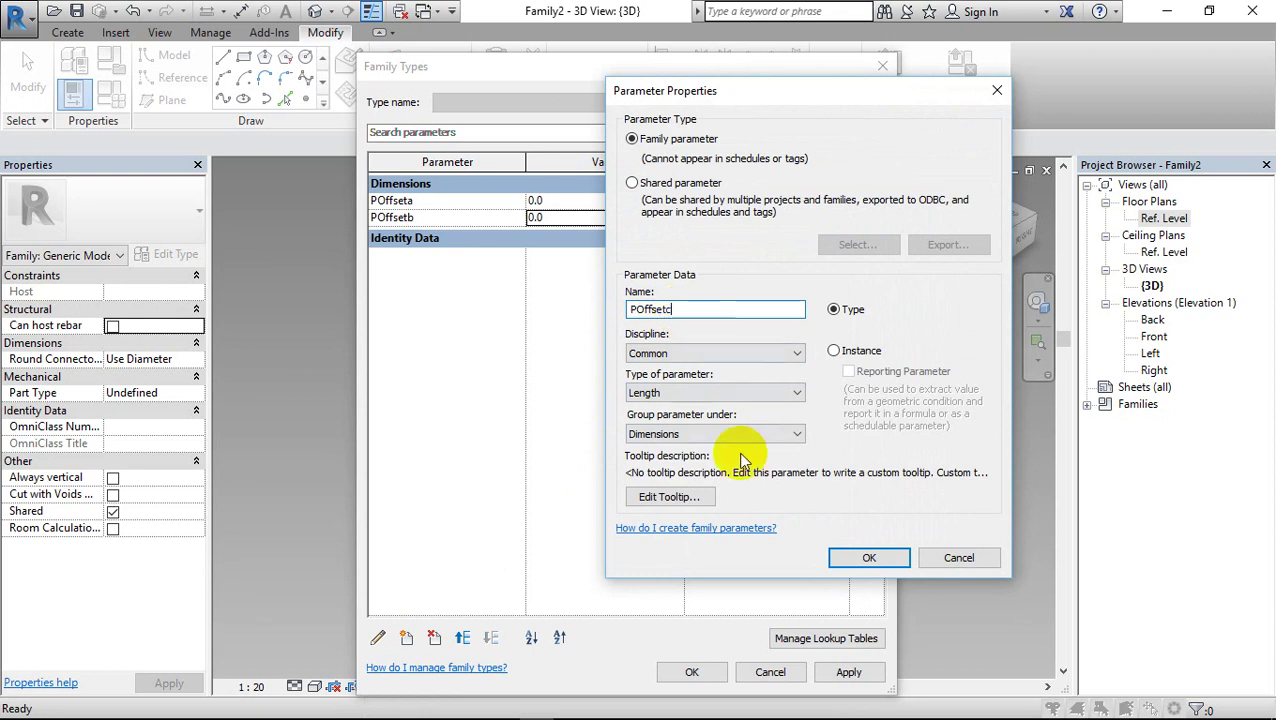
{"action": "left_click", "coordinate": [868, 557]}
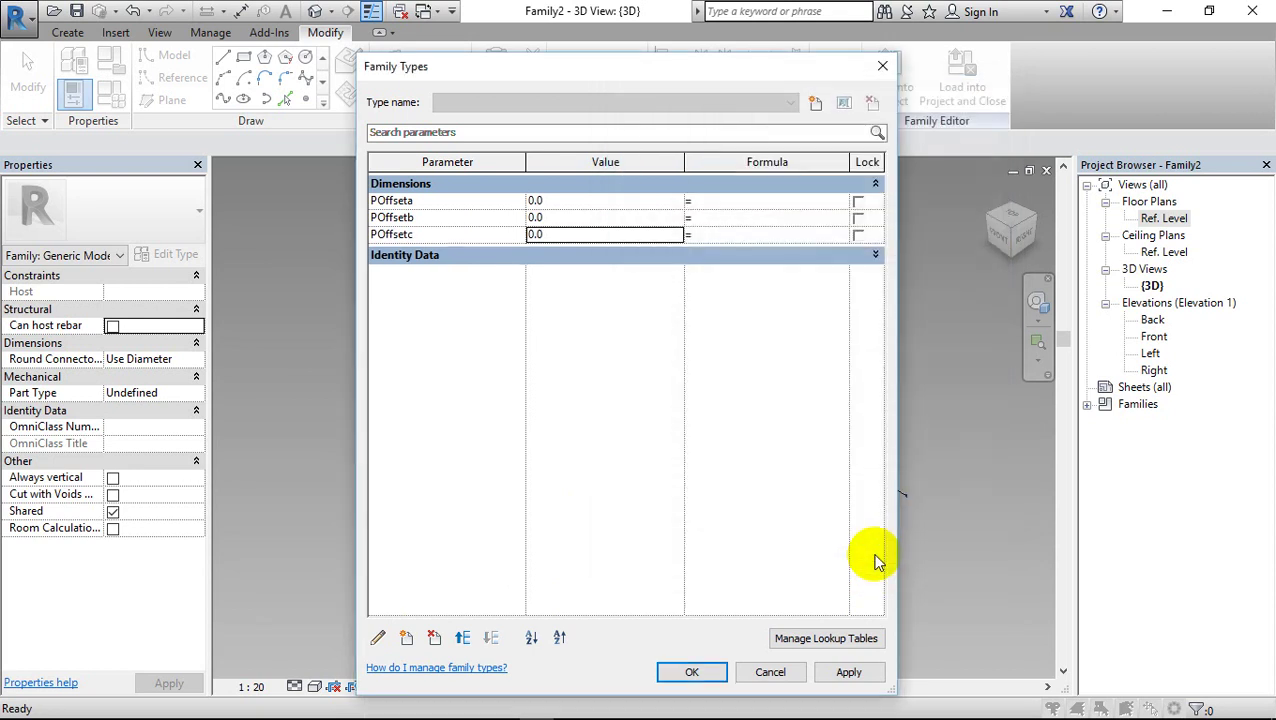
{"action": "left_click", "coordinate": [407, 638]}
Create the NOffseta parameter and regroup it under Constraints
{"action": "key", "text": "ctrl+v"}
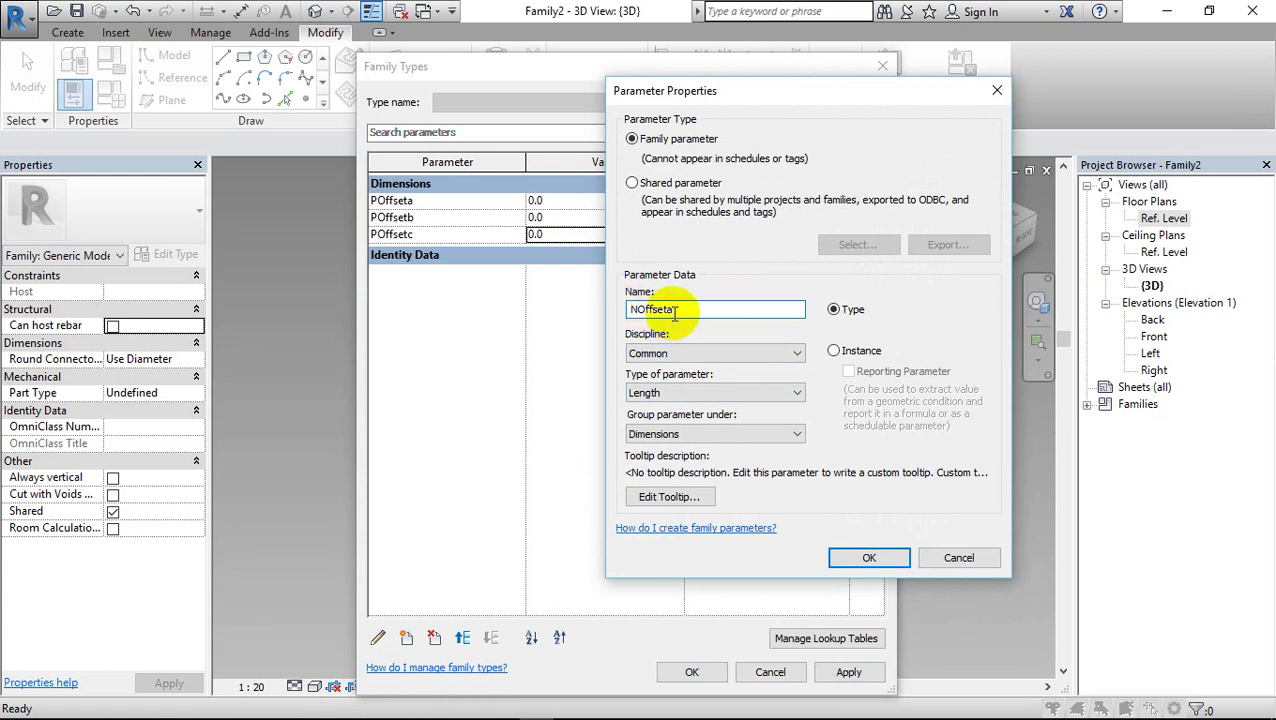
{"action": "left_click_drag", "start_coordinate": [685, 309], "coordinate": [584, 309]}
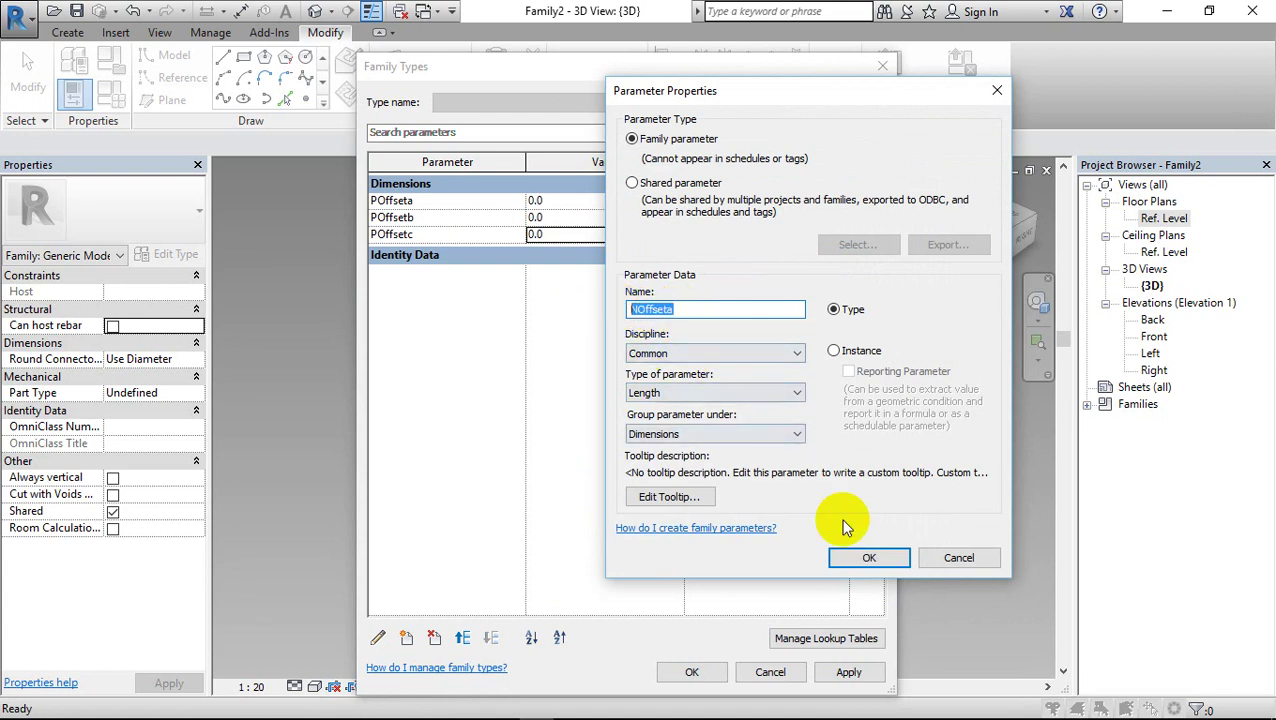
{"action": "left_click", "coordinate": [869, 557]}
{"action": "left_click", "coordinate": [438, 201]}
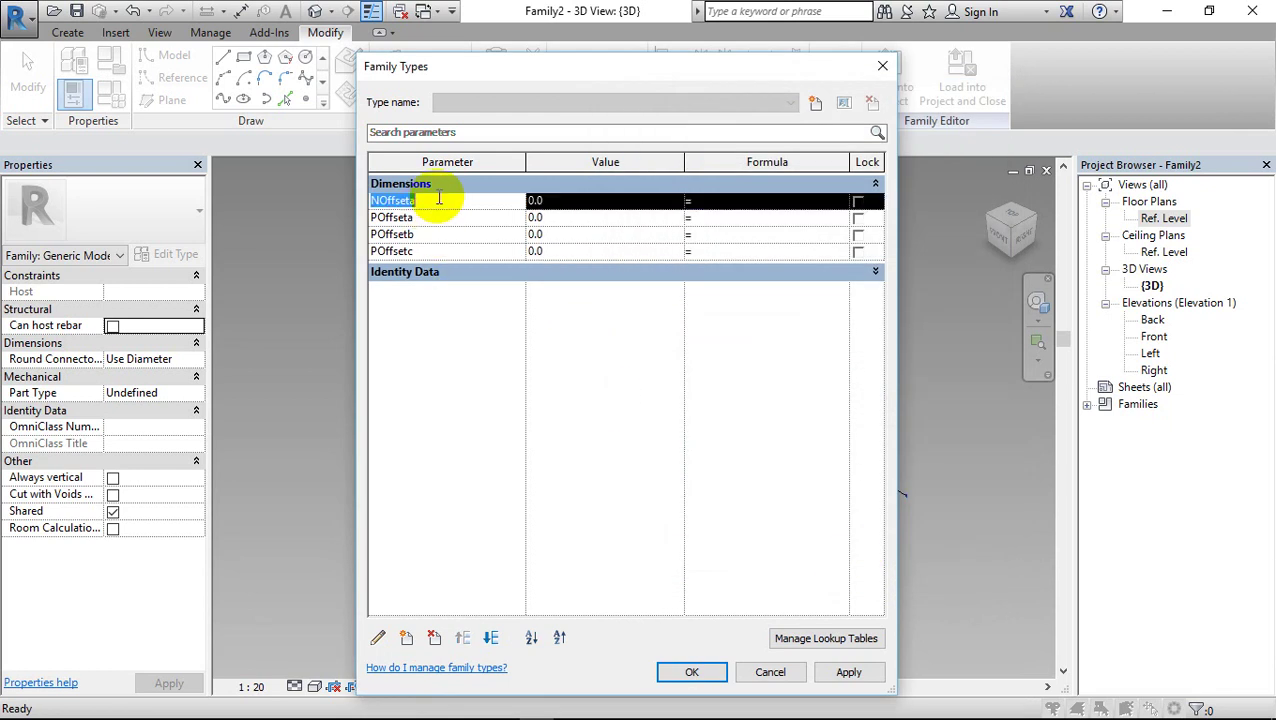
{"action": "left_click", "coordinate": [378, 638]}
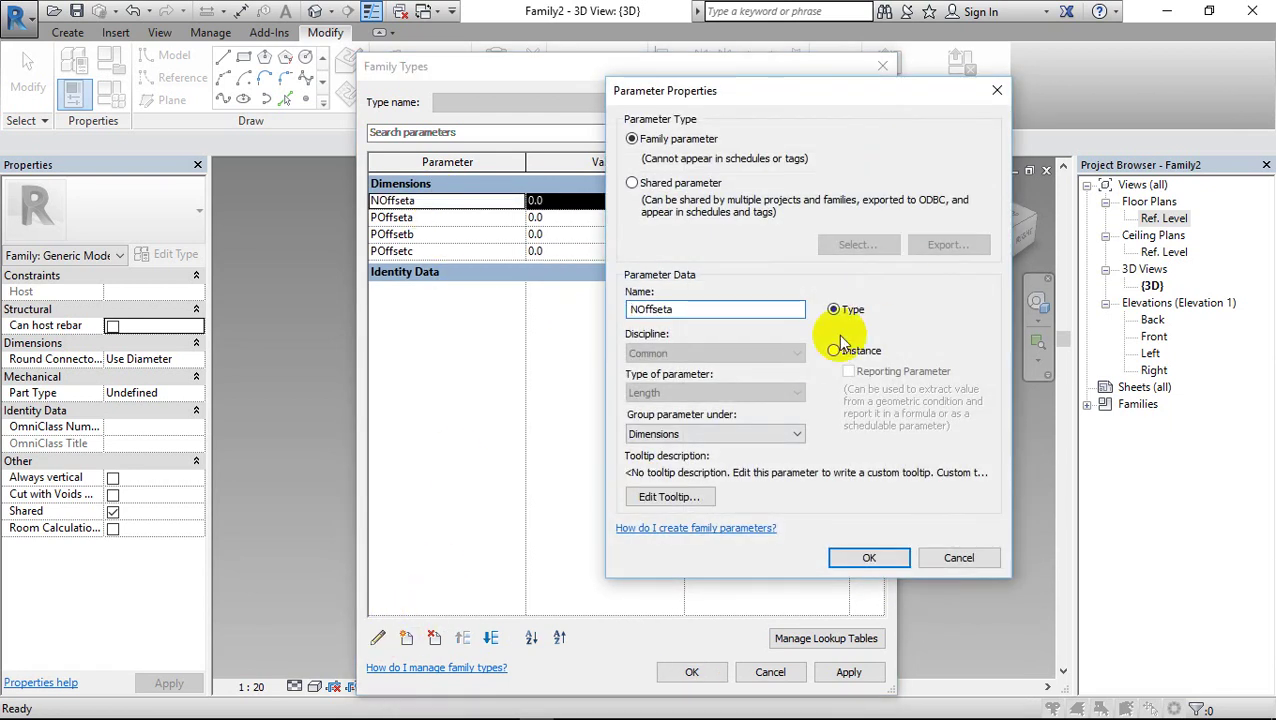
{"action": "left_click", "coordinate": [790, 433]}
{"action": "left_click_drag", "start_coordinate": [800, 285], "coordinate": [800, 114]}
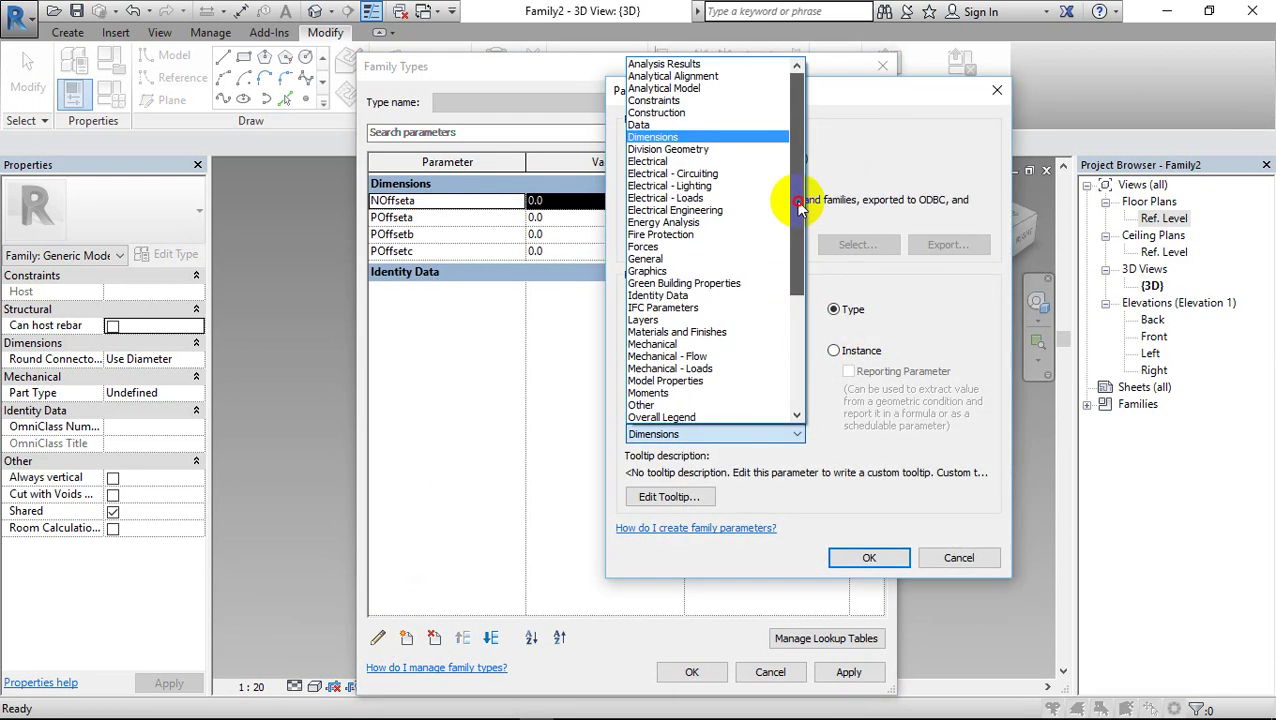
{"action": "left_click", "coordinate": [740, 100]}
{"action": "left_click", "coordinate": [872, 557]}
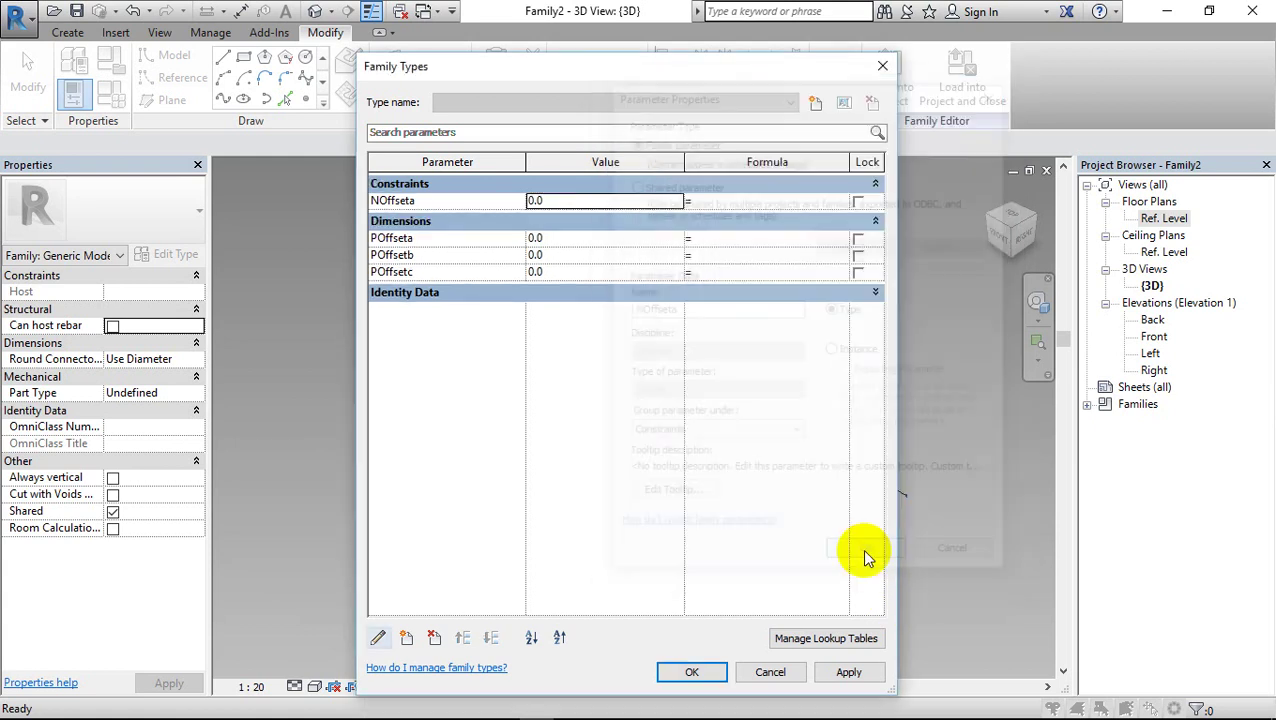
Add a NOffsetb length parameter grouped under Constraints
{"action": "left_click", "coordinate": [406, 638]}
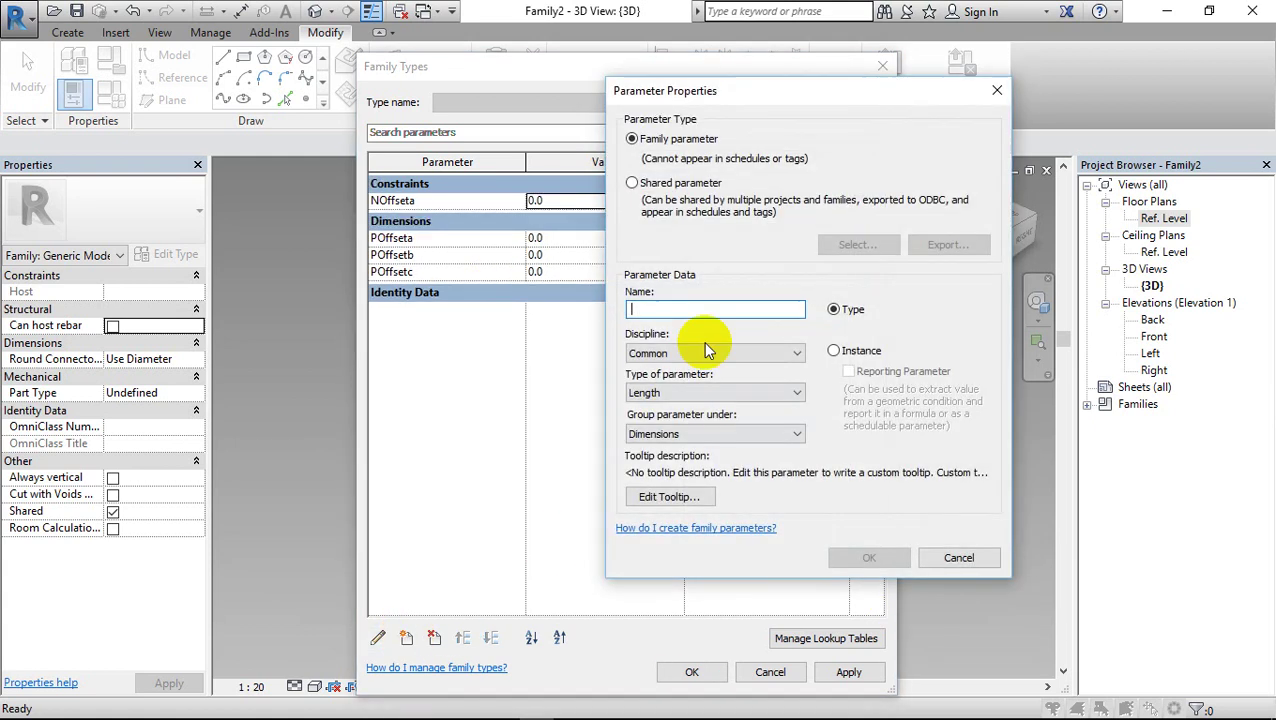
{"action": "type", "text": "NOffseta"}
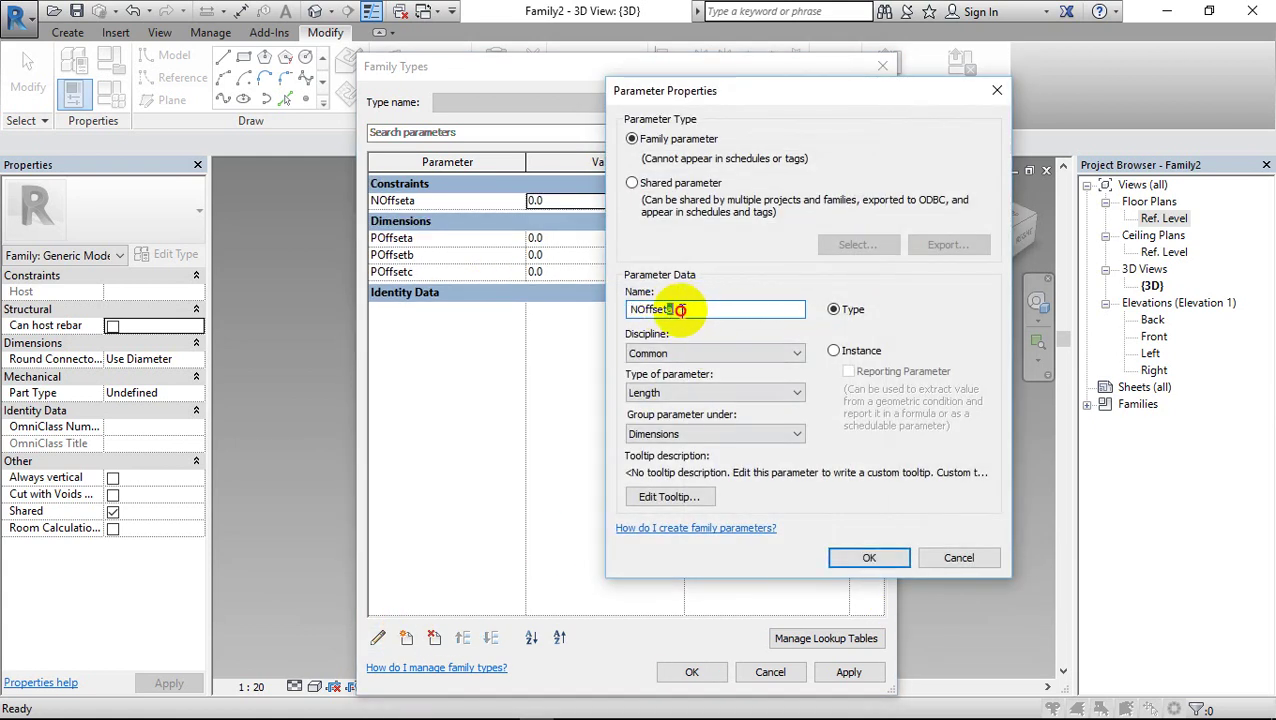
{"action": "left_click", "coordinate": [700, 433]}
{"action": "left_click_drag", "start_coordinate": [799, 285], "coordinate": [712, 114]}
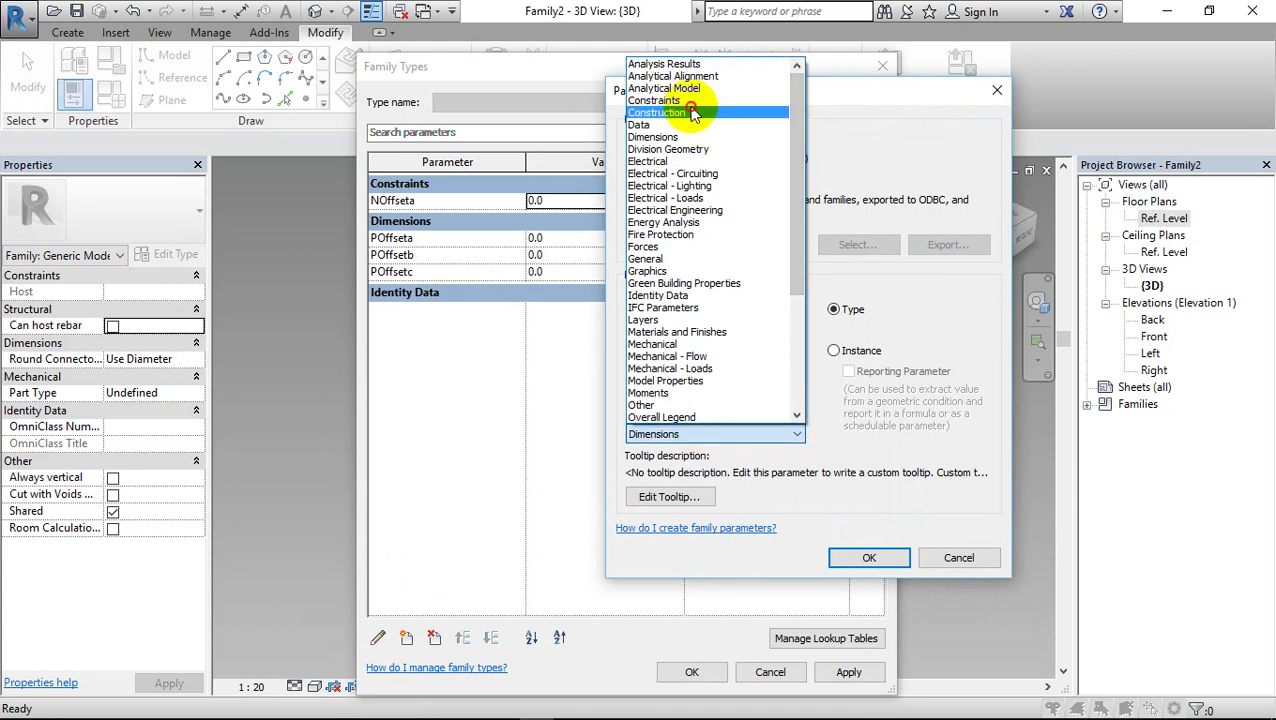
{"action": "left_click", "coordinate": [712, 113]}
{"action": "left_click", "coordinate": [790, 433]}
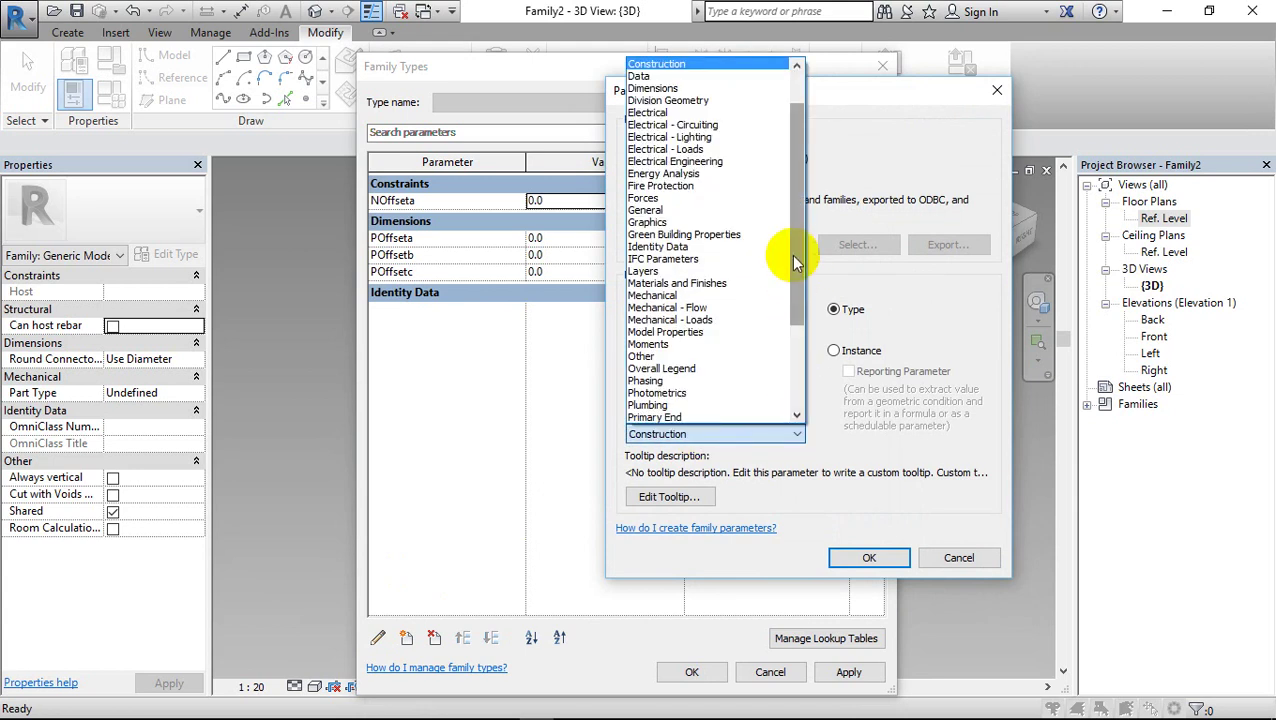
{"action": "left_click_drag", "start_coordinate": [803, 171], "coordinate": [792, 128]}
{"action": "left_click", "coordinate": [707, 102]}
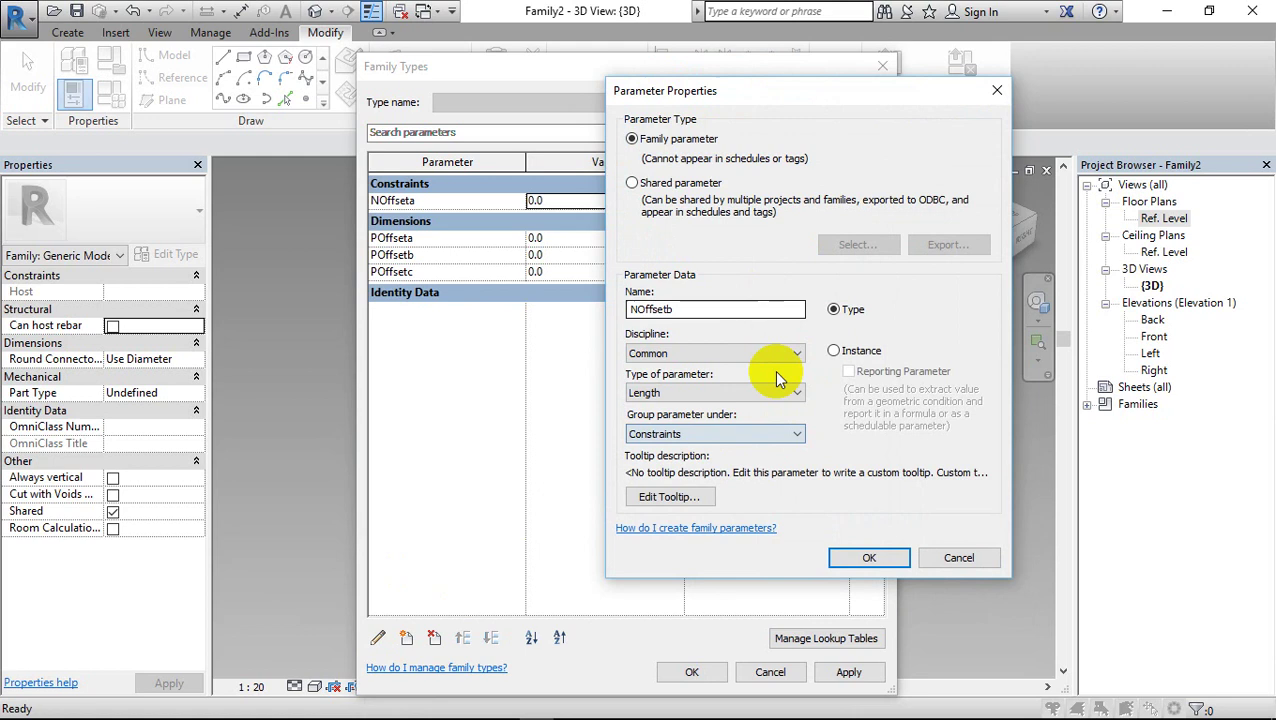
{"action": "left_click", "coordinate": [866, 557]}
Add a NOffsetc length parameter grouped under Constraints
{"action": "left_click", "coordinate": [406, 637]}
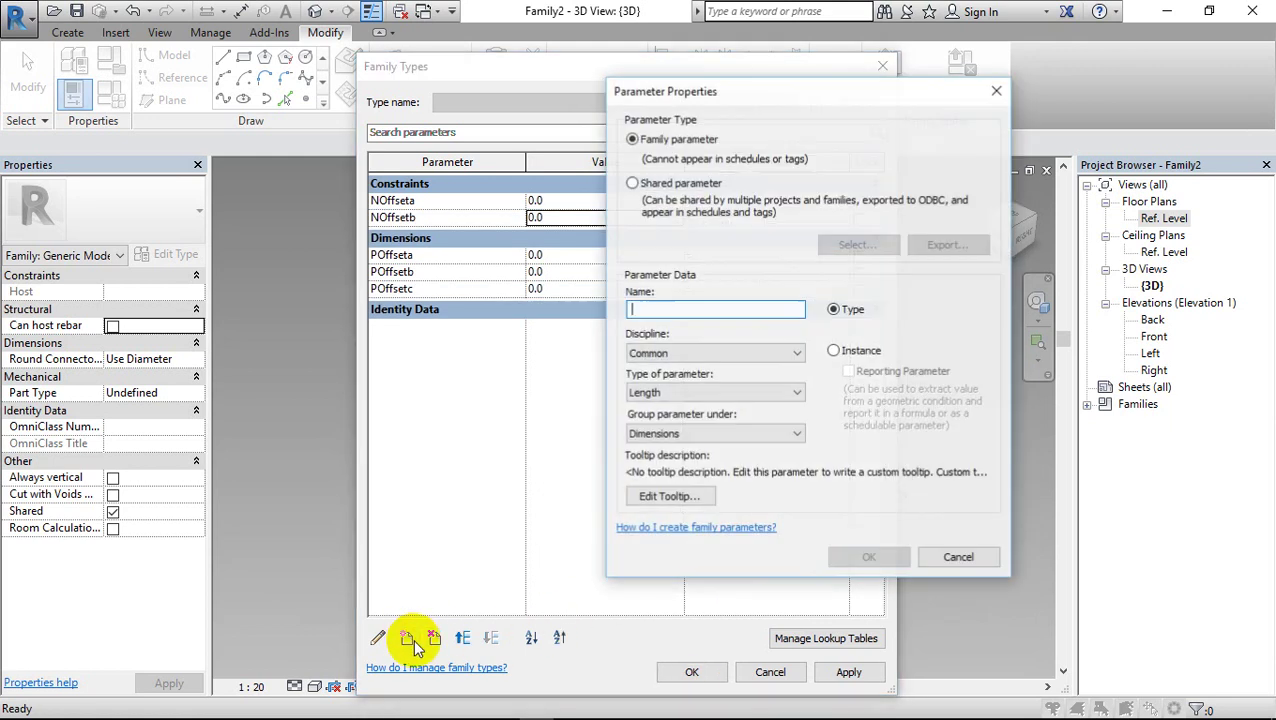
{"action": "type", "text": "NOffseta"}
{"action": "double_click", "coordinate": [655, 308]}
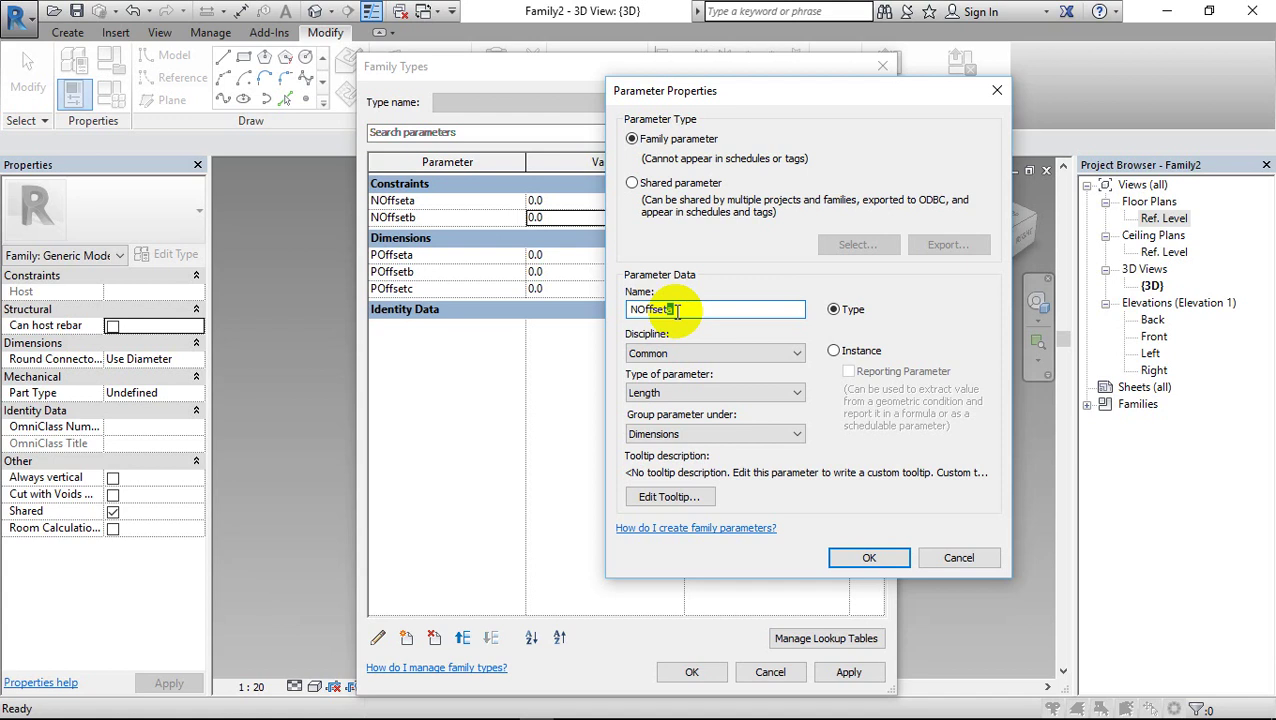
{"action": "type", "text": "c"}
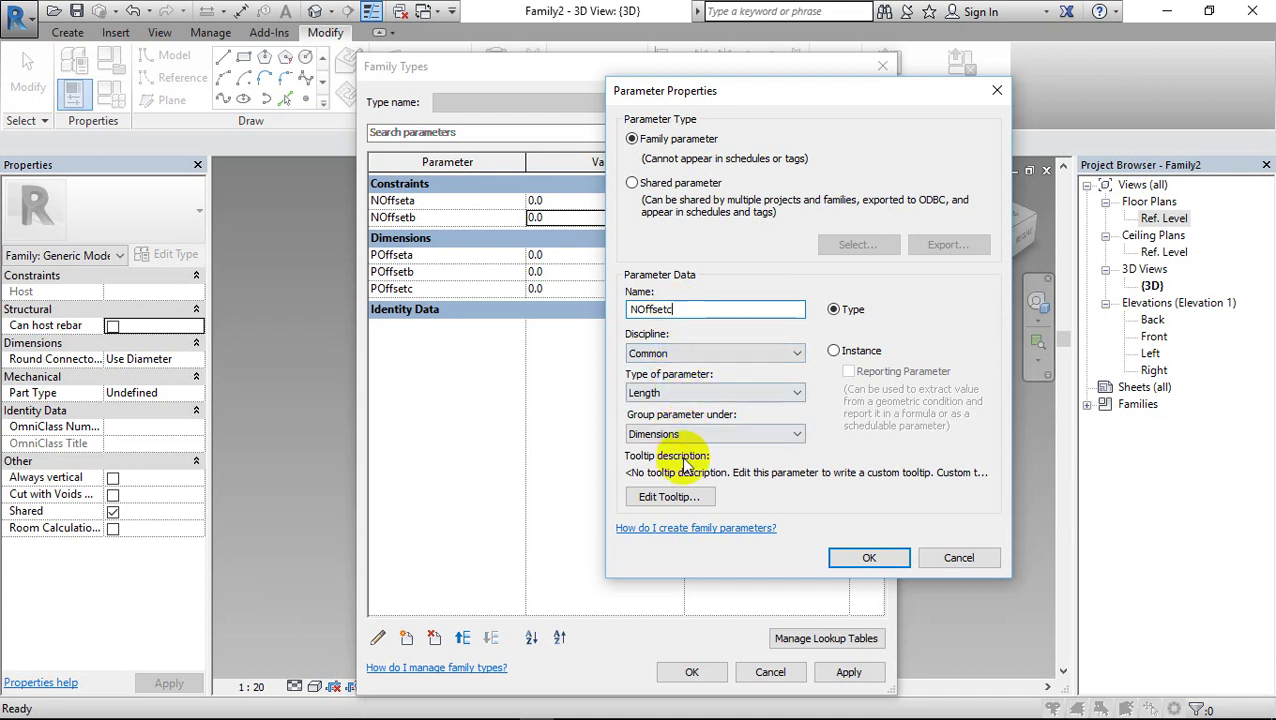
{"action": "left_click", "coordinate": [670, 434]}
{"action": "scroll", "coordinate": [815, 200], "scroll_direction": "up", "scroll_amount": 2}
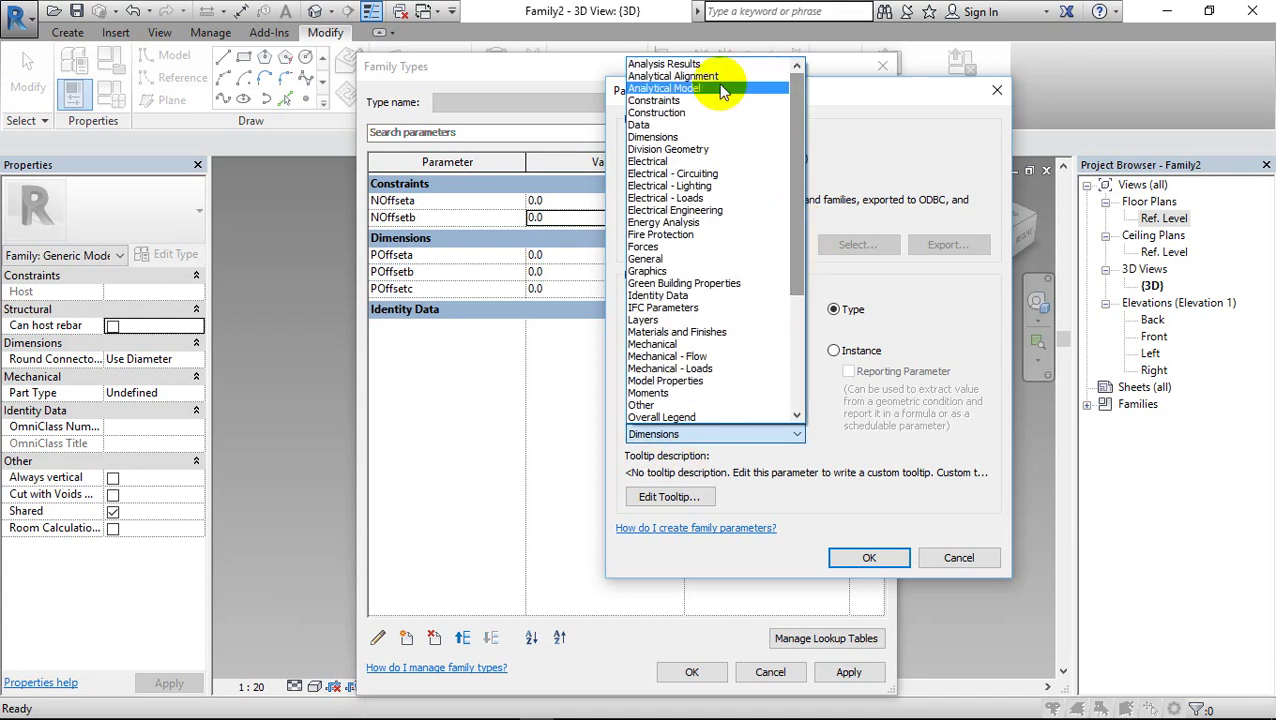
{"action": "left_click", "coordinate": [670, 100]}
{"action": "left_click", "coordinate": [868, 557]}
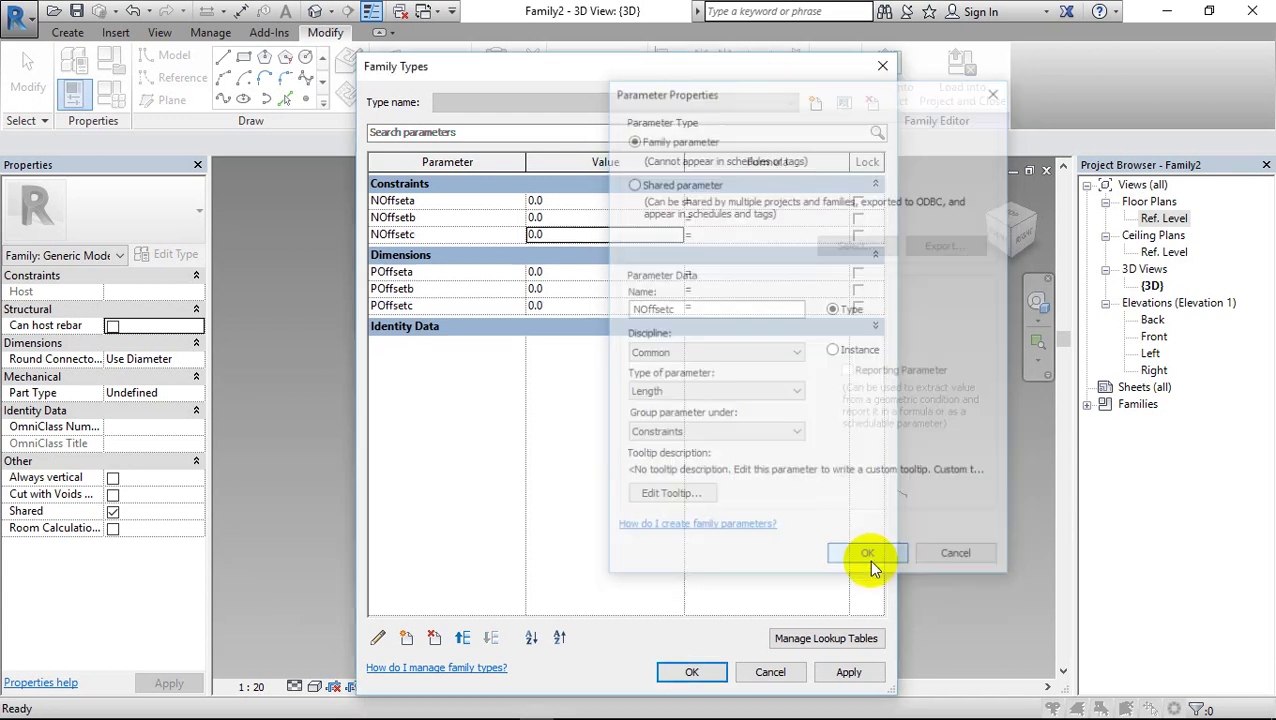
Set the NOffseta, NOffsetb and NOffsetc formulas to -POffseta, -POffsetb and -POffsetc
{"action": "left_click", "coordinate": [437, 272]}
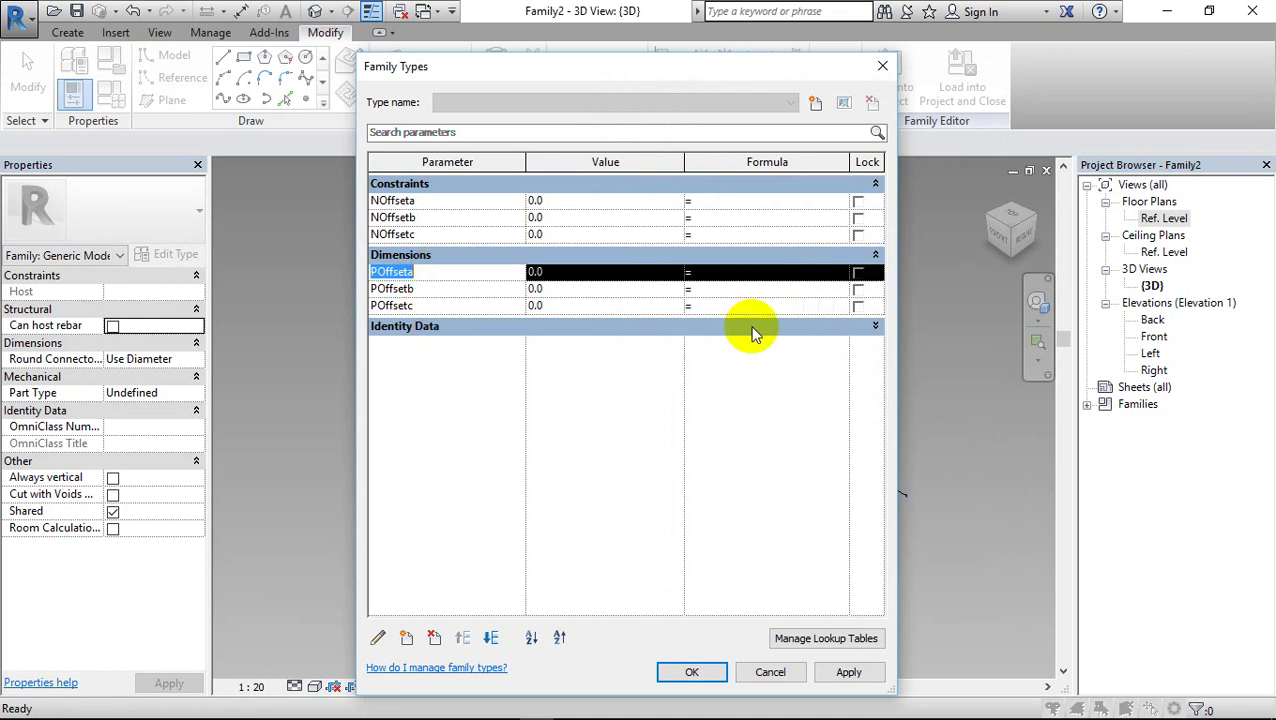
{"action": "left_click", "coordinate": [378, 638]}
{"action": "left_click_drag", "start_coordinate": [685, 309], "coordinate": [595, 313]}
{"action": "key", "text": "ctrl+c"}
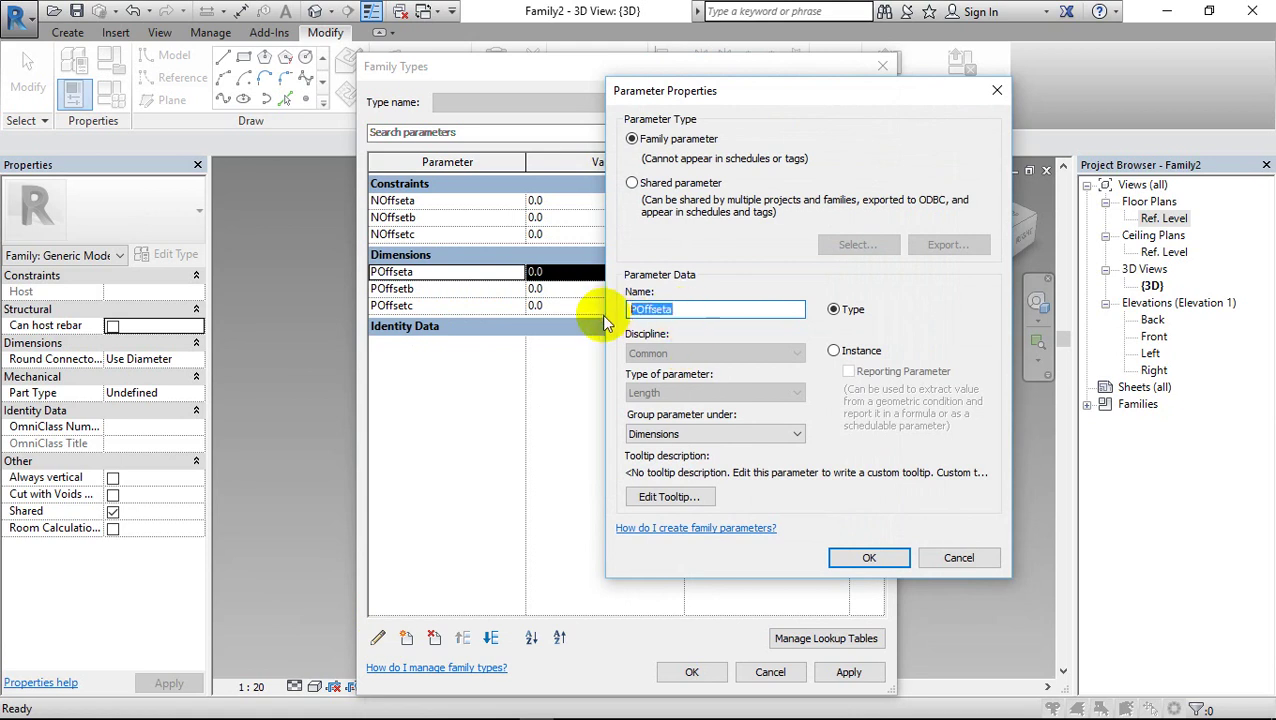
{"action": "left_click", "coordinate": [889, 557]}
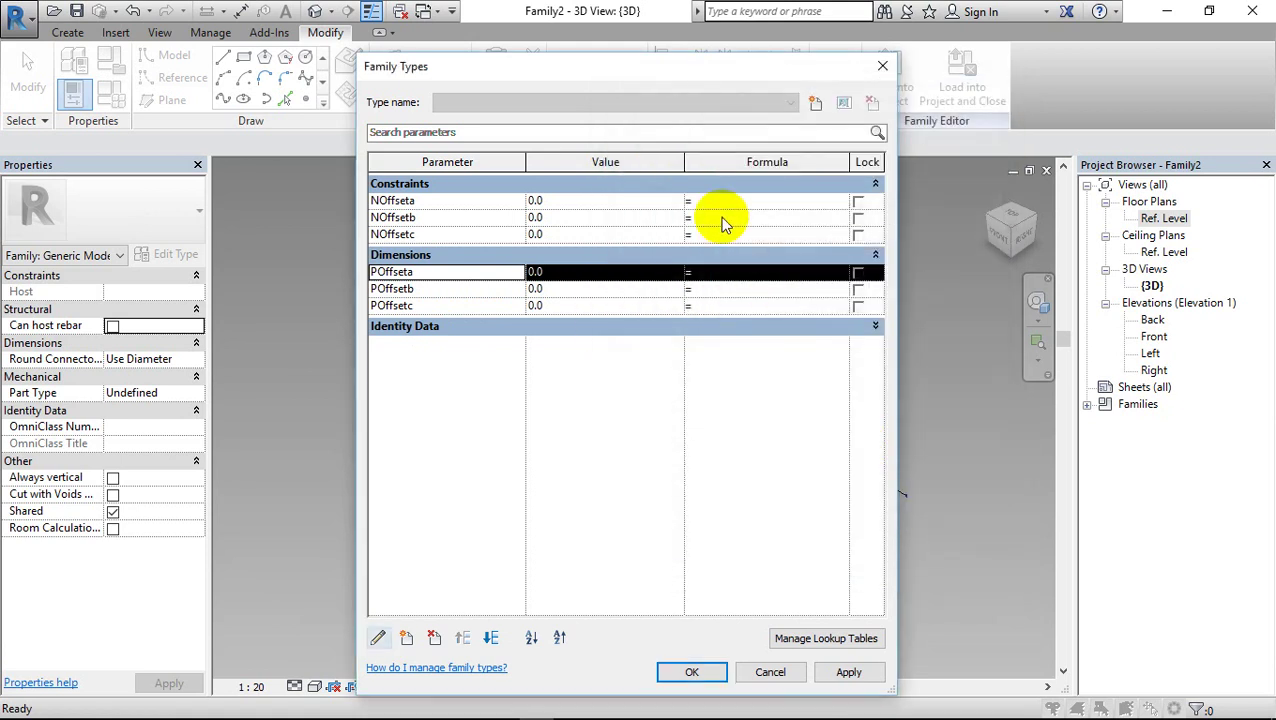
{"action": "left_click", "coordinate": [712, 205]}
{"action": "type", "text": "-POffset"}
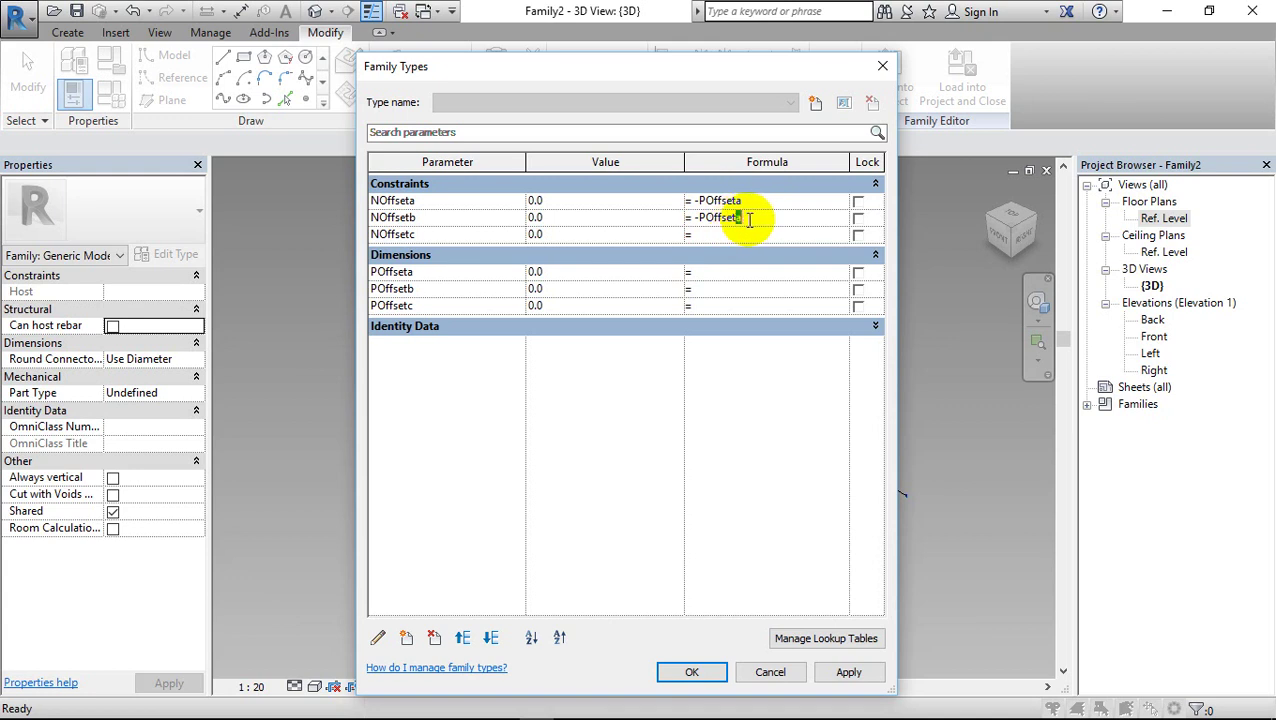
{"action": "type", "text": "b"}
{"action": "key", "text": "Tab"}
{"action": "type", "text": "-"}
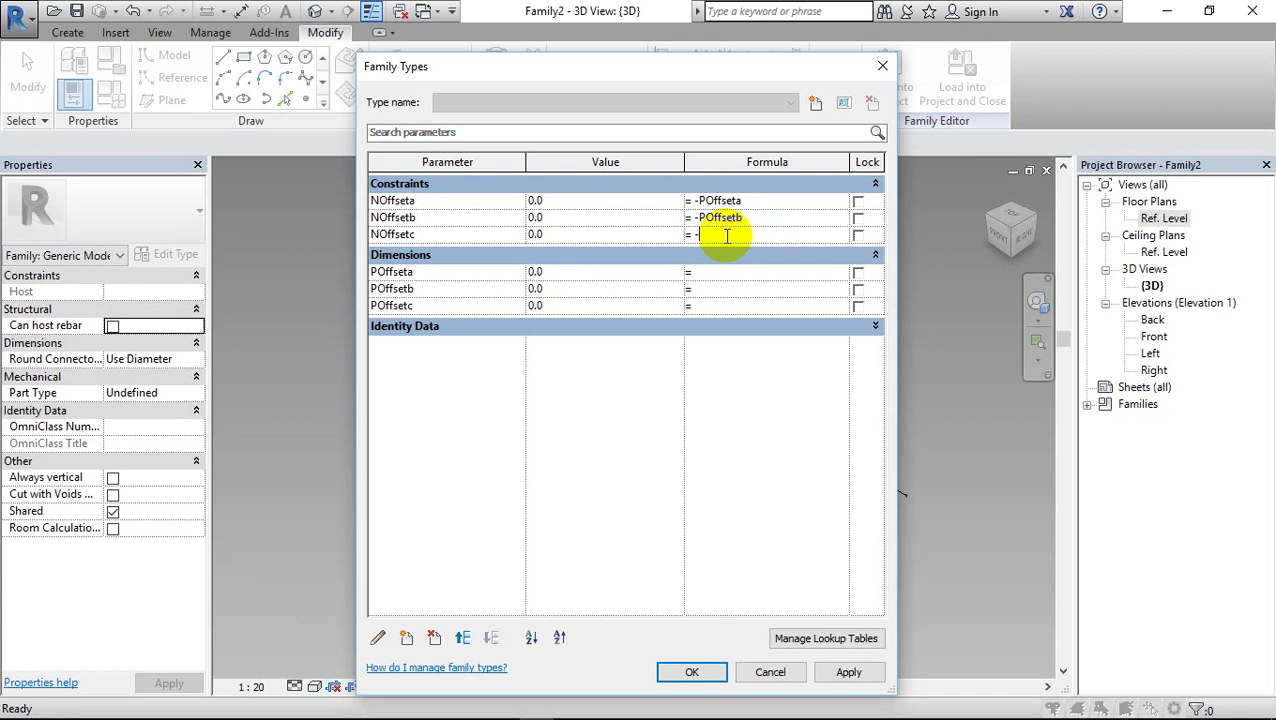
{"action": "key", "text": "ctrl+v"}
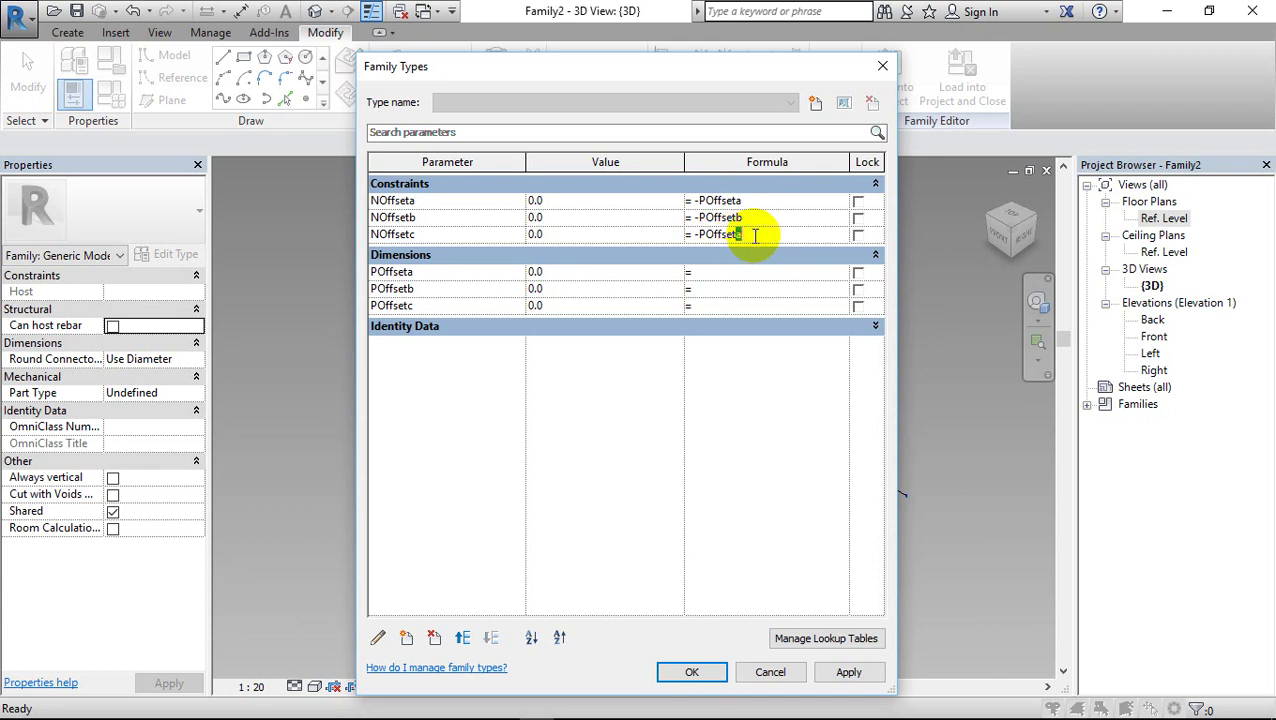
{"action": "type", "text": "c"}
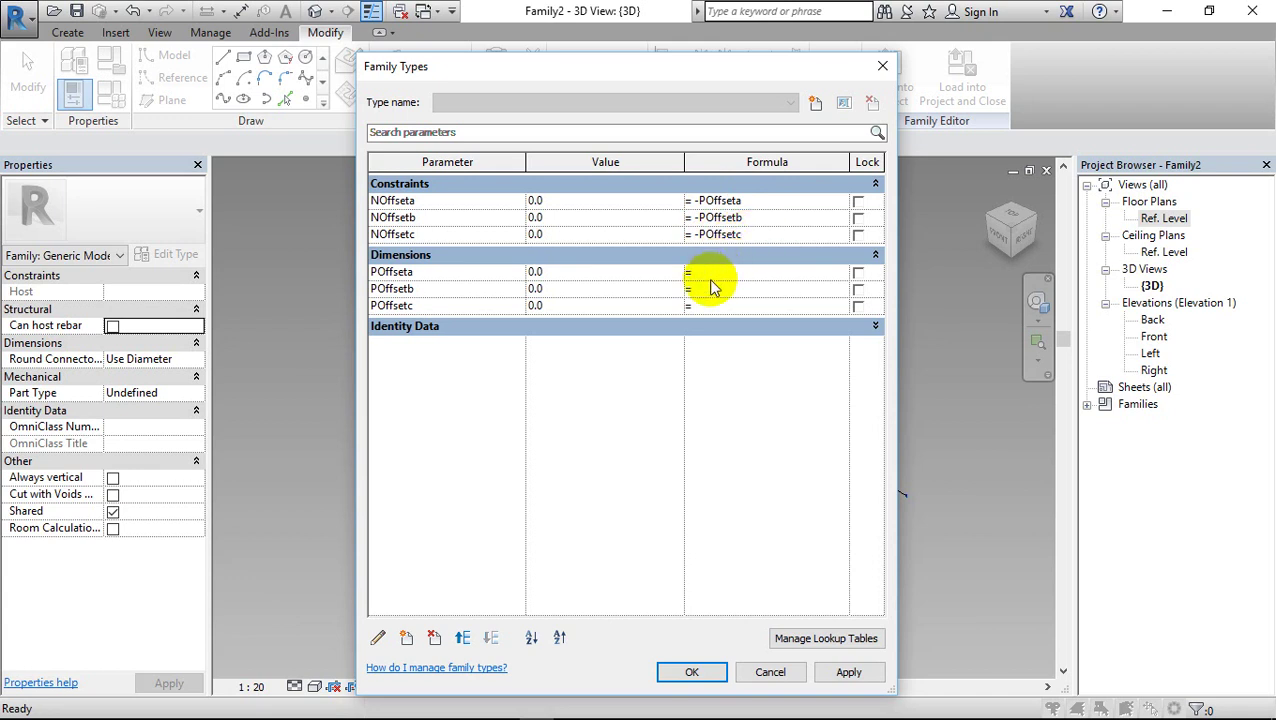
Set POffsetb and POffsetc formulas to POffseta and apply the changes
{"action": "left_click", "coordinate": [710, 290]}
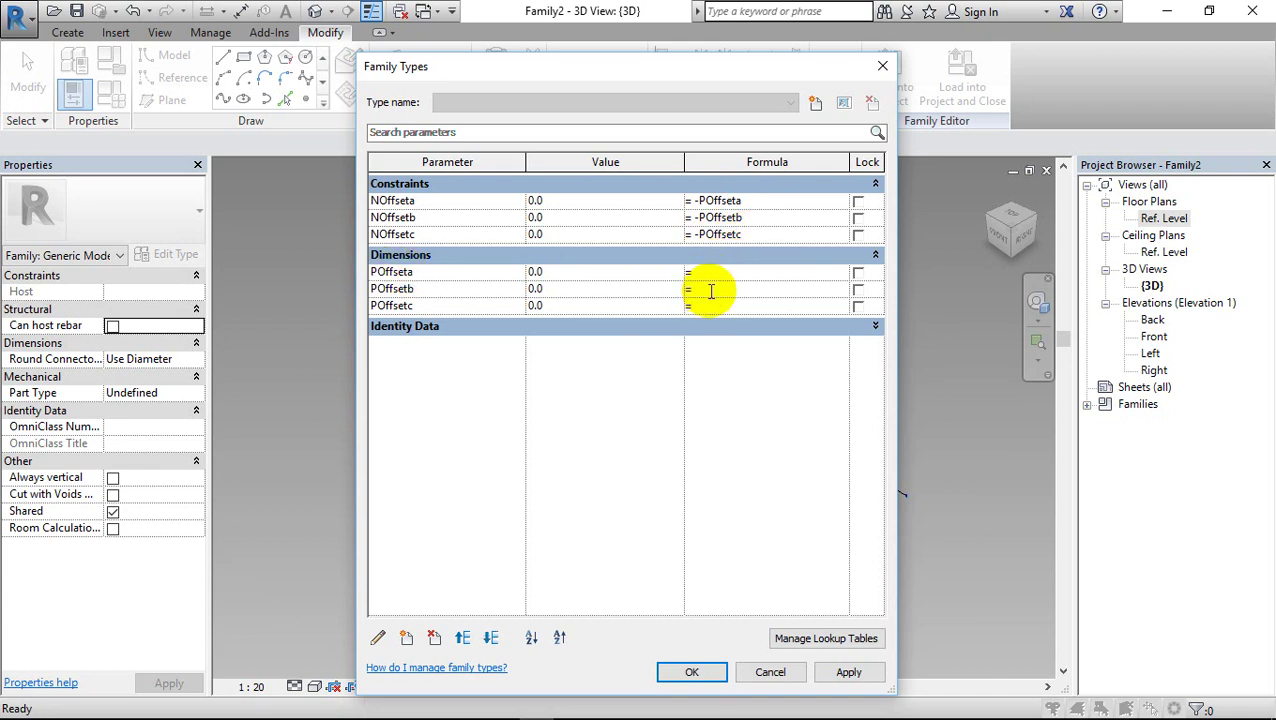
{"action": "type", "text": "POffseta"}
{"action": "left_click", "coordinate": [712, 305]}
{"action": "key", "text": "ctrl+v"}
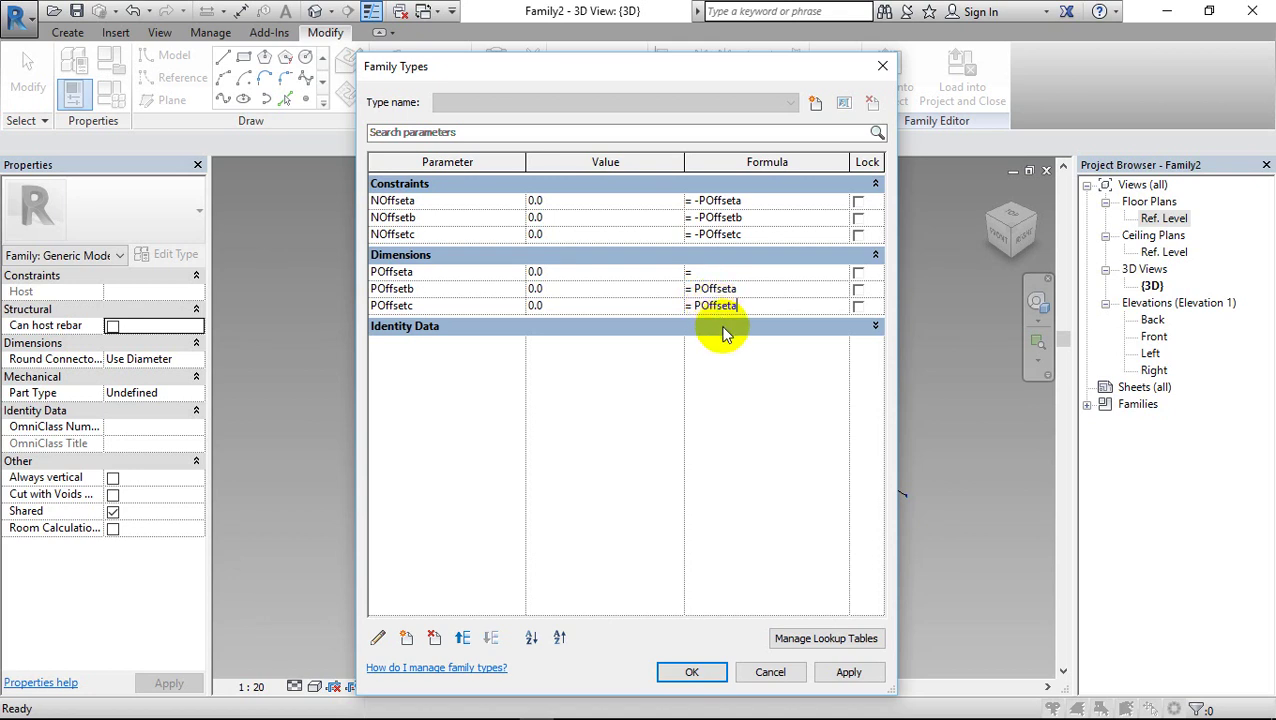
{"action": "left_click", "coordinate": [835, 669]}
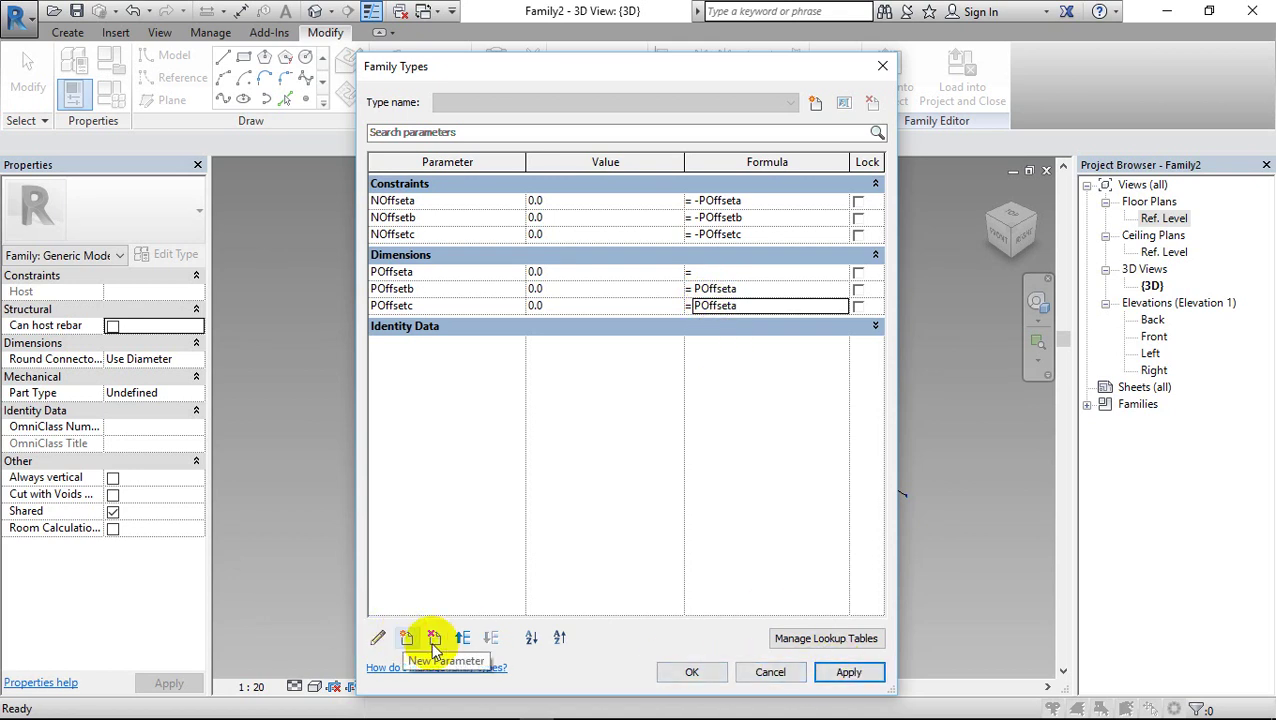
{"action": "left_click", "coordinate": [692, 672]}
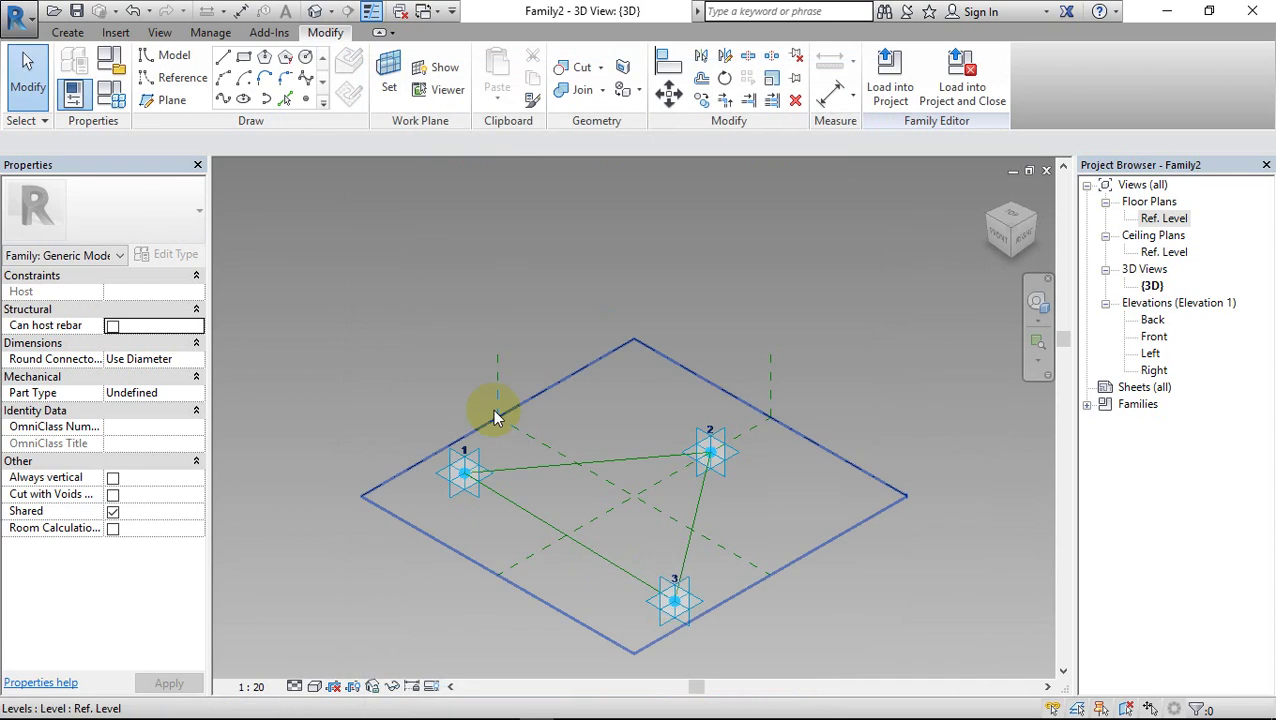
Add a Thickness length parameter of 50 and set POffseta to 2000
{"action": "left_click", "coordinate": [112, 92]}
{"action": "left_click", "coordinate": [406, 638]}
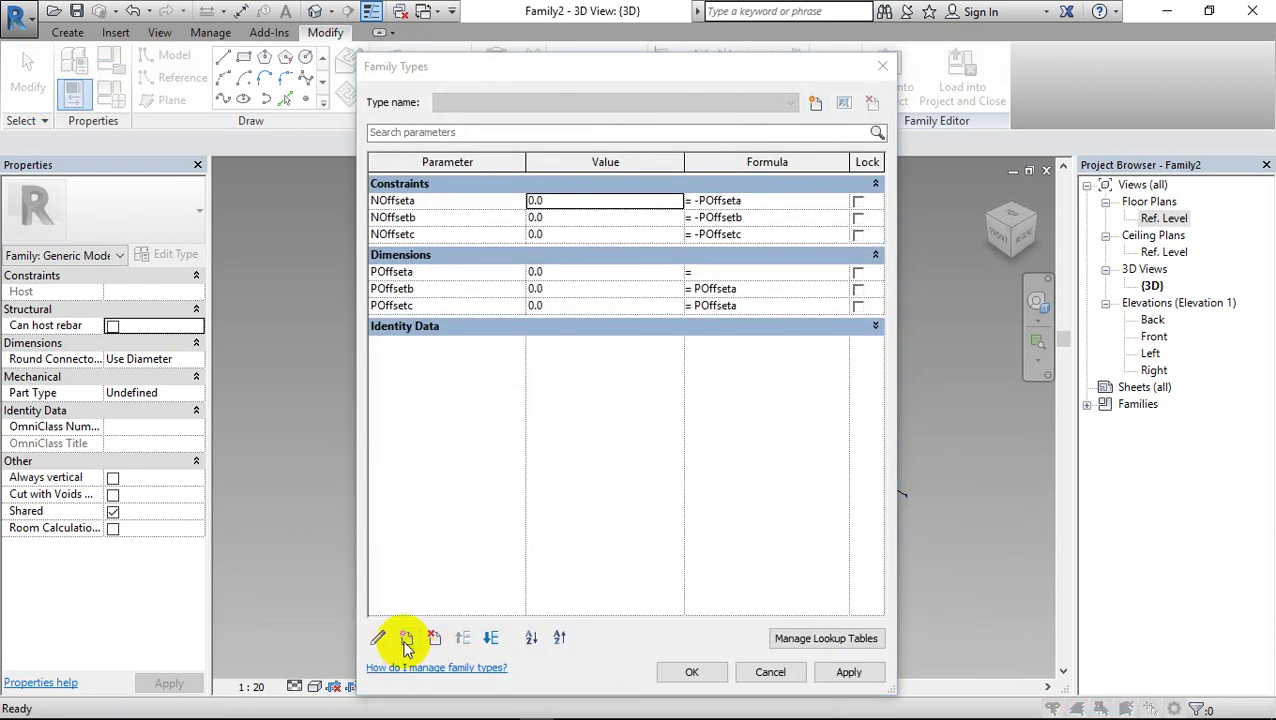
{"action": "type", "text": "Th"}
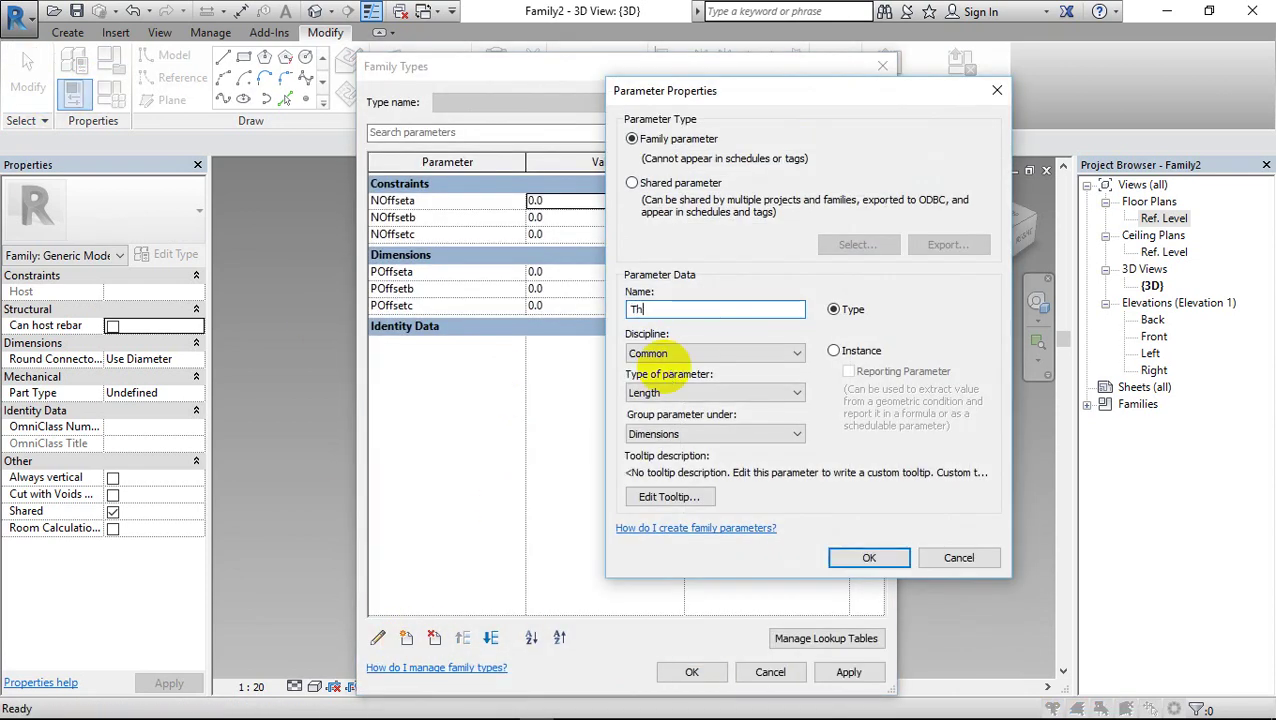
{"action": "type", "text": "ickness"}
{"action": "left_click", "coordinate": [866, 556]}
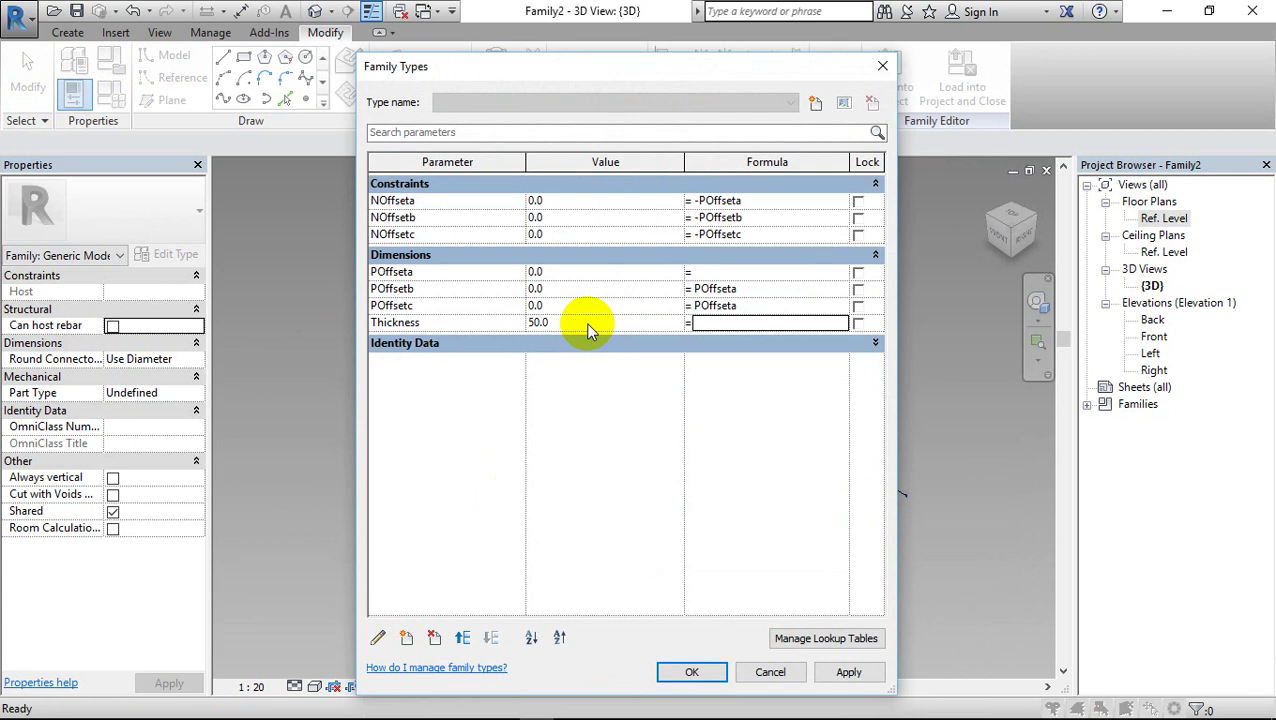
{"action": "left_click", "coordinate": [593, 272]}
{"action": "type", "text": "2000"}
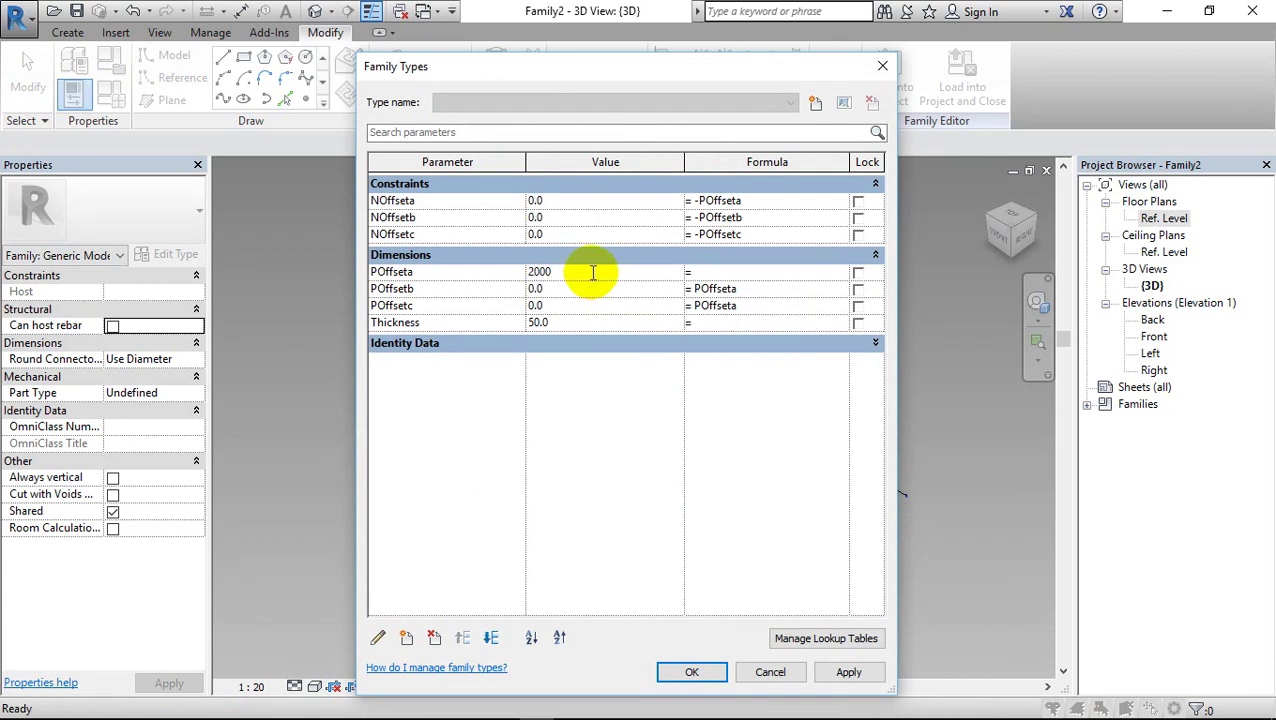
{"action": "key", "text": "Tab"}
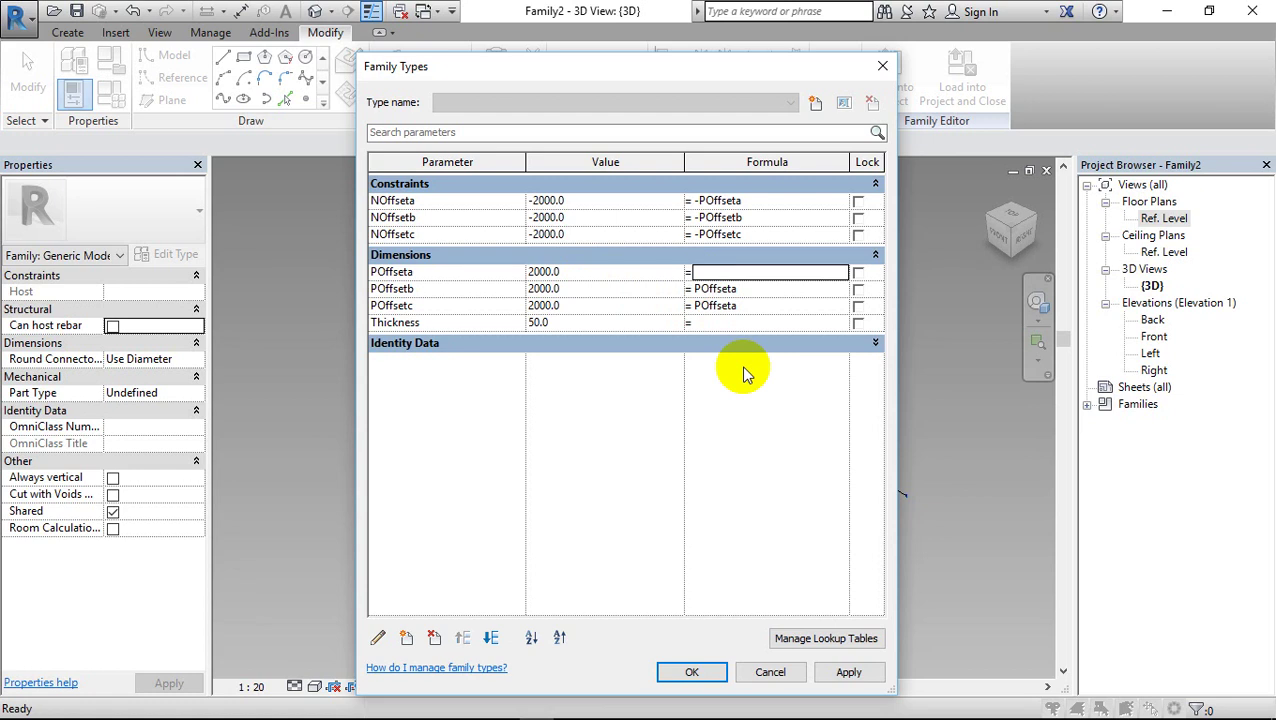
{"action": "left_click", "coordinate": [848, 672]}
Place a reference point hosted on adaptive point 1's placement plane, below point 1
{"action": "left_click", "coordinate": [691, 672]}
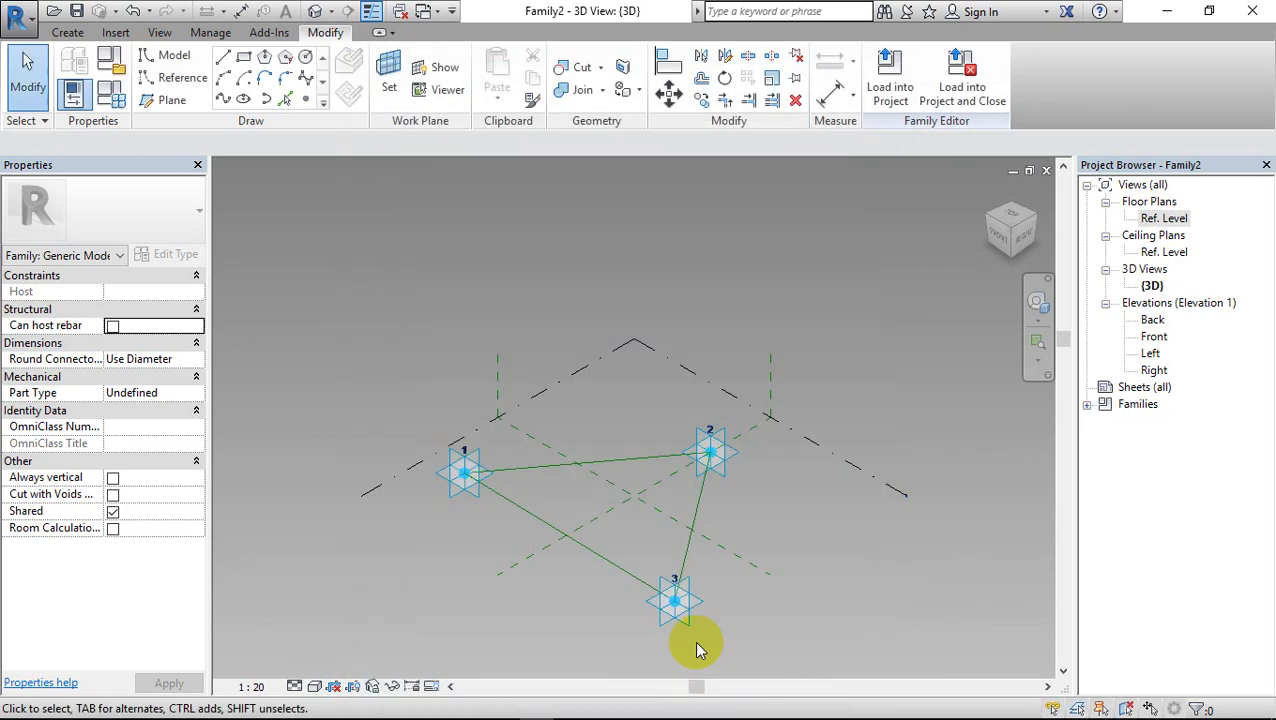
{"action": "left_click", "coordinate": [305, 98]}
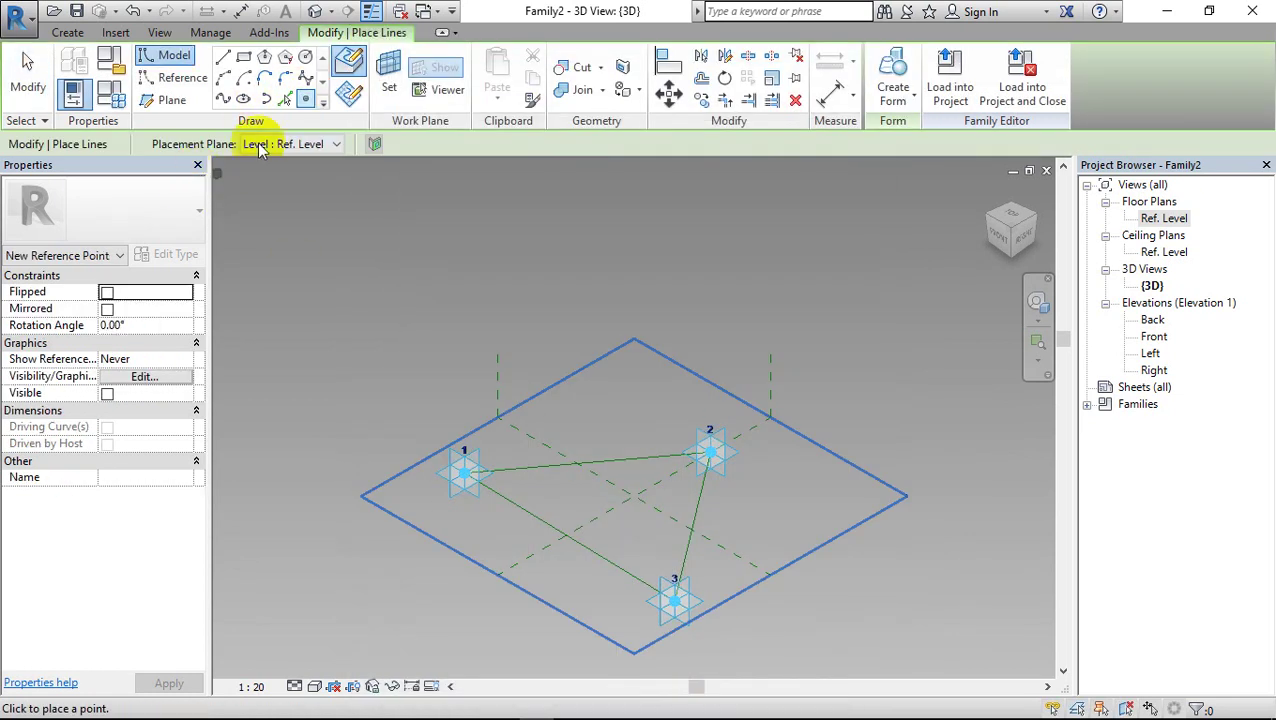
{"action": "left_click", "coordinate": [260, 145]}
{"action": "left_click", "coordinate": [256, 162]}
{"action": "scroll", "coordinate": [438, 459], "scroll_direction": "up", "scroll_amount": 2}
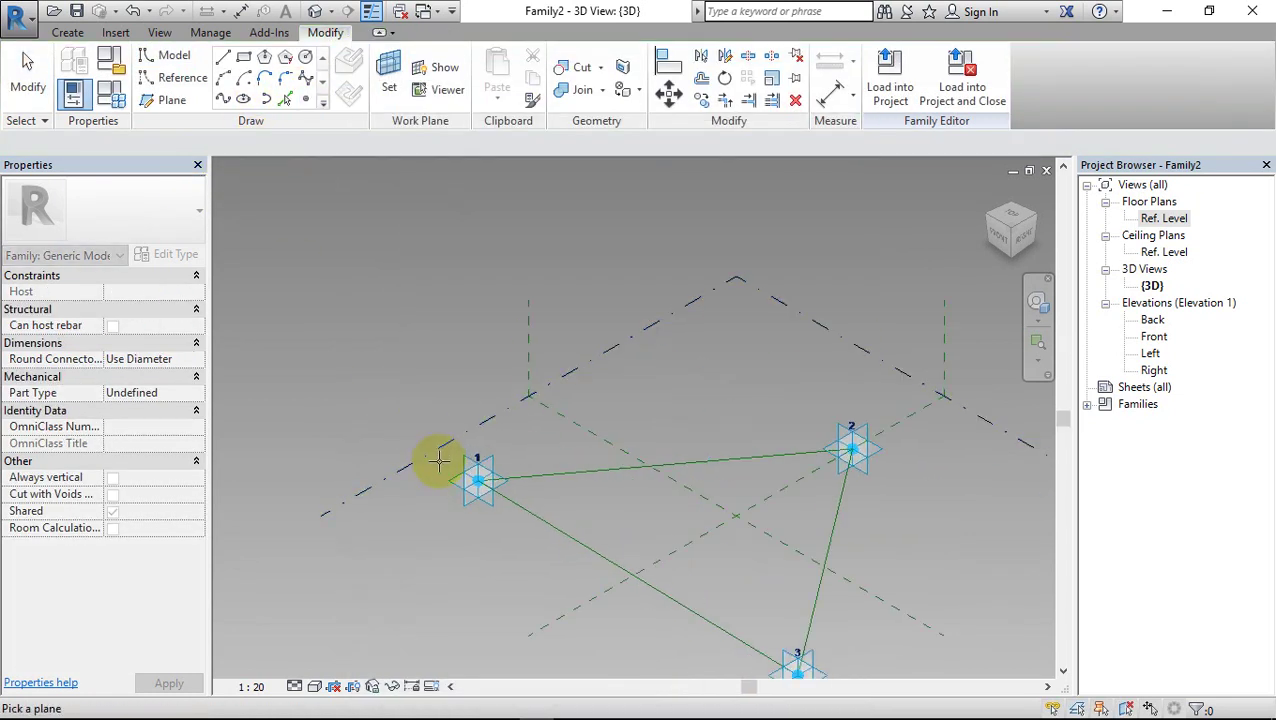
{"action": "left_click", "coordinate": [454, 470]}
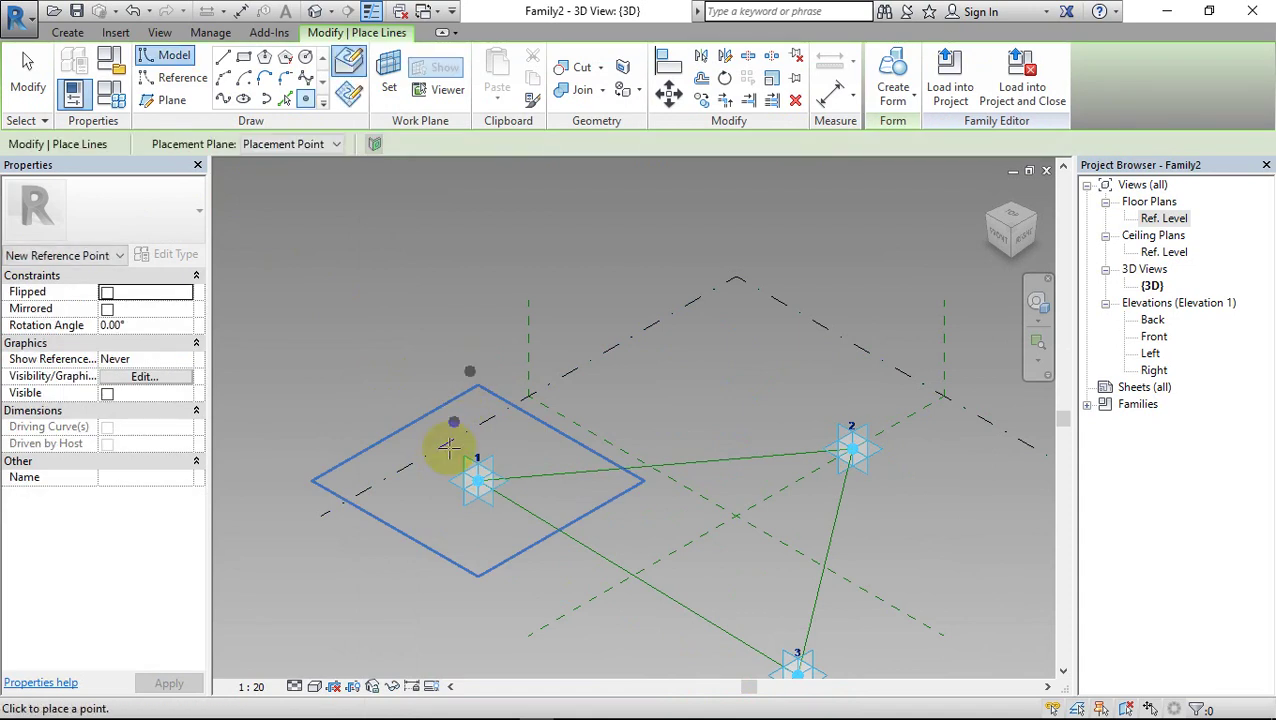
{"action": "left_click", "coordinate": [270, 144]}
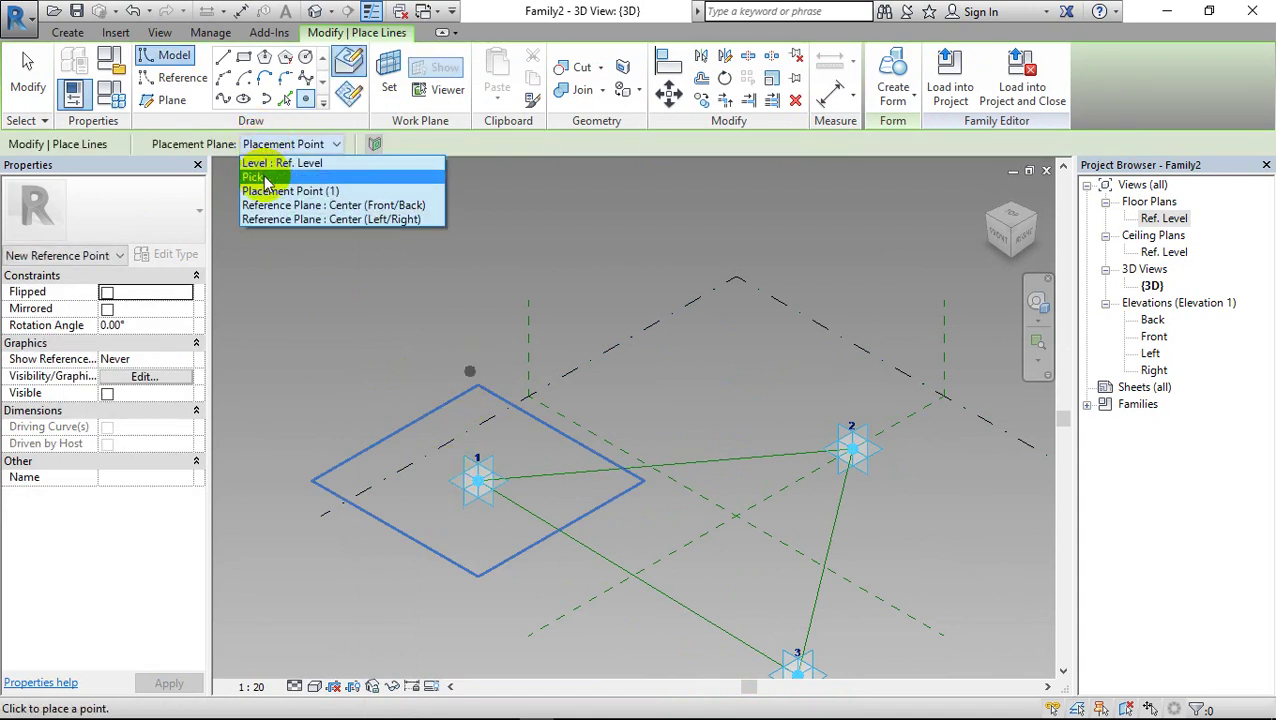
{"action": "left_click", "coordinate": [262, 177]}
{"action": "left_click", "coordinate": [452, 476]}
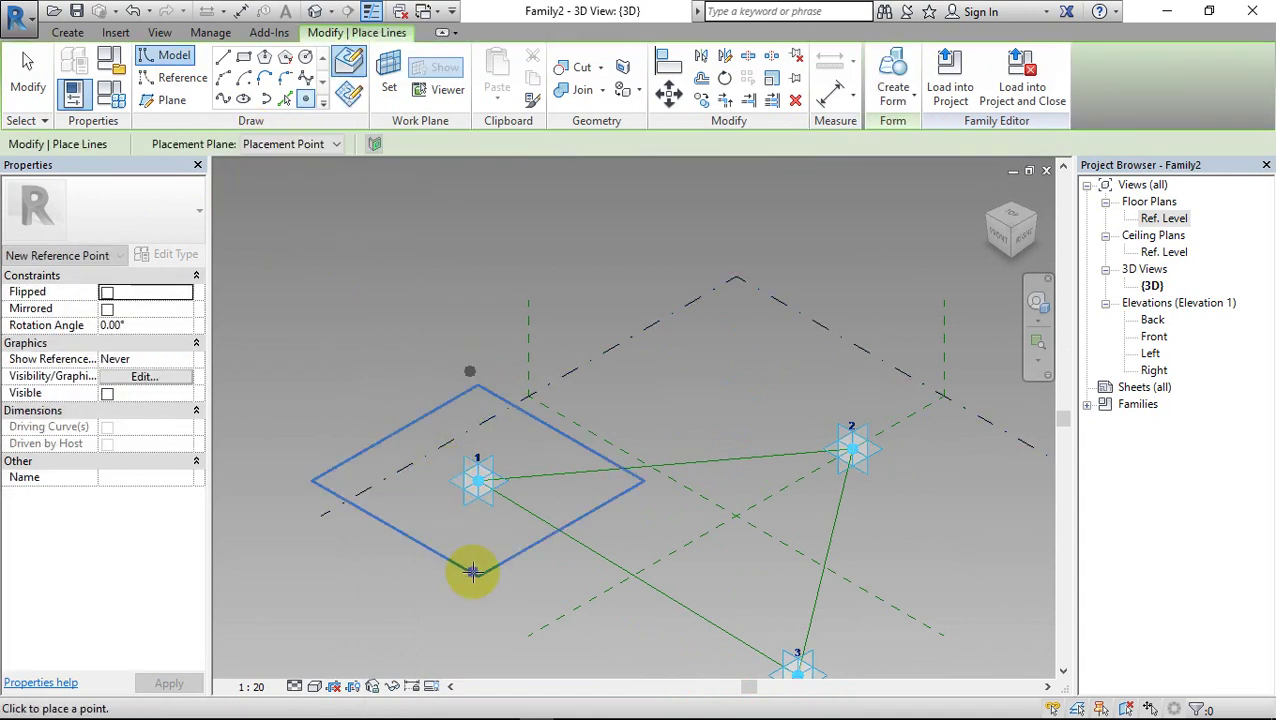
{"action": "left_click", "coordinate": [473, 571]}
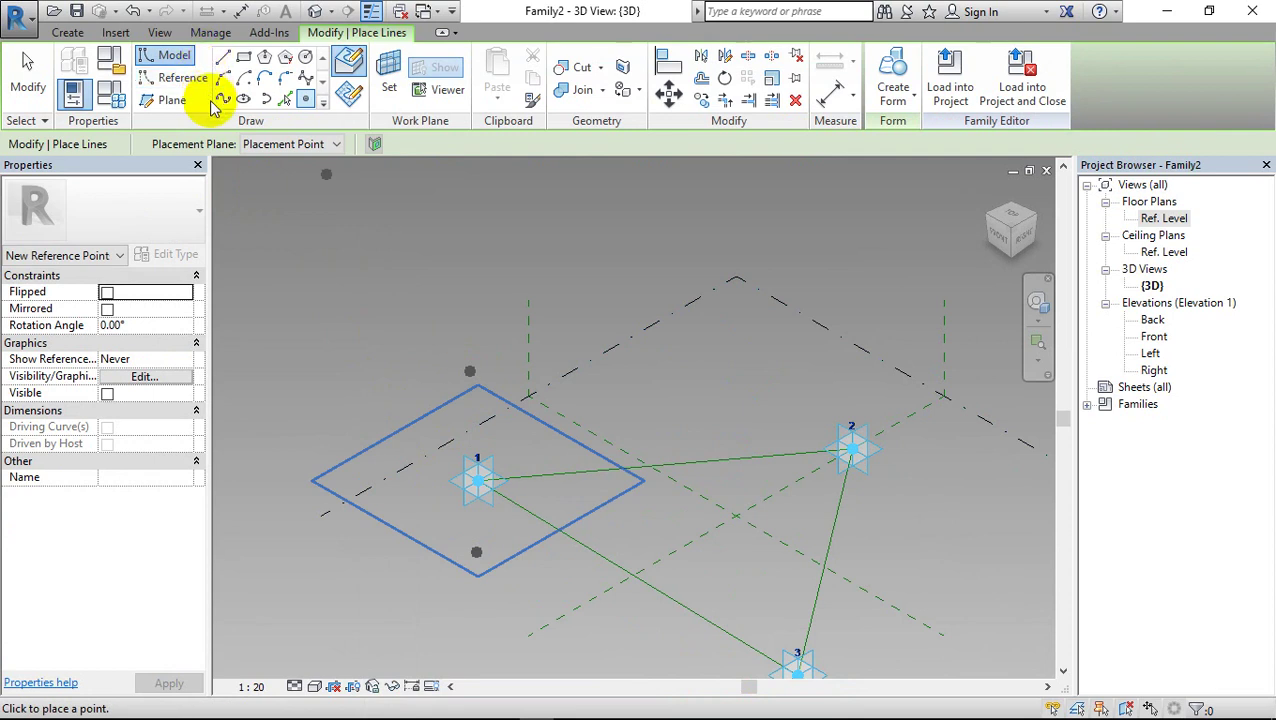
Set Show Reference Planes to Always for both hosted reference points
{"action": "key", "text": "Escape"}
{"action": "key", "text": "Escape"}
{"action": "left_click", "coordinate": [468, 370]}
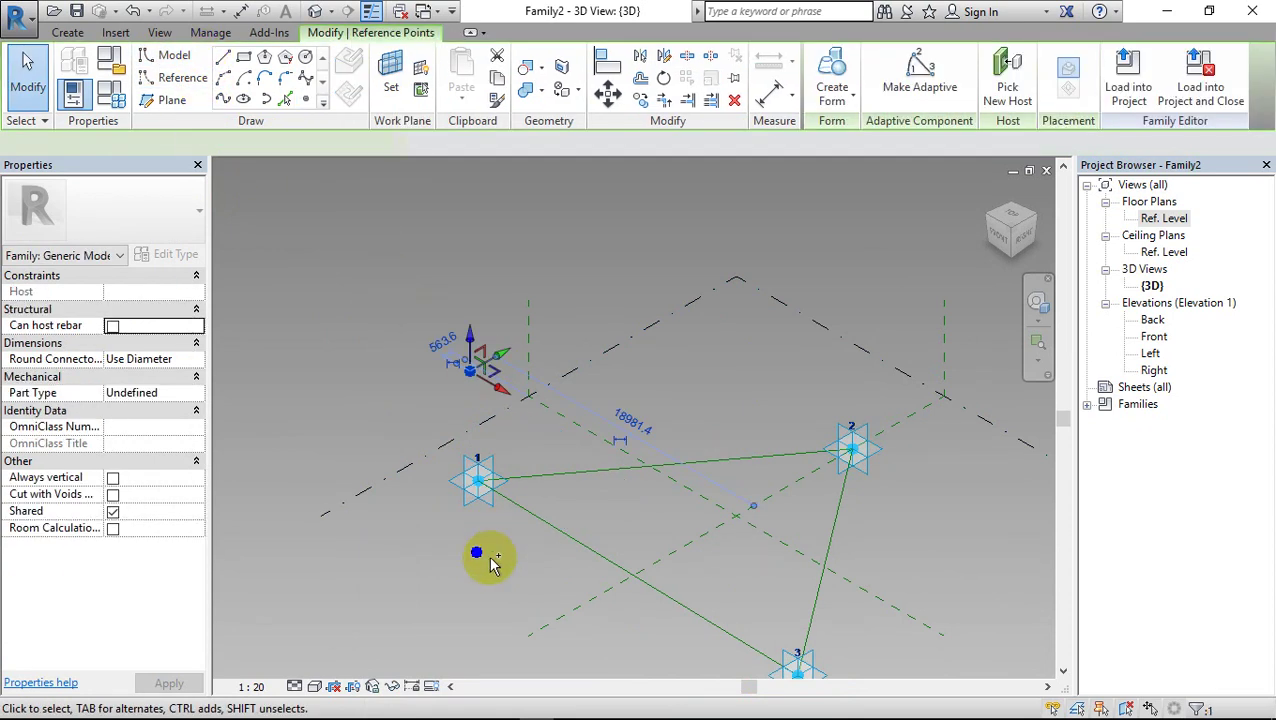
{"action": "left_click", "coordinate": [478, 553], "text": "ctrl"}
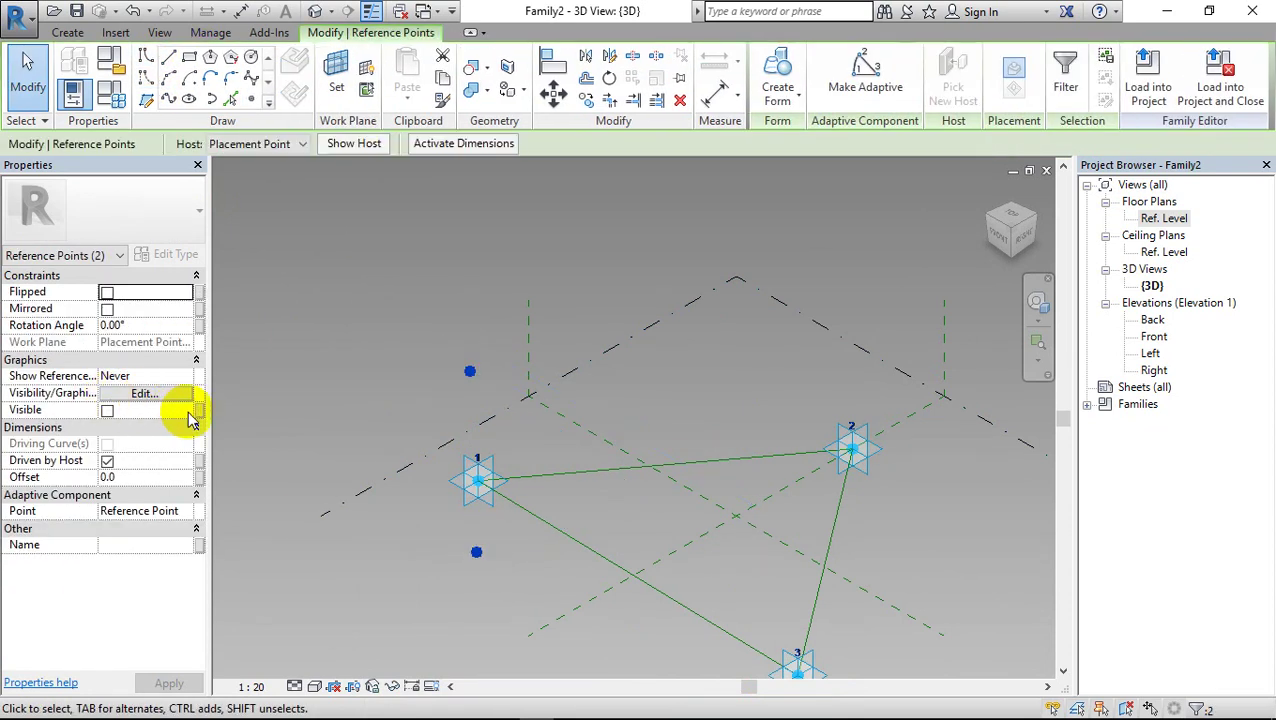
{"action": "left_click", "coordinate": [184, 377]}
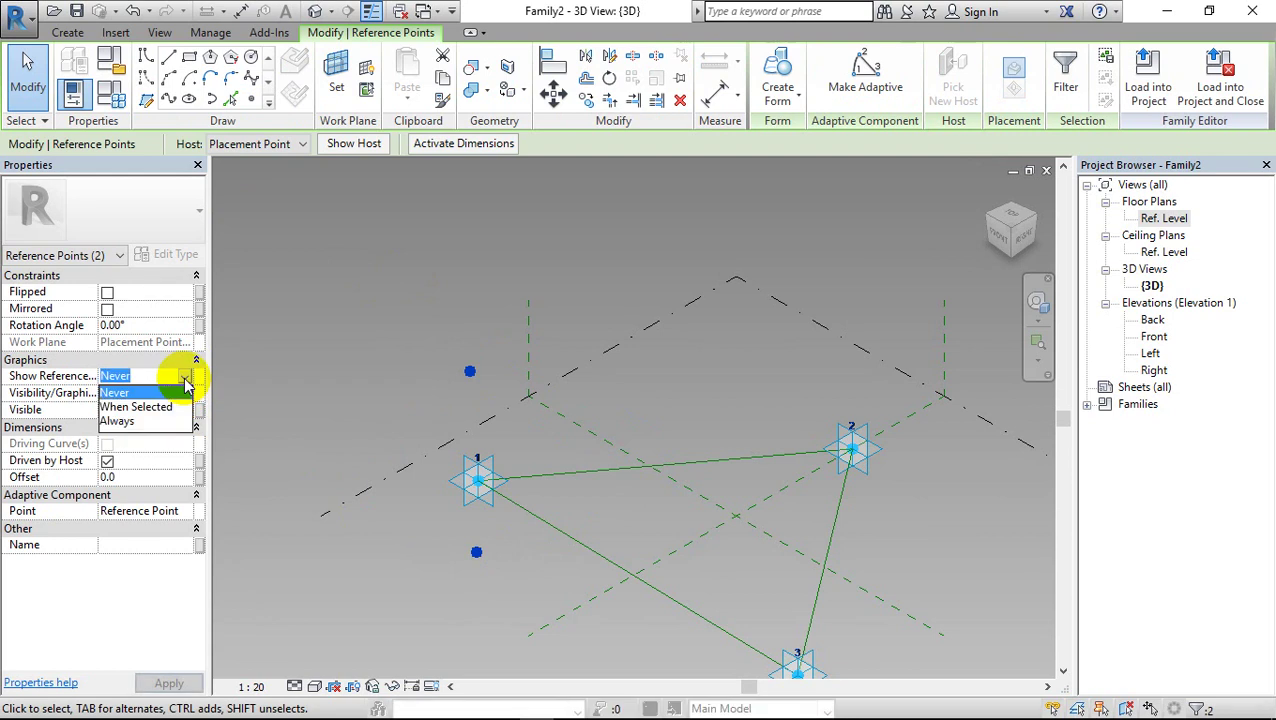
{"action": "left_click", "coordinate": [120, 421]}
{"action": "left_click", "coordinate": [342, 309]}
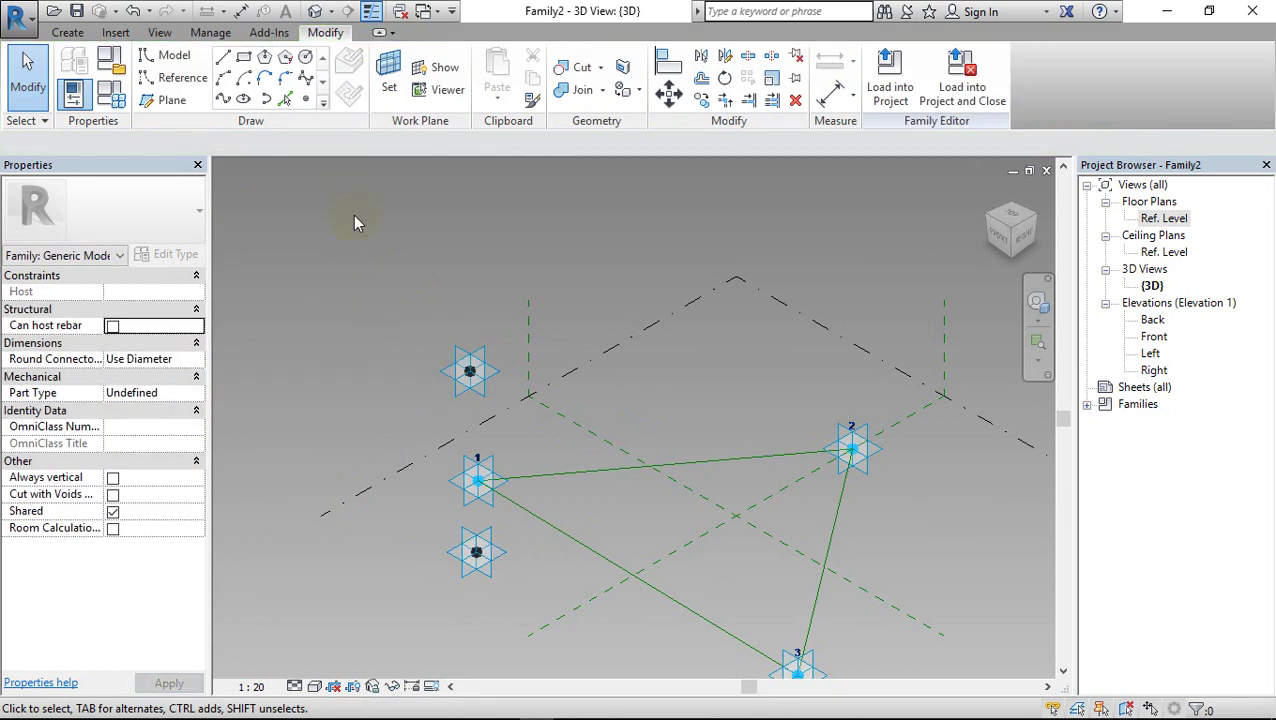
Link the upper point's offset to POffseta and the lower point's offset to NOffseta
{"action": "middle_click_drag", "start_coordinate": [353, 222], "coordinate": [307, 234]}
{"action": "left_click", "coordinate": [668, 62]}
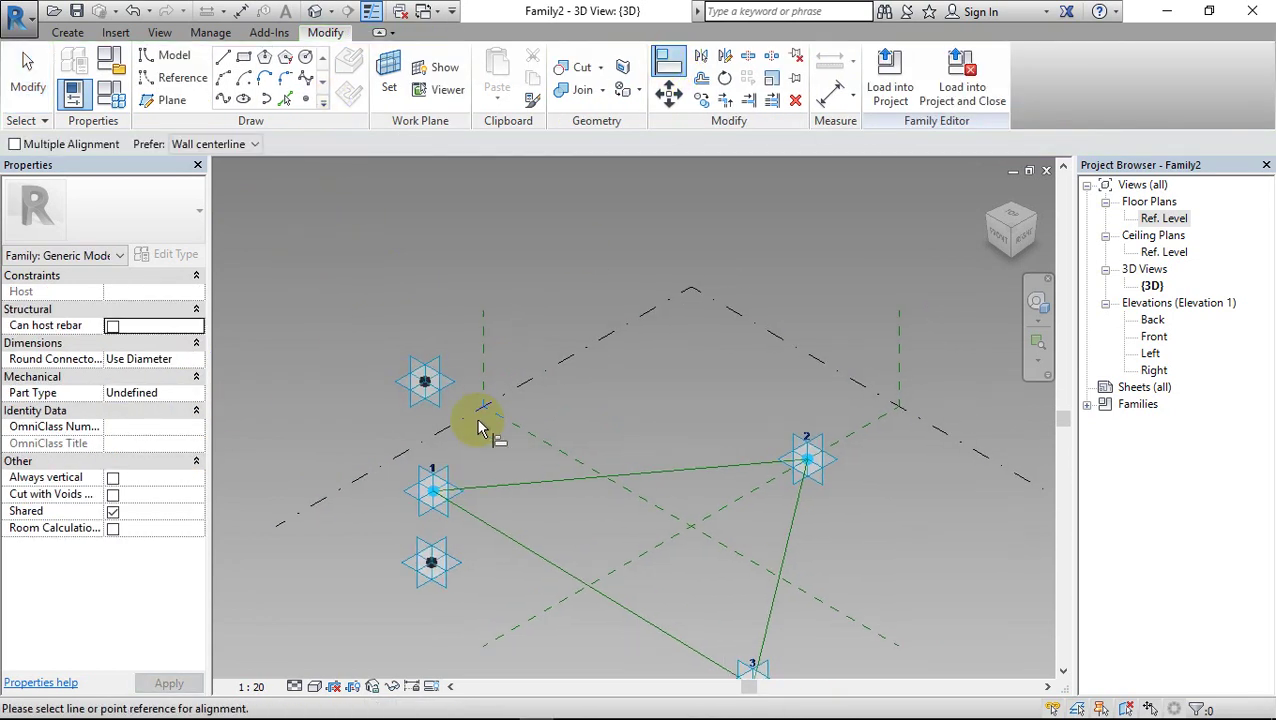
{"action": "key", "text": "Escape"}
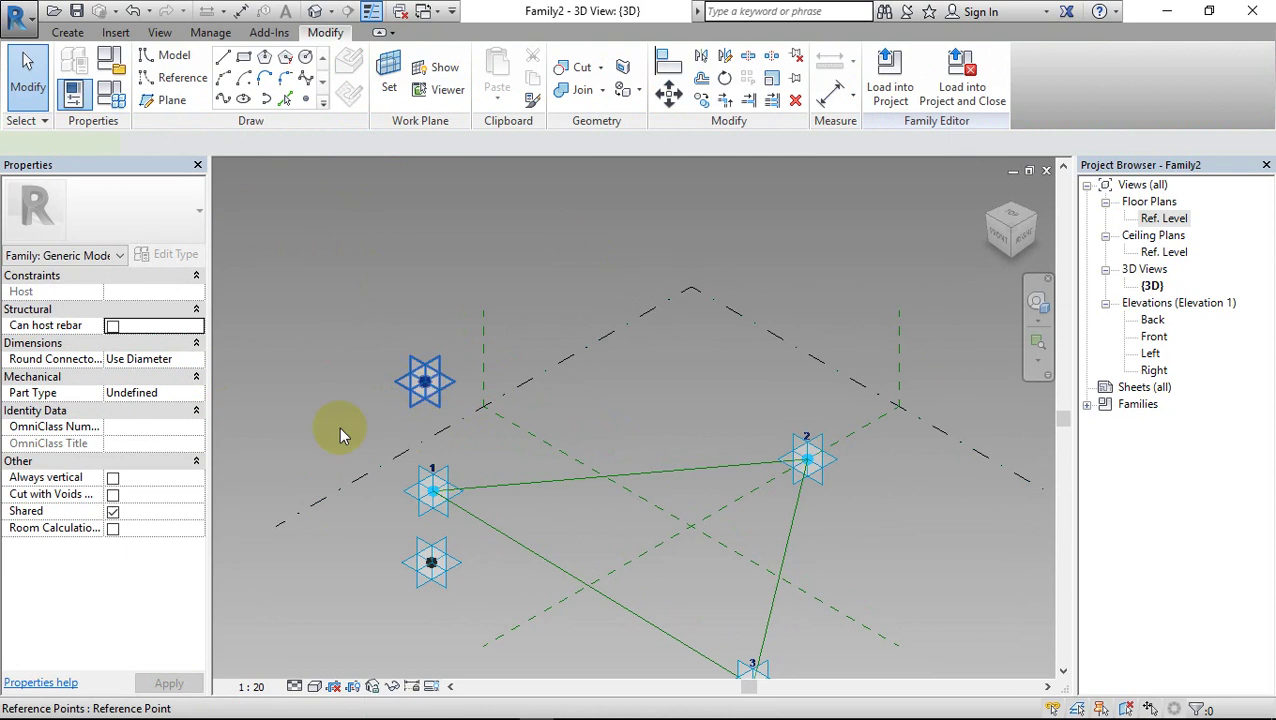
{"action": "left_click", "coordinate": [340, 430]}
{"action": "left_click", "coordinate": [199, 478]}
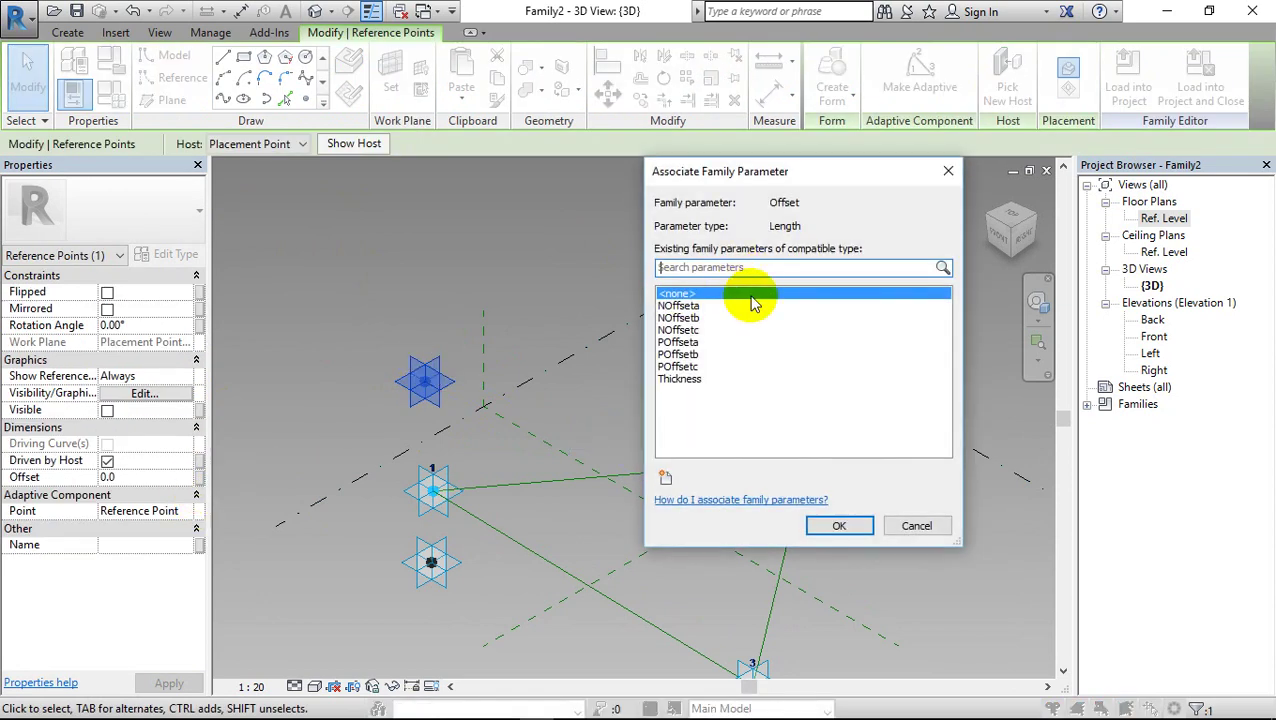
{"action": "left_click", "coordinate": [688, 342]}
{"action": "left_click", "coordinate": [839, 525]}
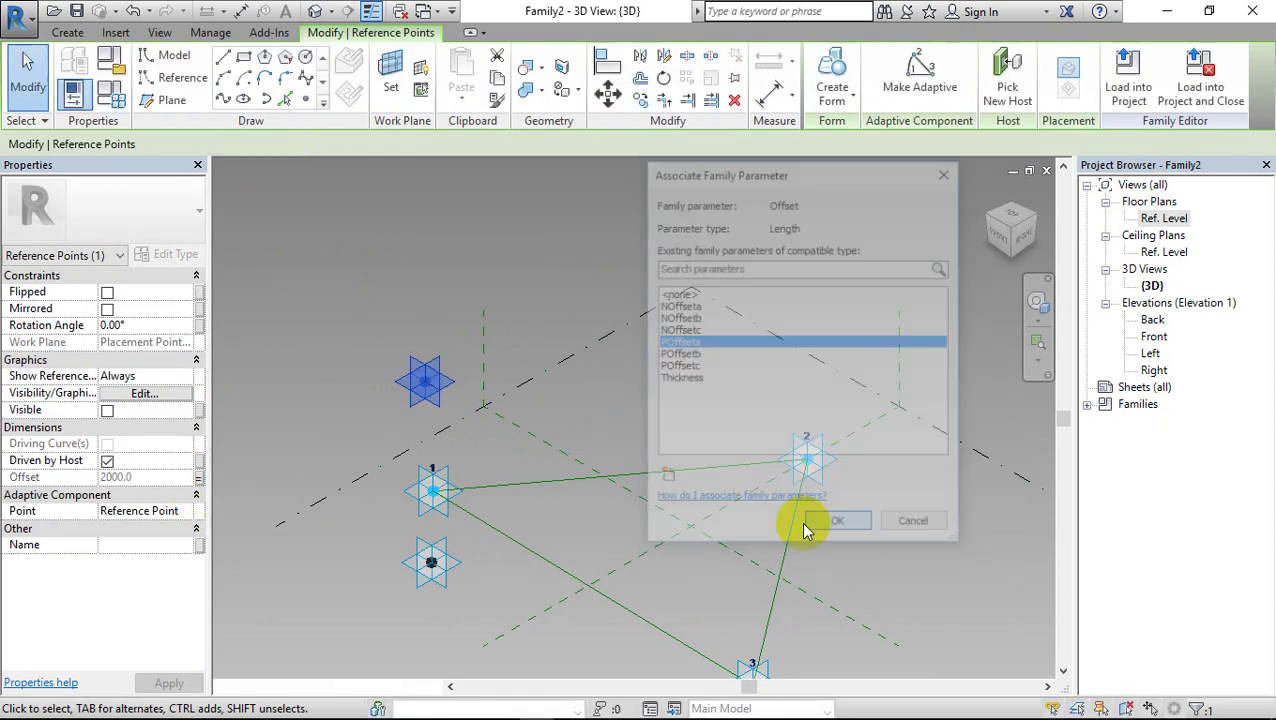
{"action": "left_click", "coordinate": [445, 575]}
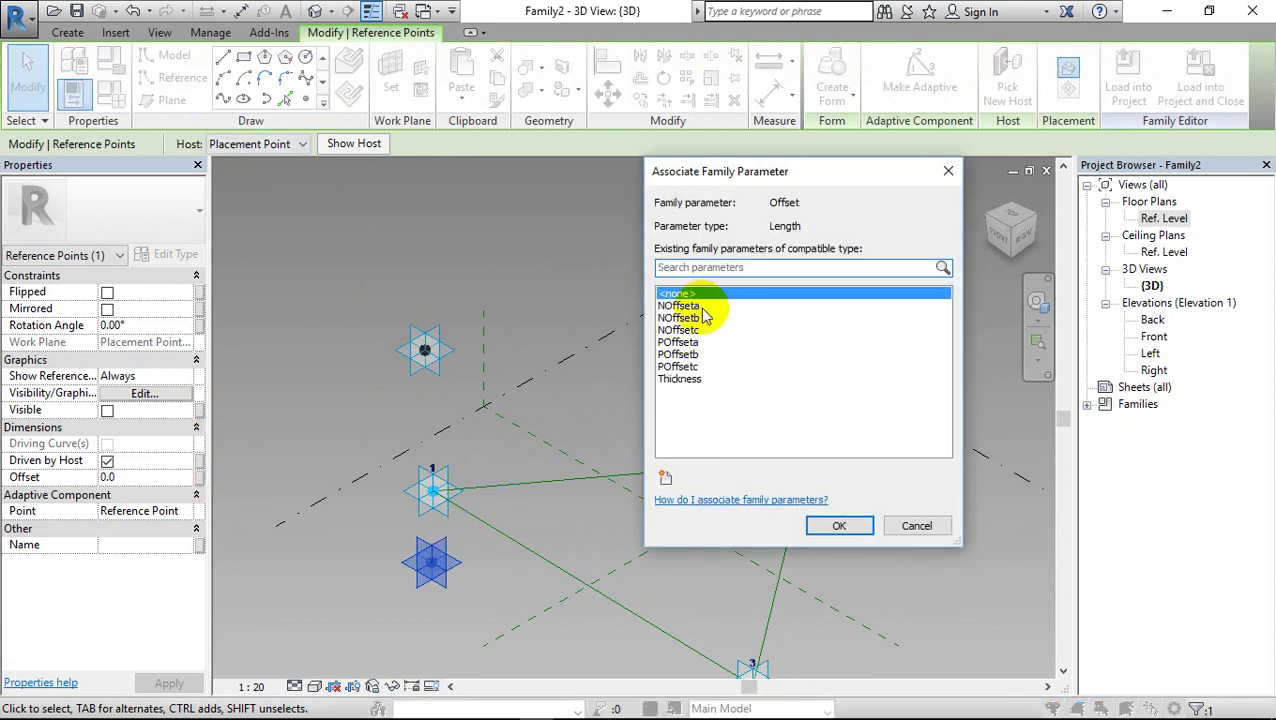
{"action": "left_click", "coordinate": [688, 306]}
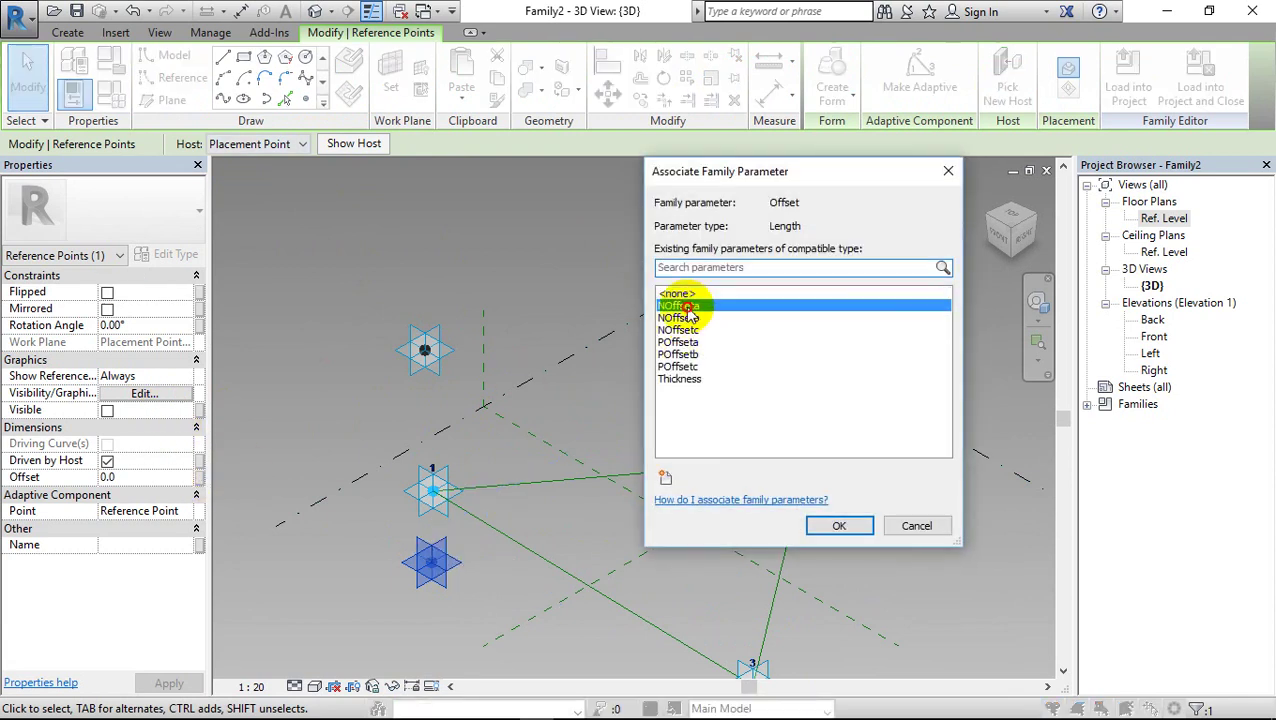
{"action": "left_click", "coordinate": [828, 527]}
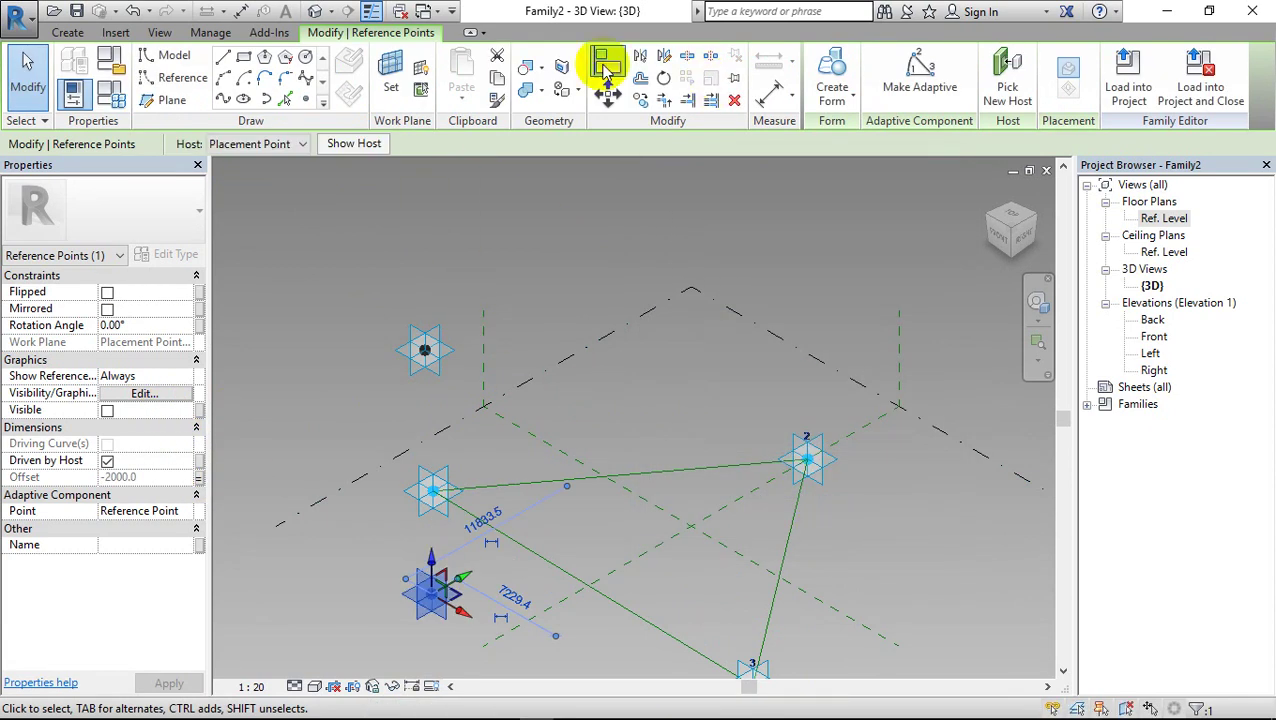
{"action": "key", "text": "Escape"}
Align and lock both hosted points to adaptive point 1, one above and one below
{"action": "left_click", "coordinate": [660, 60]}
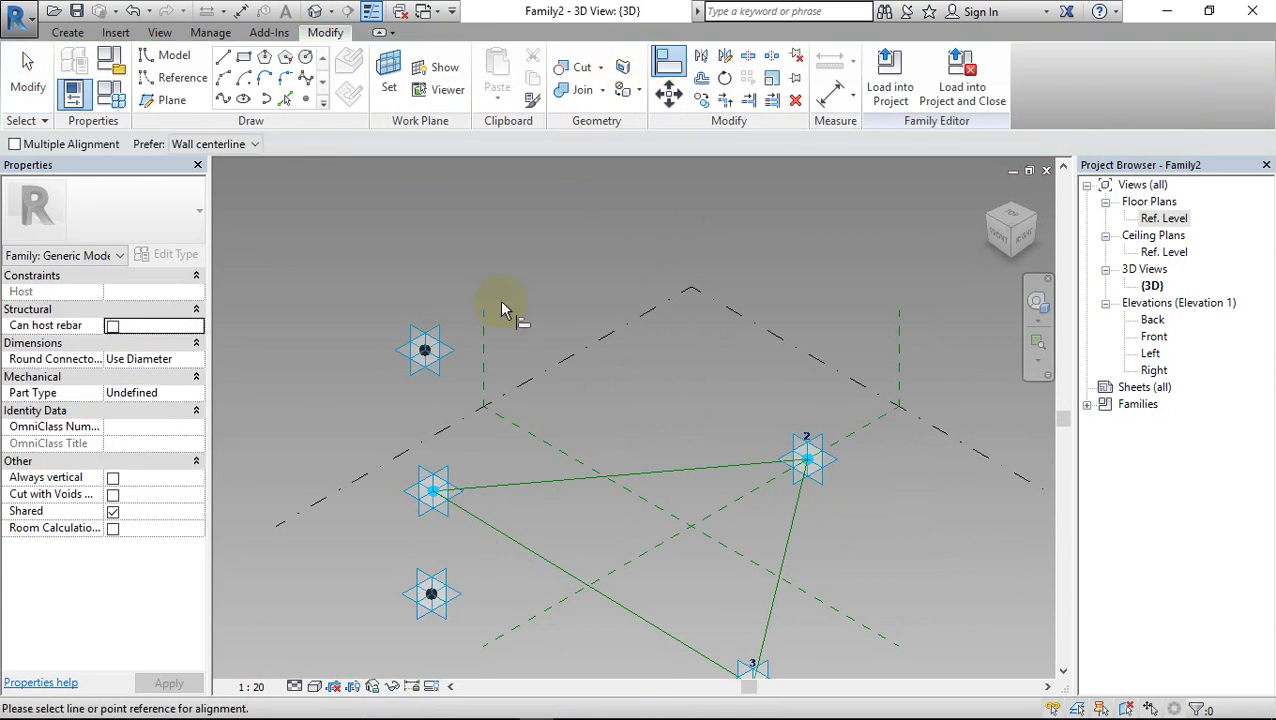
{"action": "left_click", "coordinate": [449, 468]}
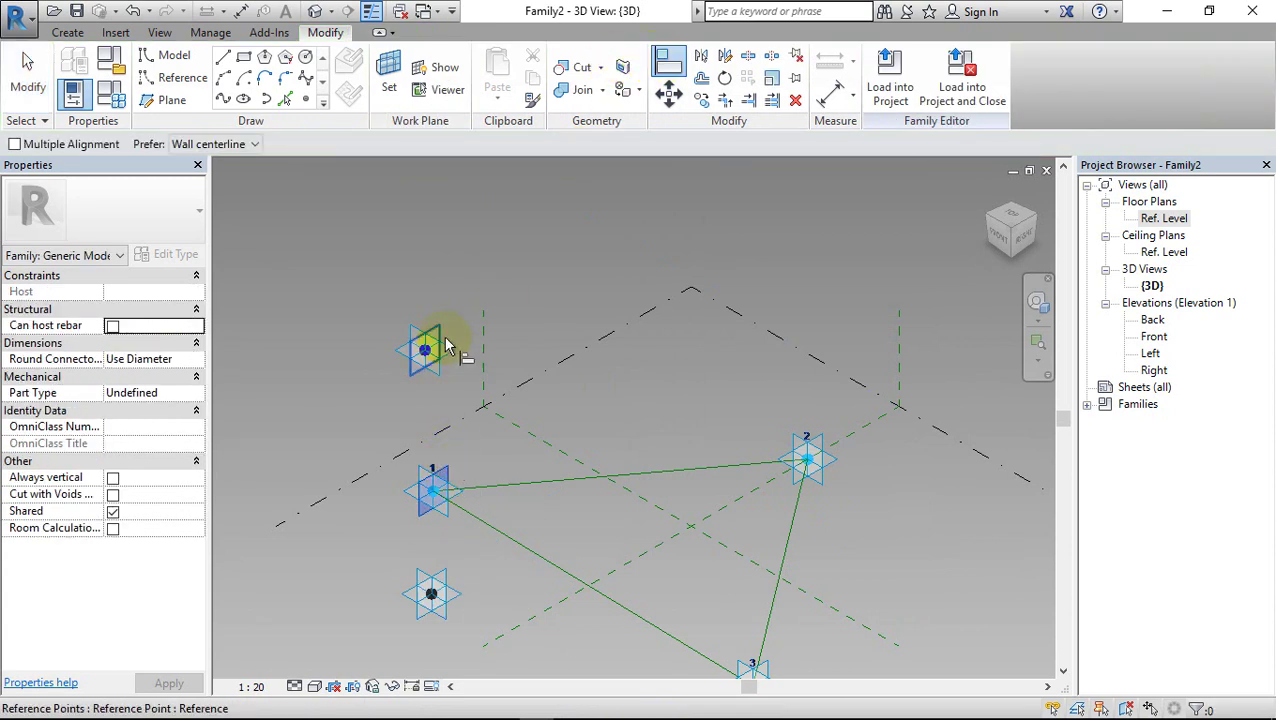
{"action": "left_click", "coordinate": [445, 330]}
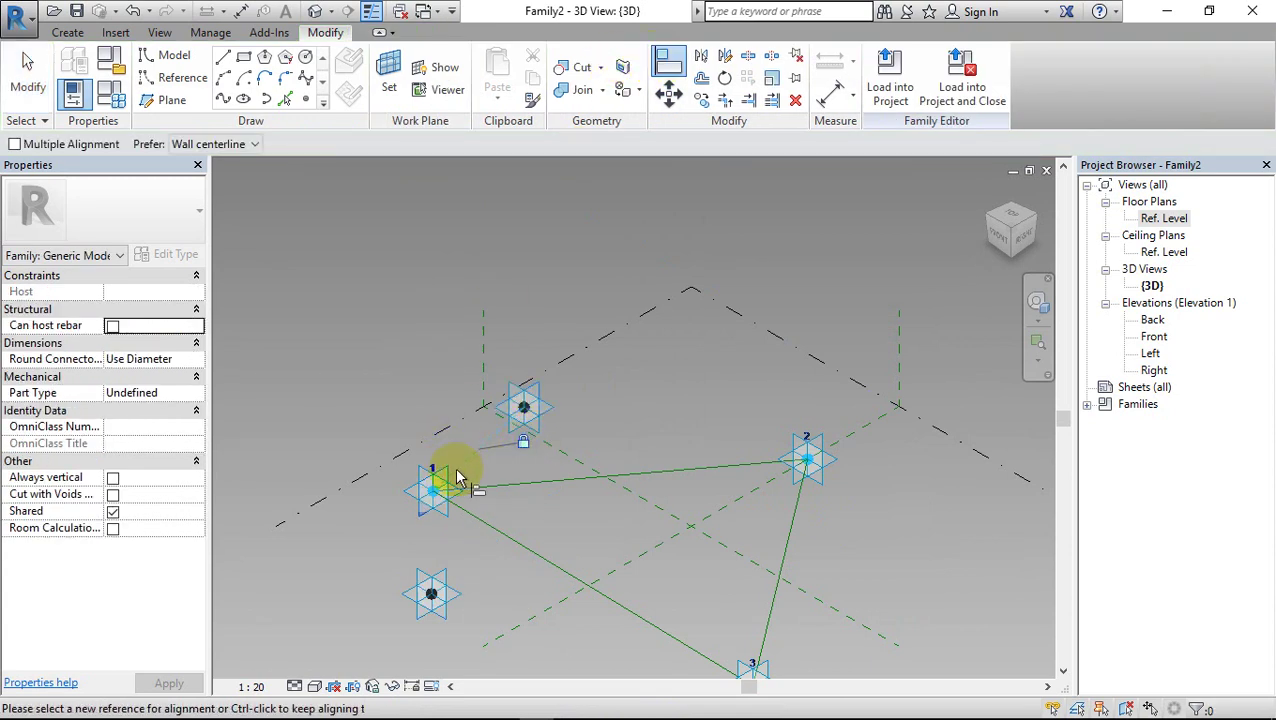
{"action": "left_click", "coordinate": [424, 478]}
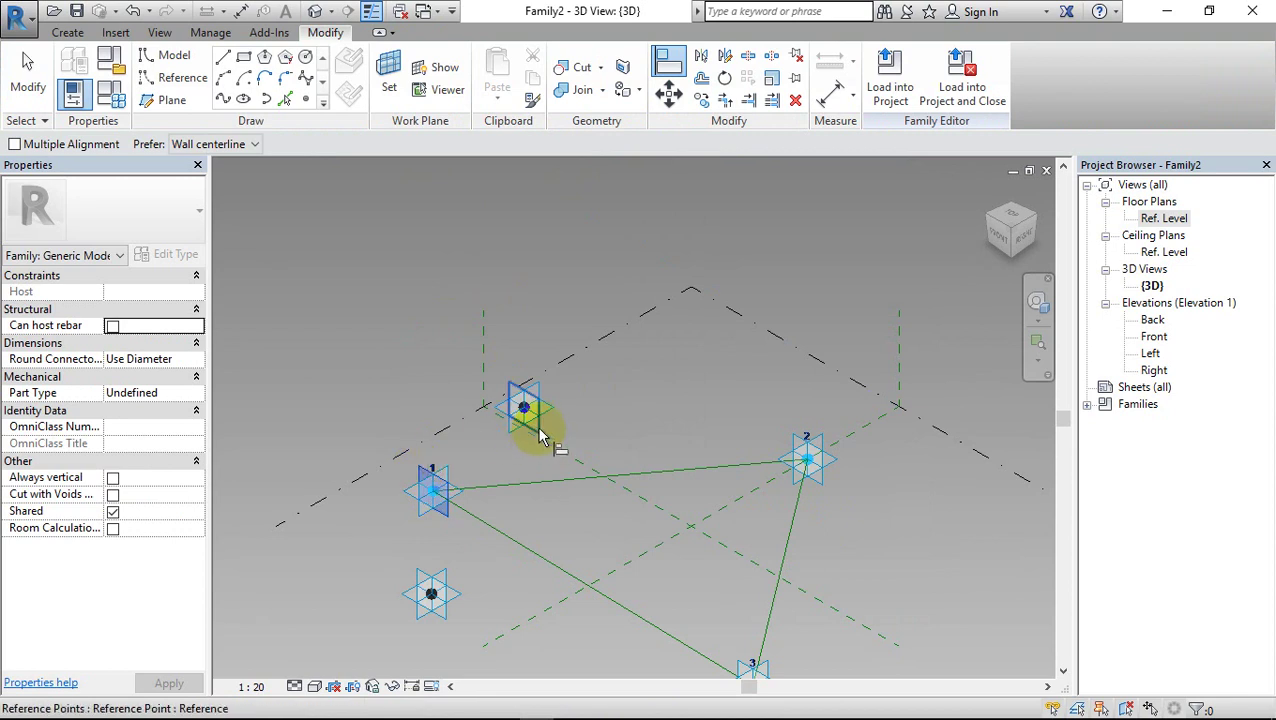
{"action": "left_click", "coordinate": [535, 430]}
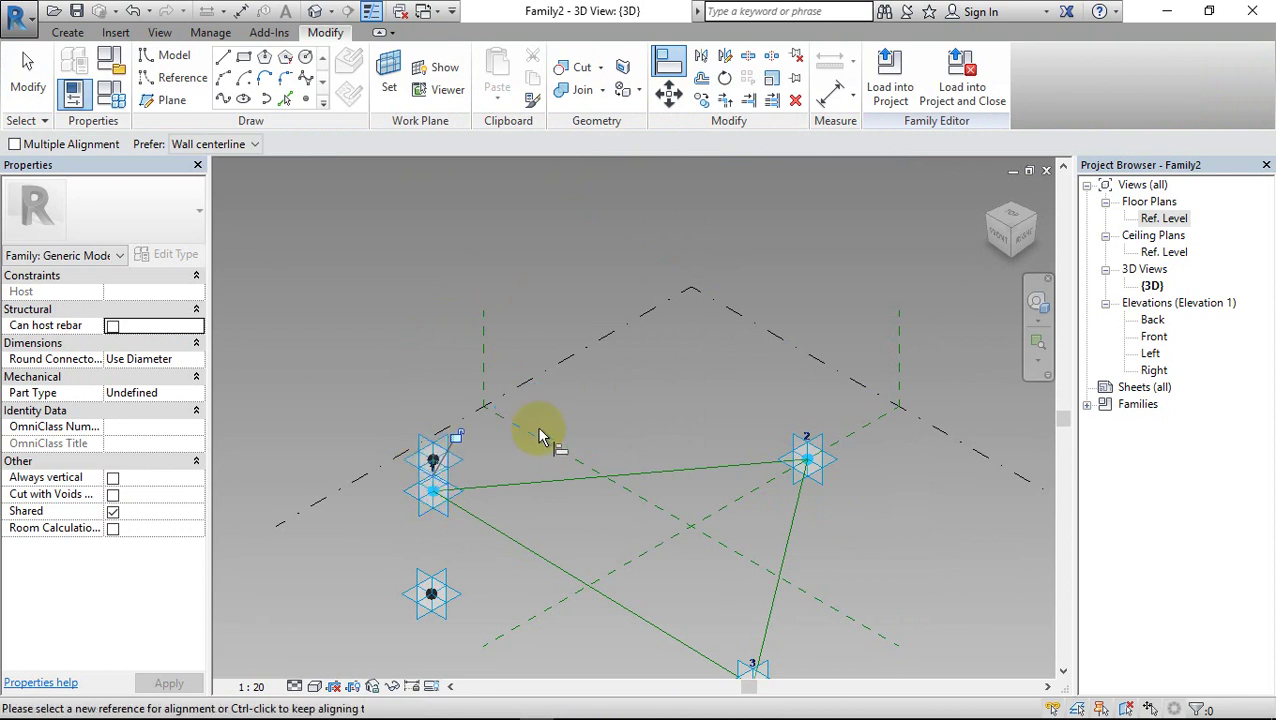
{"action": "left_click", "coordinate": [424, 526]}
{"action": "left_click", "coordinate": [431, 590]}
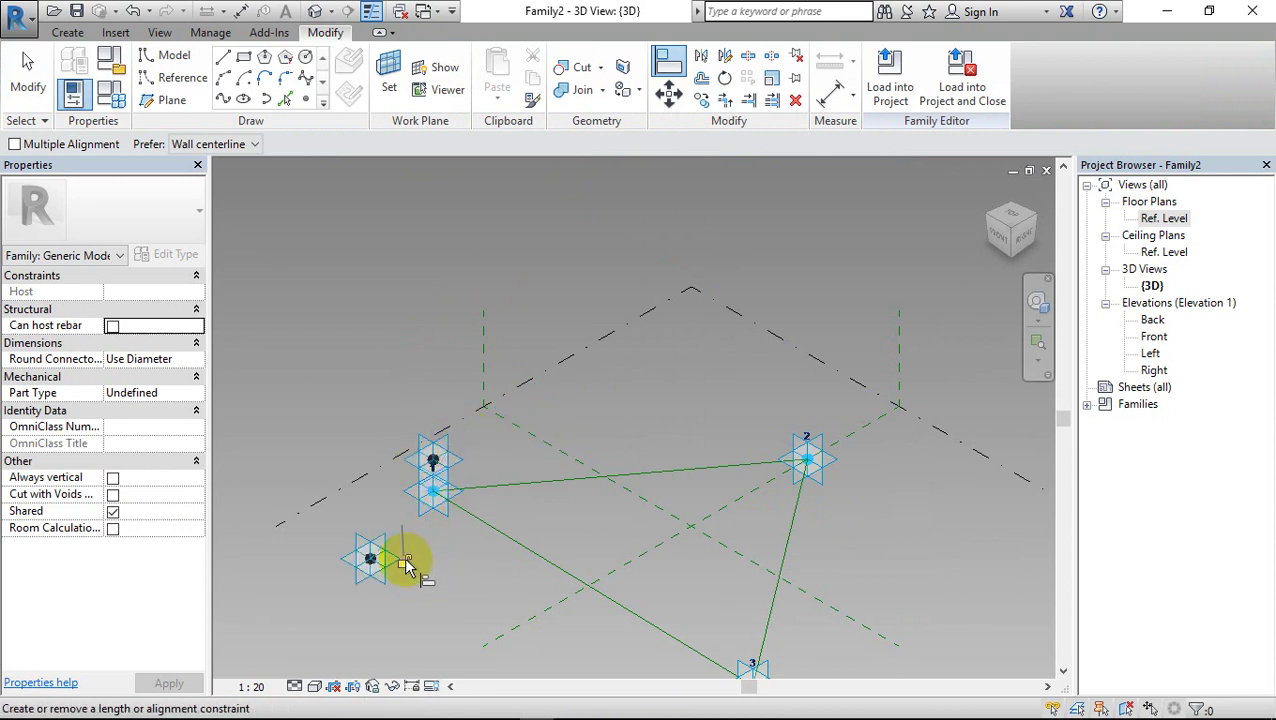
{"action": "left_click", "coordinate": [444, 521]}
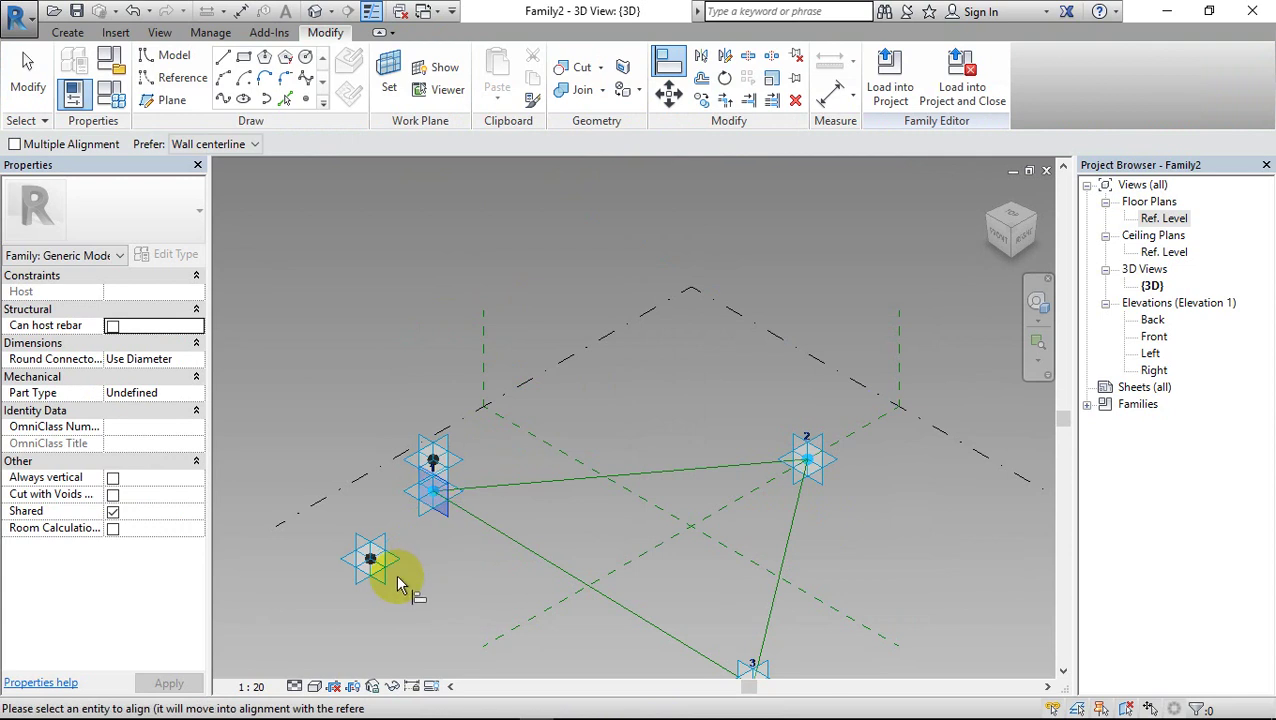
{"action": "left_click", "coordinate": [388, 588]}
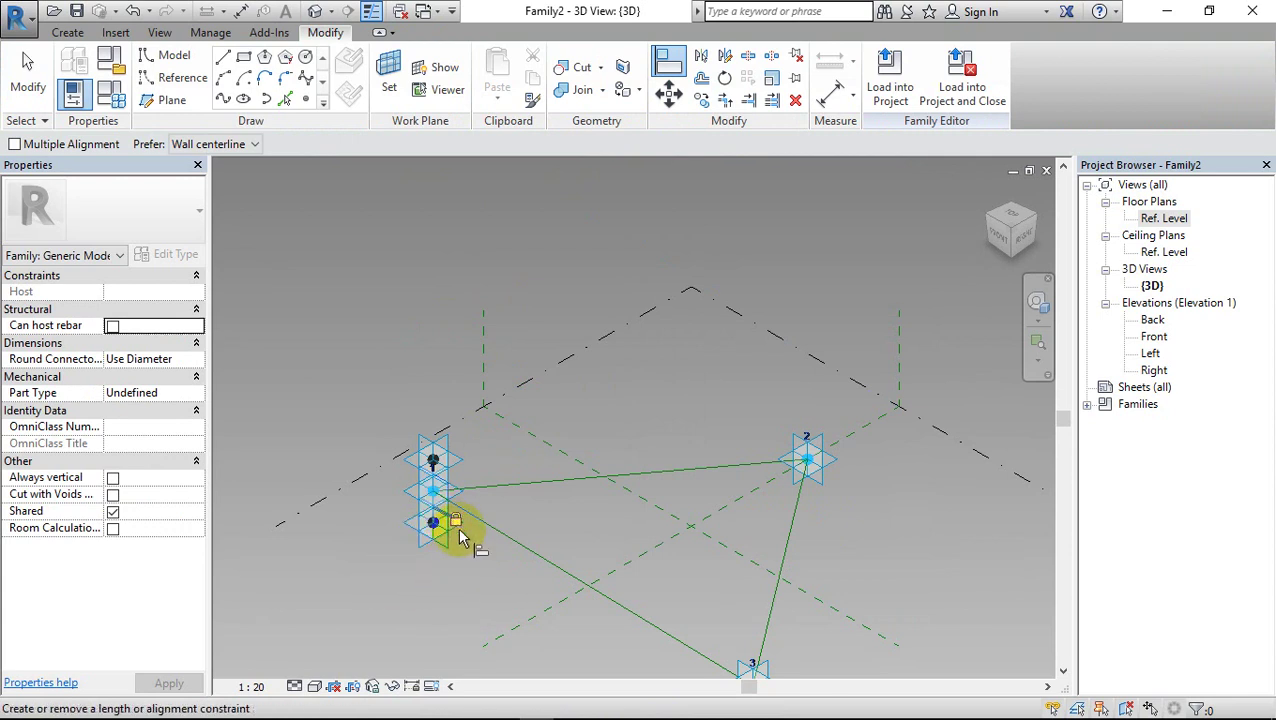
{"action": "left_click", "coordinate": [28, 75]}
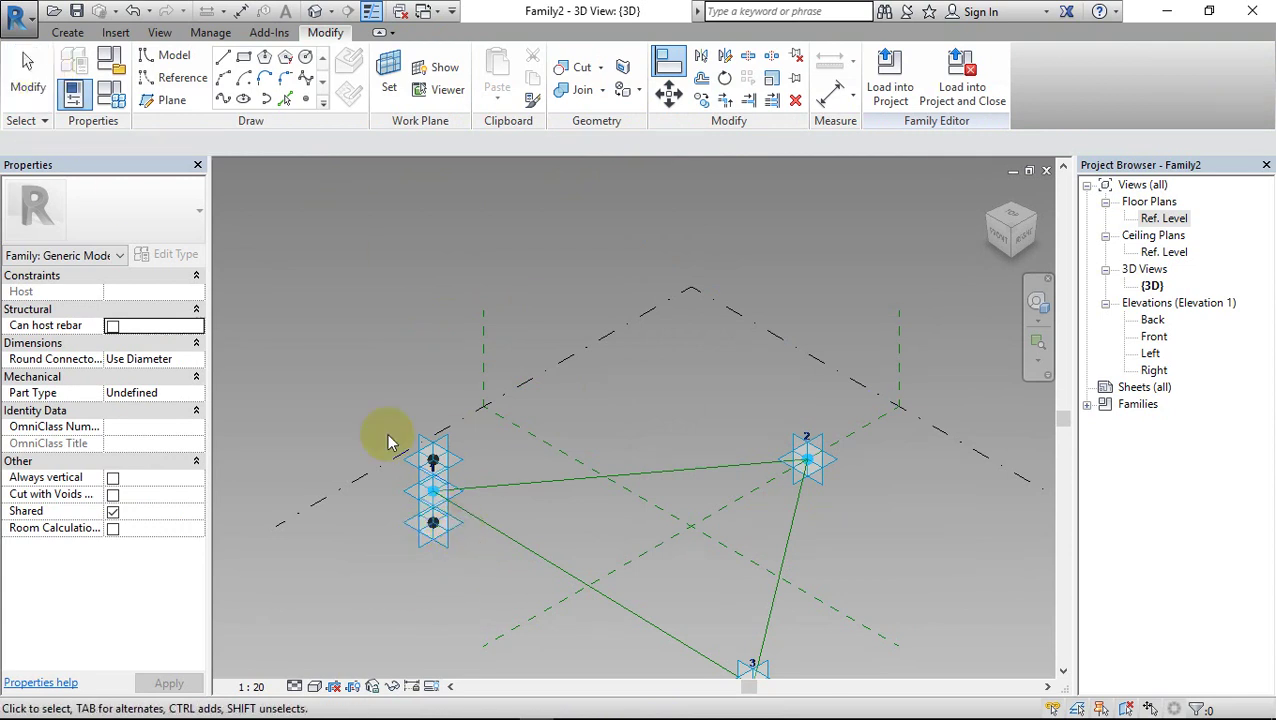
Move adaptive point 1 to check that the hosted points follow
{"action": "left_click", "coordinate": [436, 492]}
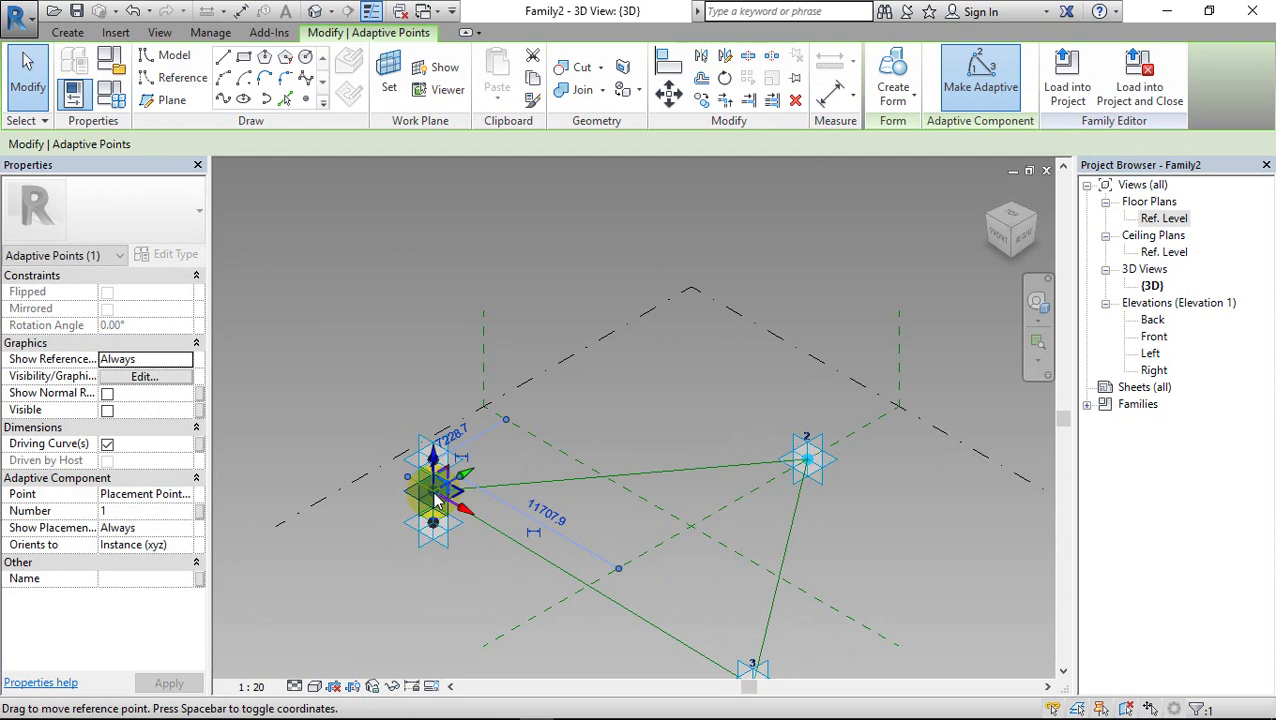
{"action": "left_click_drag", "start_coordinate": [413, 492], "coordinate": [424, 490]}
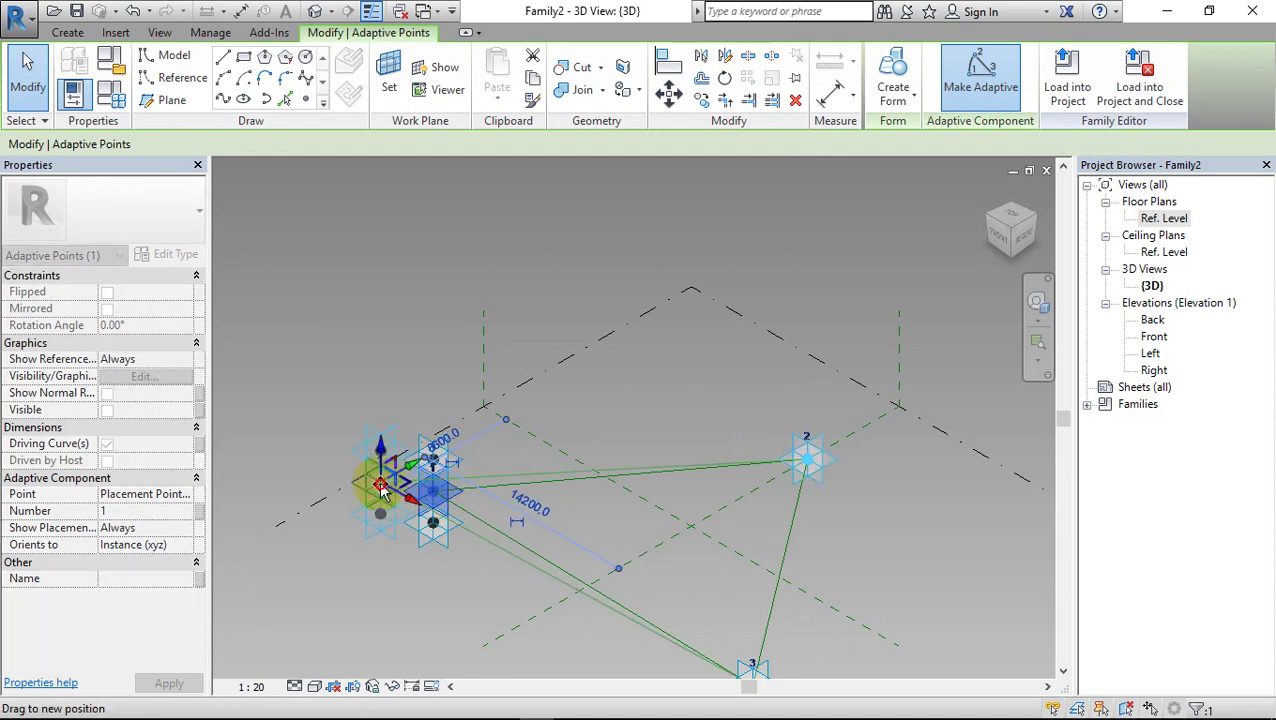
{"action": "left_click", "coordinate": [433, 322]}
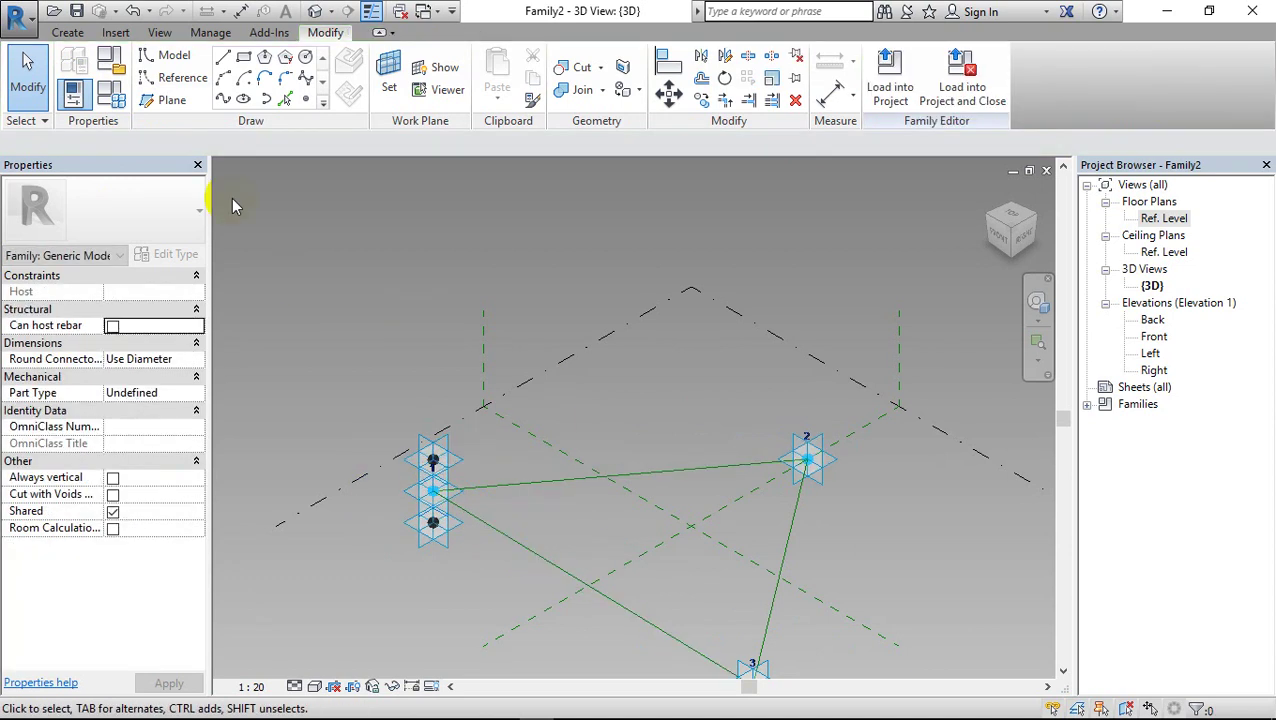
Place a reference point hosted on adaptive point 2's placement plane
{"action": "left_click", "coordinate": [305, 99]}
{"action": "left_click", "coordinate": [285, 144]}
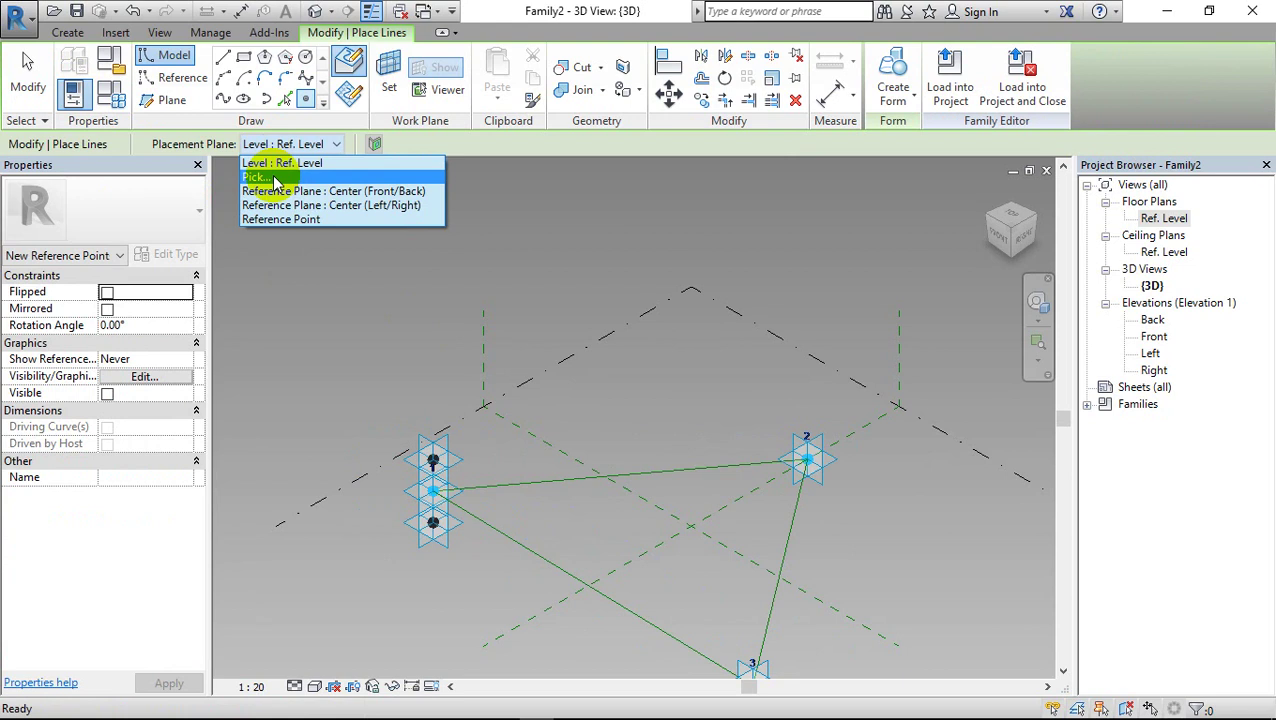
{"action": "key", "text": "Escape"}
{"action": "key", "text": "Escape"}
{"action": "key", "text": "Return"}
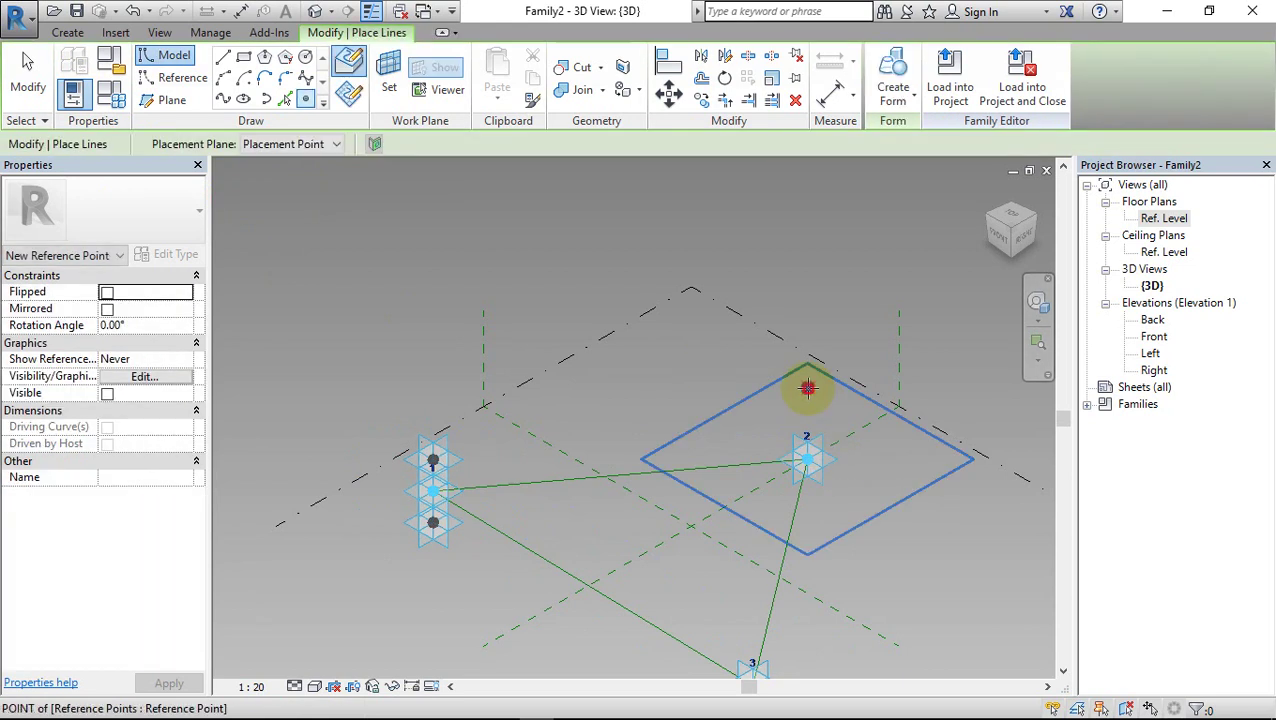
{"action": "left_click", "coordinate": [336, 144]}
{"action": "left_click", "coordinate": [285, 162]}
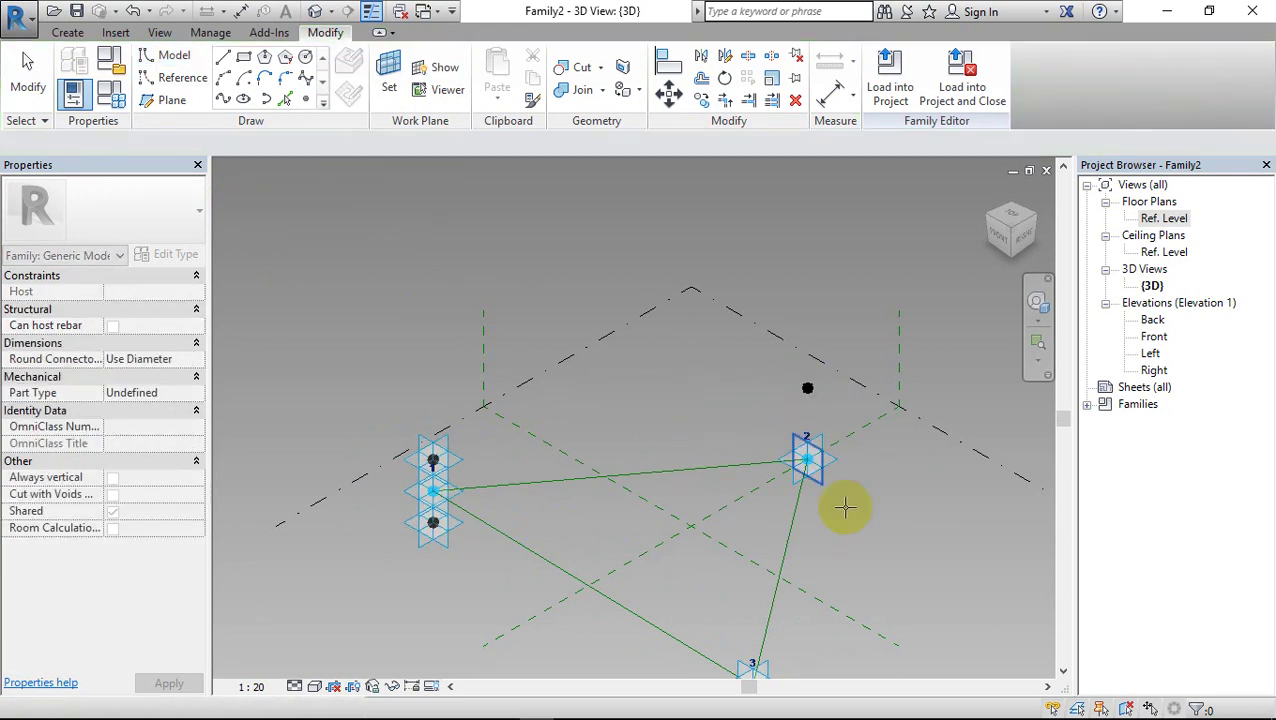
{"action": "left_click", "coordinate": [810, 460]}
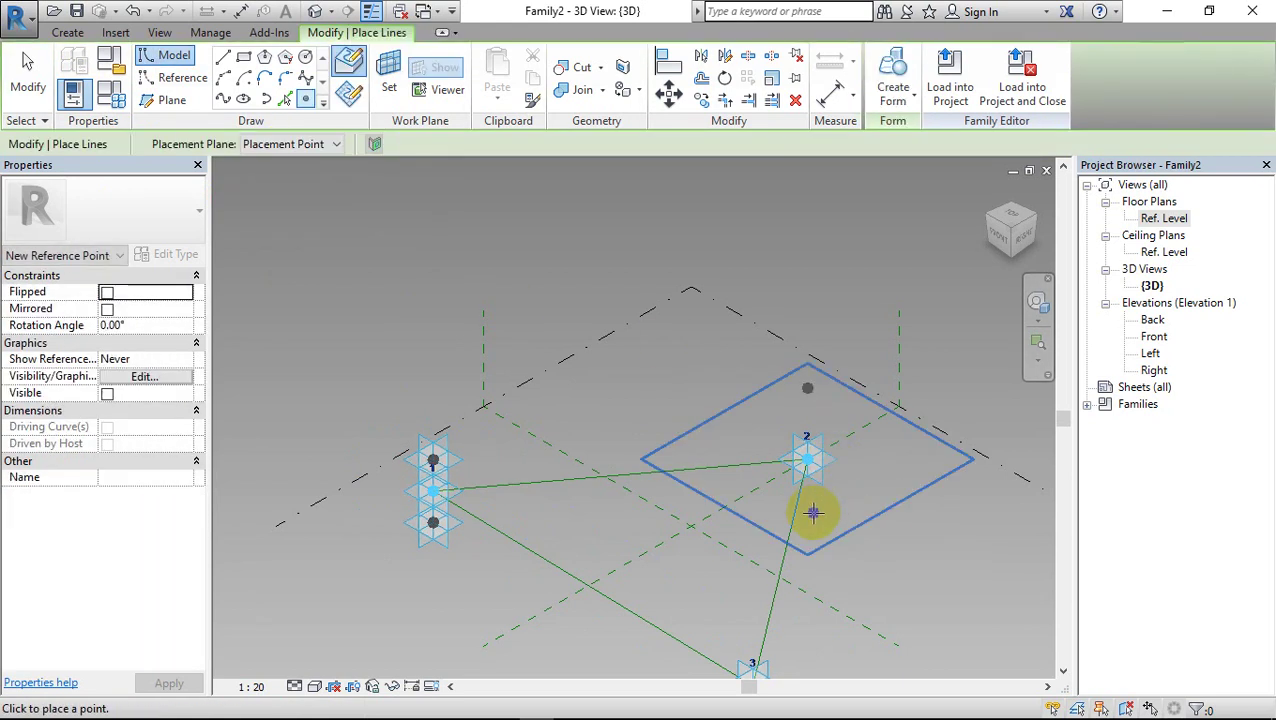
{"action": "key", "text": "Escape"}
{"action": "key", "text": "Escape"}
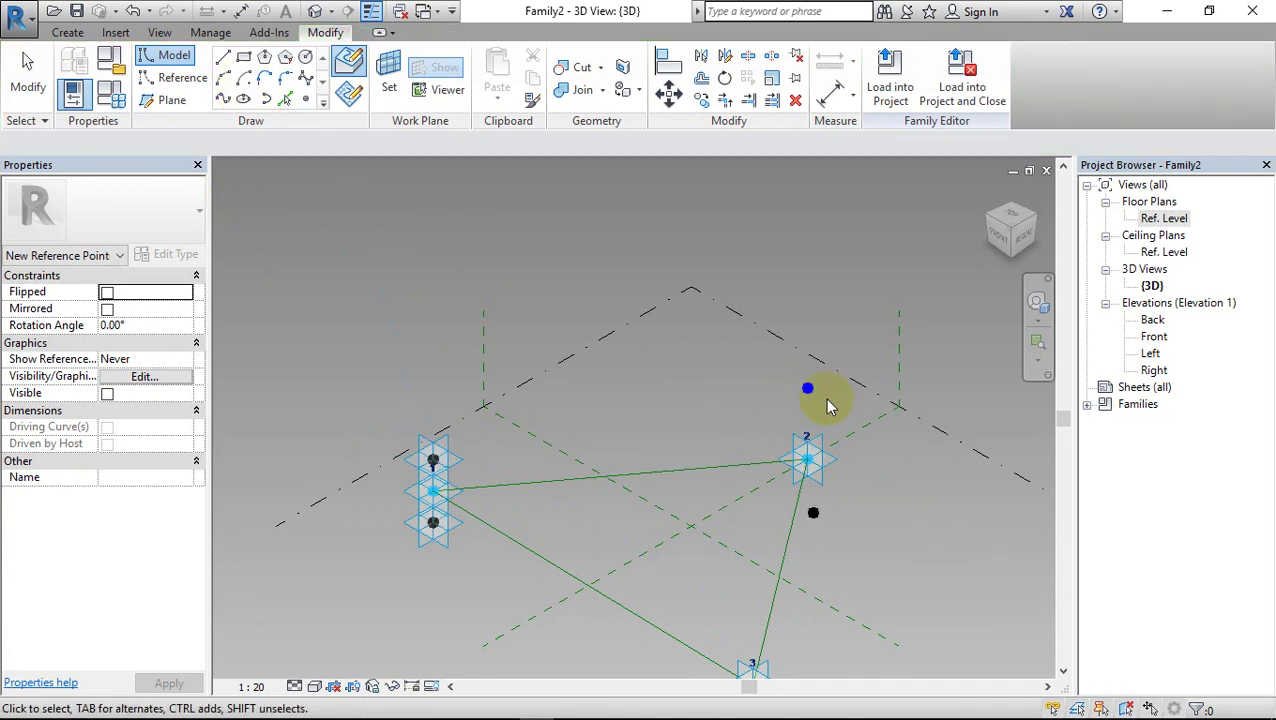
Set Show Reference Planes to Always for both points beside point 2
{"action": "left_click", "coordinate": [810, 392]}
{"action": "left_click", "coordinate": [814, 513], "text": "ctrl"}
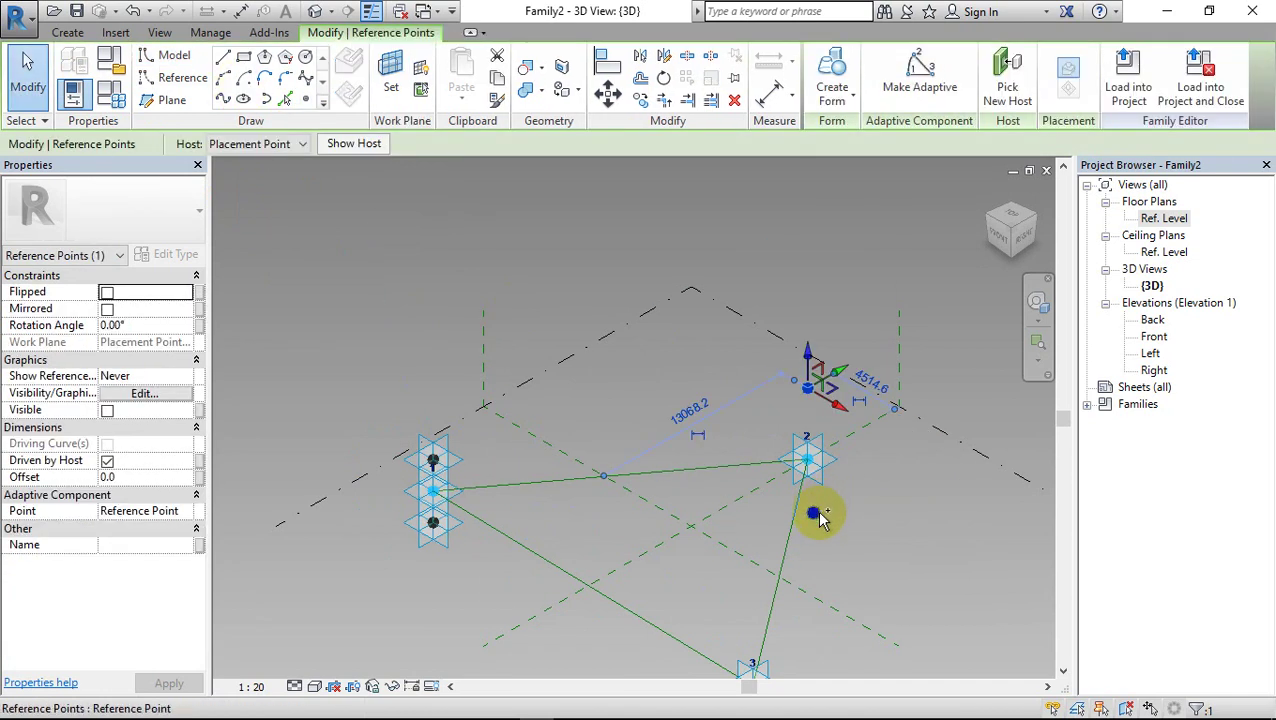
{"action": "left_click", "coordinate": [188, 381]}
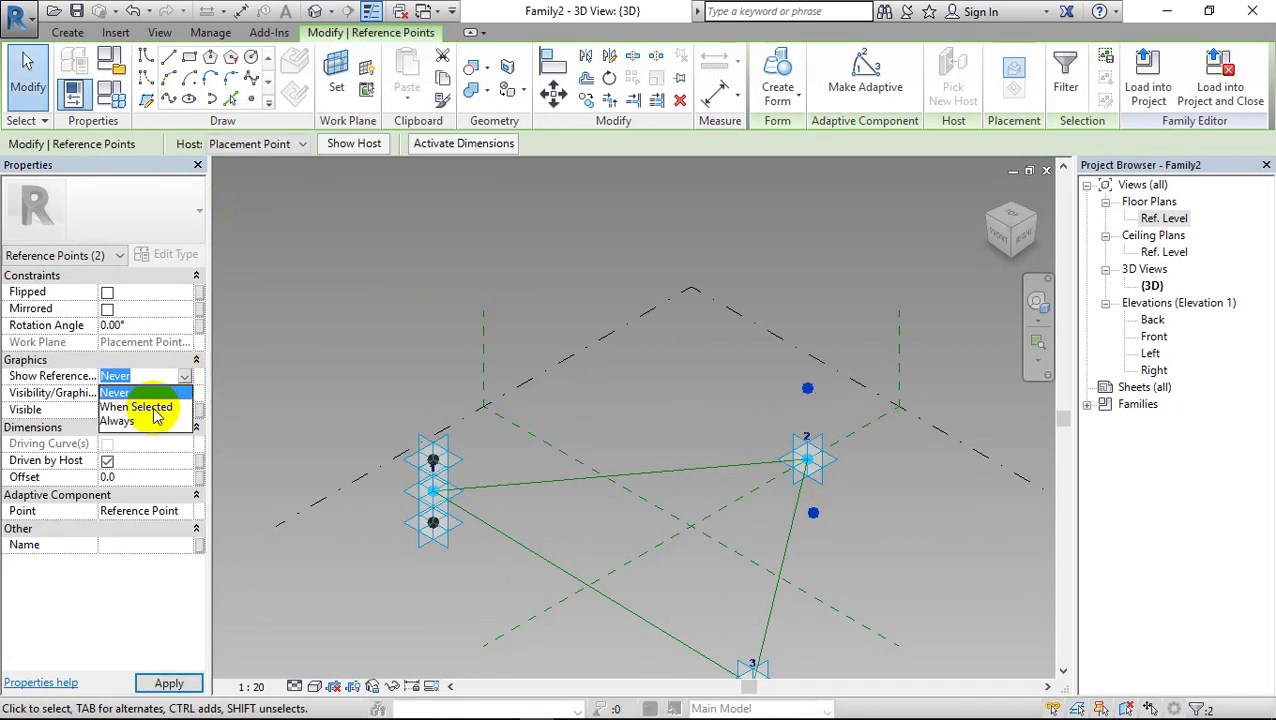
{"action": "left_click", "coordinate": [140, 421]}
{"action": "left_click", "coordinate": [703, 416]}
Link the upper point's offset to POffsetb and the lower point's to NOffsetb
{"action": "left_click", "coordinate": [808, 388]}
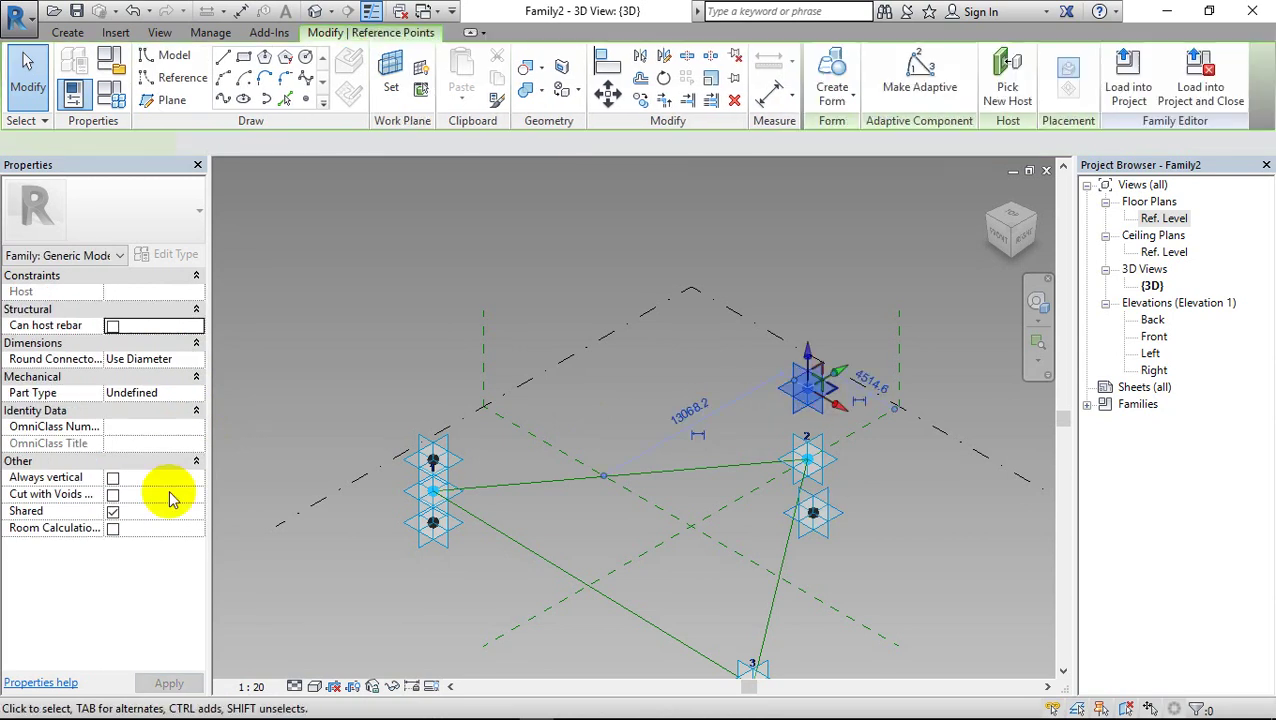
{"action": "left_click", "coordinate": [201, 479]}
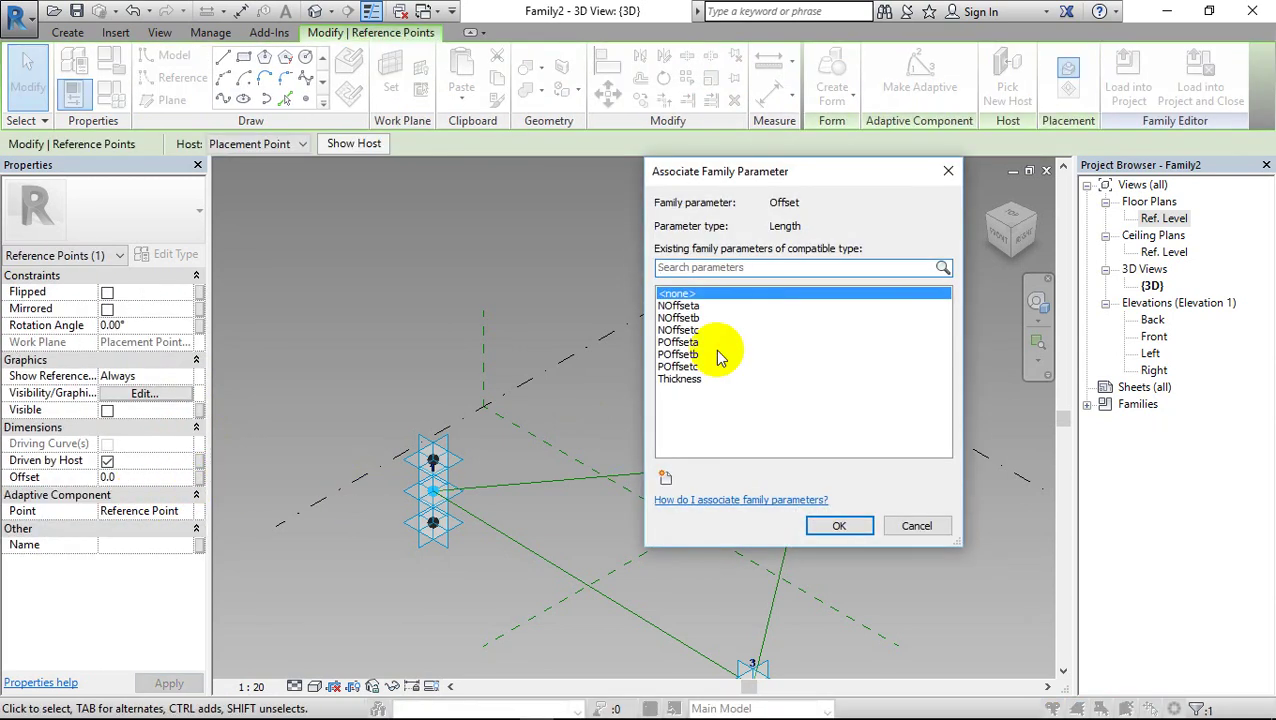
{"action": "left_click", "coordinate": [686, 356]}
{"action": "left_click", "coordinate": [836, 524]}
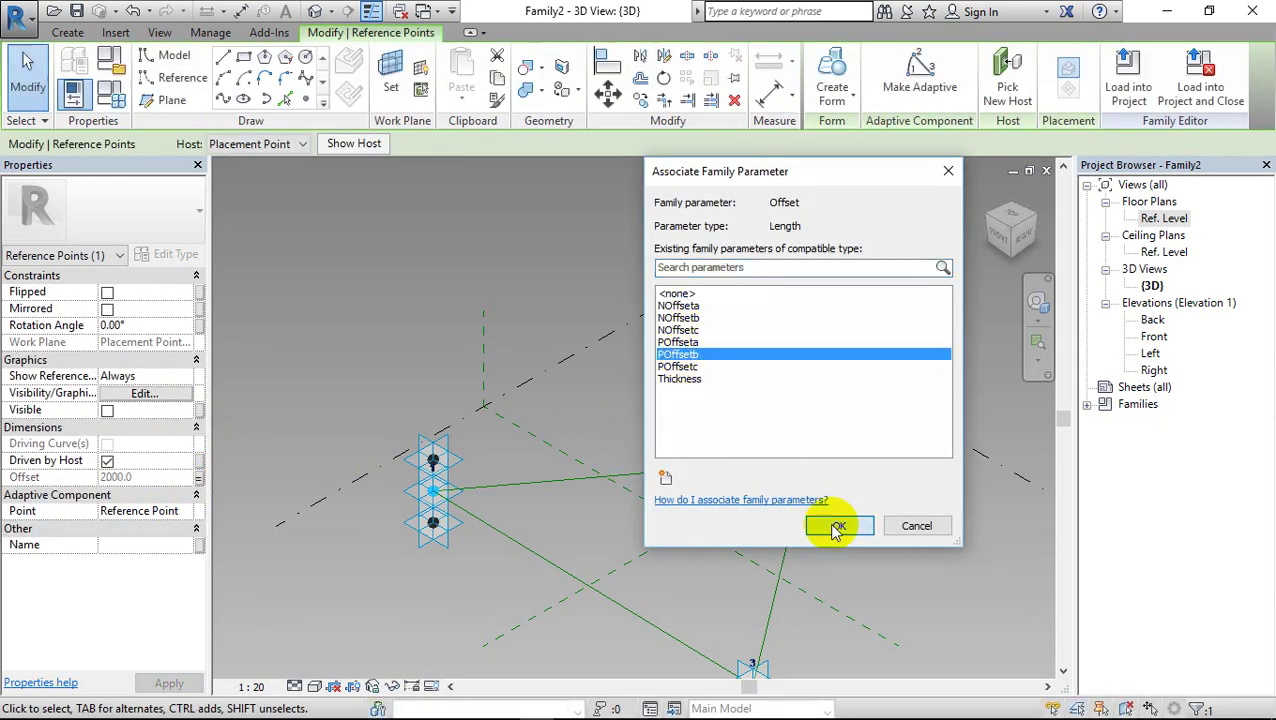
{"action": "left_click", "coordinate": [201, 477]}
{"action": "left_click", "coordinate": [690, 330]}
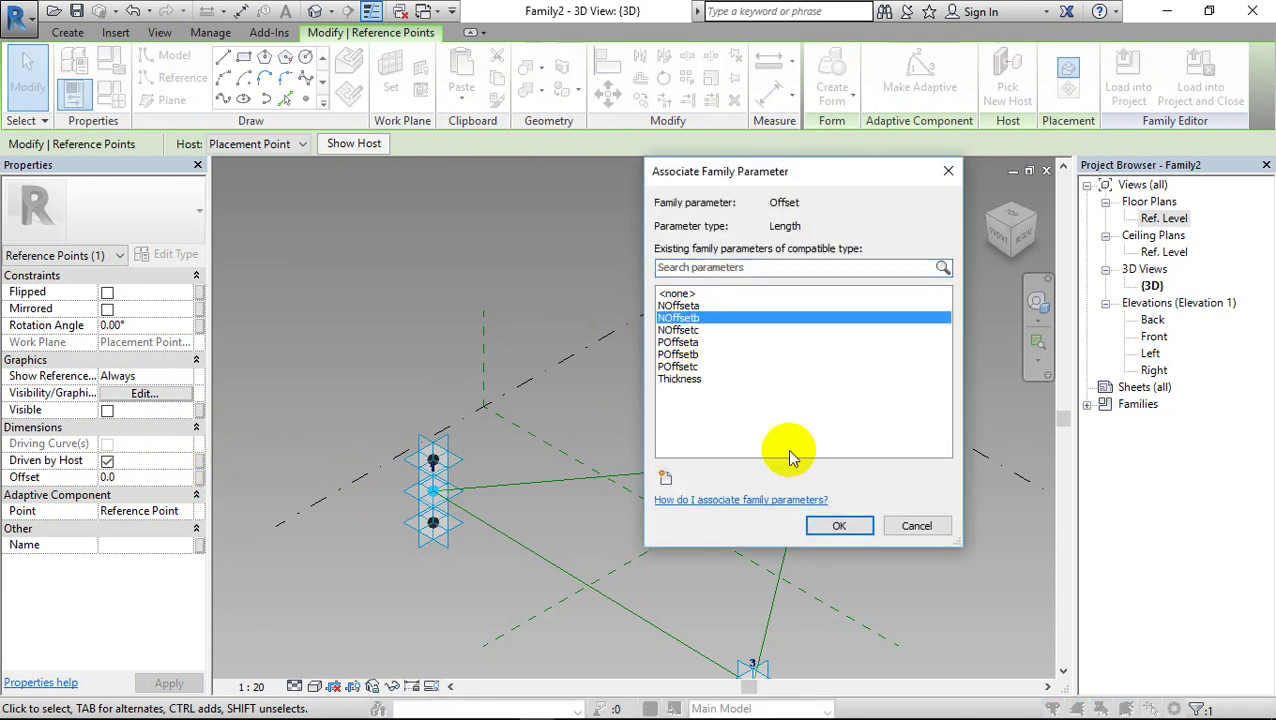
{"action": "left_click", "coordinate": [839, 525]}
Align and lock the upper offset reference point to adaptive point 2's reference plane
{"action": "middle_click_drag", "start_coordinate": [662, 399], "coordinate": [550, 381]}
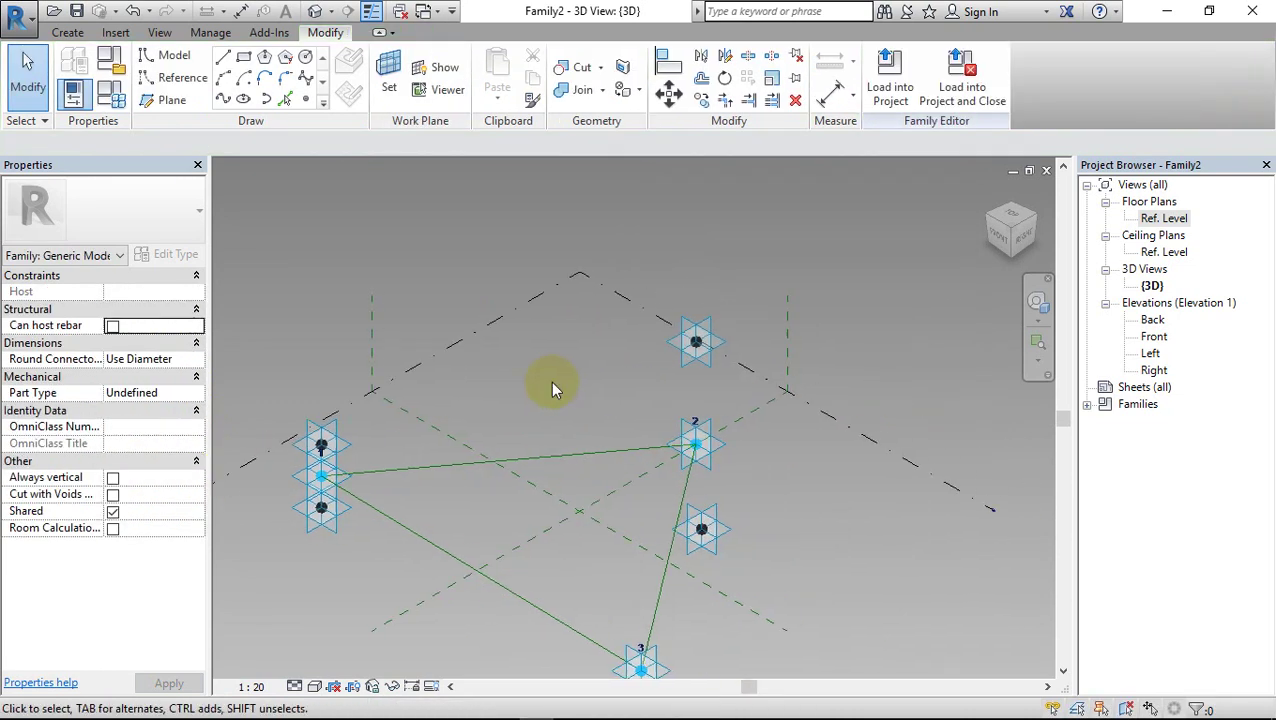
{"action": "left_click", "coordinate": [668, 57]}
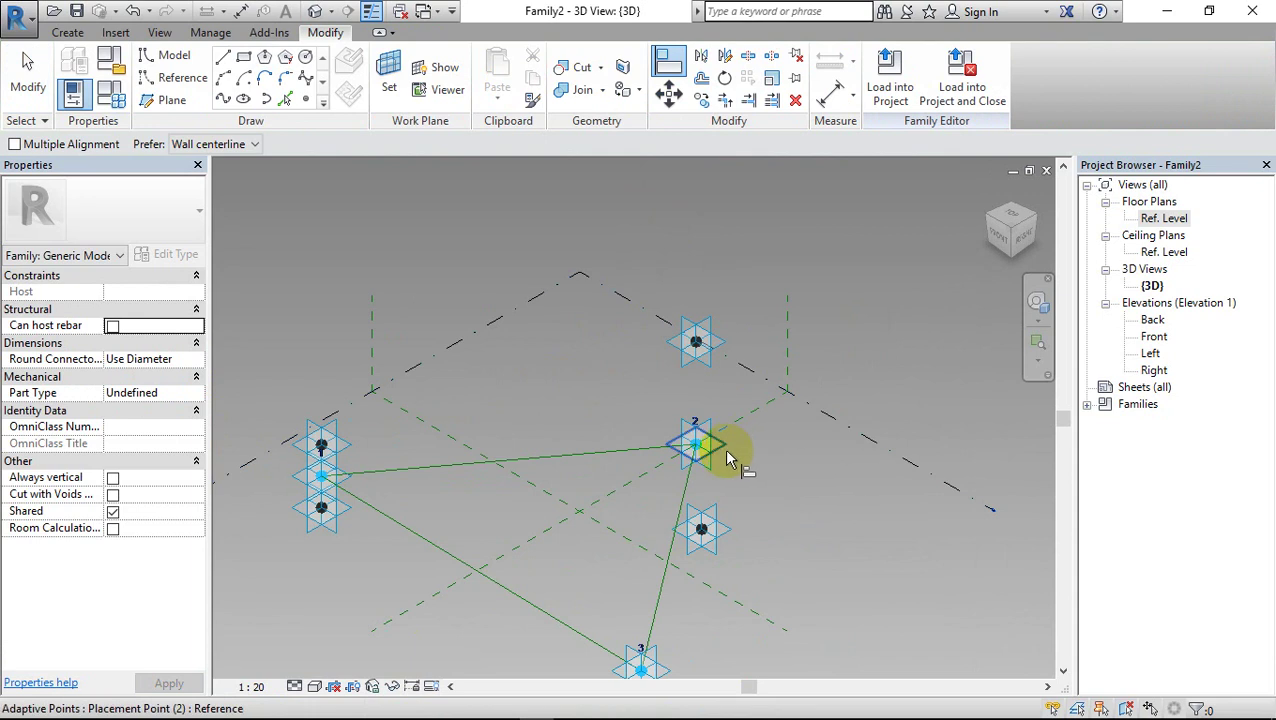
{"action": "left_click", "coordinate": [712, 474]}
{"action": "left_click", "coordinate": [769, 357]}
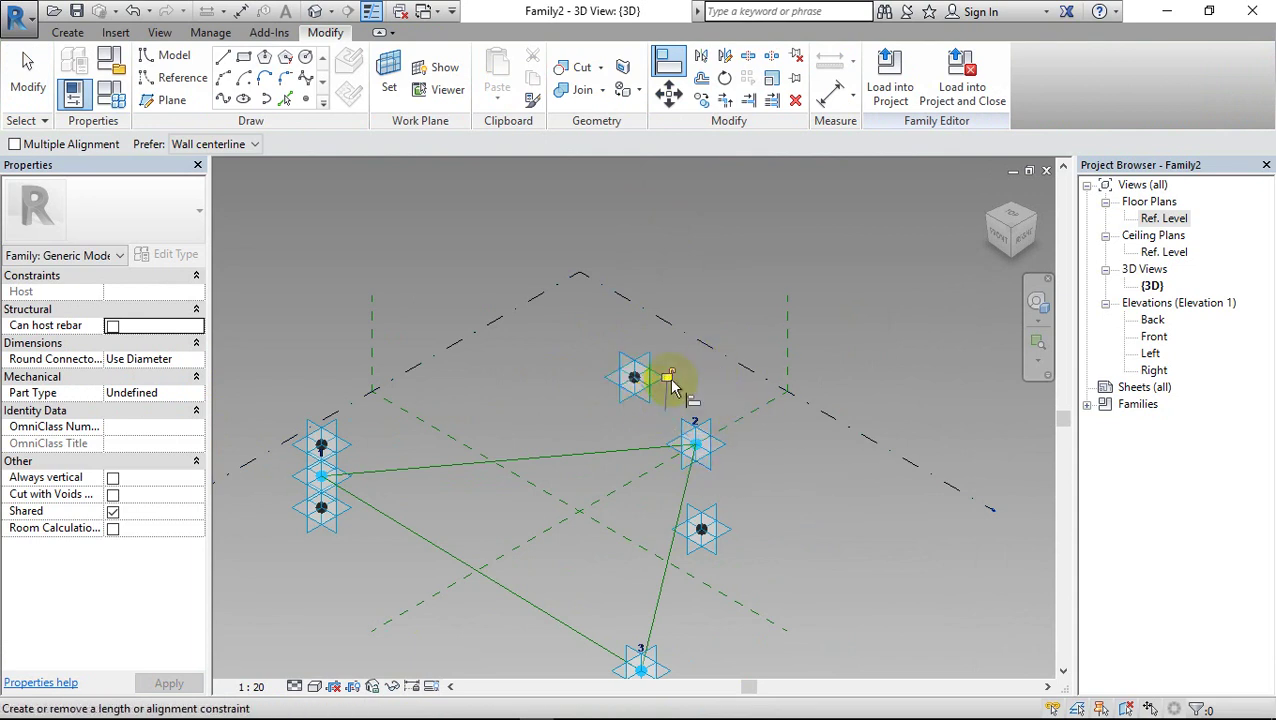
{"action": "left_click", "coordinate": [703, 431]}
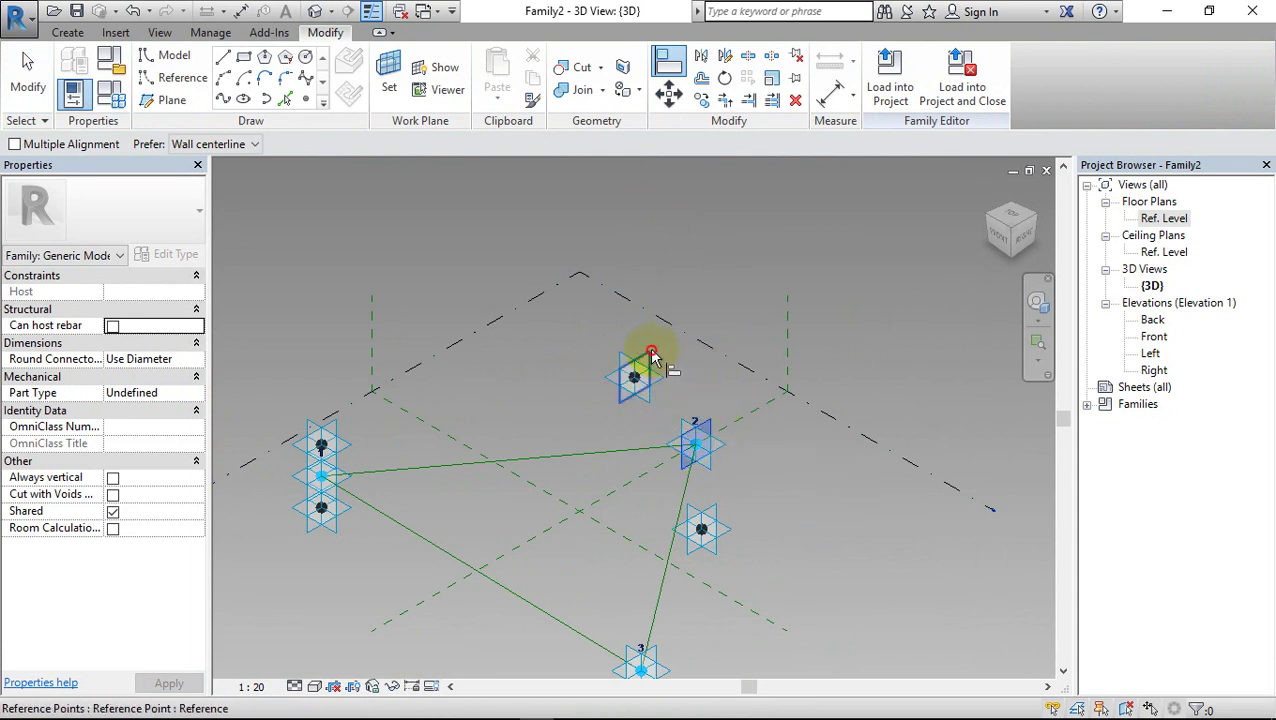
{"action": "left_click", "coordinate": [652, 362]}
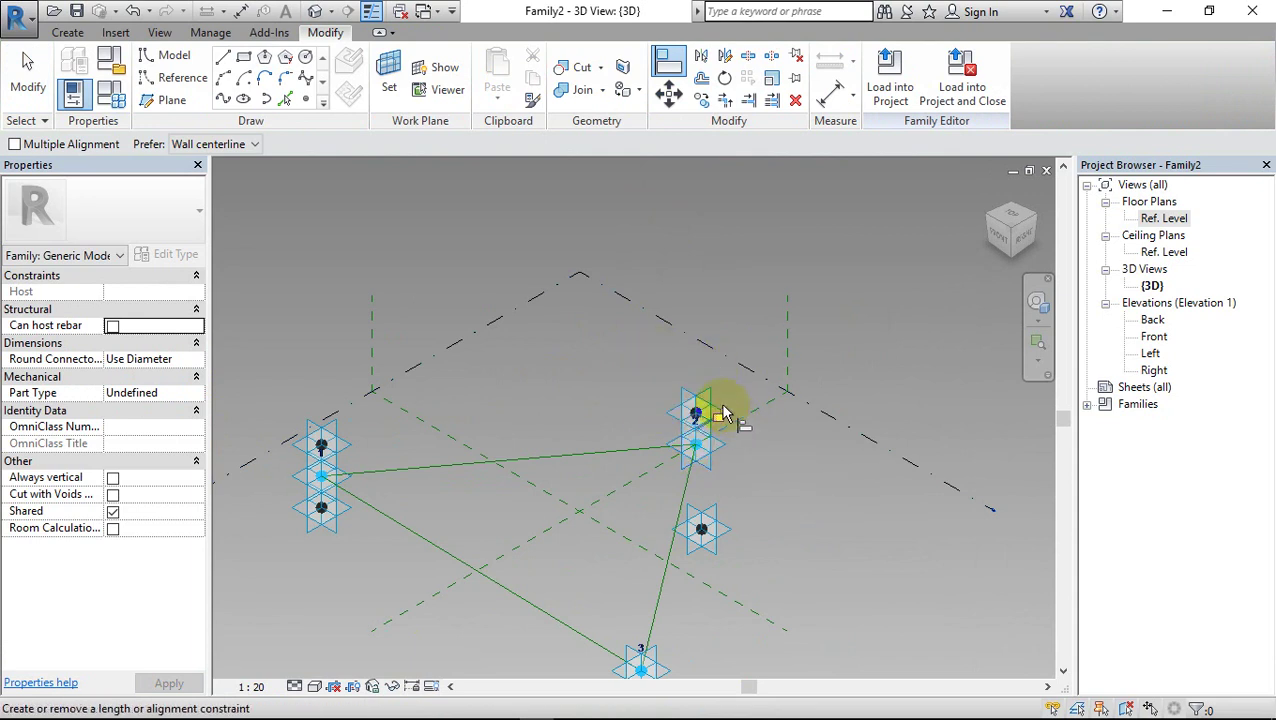
Align and lock the lower offset reference point directly below adaptive point 2
{"action": "left_click", "coordinate": [712, 468]}
{"action": "left_click", "coordinate": [725, 540]}
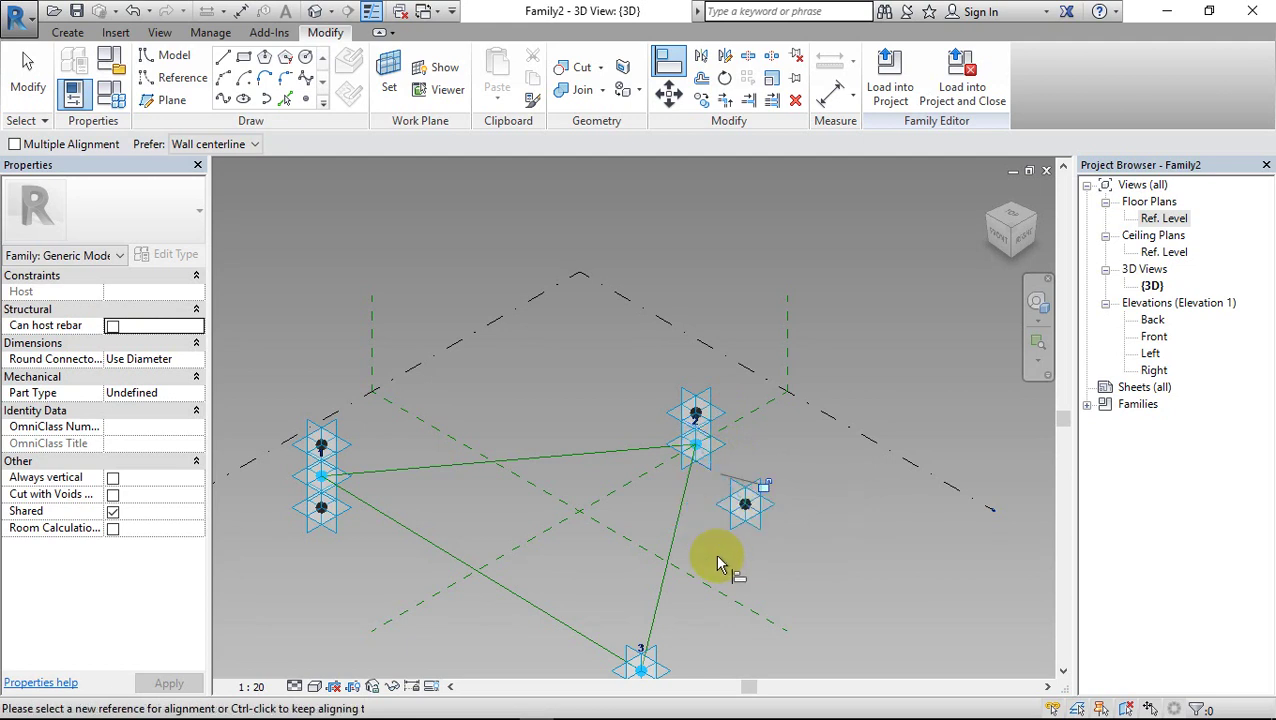
{"action": "left_click", "coordinate": [762, 472]}
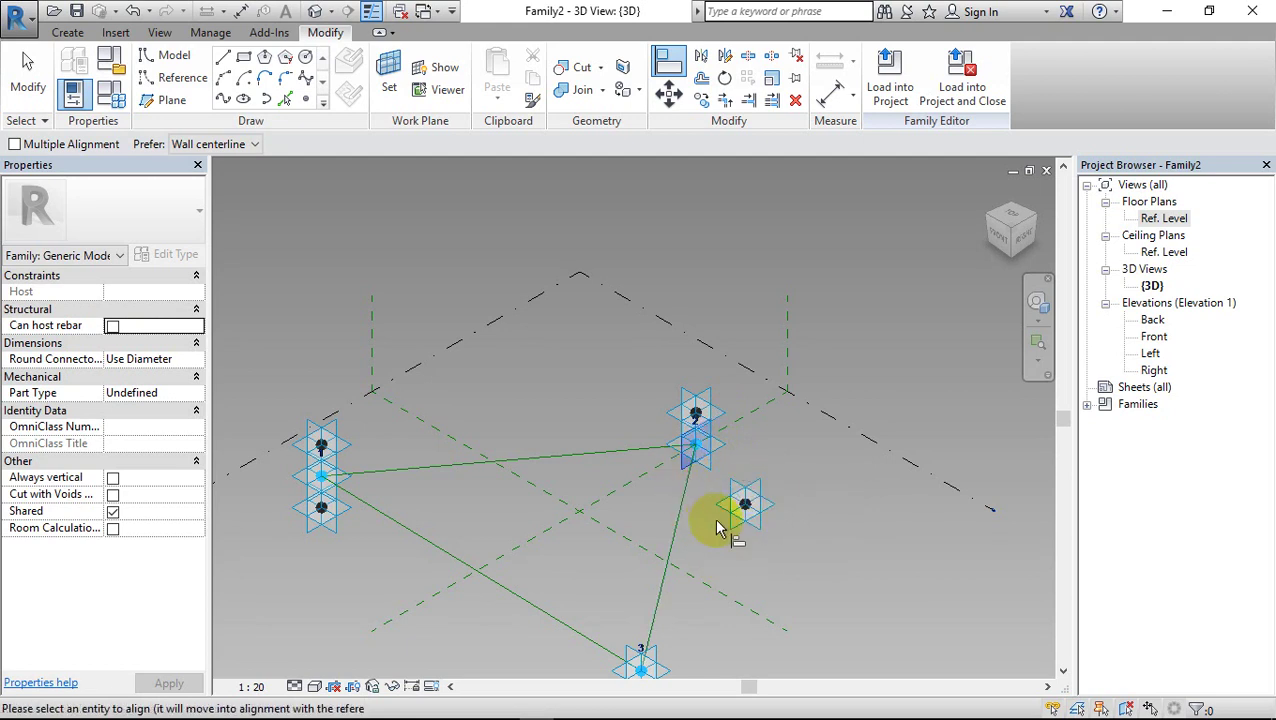
{"action": "left_click", "coordinate": [728, 532]}
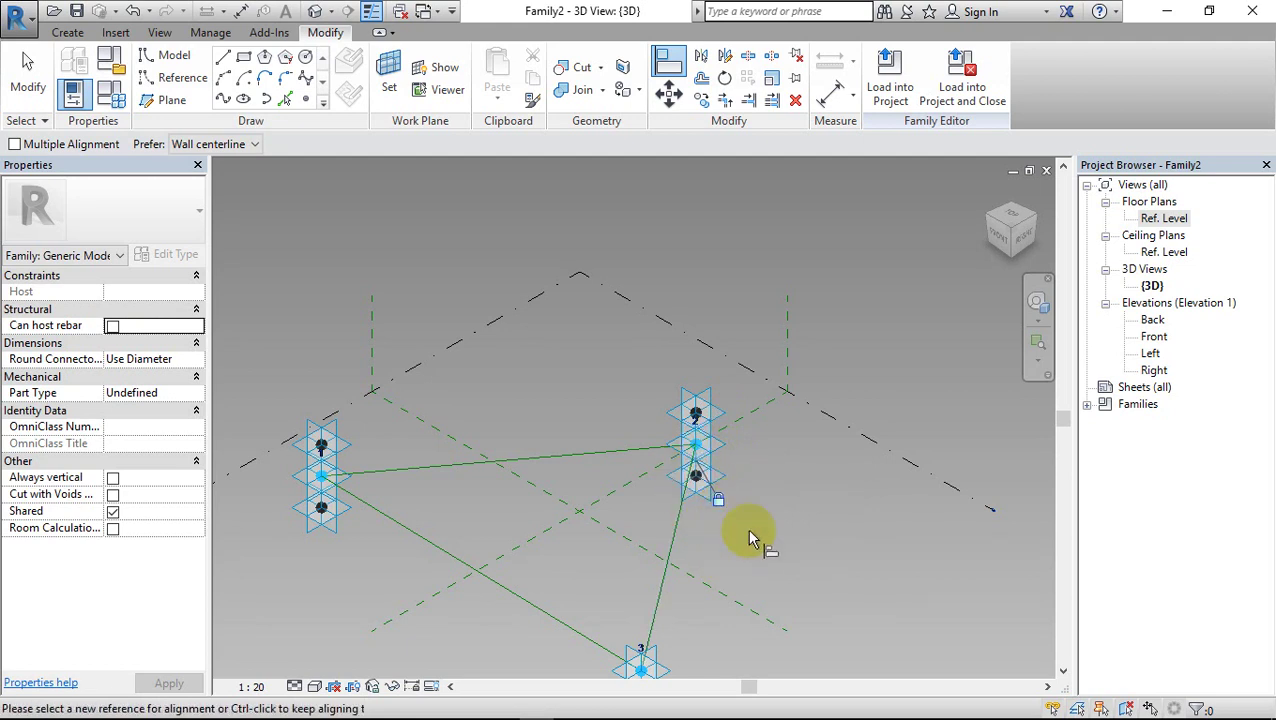
{"action": "middle_click_drag", "start_coordinate": [749, 531], "coordinate": [767, 434]}
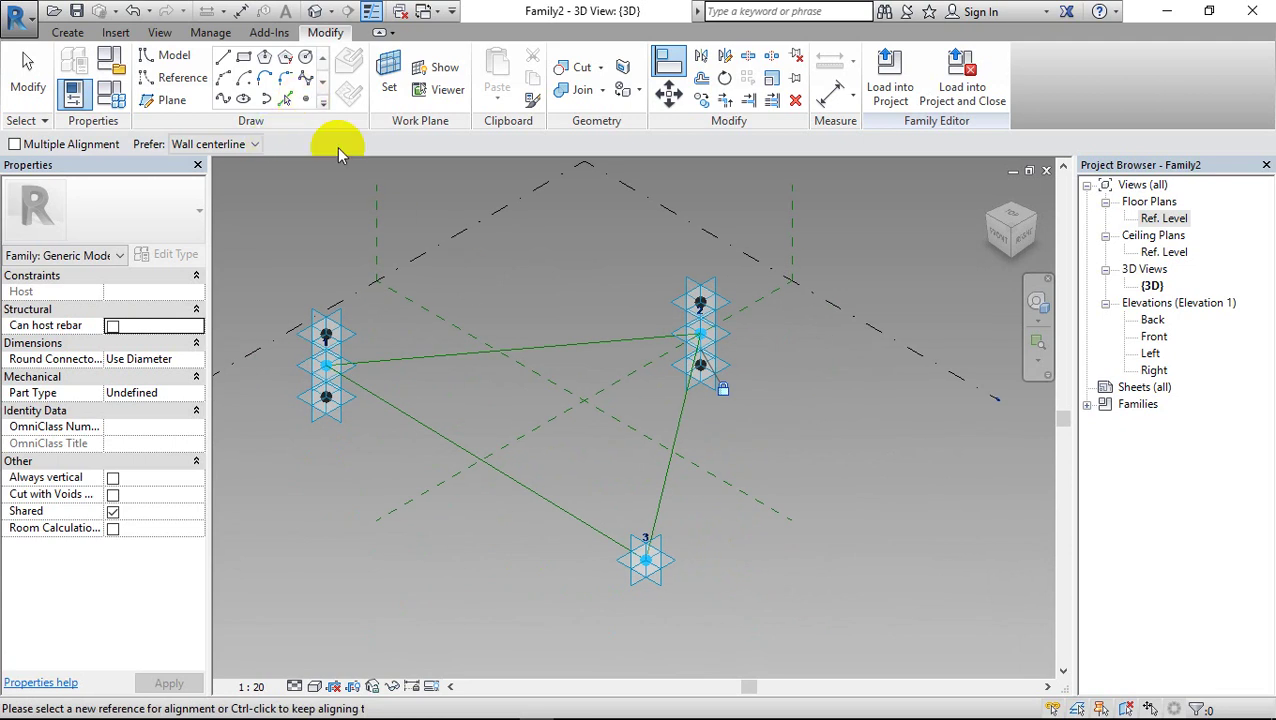
Place two reference points hosted on adaptive point 3's plane
{"action": "key", "text": "Escape"}
{"action": "left_click", "coordinate": [305, 99]}
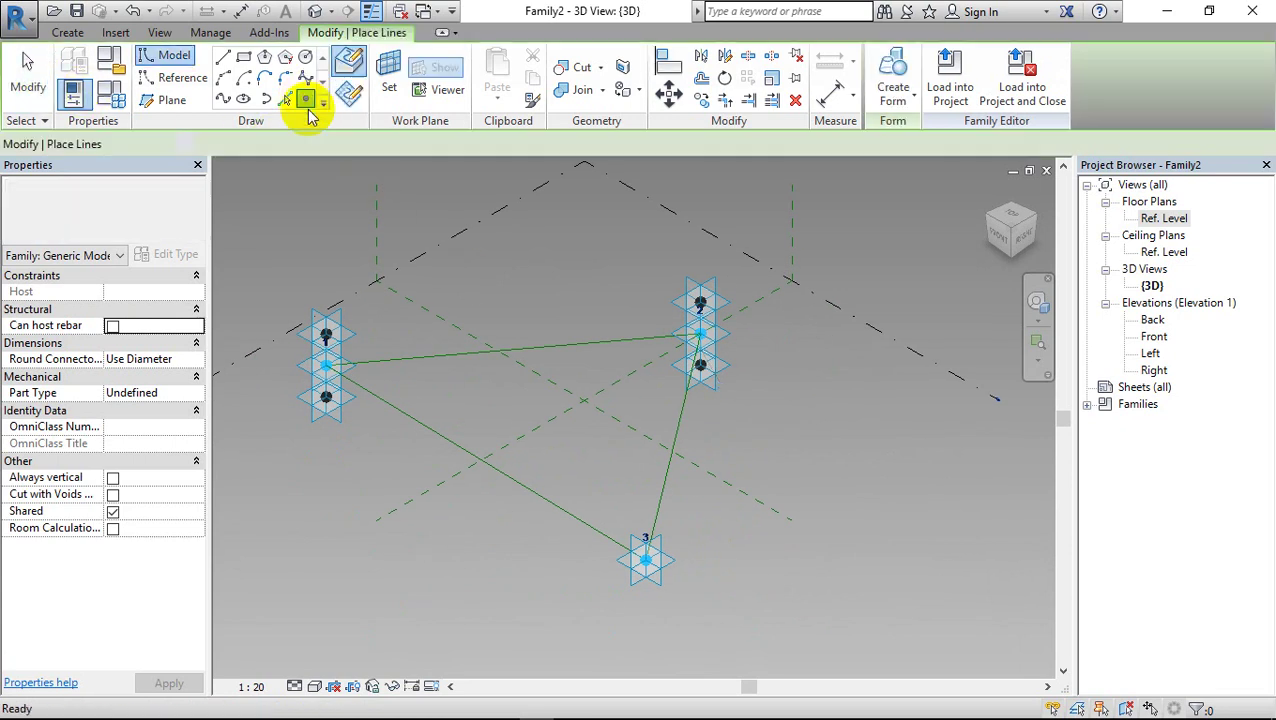
{"action": "left_click", "coordinate": [290, 144]}
{"action": "left_click", "coordinate": [270, 219]}
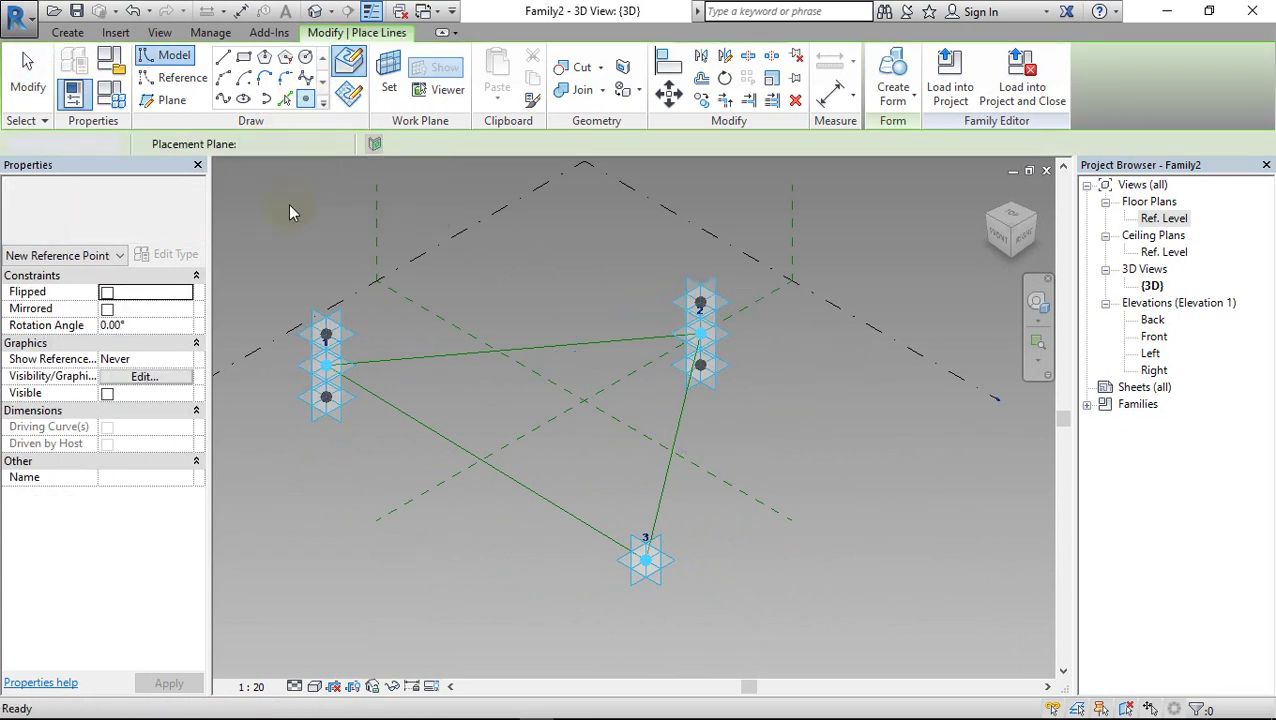
{"action": "left_click", "coordinate": [660, 550]}
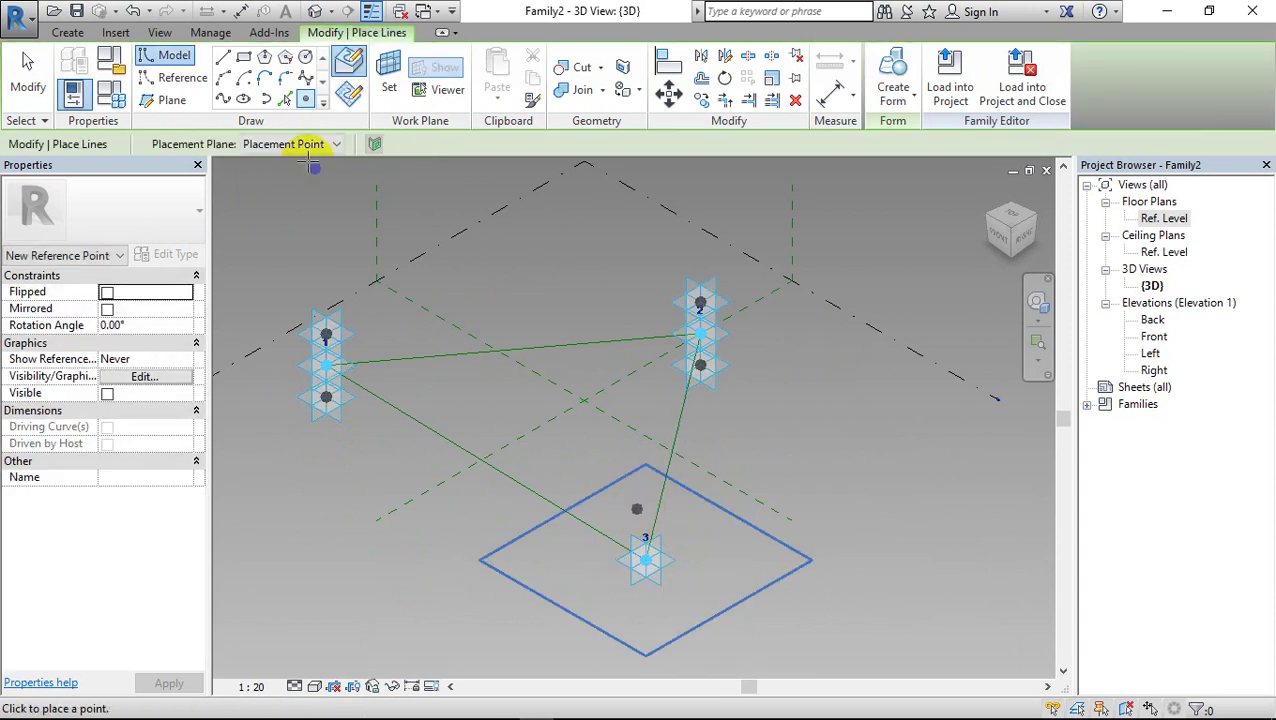
{"action": "left_click", "coordinate": [280, 144]}
{"action": "left_click", "coordinate": [278, 180]}
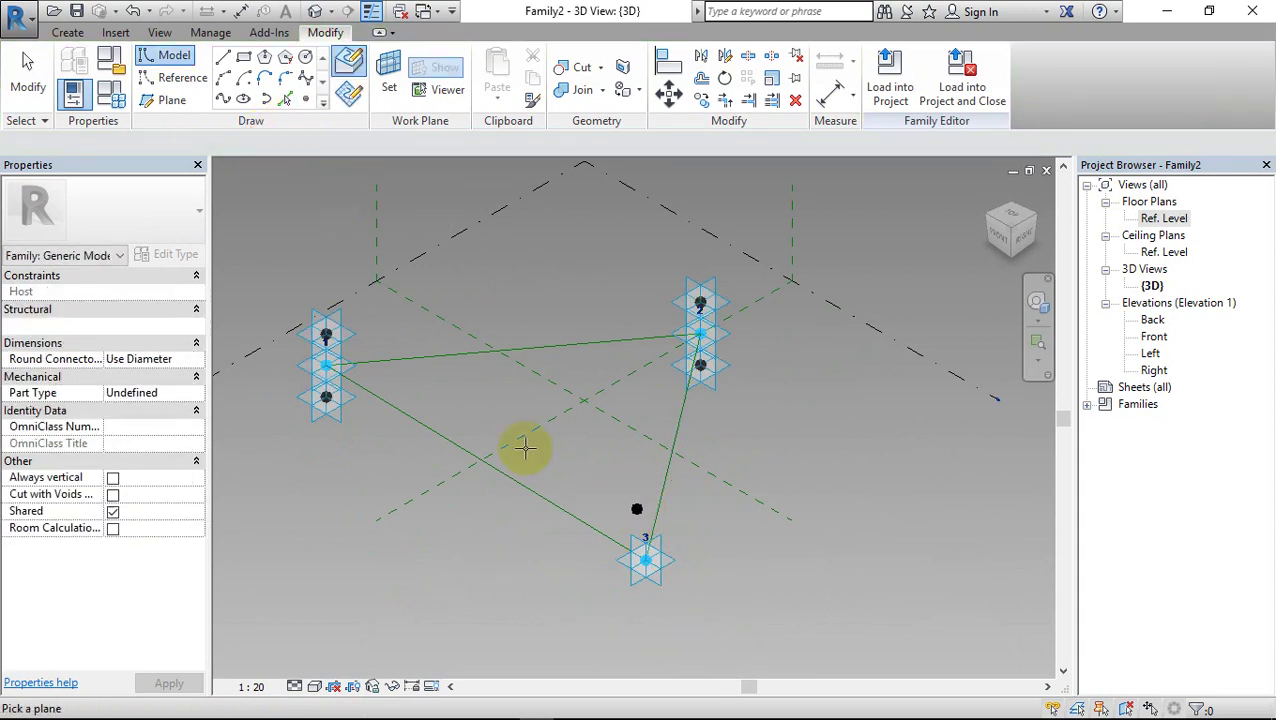
{"action": "left_click", "coordinate": [622, 560]}
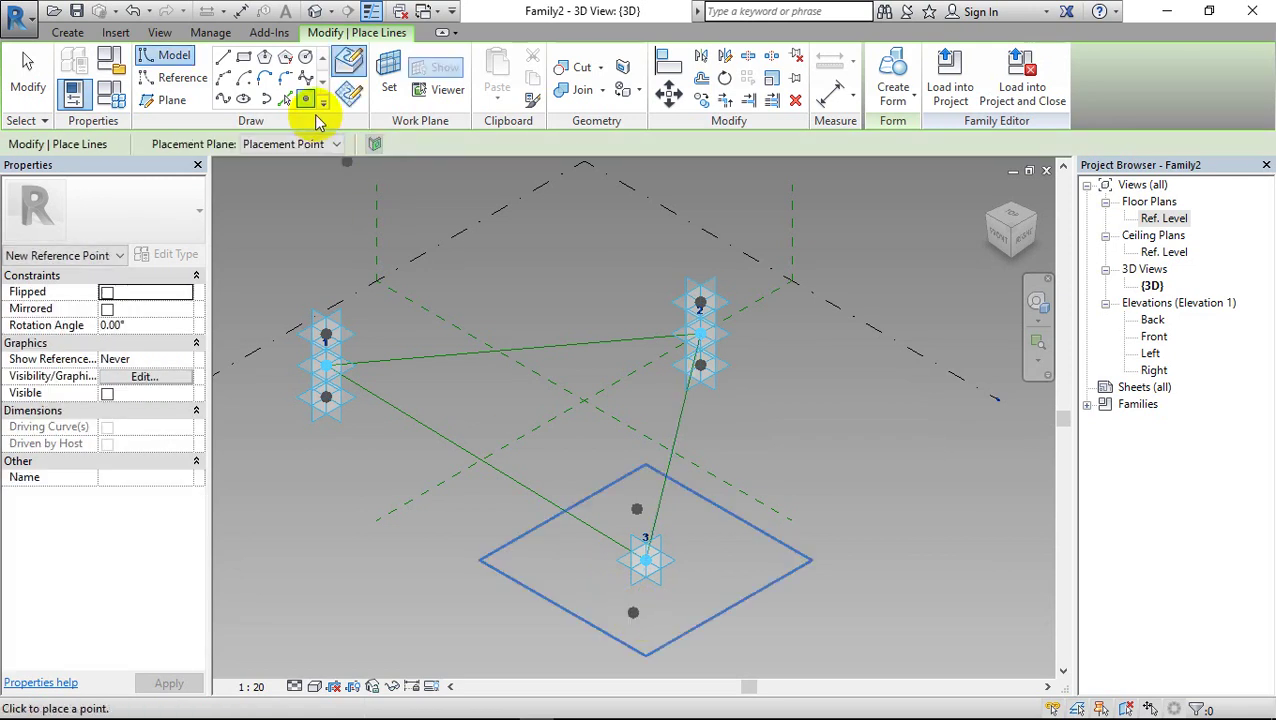
{"action": "left_click", "coordinate": [28, 75]}
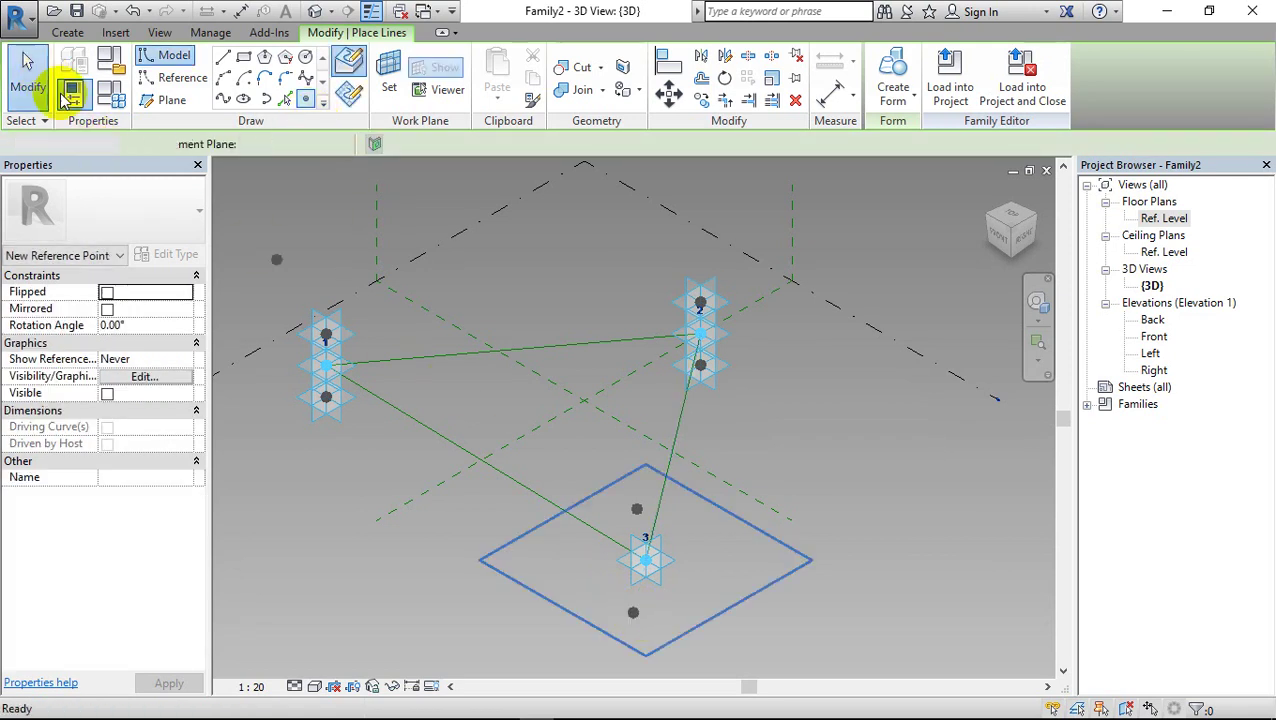
Set Show Reference Planes to Always for the two new reference points
{"action": "left_click", "coordinate": [637, 511]}
{"action": "left_click", "coordinate": [632, 608], "text": "ctrl"}
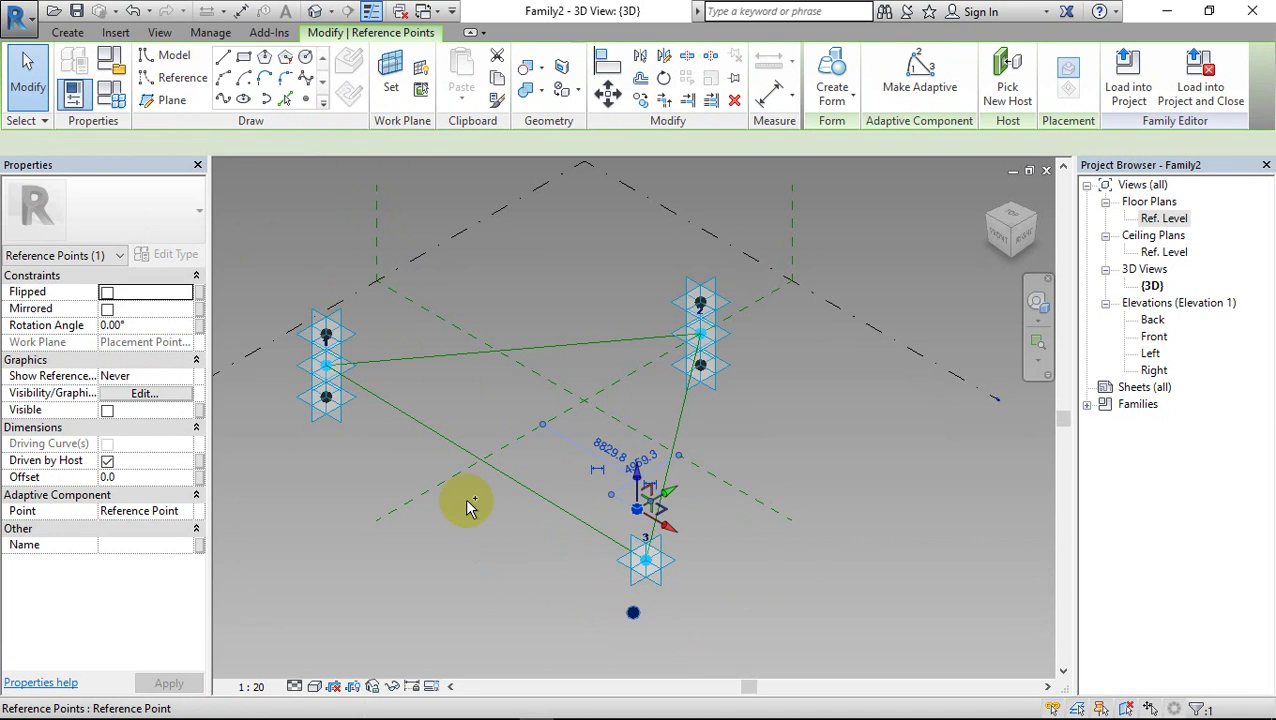
{"action": "left_click", "coordinate": [175, 376]}
{"action": "left_click", "coordinate": [178, 376]}
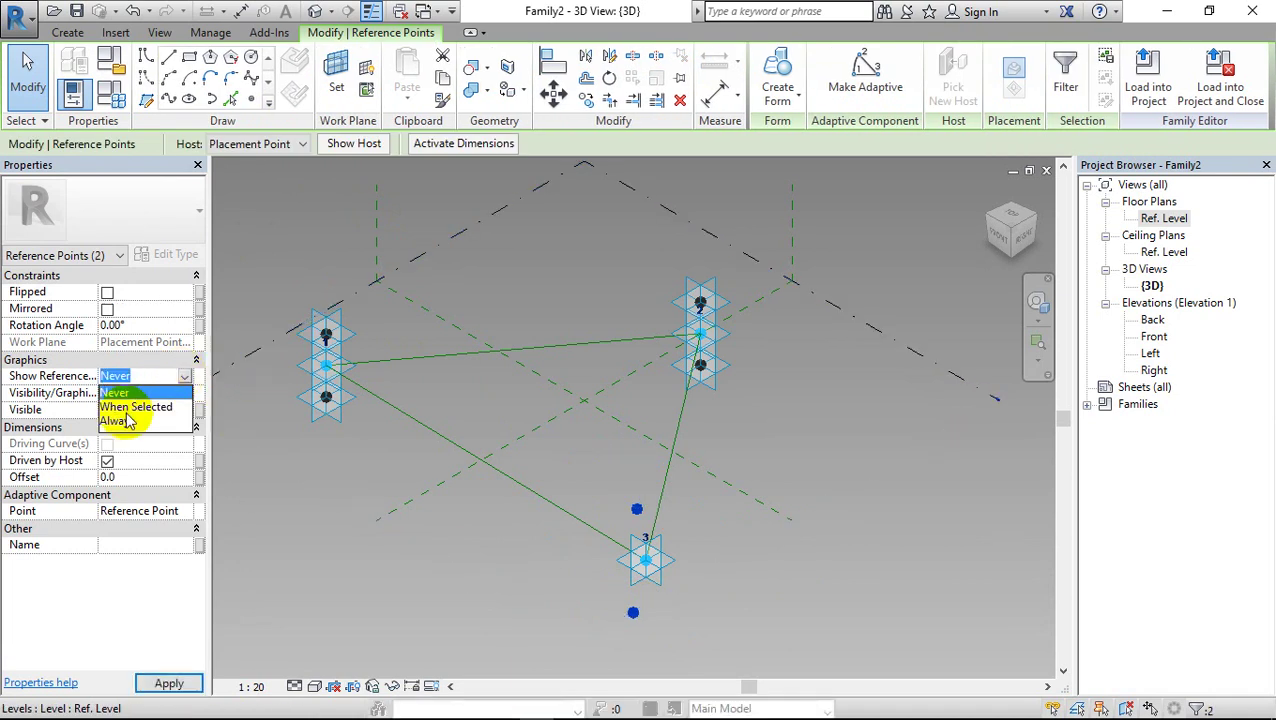
{"action": "left_click", "coordinate": [127, 420]}
{"action": "left_click", "coordinate": [458, 393]}
{"action": "middle_click_drag", "start_coordinate": [458, 393], "coordinate": [387, 268]}
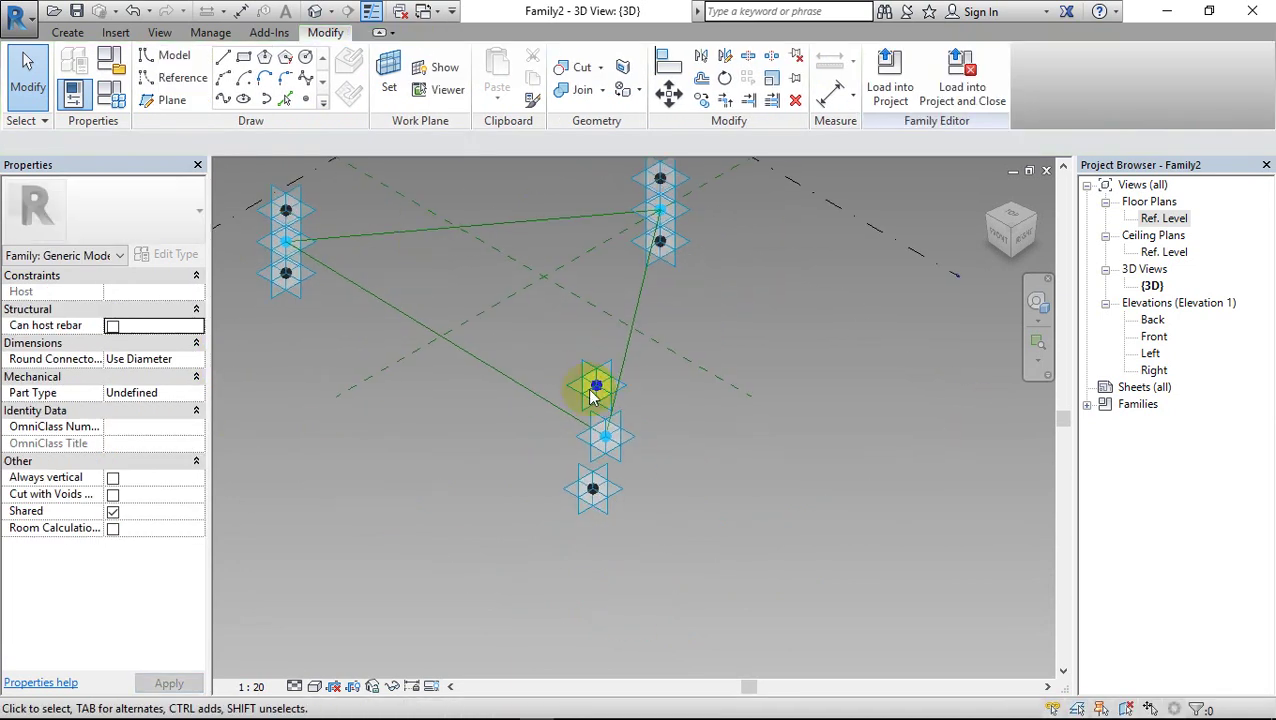
Link the upper reference point's offset at adaptive point 3 to POffsetc
{"action": "left_click", "coordinate": [591, 392]}
{"action": "left_click", "coordinate": [200, 477]}
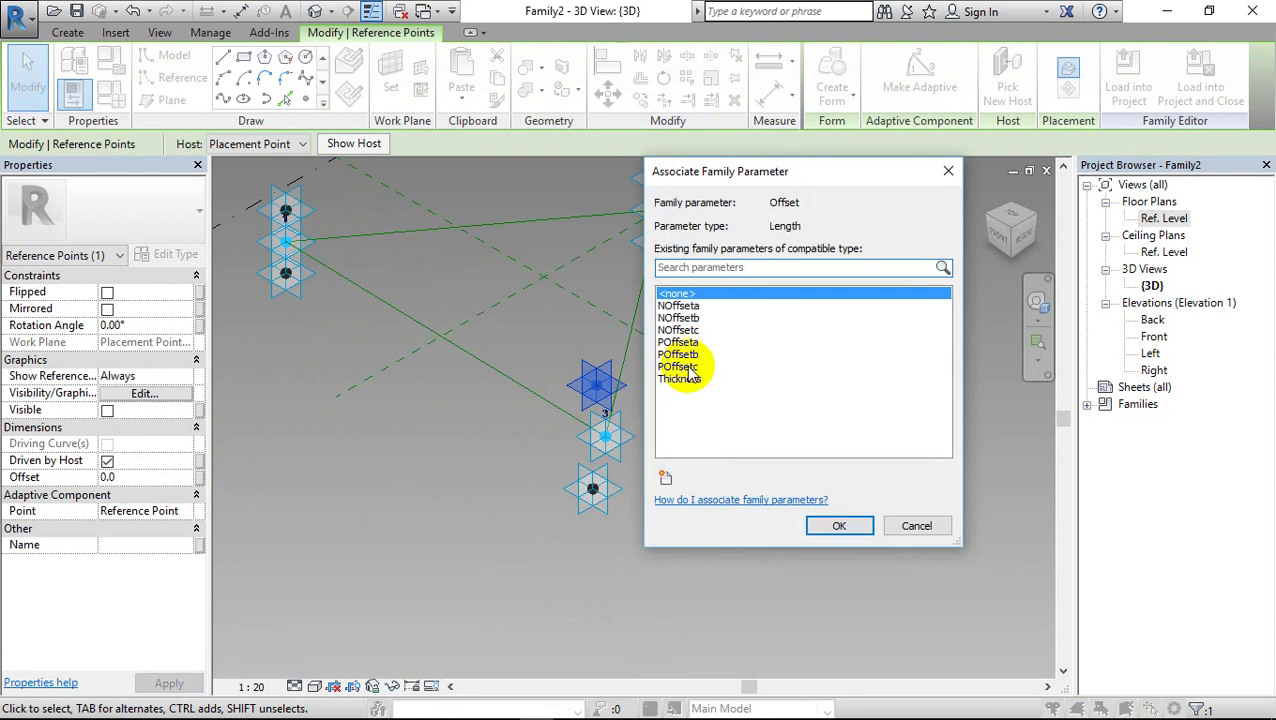
{"action": "left_click", "coordinate": [680, 367]}
{"action": "left_click", "coordinate": [839, 525]}
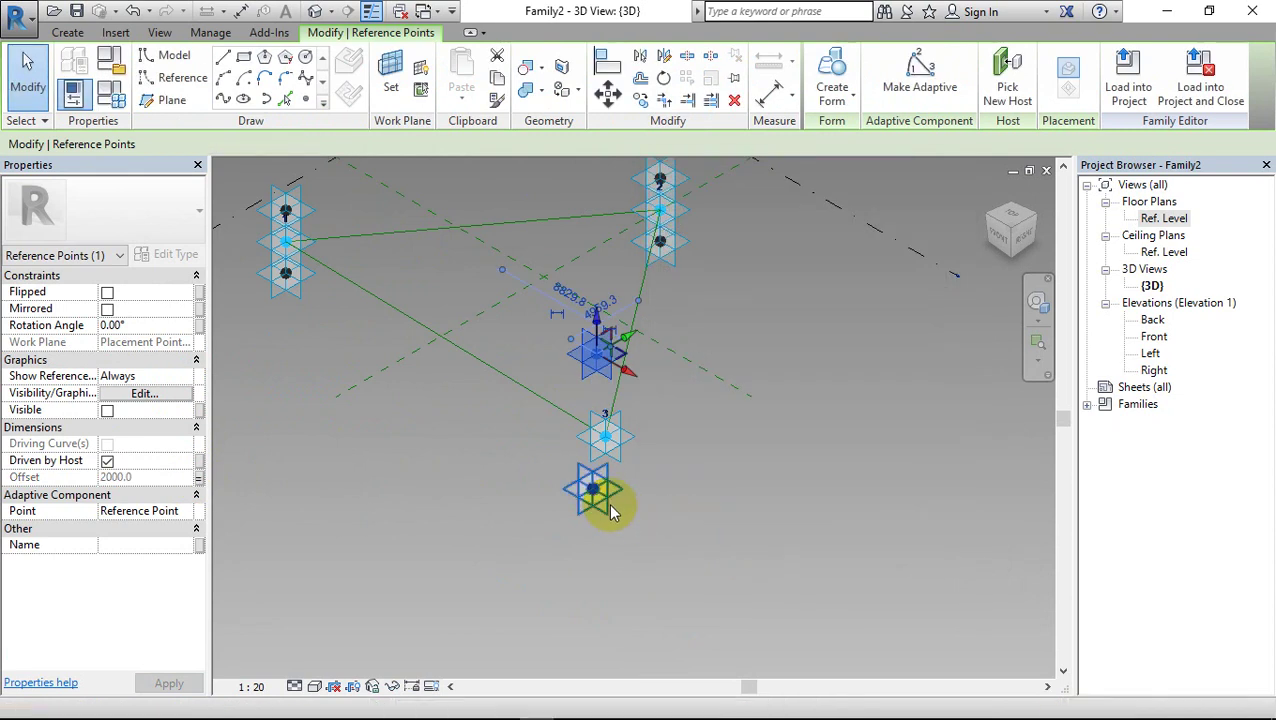
Link the lower reference point's offset to NOffsetc, then recheck the upper point's association
{"action": "left_click", "coordinate": [610, 510]}
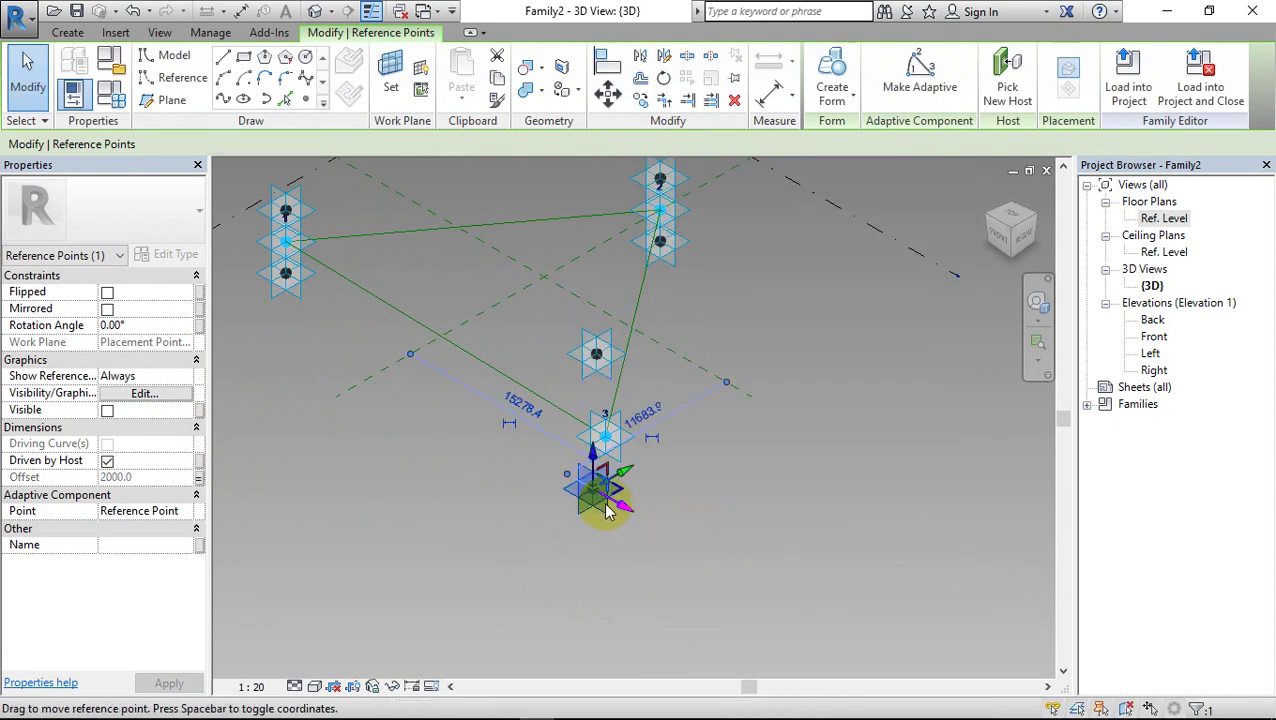
{"action": "left_click", "coordinate": [200, 477]}
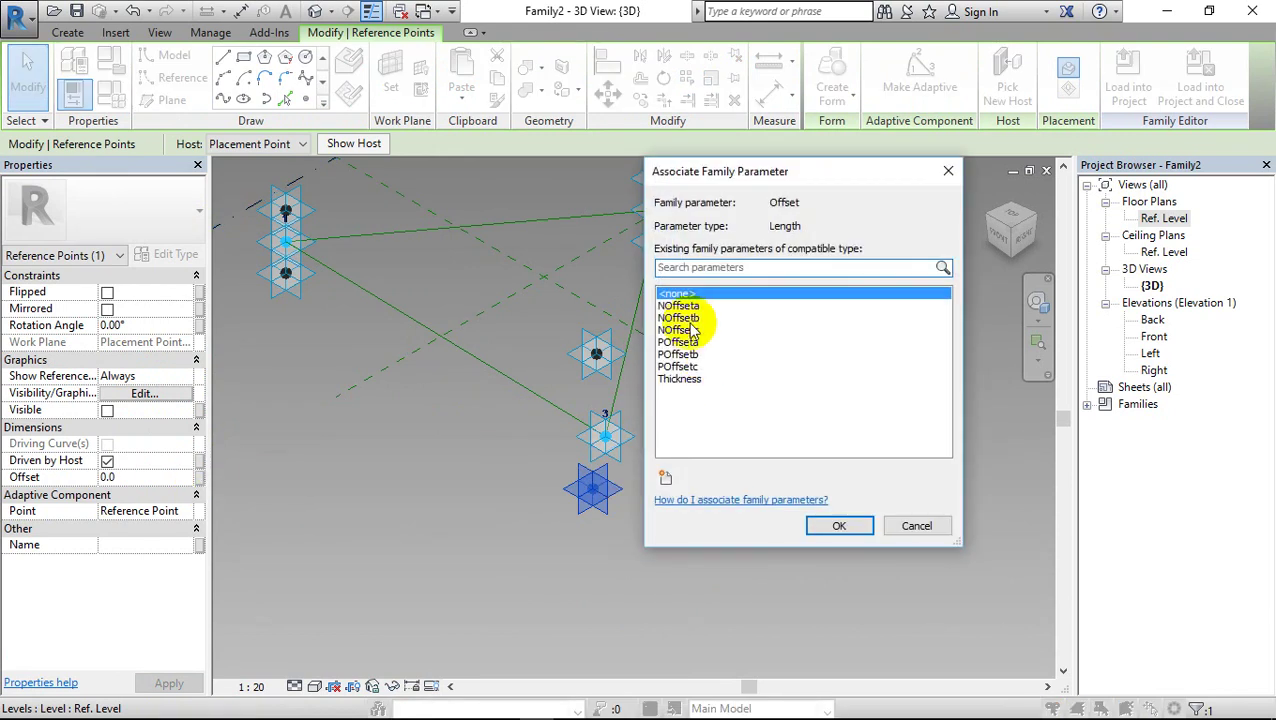
{"action": "left_click", "coordinate": [694, 332]}
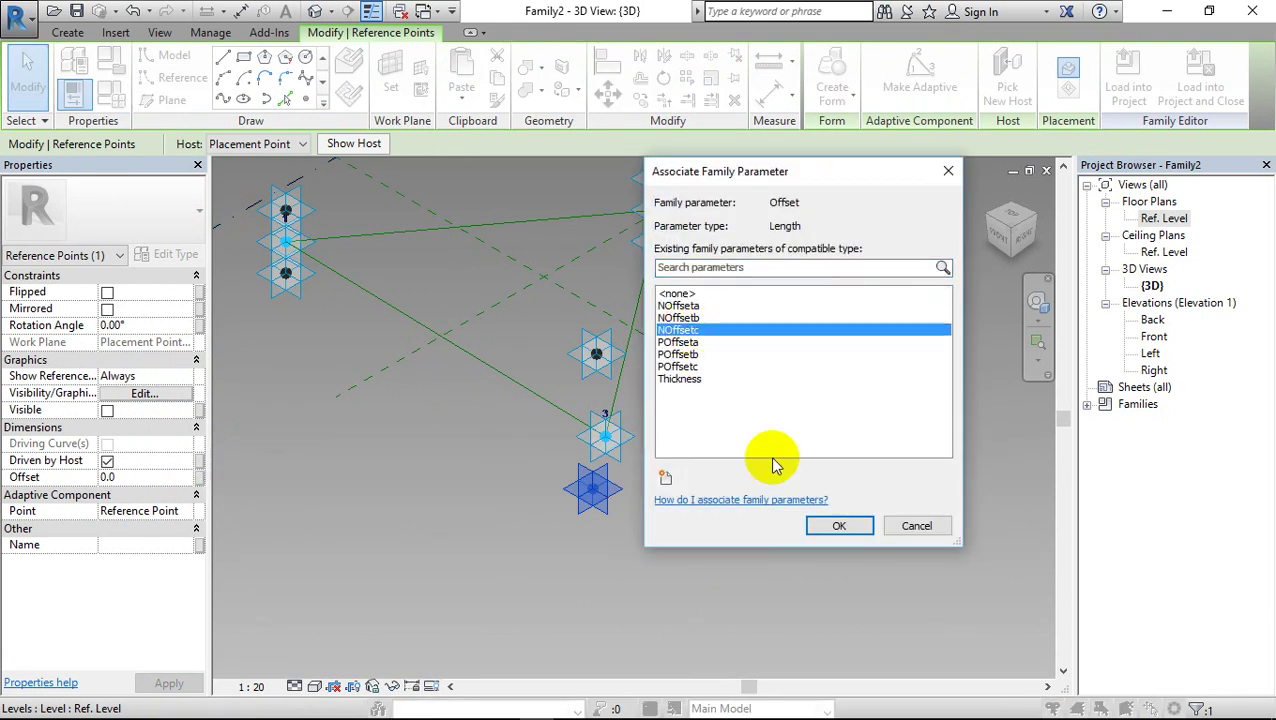
{"action": "left_click", "coordinate": [839, 525]}
{"action": "left_click", "coordinate": [651, 419]}
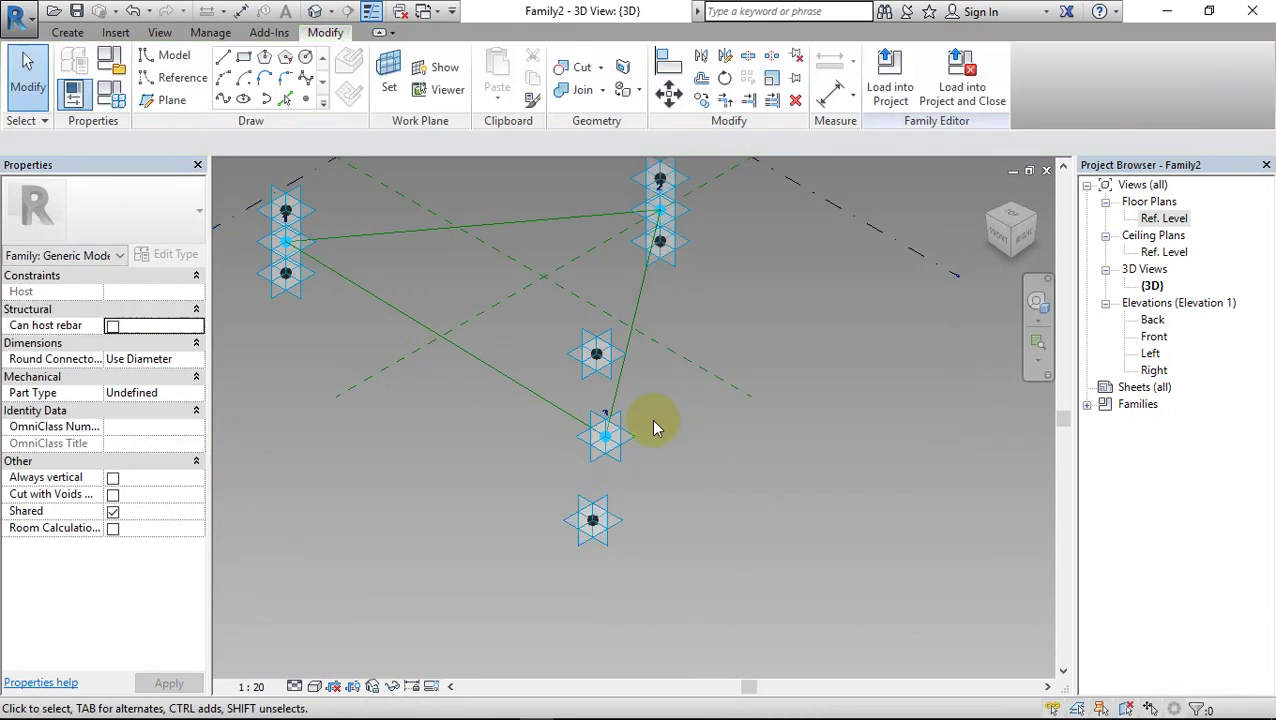
{"action": "left_click", "coordinate": [597, 355]}
{"action": "left_click", "coordinate": [200, 477]}
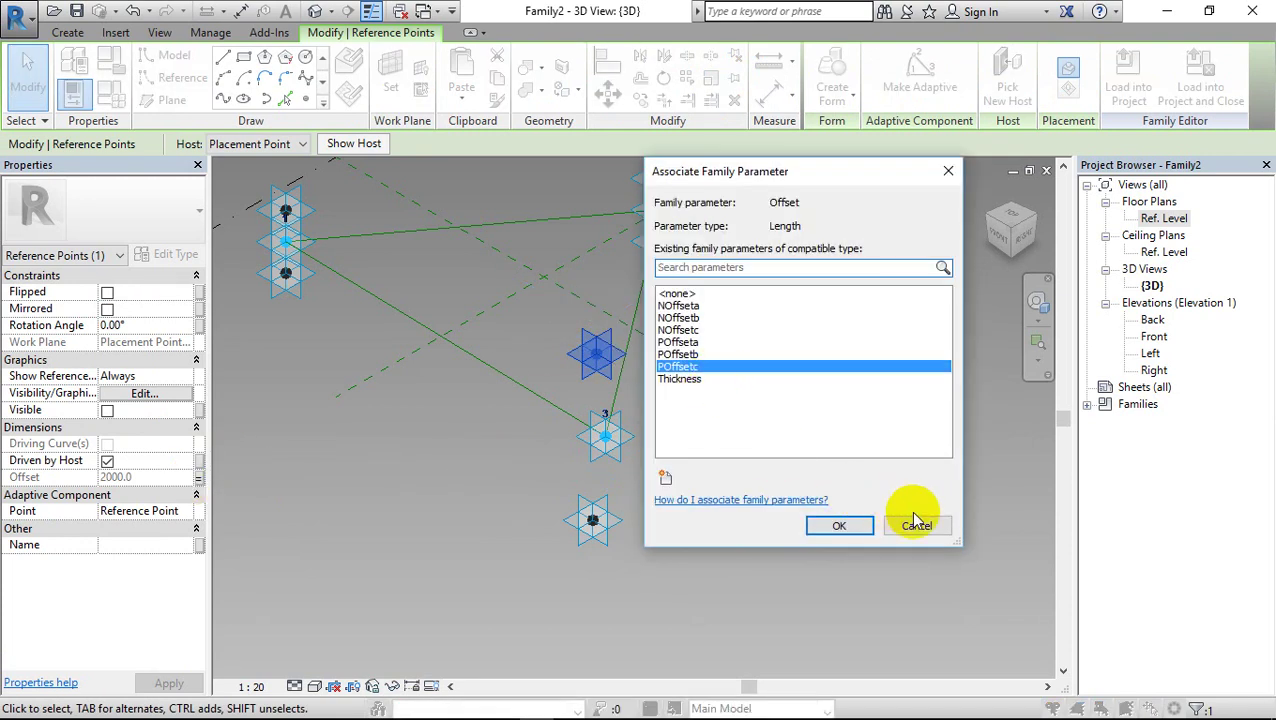
{"action": "left_click", "coordinate": [918, 526]}
{"action": "left_click", "coordinate": [749, 484]}
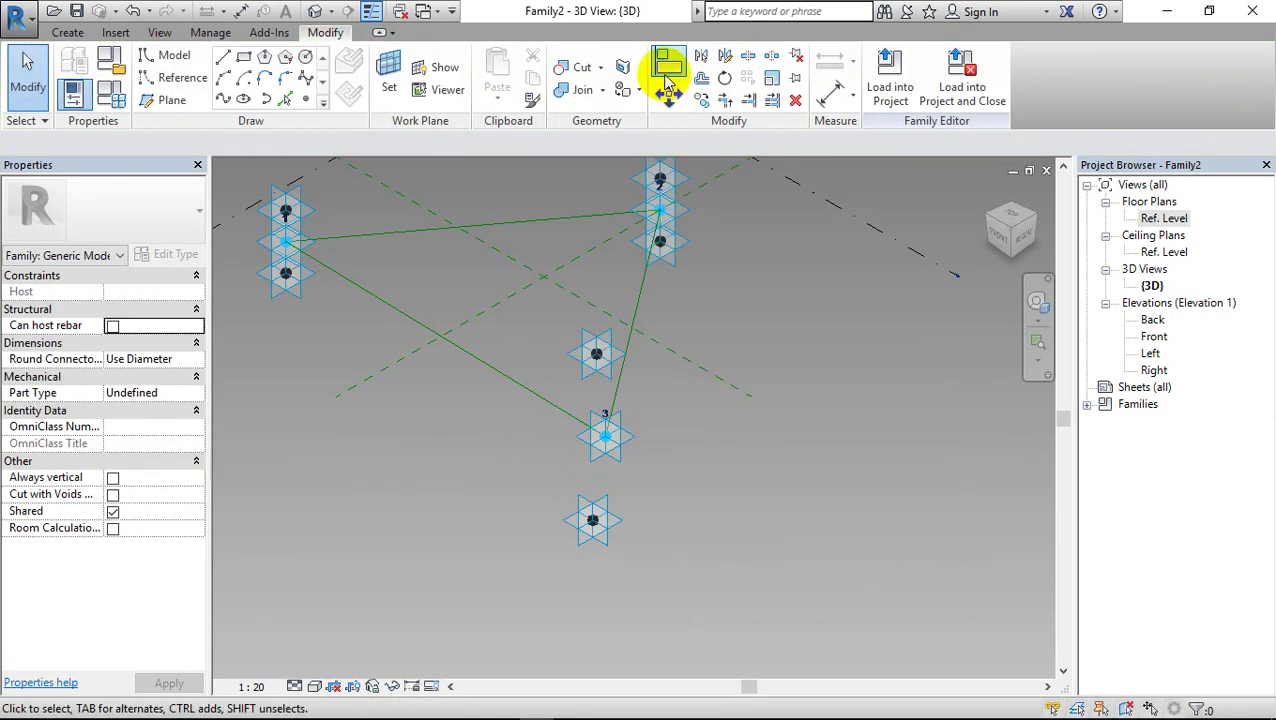
Align and lock the upper loose reference point onto adaptive point 3's reference plane
{"action": "left_click", "coordinate": [669, 66]}
{"action": "left_click", "coordinate": [610, 440]}
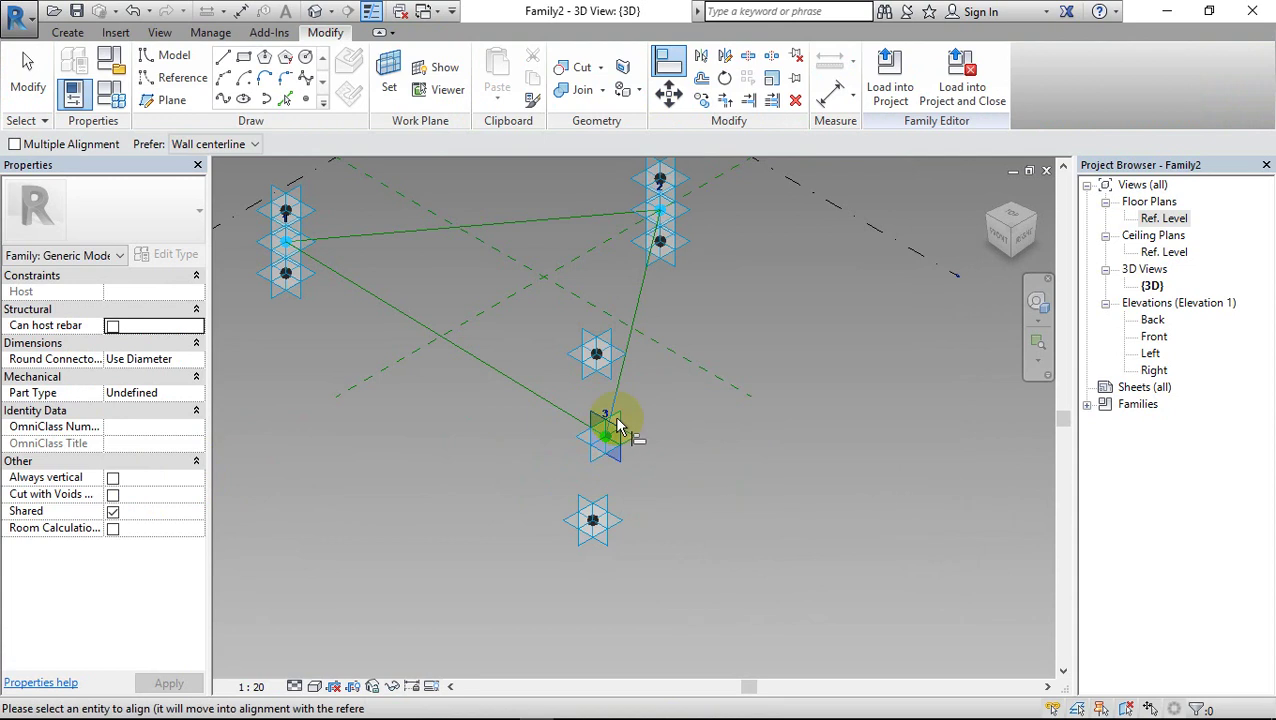
{"action": "left_click", "coordinate": [600, 362]}
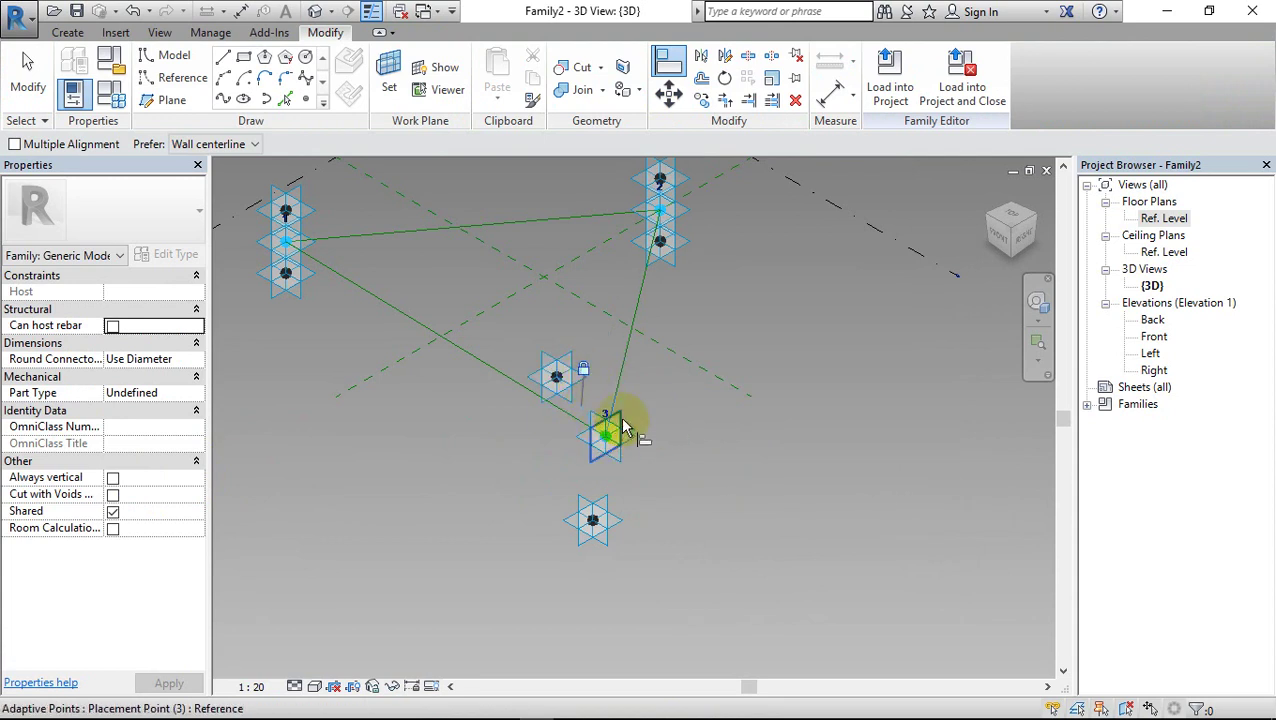
{"action": "left_click", "coordinate": [612, 425]}
{"action": "left_click", "coordinate": [568, 370]}
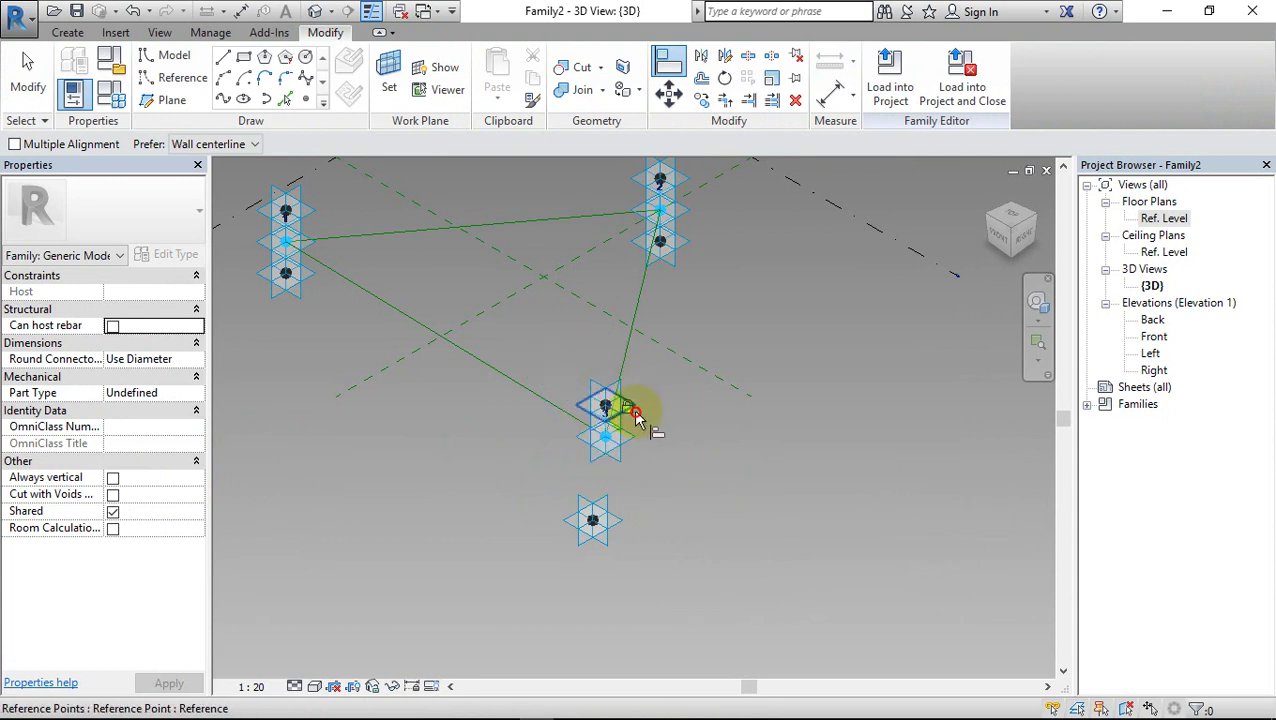
Align and lock the lower loose reference point directly under adaptive point 3
{"action": "left_click", "coordinate": [624, 466]}
{"action": "left_click", "coordinate": [607, 548]}
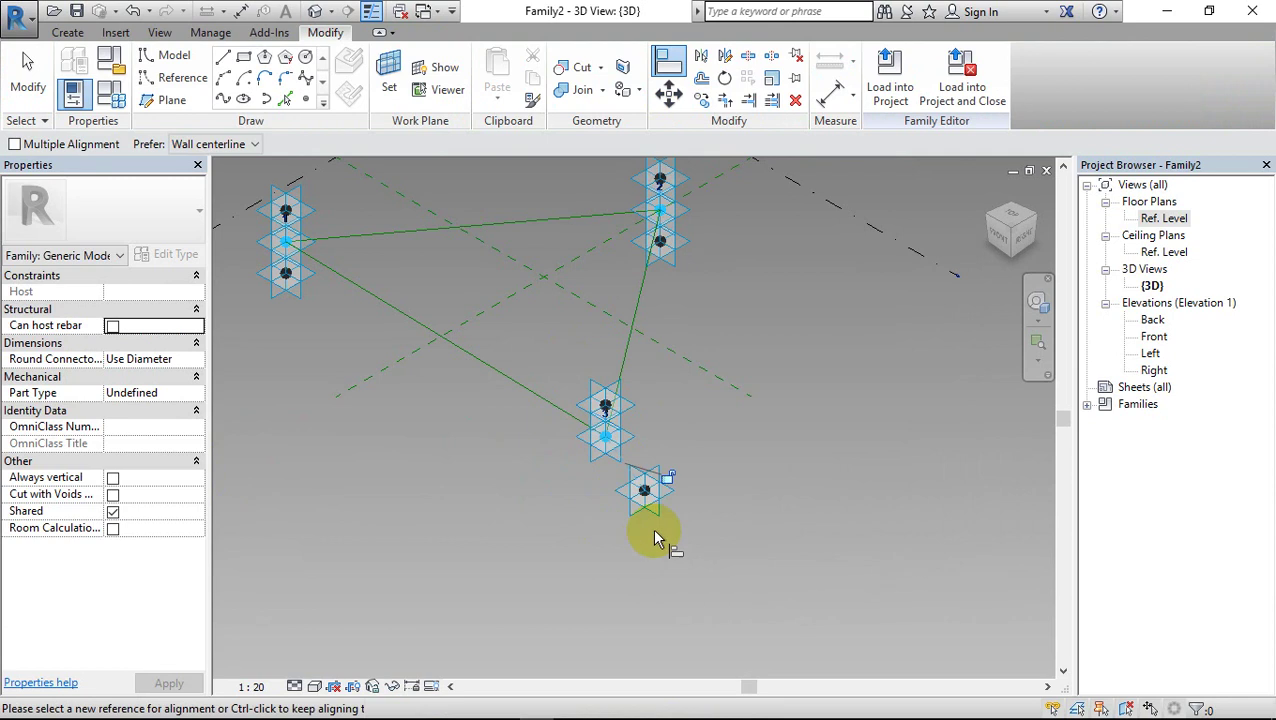
{"action": "left_click", "coordinate": [592, 460]}
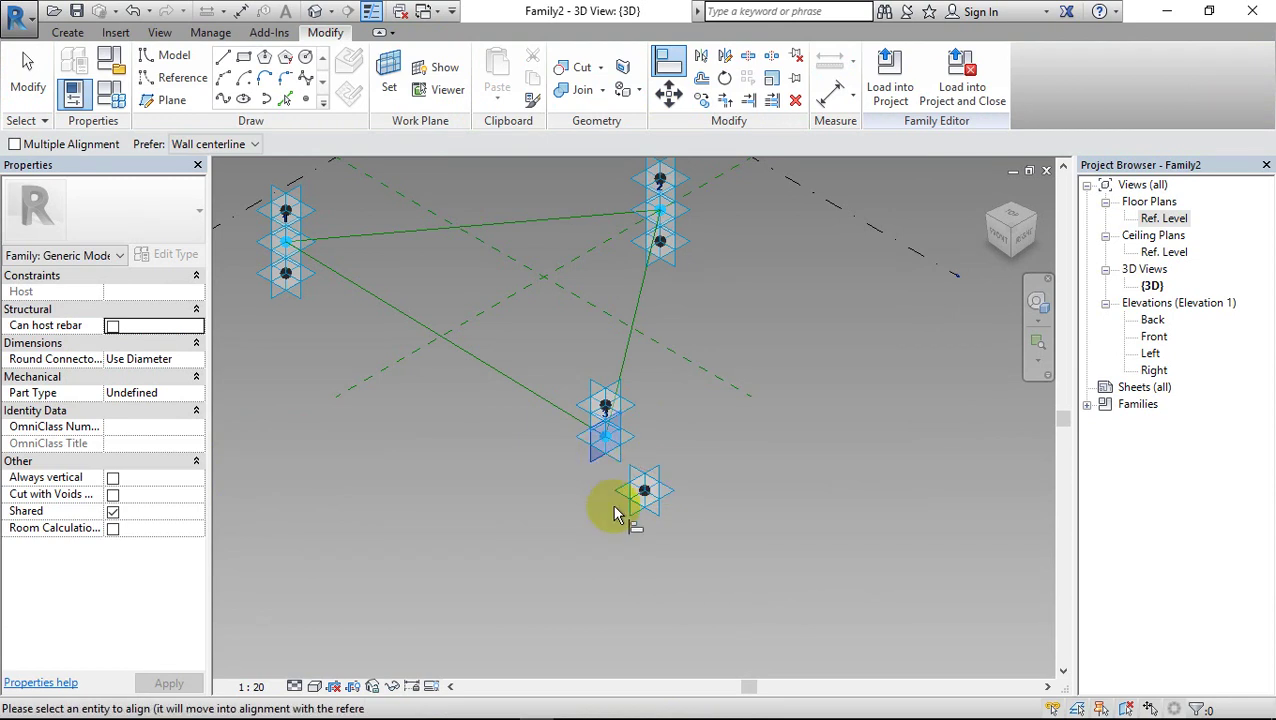
{"action": "left_click", "coordinate": [622, 515]}
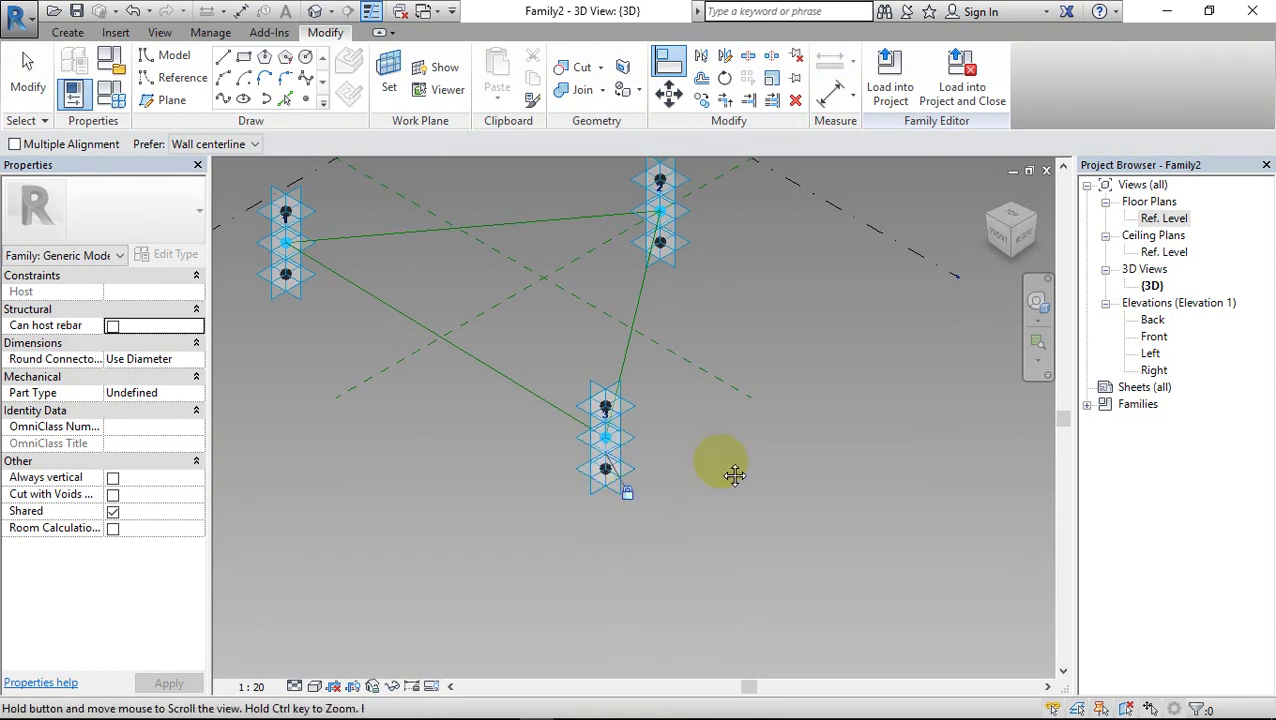
{"action": "middle_click_drag", "start_coordinate": [732, 473], "coordinate": [720, 566]}
{"action": "left_click", "coordinate": [28, 70]}
Draw a reference line joining the upper points at adaptive points 1 and 2
{"action": "middle_click_drag", "start_coordinate": [441, 307], "coordinate": [399, 353]}
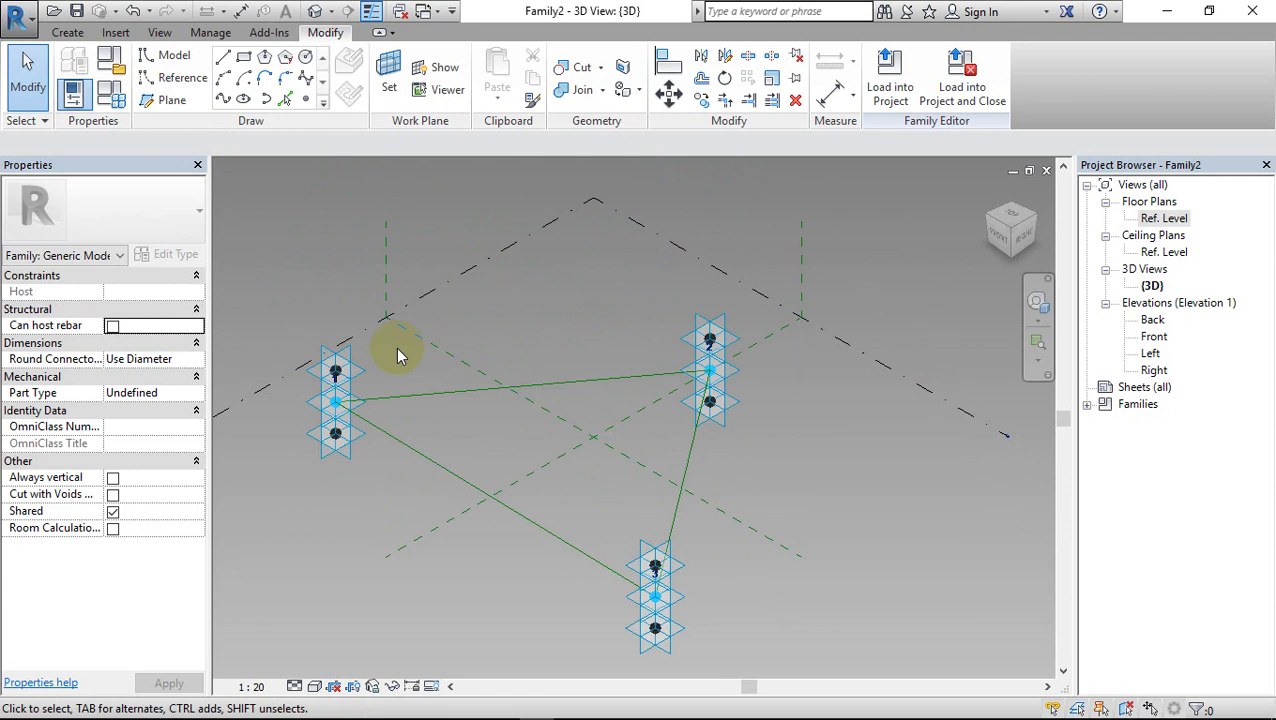
{"action": "left_click", "coordinate": [340, 366]}
{"action": "left_click", "coordinate": [665, 370], "text": "ctrl"}
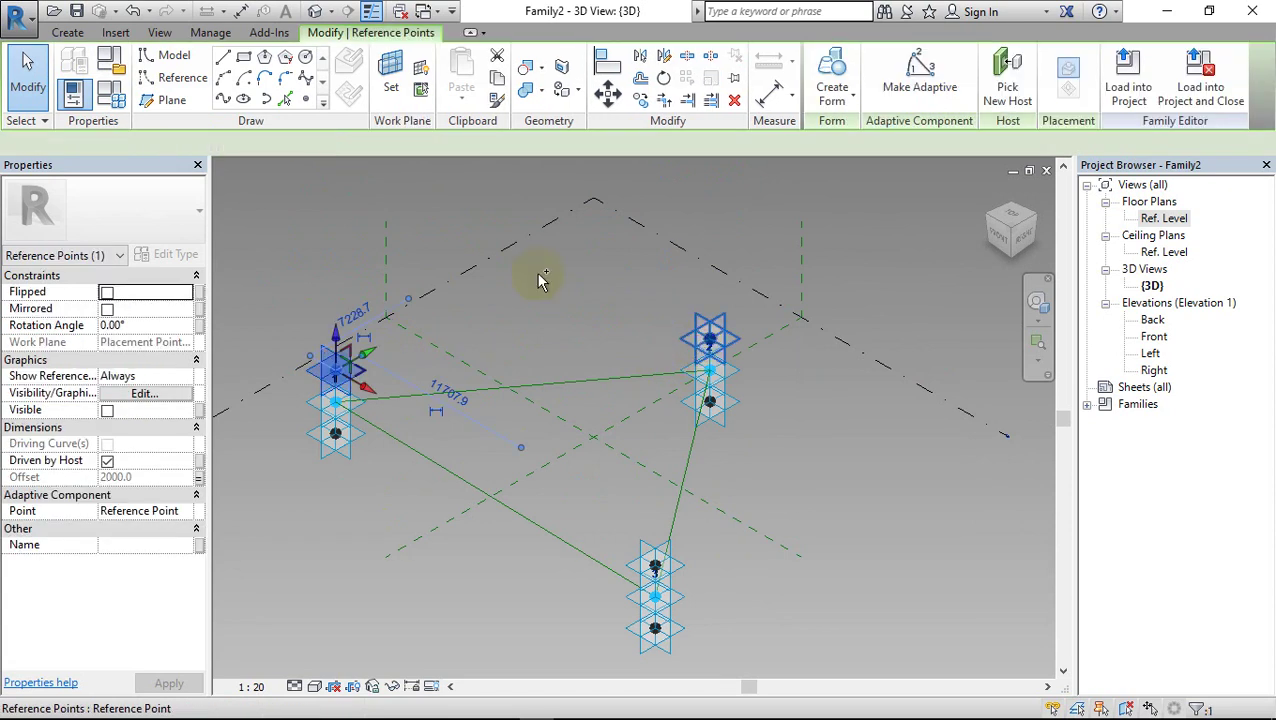
{"action": "left_click", "coordinate": [168, 101]}
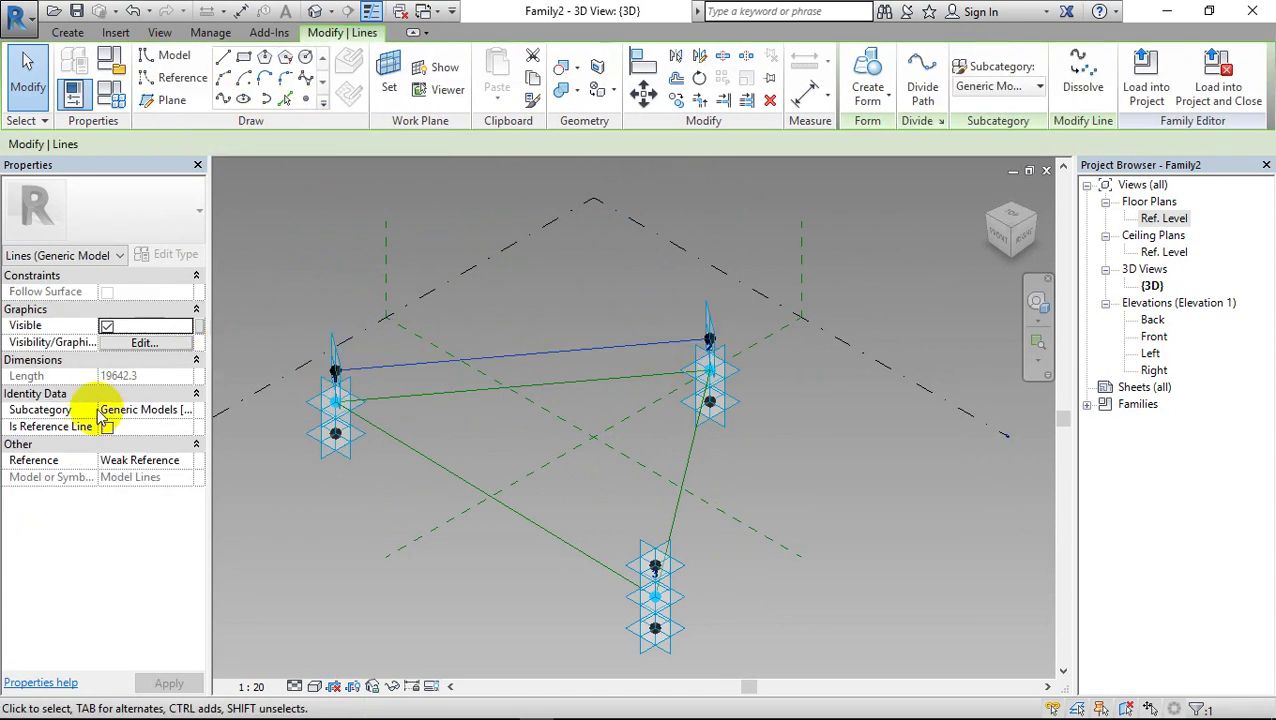
{"action": "left_click", "coordinate": [108, 428]}
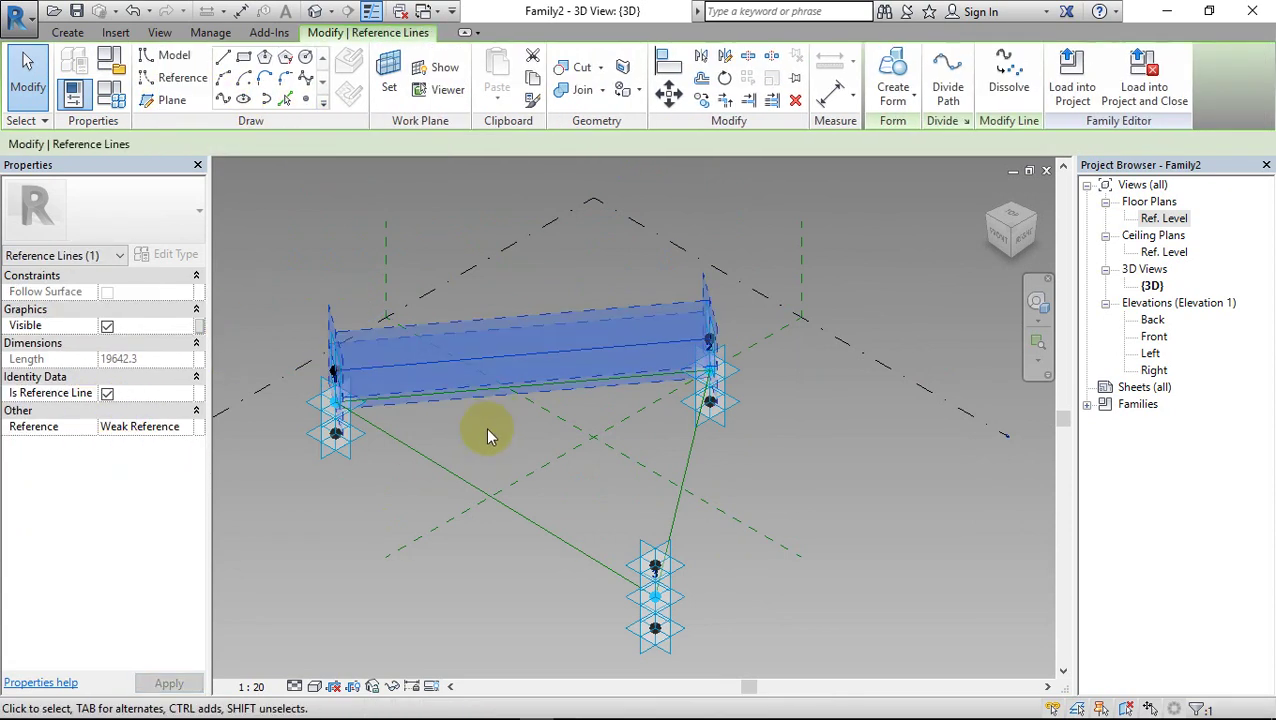
{"action": "left_click", "coordinate": [485, 427]}
Draw a reference line joining the upper points at adaptive points 2 and 3
{"action": "left_click", "coordinate": [724, 336]}
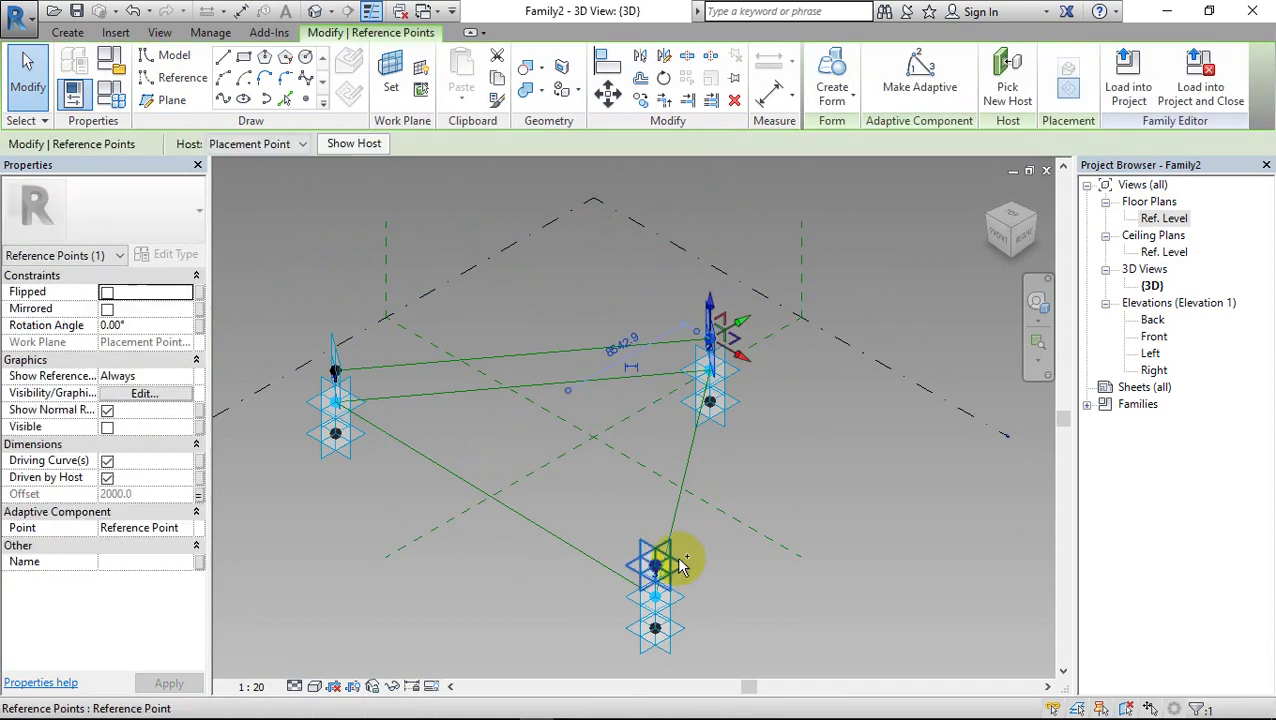
{"action": "left_click", "coordinate": [678, 567], "text": "ctrl"}
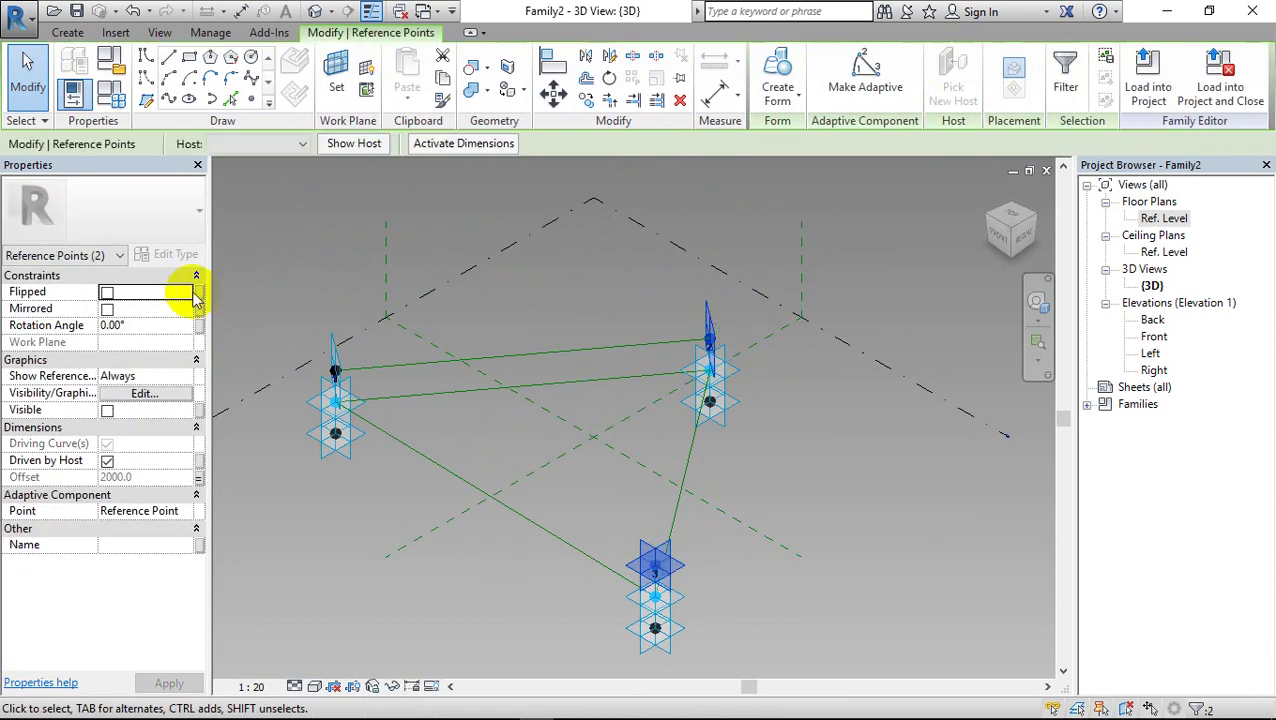
{"action": "left_click", "coordinate": [163, 101]}
{"action": "left_click", "coordinate": [107, 421]}
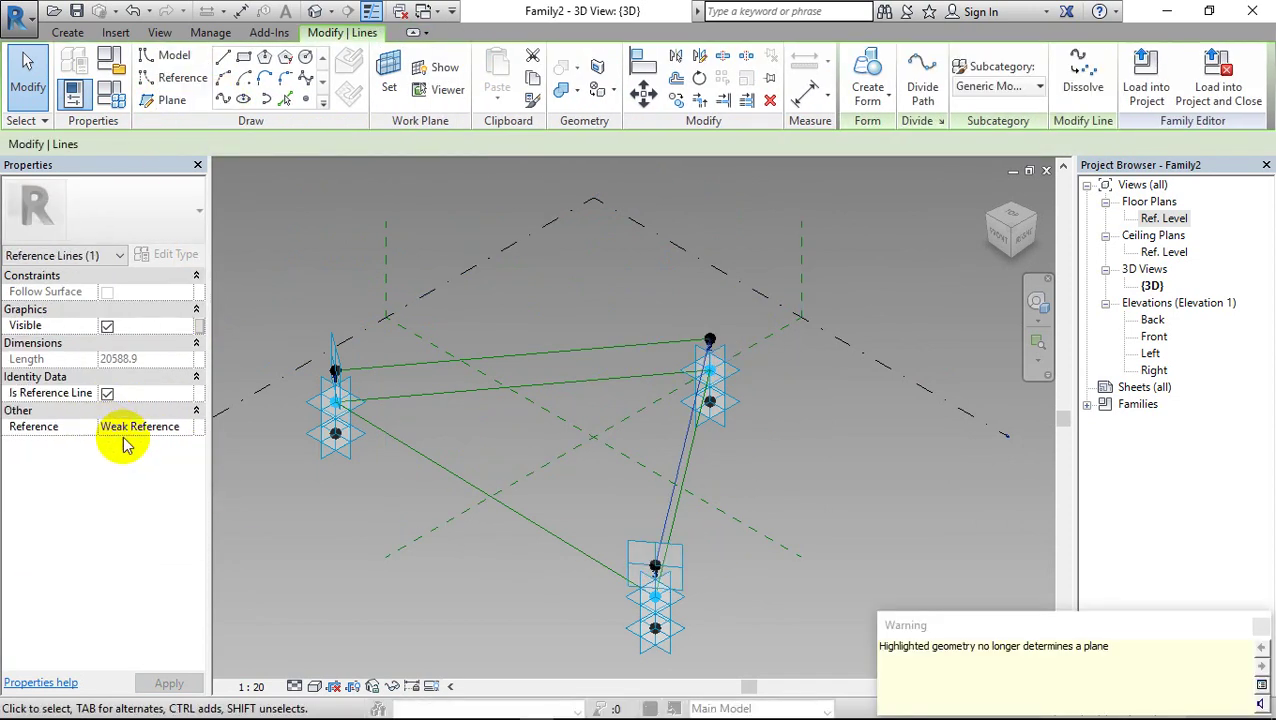
{"action": "left_click", "coordinate": [306, 510]}
Close the upper triangle with a reference line from point 3's upper point to point 1's
{"action": "mouse_move", "coordinate": [273, 566]}
{"action": "middle_mouse_down", "text": "shift"}
{"action": "mouse_move", "coordinate": [528, 553]}
{"action": "mouse_move", "coordinate": [531, 528]}
{"action": "middle_mouse_up", "text": "shift"}
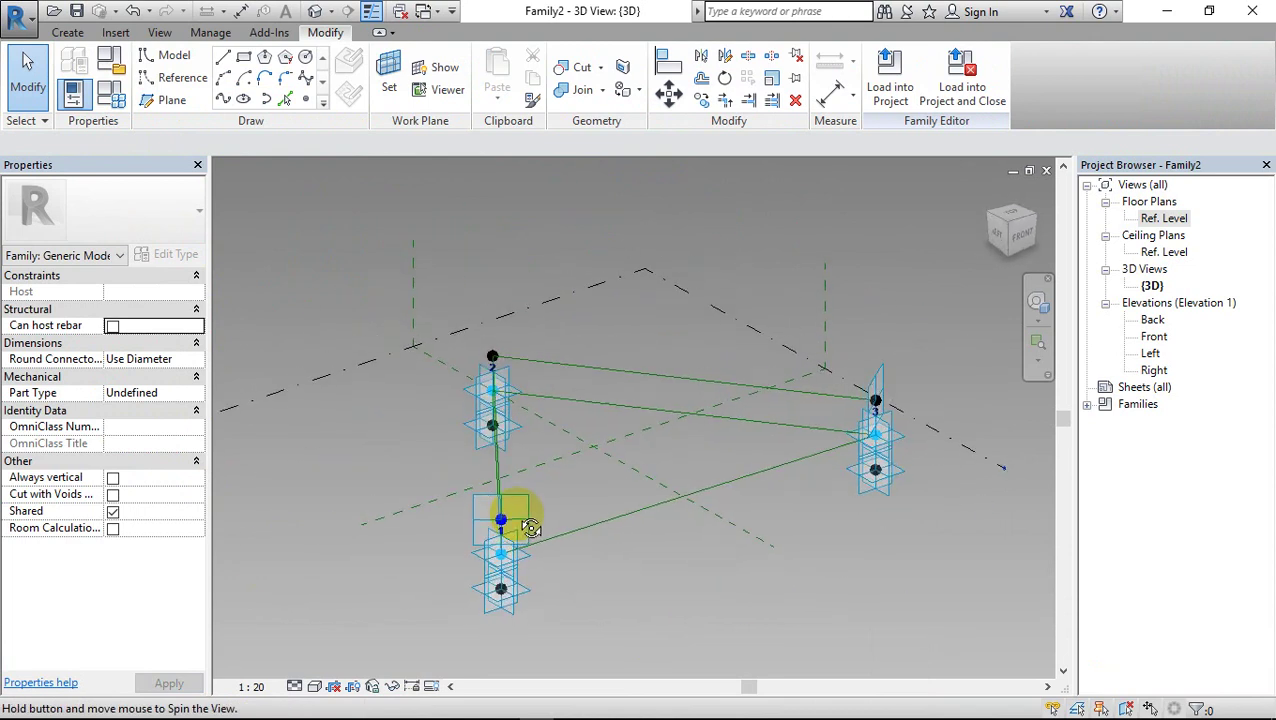
{"action": "left_click", "coordinate": [880, 385]}
{"action": "left_click", "coordinate": [522, 510], "text": "ctrl"}
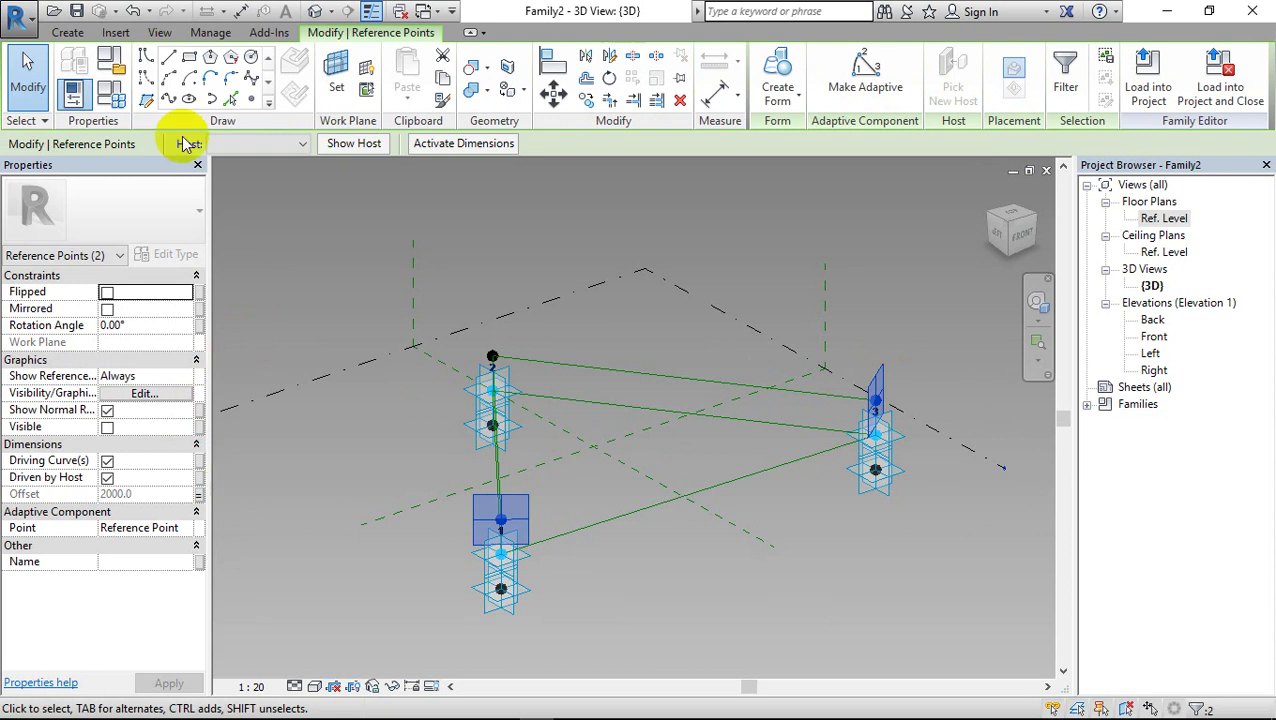
{"action": "left_click", "coordinate": [168, 101]}
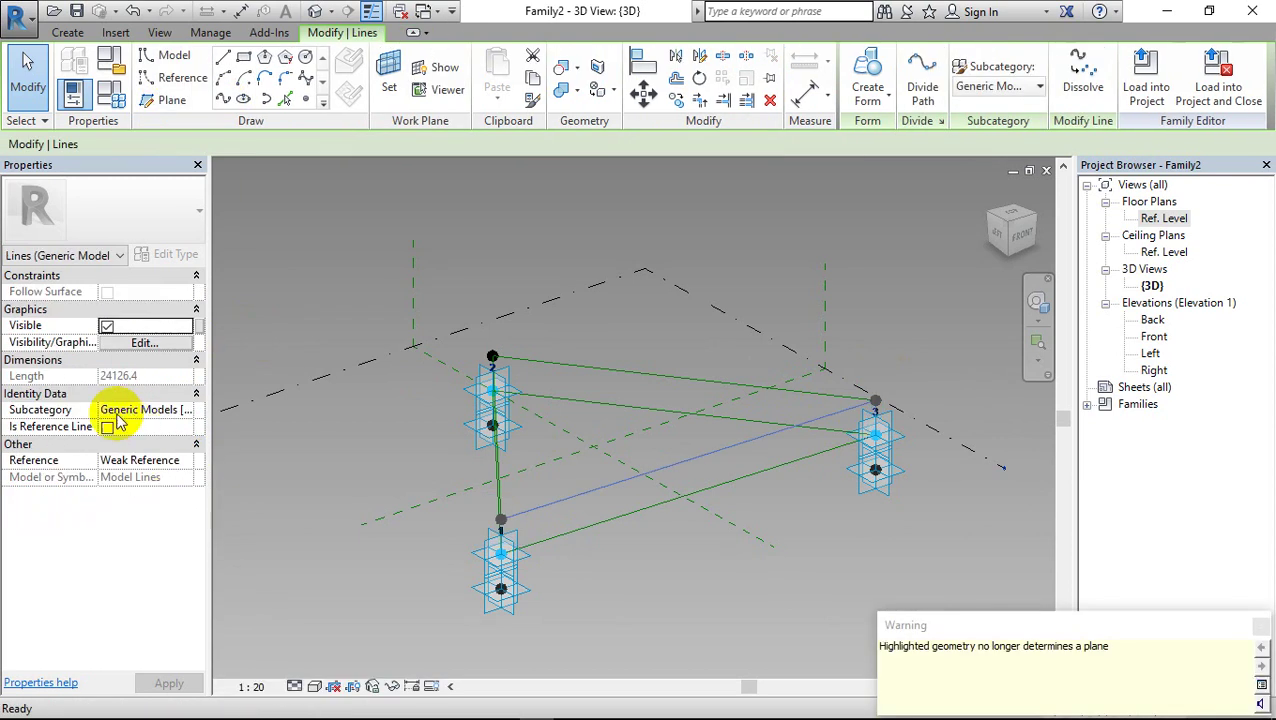
{"action": "left_click", "coordinate": [107, 427]}
{"action": "left_click", "coordinate": [297, 488]}
{"action": "middle_click_drag", "start_coordinate": [297, 488], "coordinate": [248, 600], "text": "shift"}
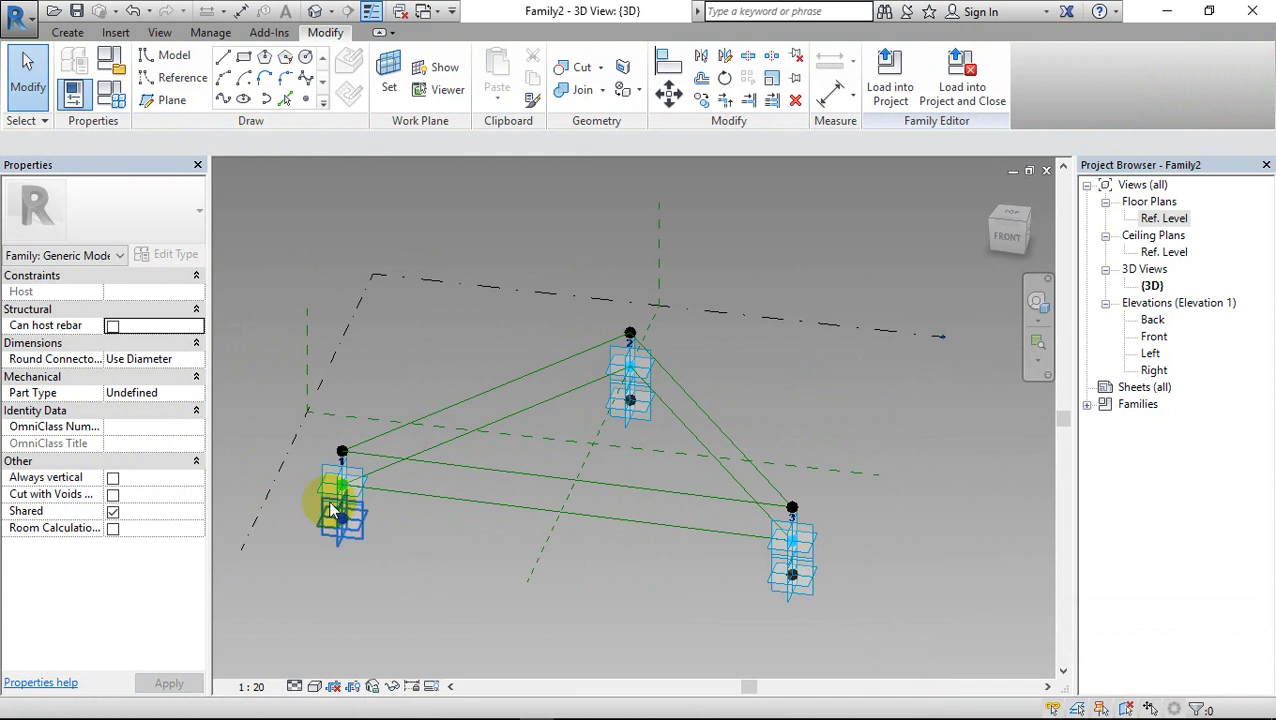
Draw a reference line joining the lower points at adaptive points 1 and 2
{"action": "left_click", "coordinate": [347, 537]}
{"action": "left_click", "coordinate": [632, 422], "text": "ctrl"}
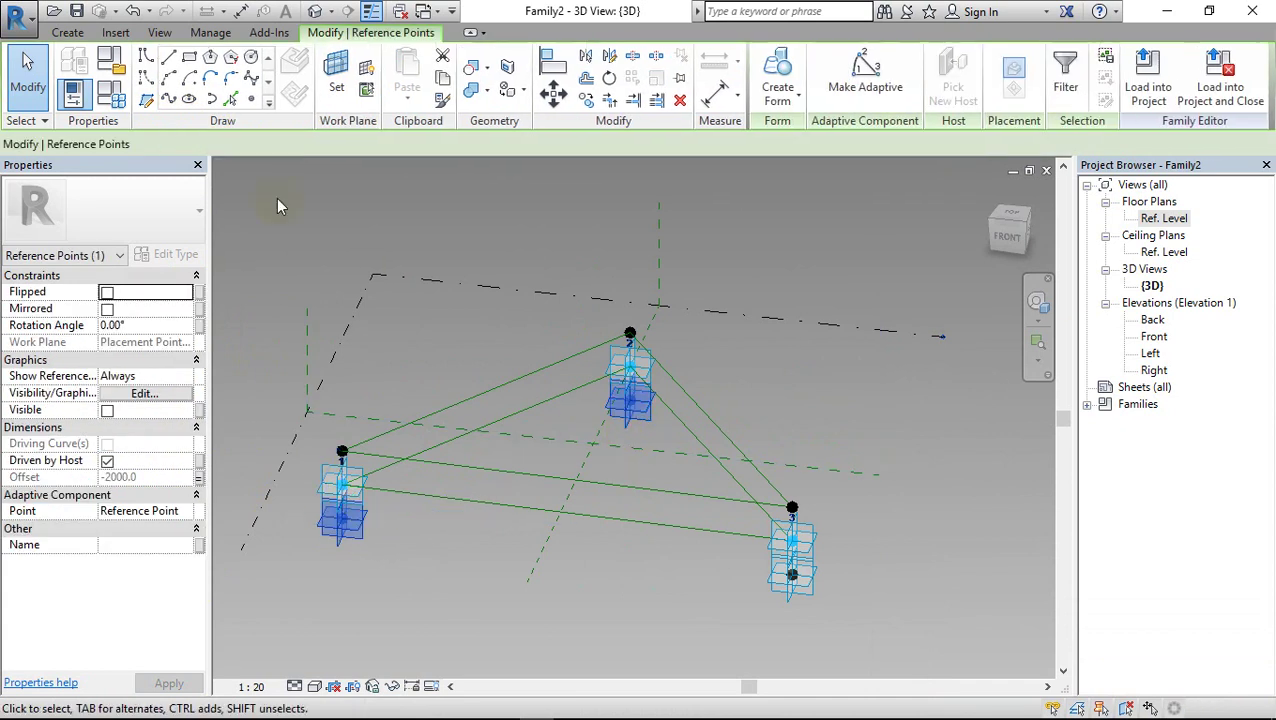
{"action": "left_click", "coordinate": [170, 100]}
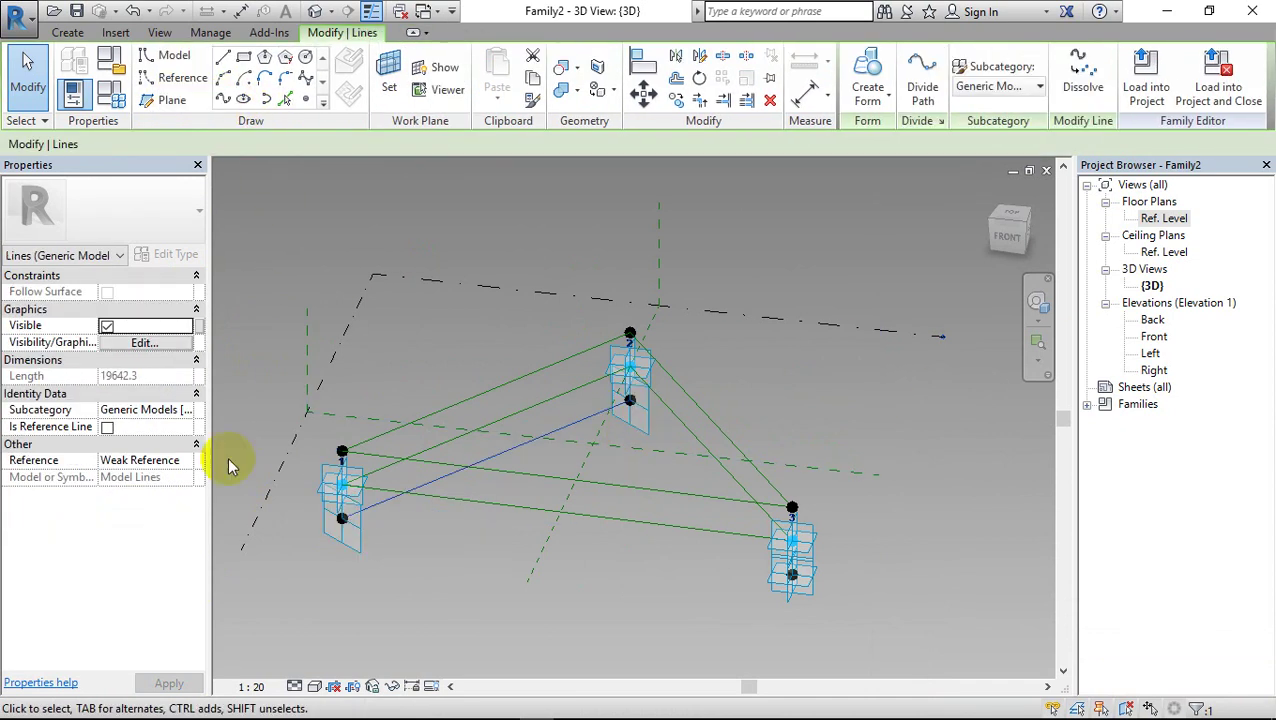
{"action": "left_click", "coordinate": [107, 427]}
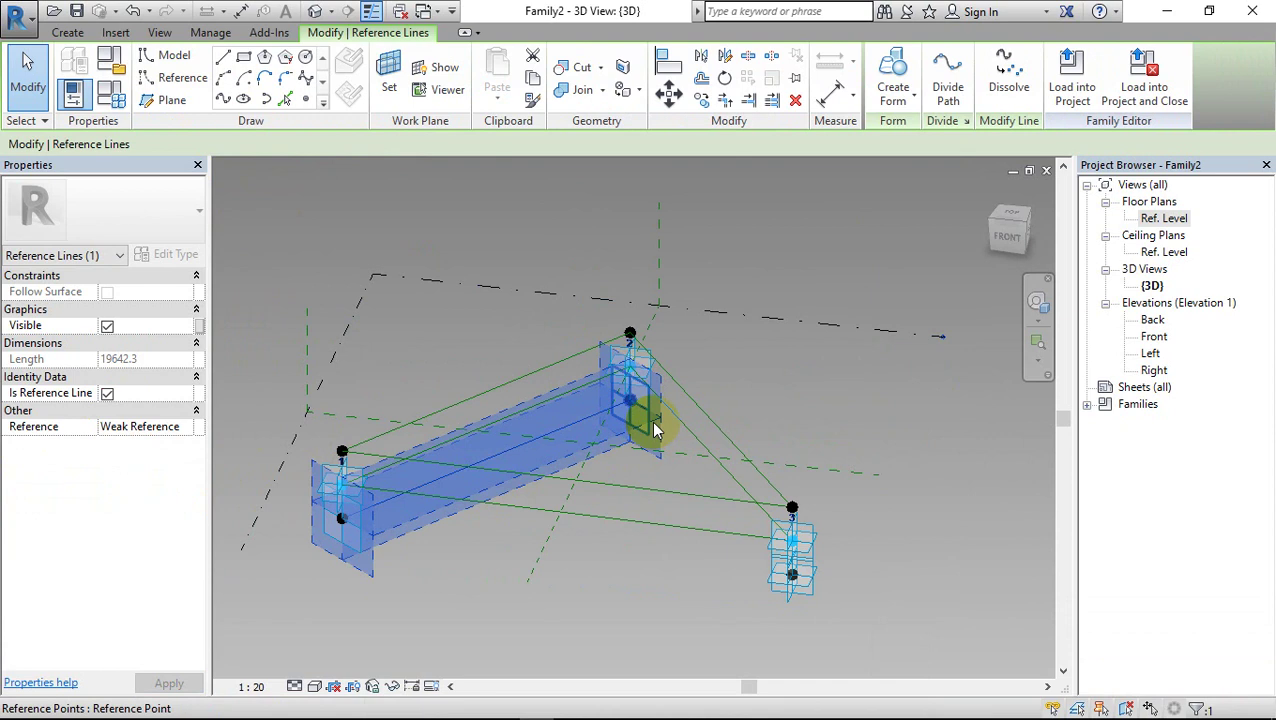
{"action": "key", "text": "Escape"}
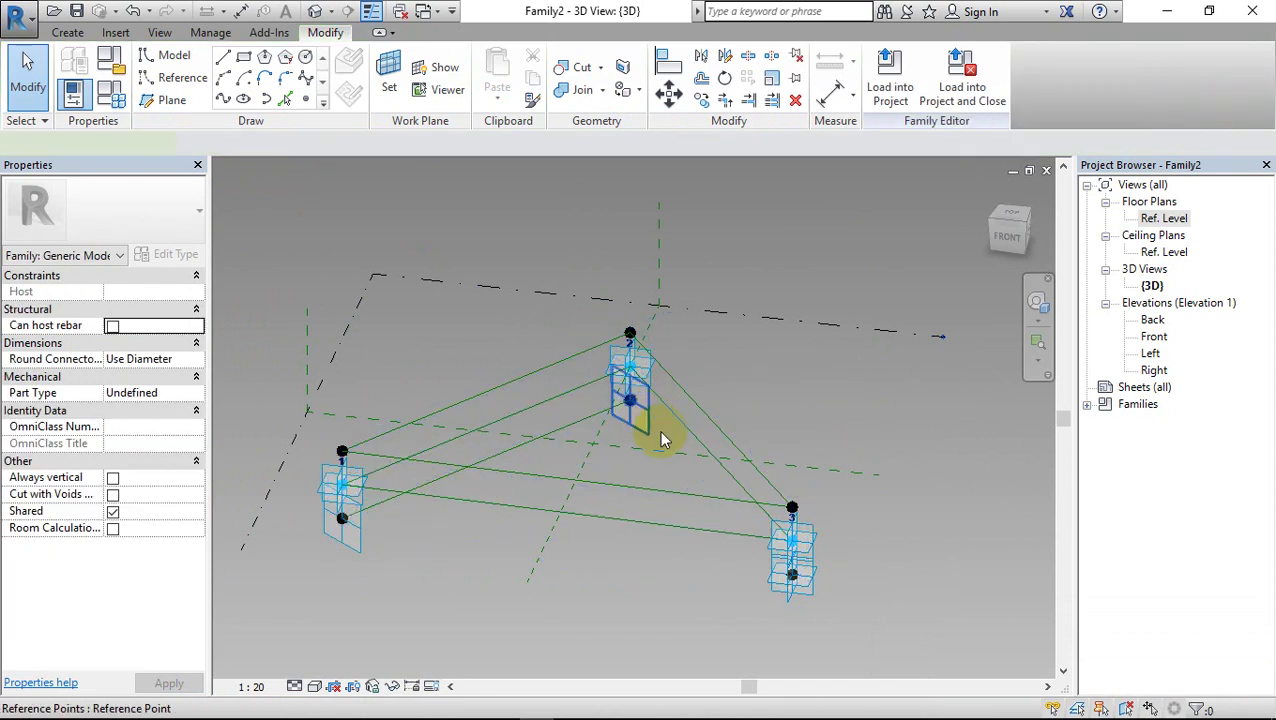
Draw a reference line joining the lower points at adaptive points 2 and 3
{"action": "left_click", "coordinate": [660, 440]}
{"action": "left_click", "coordinate": [786, 606], "text": "ctrl"}
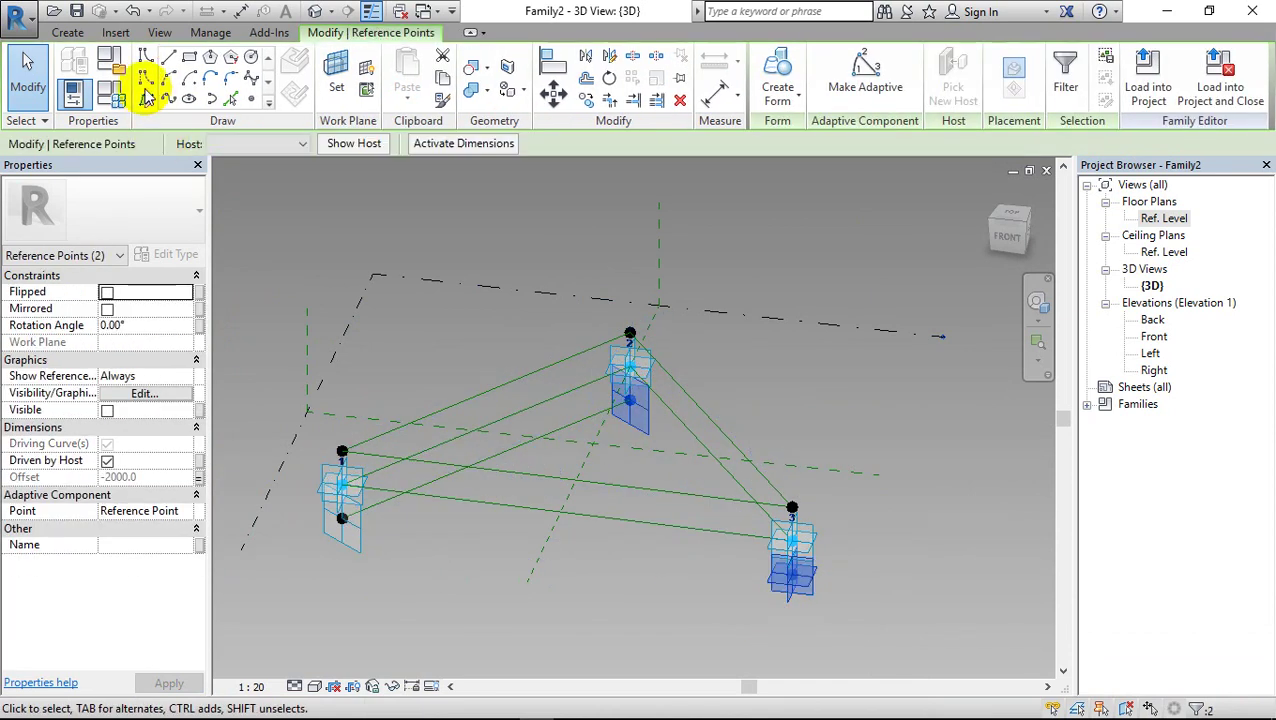
{"action": "left_click", "coordinate": [168, 57]}
{"action": "left_click", "coordinate": [107, 427]}
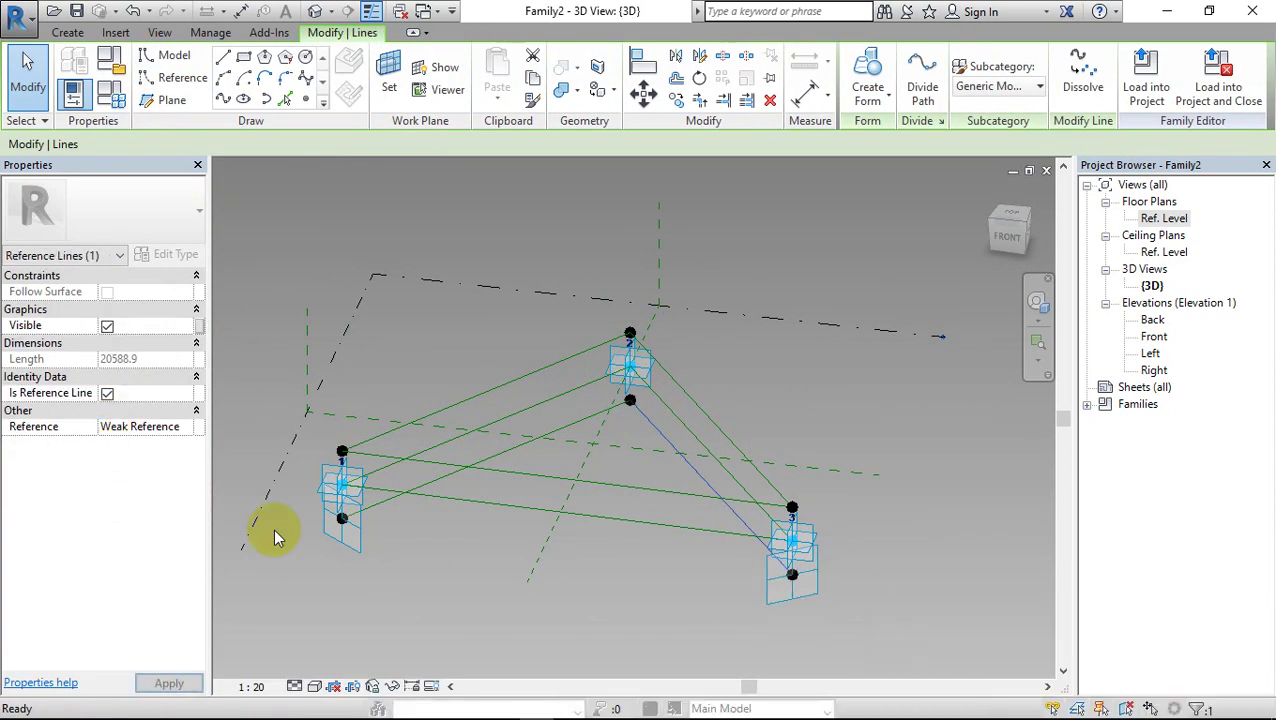
{"action": "left_click", "coordinate": [698, 604]}
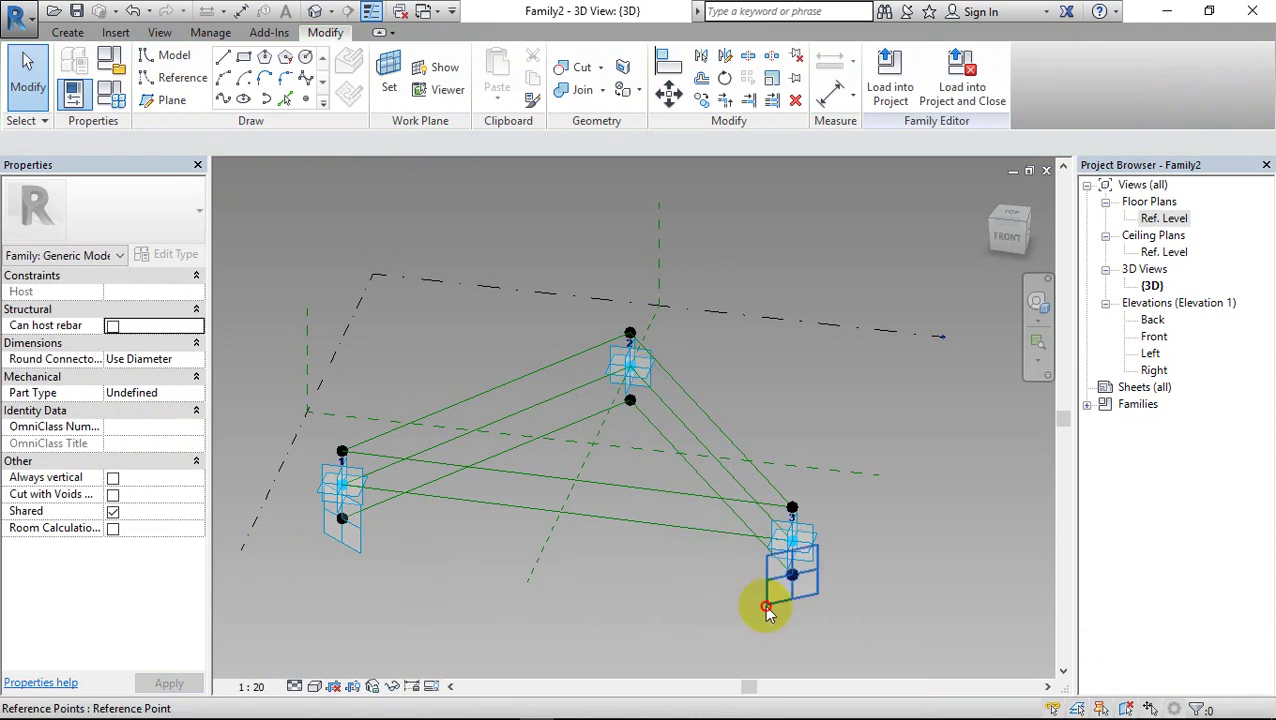
Close the lower triangle with a reference line from point 3's lower point to point 1's
{"action": "left_click", "coordinate": [760, 605]}
{"action": "left_click", "coordinate": [395, 556], "text": "ctrl"}
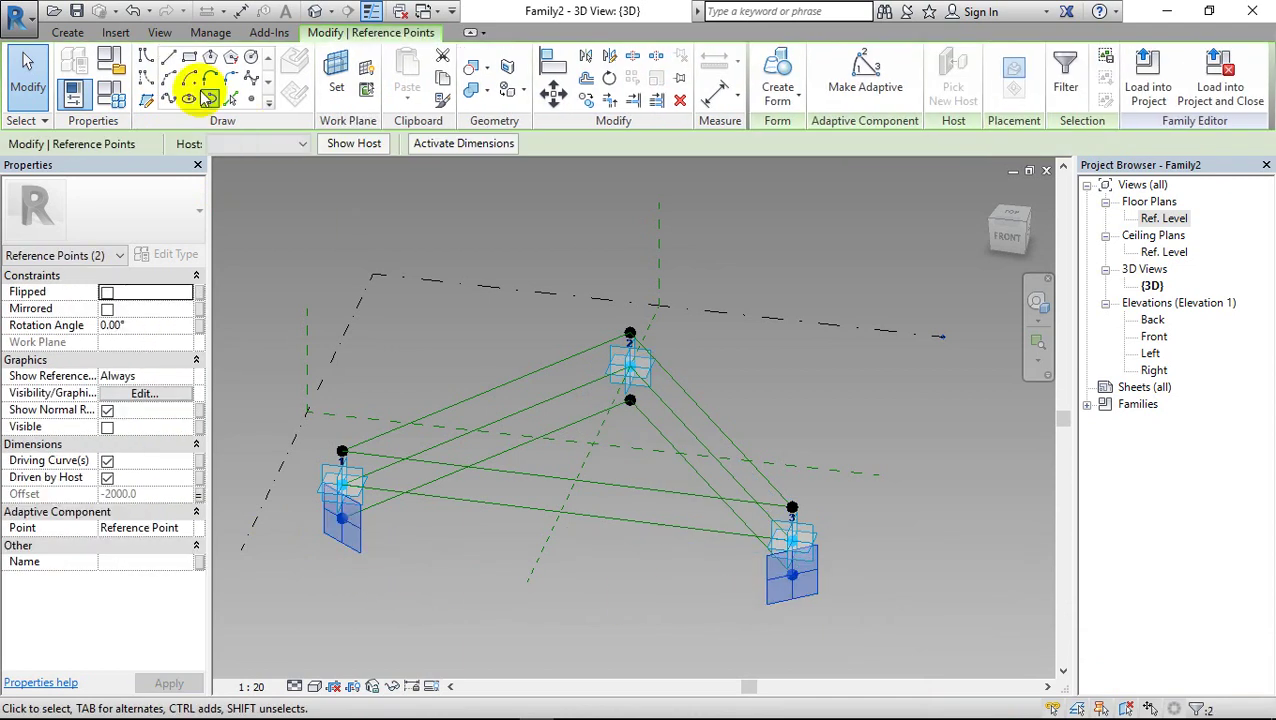
{"action": "left_click", "coordinate": [168, 100]}
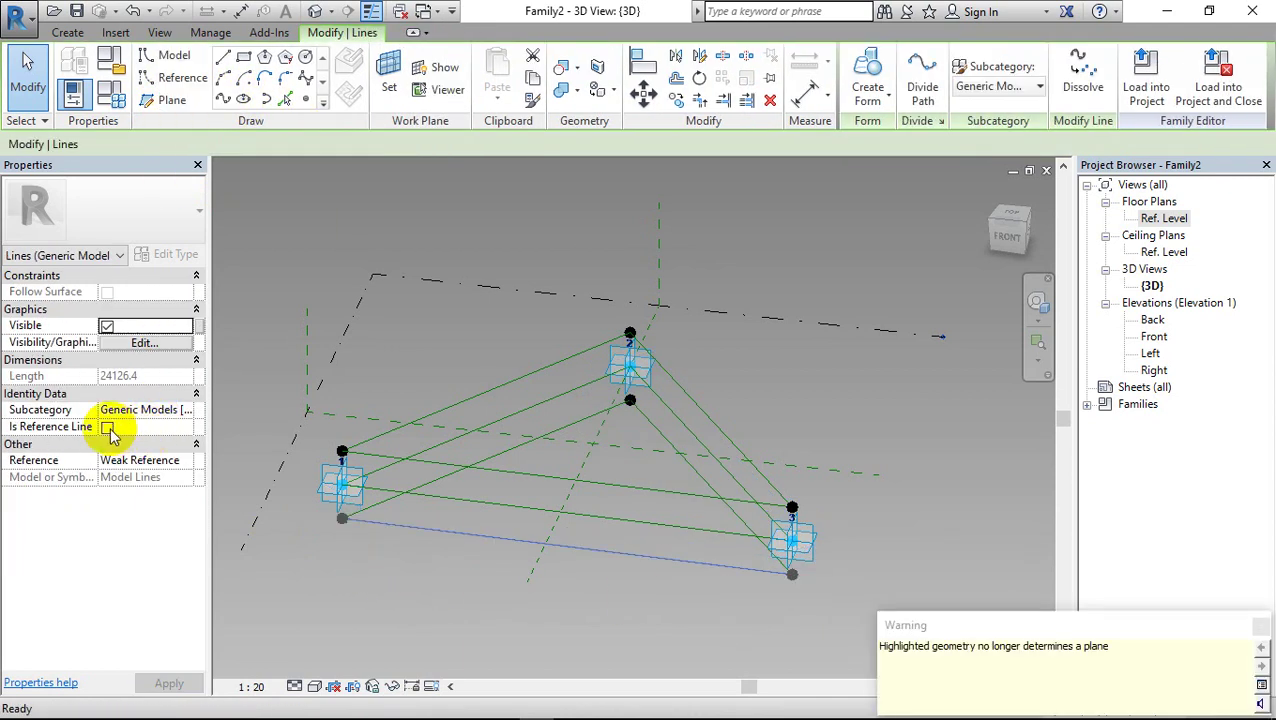
{"action": "left_click", "coordinate": [108, 428]}
{"action": "left_click", "coordinate": [420, 358]}
Create a solid form from the chain of three reference lines
{"action": "middle_click_drag", "start_coordinate": [417, 374], "coordinate": [505, 427], "text": "shift"}
{"action": "left_click", "coordinate": [512, 428]}
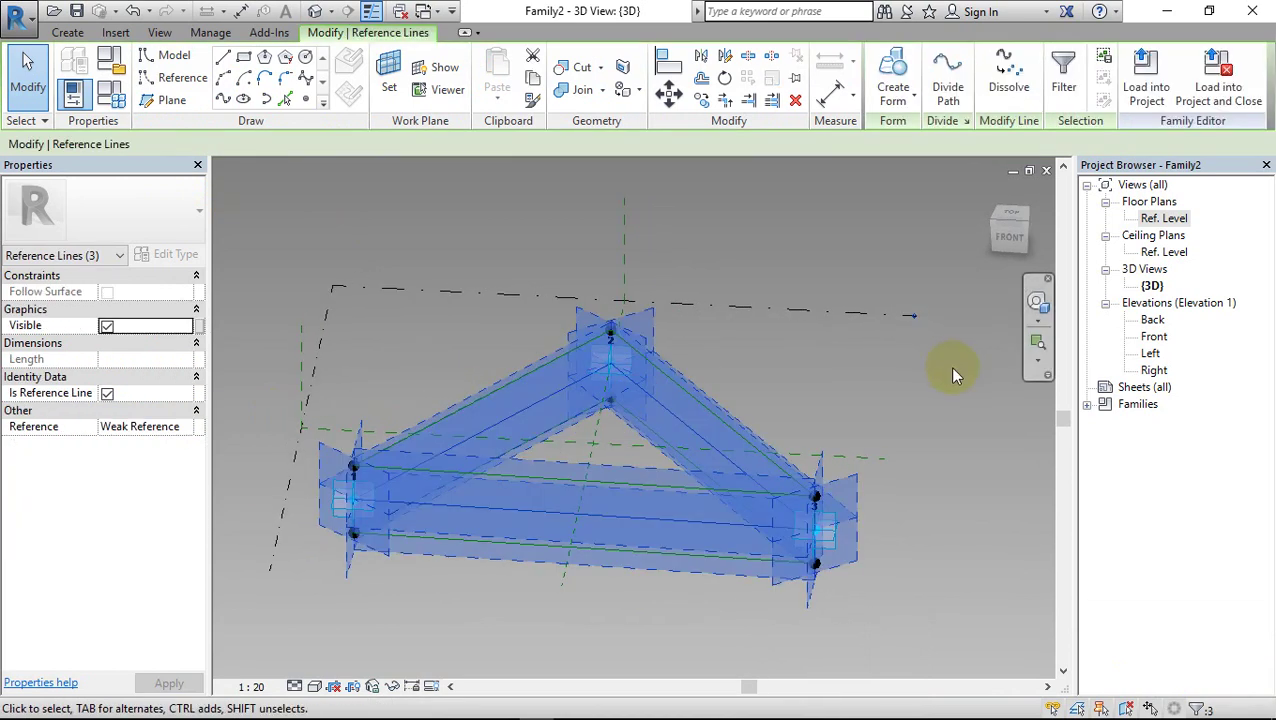
{"action": "left_click", "coordinate": [900, 100]}
{"action": "left_click", "coordinate": [900, 130]}
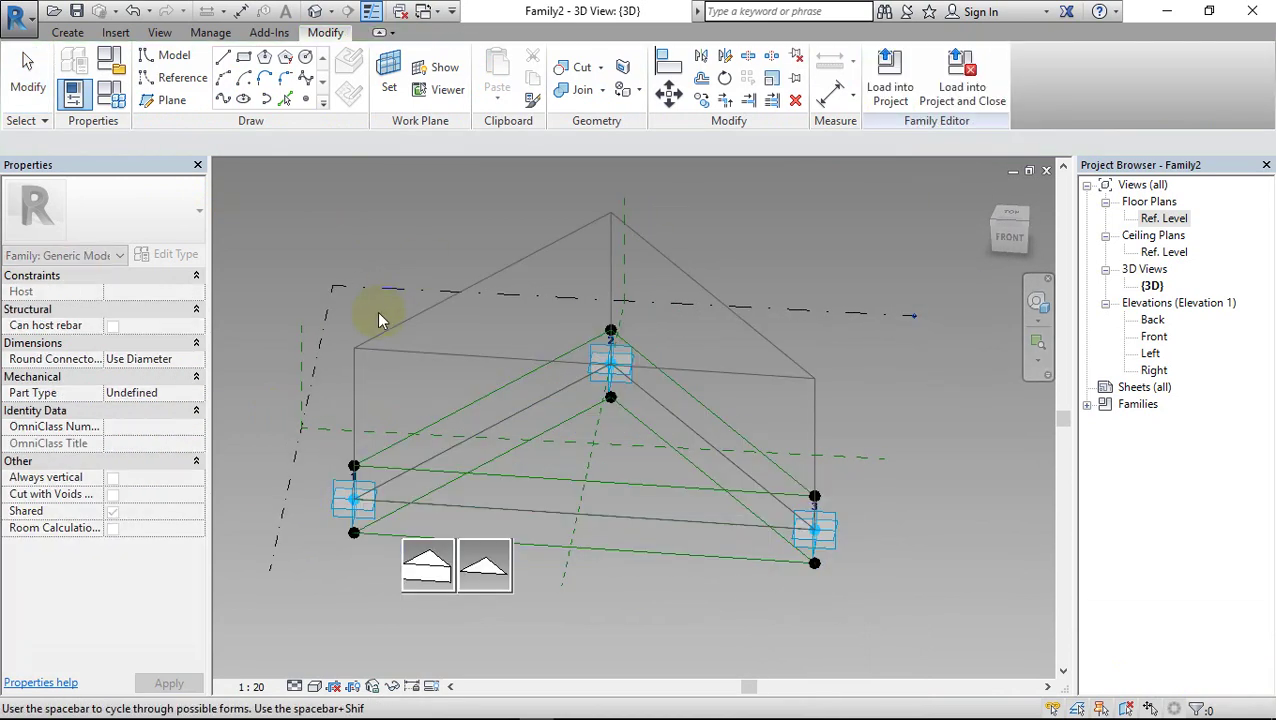
Associate the triangular form's Positive Offset and Negative Offset with the Thickness parameter (50.0)
{"action": "left_click", "coordinate": [427, 562]}
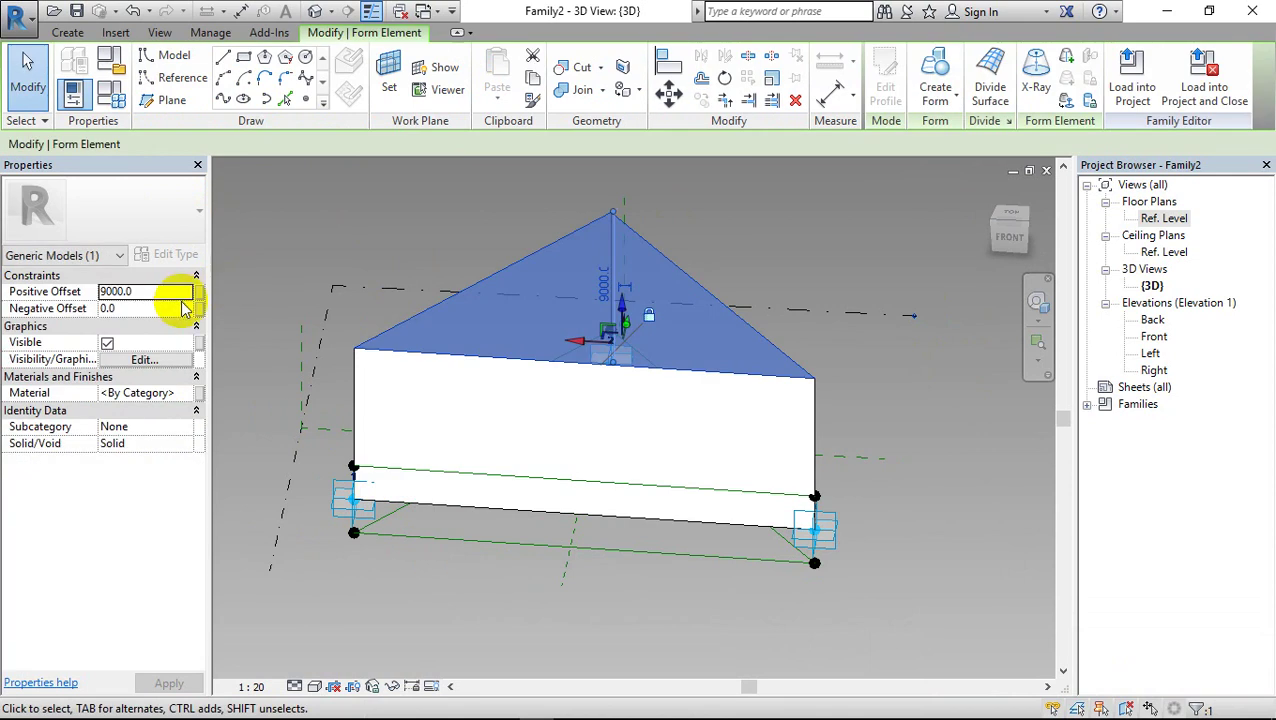
{"action": "left_click", "coordinate": [200, 292]}
{"action": "left_click", "coordinate": [675, 379]}
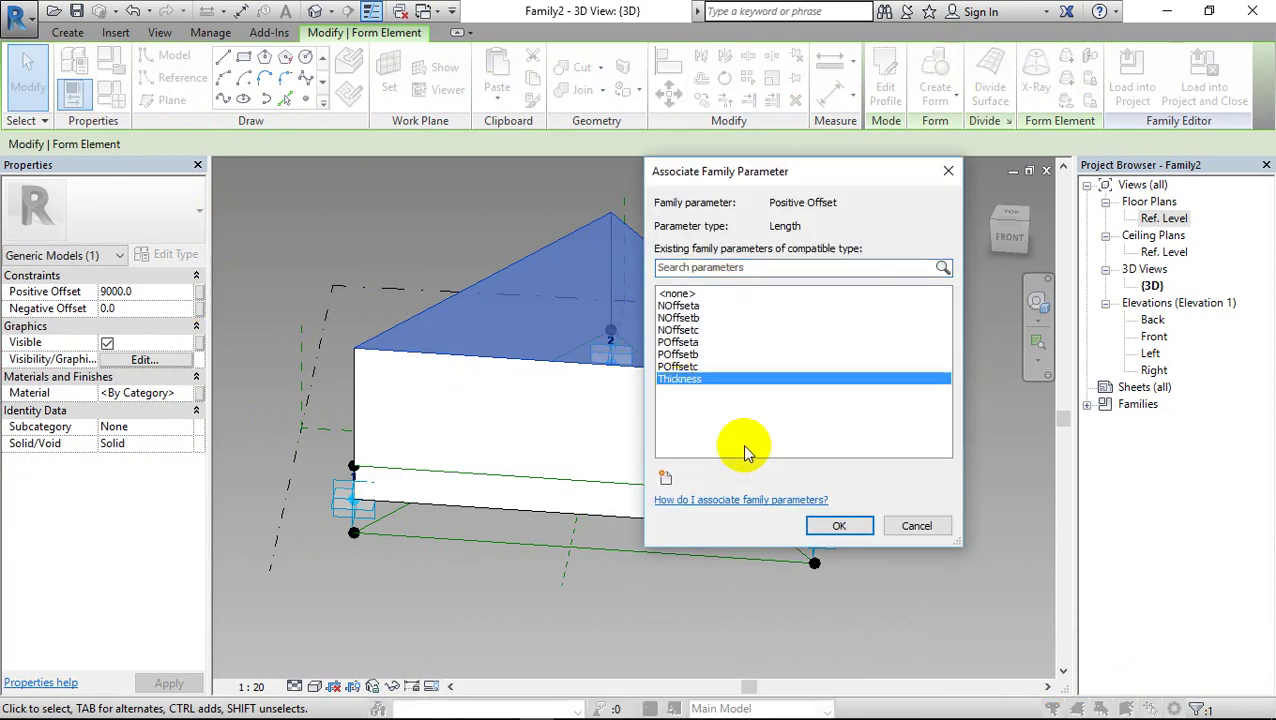
{"action": "left_click", "coordinate": [836, 526]}
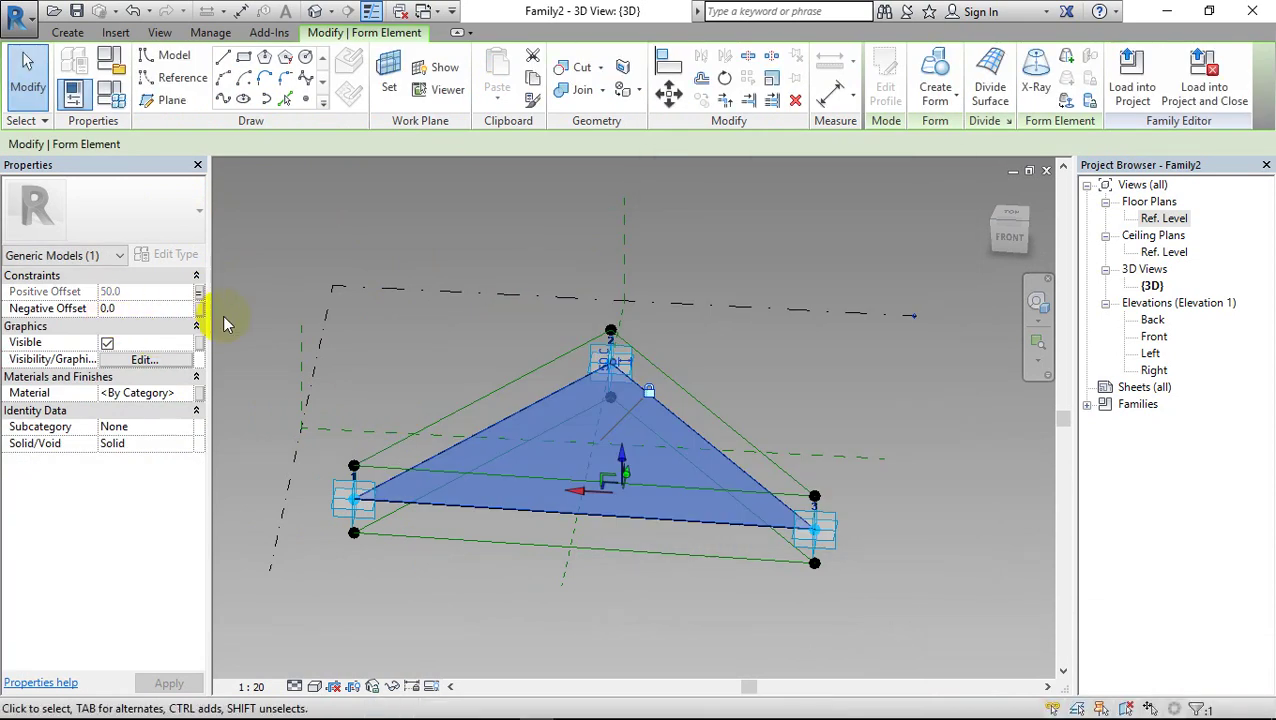
{"action": "left_click", "coordinate": [199, 308]}
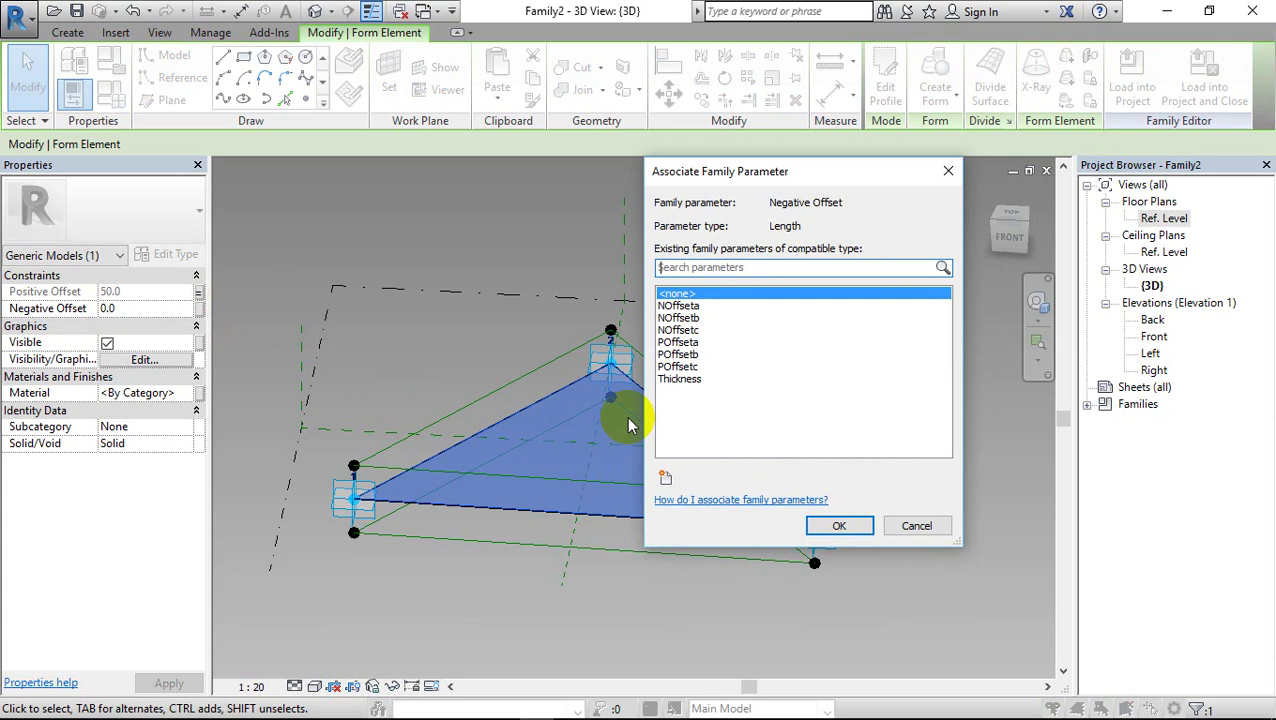
{"action": "left_click", "coordinate": [680, 379]}
{"action": "left_click", "coordinate": [839, 526]}
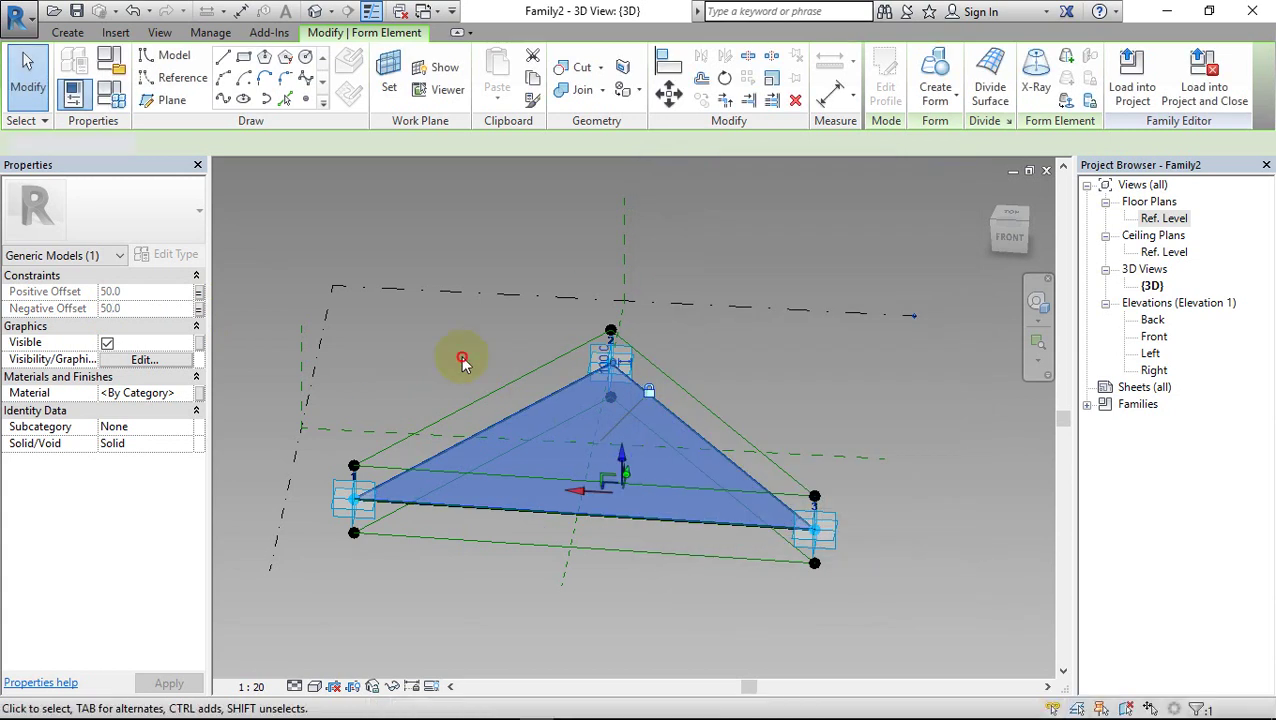
{"action": "left_click", "coordinate": [413, 356]}
{"action": "middle_click_drag", "start_coordinate": [413, 356], "coordinate": [467, 365], "text": "shift"}
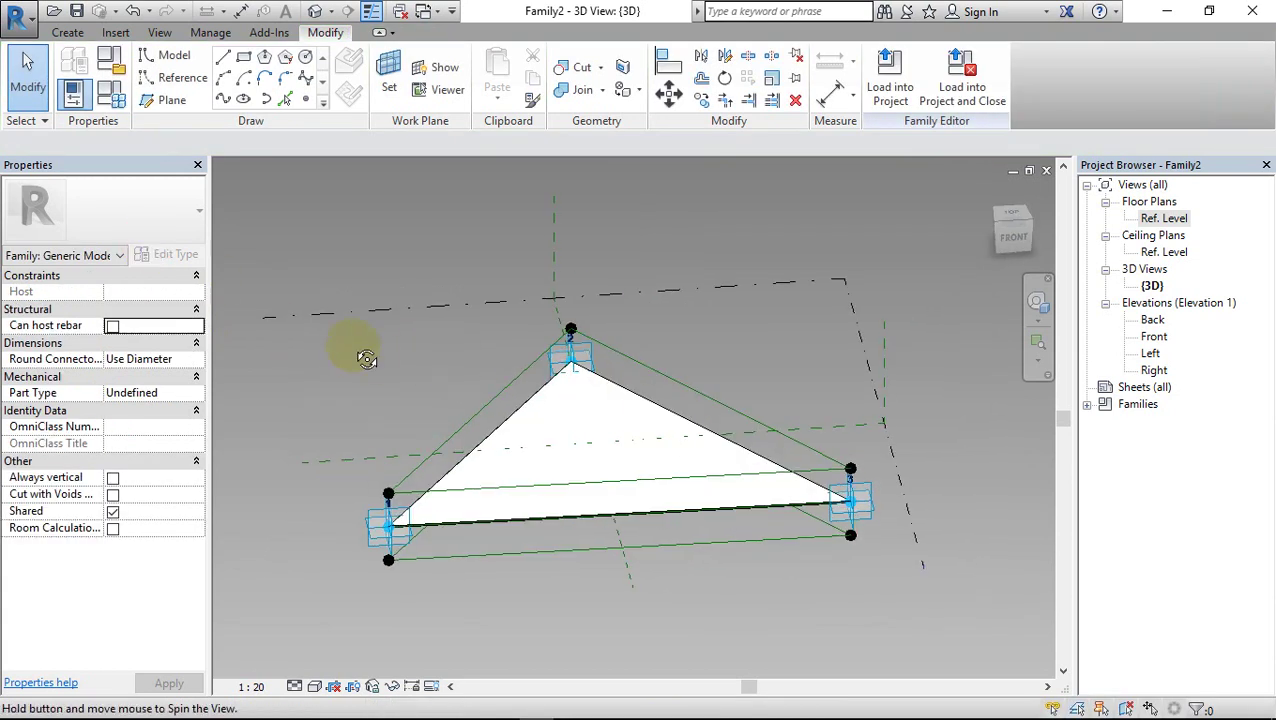
Place reference points at the midpoints of the triangle's three edges
{"action": "middle_click_drag", "start_coordinate": [365, 347], "coordinate": [299, 328], "text": "shift"}
{"action": "left_click", "coordinate": [305, 99]}
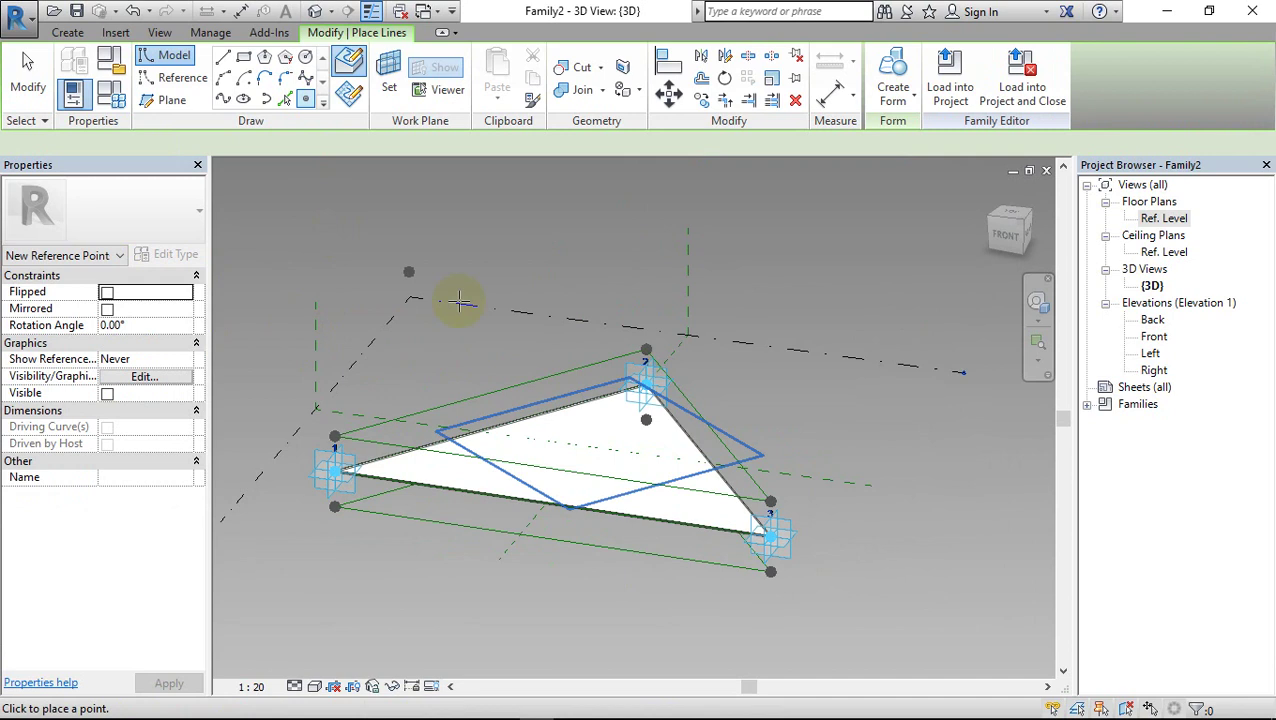
{"action": "left_click", "coordinate": [491, 395]}
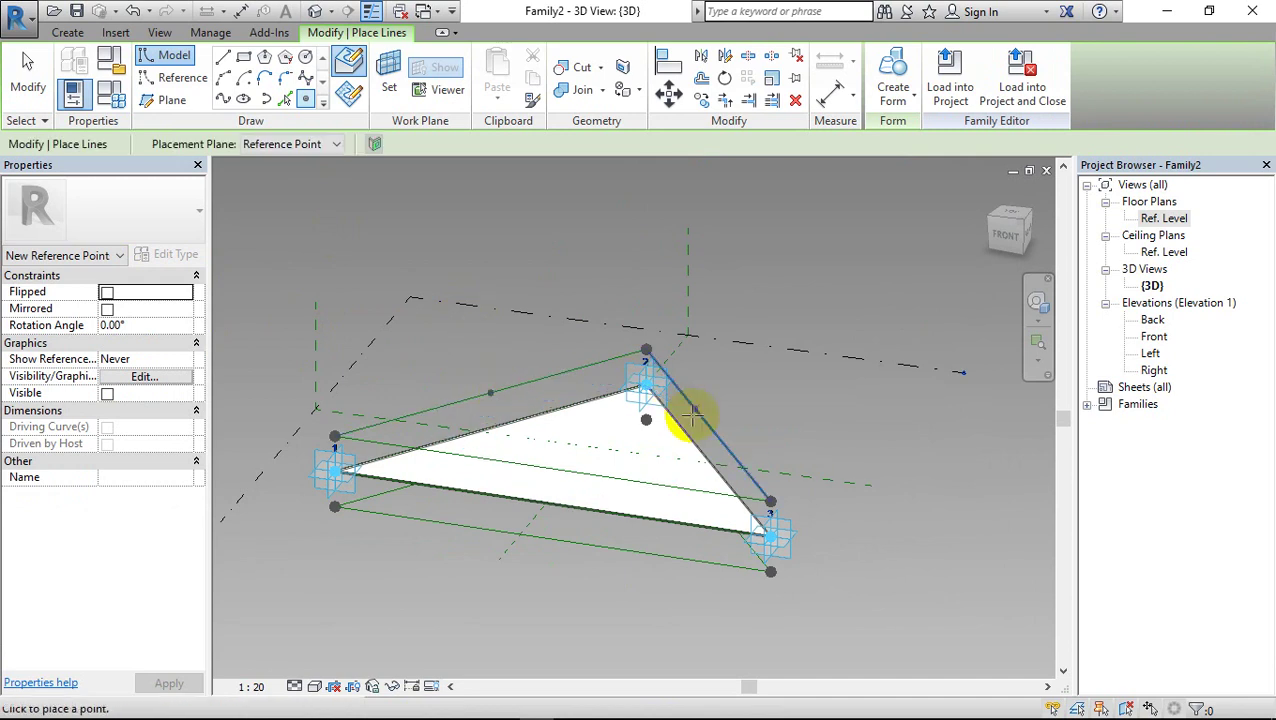
{"action": "left_click", "coordinate": [709, 425]}
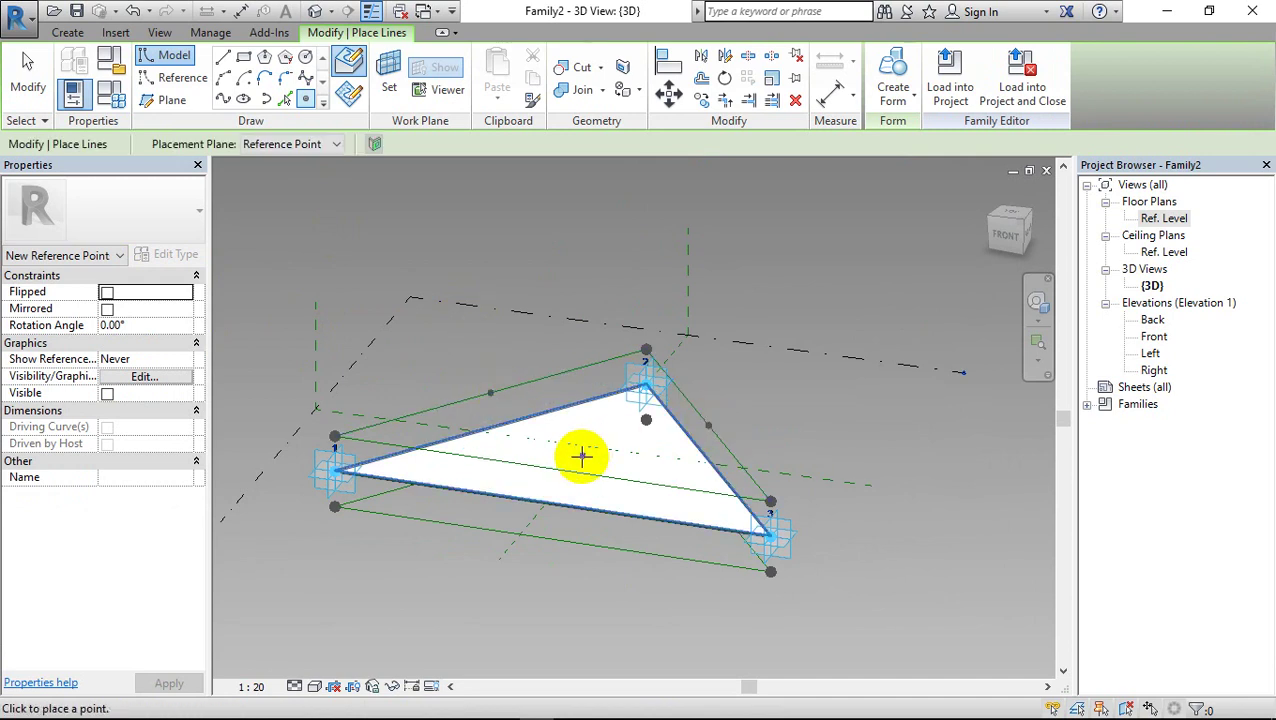
{"action": "left_click", "coordinate": [555, 468]}
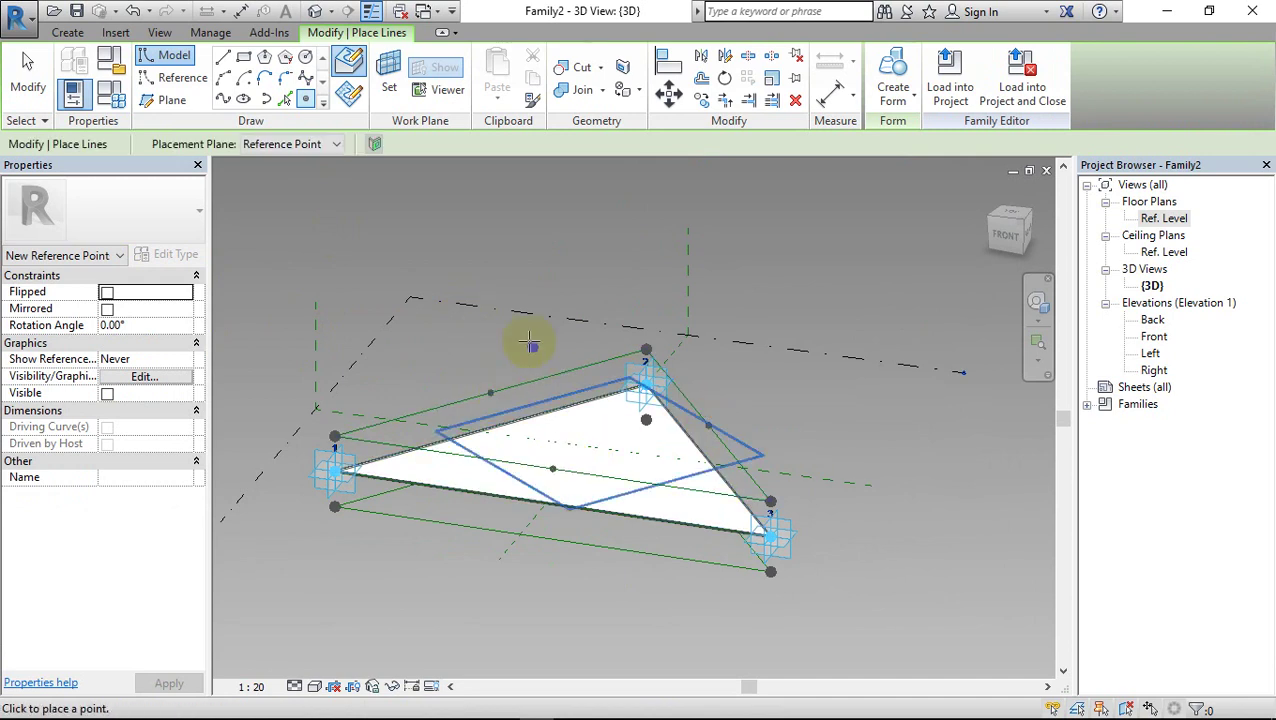
{"action": "key", "text": "Escape"}
{"action": "key", "text": "Escape"}
Draw a reference line from the lower-left corner to the opposite edge midpoint
{"action": "middle_click_drag", "start_coordinate": [313, 441], "coordinate": [500, 597], "text": "shift"}
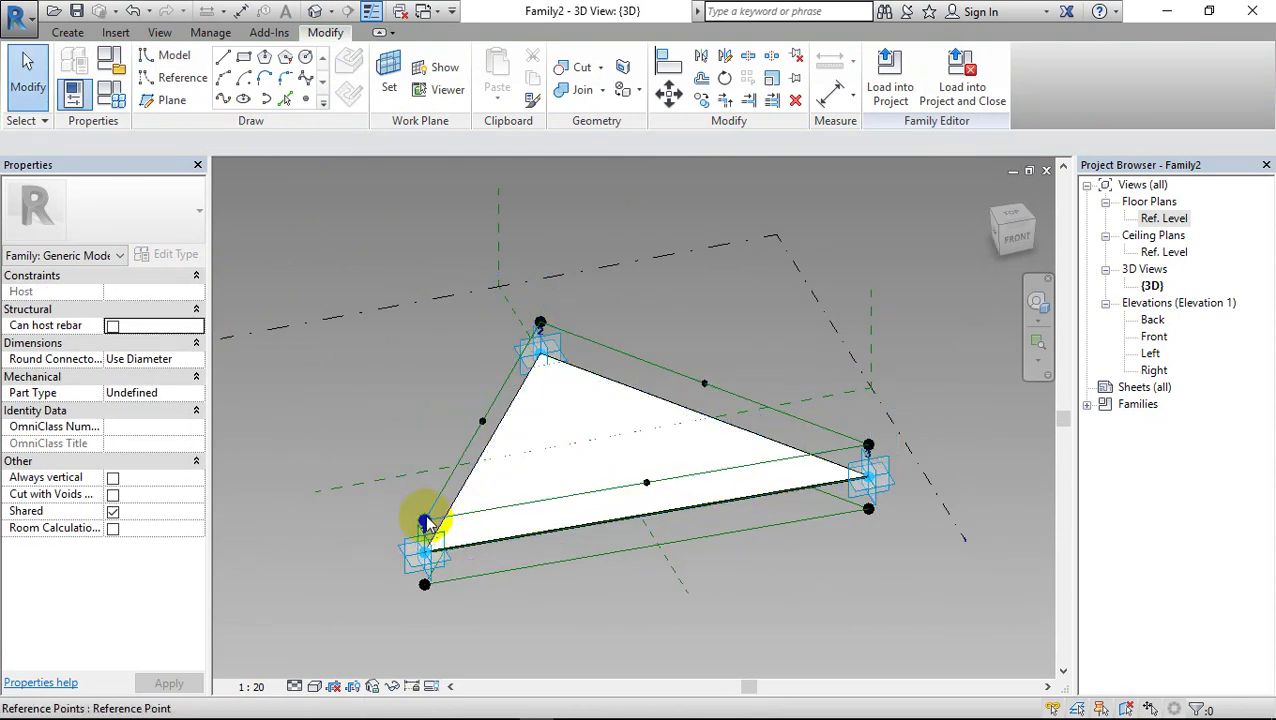
{"action": "left_click", "coordinate": [425, 522]}
{"action": "left_click", "coordinate": [705, 384], "text": "ctrl"}
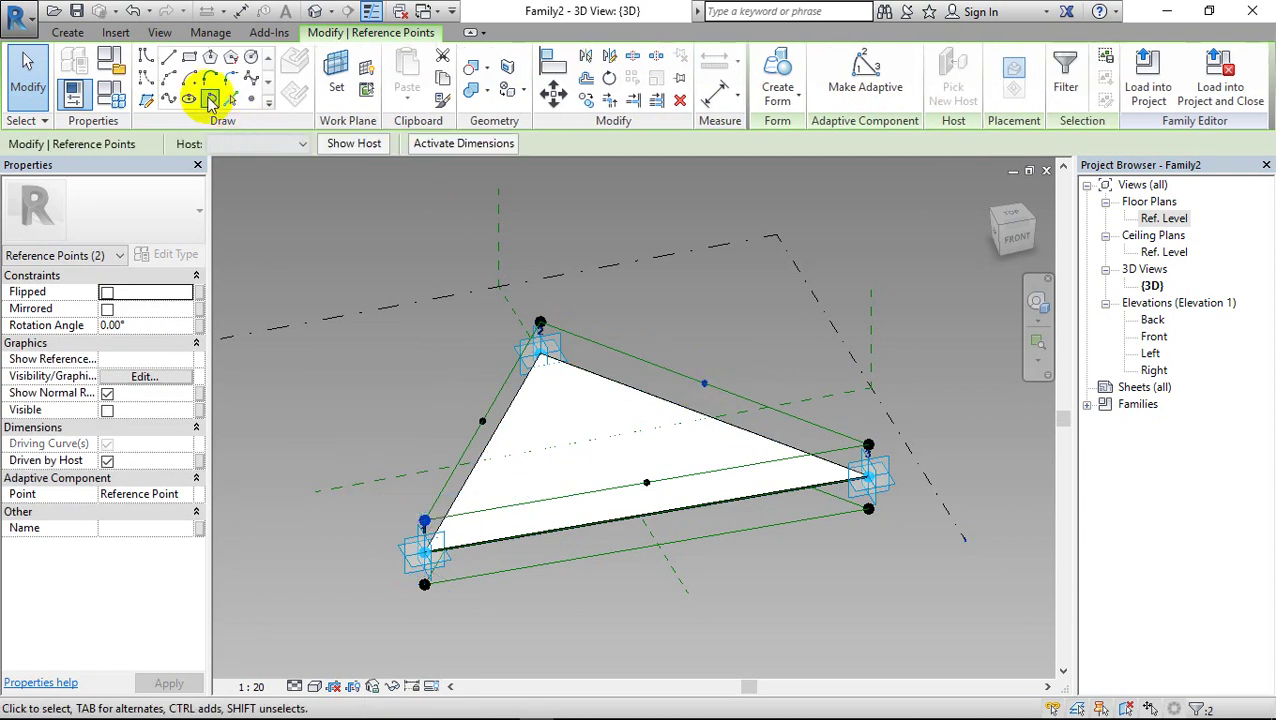
{"action": "left_click", "coordinate": [167, 99]}
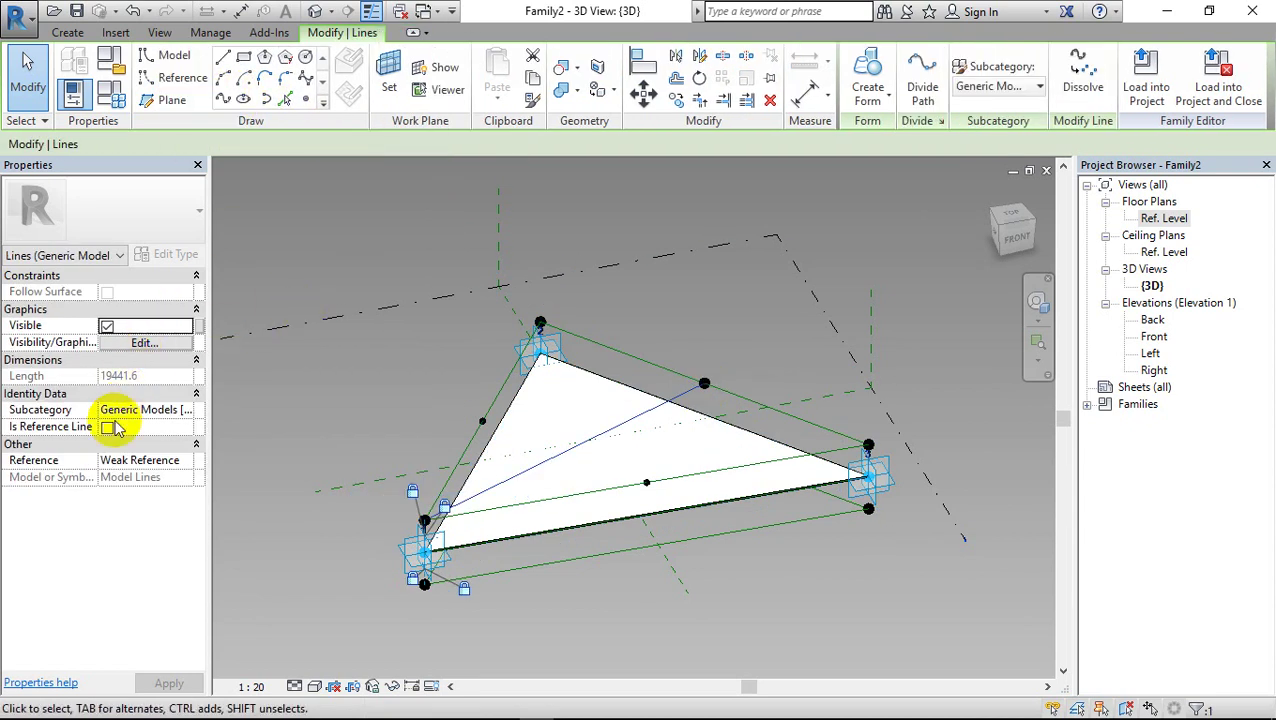
{"action": "left_click", "coordinate": [107, 427]}
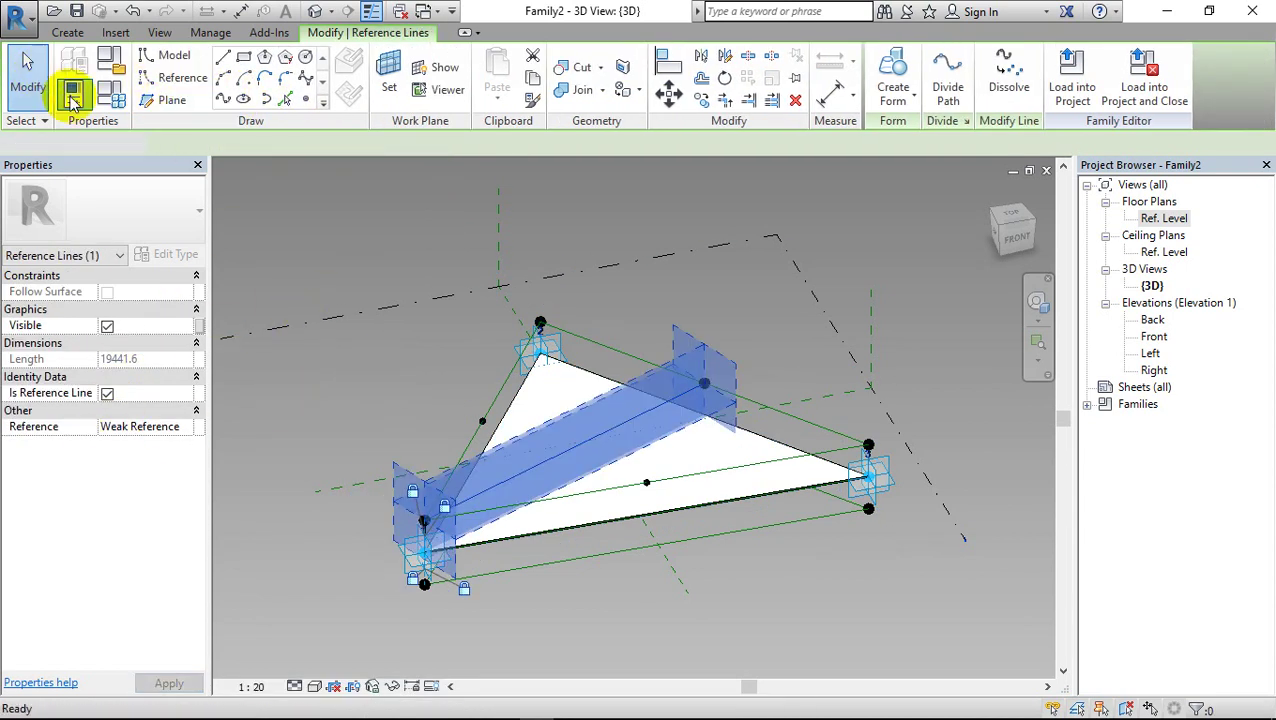
{"action": "key", "text": "Escape"}
Draw a reference line from the top corner to the lower edge's midpoint
{"action": "left_click", "coordinate": [543, 318]}
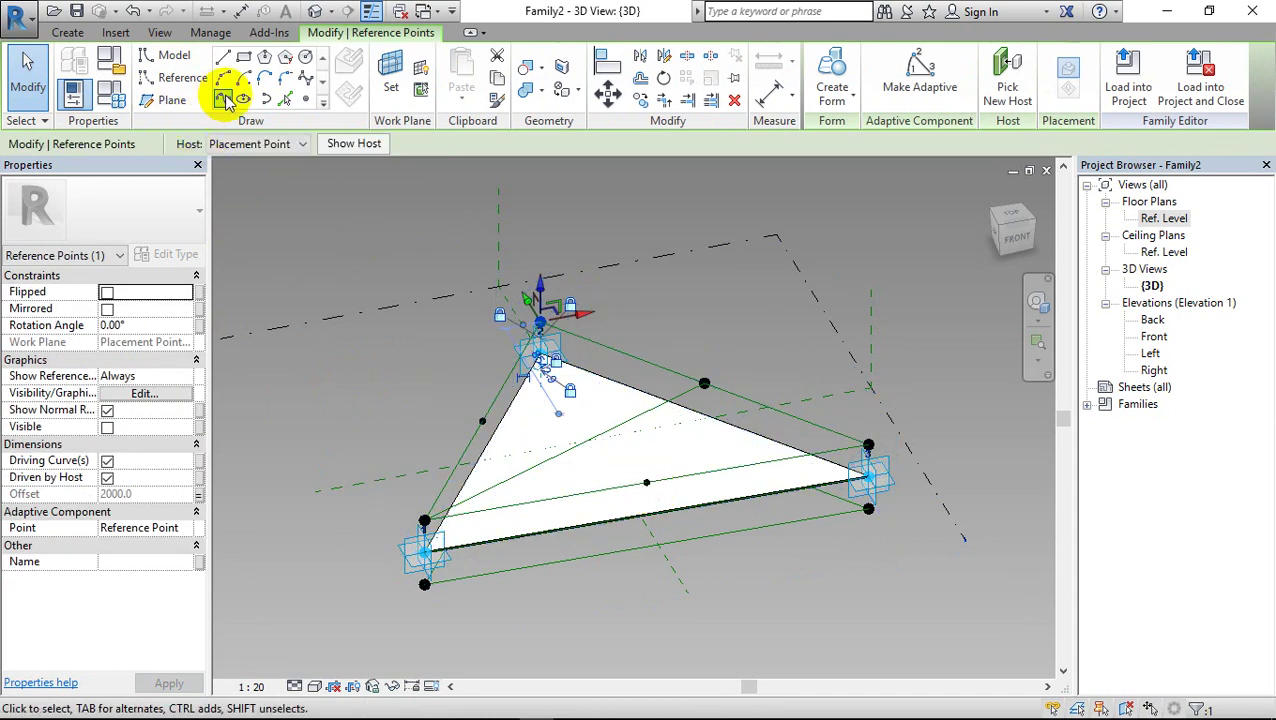
{"action": "left_click", "coordinate": [223, 98]}
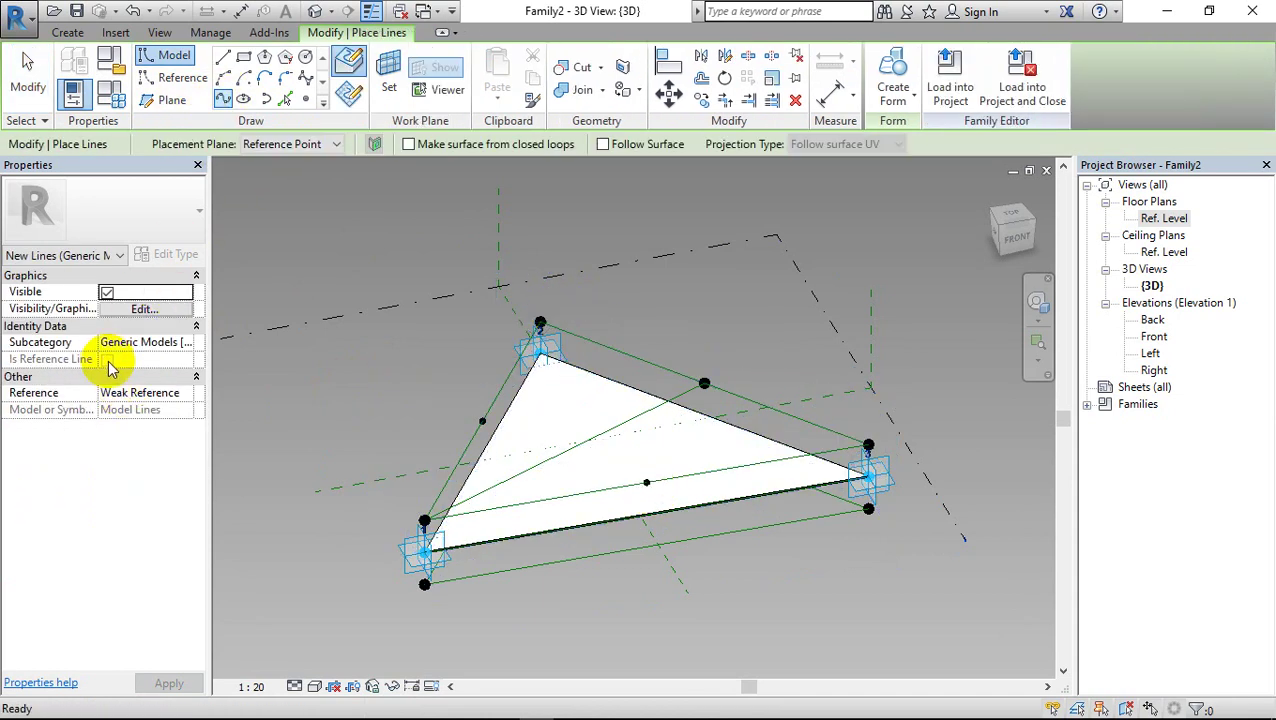
{"action": "left_click", "coordinate": [223, 106]}
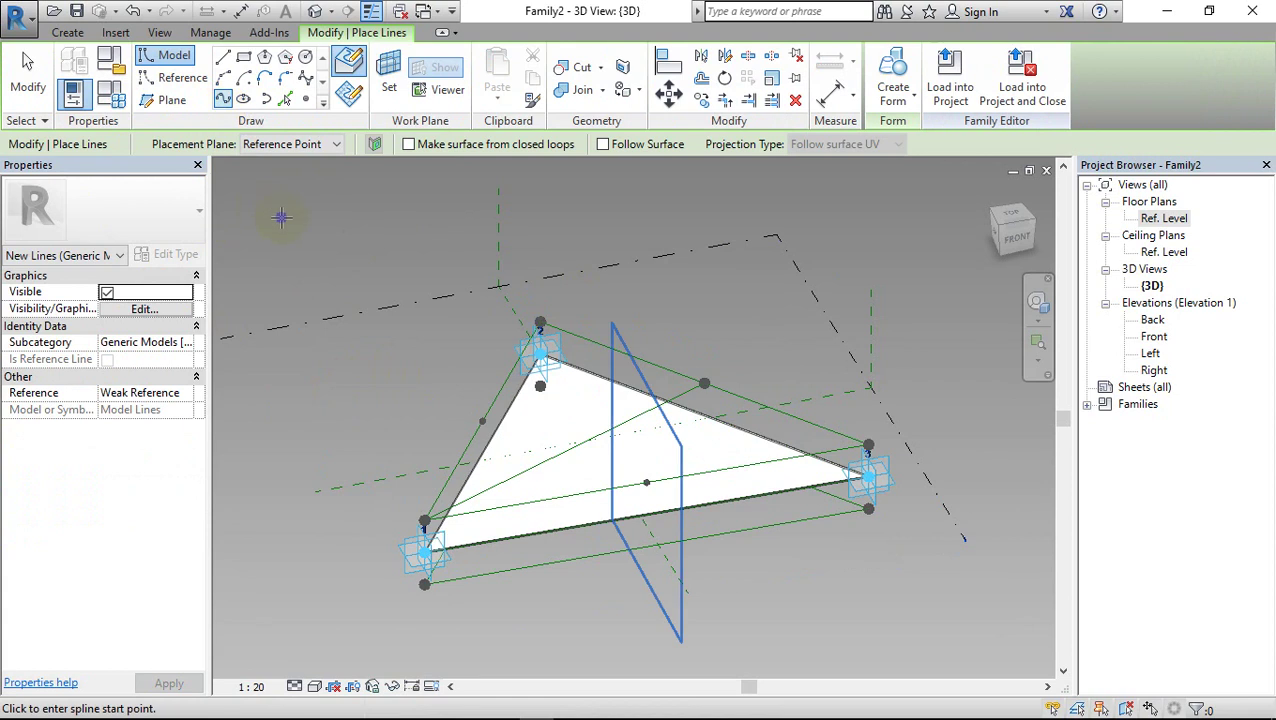
{"action": "key", "text": "Escape"}
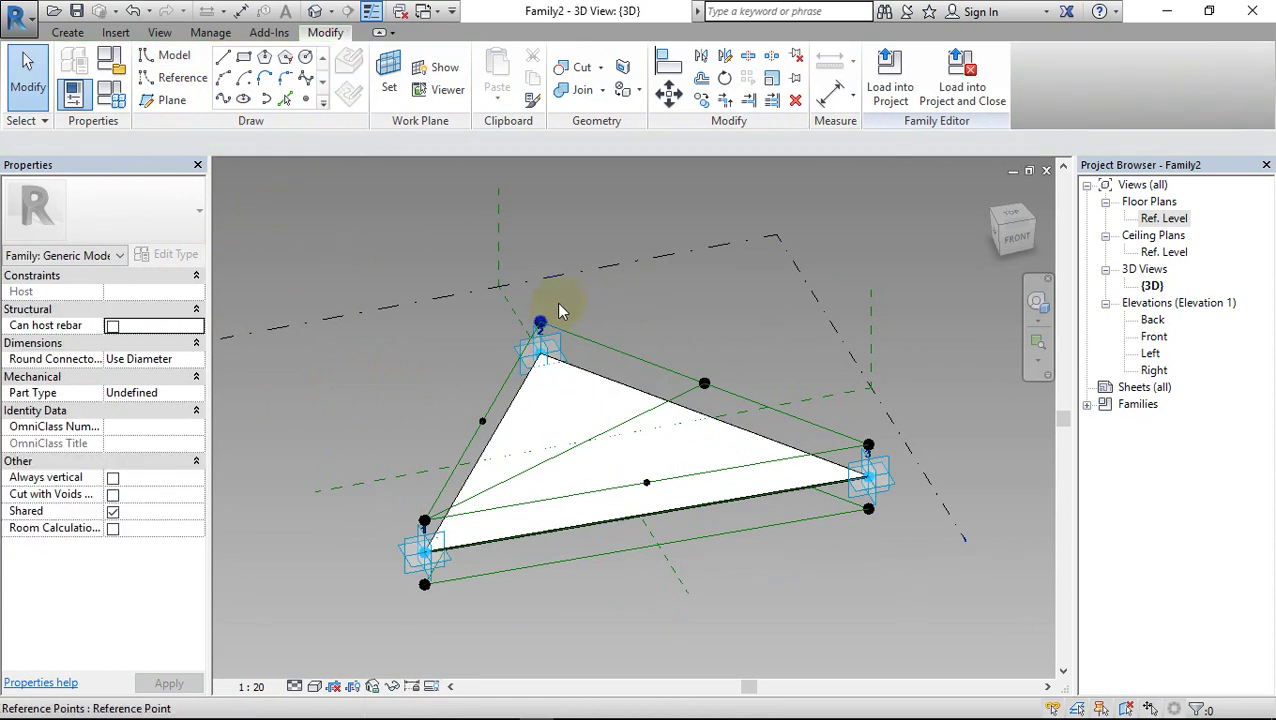
{"action": "left_click", "coordinate": [549, 312]}
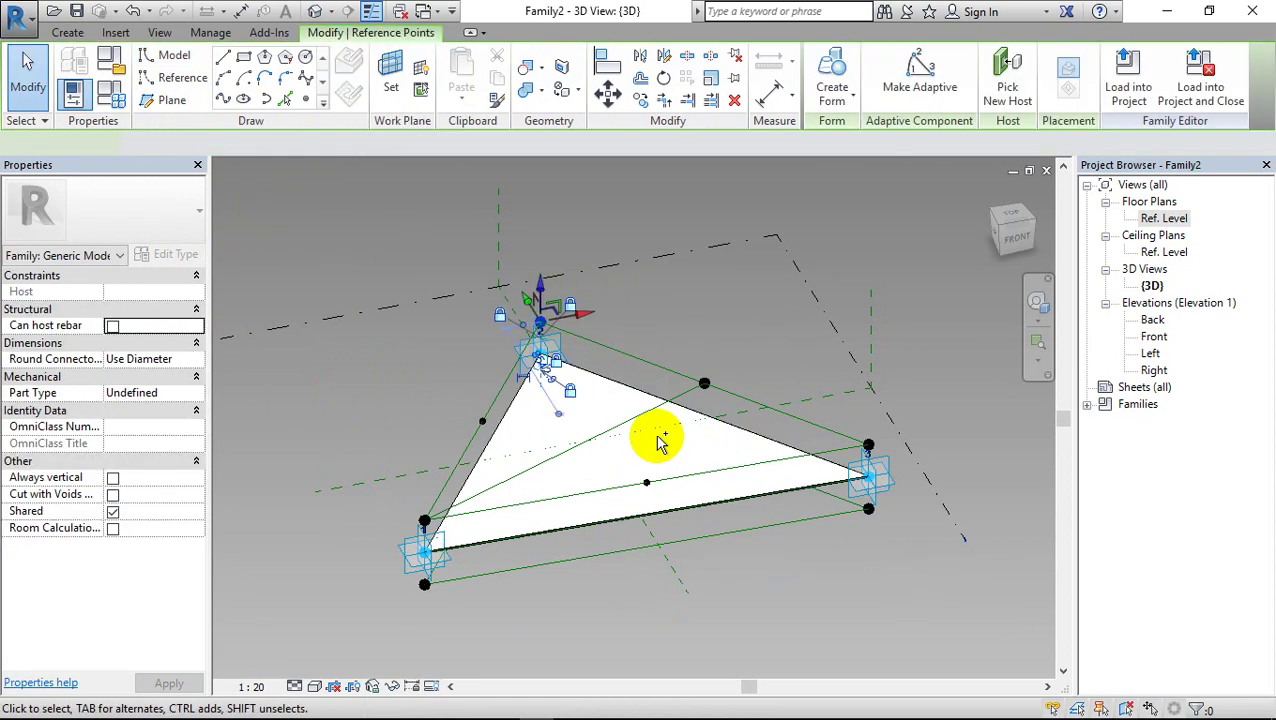
{"action": "left_click", "coordinate": [647, 485], "text": "ctrl"}
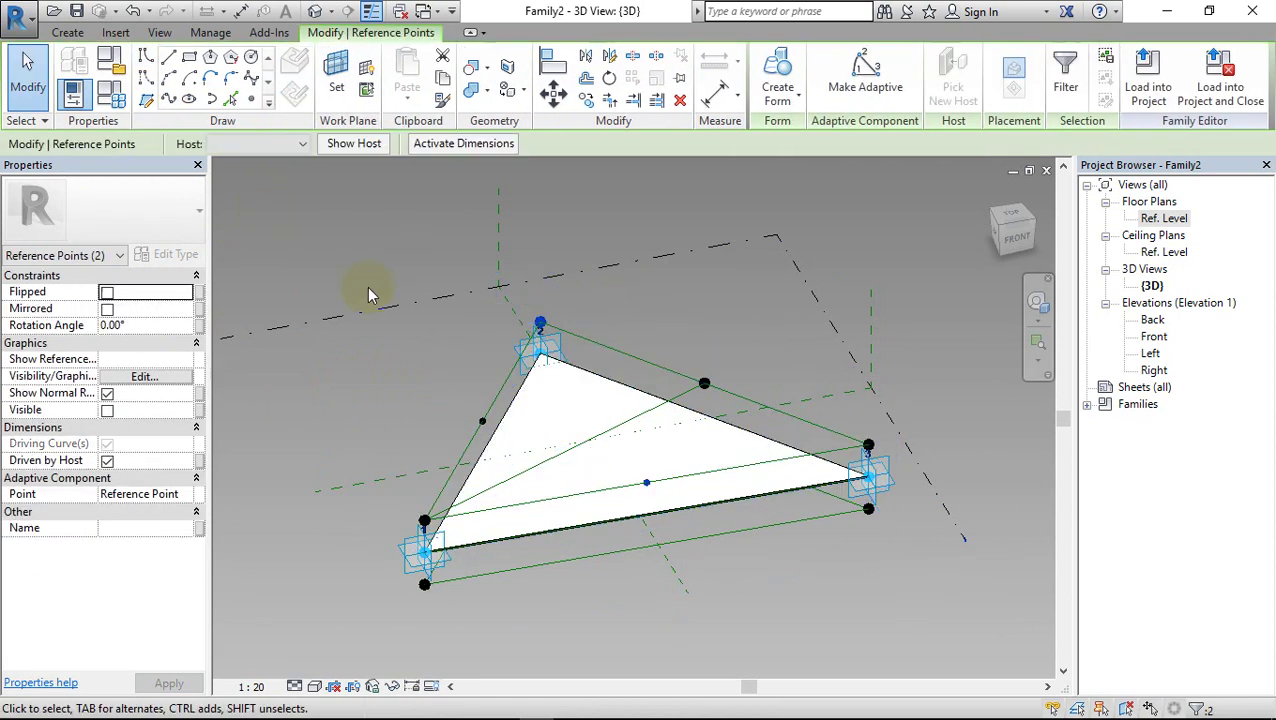
{"action": "left_click", "coordinate": [178, 94]}
{"action": "left_click", "coordinate": [107, 427]}
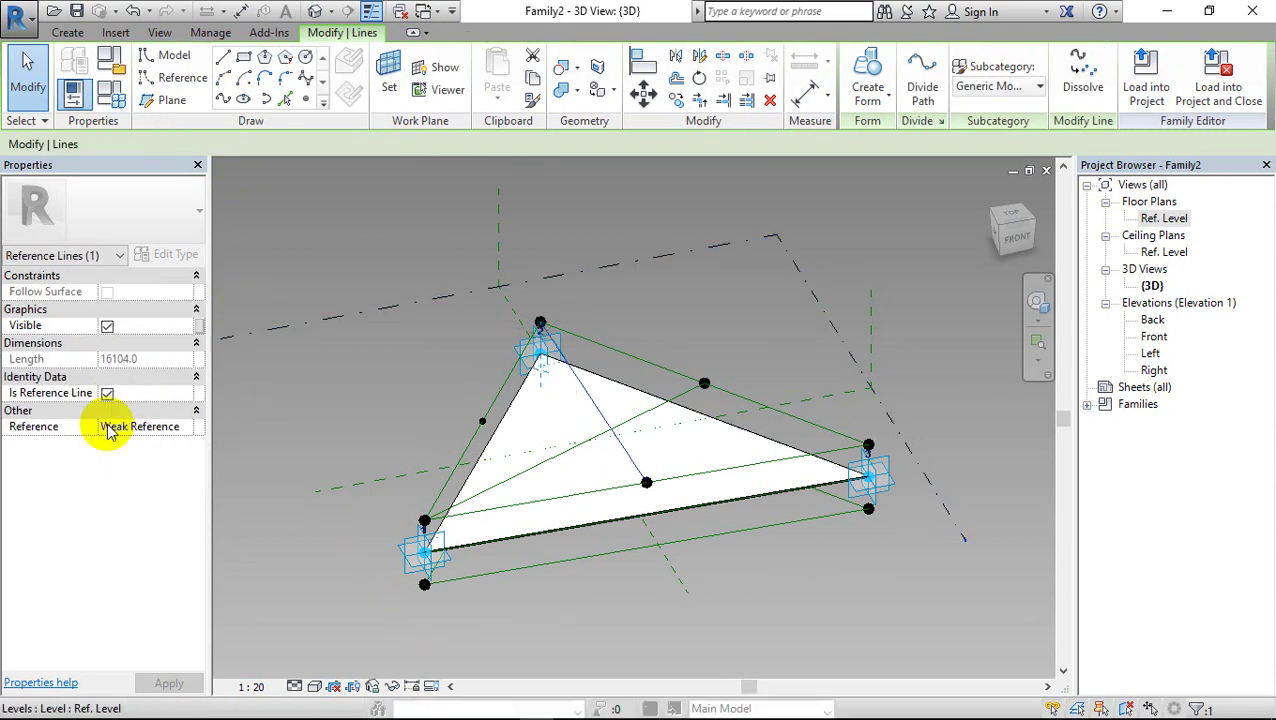
{"action": "left_click", "coordinate": [321, 403]}
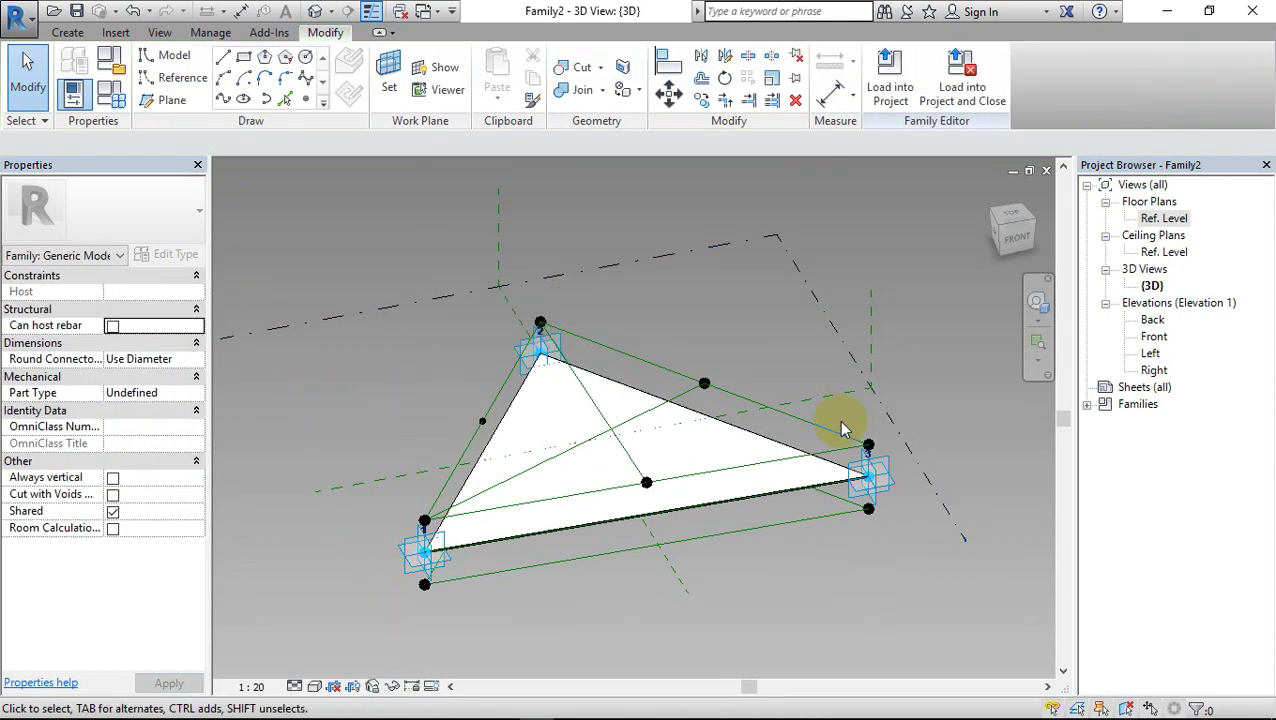
Draw a line from the left edge's midpoint to corner point 3
{"action": "left_click", "coordinate": [868, 445]}
{"action": "left_click", "coordinate": [484, 422]}
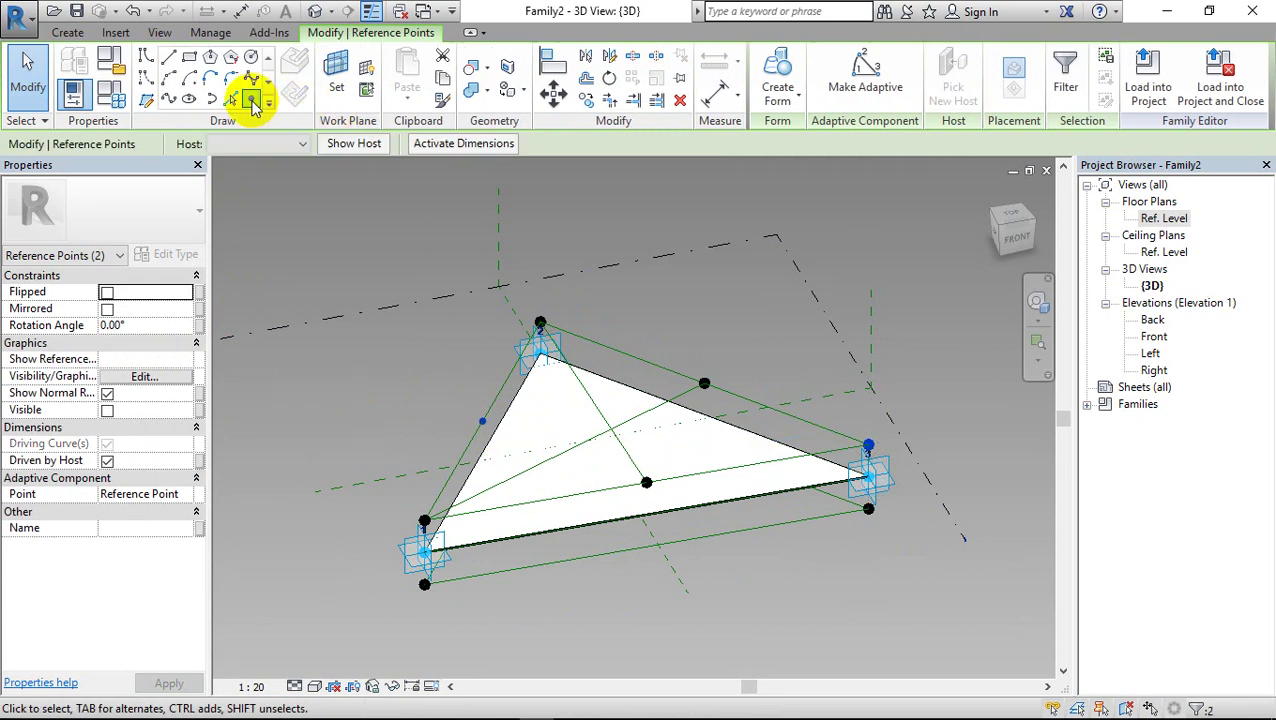
{"action": "left_click", "coordinate": [247, 327]}
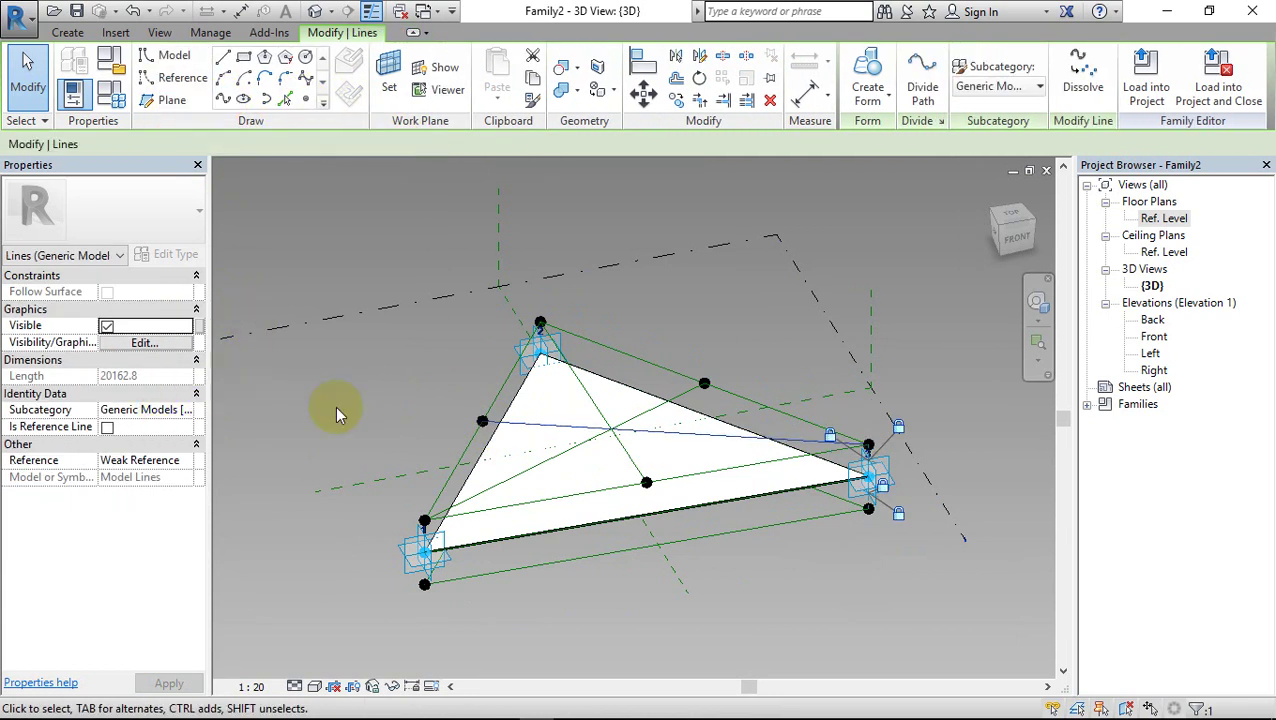
{"action": "left_click", "coordinate": [430, 369]}
{"action": "left_click", "coordinate": [562, 316]}
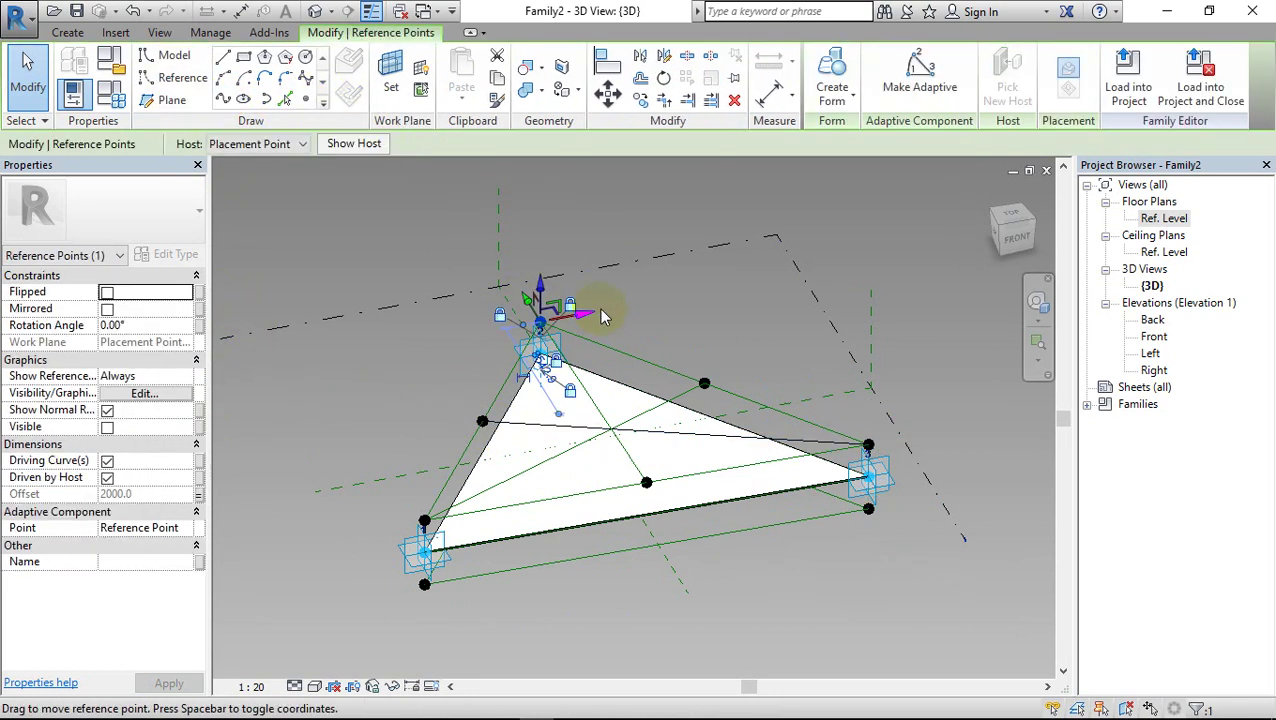
{"action": "left_click", "coordinate": [600, 310]}
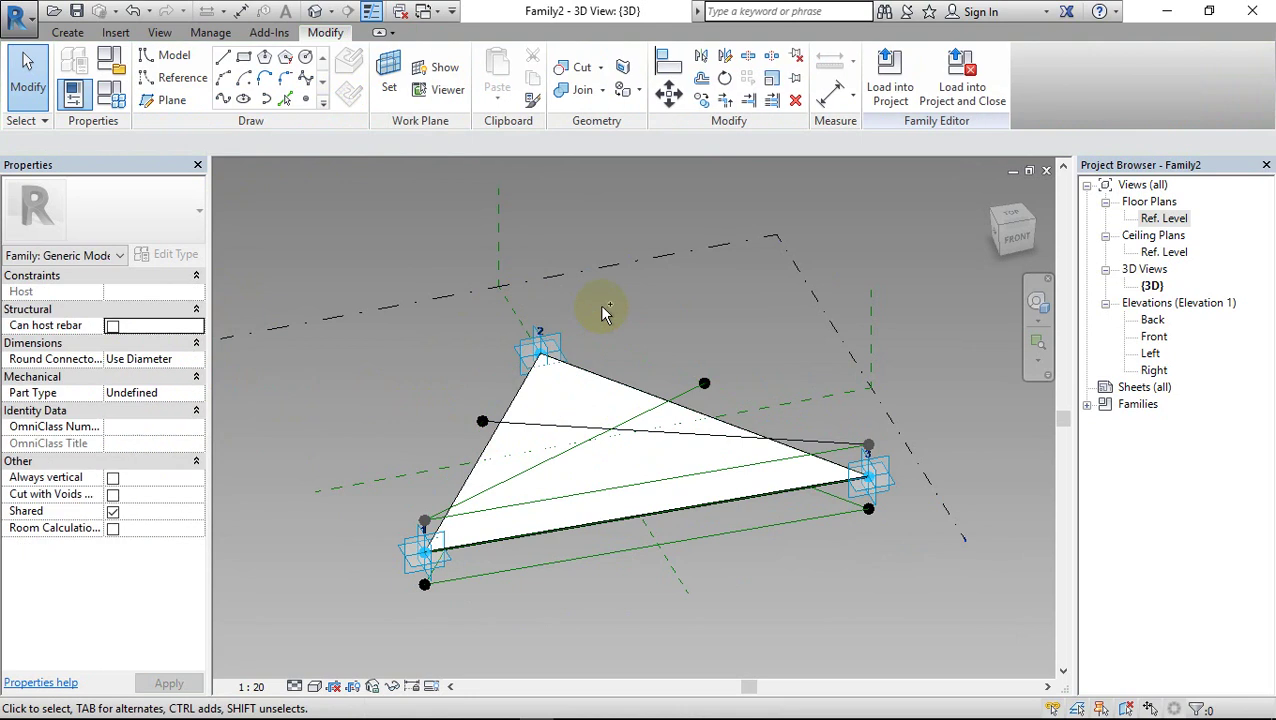
Make the line from the left midpoint to the corner a reference line
{"action": "mouse_move", "coordinate": [507, 607]}
{"action": "middle_mouse_down", "text": "shift"}
{"action": "mouse_move", "coordinate": [563, 634]}
{"action": "mouse_move", "coordinate": [460, 630]}
{"action": "middle_mouse_up", "text": "shift"}
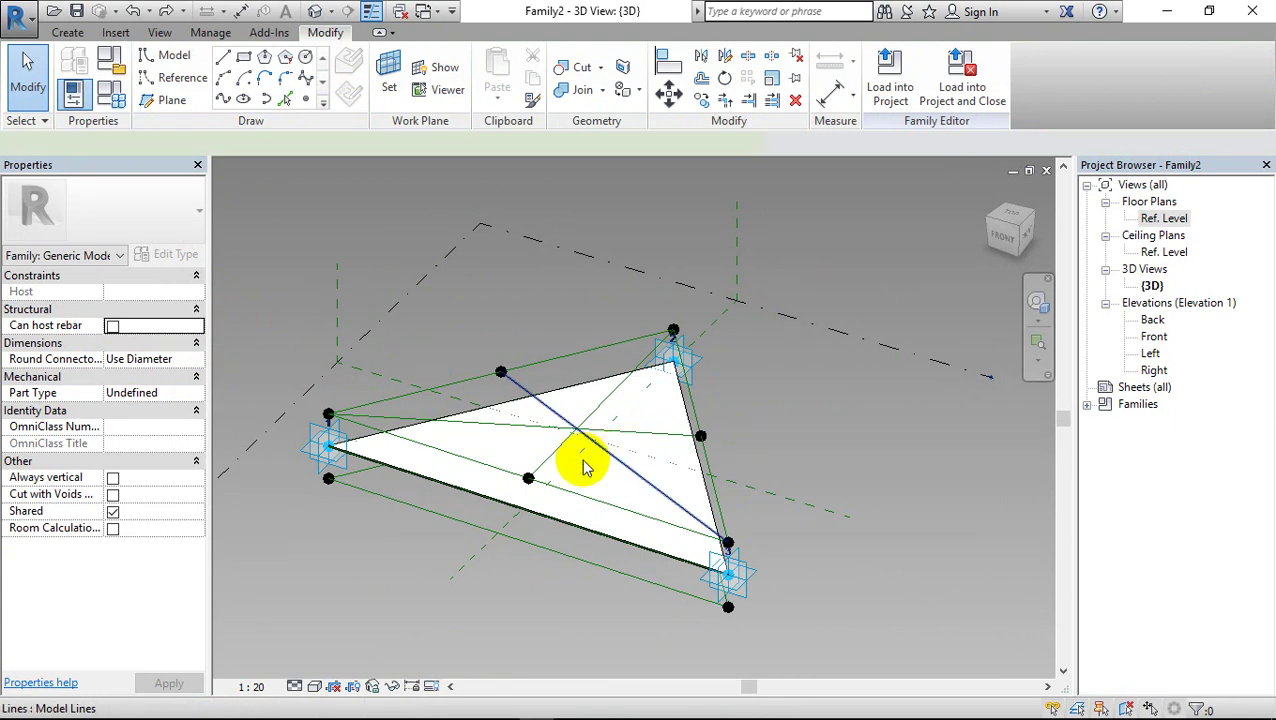
{"action": "left_click", "coordinate": [623, 457]}
{"action": "left_click", "coordinate": [108, 427]}
{"action": "left_click", "coordinate": [255, 292]}
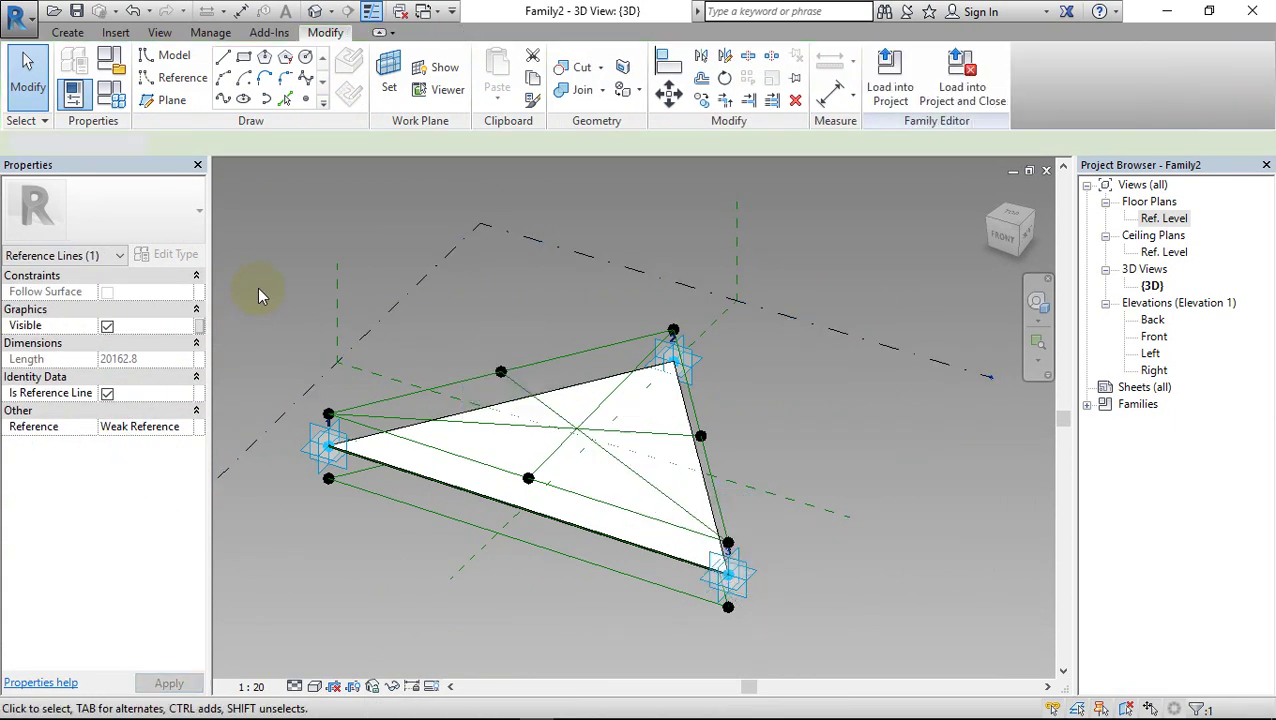
Place hosted reference points on the lower reference line and the right edge line
{"action": "middle_click_drag", "start_coordinate": [365, 568], "coordinate": [419, 354], "text": "shift"}
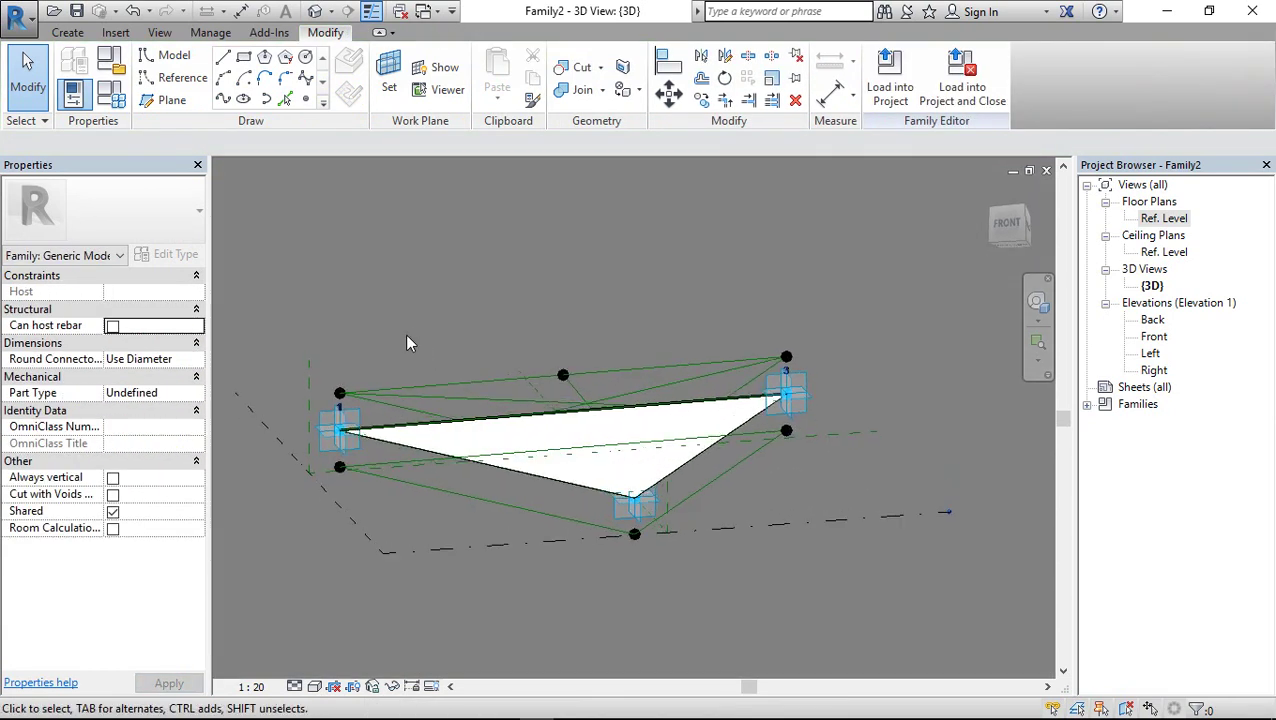
{"action": "left_click", "coordinate": [307, 98]}
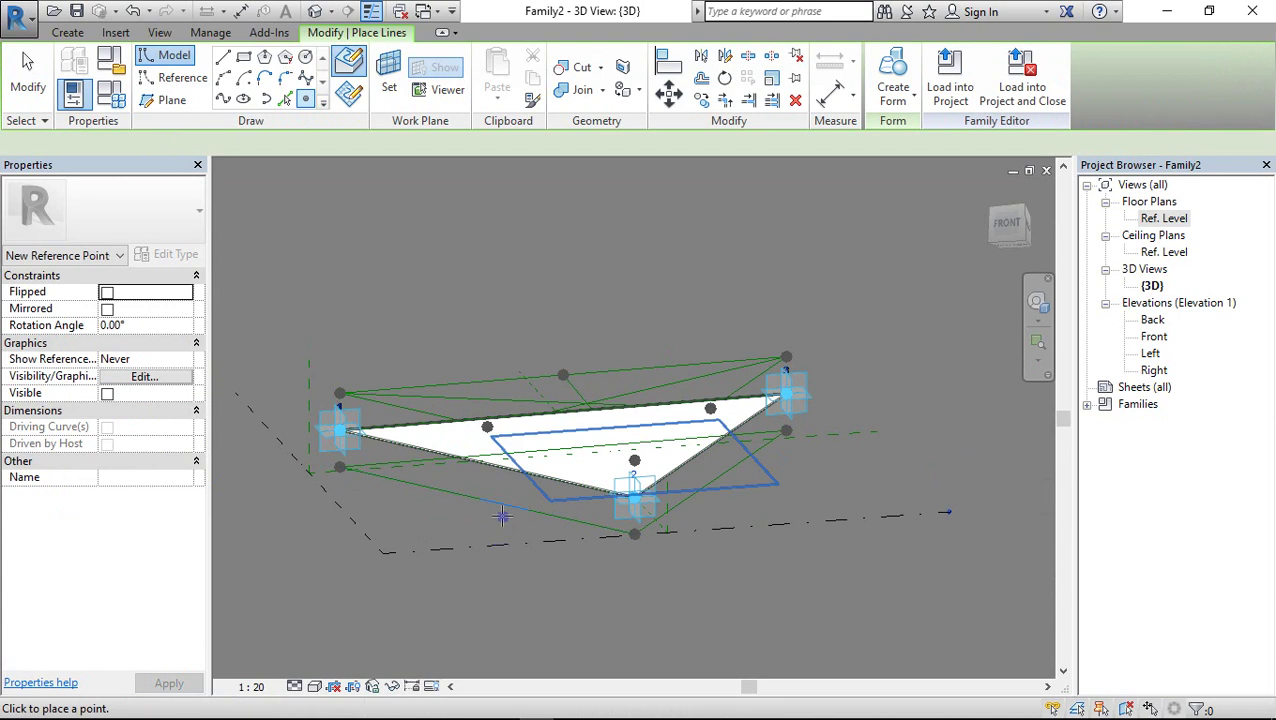
{"action": "left_click", "coordinate": [487, 500]}
{"action": "left_click", "coordinate": [541, 447]}
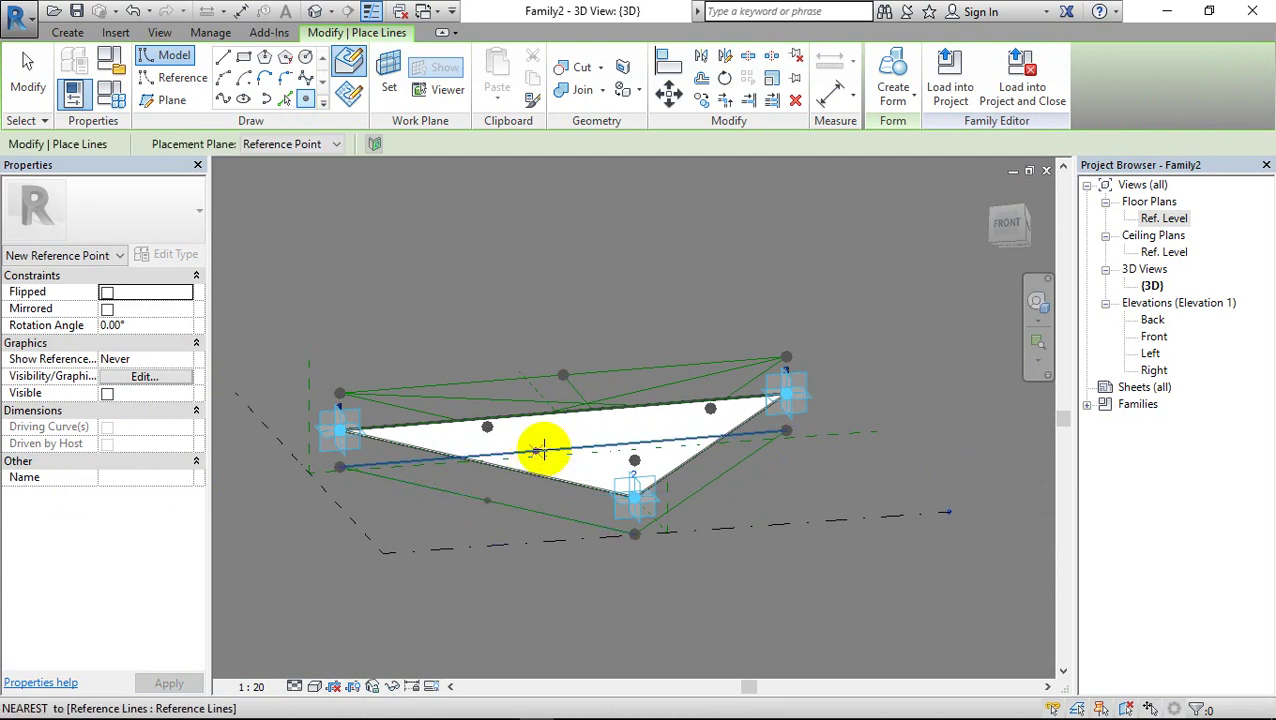
{"action": "left_click", "coordinate": [563, 449]}
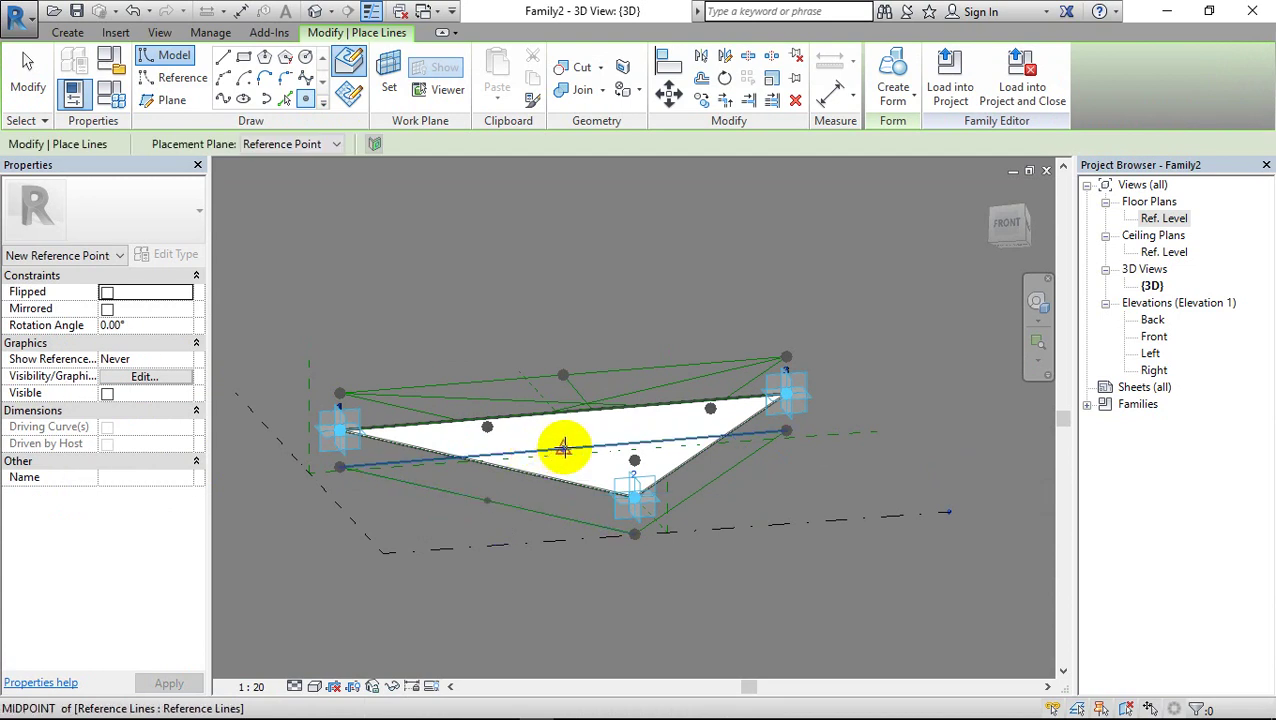
{"action": "left_click", "coordinate": [712, 483]}
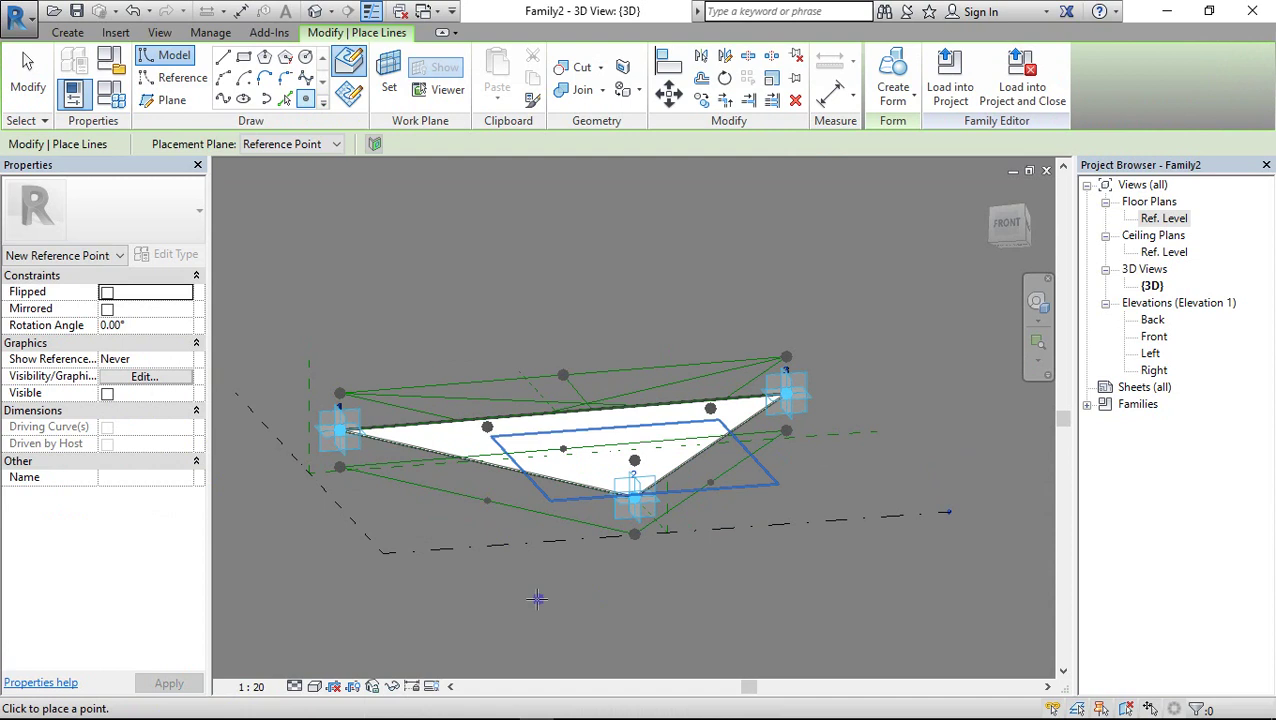
{"action": "left_click", "coordinate": [28, 75]}
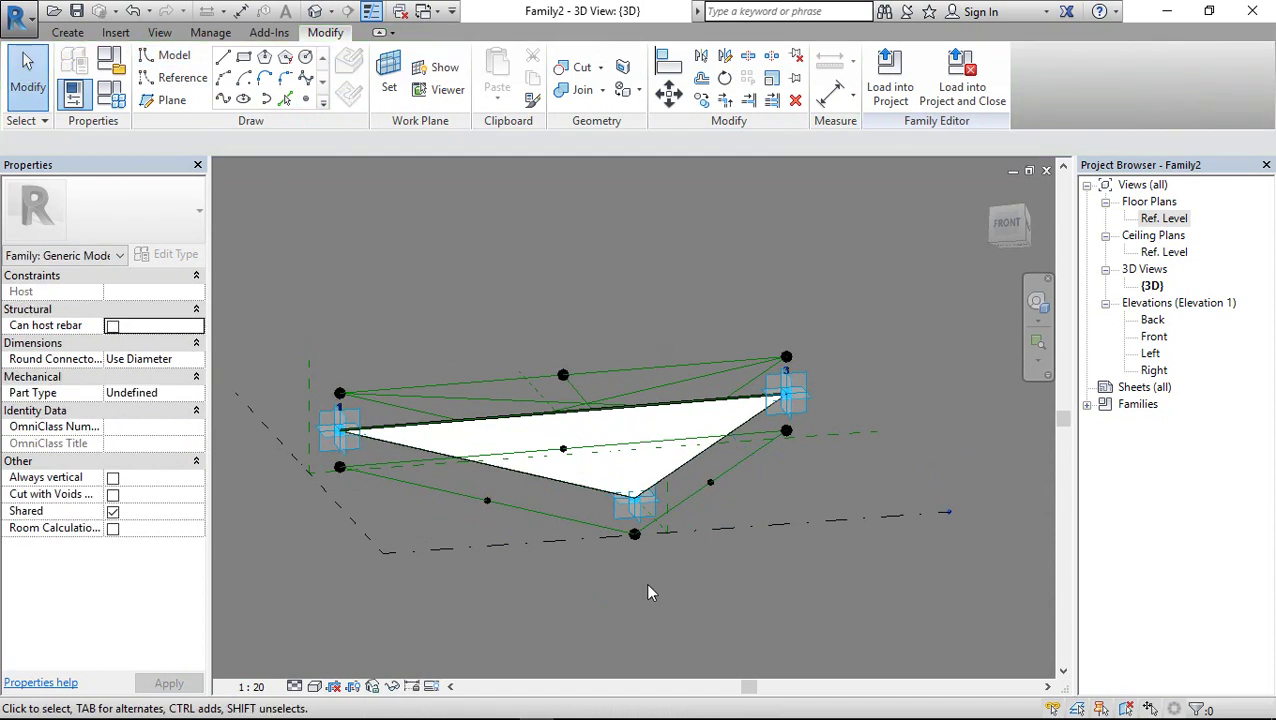
Create a reference line through the selected points near the triangle centre
{"action": "left_click", "coordinate": [636, 537]}
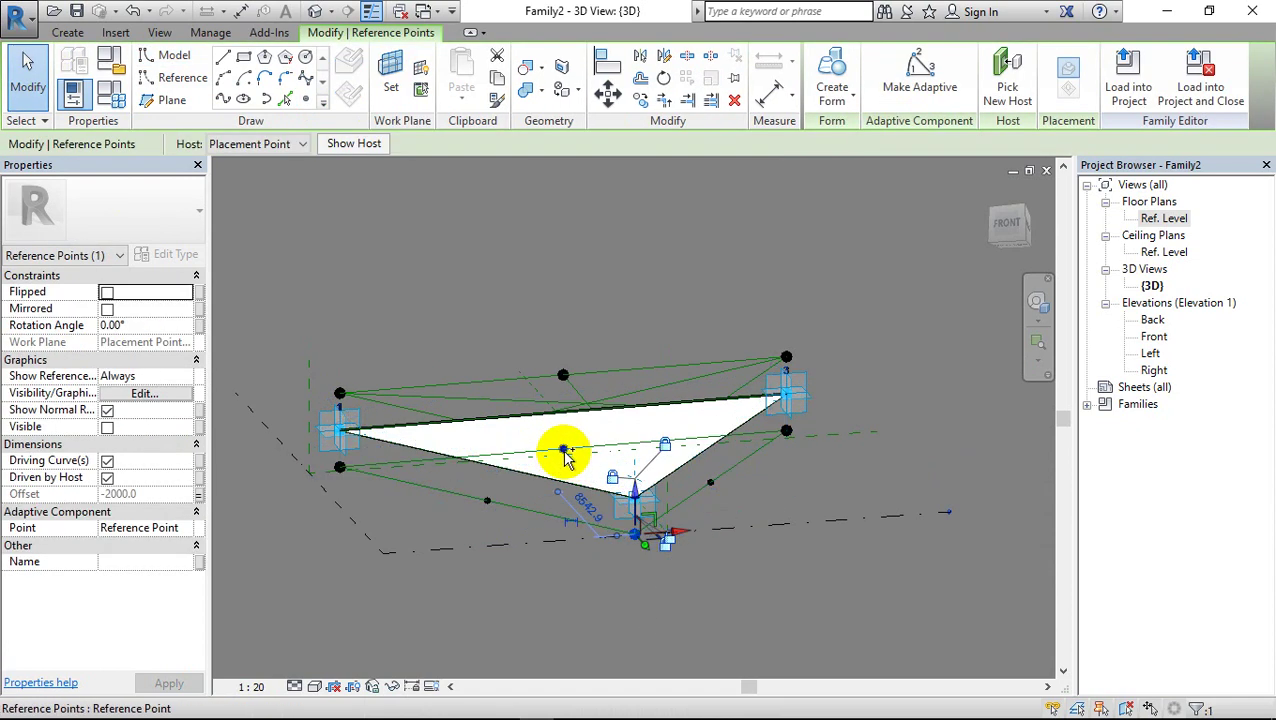
{"action": "left_click", "coordinate": [172, 97]}
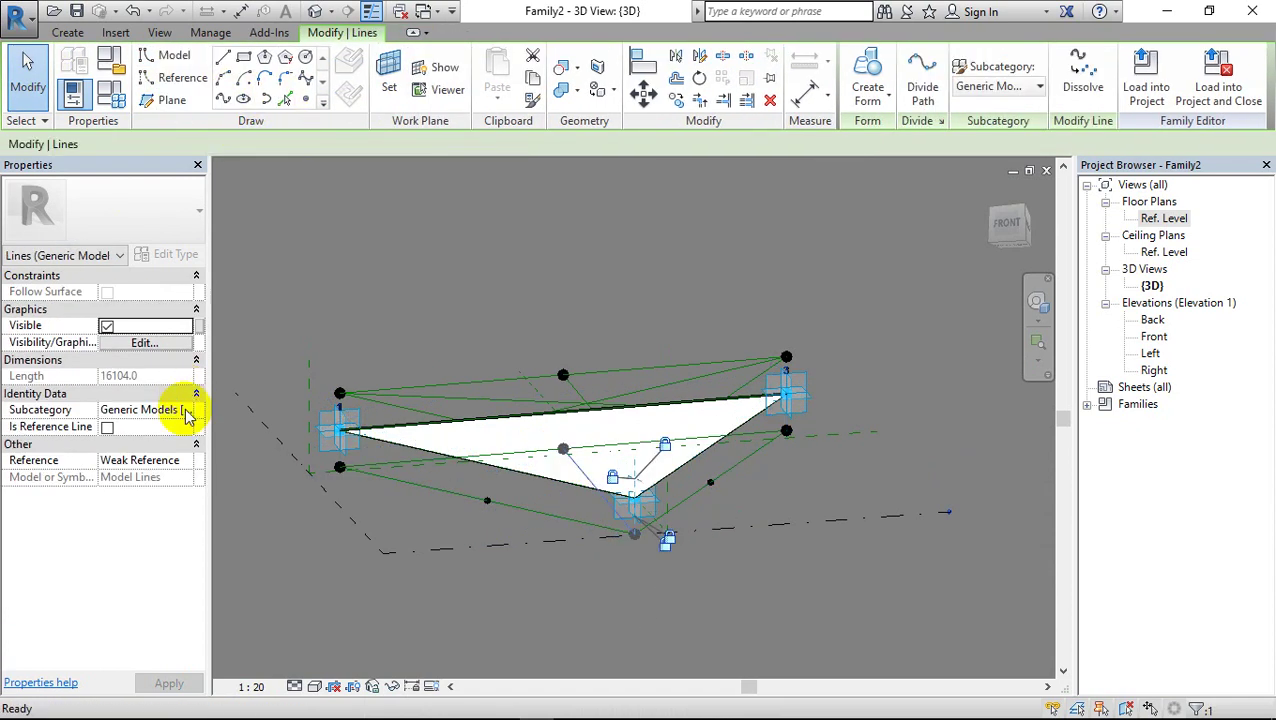
{"action": "left_click", "coordinate": [107, 427]}
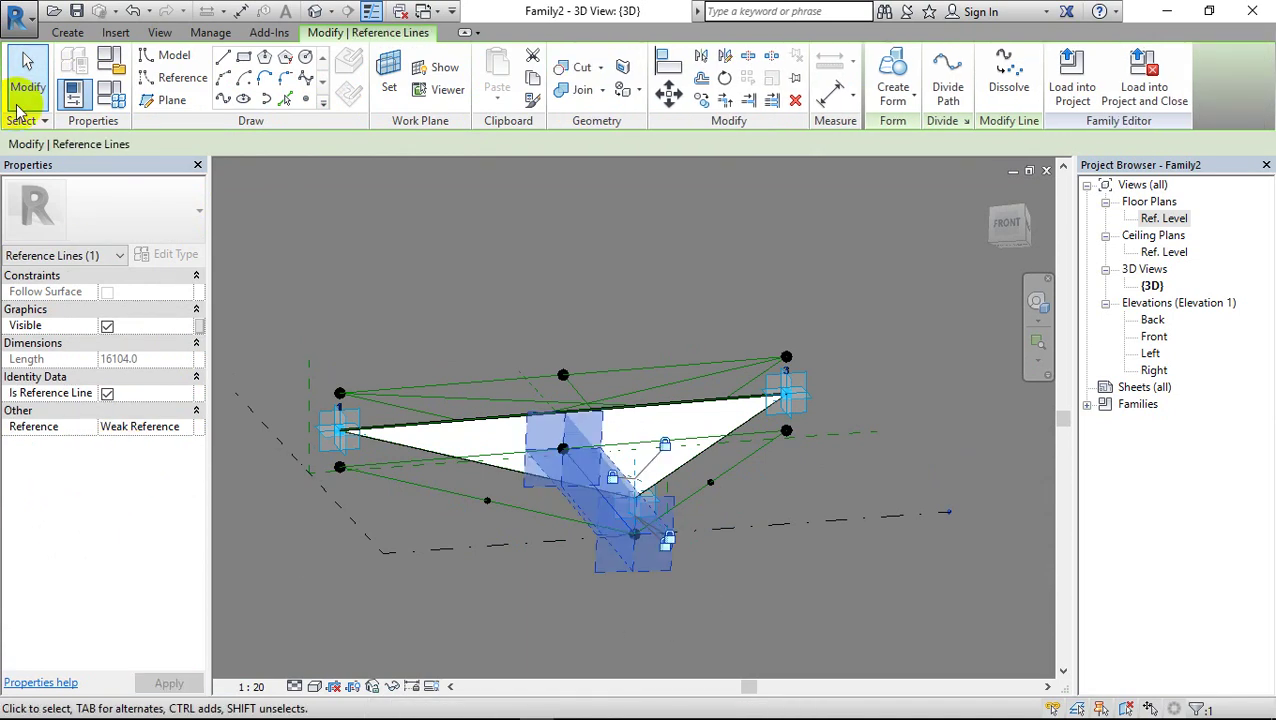
{"action": "left_click", "coordinate": [30, 66]}
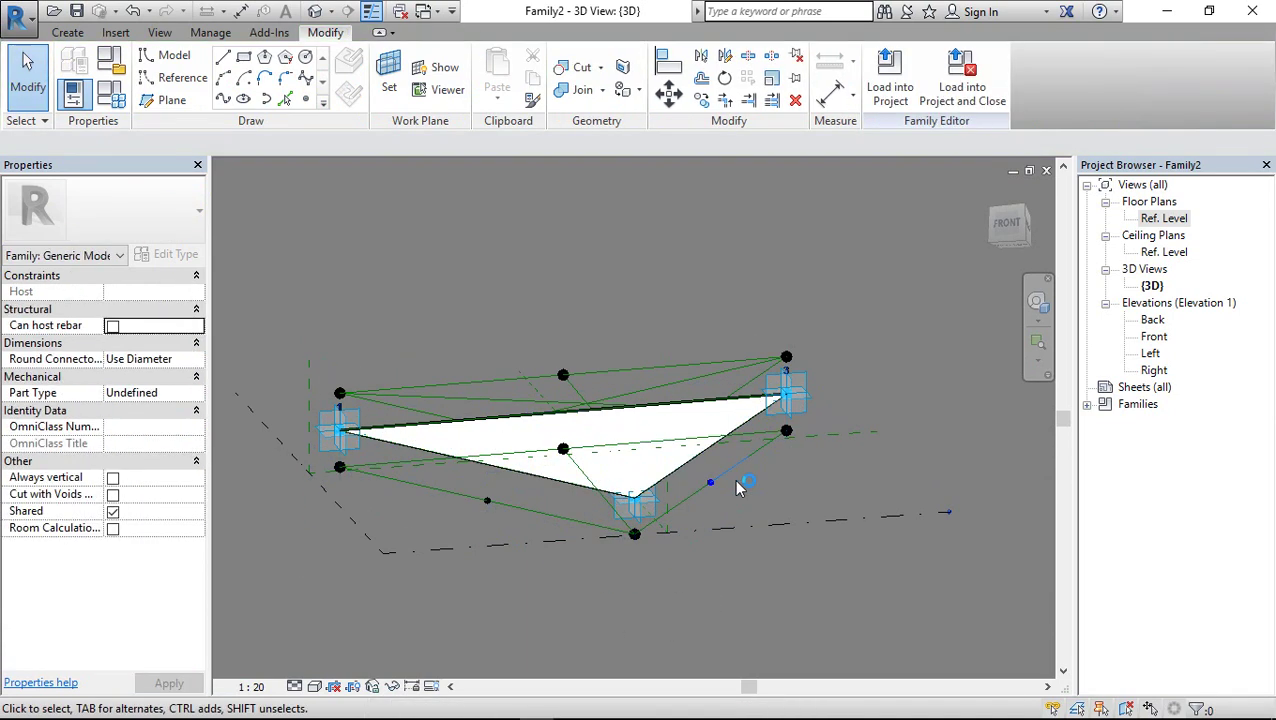
Add a reference line from the point below the right corner to the lower-left edge point
{"action": "left_click", "coordinate": [783, 445]}
{"action": "left_click", "coordinate": [487, 500], "text": "ctrl"}
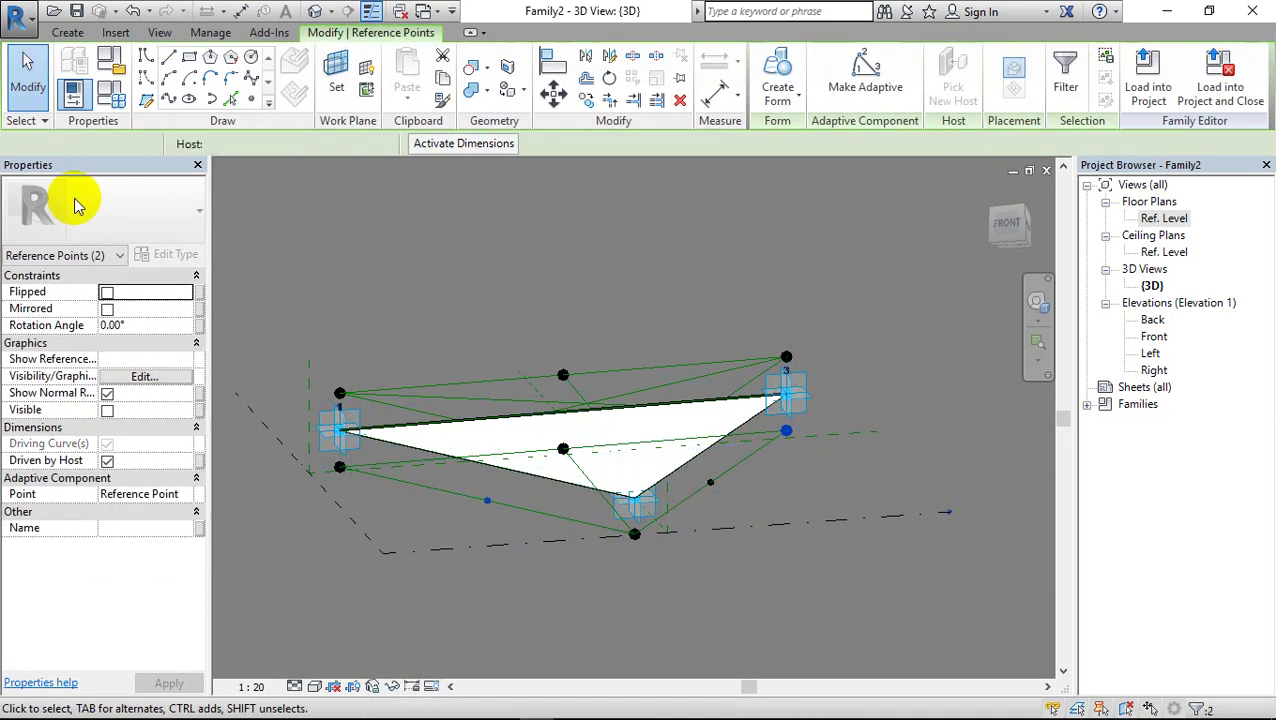
{"action": "left_click", "coordinate": [167, 100]}
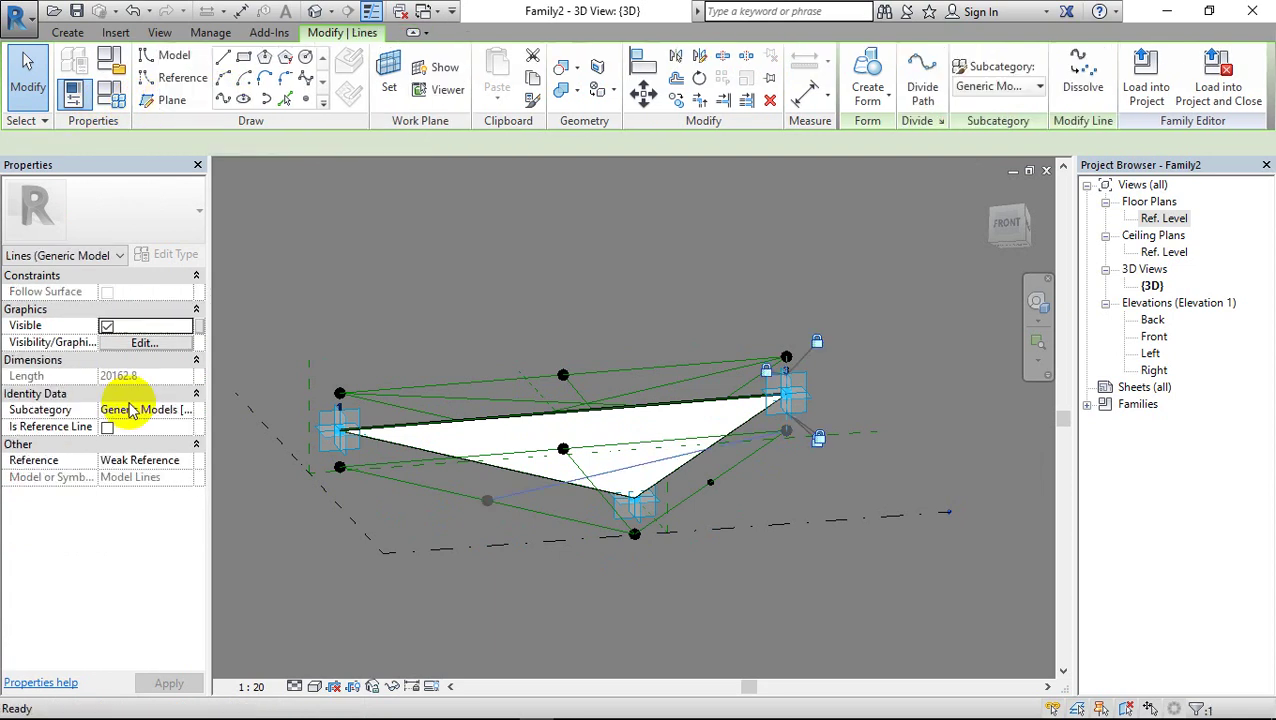
{"action": "left_click", "coordinate": [107, 427]}
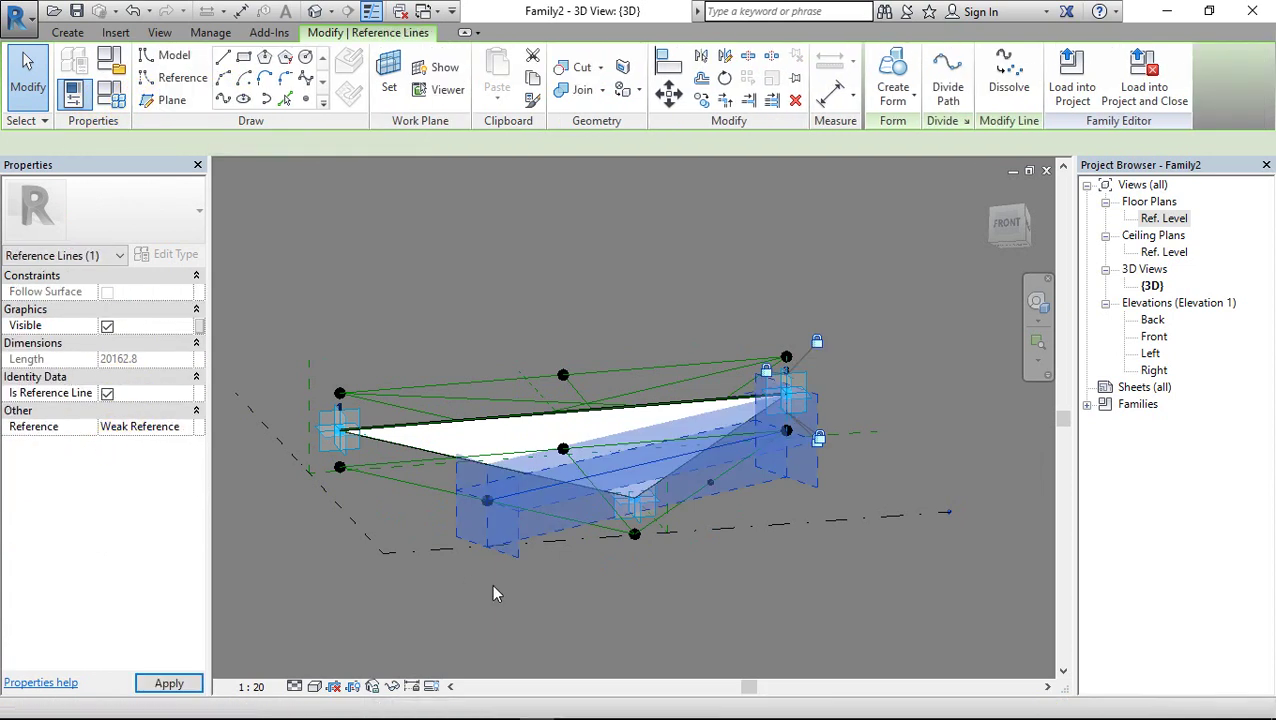
{"action": "left_click", "coordinate": [540, 617]}
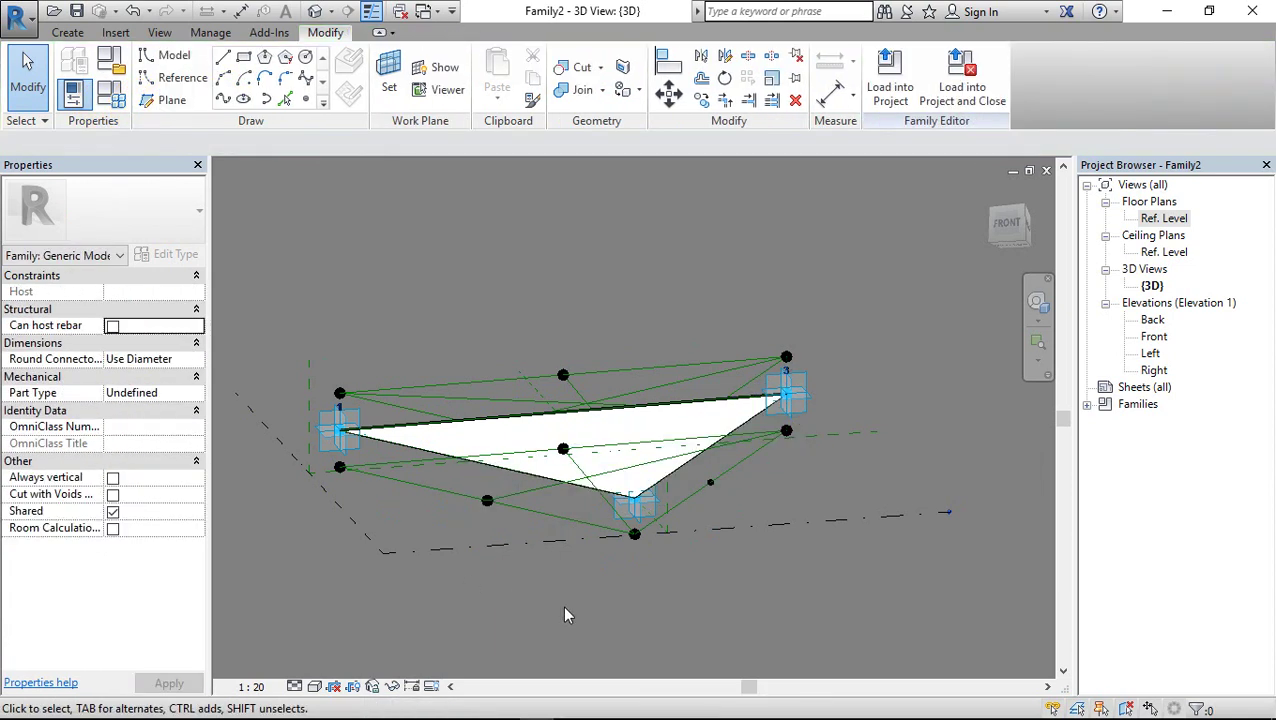
Add a reference line from the point below the left corner to the lower-right edge point
{"action": "left_click", "coordinate": [340, 467]}
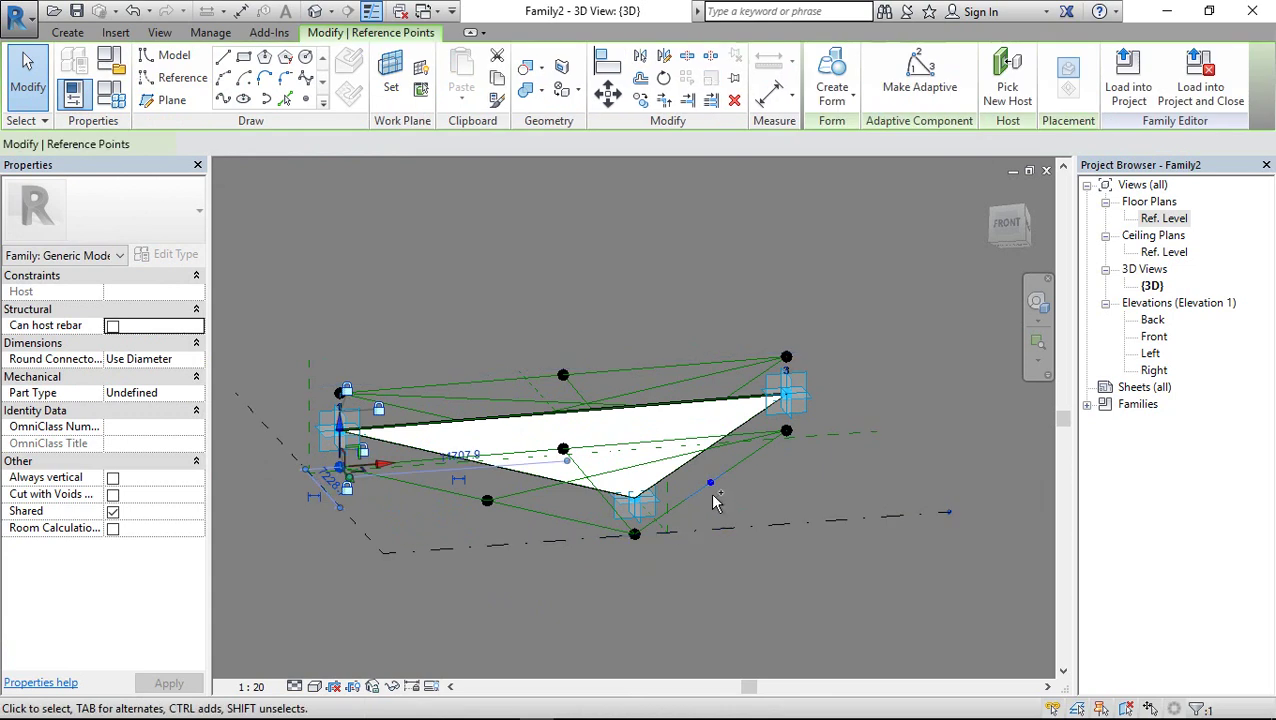
{"action": "left_click", "coordinate": [710, 482], "text": "ctrl"}
{"action": "left_click", "coordinate": [163, 105]}
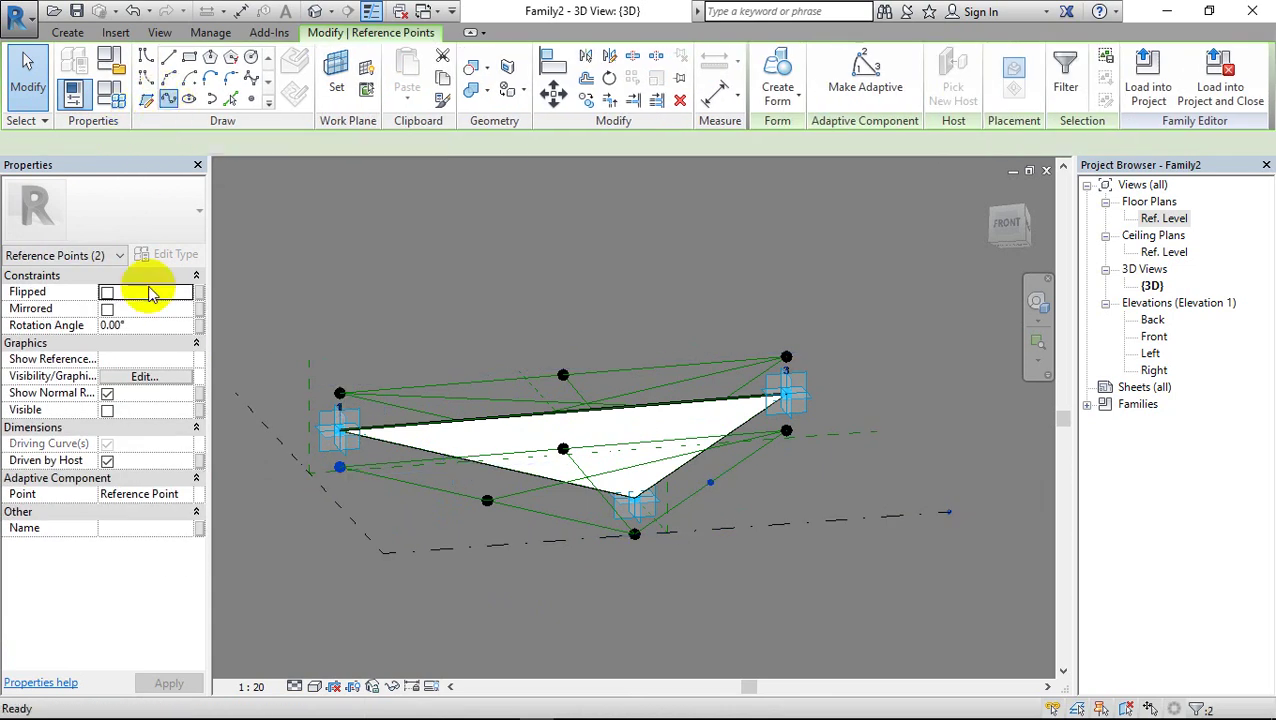
{"action": "left_click", "coordinate": [107, 427]}
{"action": "left_click", "coordinate": [406, 276]}
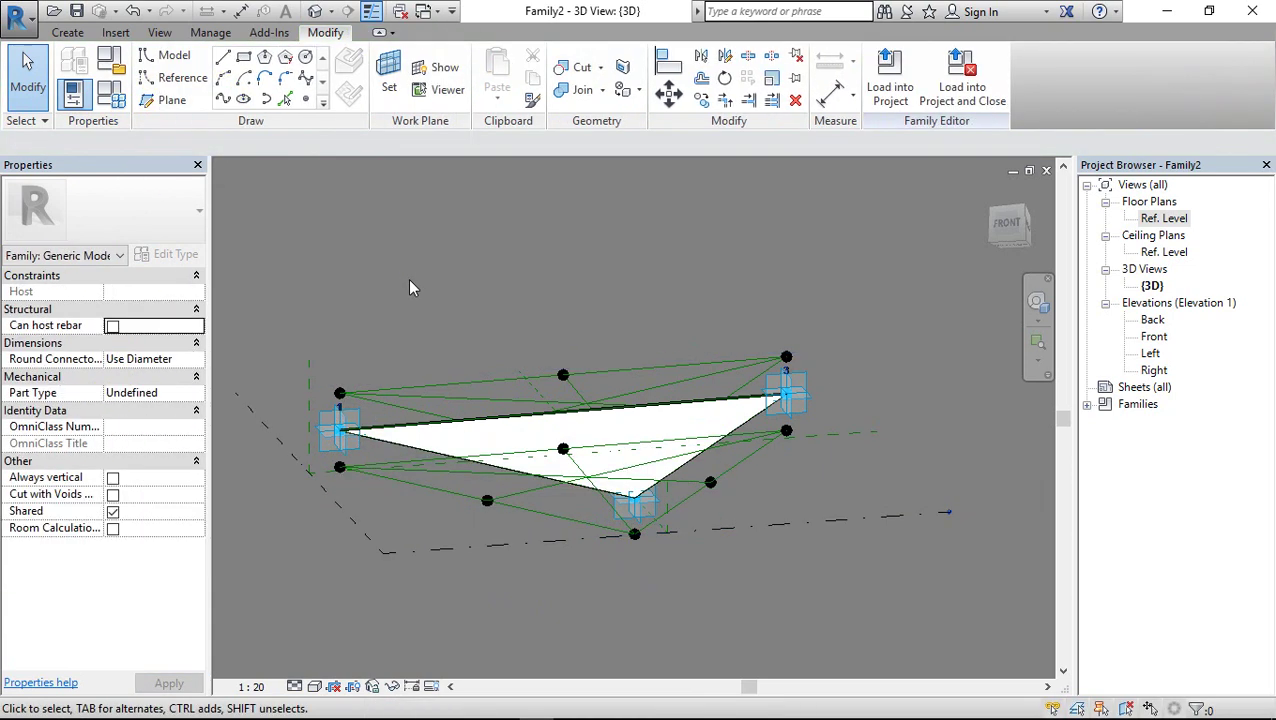
{"action": "mouse_move", "coordinate": [408, 278]}
{"action": "middle_mouse_down", "text": "shift"}
{"action": "mouse_move", "coordinate": [409, 537]}
{"action": "mouse_move", "coordinate": [320, 478]}
{"action": "middle_mouse_up", "text": "shift"}
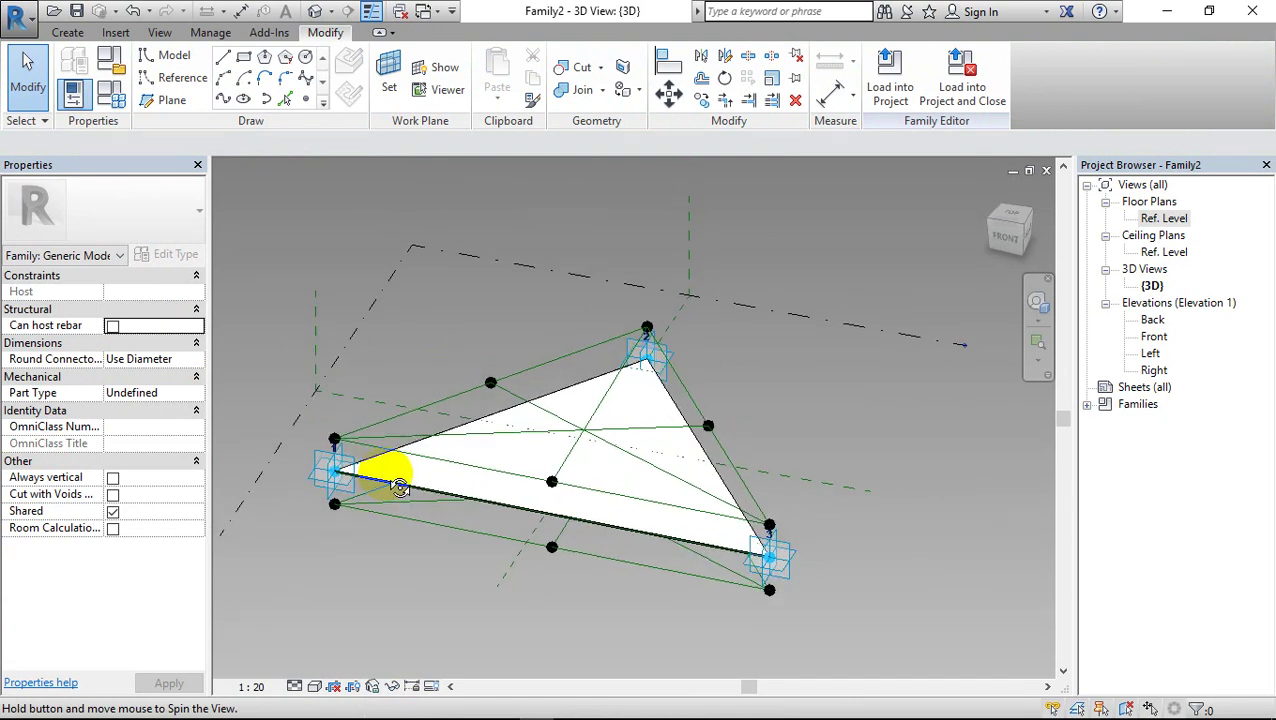
Add a Number parameter named PVoid_Offseta in Family Types
{"action": "left_click", "coordinate": [112, 100]}
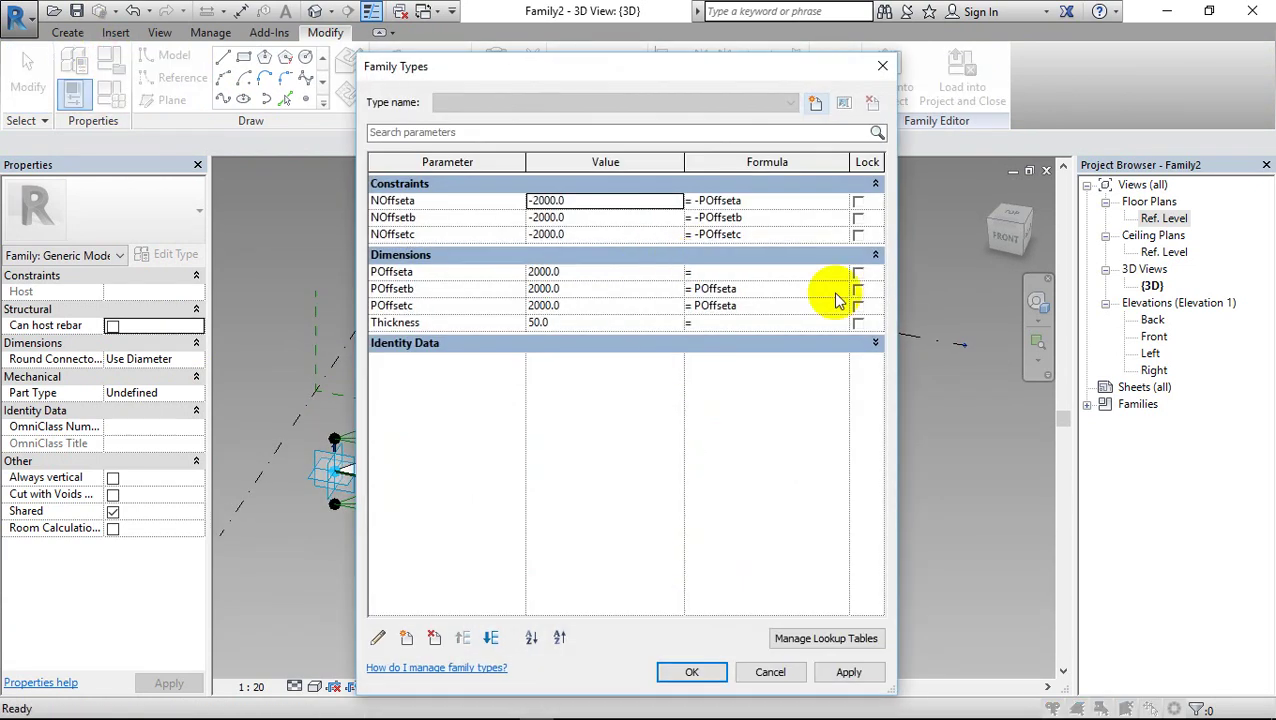
{"action": "left_click", "coordinate": [410, 640]}
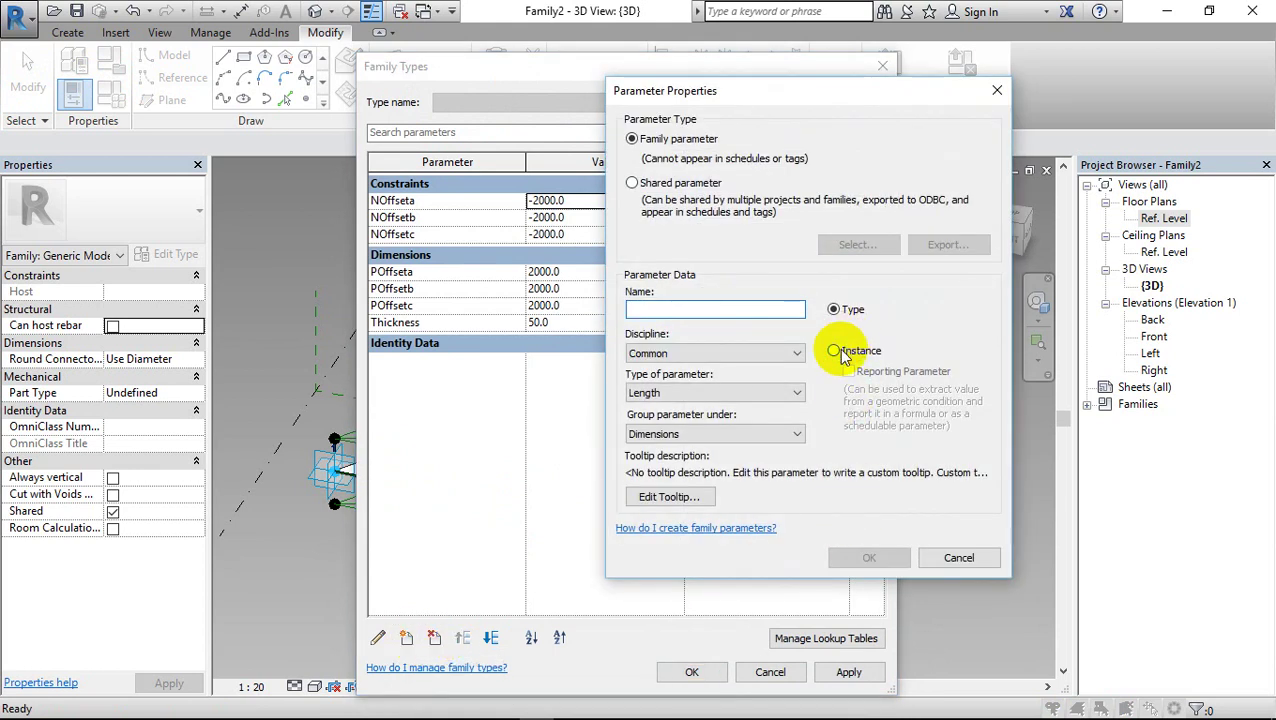
{"action": "left_click", "coordinate": [836, 352]}
{"action": "type", "text": "PVoid_Offset"}
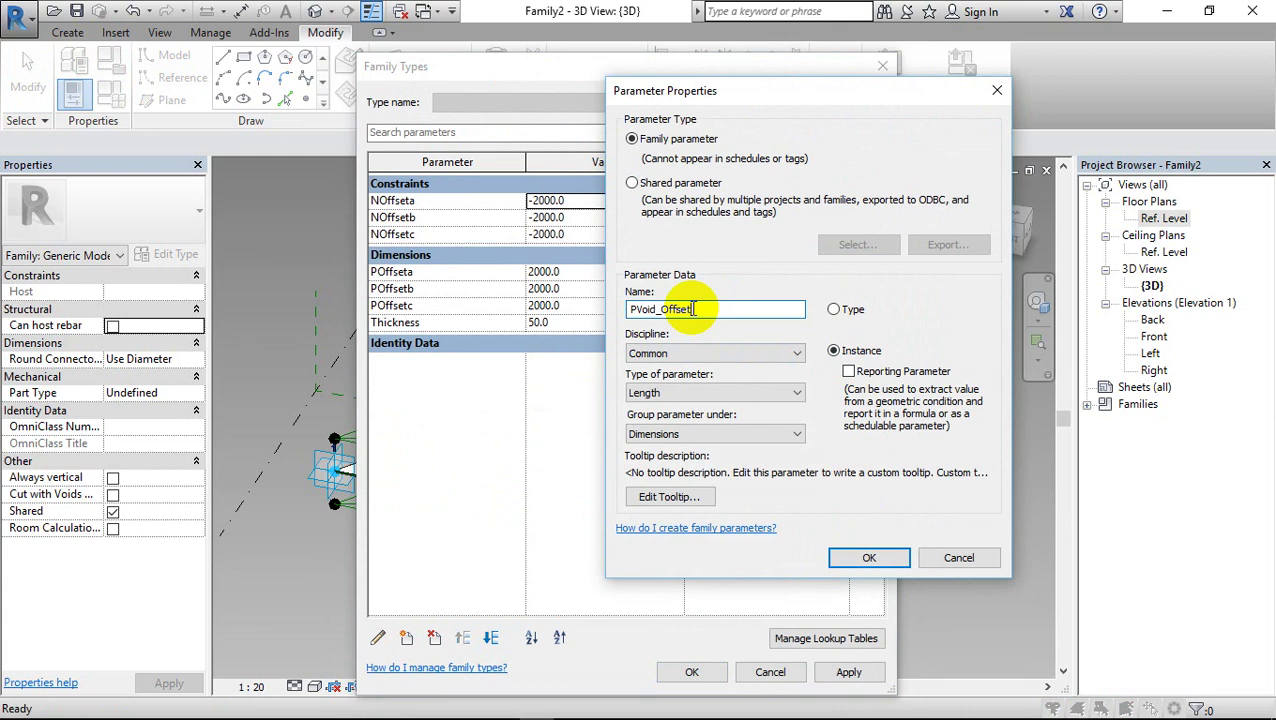
{"action": "type", "text": "a"}
{"action": "left_click_drag", "start_coordinate": [700, 309], "coordinate": [580, 309]}
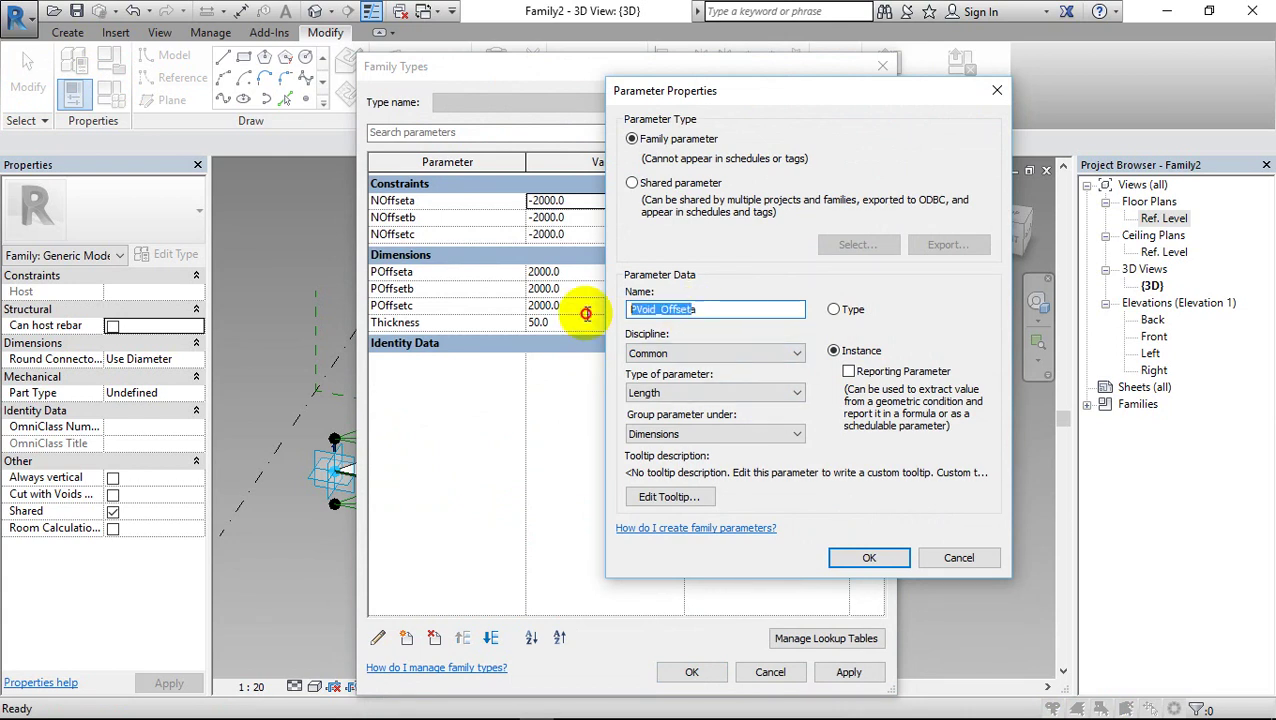
{"action": "left_click_drag", "start_coordinate": [698, 311], "coordinate": [597, 318]}
{"action": "key", "text": "ctrl+c"}
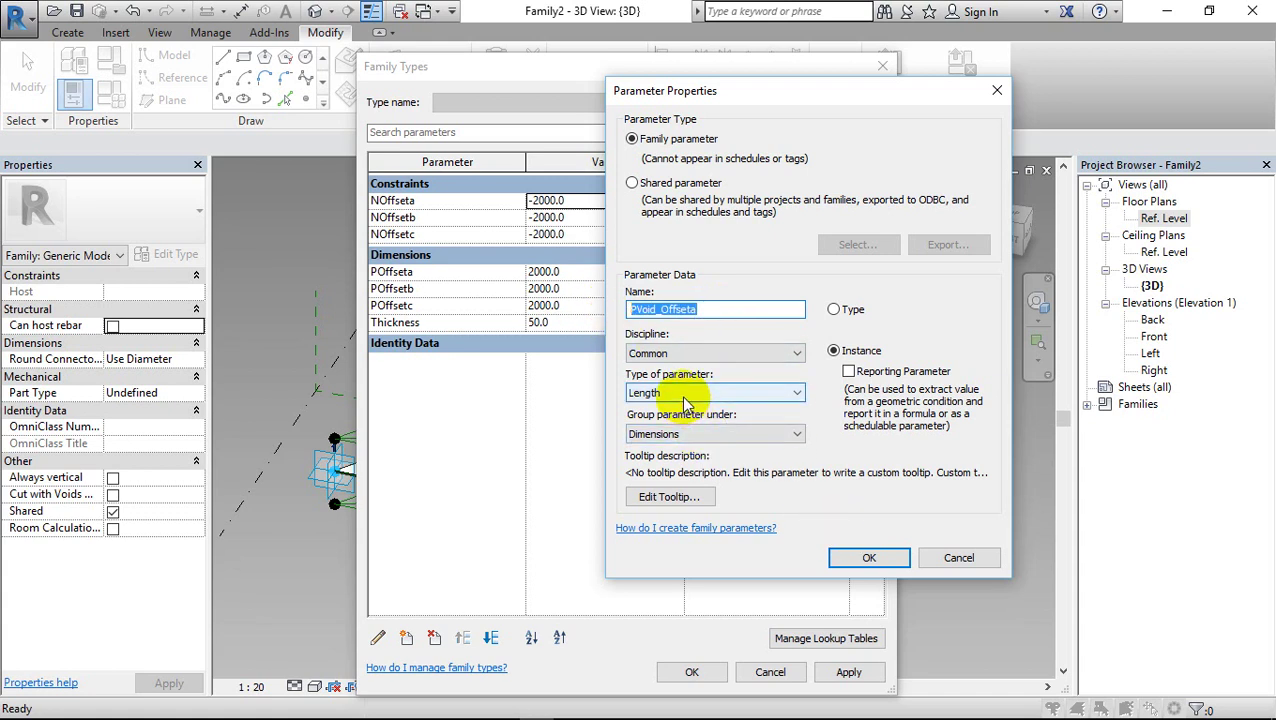
{"action": "left_click", "coordinate": [681, 396]}
{"action": "left_click", "coordinate": [668, 433]}
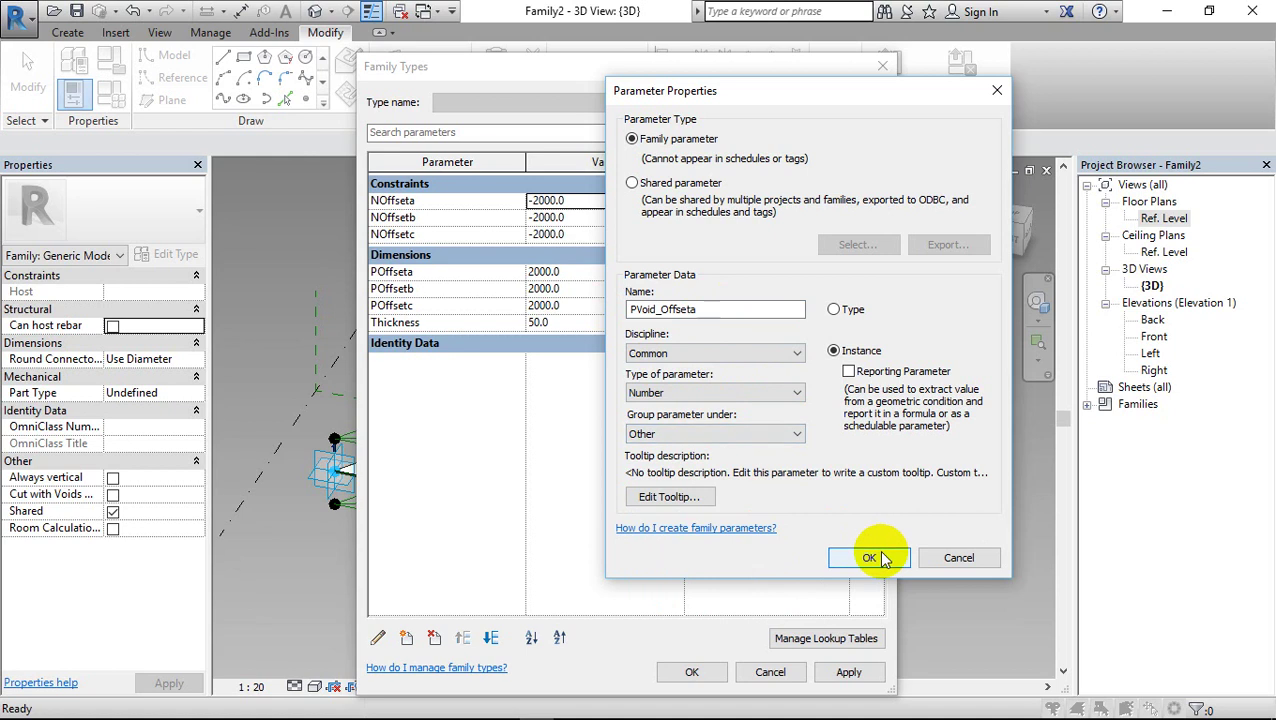
{"action": "left_click", "coordinate": [878, 558]}
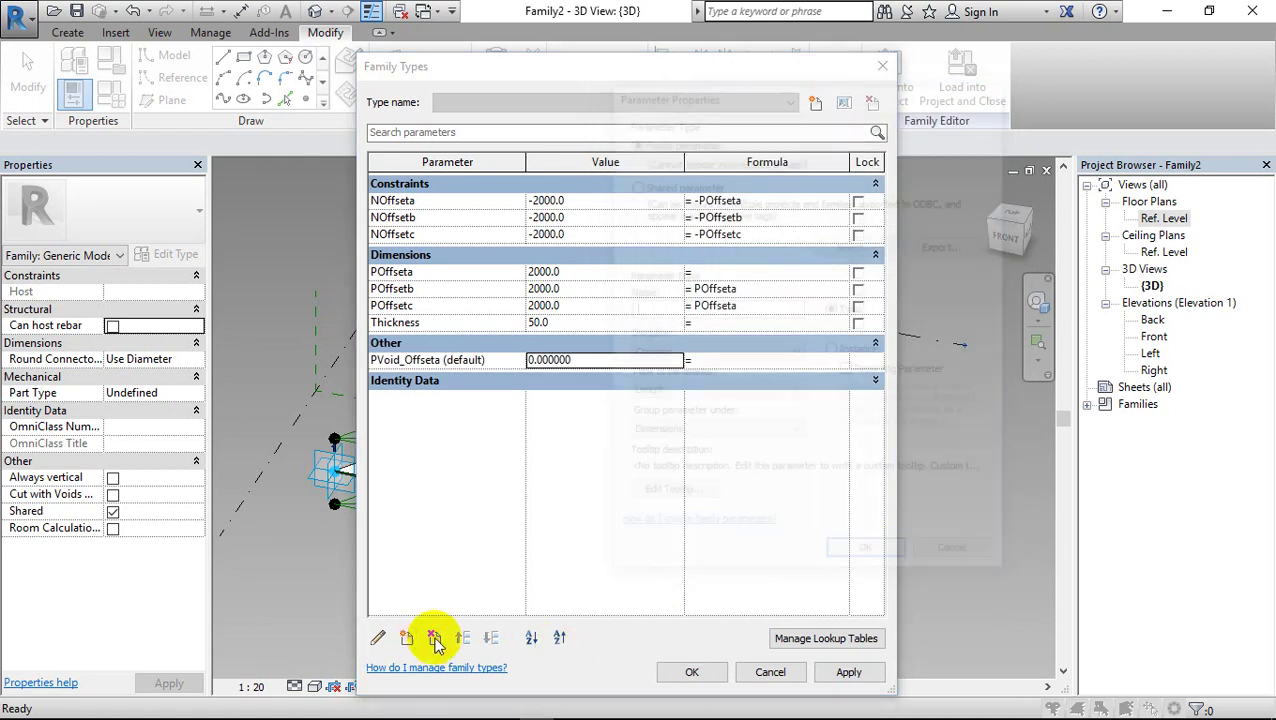
Add the Number parameter PVoid_Offsetb
{"action": "type", "text": "PVoid_Offsetb"}
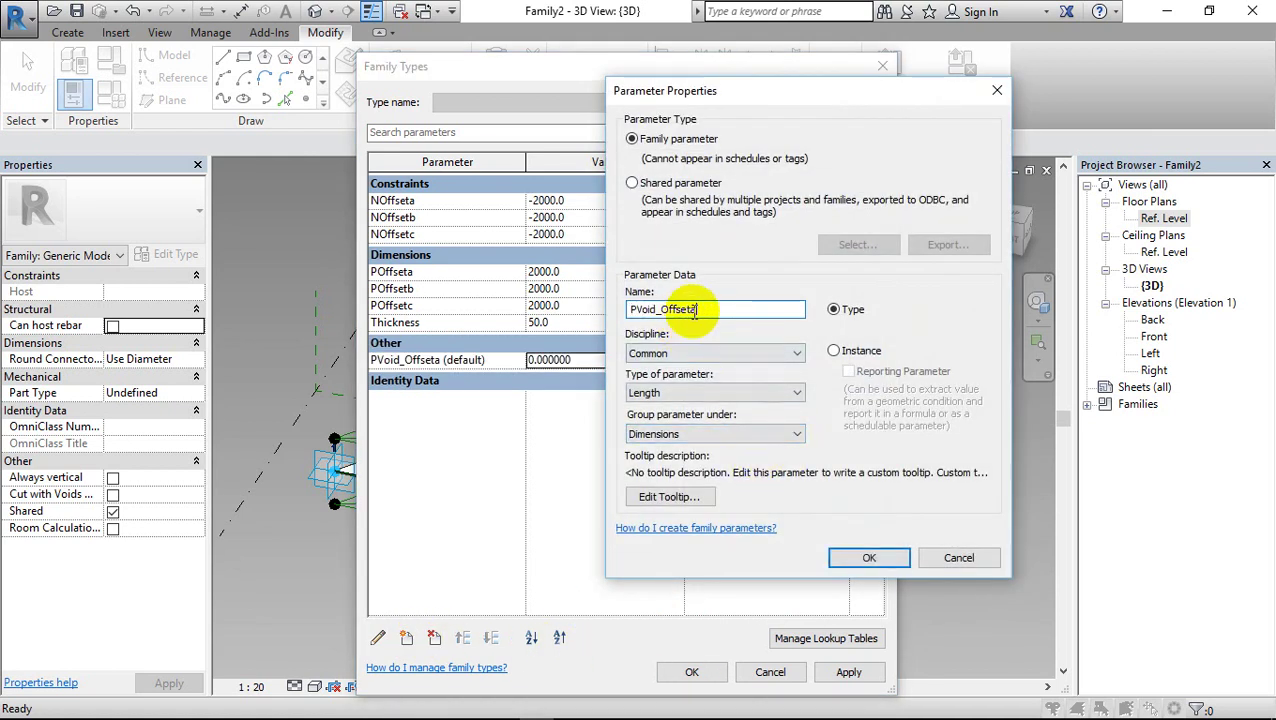
{"action": "left_click", "coordinate": [686, 392]}
{"action": "left_click", "coordinate": [694, 436]}
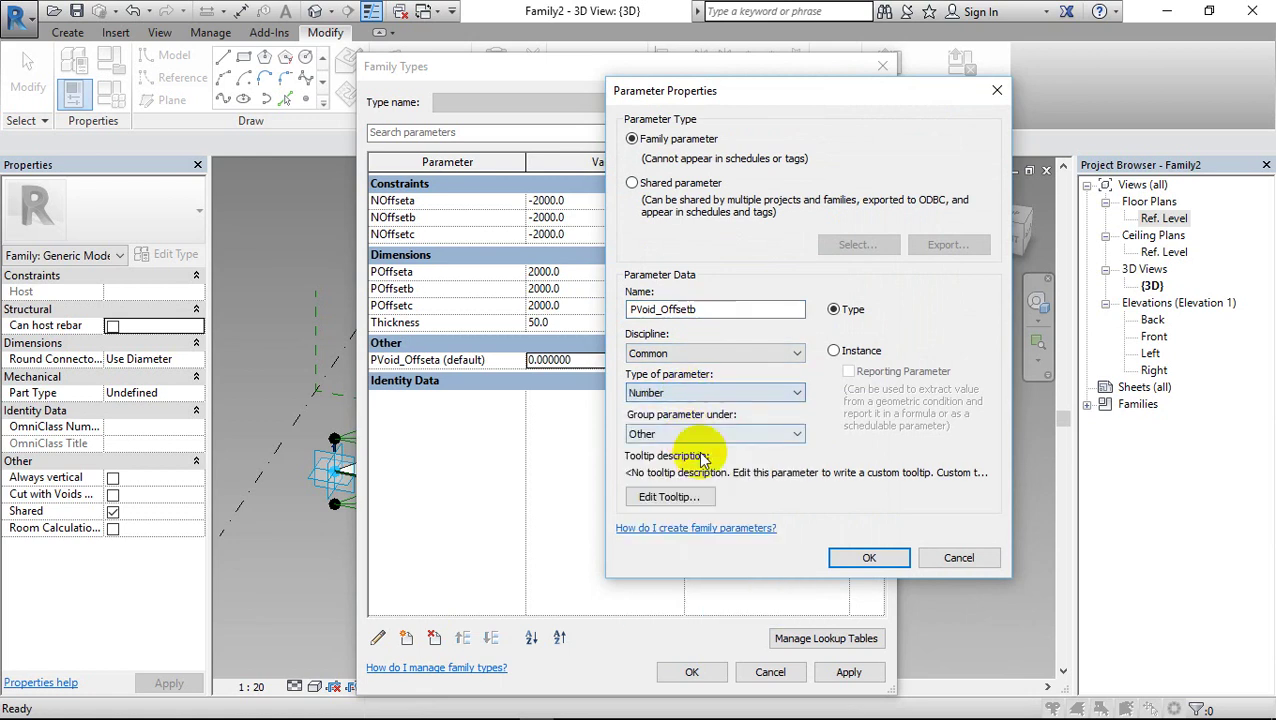
{"action": "left_click", "coordinate": [862, 560]}
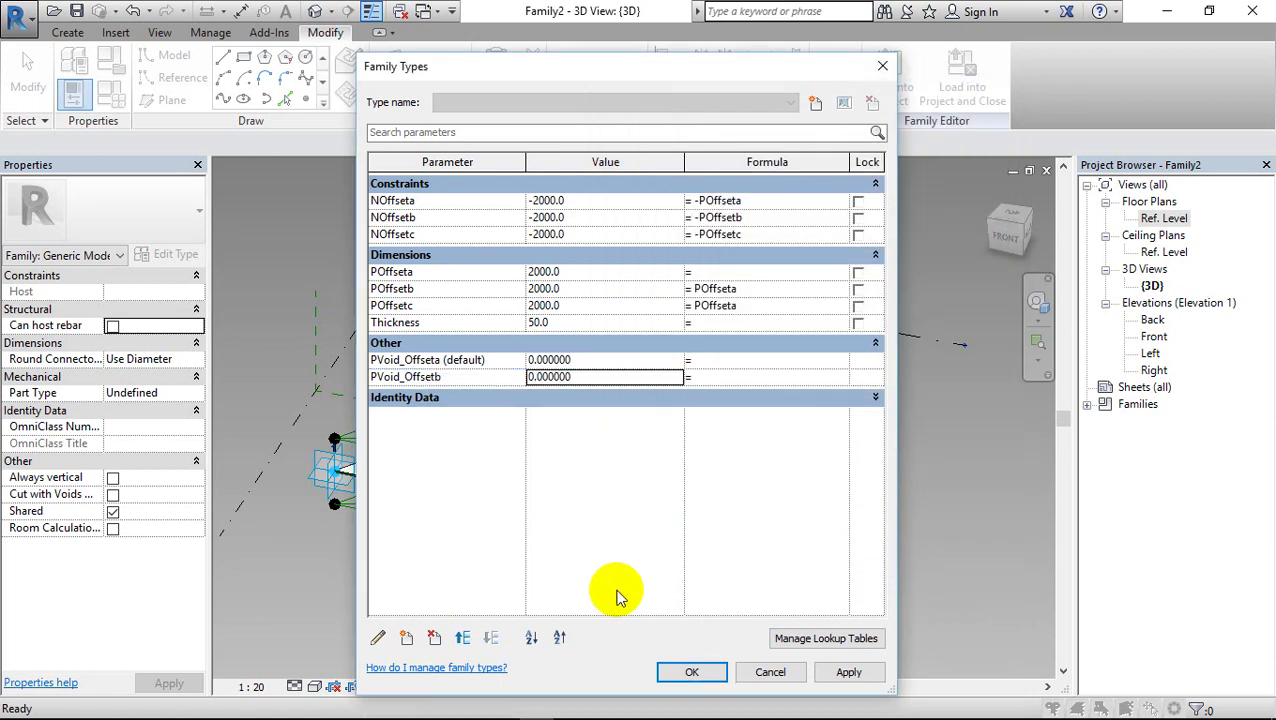
Add the Number parameter NVoid_Offseta using the pasted name
{"action": "left_click", "coordinate": [406, 637]}
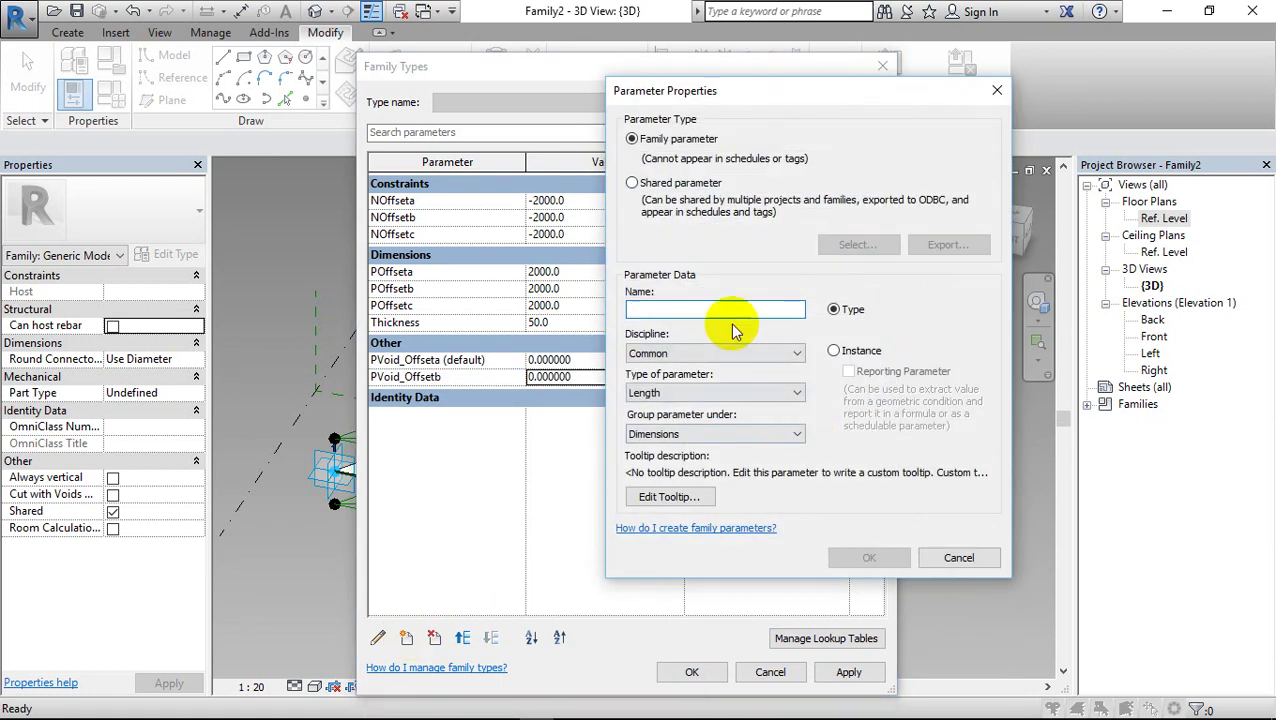
{"action": "key", "text": "ctrl+v"}
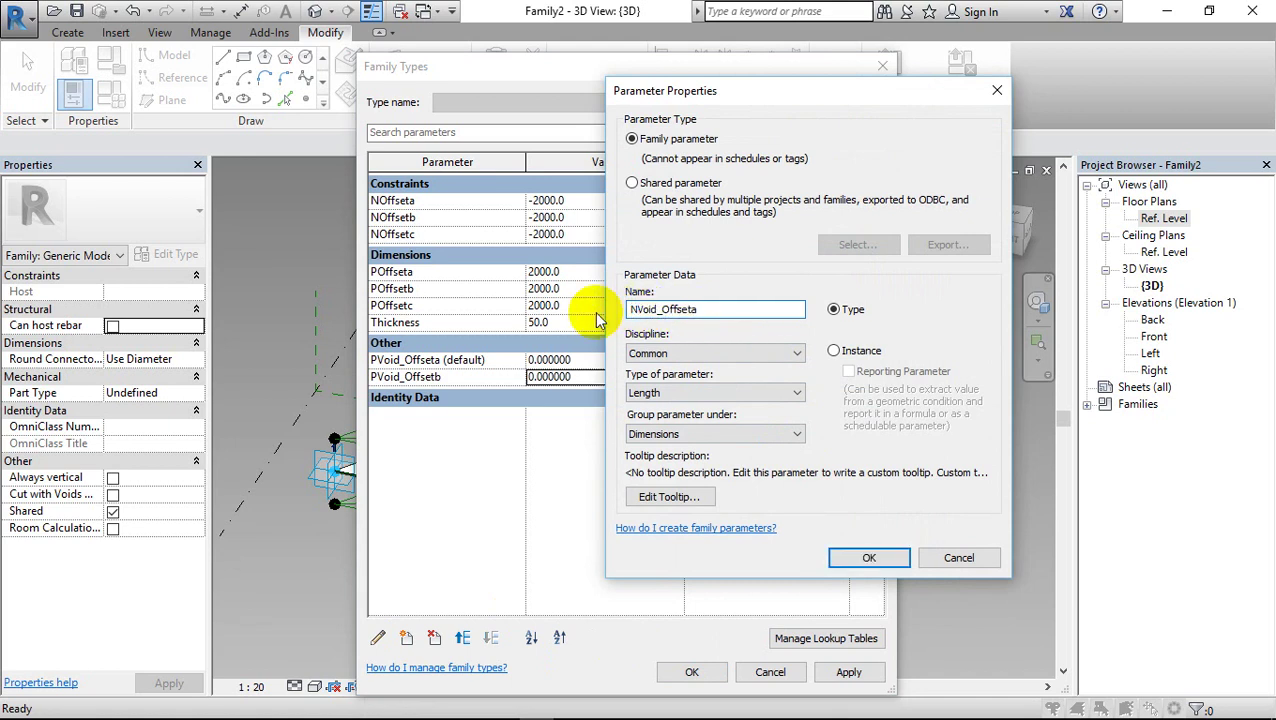
{"action": "left_click", "coordinate": [648, 393]}
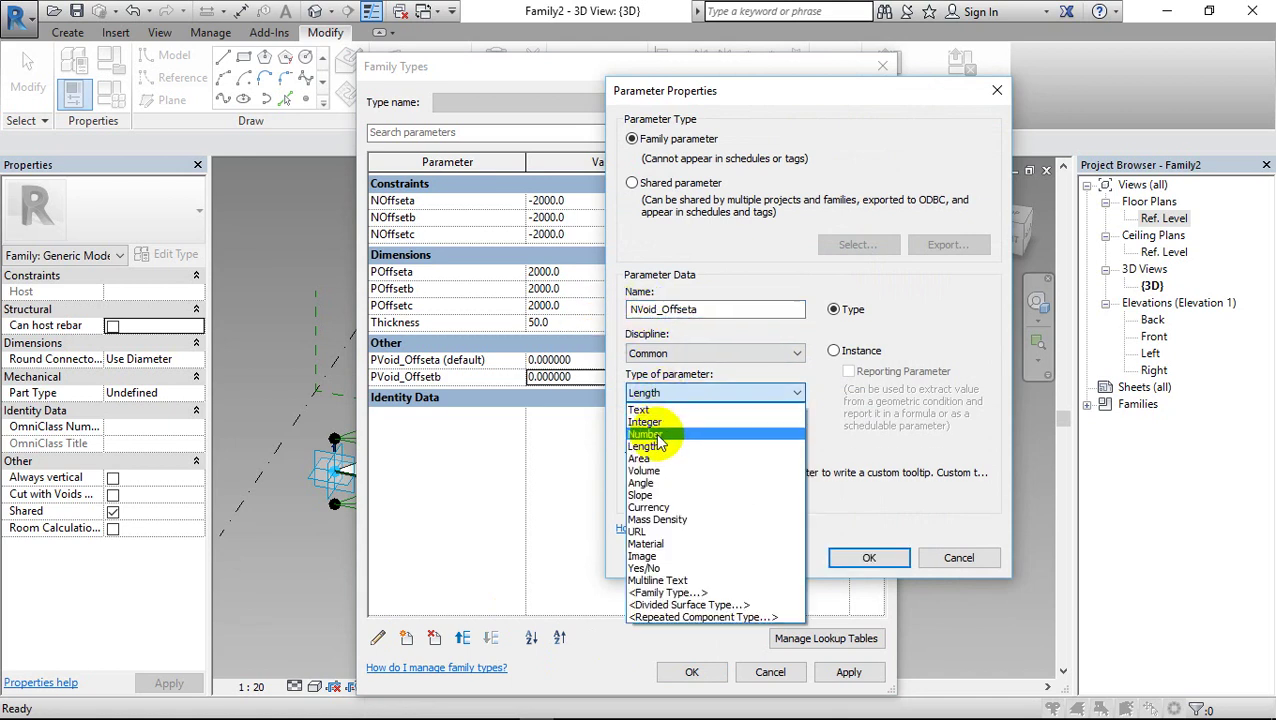
{"action": "left_click", "coordinate": [658, 440]}
{"action": "left_click_drag", "start_coordinate": [740, 309], "coordinate": [604, 307]}
{"action": "key", "text": "ctrl+c"}
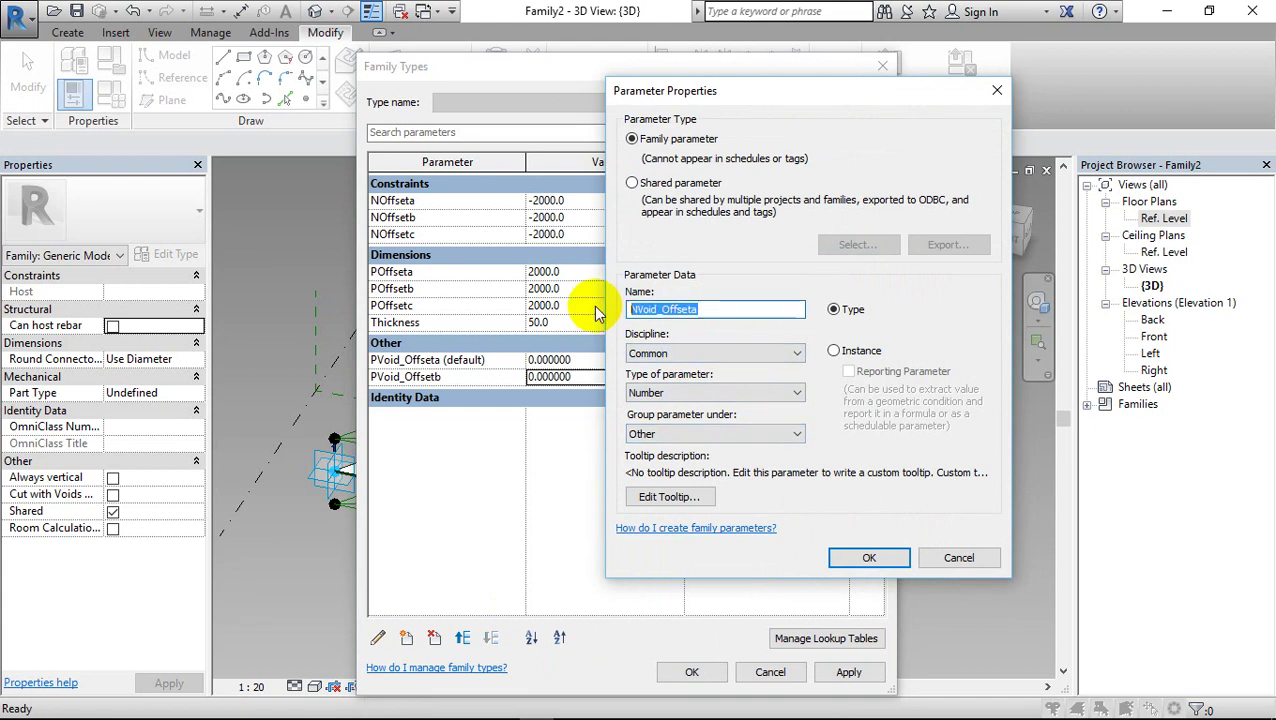
{"action": "left_click", "coordinate": [866, 557]}
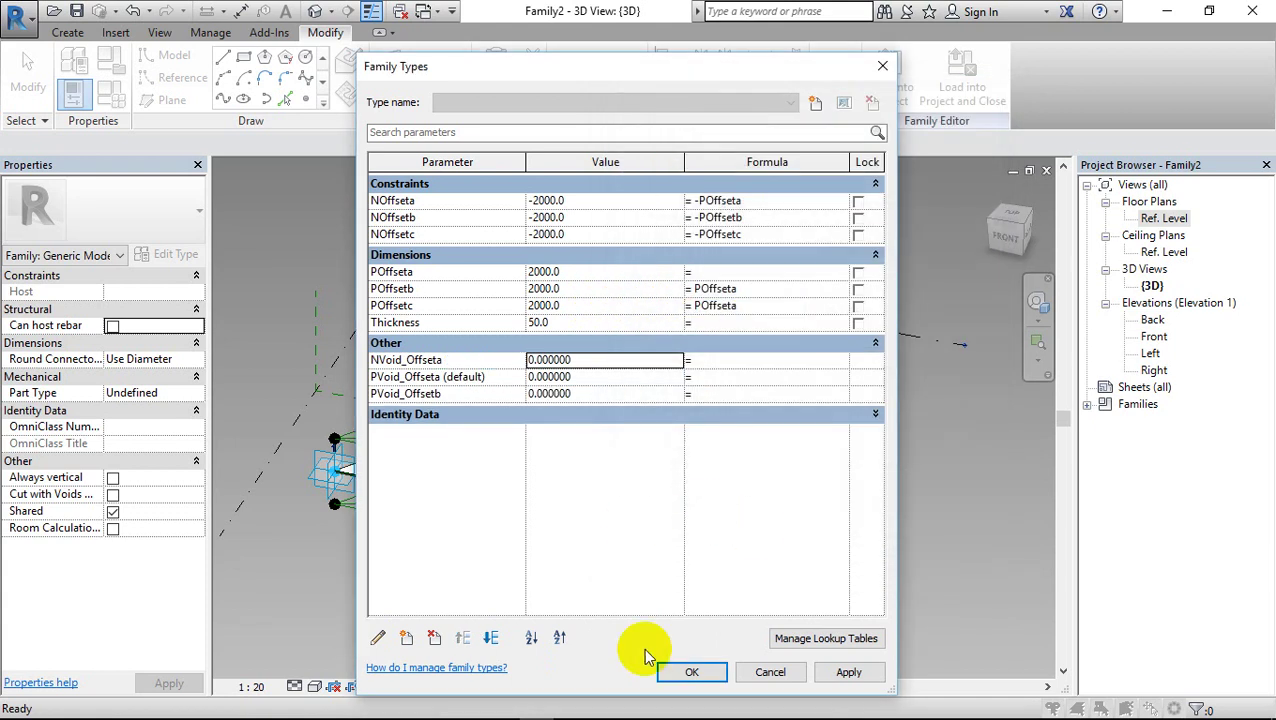
Add the Number parameter NVoid_Offsetb by pasting and editing the name's last letter
{"action": "left_click", "coordinate": [406, 637]}
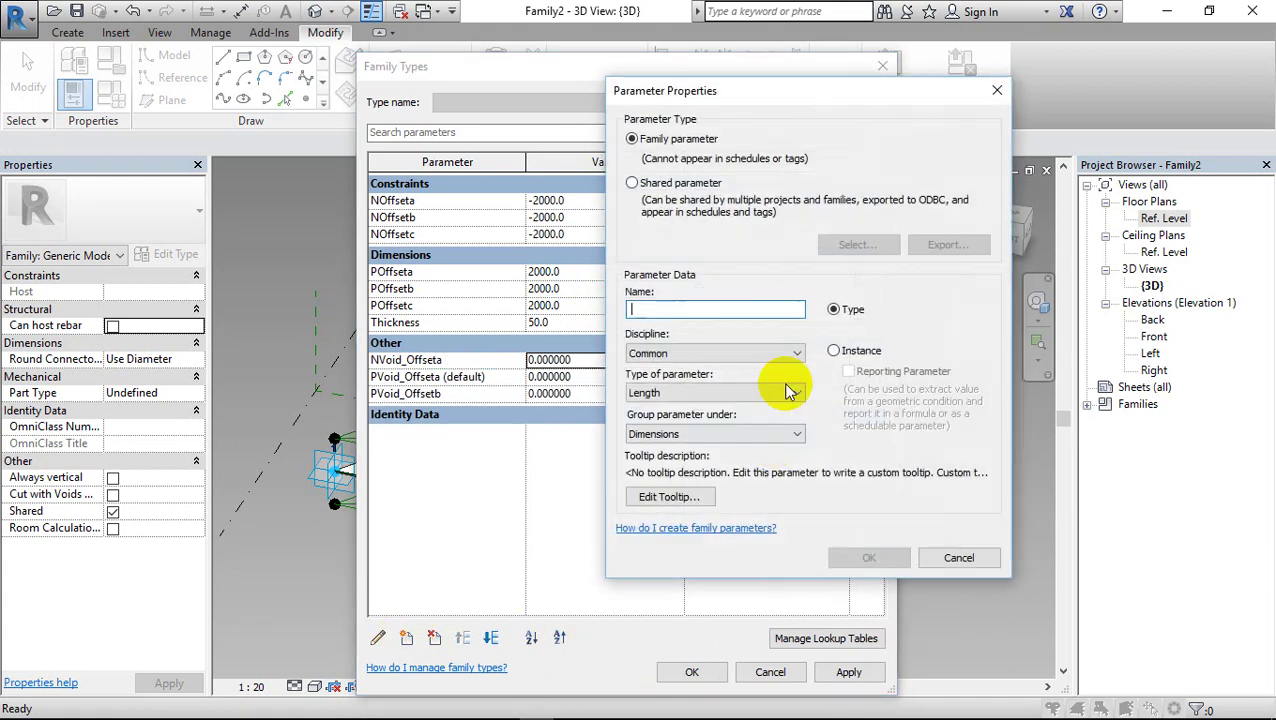
{"action": "key", "text": "ctrl+v"}
{"action": "left_click", "coordinate": [690, 309]}
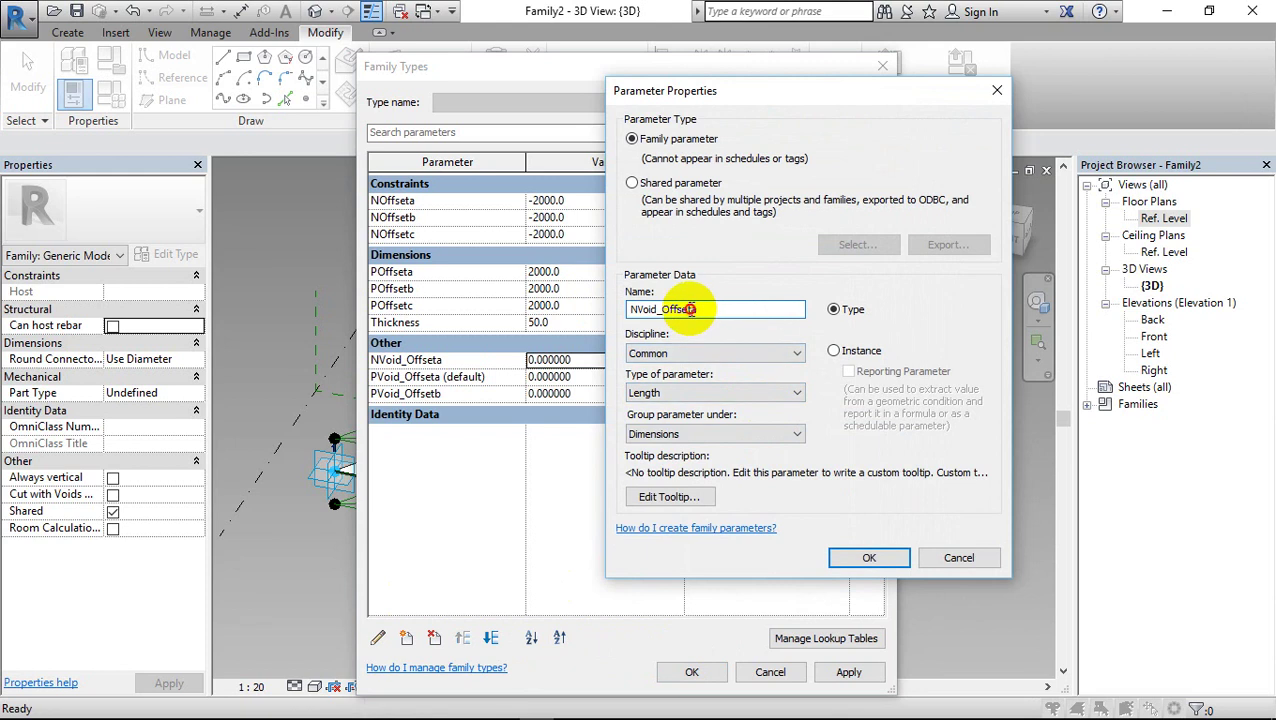
{"action": "left_click", "coordinate": [700, 392]}
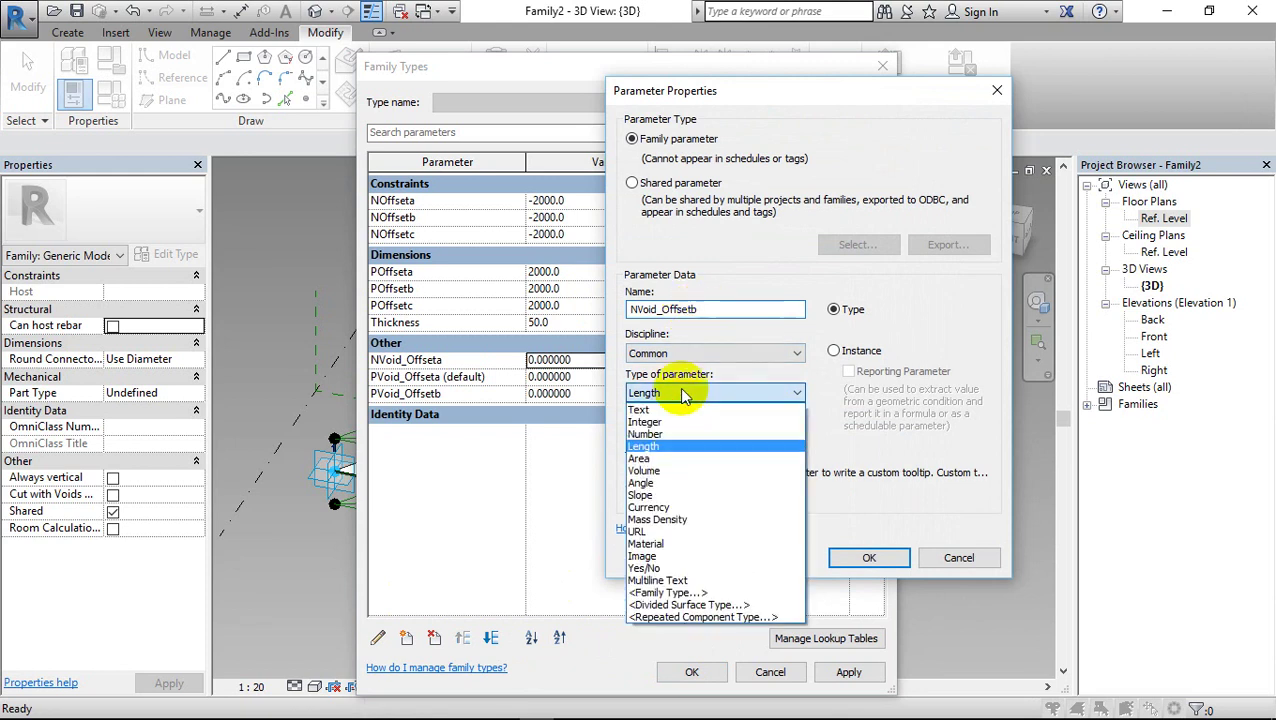
{"action": "left_click", "coordinate": [665, 440]}
{"action": "left_click", "coordinate": [866, 556]}
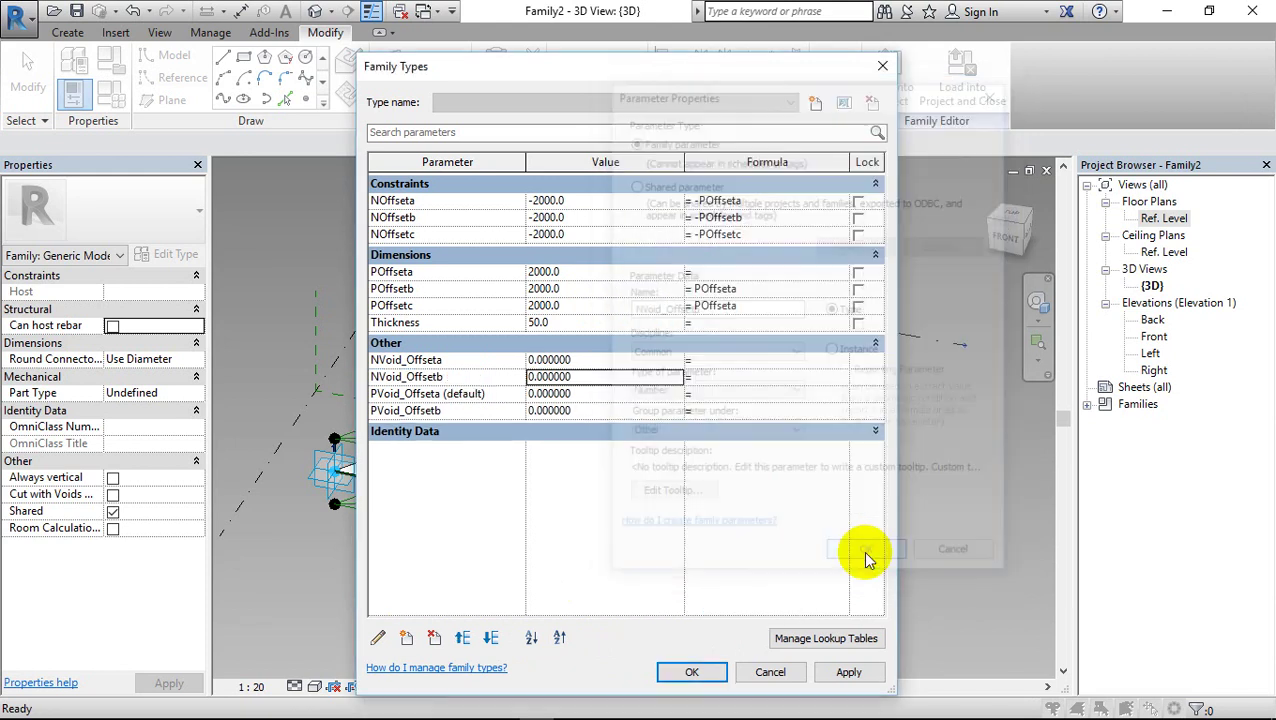
Switch NVoid_Offseta and NVoid_Offsetb from type to instance parameters
{"action": "left_click", "coordinate": [465, 362]}
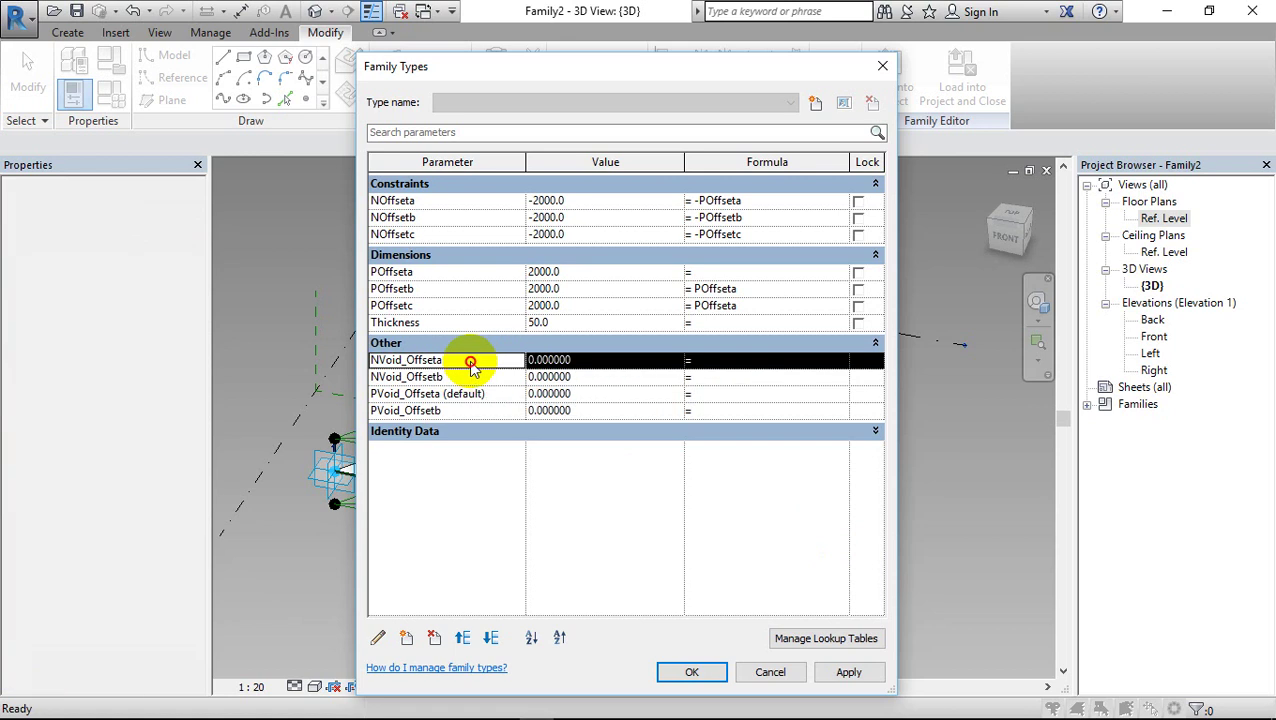
{"action": "left_click", "coordinate": [378, 637]}
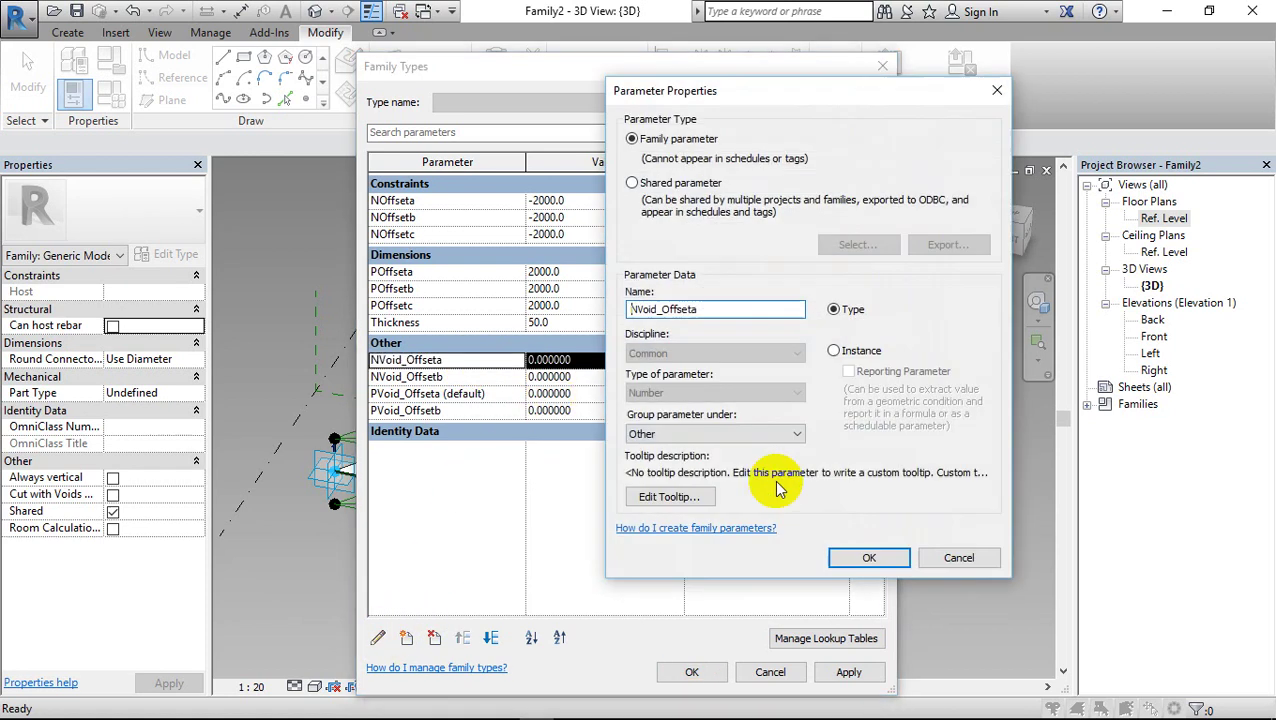
{"action": "left_click", "coordinate": [836, 351]}
{"action": "left_click", "coordinate": [840, 557]}
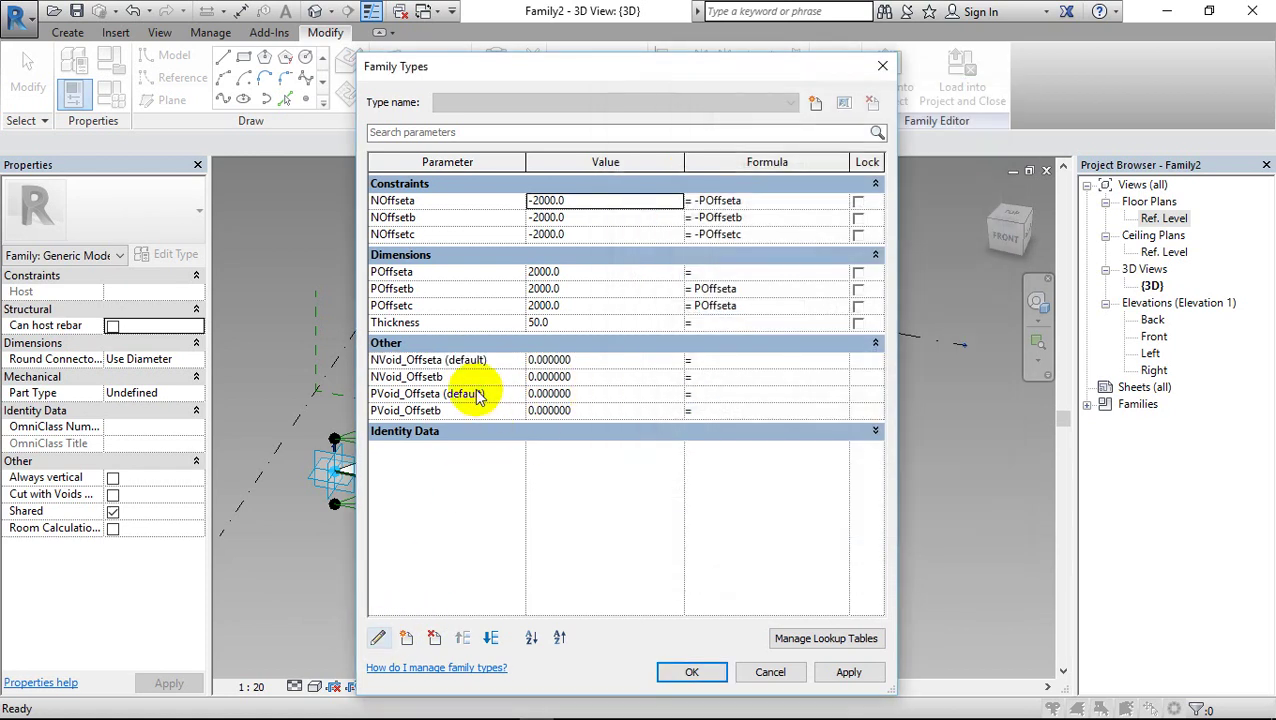
{"action": "left_click", "coordinate": [440, 377]}
{"action": "left_click", "coordinate": [378, 640]}
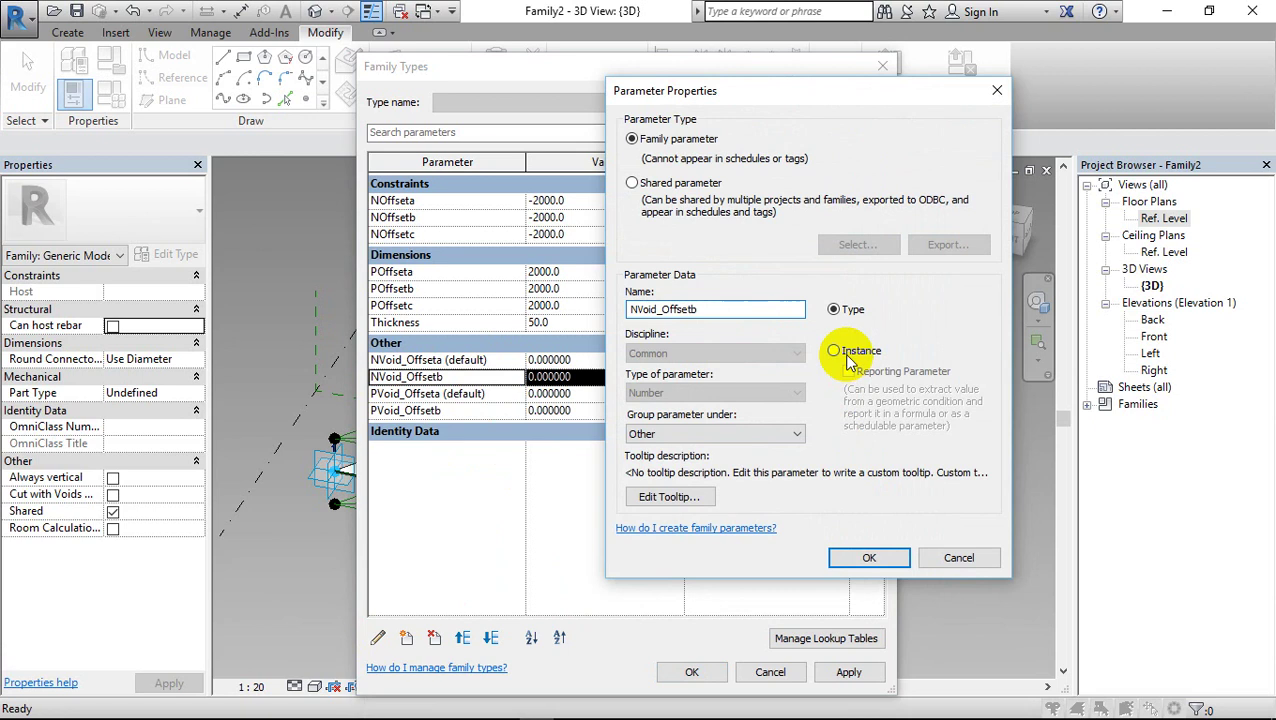
{"action": "left_click", "coordinate": [834, 350]}
{"action": "left_click", "coordinate": [866, 560]}
Switch PVoid_Offsetb from a type to an instance parameter
{"action": "left_click", "coordinate": [481, 411]}
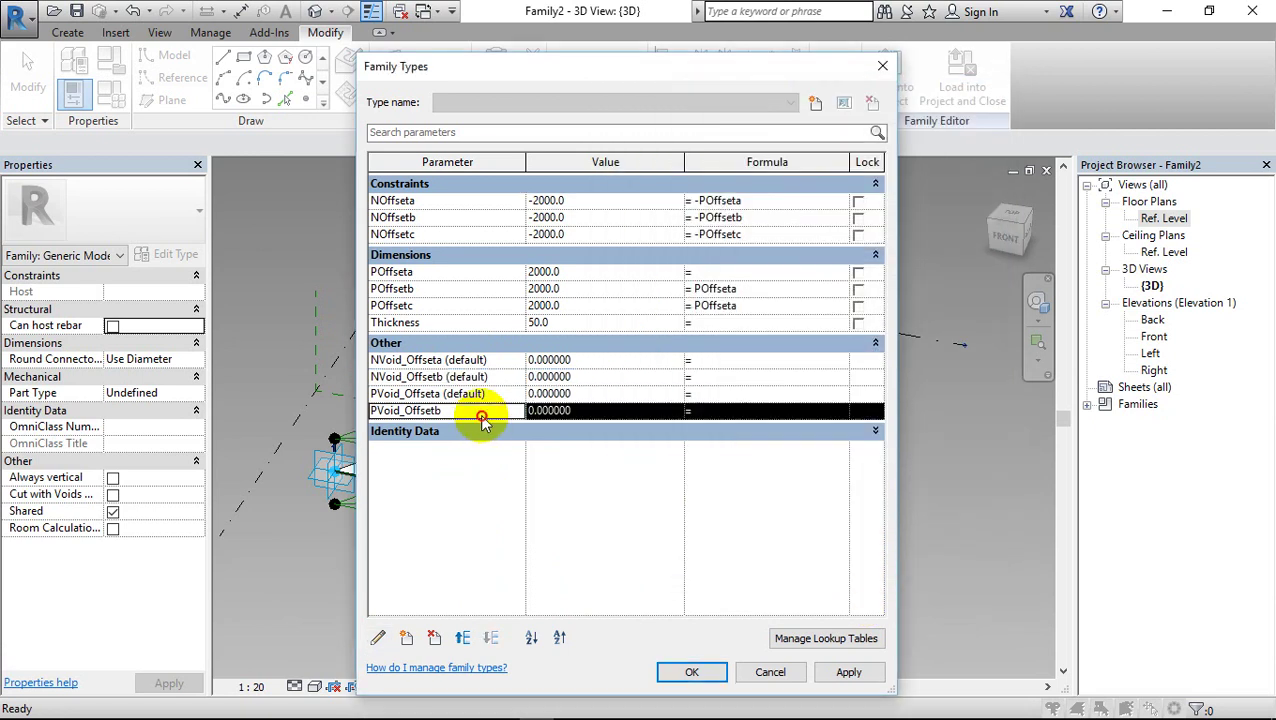
{"action": "left_click", "coordinate": [378, 638]}
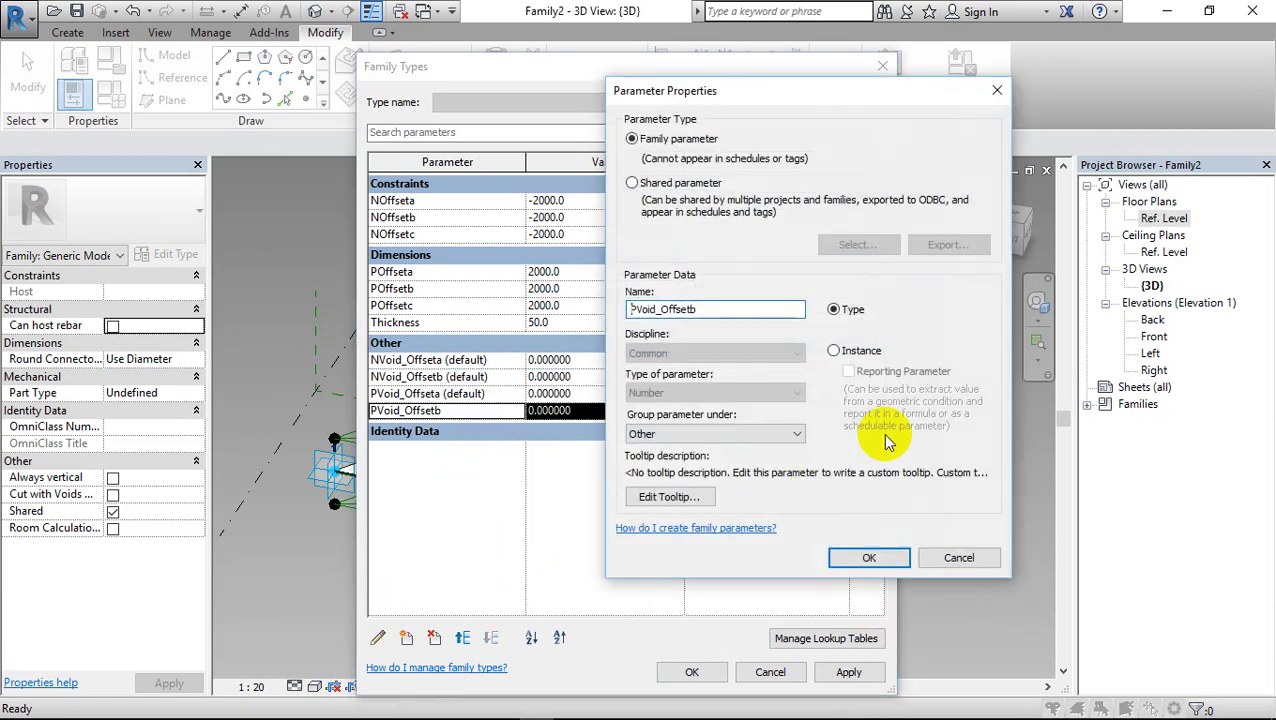
{"action": "left_click", "coordinate": [834, 350]}
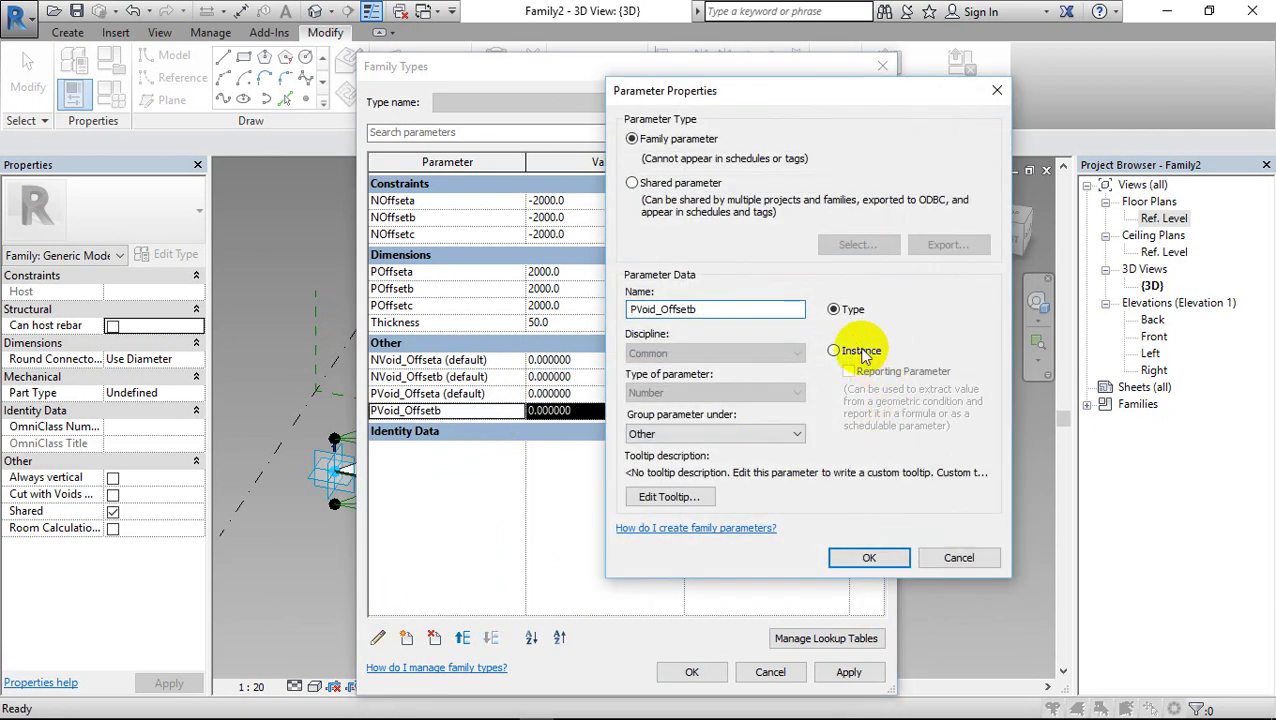
{"action": "left_click", "coordinate": [870, 560]}
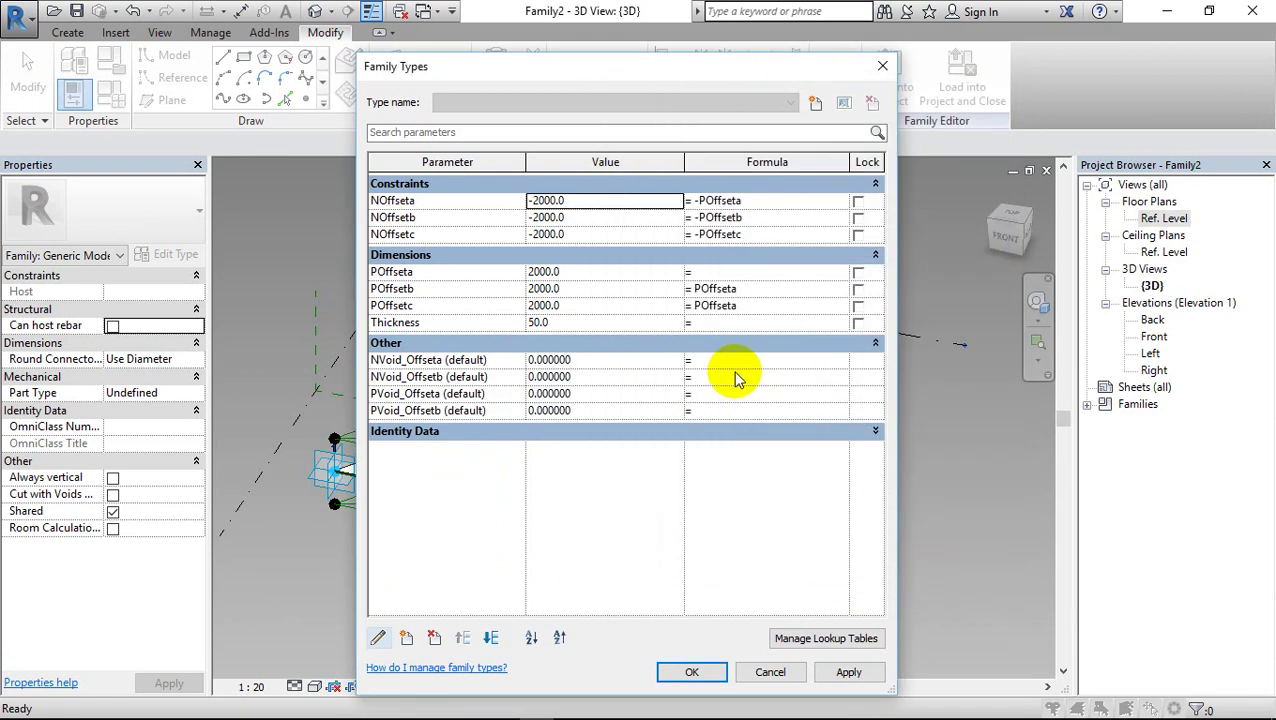
{"action": "left_click", "coordinate": [732, 368]}
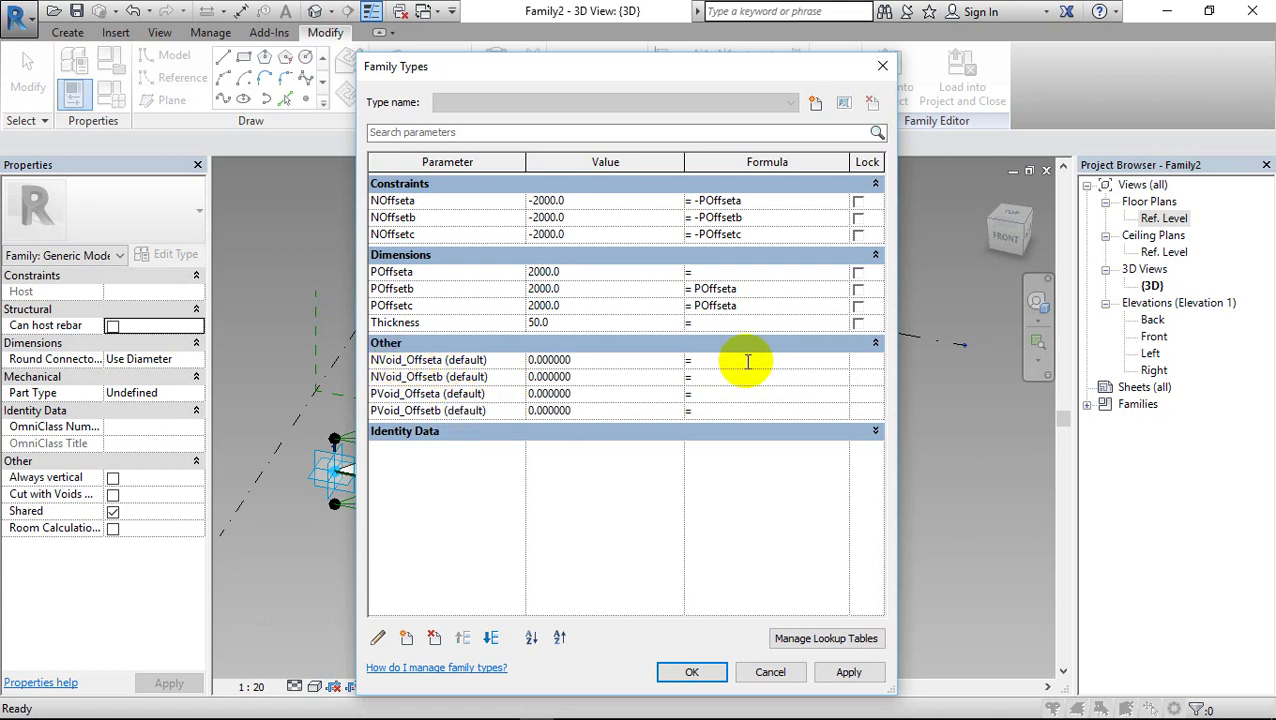
Enter formulas NVoid_Offseta = 1 - PVoid_Offseta and NVoid_Offsetb = 1 - PVoid_Offsetb
{"action": "left_click", "coordinate": [747, 361]}
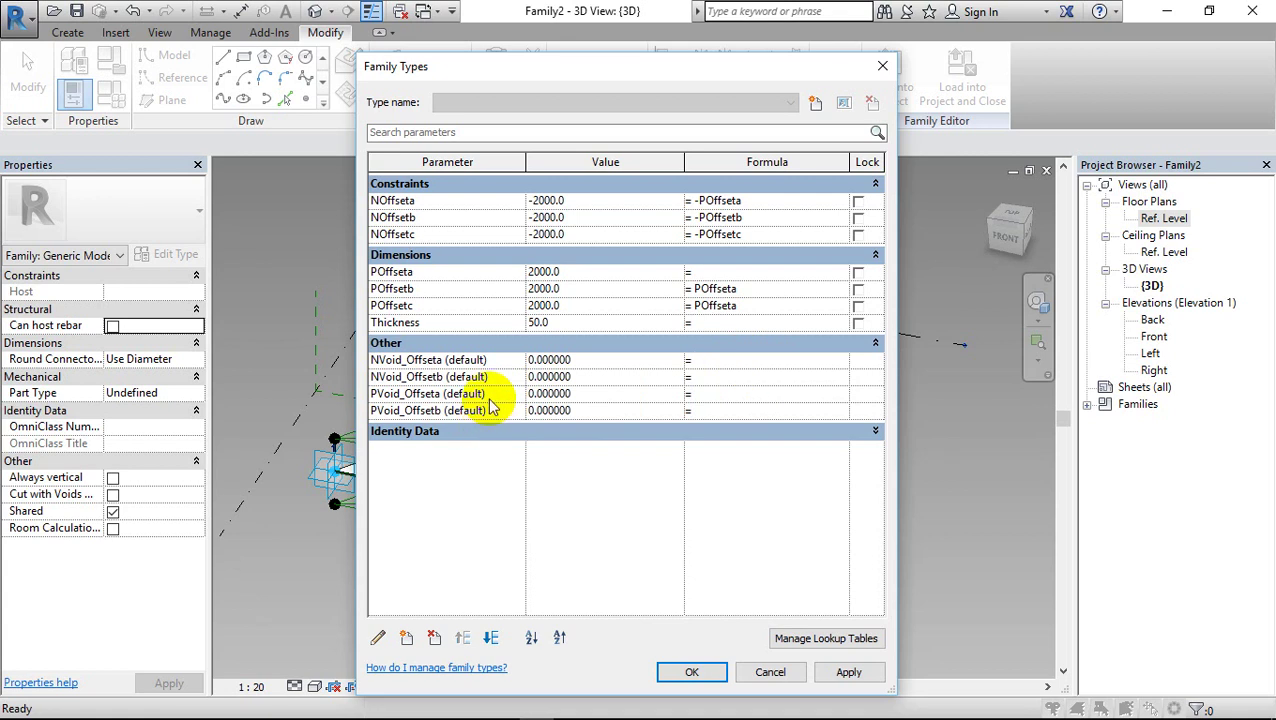
{"action": "left_click", "coordinate": [441, 393]}
{"action": "left_click_drag", "start_coordinate": [440, 393], "coordinate": [362, 397]}
{"action": "key", "text": "ctrl+c"}
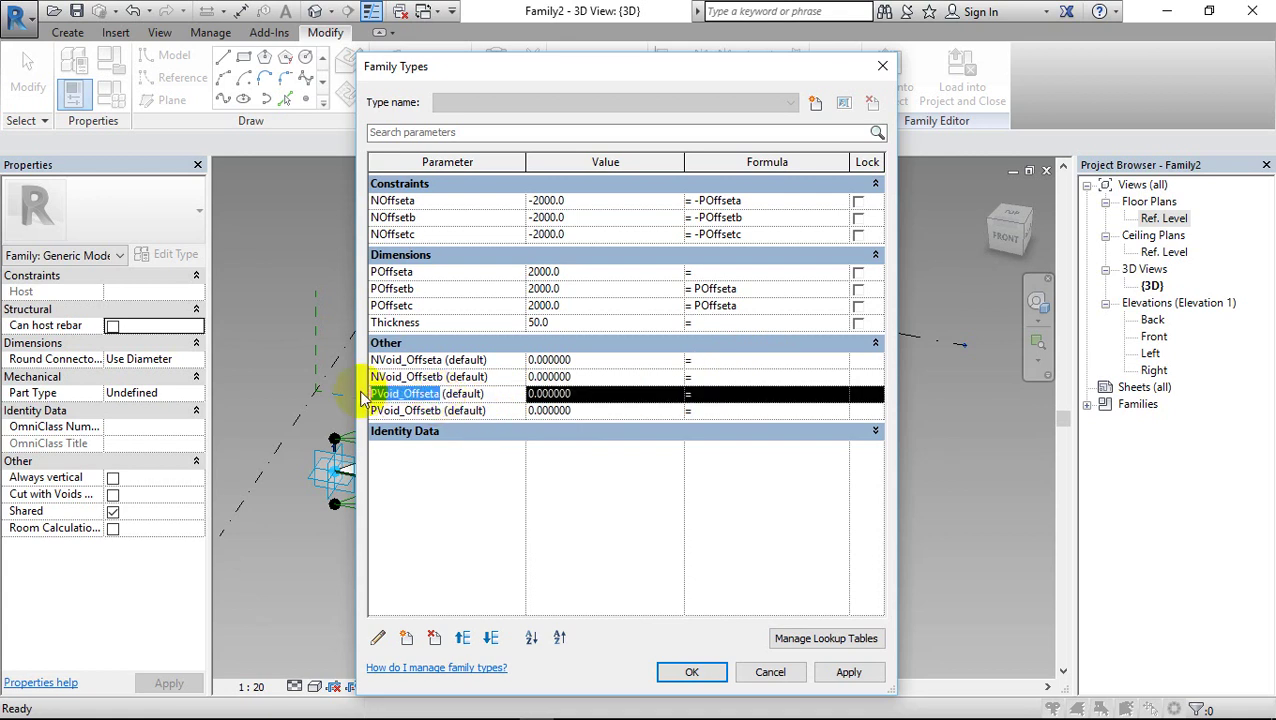
{"action": "left_click", "coordinate": [721, 363]}
{"action": "type", "text": "1-"}
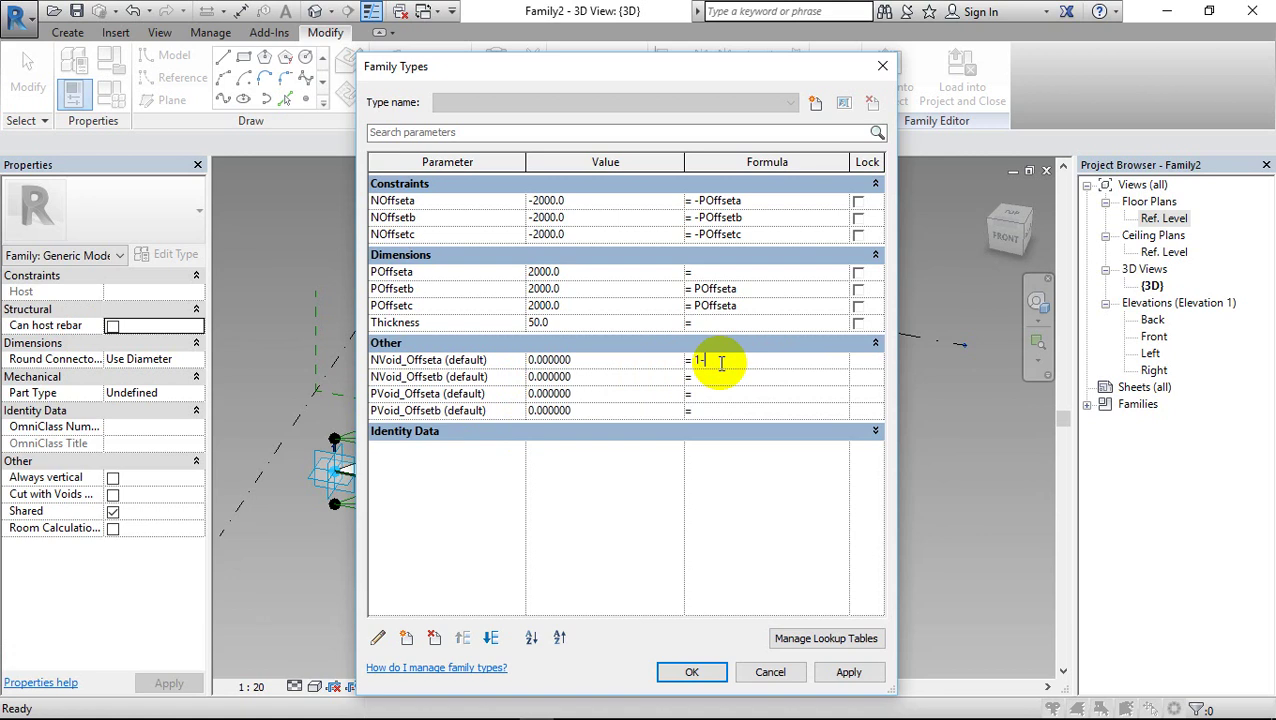
{"action": "key", "text": "ctrl+v"}
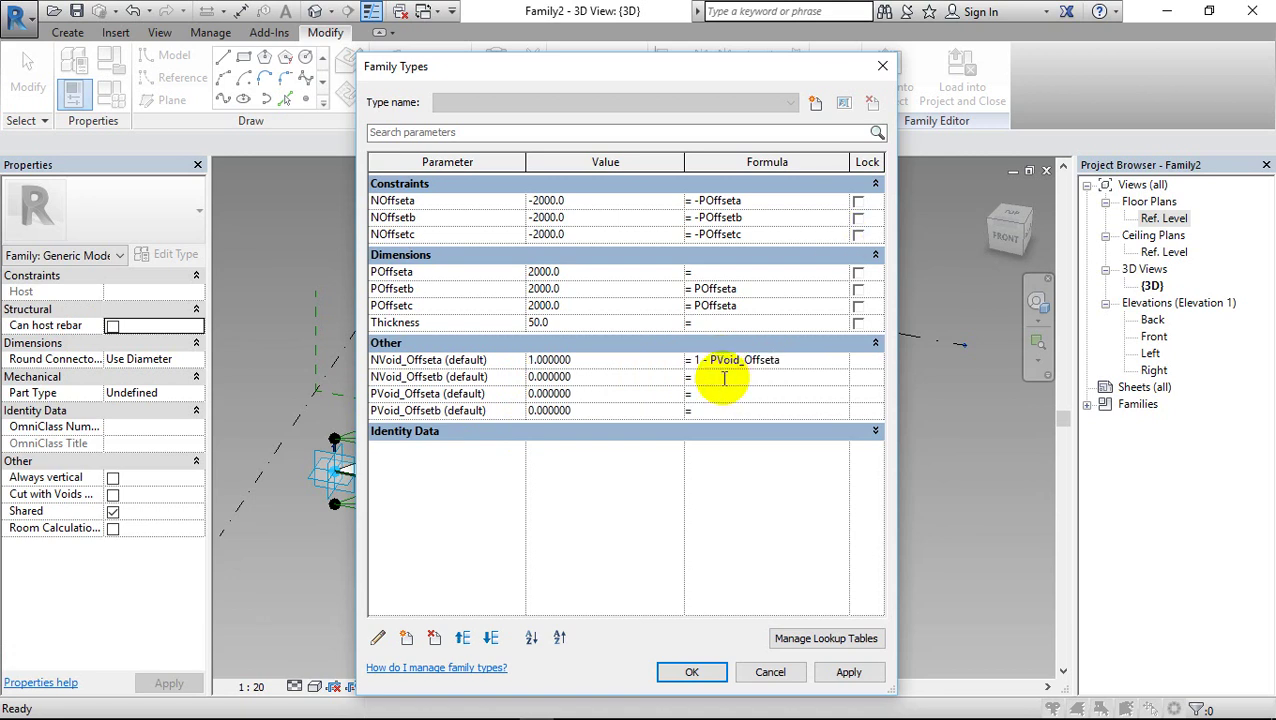
{"action": "left_click", "coordinate": [432, 412]}
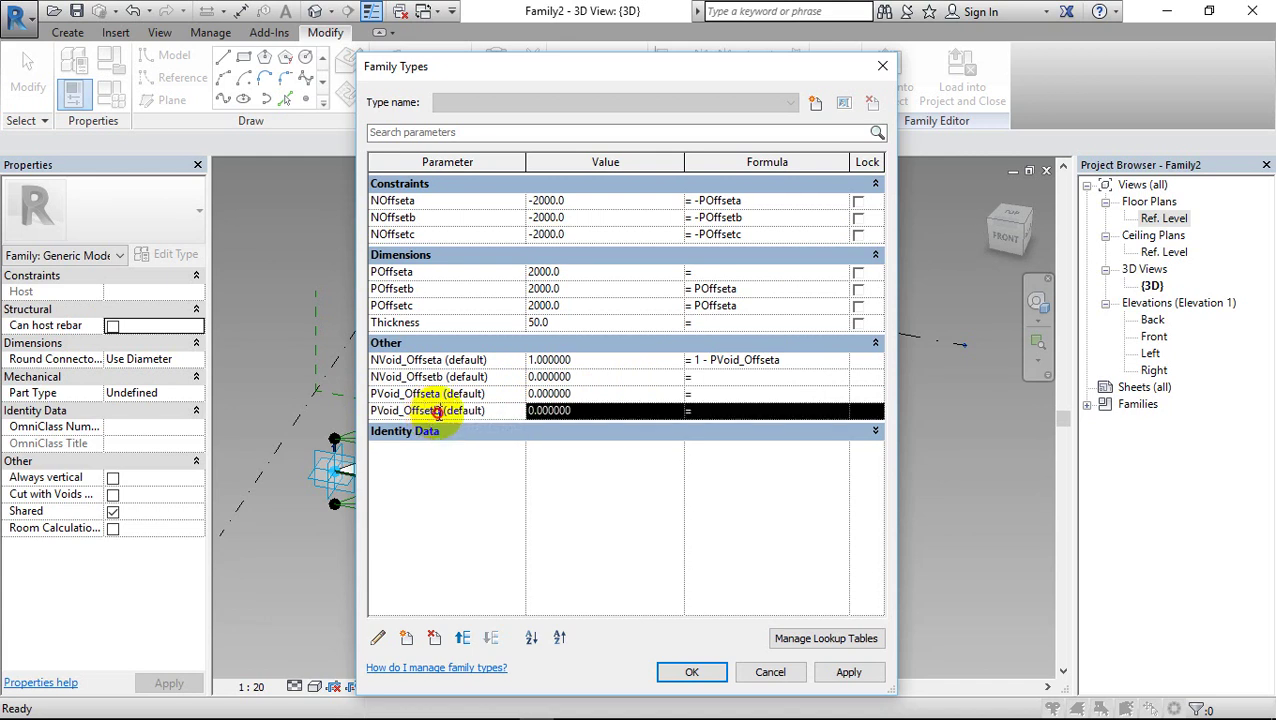
{"action": "left_click_drag", "start_coordinate": [437, 412], "coordinate": [355, 403]}
{"action": "left_click", "coordinate": [721, 378]}
{"action": "type", "text": "1 - PVoid_Offsetb"}
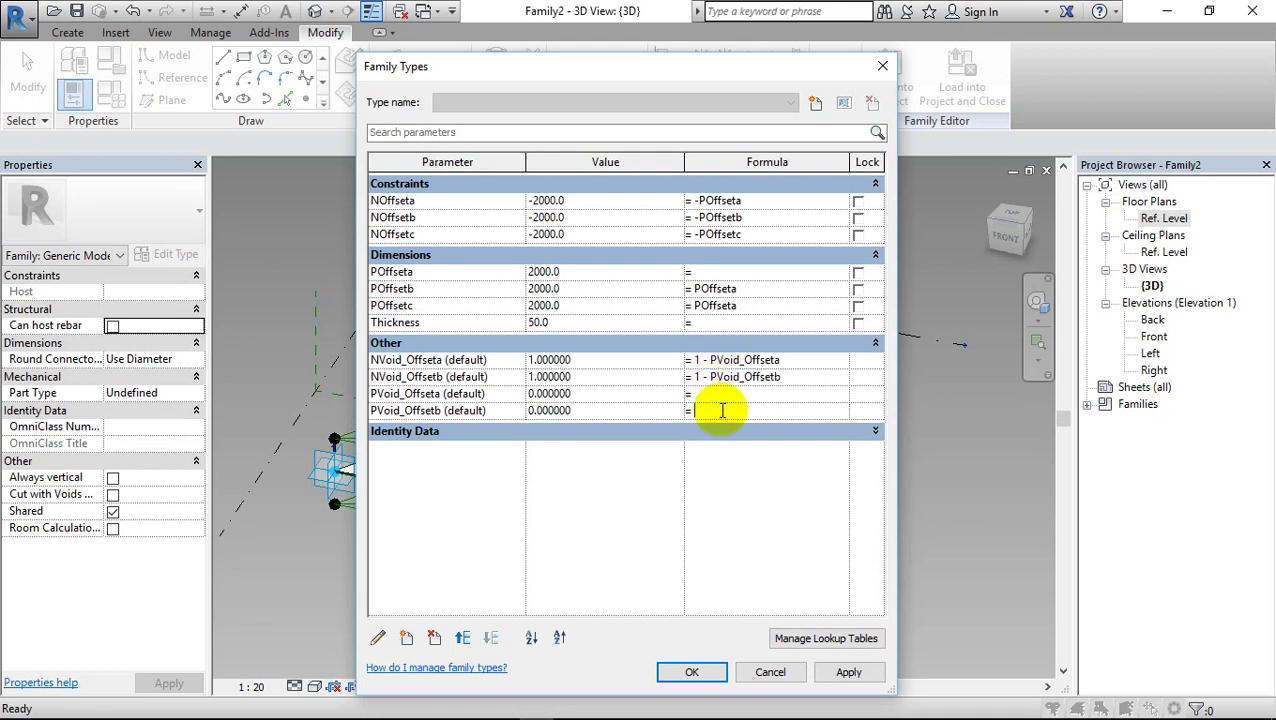
Set PVoid_Offsetb's formula to PVoid_Offseta / 2 and apply the changes
{"action": "left_click", "coordinate": [440, 396]}
{"action": "left_click_drag", "start_coordinate": [440, 396], "coordinate": [343, 390]}
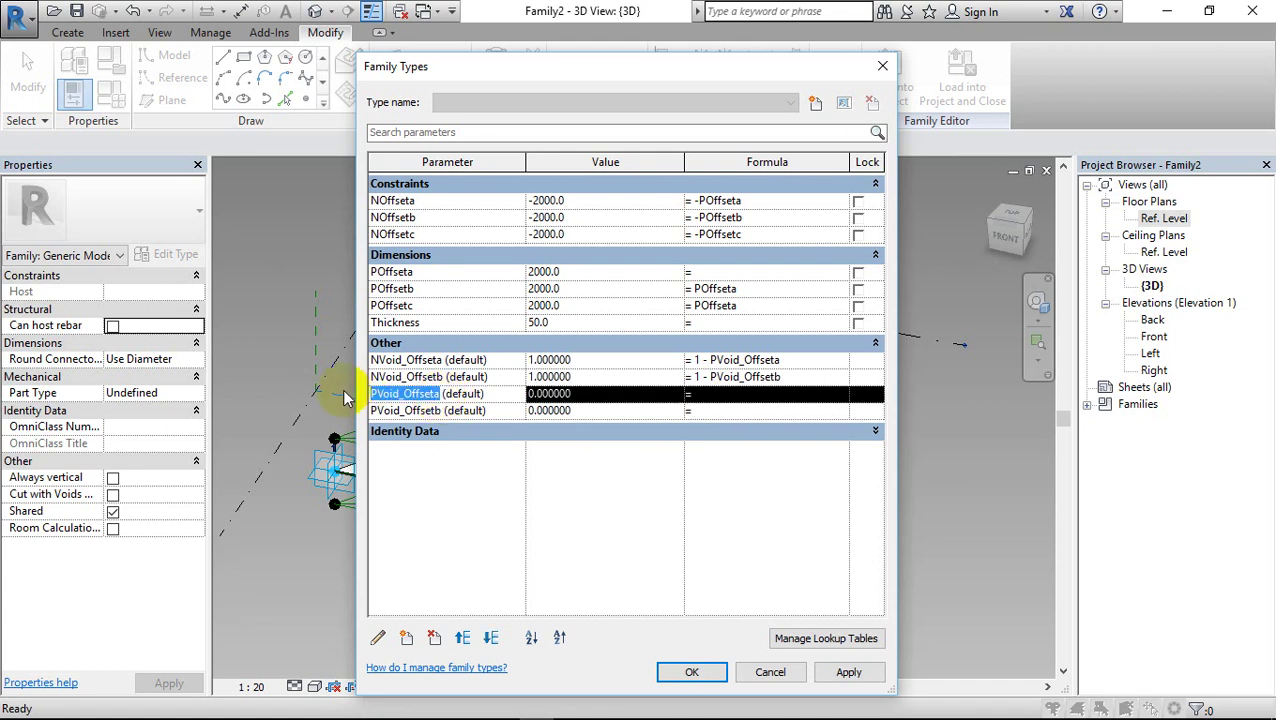
{"action": "left_click", "coordinate": [718, 411]}
{"action": "type", "text": "PVoid_Offseta/2"}
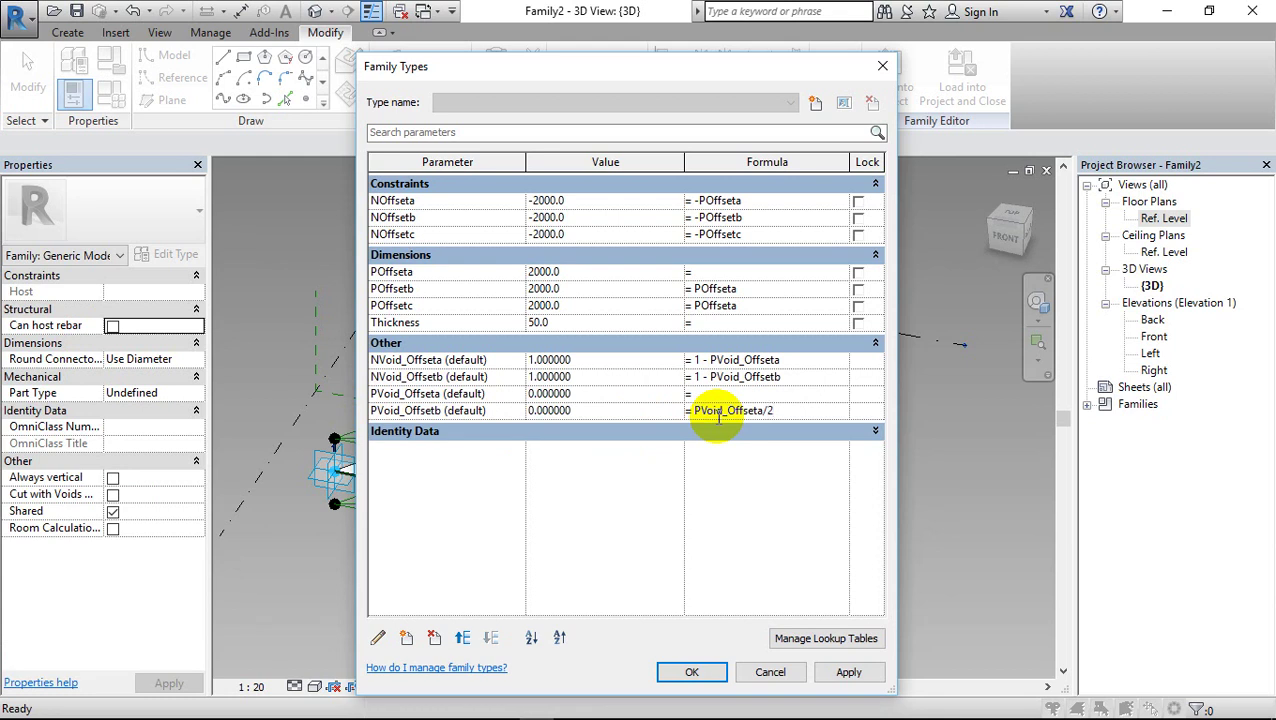
{"action": "left_click", "coordinate": [718, 411]}
{"action": "left_click", "coordinate": [850, 672]}
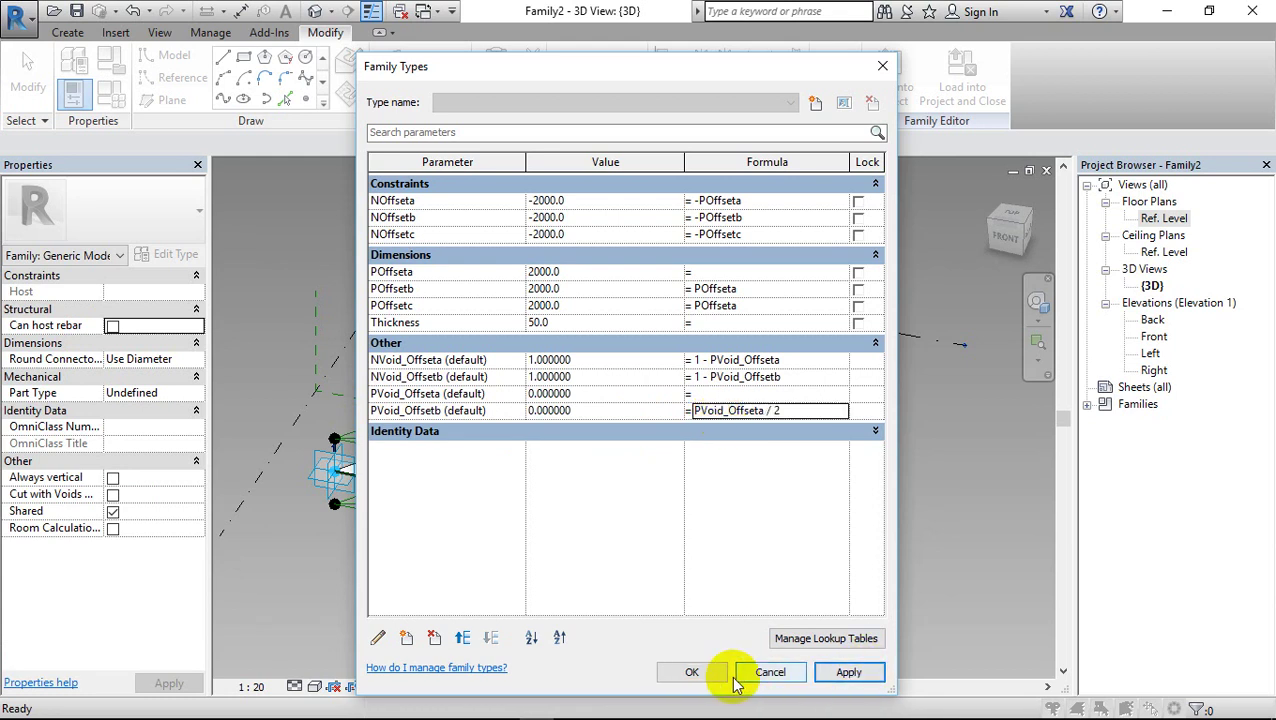
Close Family Types and host six reference points along the corner-to-midpoint reference lines
{"action": "left_click", "coordinate": [691, 672]}
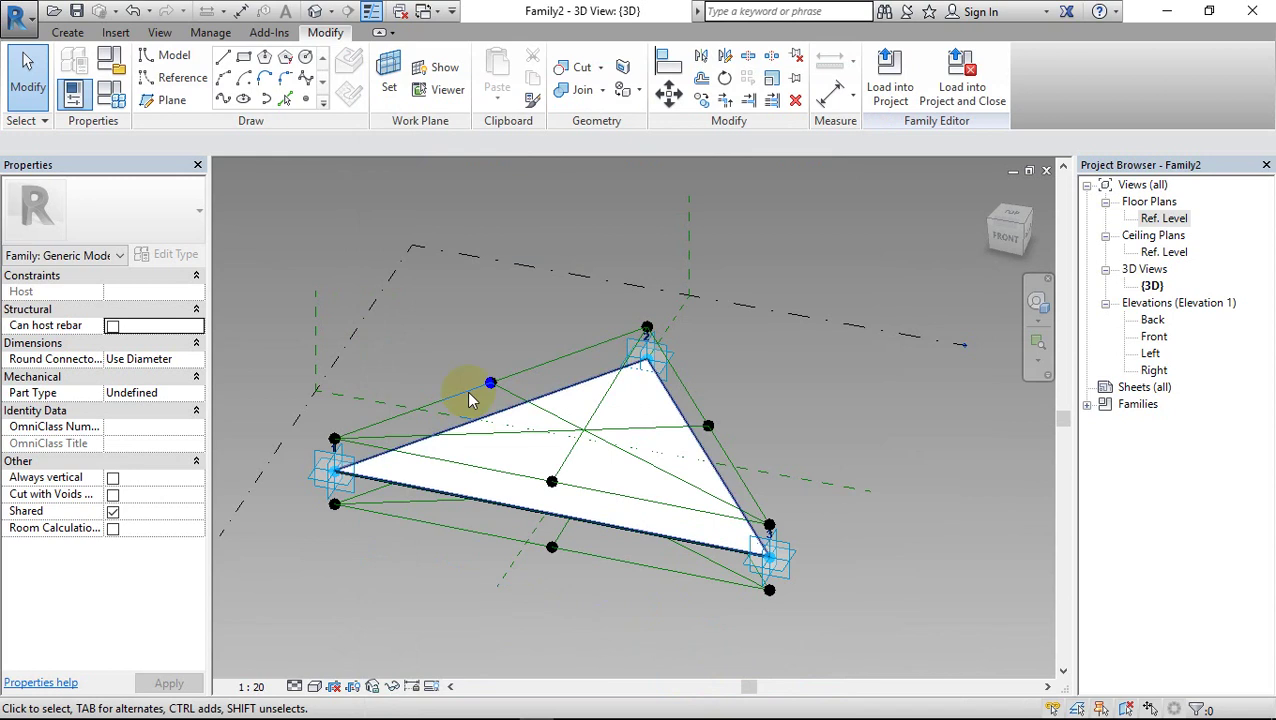
{"action": "left_click", "coordinate": [305, 99]}
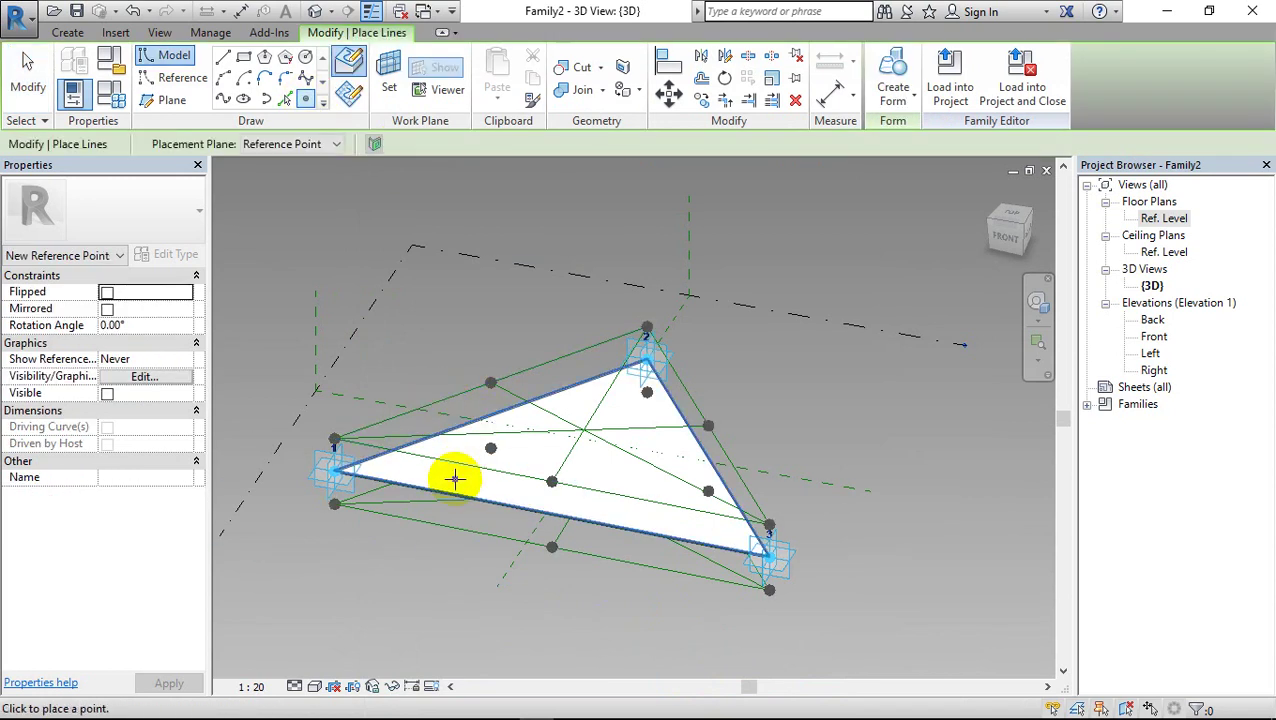
{"action": "mouse_move", "coordinate": [455, 478]}
{"action": "middle_mouse_down", "text": "shift"}
{"action": "mouse_move", "coordinate": [555, 584]}
{"action": "mouse_move", "coordinate": [555, 570]}
{"action": "middle_mouse_up", "text": "shift"}
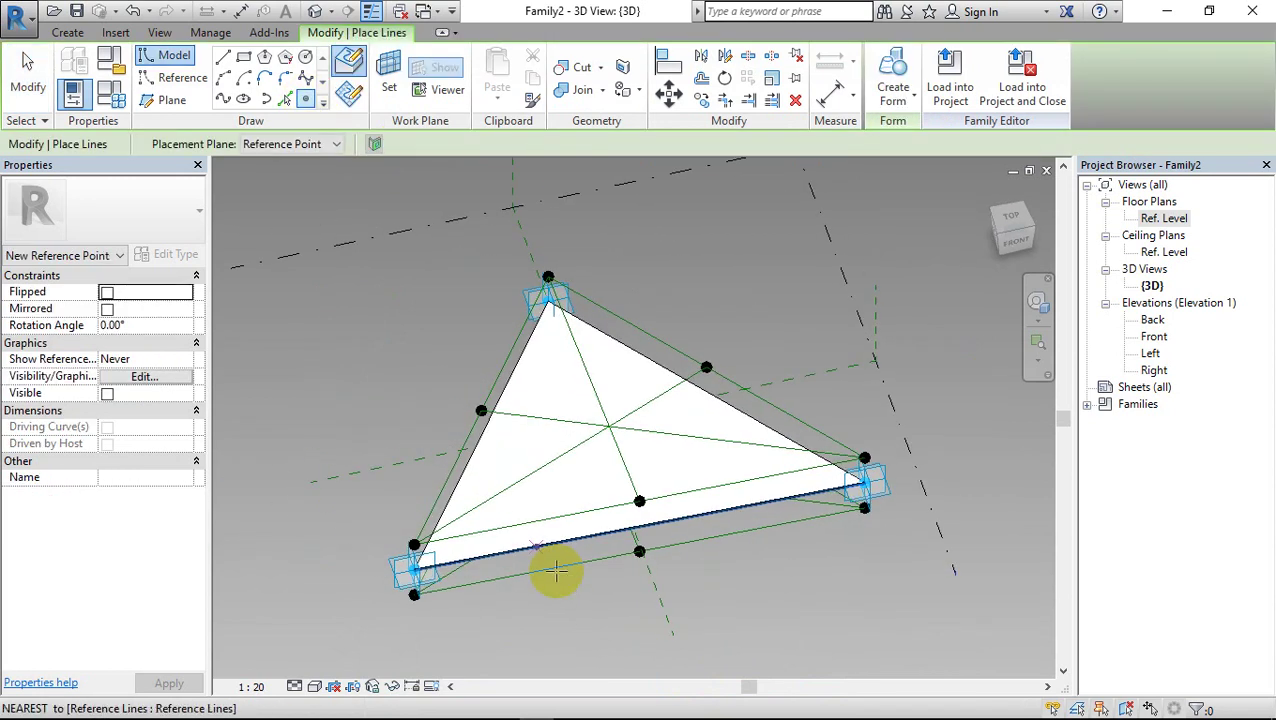
{"action": "left_click", "coordinate": [497, 490]}
{"action": "left_click", "coordinate": [530, 416]}
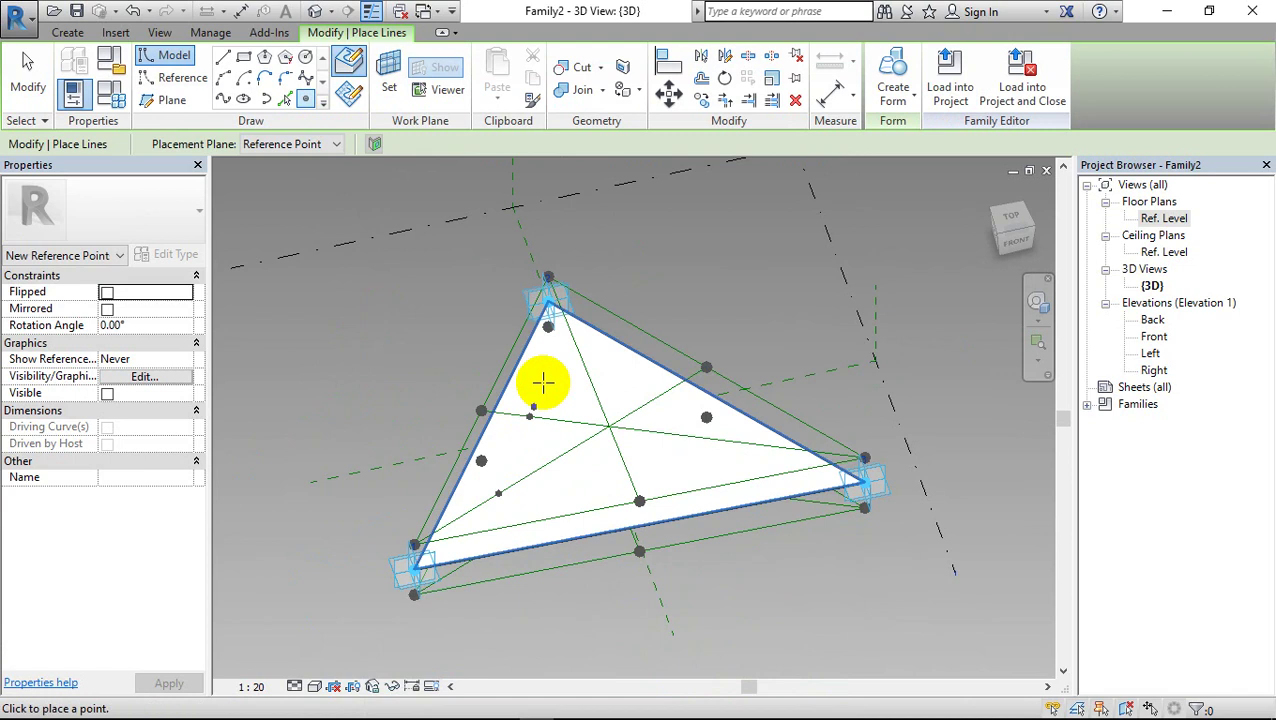
{"action": "left_click", "coordinate": [567, 322]}
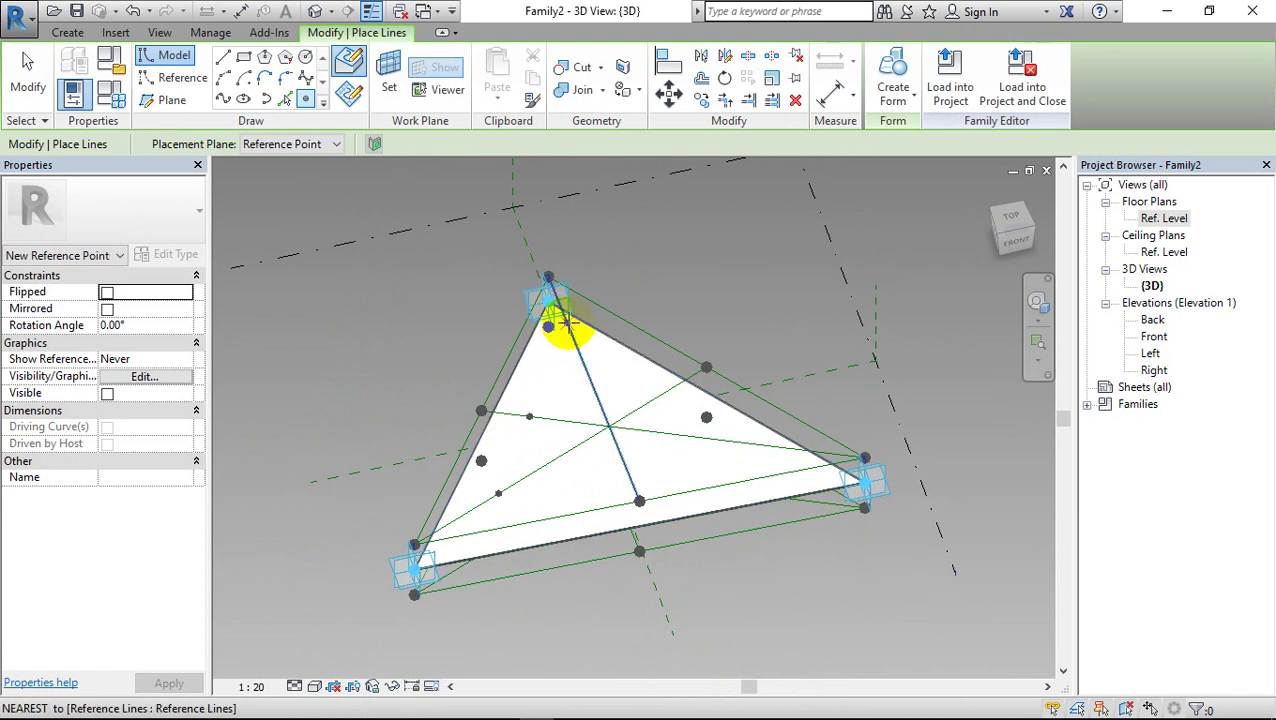
{"action": "left_click", "coordinate": [673, 384]}
{"action": "left_click", "coordinate": [765, 445]}
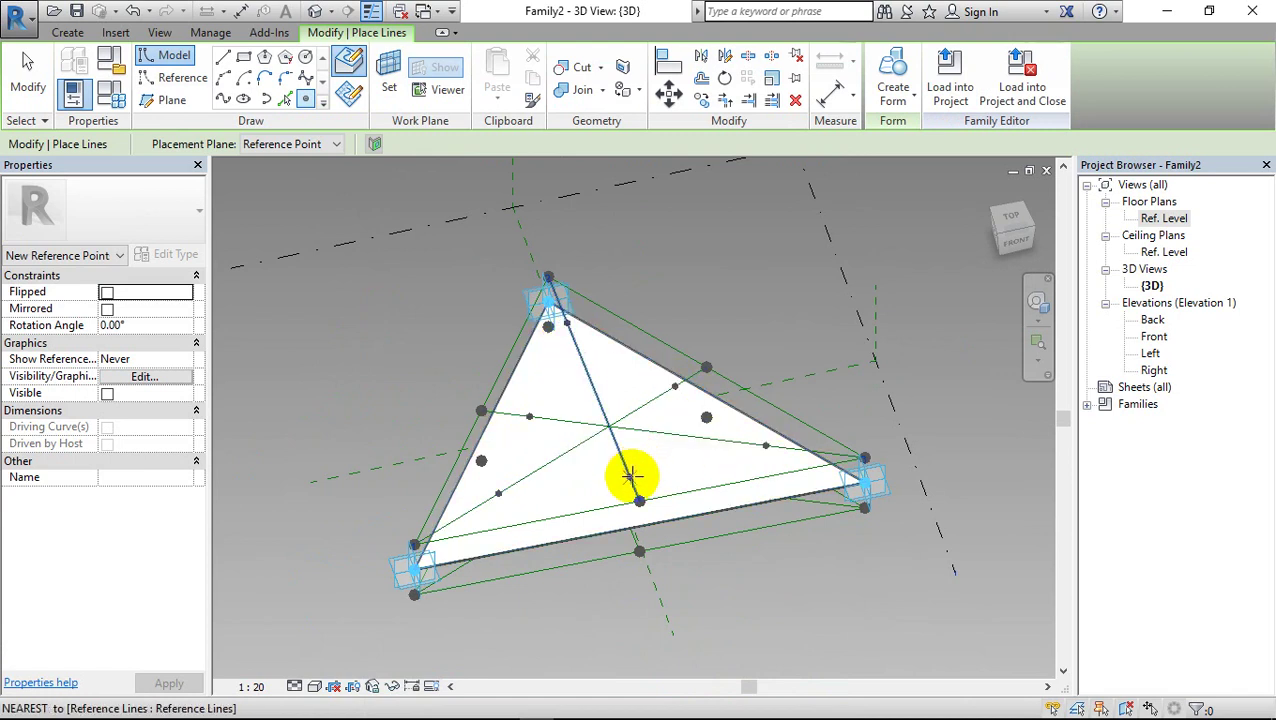
{"action": "left_click", "coordinate": [630, 477]}
{"action": "key", "text": "Escape"}
{"action": "key", "text": "Escape"}
{"action": "mouse_move", "coordinate": [609, 590]}
{"action": "middle_mouse_down", "text": "shift"}
{"action": "mouse_move", "coordinate": [670, 577]}
{"action": "mouse_move", "coordinate": [641, 541]}
{"action": "middle_mouse_up", "text": "shift"}
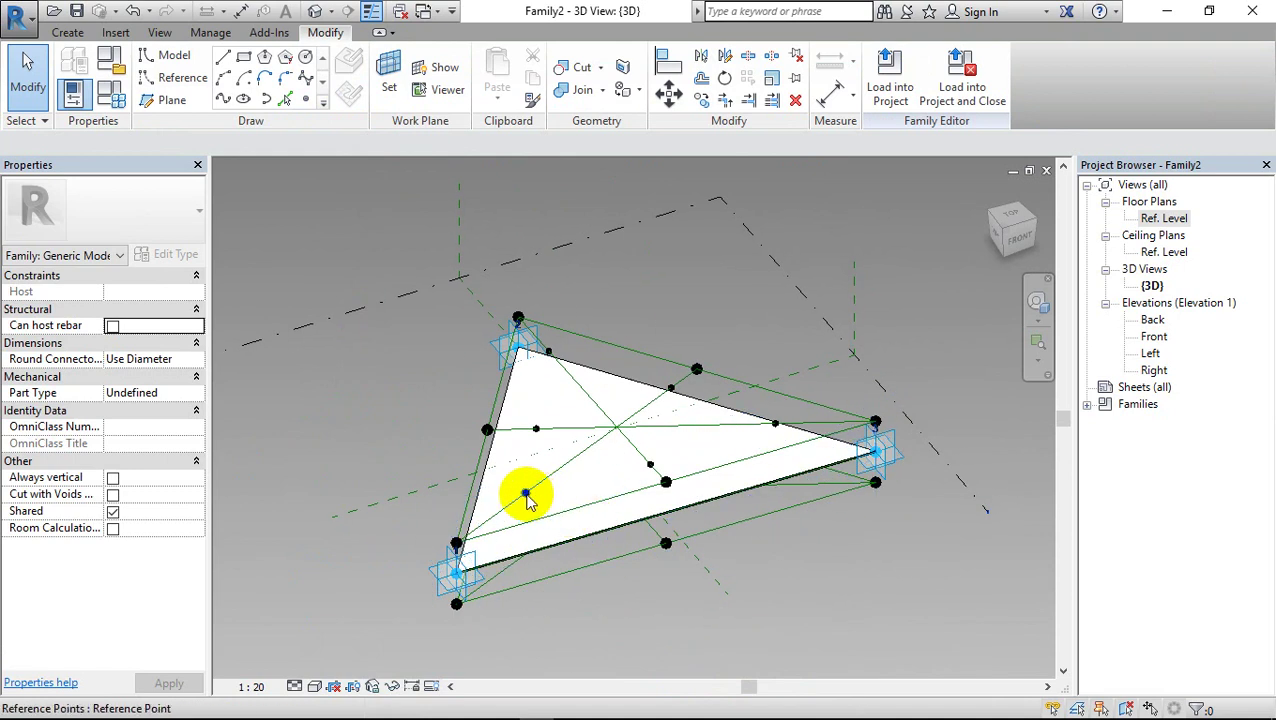
Enter 0.25 as PVoid_Offseta's value so the linked offsets recalculate to 0.125, 0.75 and 0.875
{"action": "left_click", "coordinate": [110, 95]}
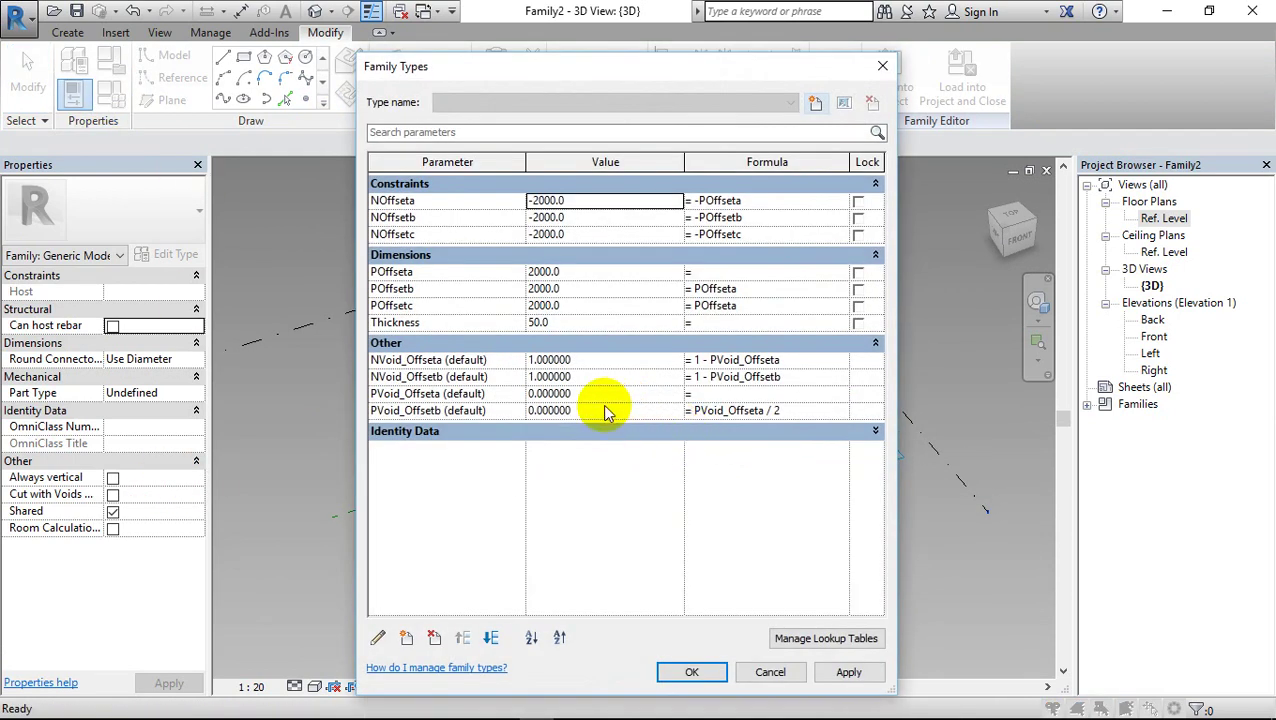
{"action": "left_click", "coordinate": [550, 410]}
{"action": "left_click_drag", "start_coordinate": [538, 411], "coordinate": [621, 417]}
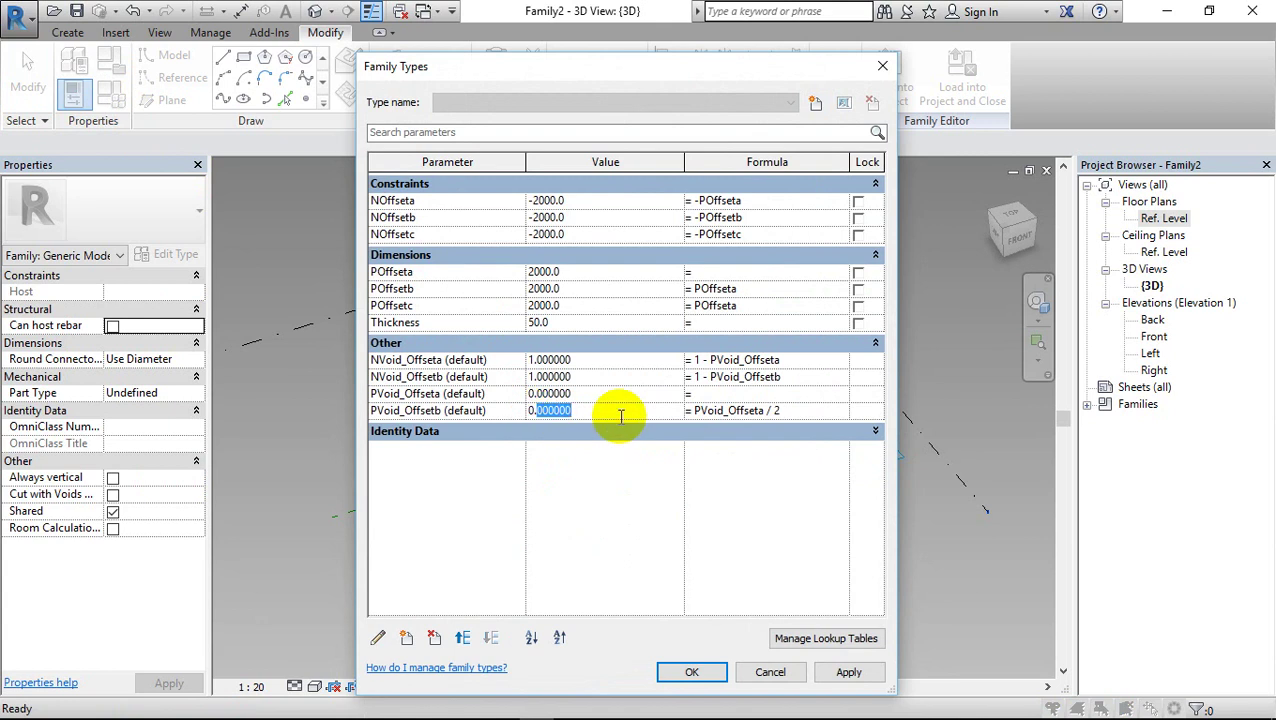
{"action": "key", "text": "Tab"}
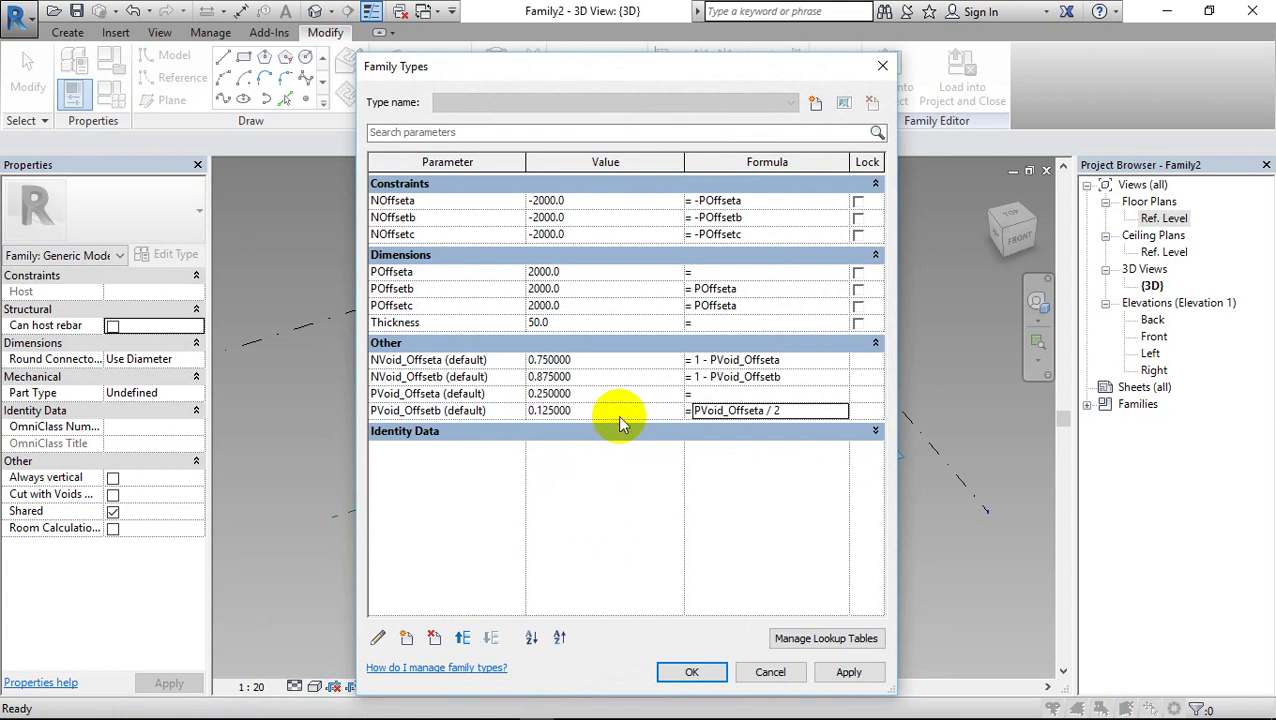
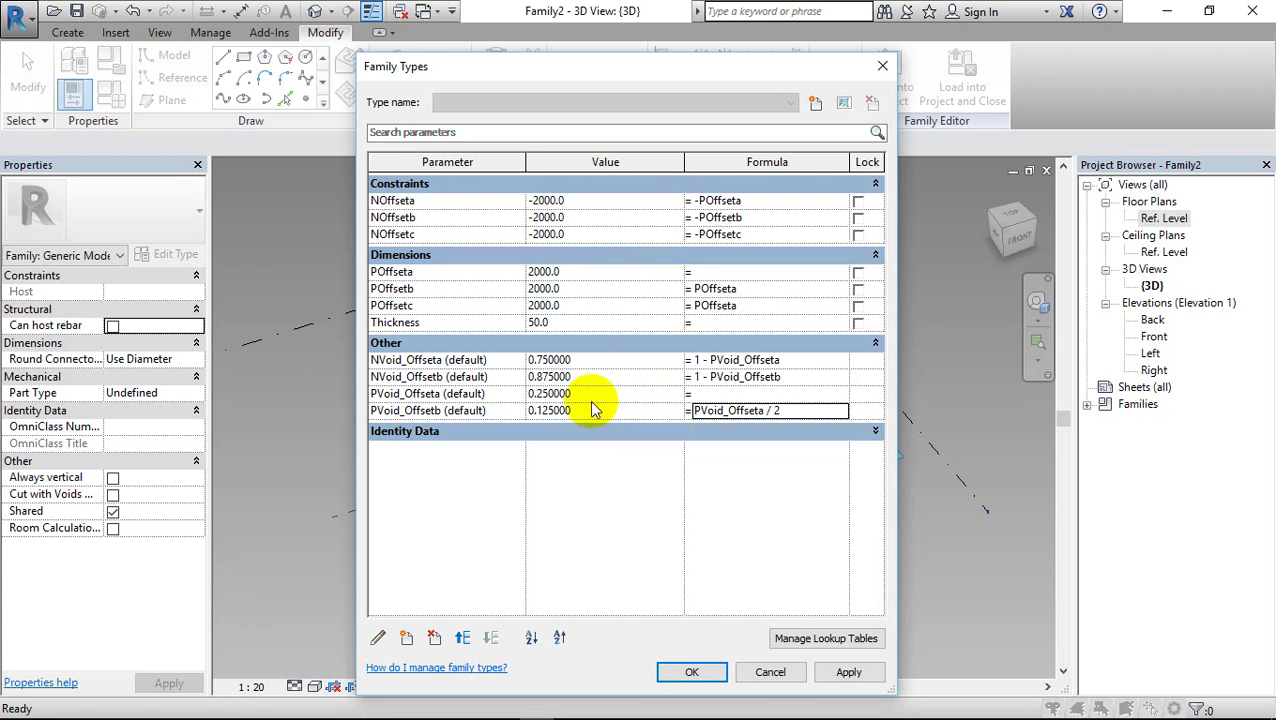
Commit the PVoid_Offsetb half-value formula, set PVoid_Offseta to 0.125, and apply the values
{"action": "left_click", "coordinate": [540, 393]}
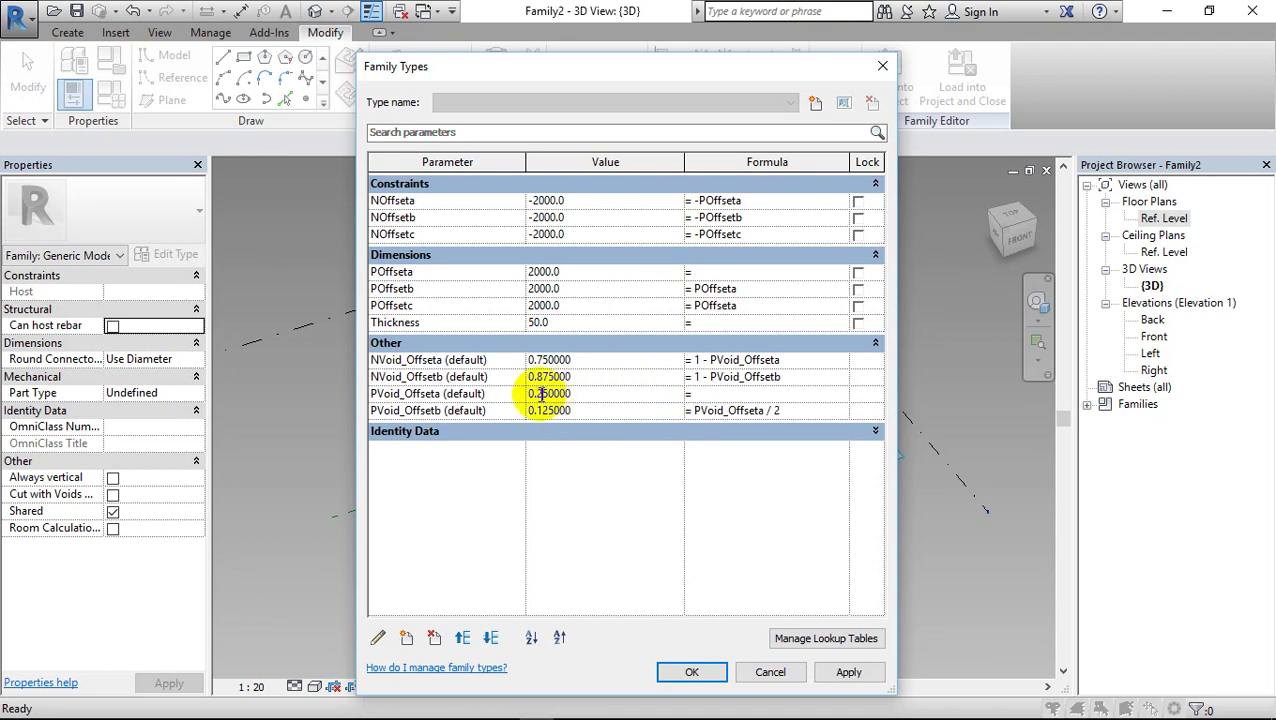
{"action": "left_click", "coordinate": [539, 393]}
{"action": "type", "text": "1"}
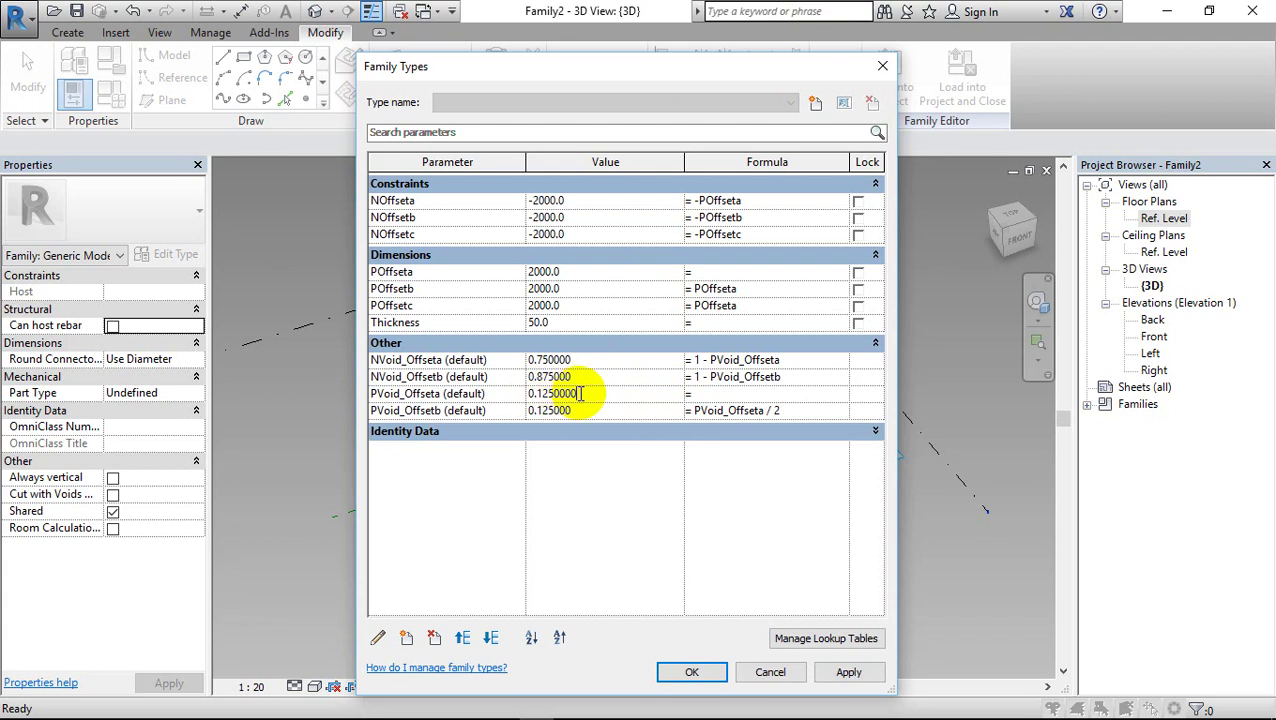
{"action": "key", "text": "Tab"}
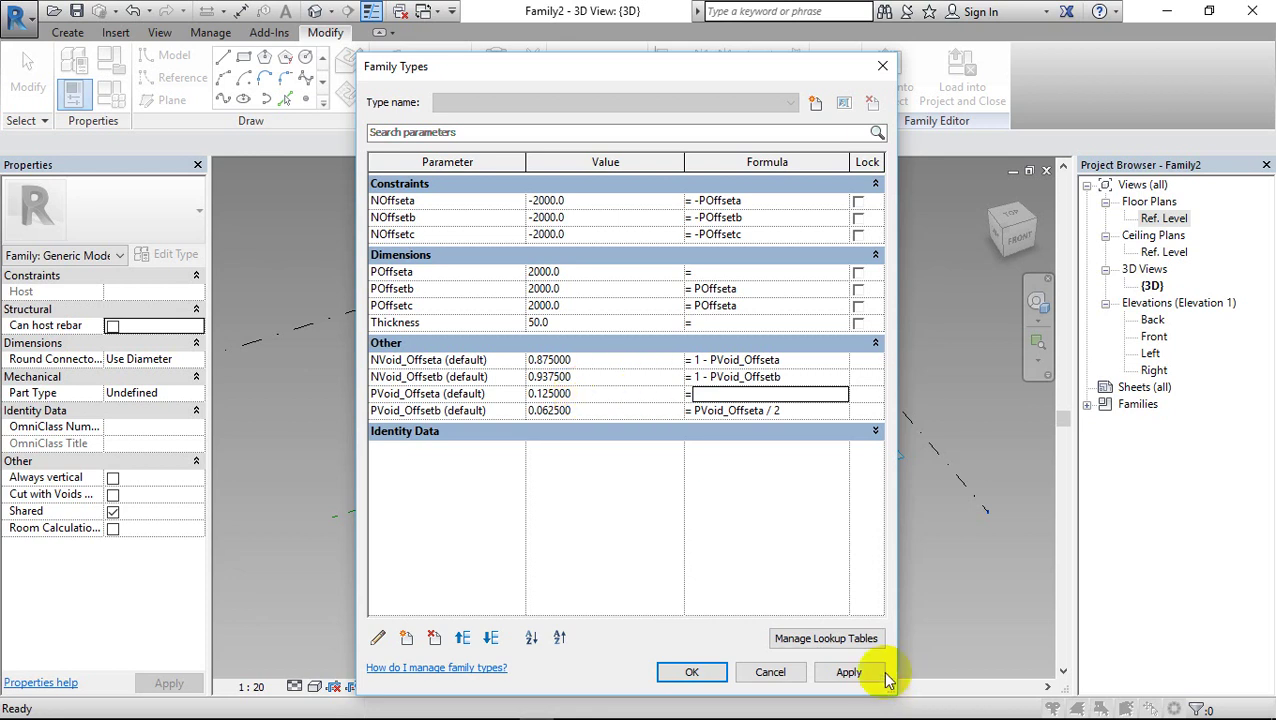
{"action": "left_click", "coordinate": [706, 675]}
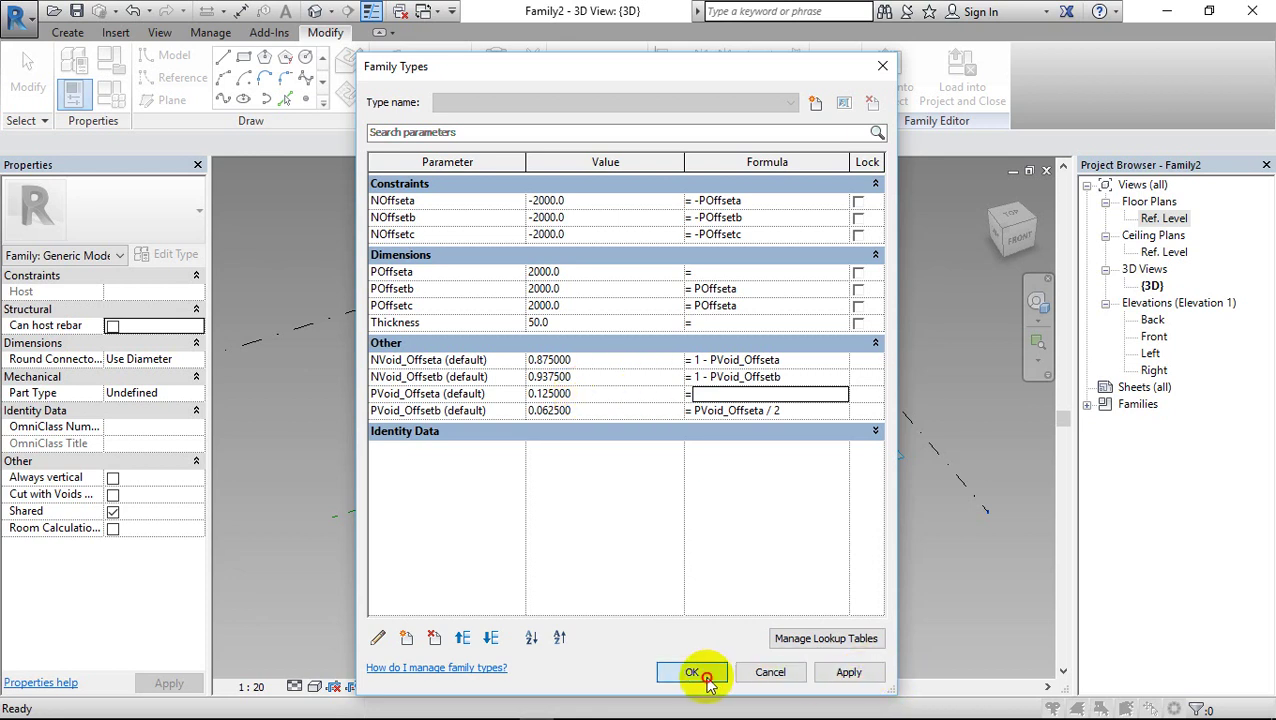
{"action": "scroll", "coordinate": [538, 468], "scroll_direction": "up", "scroll_amount": 2}
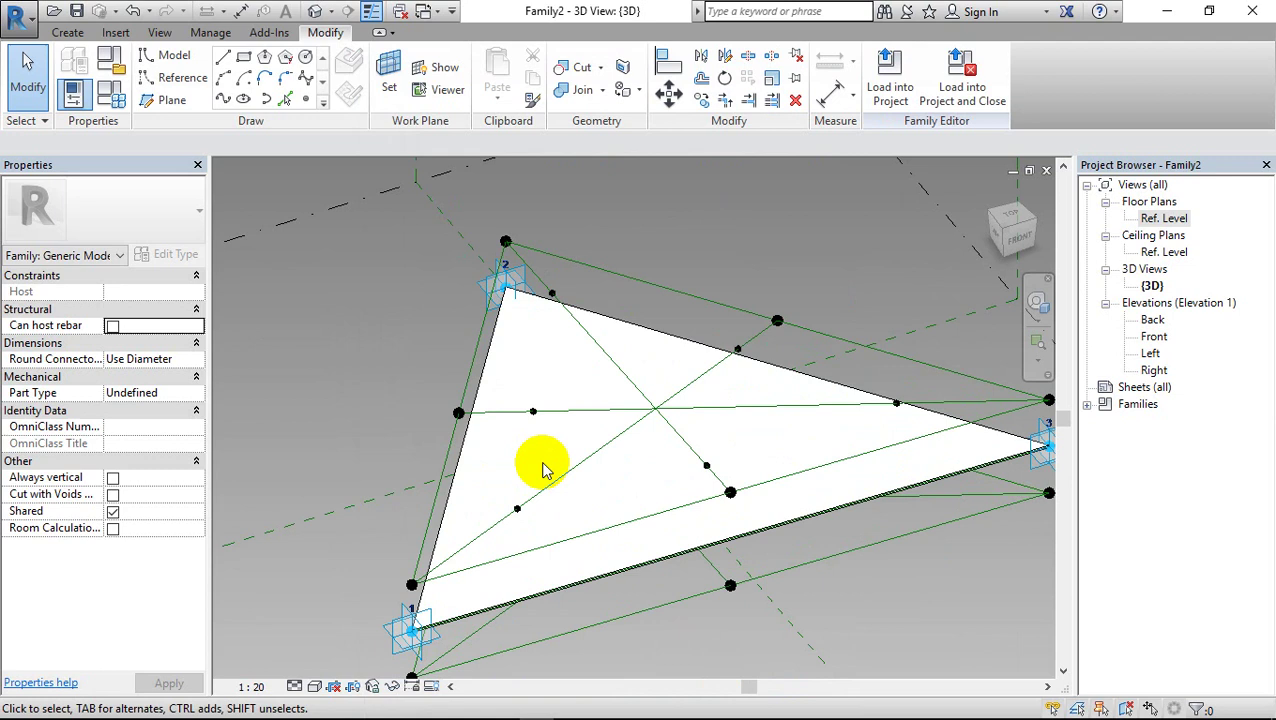
Link the lower-left diagonal point's Normalized Curve Parameter to PVoid_Offseta
{"action": "left_click", "coordinate": [517, 510]}
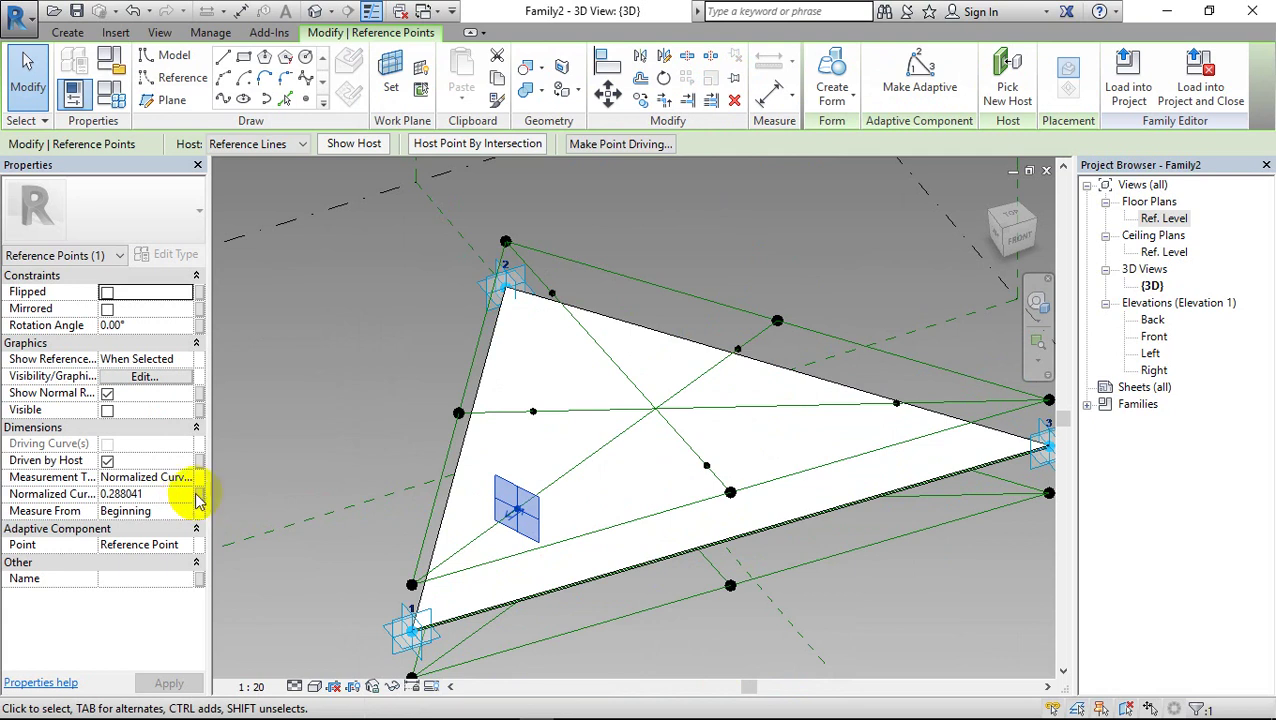
{"action": "left_click", "coordinate": [199, 494]}
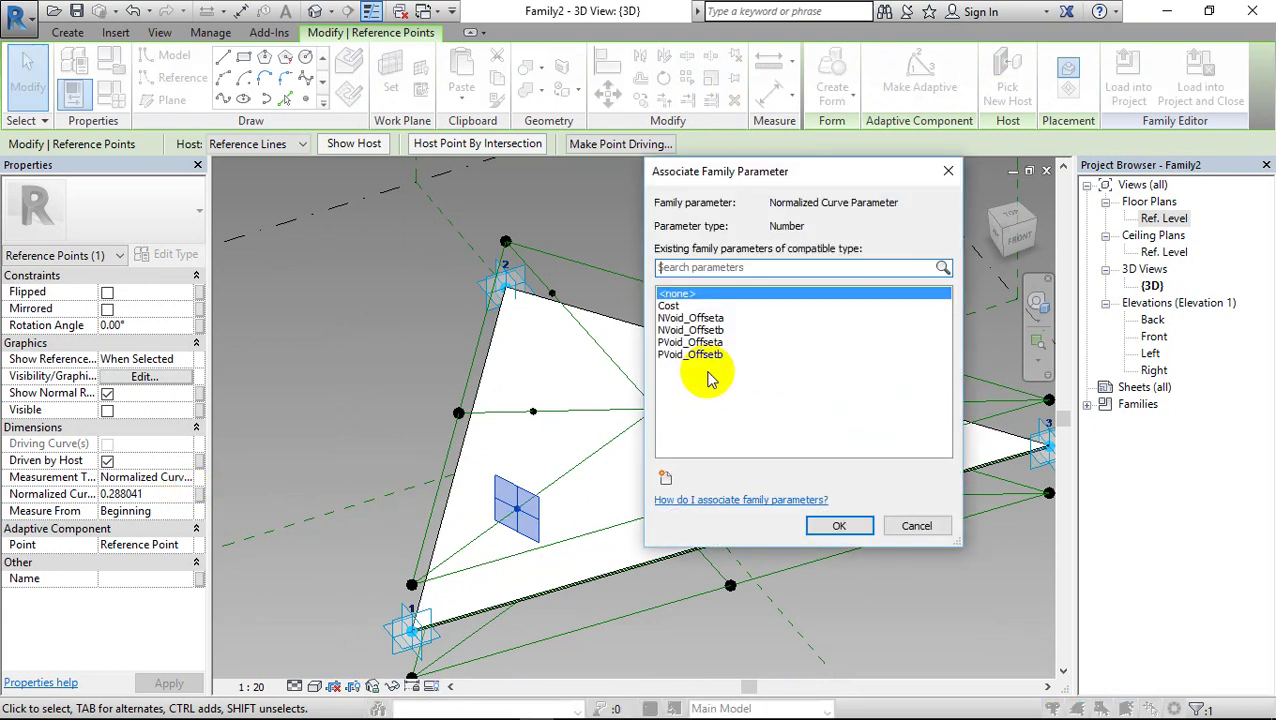
{"action": "left_click", "coordinate": [716, 344]}
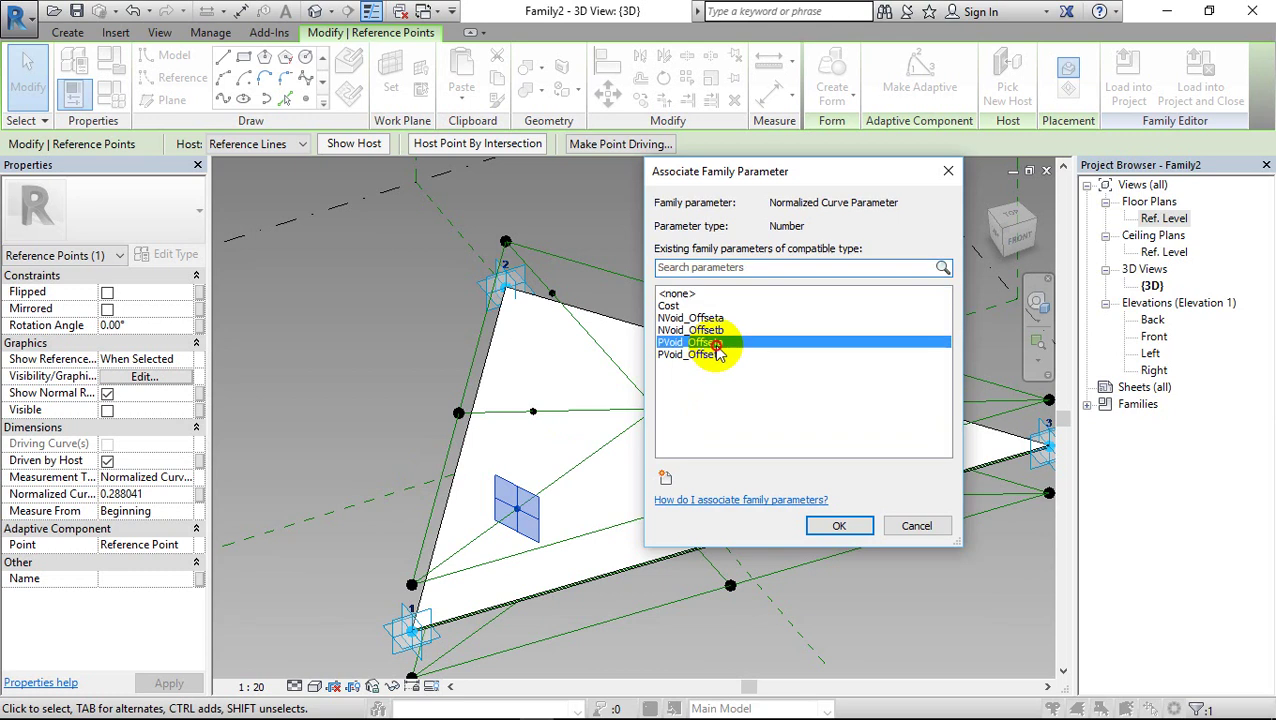
{"action": "left_click", "coordinate": [836, 524]}
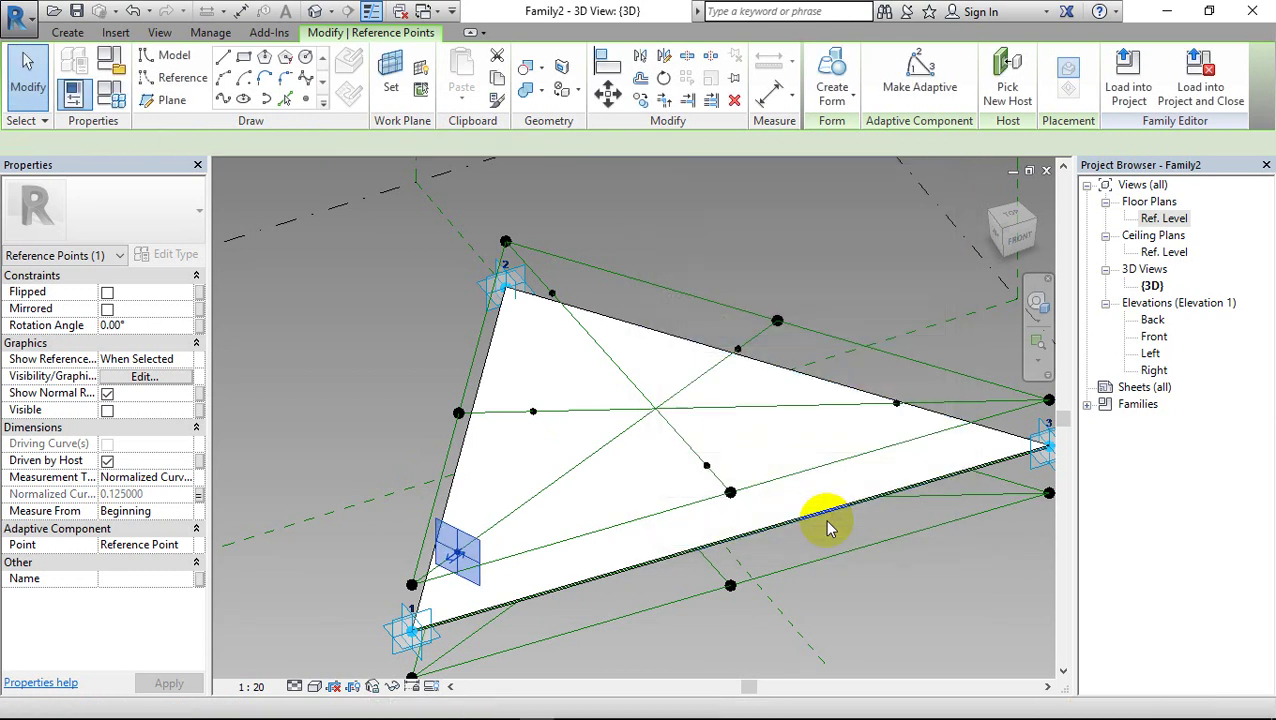
Link the left horizontal-line point to PVoid_Offseta as well, then select the top-vertex point
{"action": "left_click", "coordinate": [533, 411]}
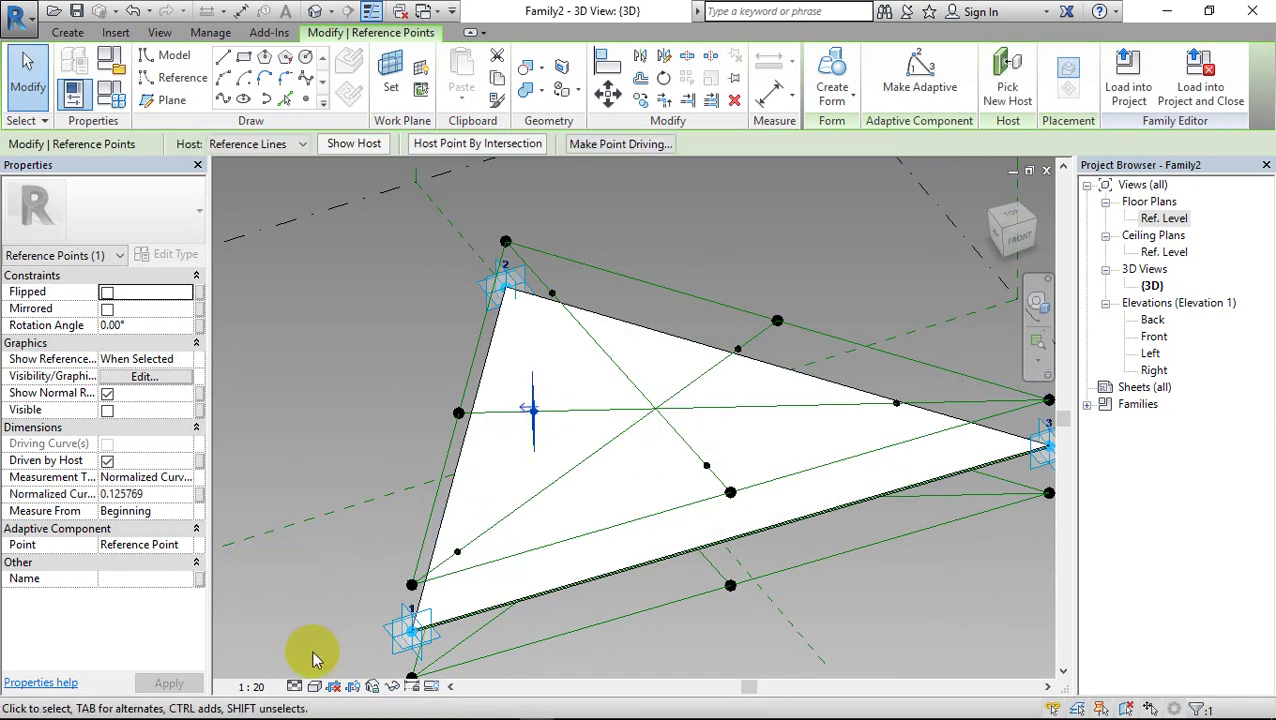
{"action": "left_click", "coordinate": [200, 495]}
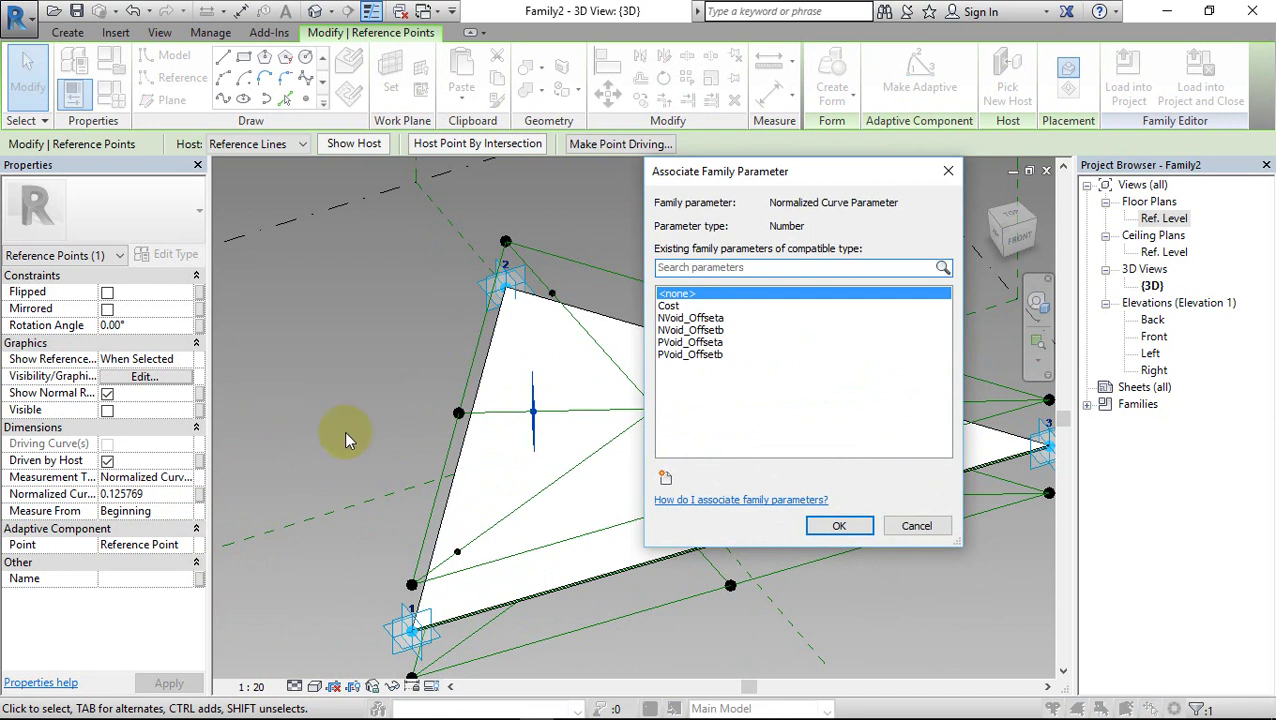
{"action": "left_click", "coordinate": [700, 342]}
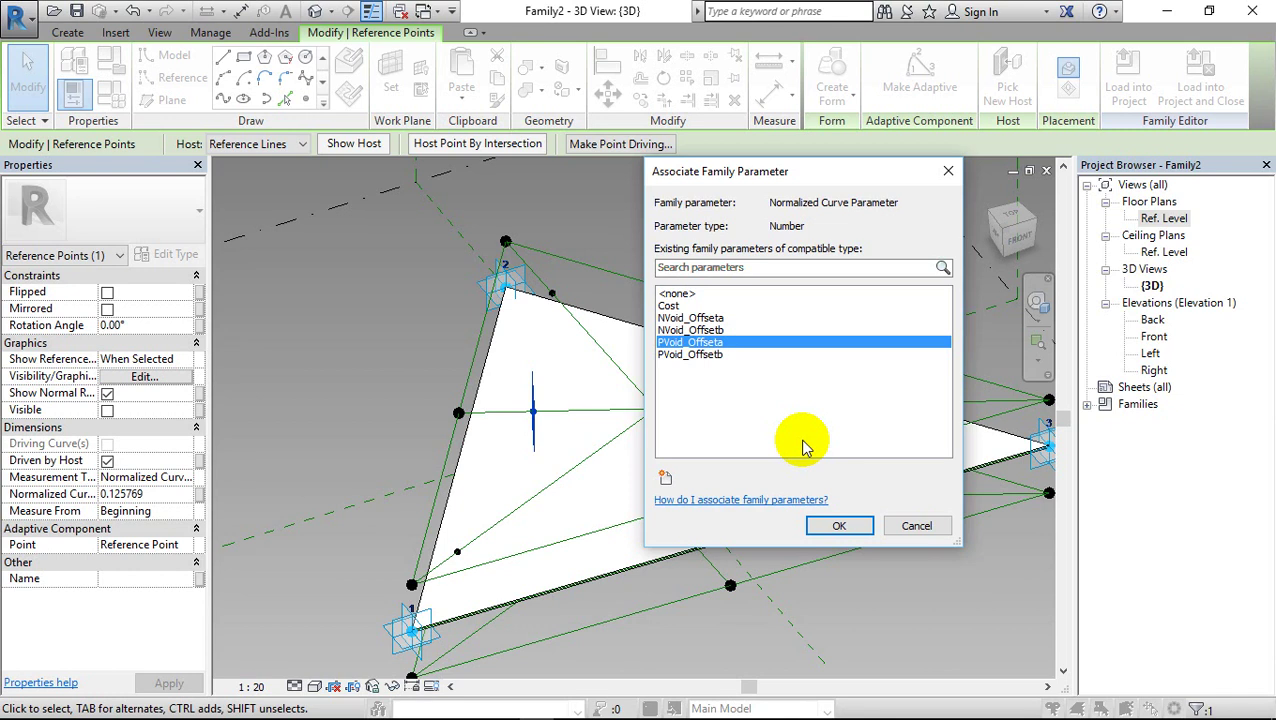
{"action": "left_click", "coordinate": [837, 525]}
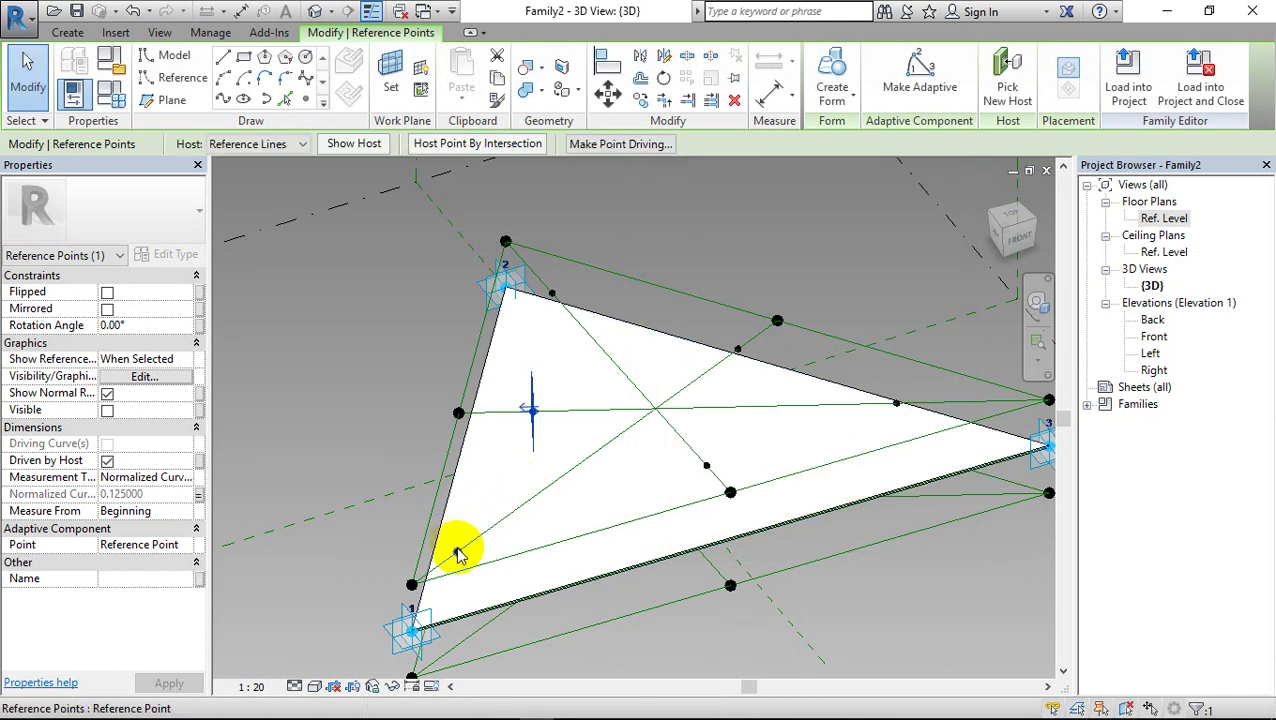
{"action": "left_click", "coordinate": [549, 292]}
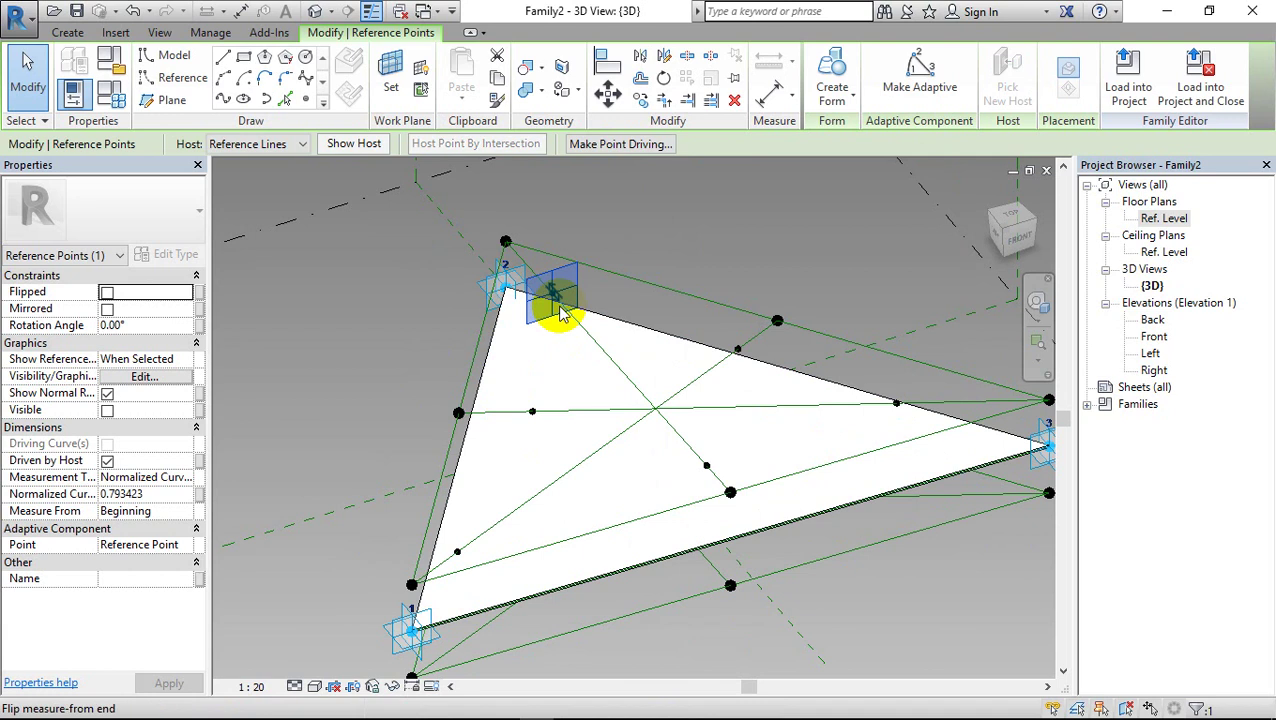
Try NVoid_Offseta, NVoid_Offsetb and PVoid_Offsetb as the top point's curve-position driver
{"action": "left_click", "coordinate": [201, 494]}
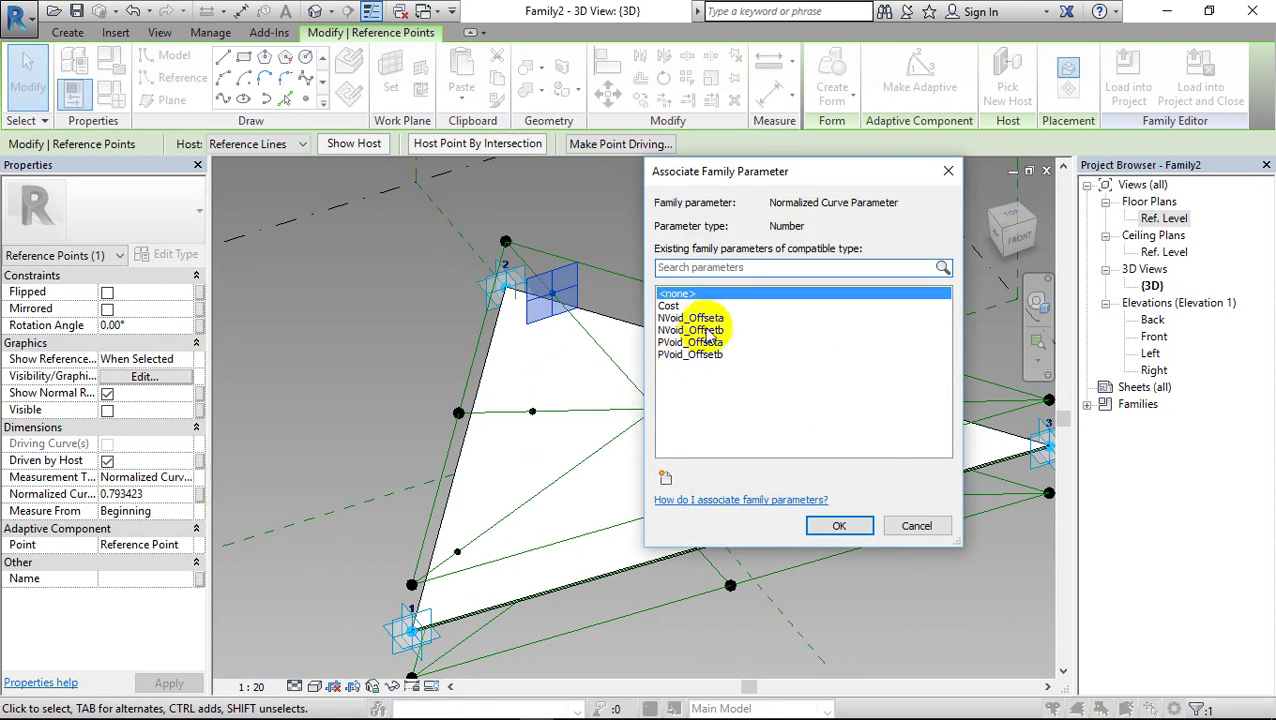
{"action": "left_click", "coordinate": [715, 318]}
{"action": "left_click", "coordinate": [826, 527]}
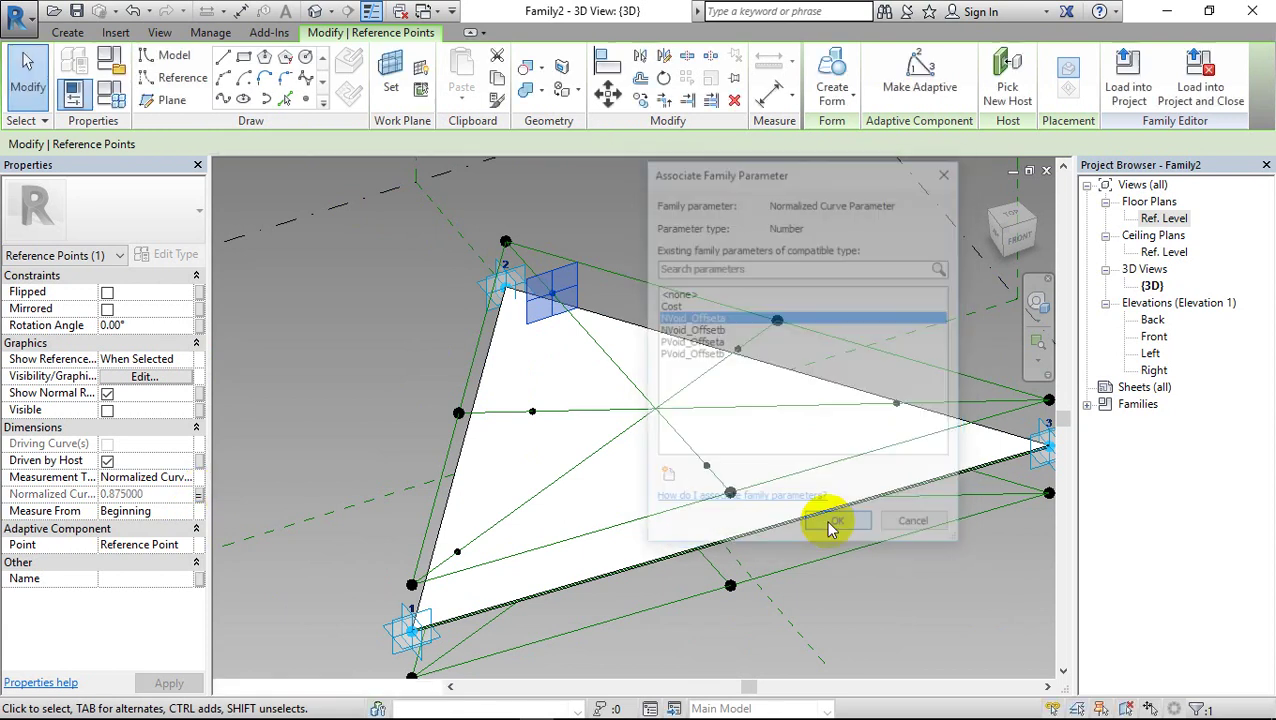
{"action": "left_click", "coordinate": [201, 494]}
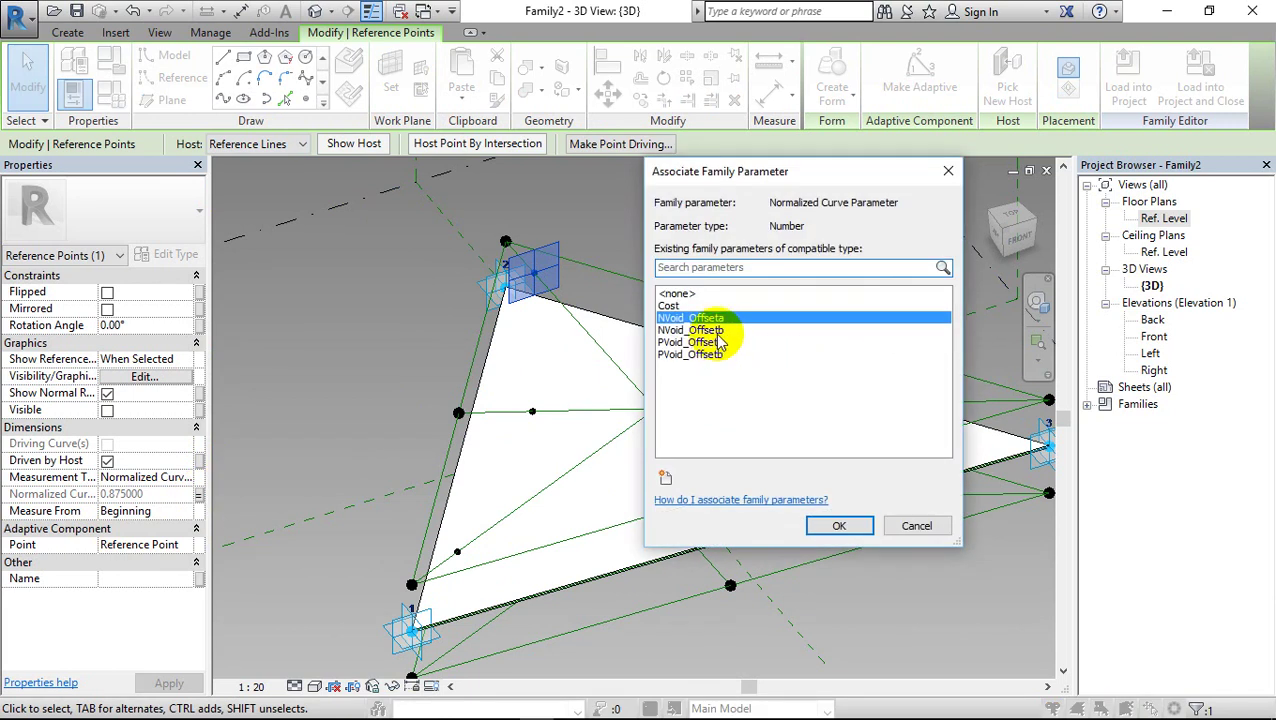
{"action": "left_click", "coordinate": [730, 330]}
{"action": "left_click", "coordinate": [838, 526]}
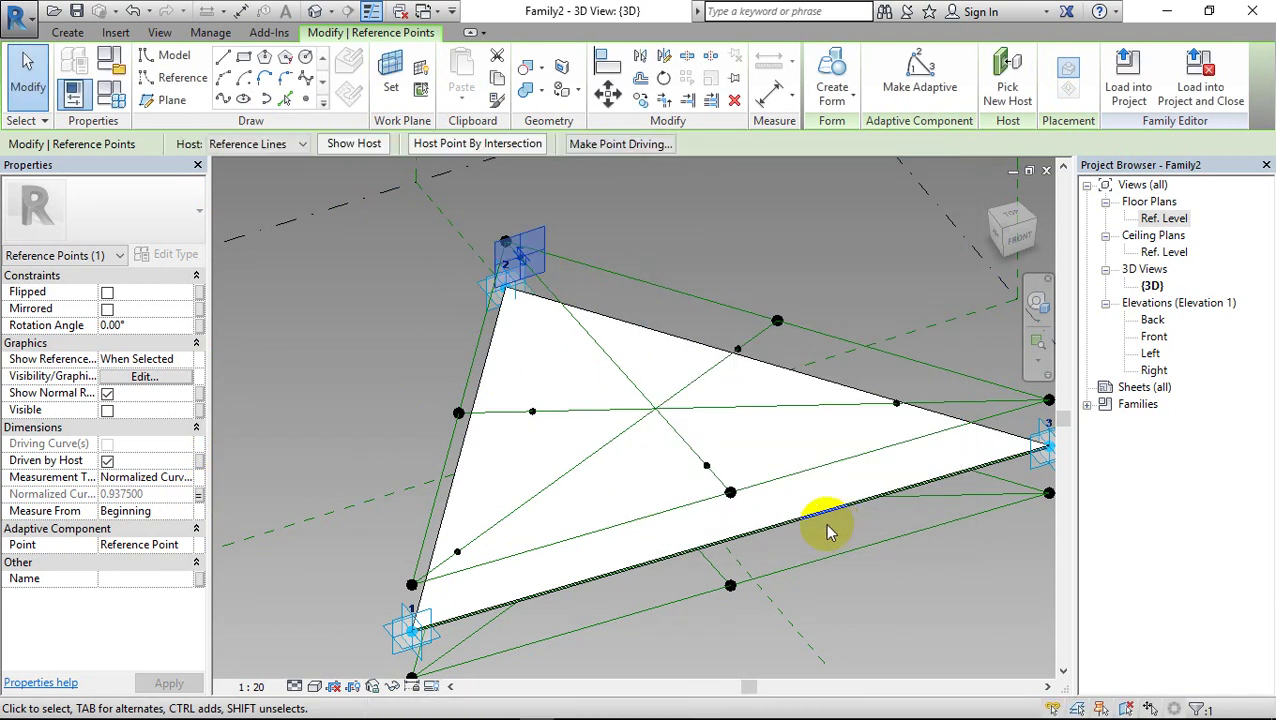
{"action": "left_click", "coordinate": [199, 494]}
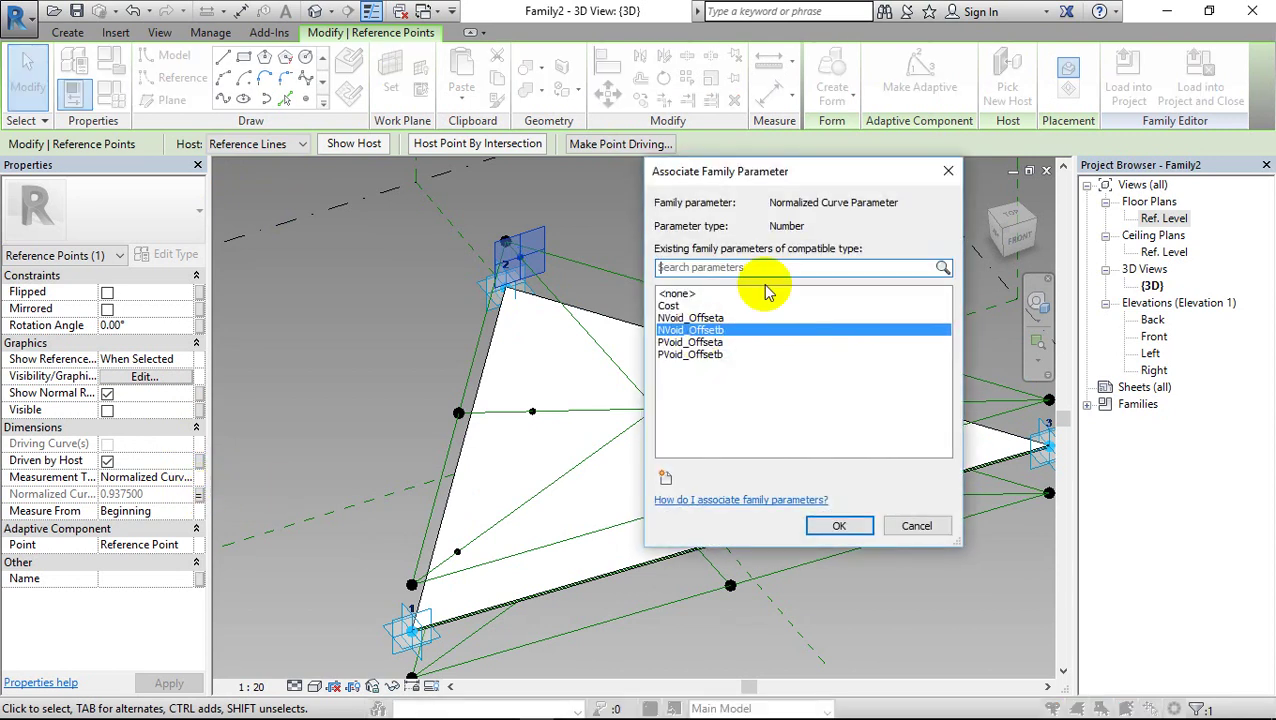
{"action": "left_click", "coordinate": [713, 356]}
{"action": "left_click", "coordinate": [836, 525]}
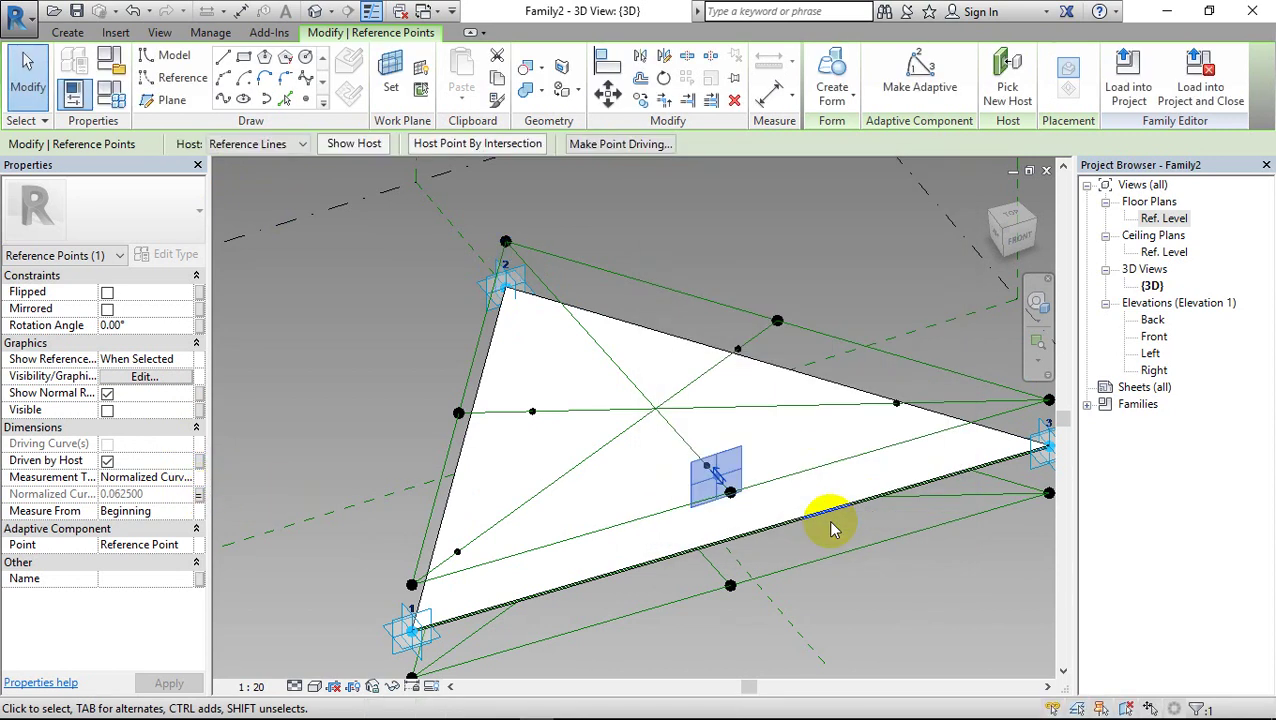
Try PVoid_Offseta and NVoid_Offsetb, then settle on NVoid_Offseta, placing the point at 0.875
{"action": "left_click", "coordinate": [199, 494]}
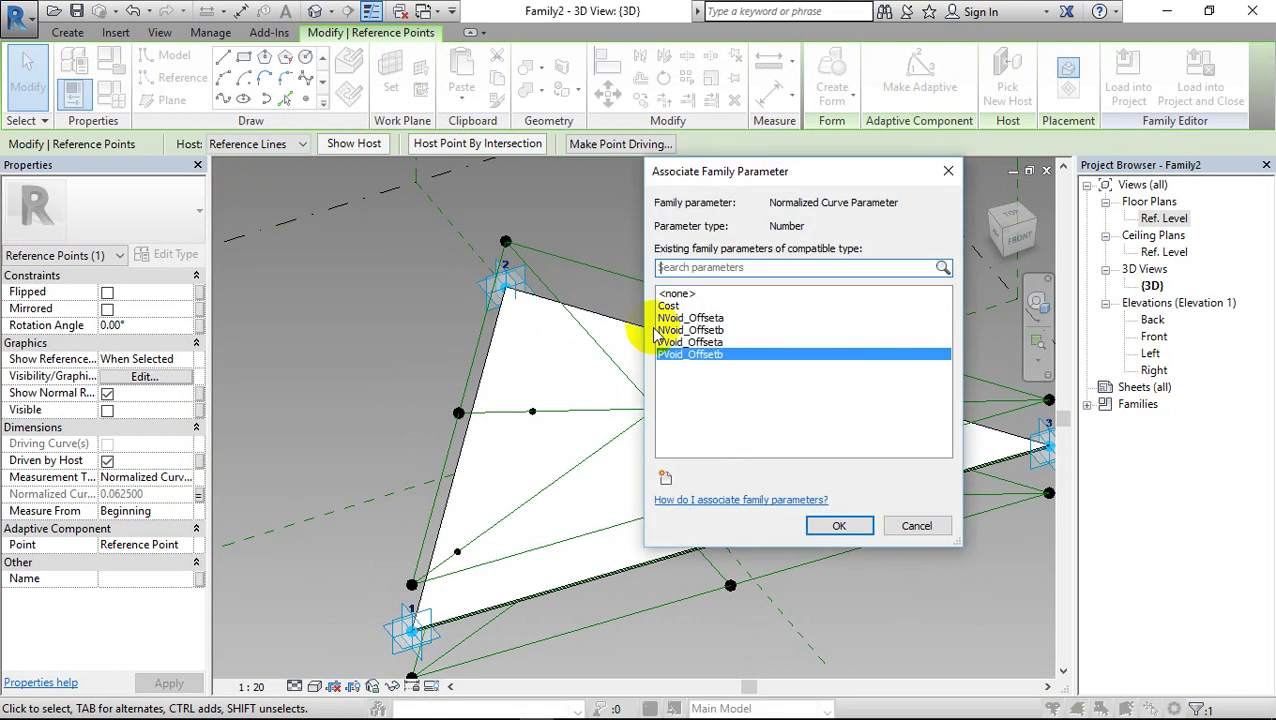
{"action": "left_click", "coordinate": [722, 342]}
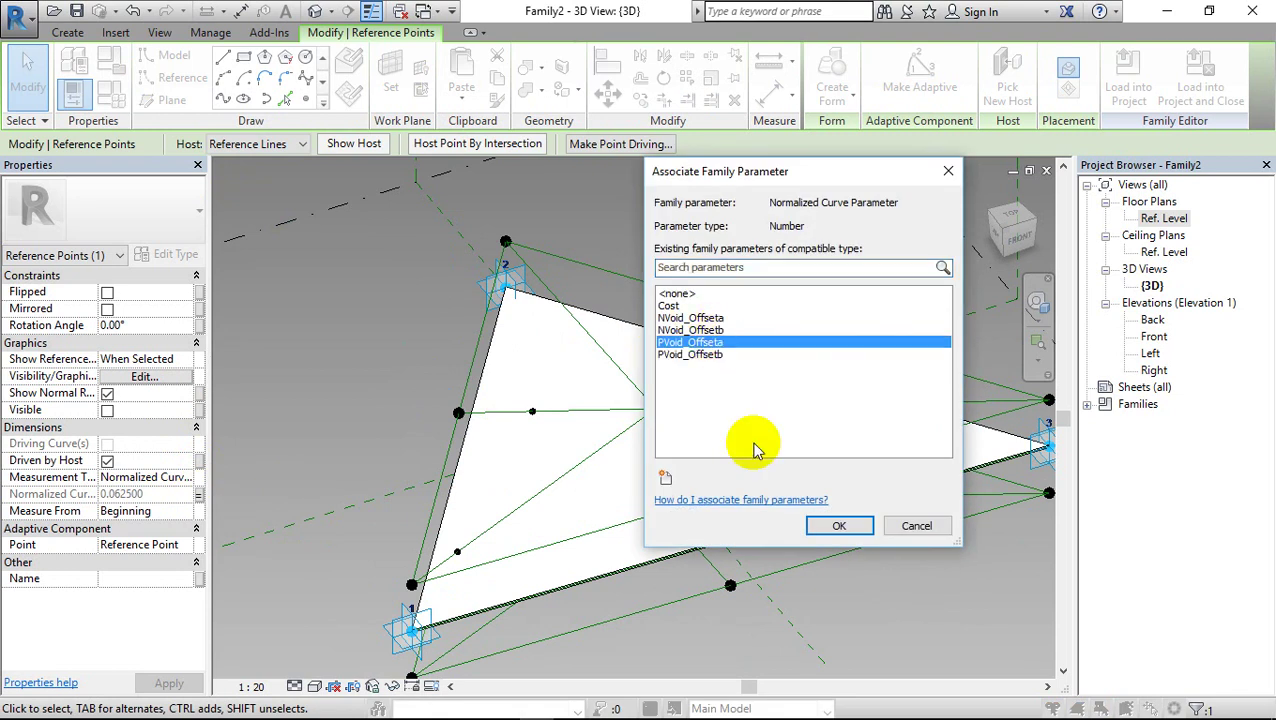
{"action": "left_click", "coordinate": [838, 527]}
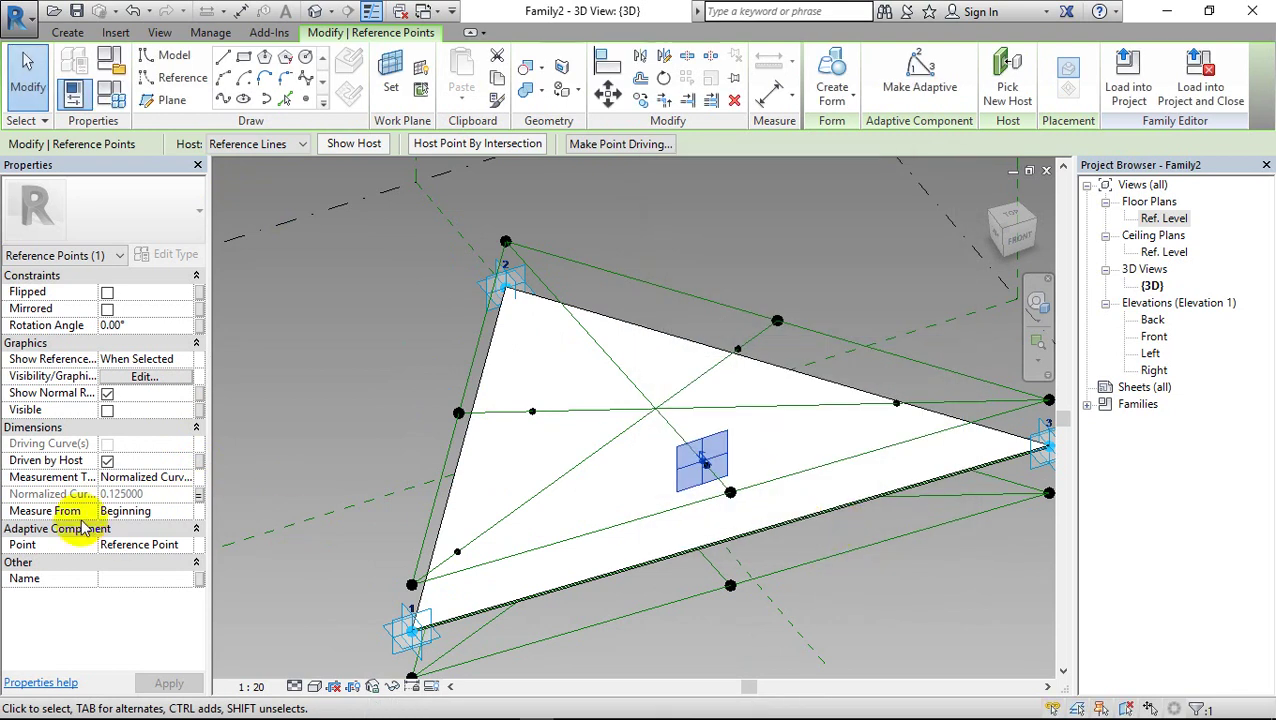
{"action": "left_click", "coordinate": [199, 494]}
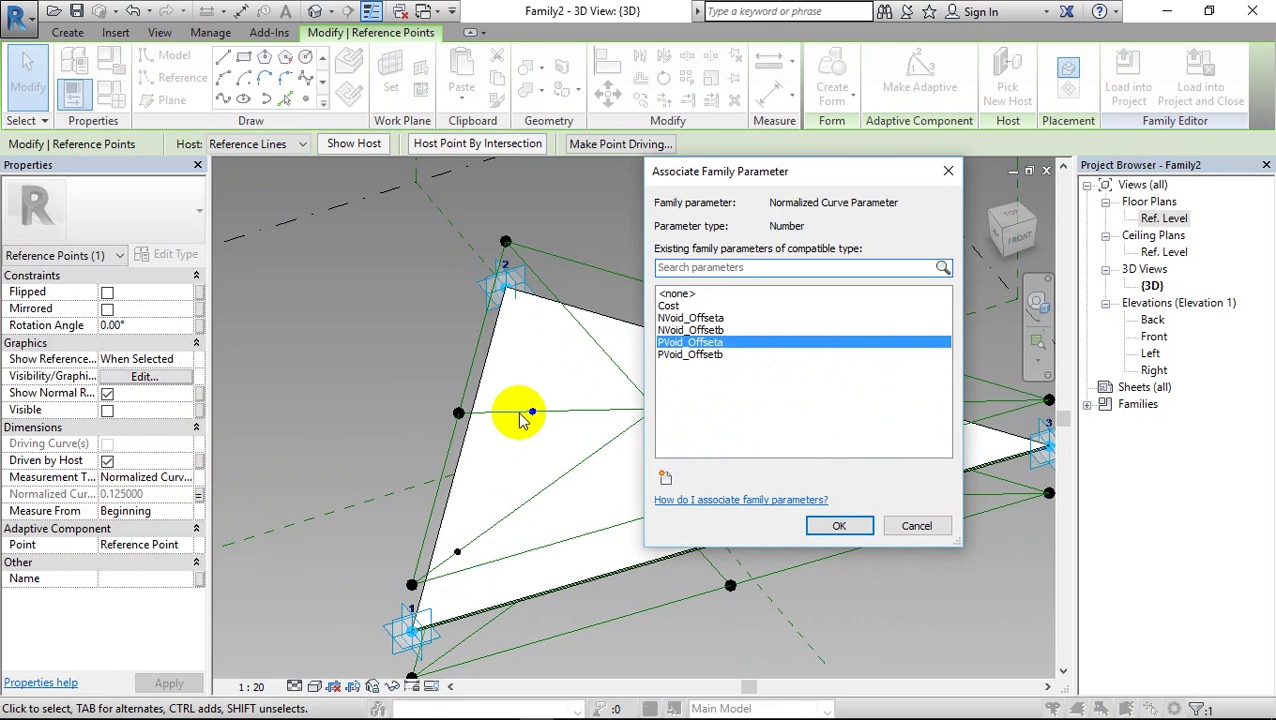
{"action": "left_click", "coordinate": [700, 330]}
{"action": "left_click", "coordinate": [822, 521]}
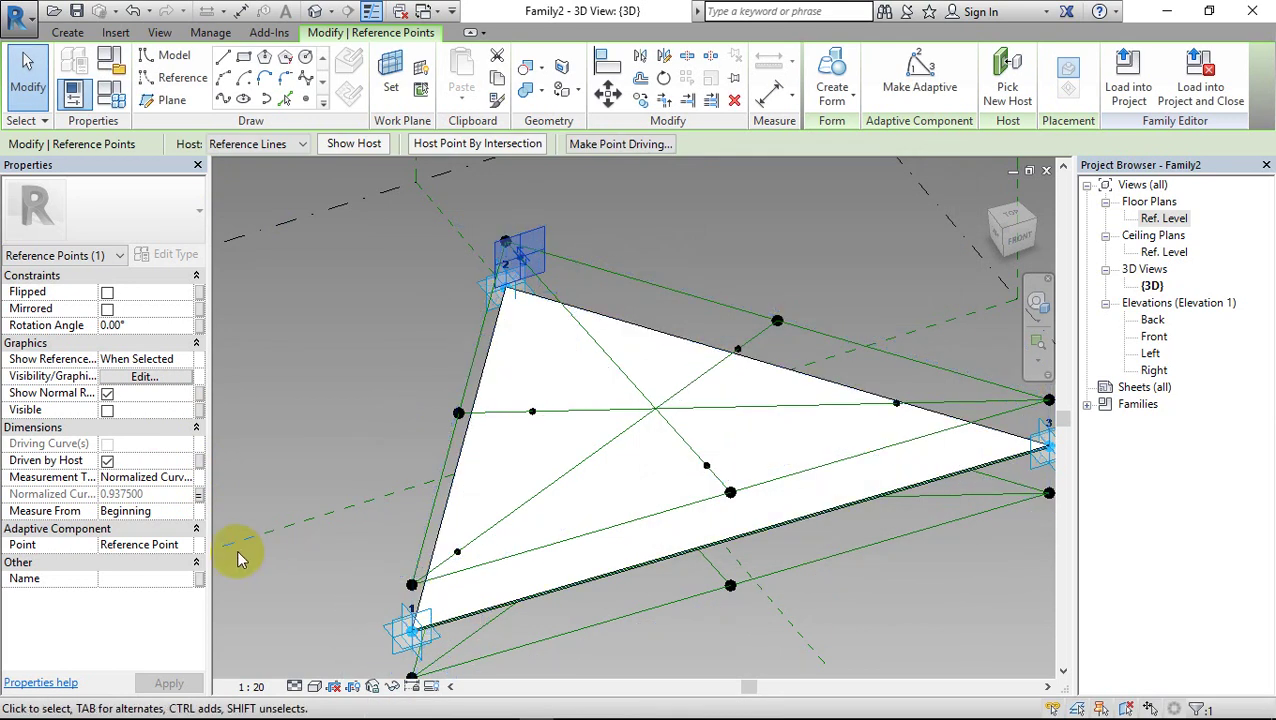
{"action": "left_click", "coordinate": [200, 495]}
{"action": "left_click", "coordinate": [700, 318]}
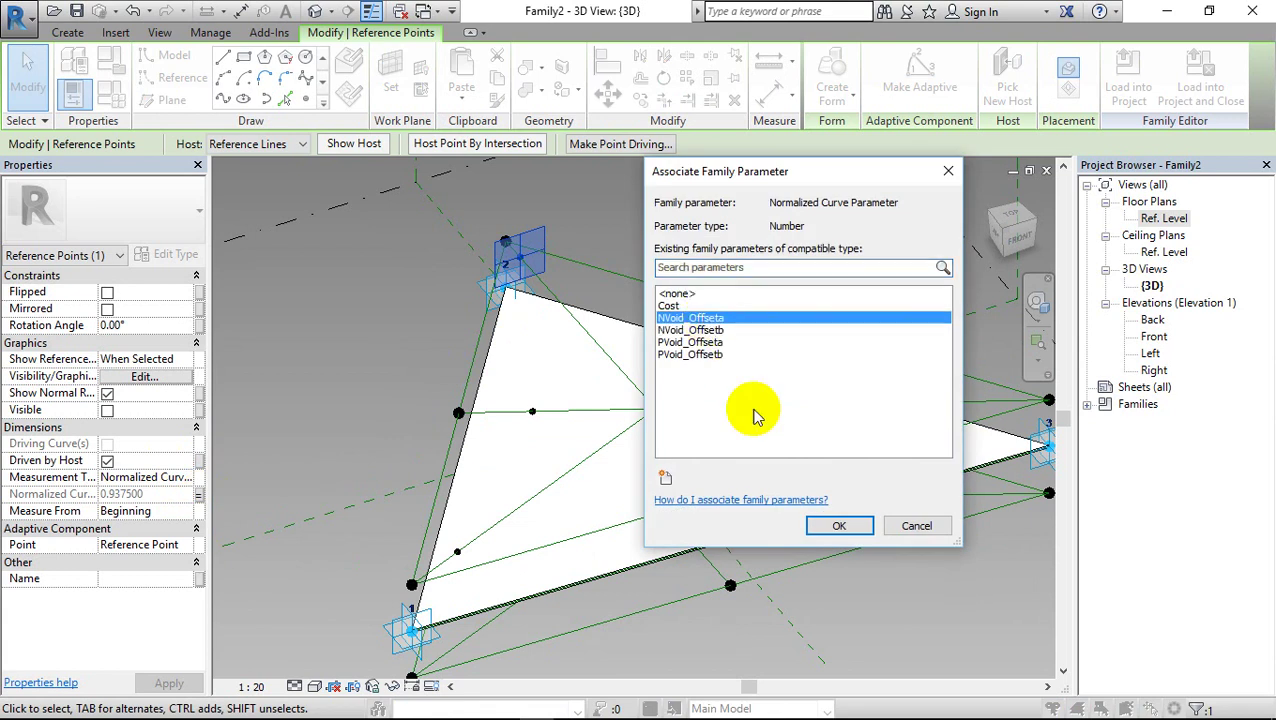
{"action": "left_click", "coordinate": [837, 527]}
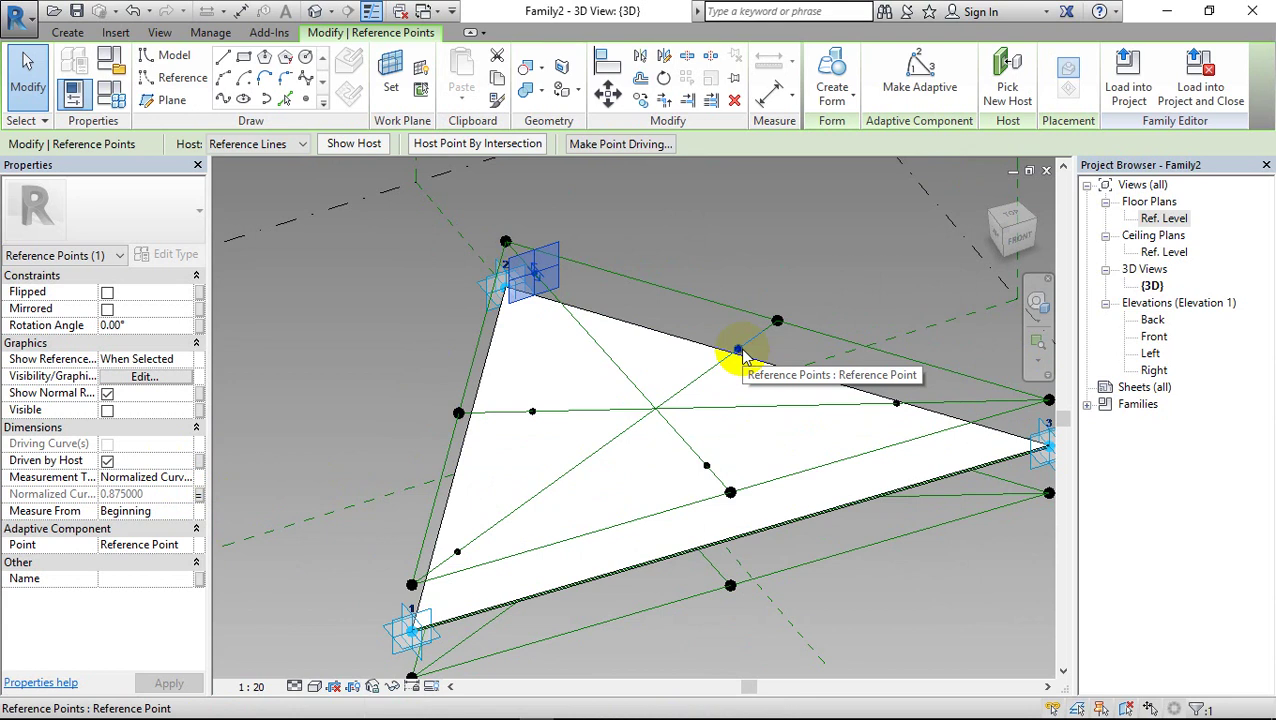
Briefly switch the top point to NVoid_Offsetb, then restore NVoid_Offseta as its driver
{"action": "left_click", "coordinate": [199, 494]}
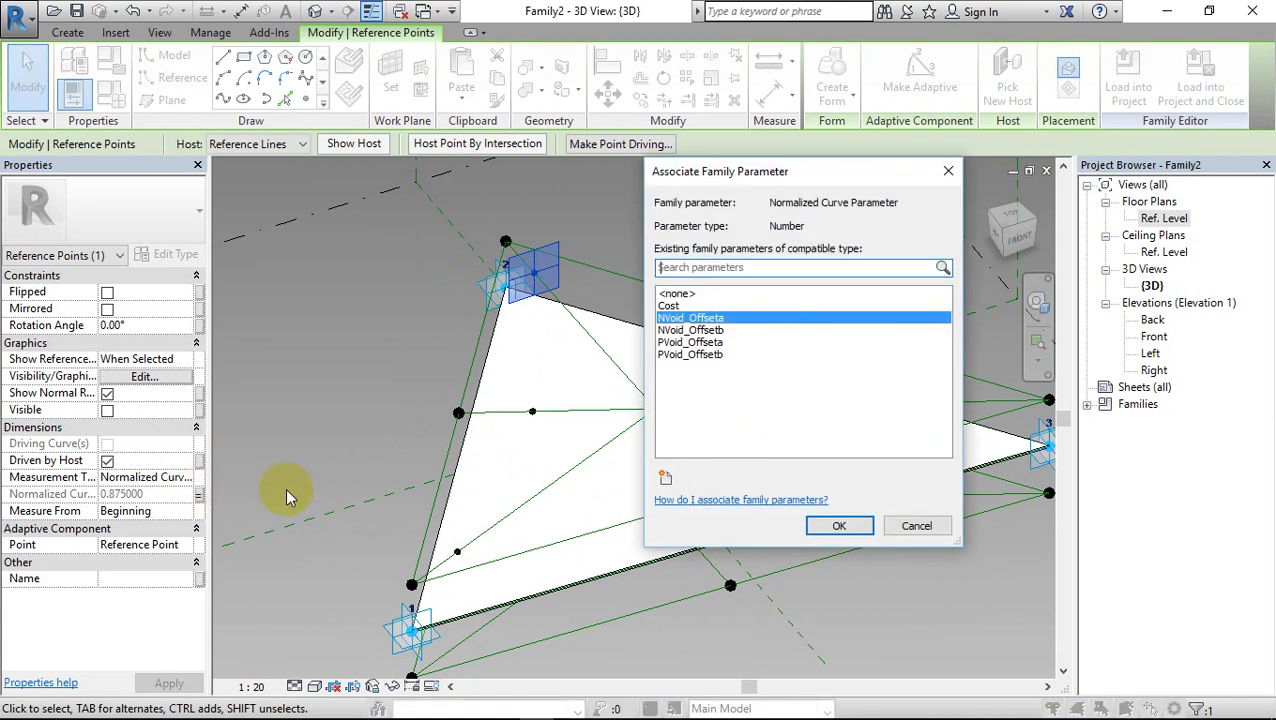
{"action": "left_click", "coordinate": [714, 329]}
{"action": "left_click", "coordinate": [828, 526]}
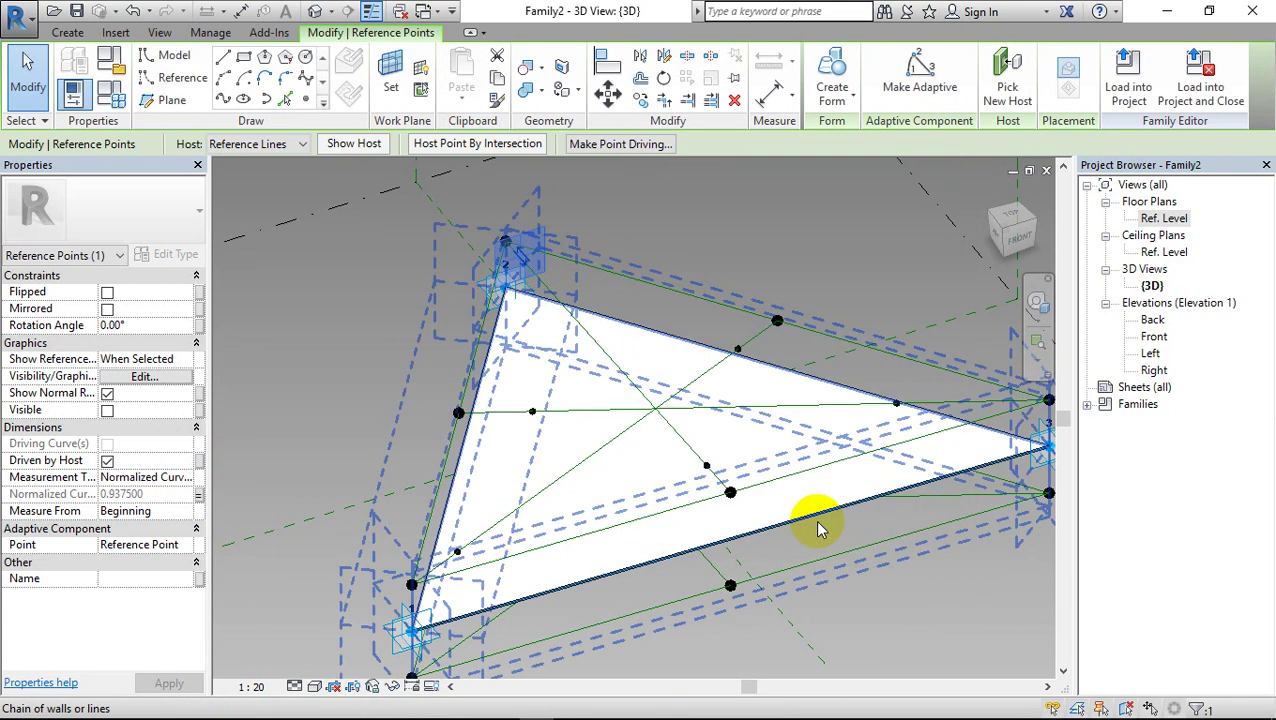
{"action": "left_click", "coordinate": [199, 494]}
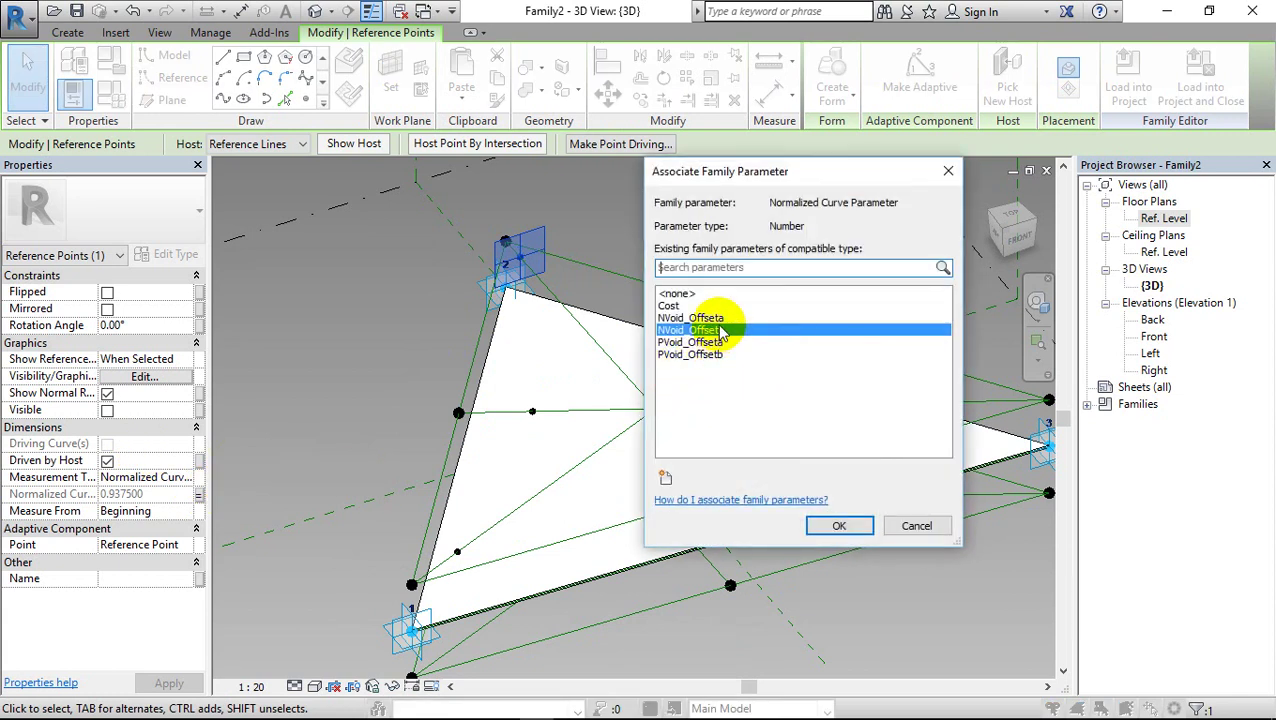
{"action": "left_click", "coordinate": [712, 317]}
{"action": "left_click", "coordinate": [836, 525]}
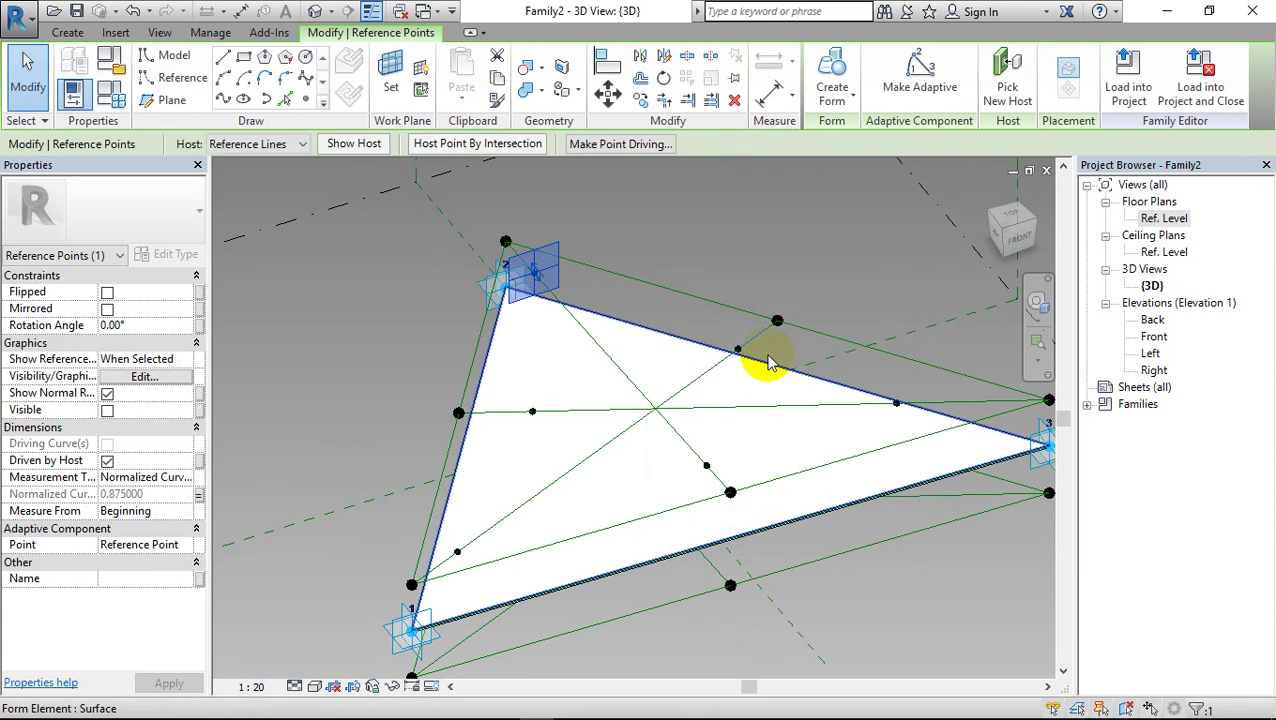
Link the next line-hosted reference point's position to NVoid_Offseta
{"action": "left_click", "coordinate": [458, 413]}
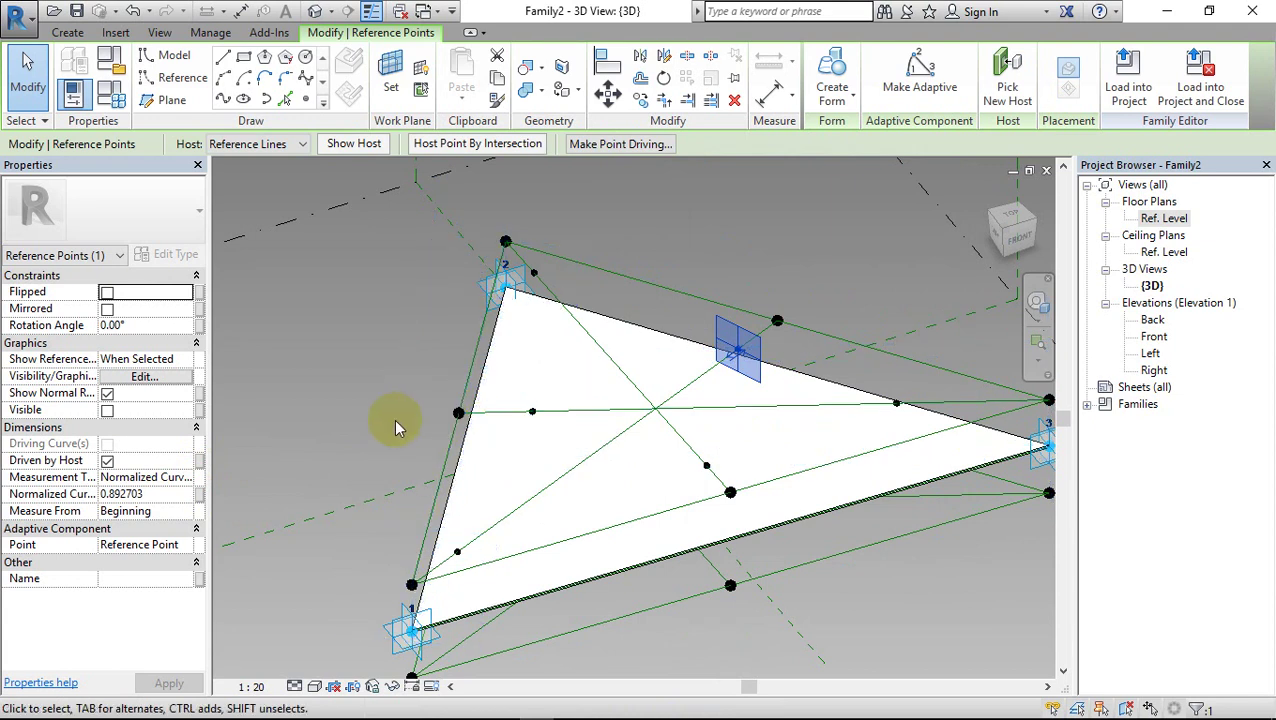
{"action": "left_click", "coordinate": [200, 495]}
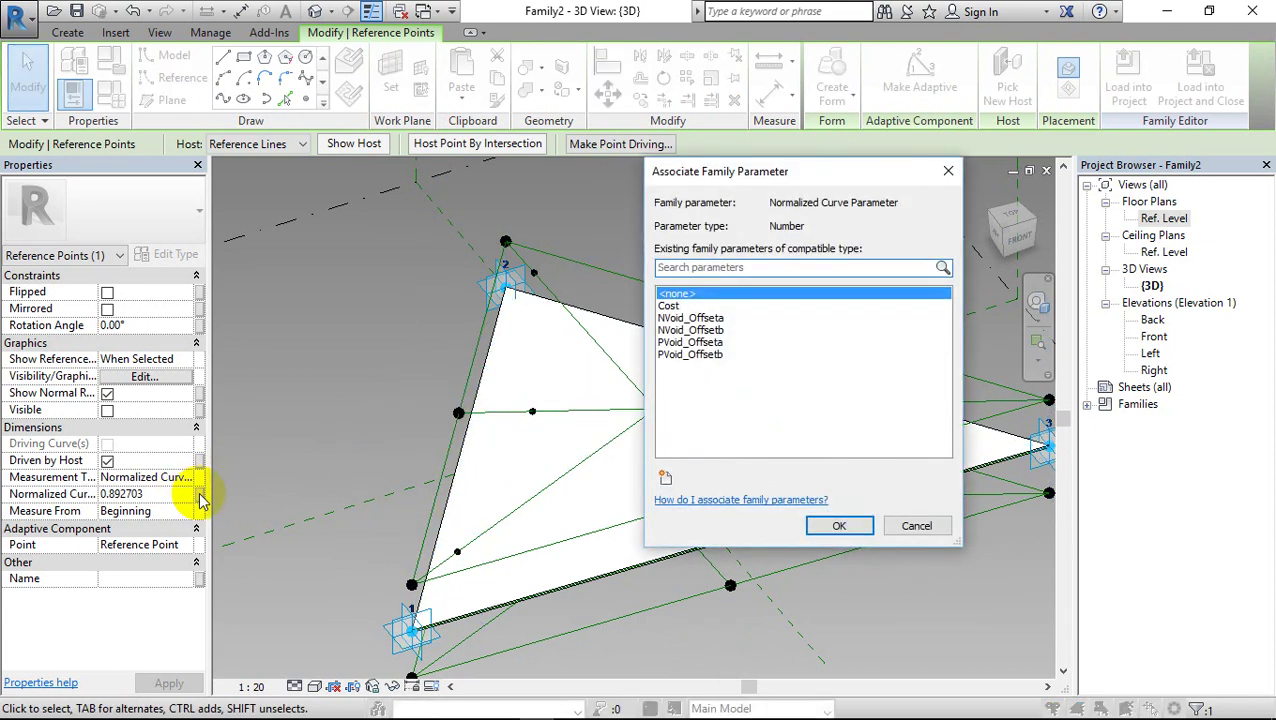
{"action": "left_click", "coordinate": [712, 330]}
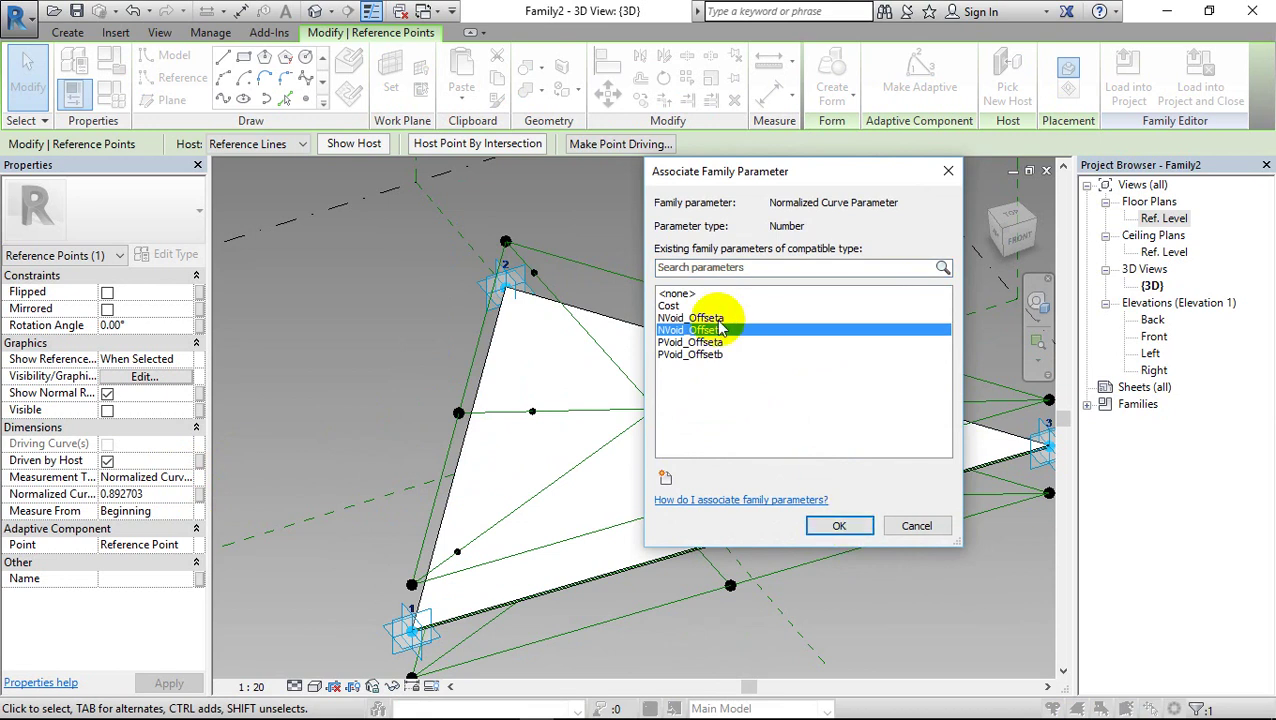
{"action": "left_click", "coordinate": [712, 318]}
{"action": "left_click", "coordinate": [836, 530]}
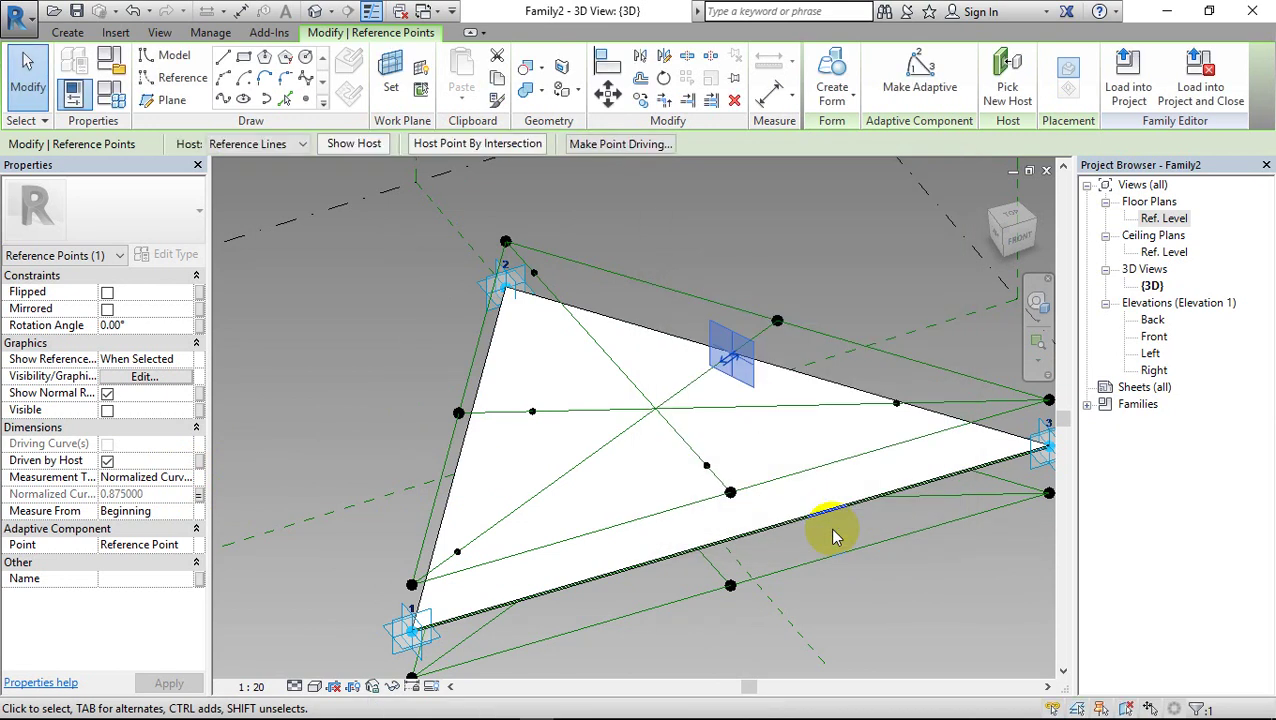
Link the right-corner point to NVoid_Offseta, select a lower-edge point, and review Family Types
{"action": "left_click", "coordinate": [897, 407]}
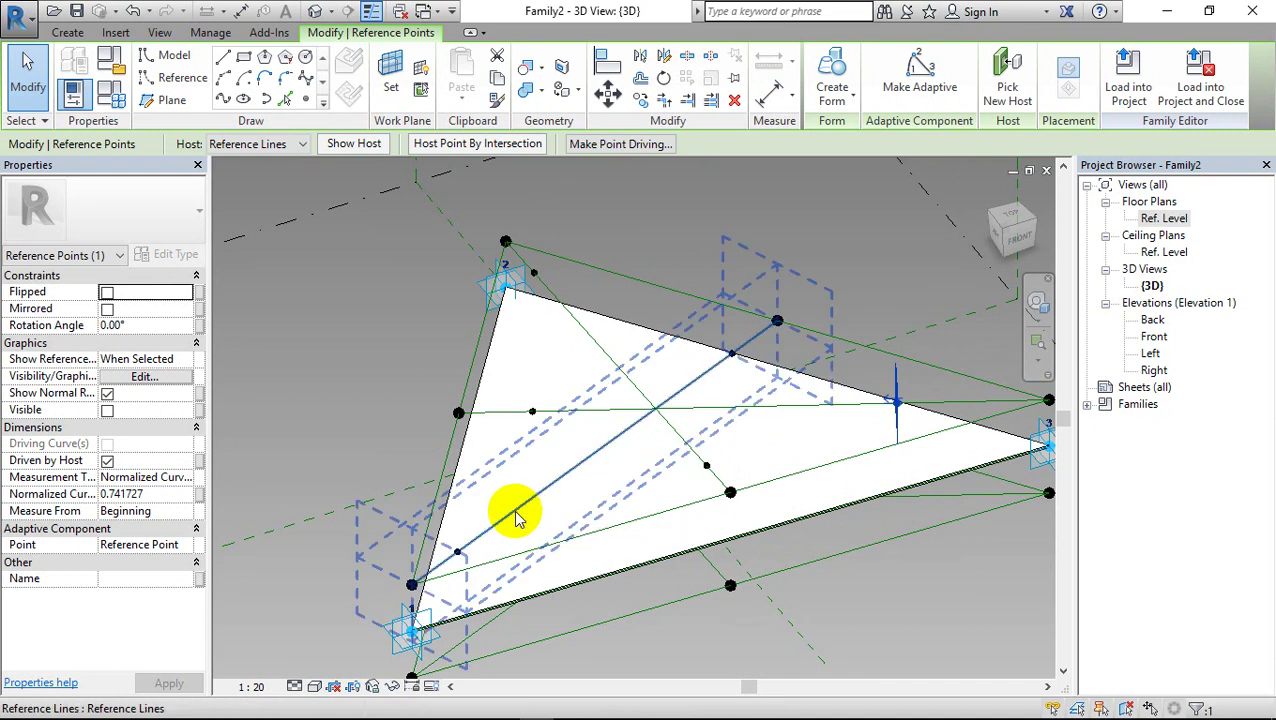
{"action": "left_click", "coordinate": [200, 500]}
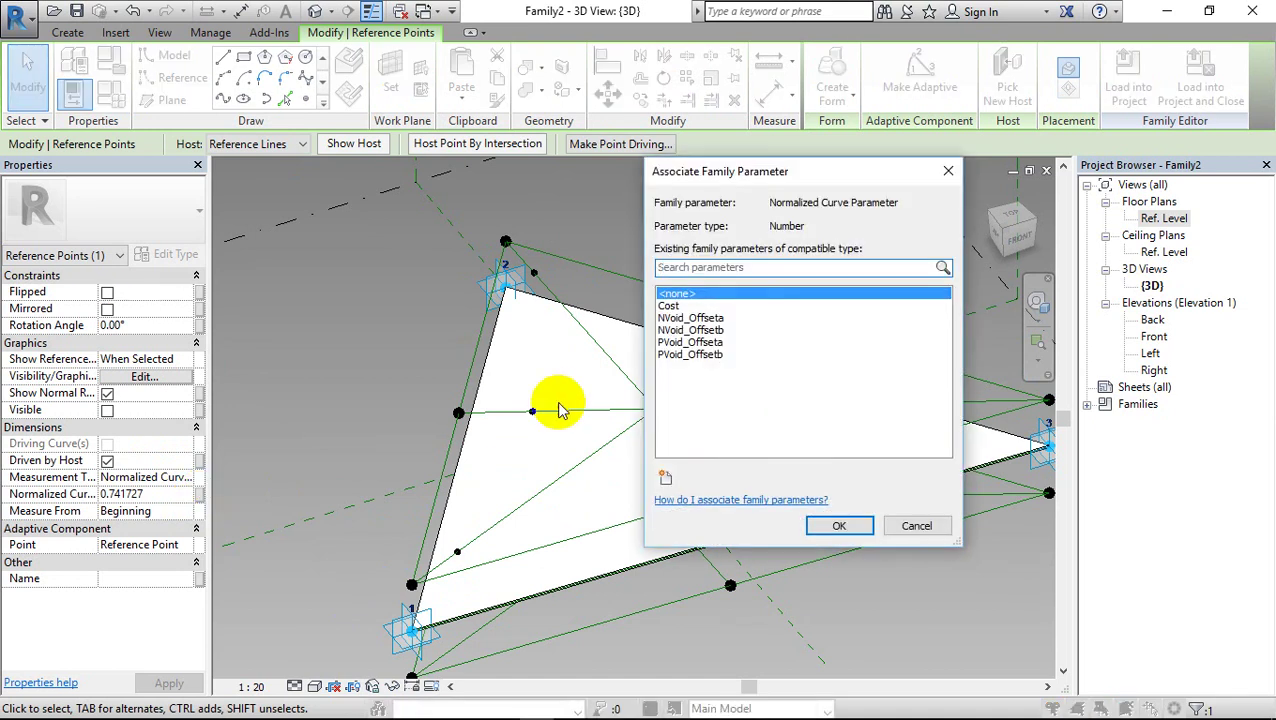
{"action": "left_click", "coordinate": [702, 318]}
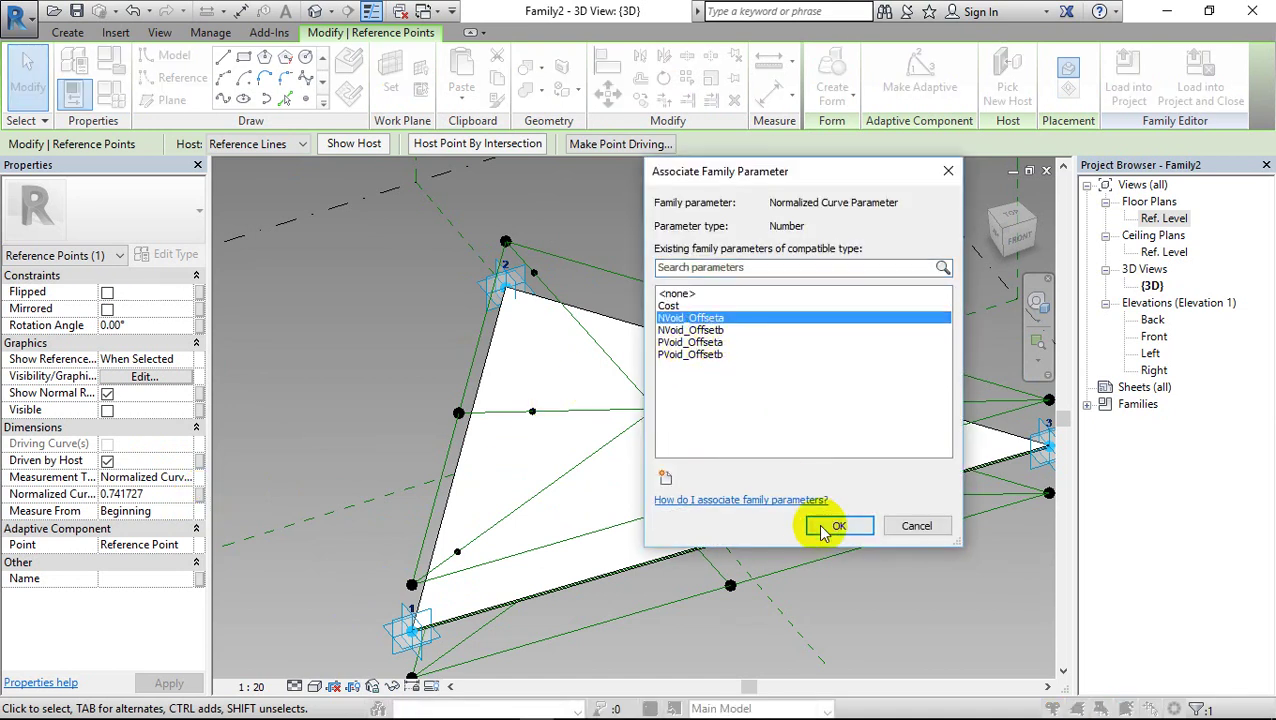
{"action": "left_click", "coordinate": [836, 525]}
{"action": "left_click", "coordinate": [706, 466]}
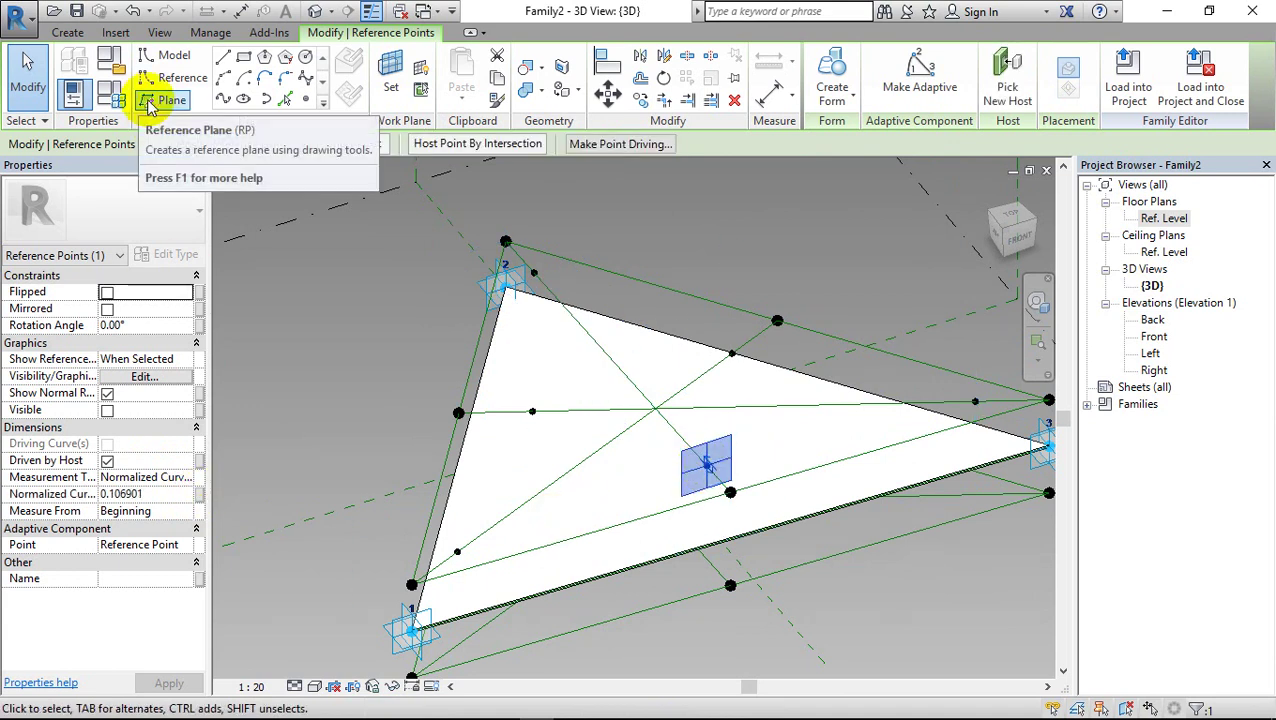
{"action": "left_click", "coordinate": [116, 99]}
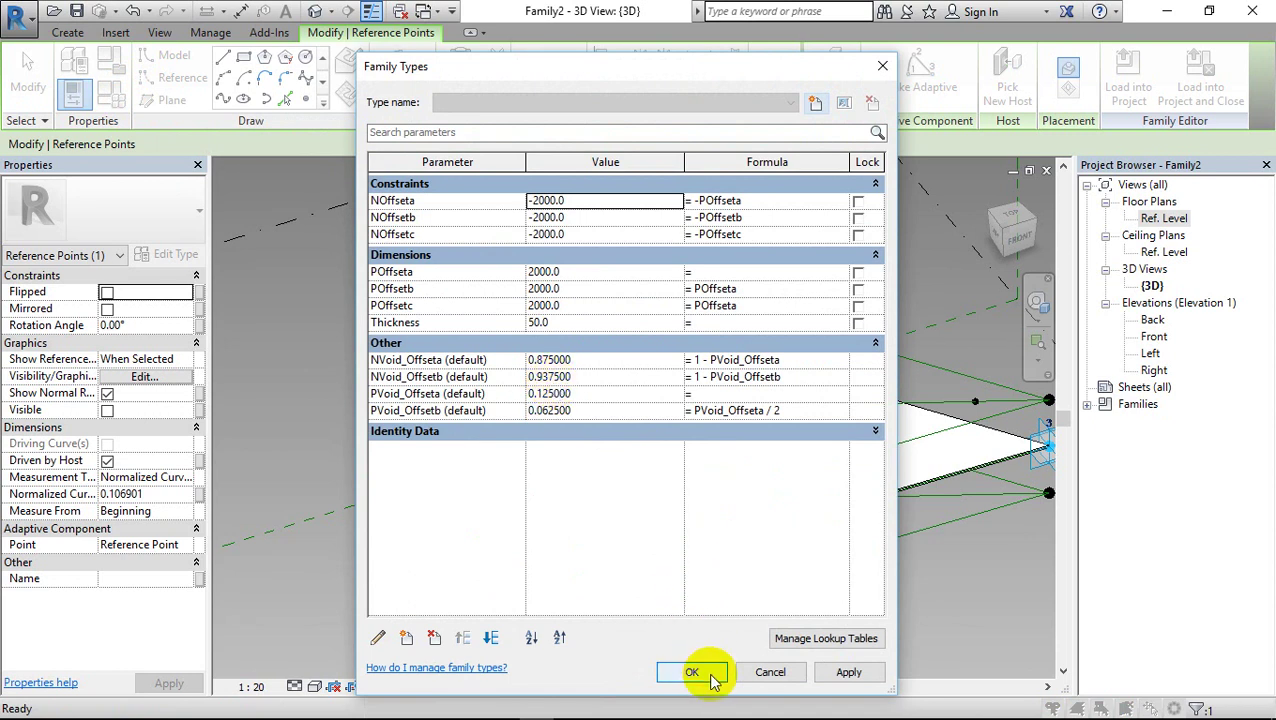
Link the centre point to NVoid_Offsetb, cancelling a switch to NVoid_Offseta that raised a warning
{"action": "left_click", "coordinate": [770, 672]}
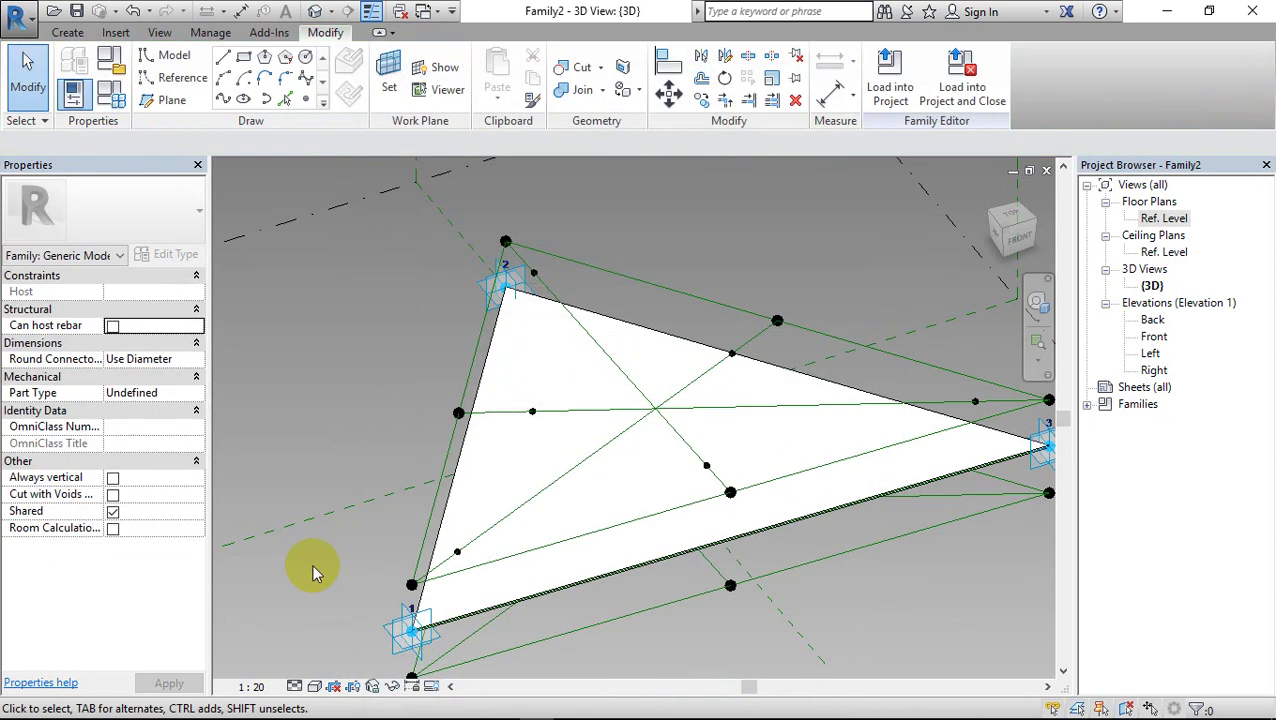
{"action": "left_click", "coordinate": [705, 465]}
{"action": "left_click", "coordinate": [197, 497]}
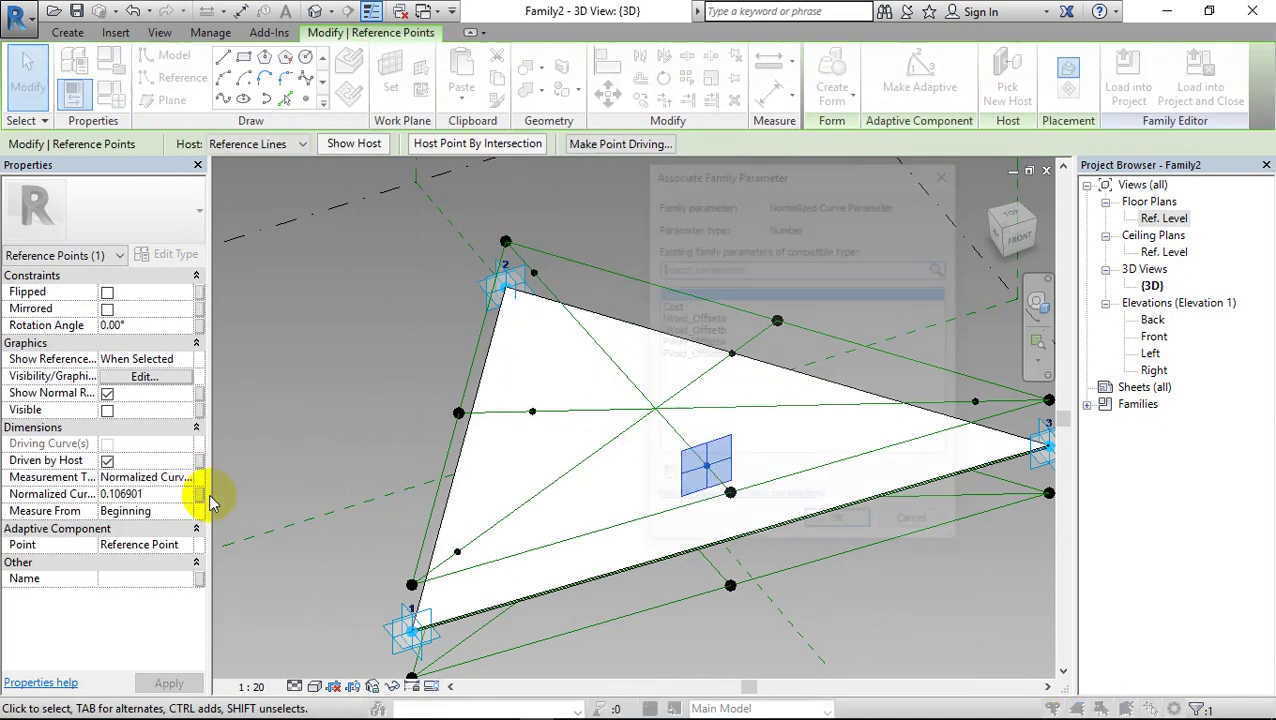
{"action": "left_click", "coordinate": [711, 334]}
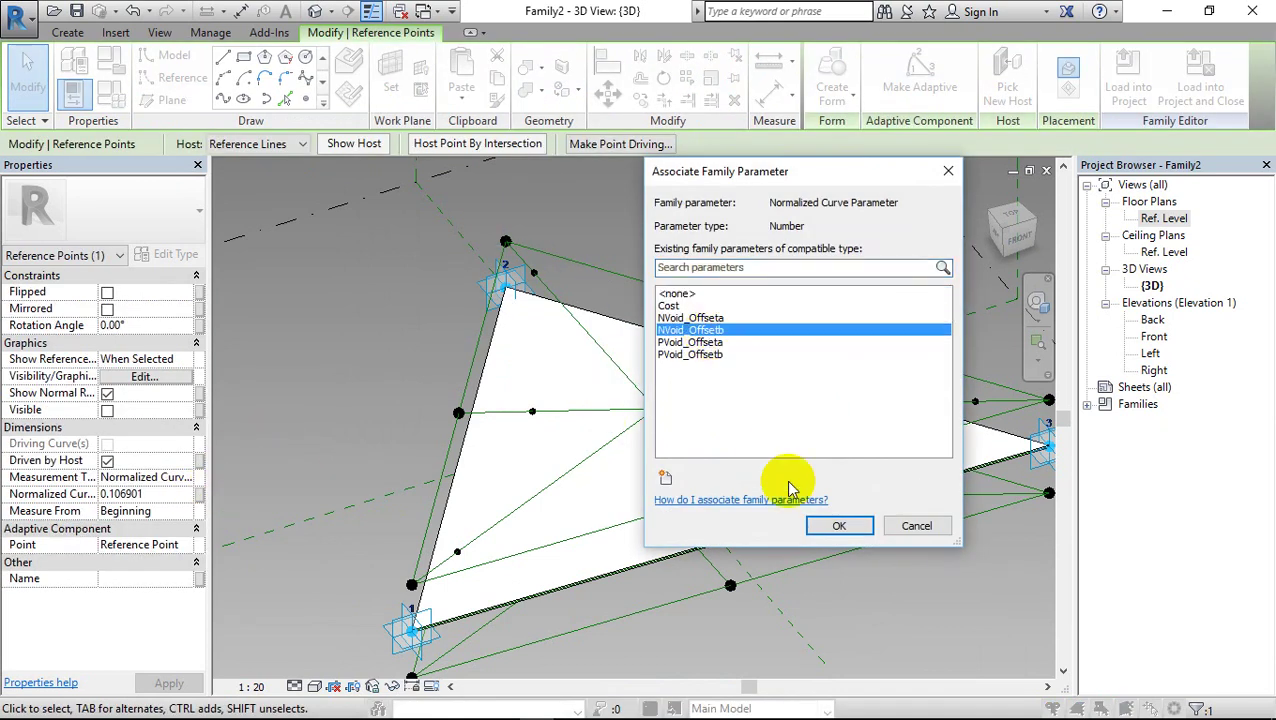
{"action": "left_click", "coordinate": [830, 523]}
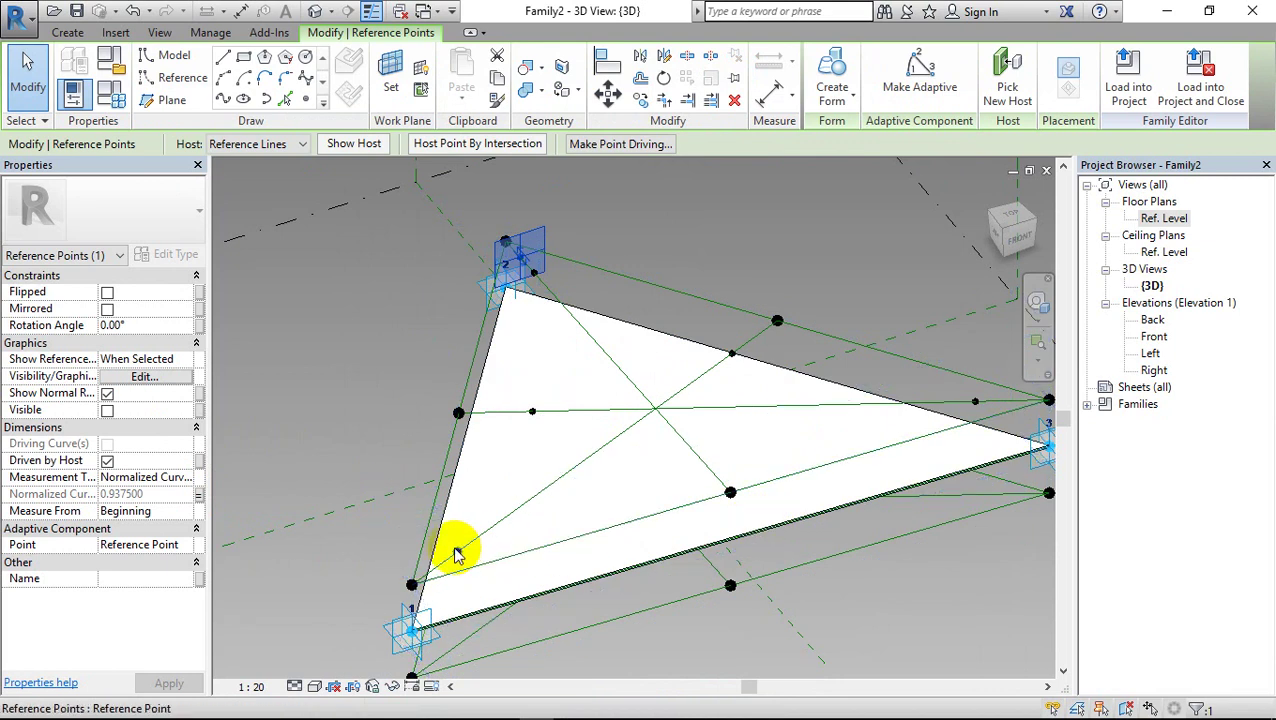
{"action": "left_click", "coordinate": [199, 497]}
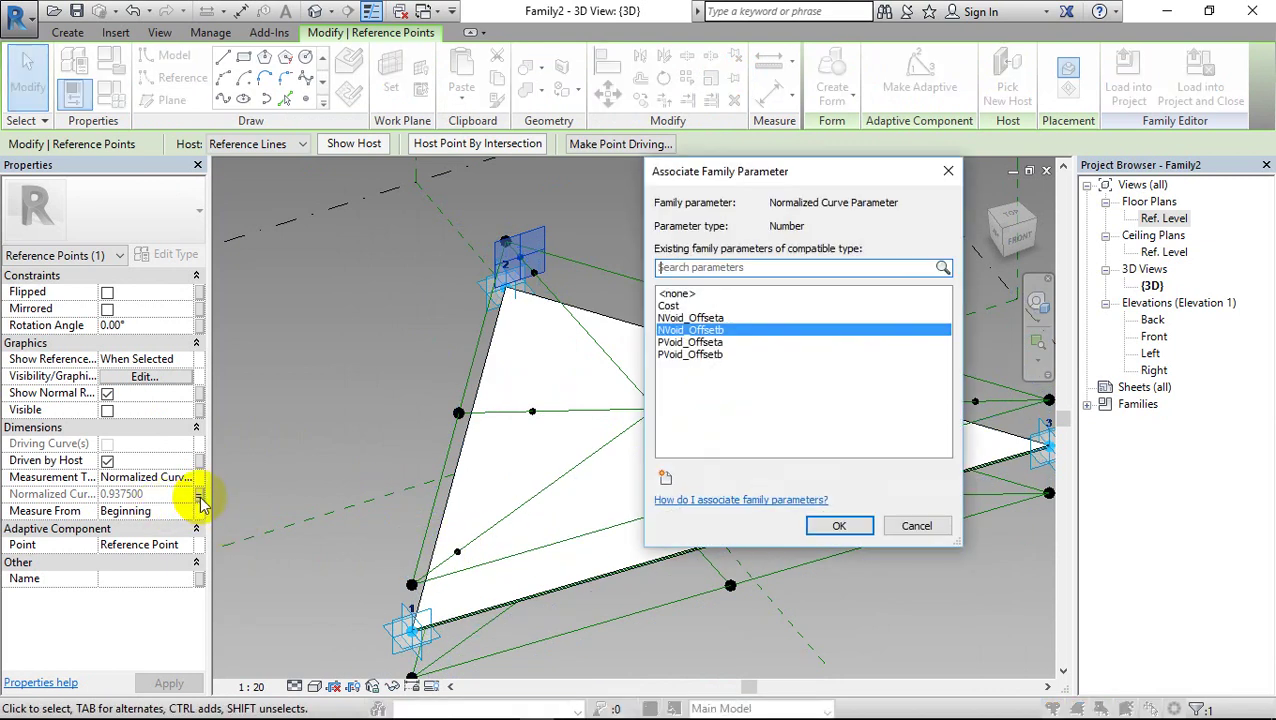
{"action": "left_click", "coordinate": [692, 317]}
{"action": "left_click", "coordinate": [815, 523]}
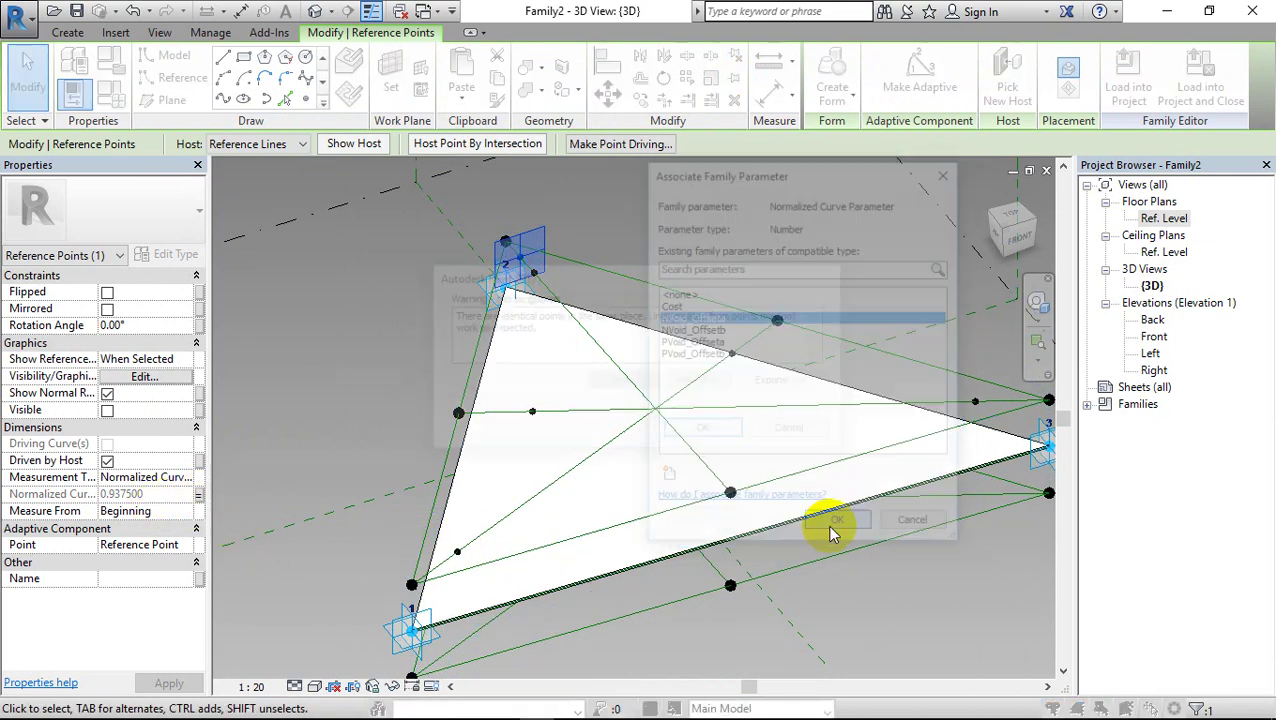
{"action": "left_click", "coordinate": [805, 431]}
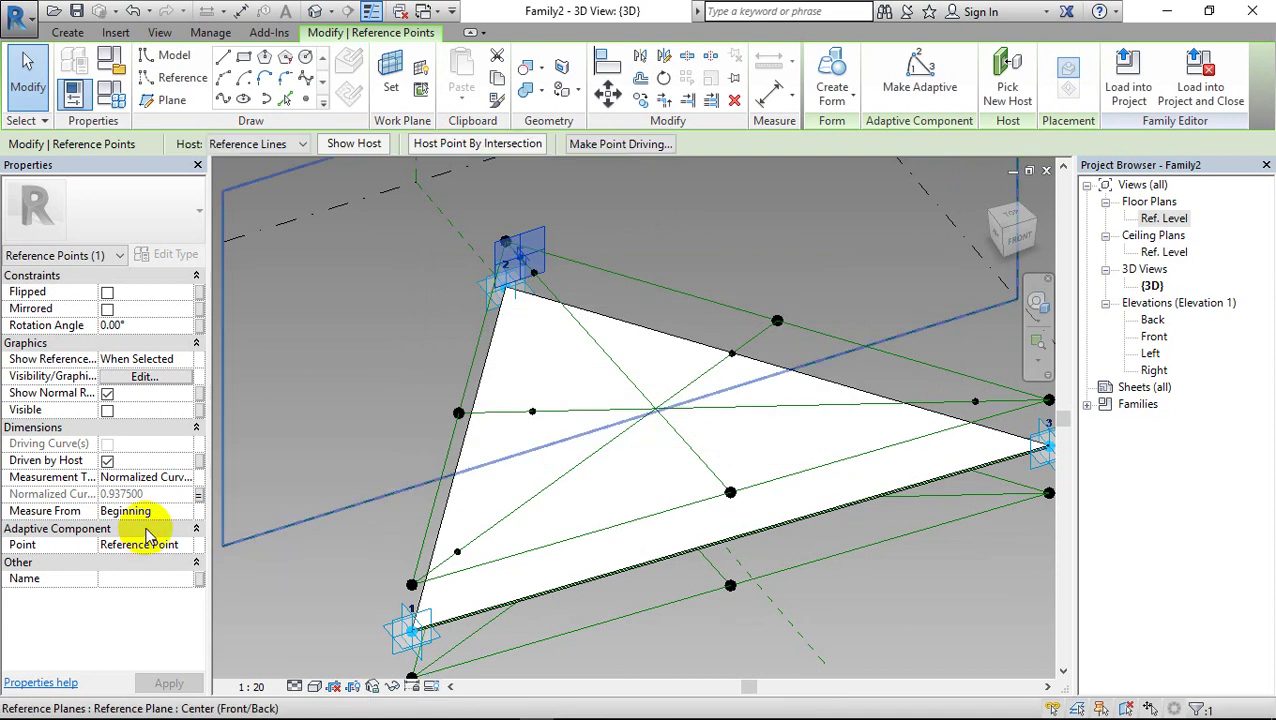
Drive the next points with PVoid_Offsetb and PVoid_Offseta, then deselect and reorient the view
{"action": "left_click", "coordinate": [199, 494]}
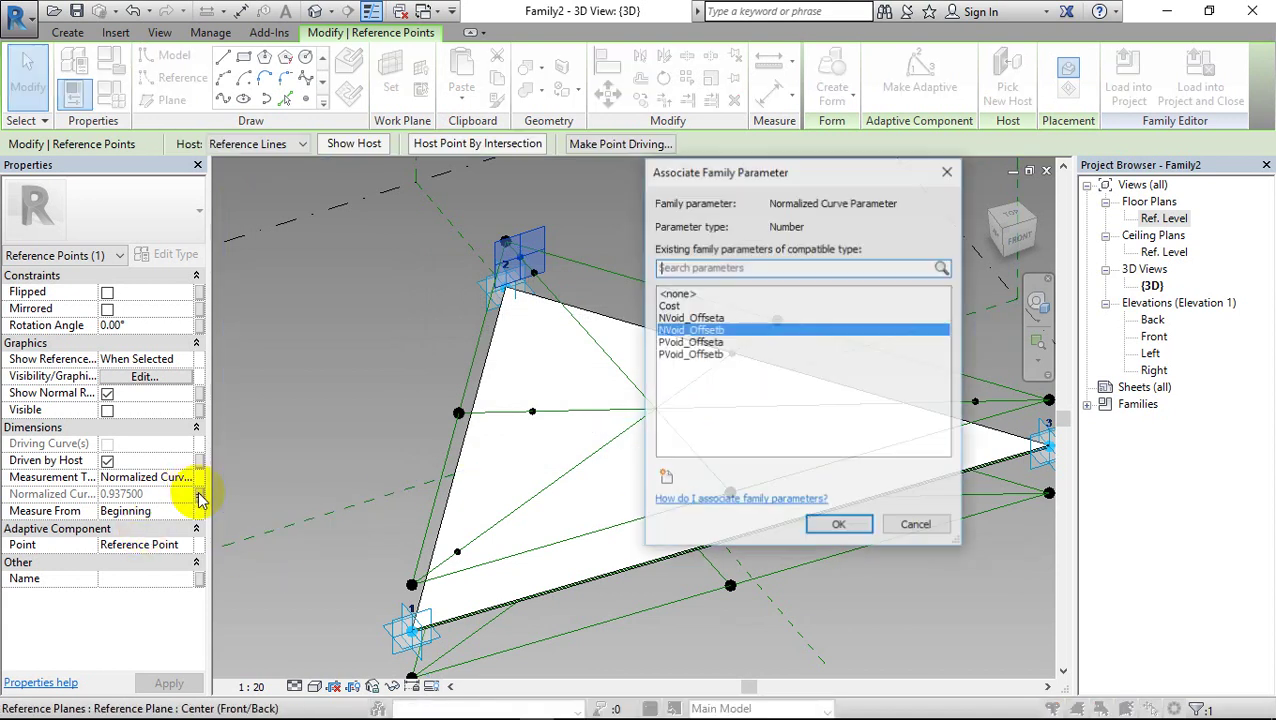
{"action": "left_click", "coordinate": [712, 354]}
{"action": "left_click", "coordinate": [839, 525]}
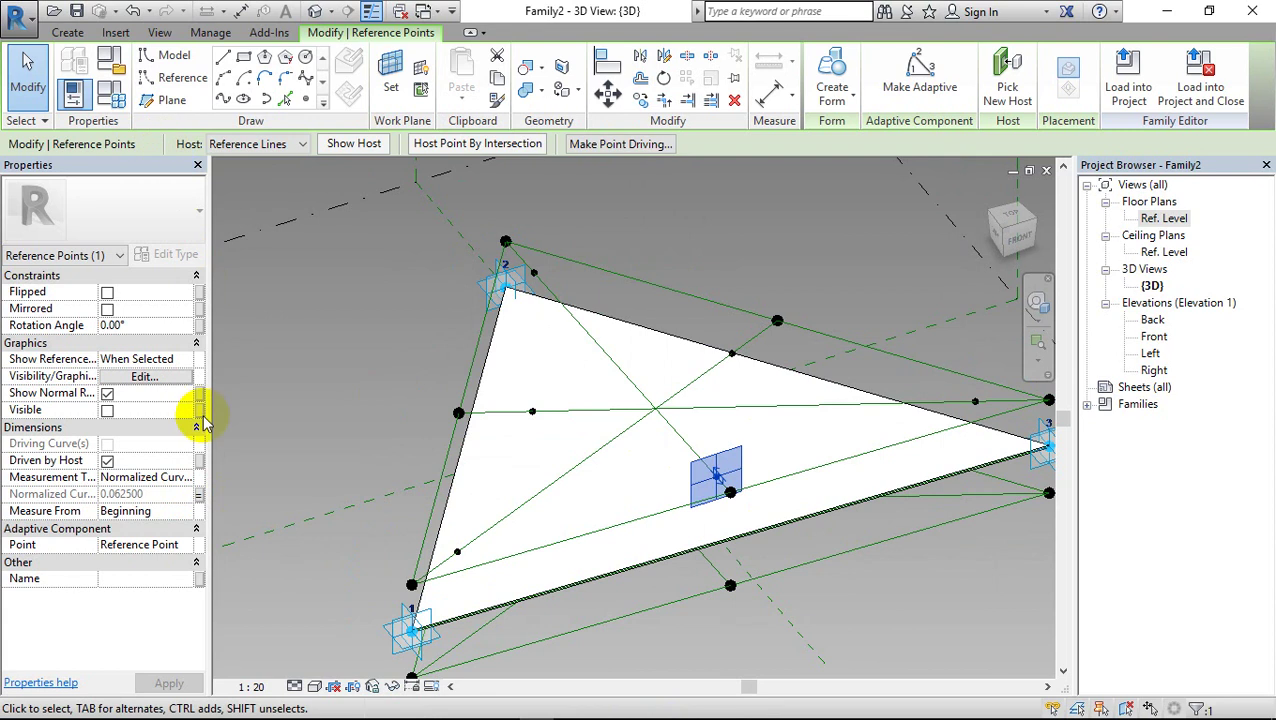
{"action": "left_click", "coordinate": [200, 494]}
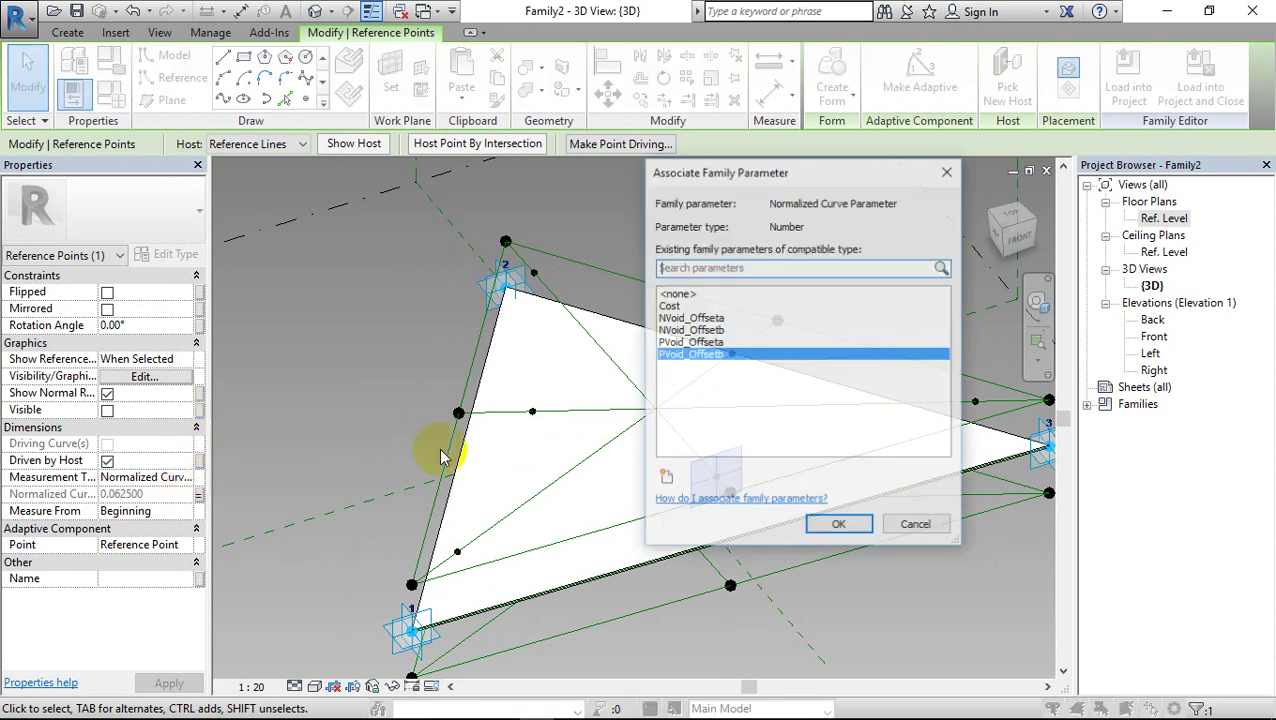
{"action": "left_click", "coordinate": [705, 342]}
{"action": "left_click", "coordinate": [822, 526]}
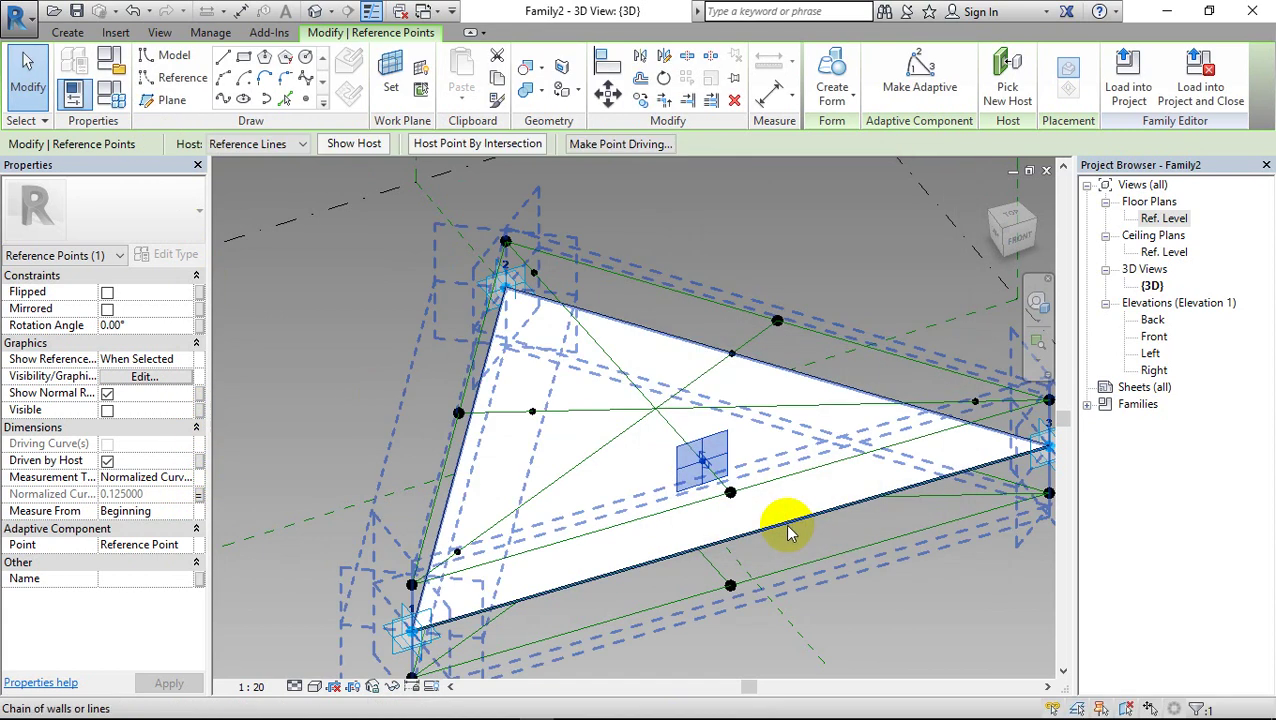
{"action": "left_click", "coordinate": [324, 392]}
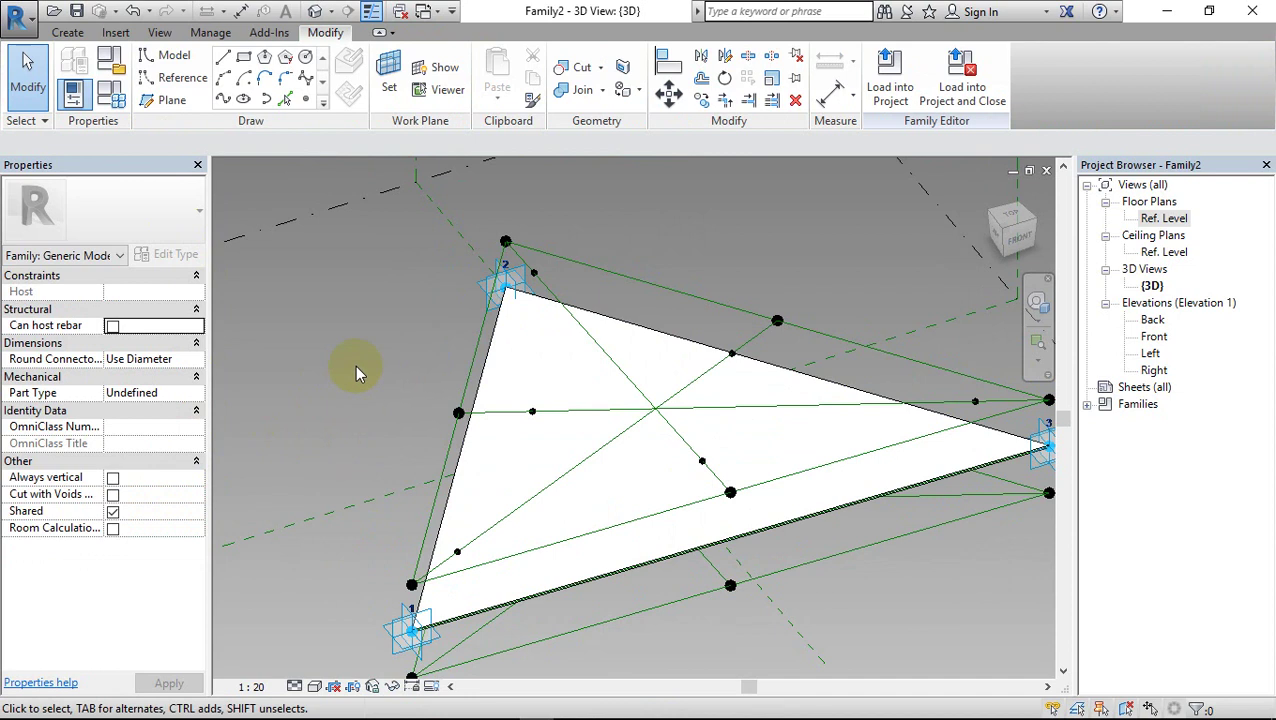
{"action": "mouse_move", "coordinate": [362, 351]}
{"action": "middle_mouse_down", "text": "shift"}
{"action": "mouse_move", "coordinate": [361, 581]}
{"action": "mouse_move", "coordinate": [372, 415]}
{"action": "middle_mouse_up", "text": "shift"}
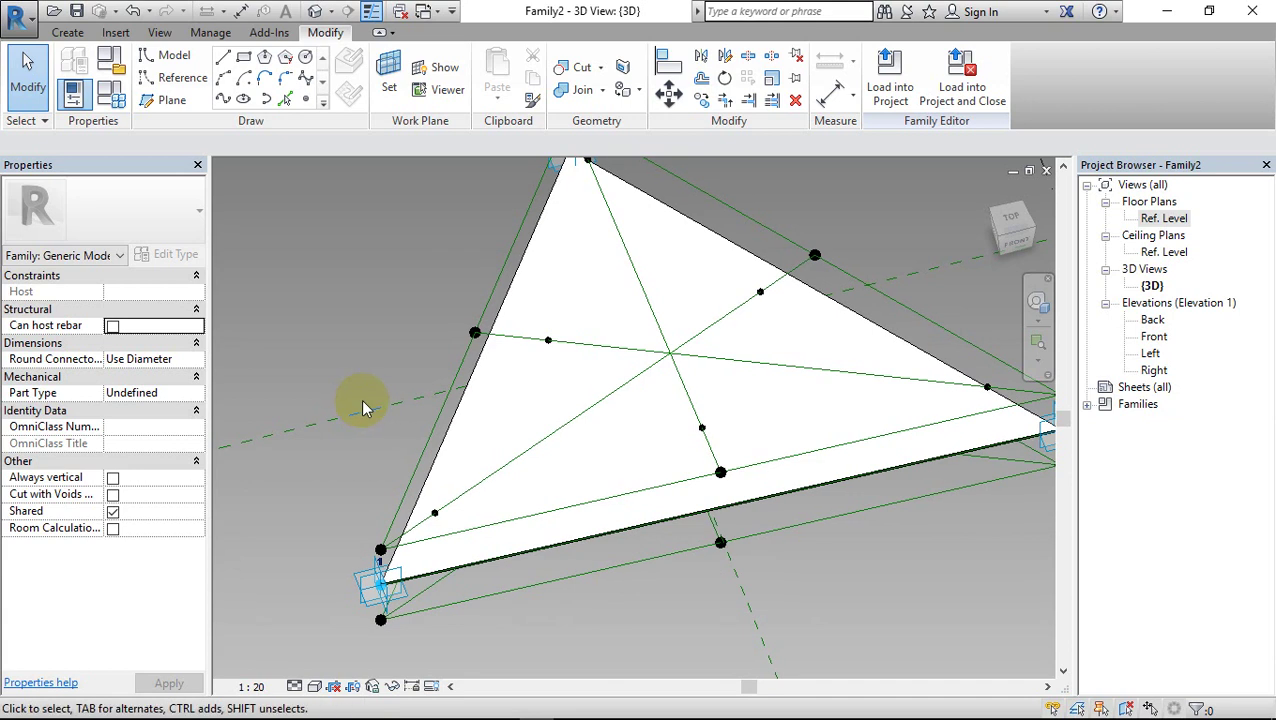
{"action": "left_click", "coordinate": [435, 514]}
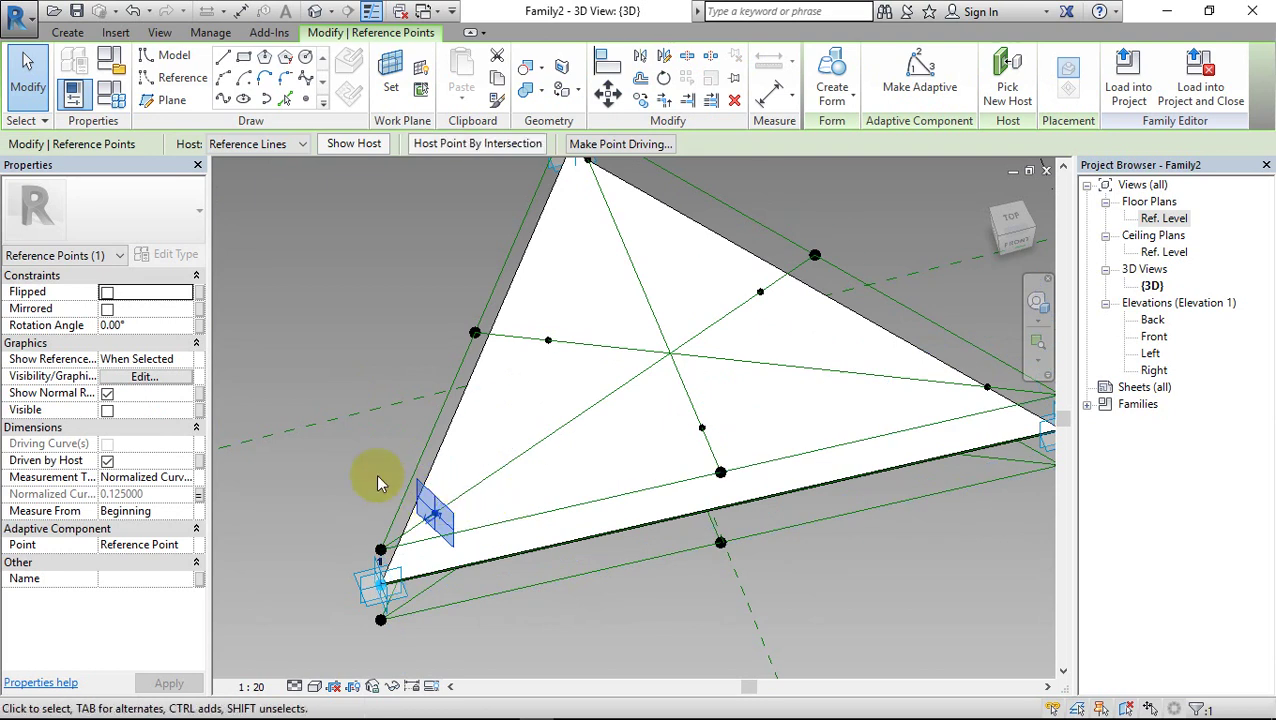
{"action": "left_click", "coordinate": [112, 93]}
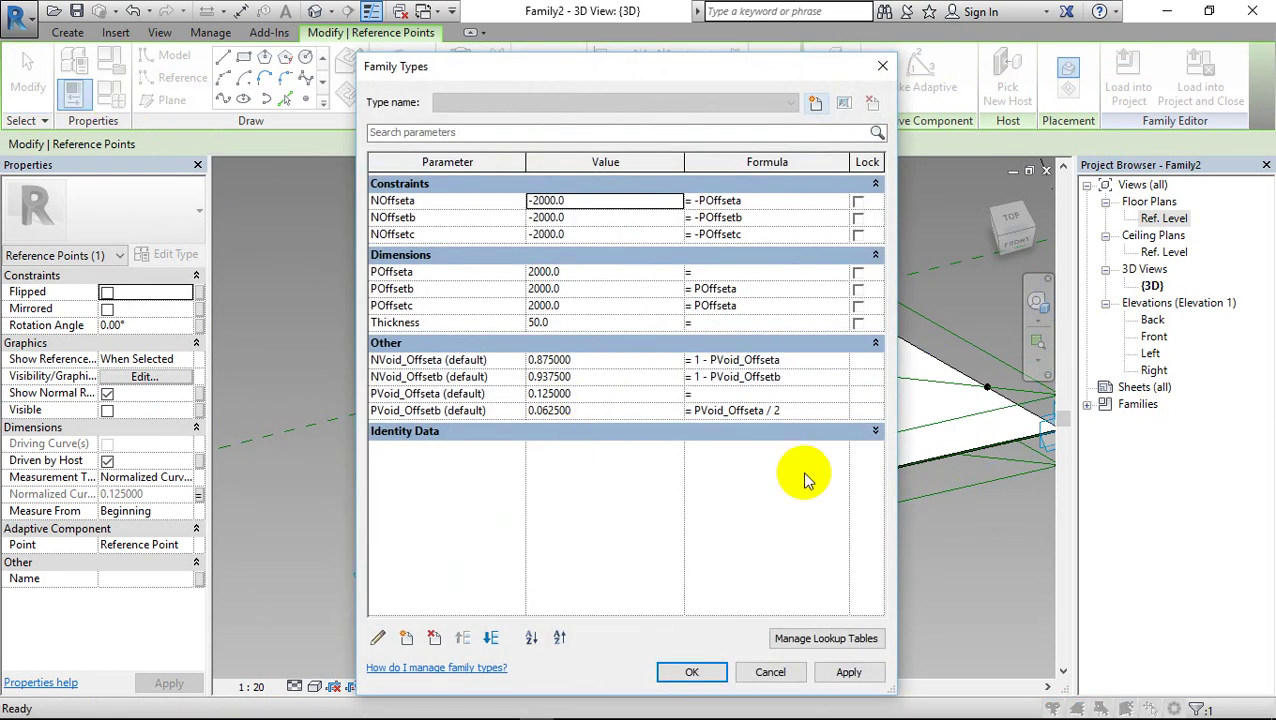
{"action": "left_click", "coordinate": [552, 393]}
{"action": "type", "text": "0.151000"}
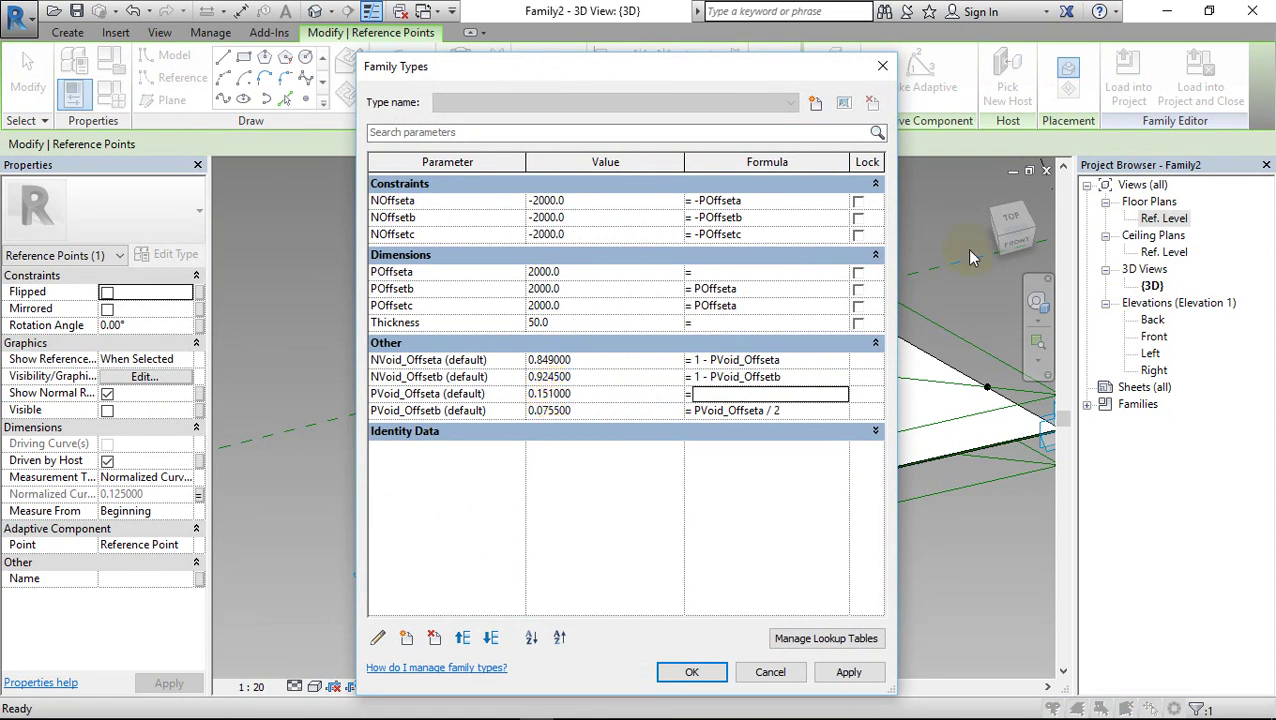
{"action": "left_click", "coordinate": [690, 672]}
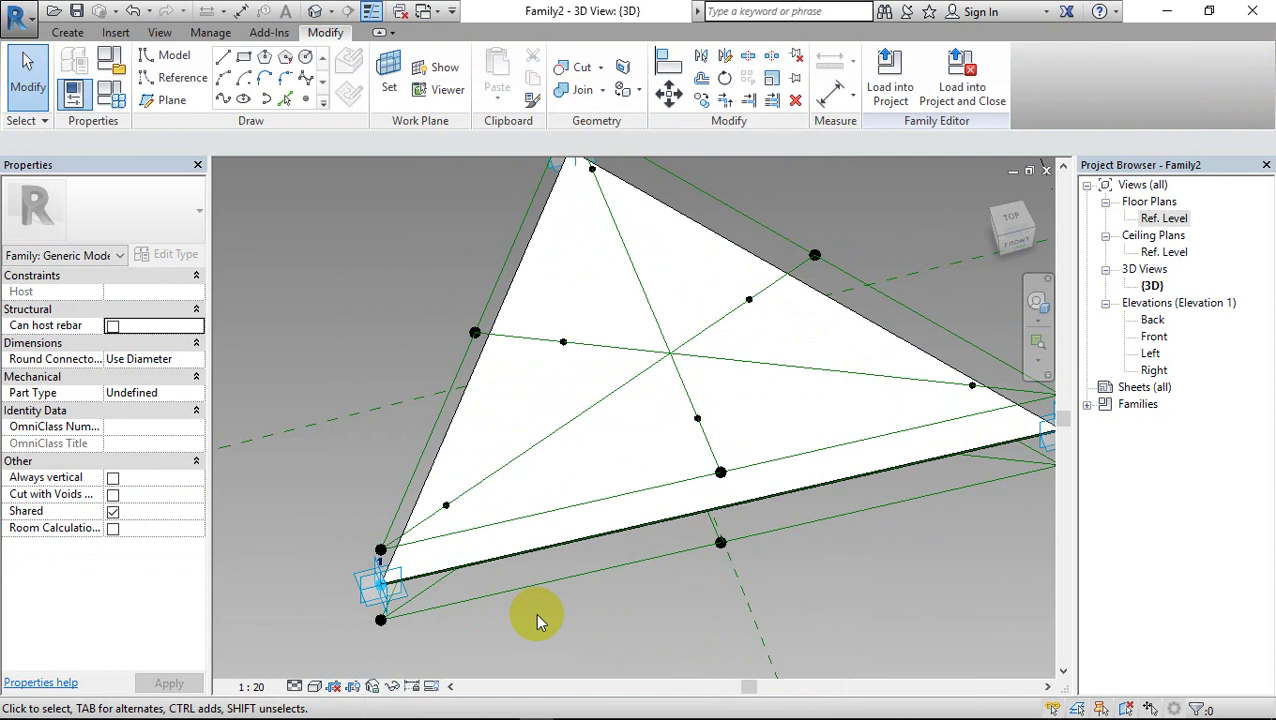
{"action": "scroll", "coordinate": [535, 612], "scroll_direction": "down", "scroll_amount": 1}
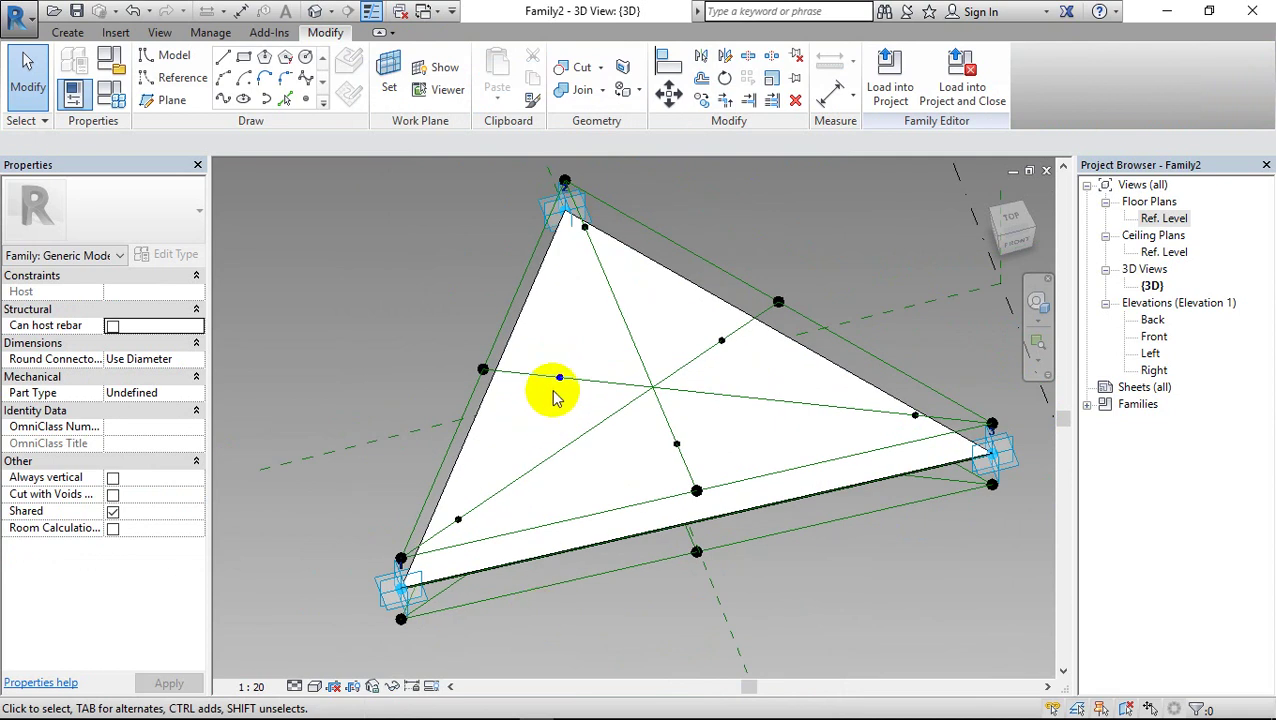
{"action": "left_click", "coordinate": [457, 517]}
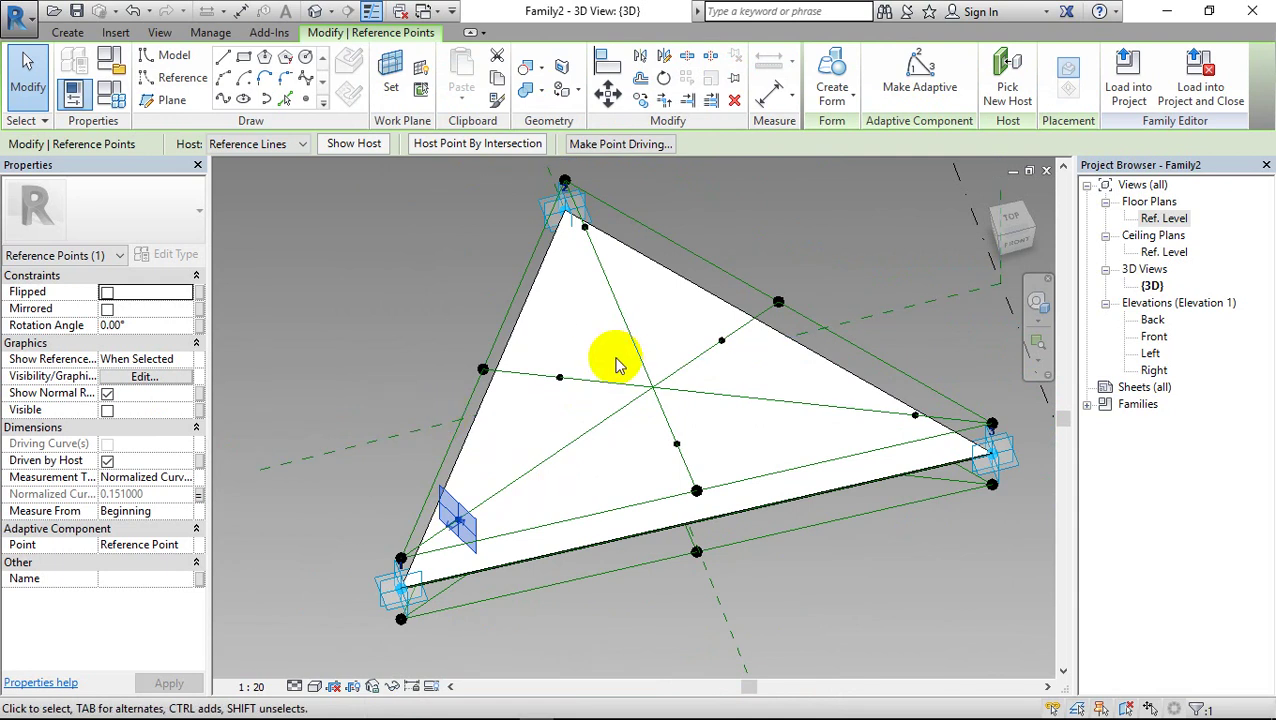
{"action": "left_click", "coordinate": [559, 377]}
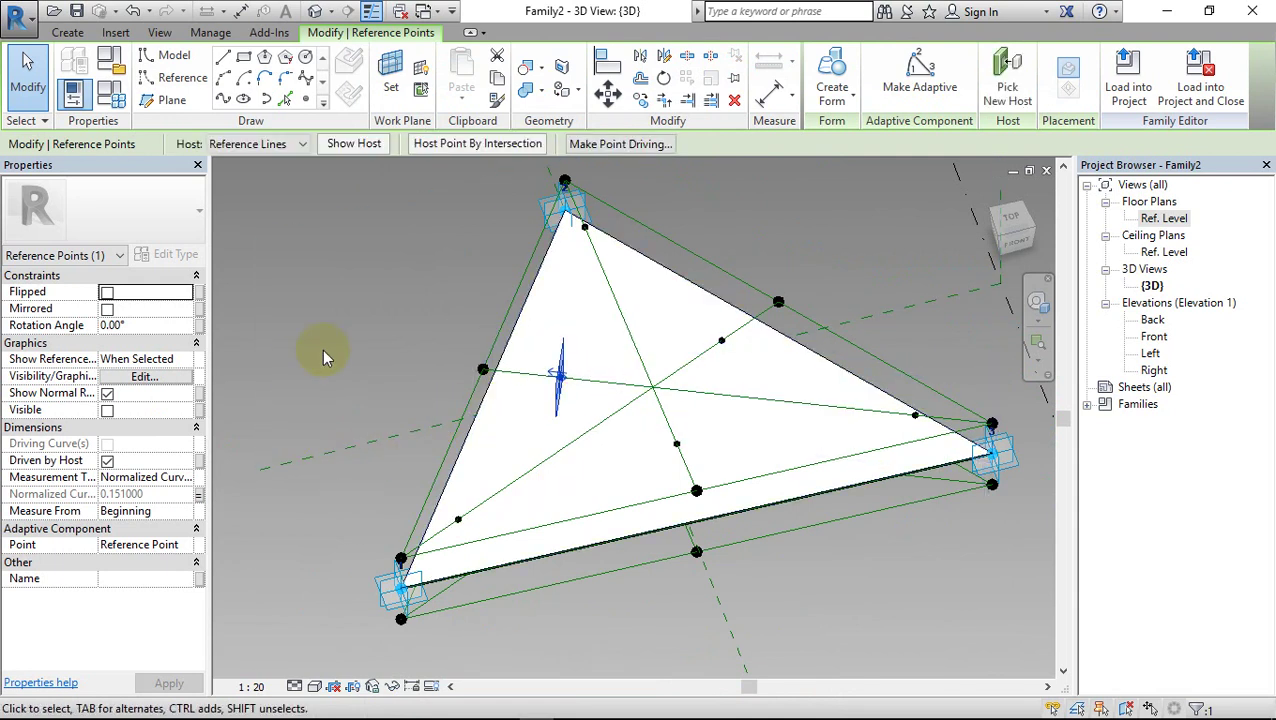
{"action": "left_click", "coordinate": [113, 93]}
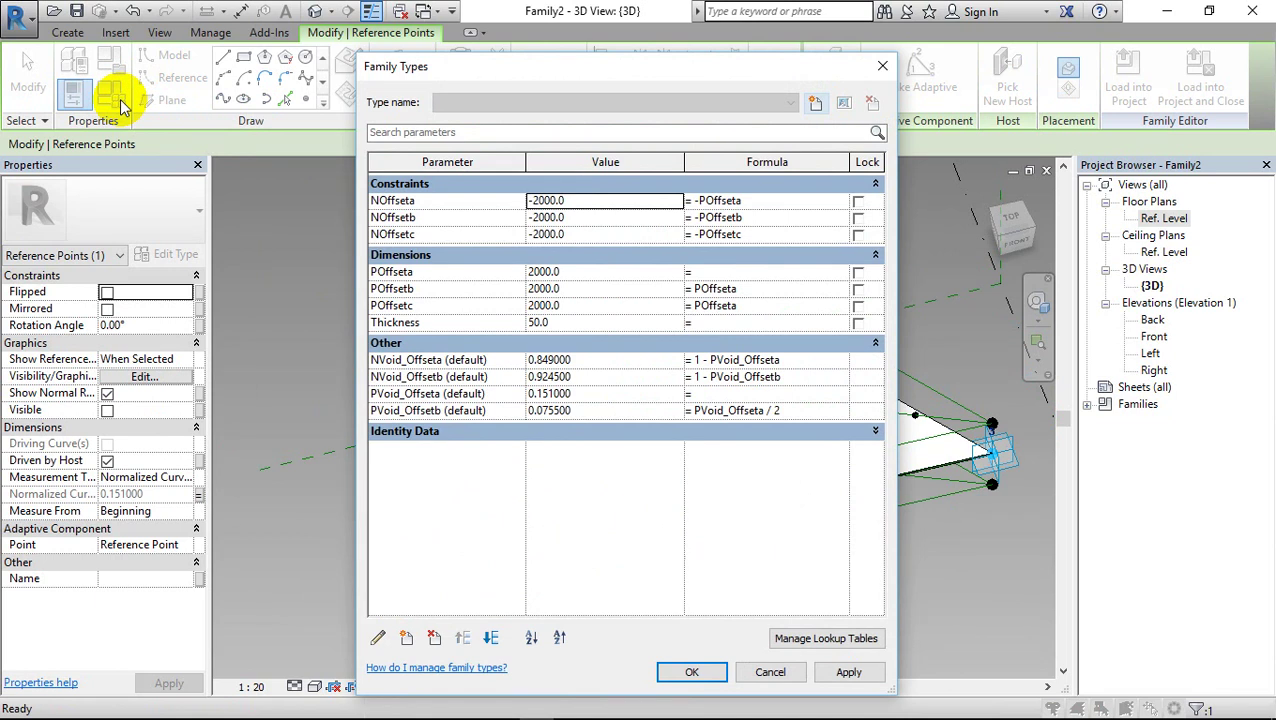
{"action": "left_click", "coordinate": [716, 678]}
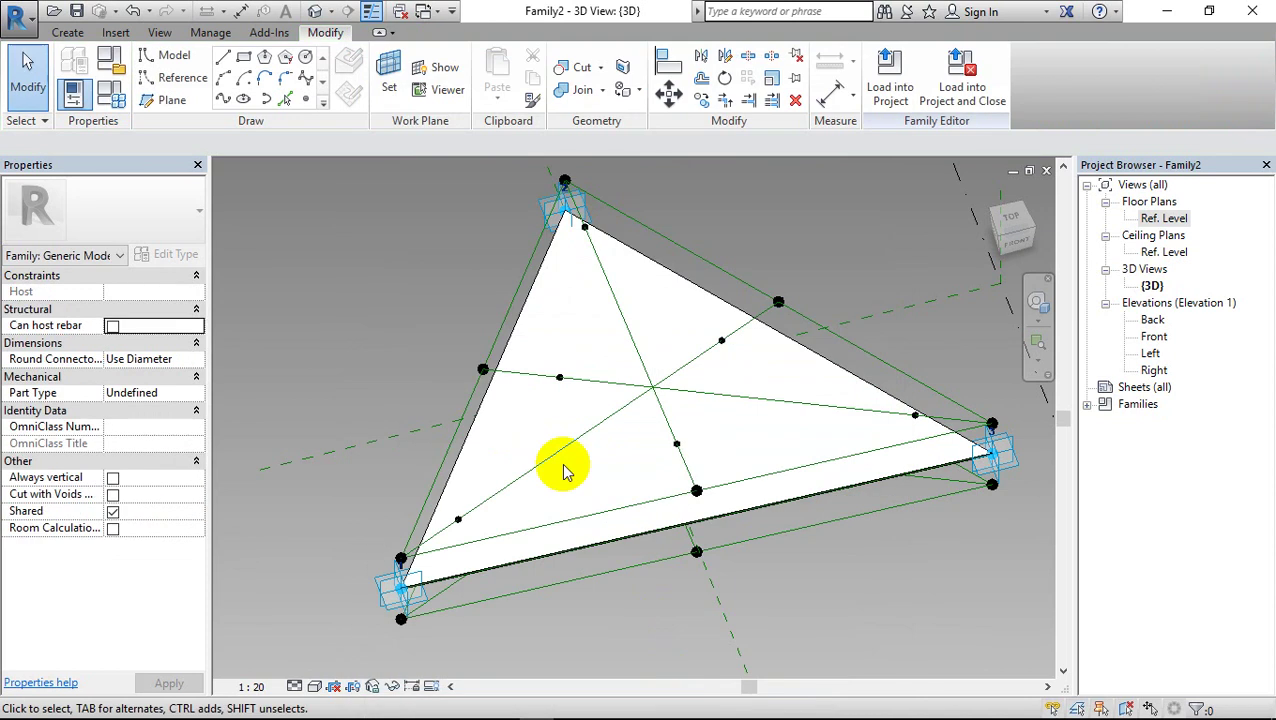
Drive the point left of centre with PVoid_Offseta at 0.151 after NVoid offsets fail
{"action": "left_click", "coordinate": [560, 380]}
{"action": "left_click", "coordinate": [199, 494]}
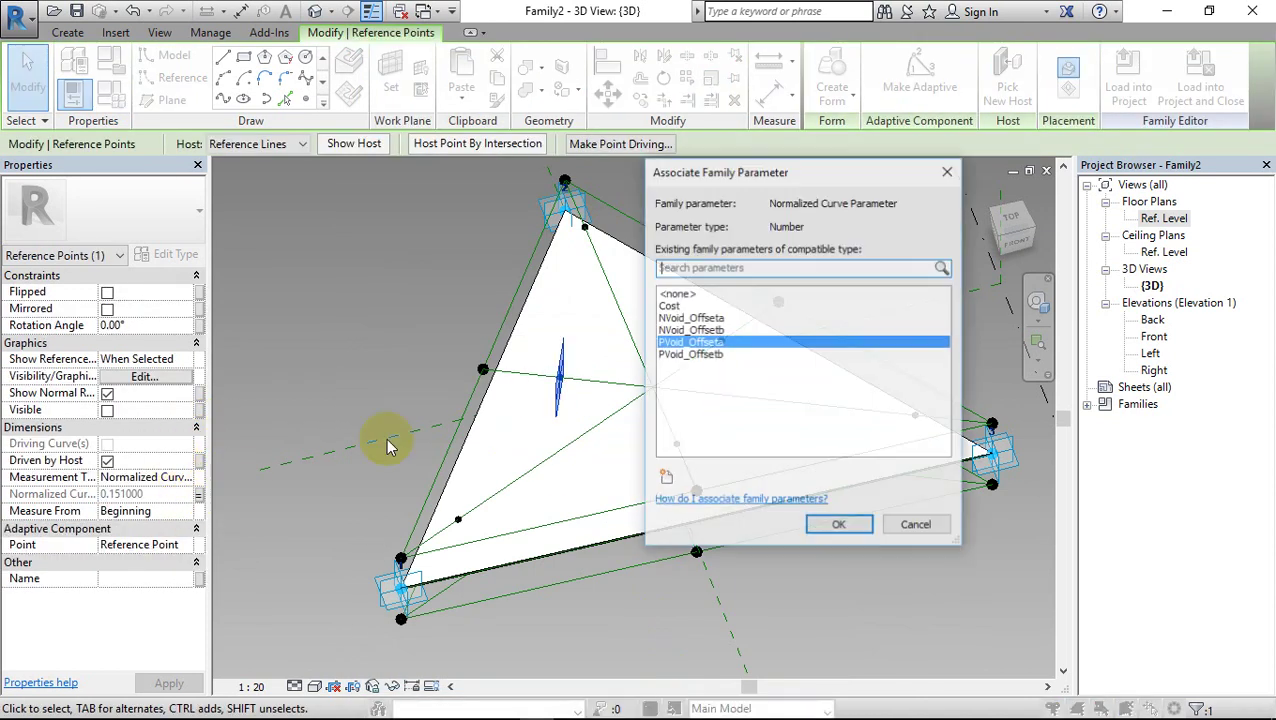
{"action": "left_click", "coordinate": [721, 330]}
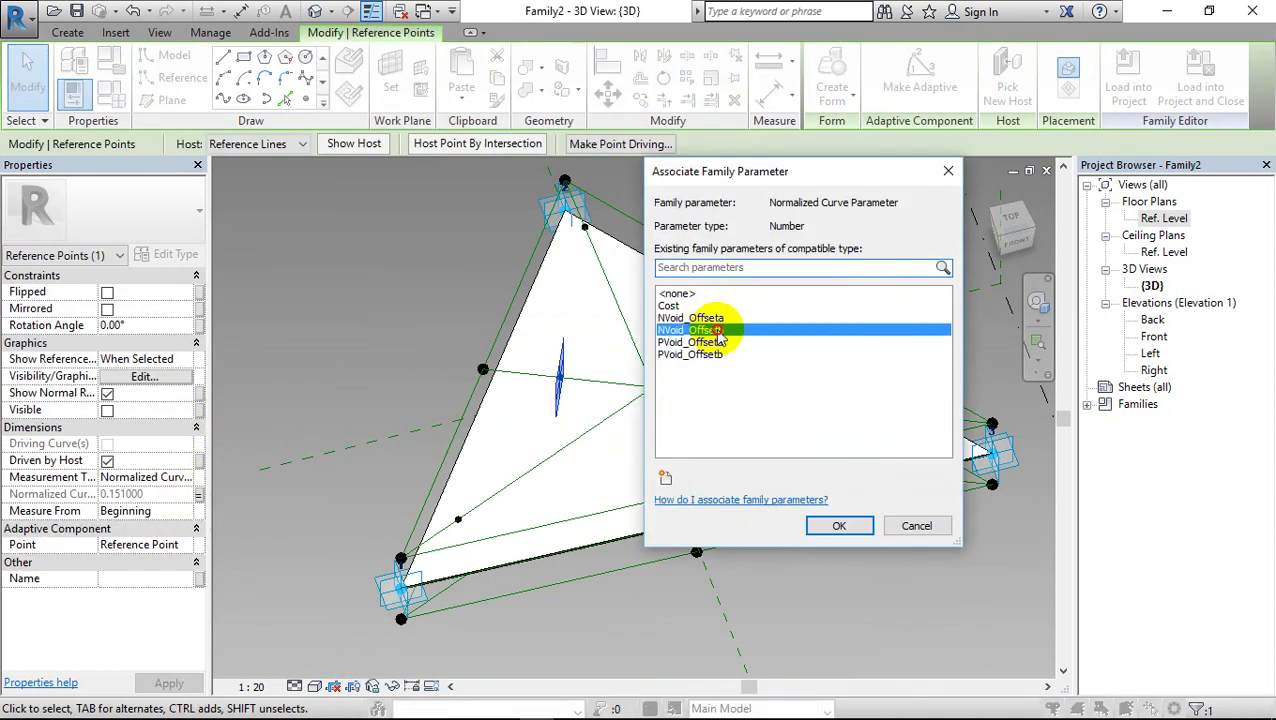
{"action": "left_click", "coordinate": [832, 525]}
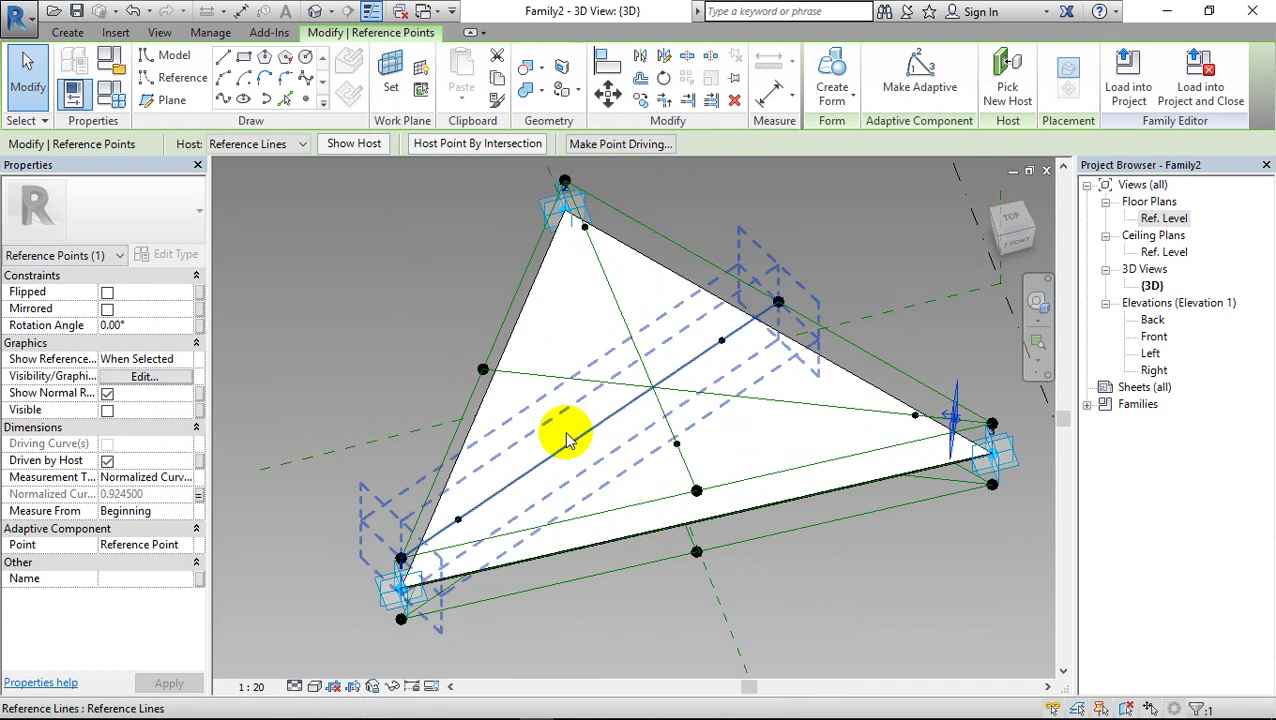
{"action": "left_click", "coordinate": [199, 494]}
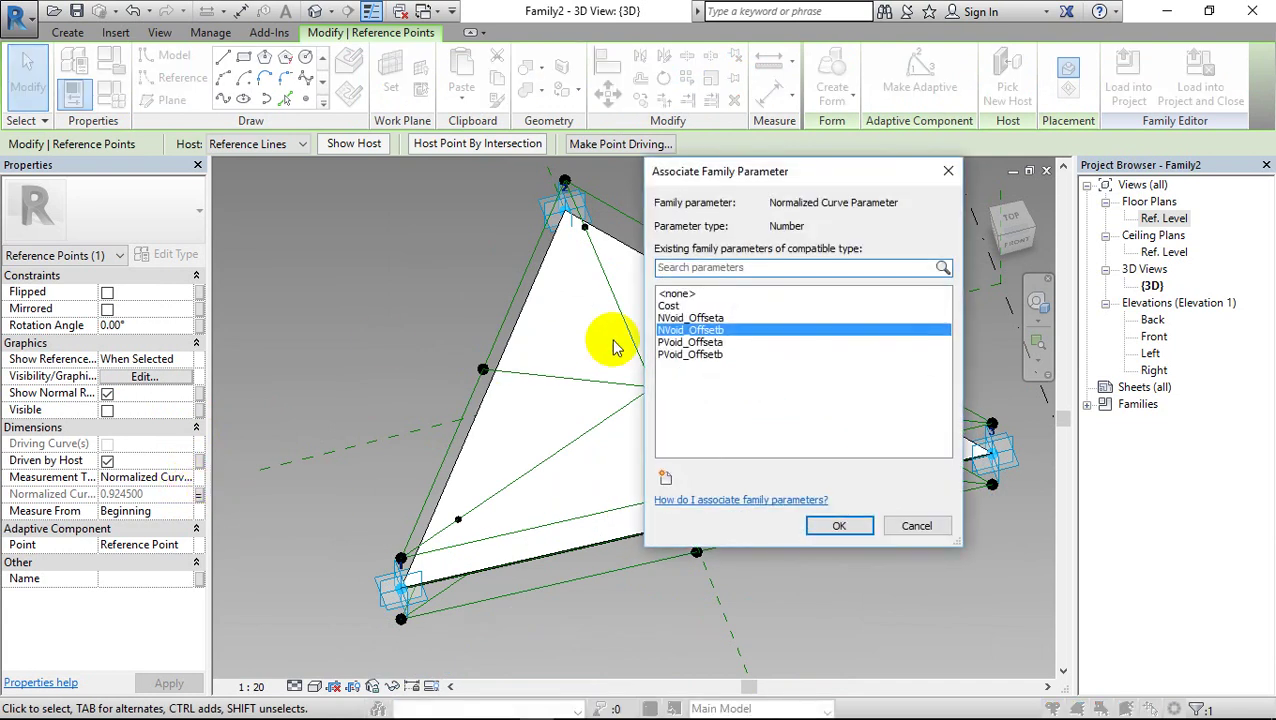
{"action": "left_click", "coordinate": [705, 318]}
{"action": "left_click", "coordinate": [840, 521]}
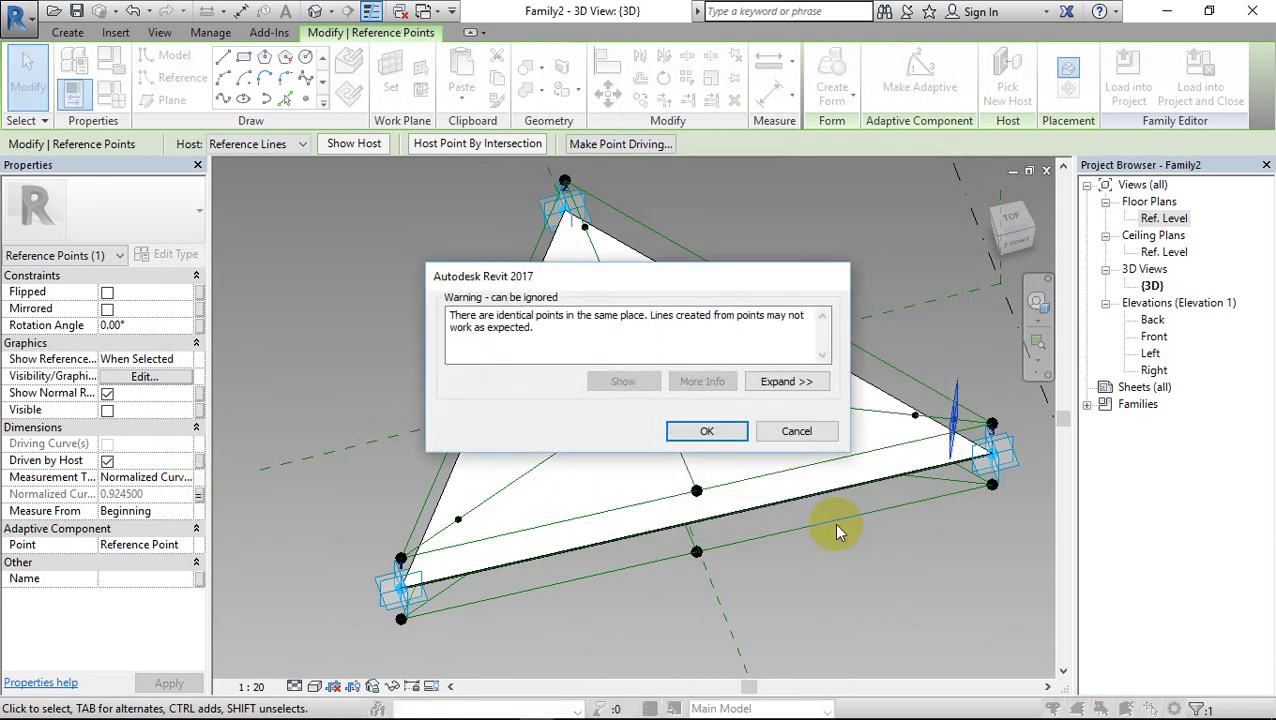
{"action": "left_click", "coordinate": [795, 427]}
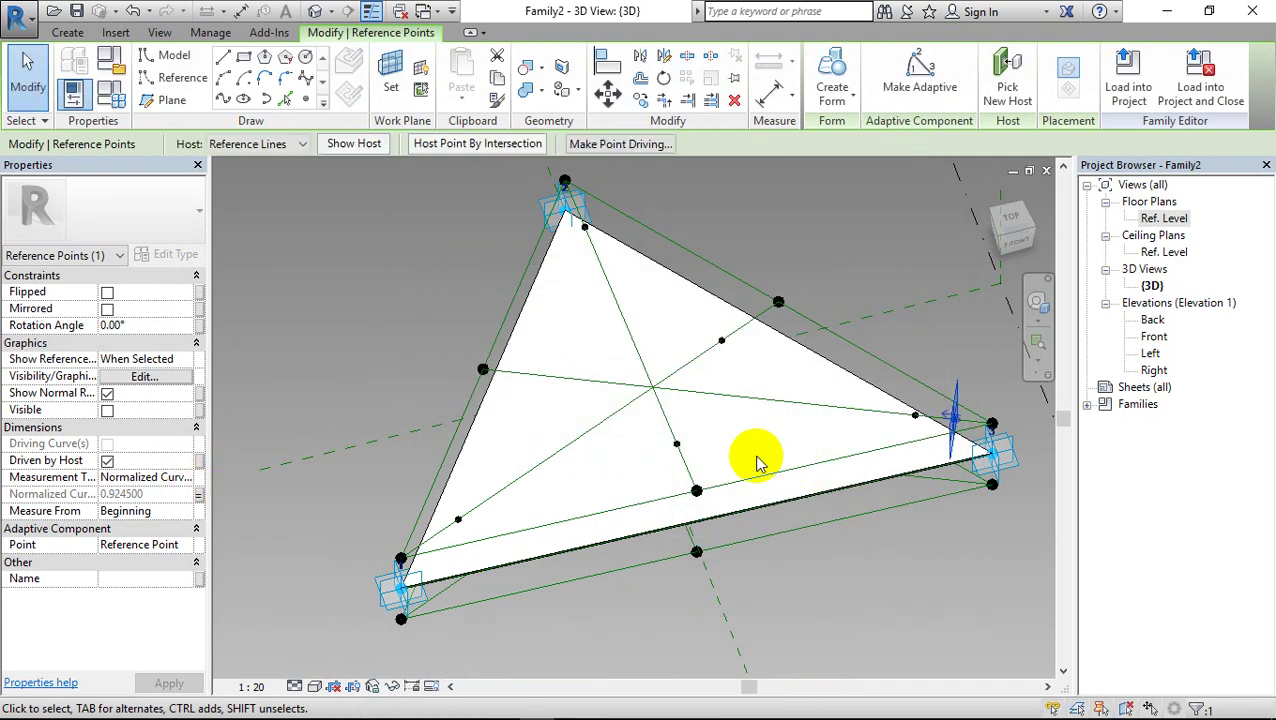
{"action": "left_click", "coordinate": [197, 495]}
{"action": "left_click", "coordinate": [715, 342]}
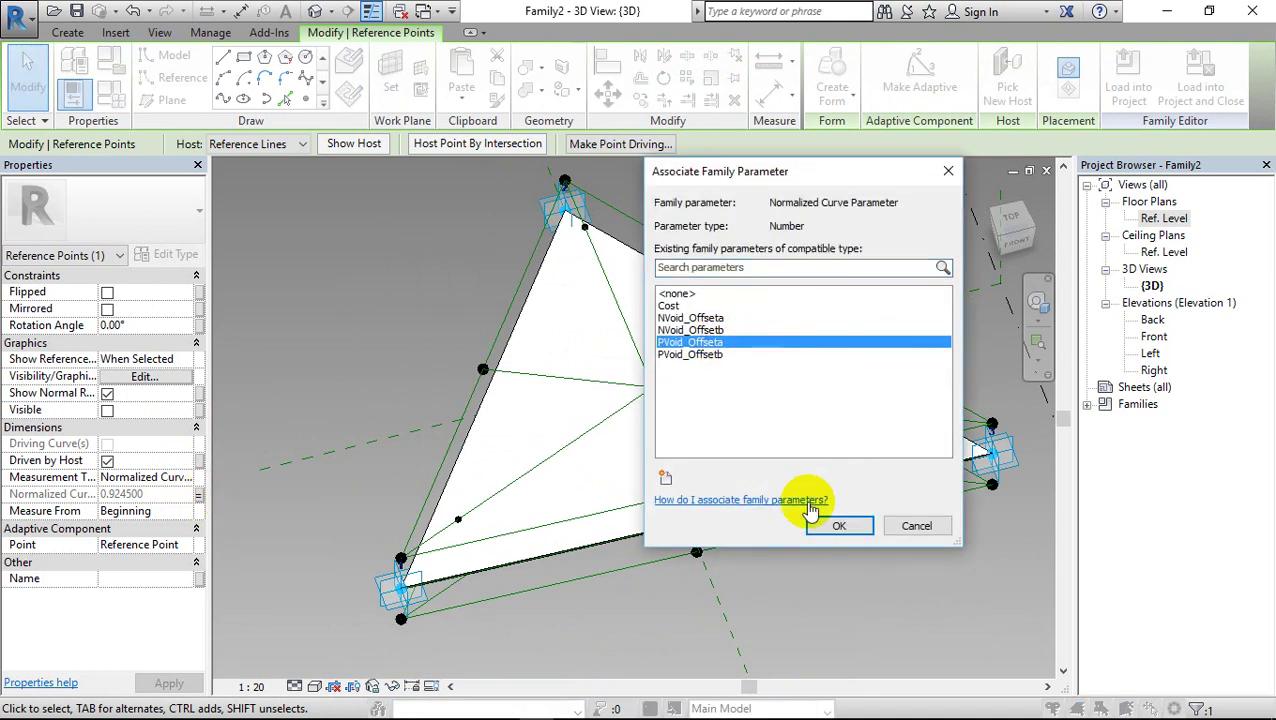
{"action": "left_click", "coordinate": [826, 522]}
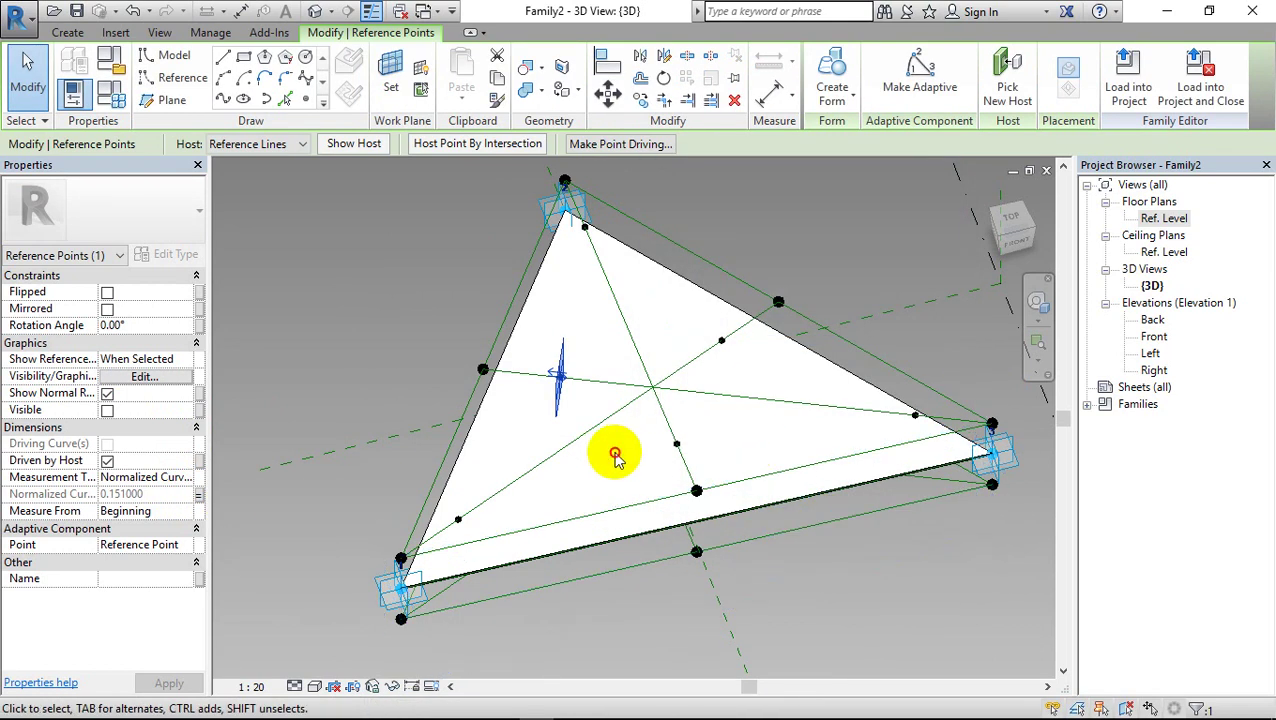
{"action": "key", "text": "Escape"}
Link the lower-left edge point to PVoid_Offsetb at 0.0755 after NVoid_Offseta caused identical points
{"action": "left_click", "coordinate": [459, 519]}
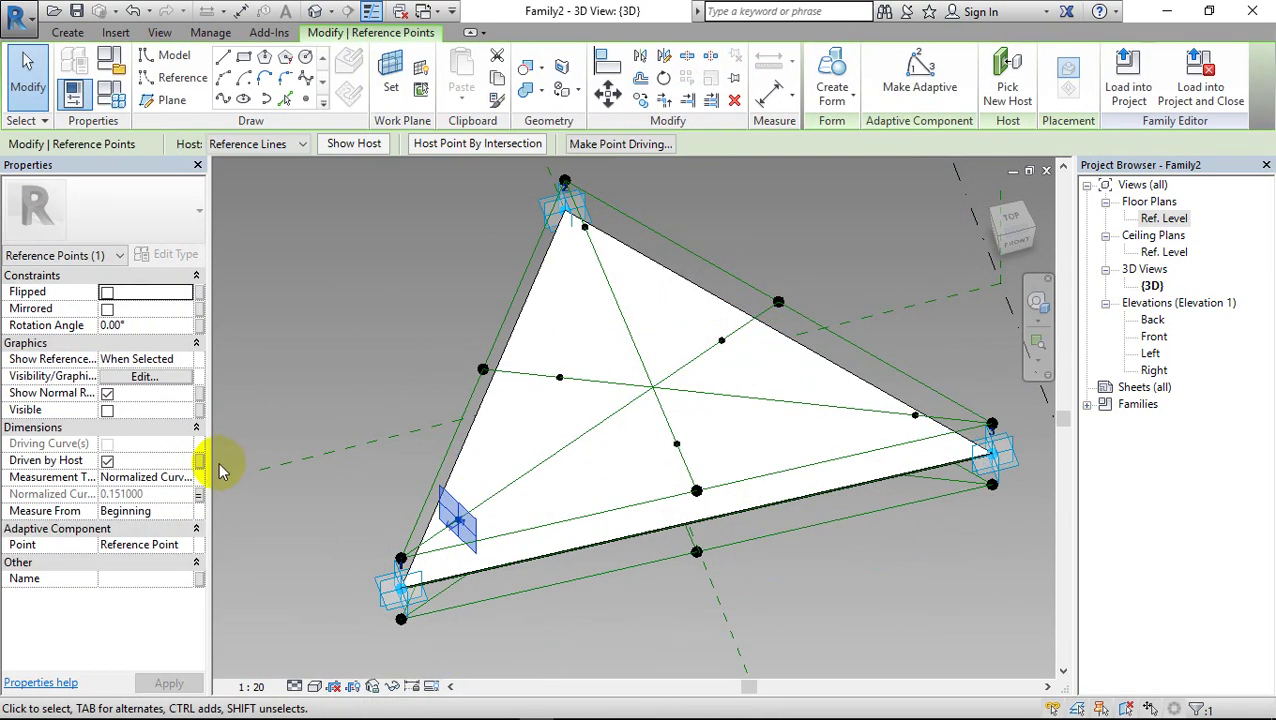
{"action": "left_click", "coordinate": [199, 494]}
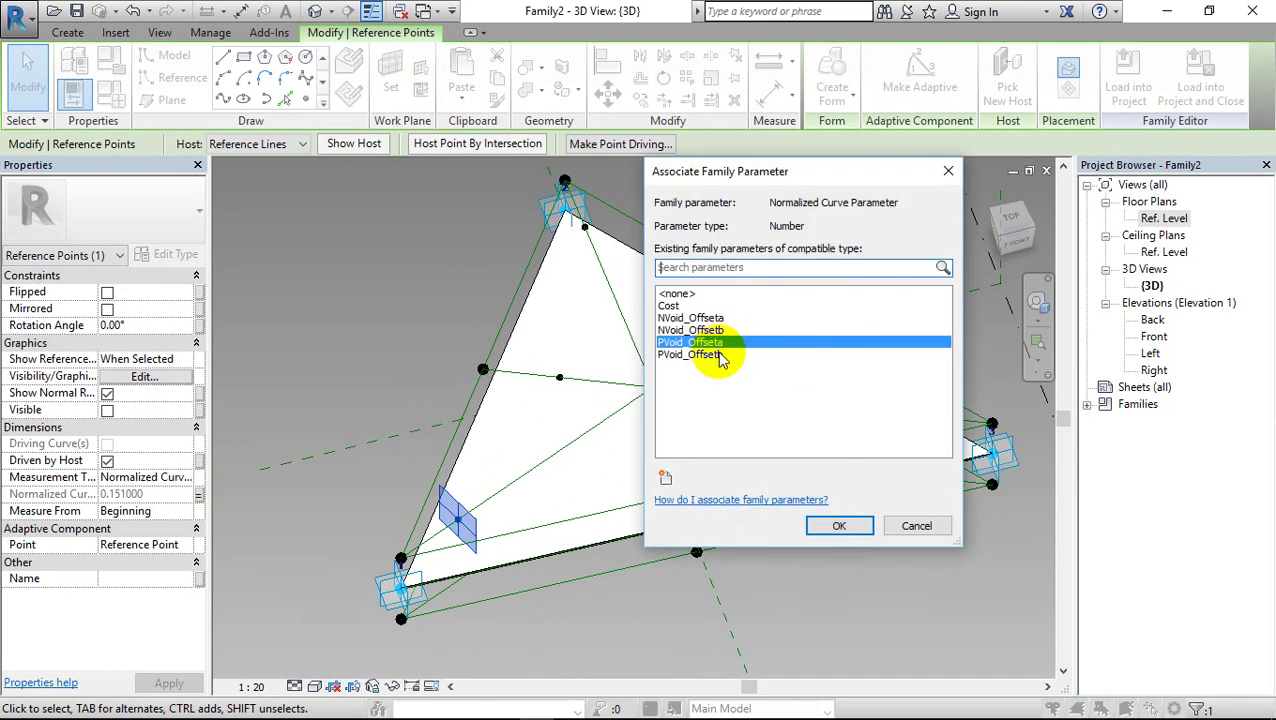
{"action": "left_click", "coordinate": [715, 318]}
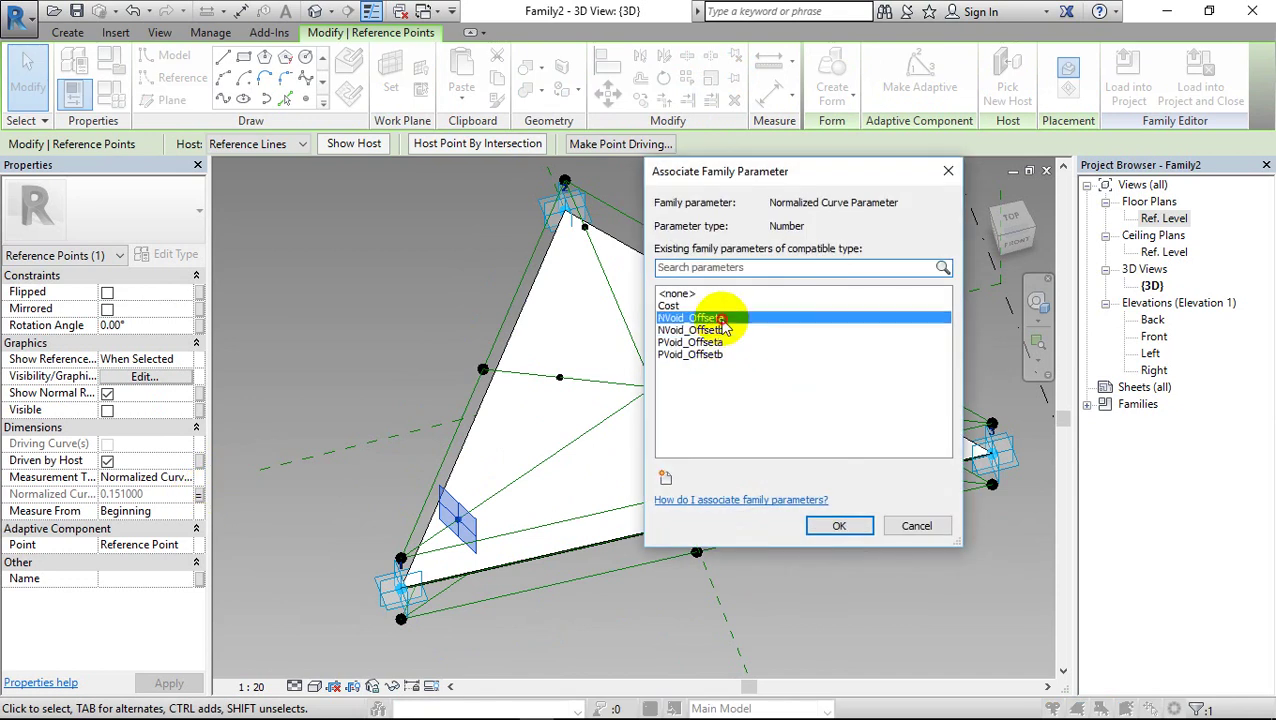
{"action": "left_click", "coordinate": [833, 528]}
{"action": "left_click", "coordinate": [802, 430]}
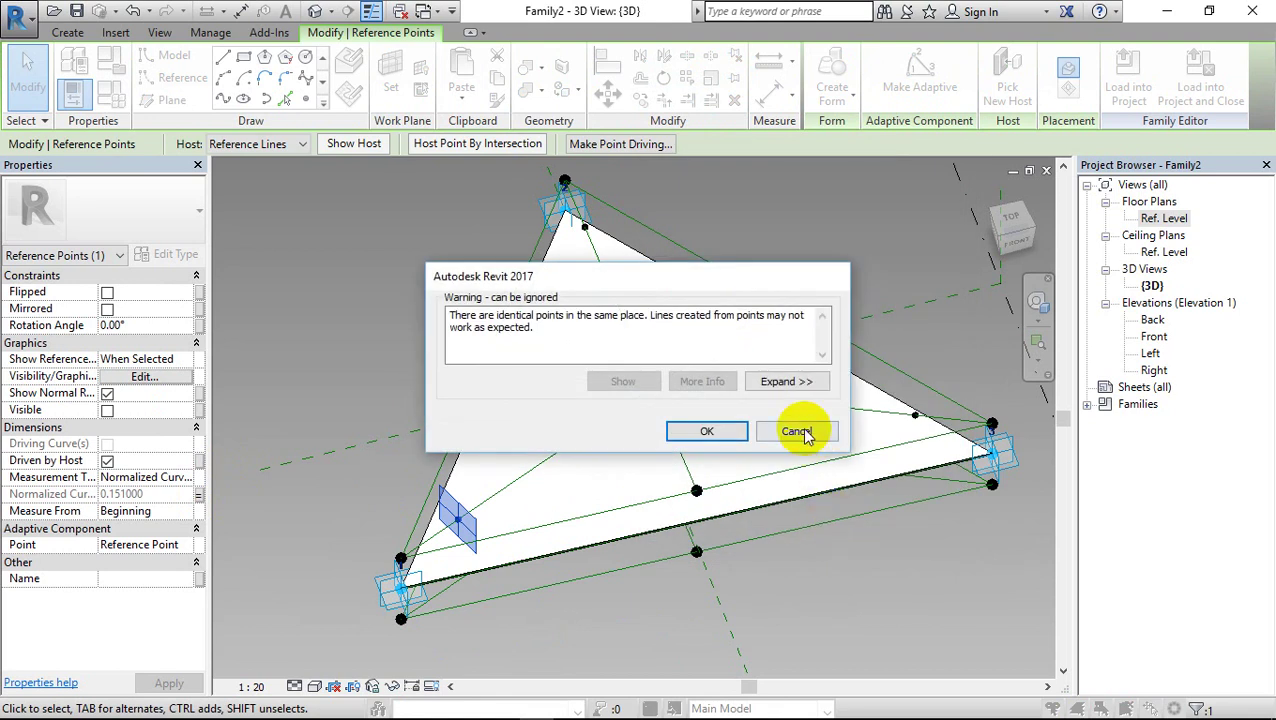
{"action": "left_click", "coordinate": [198, 496]}
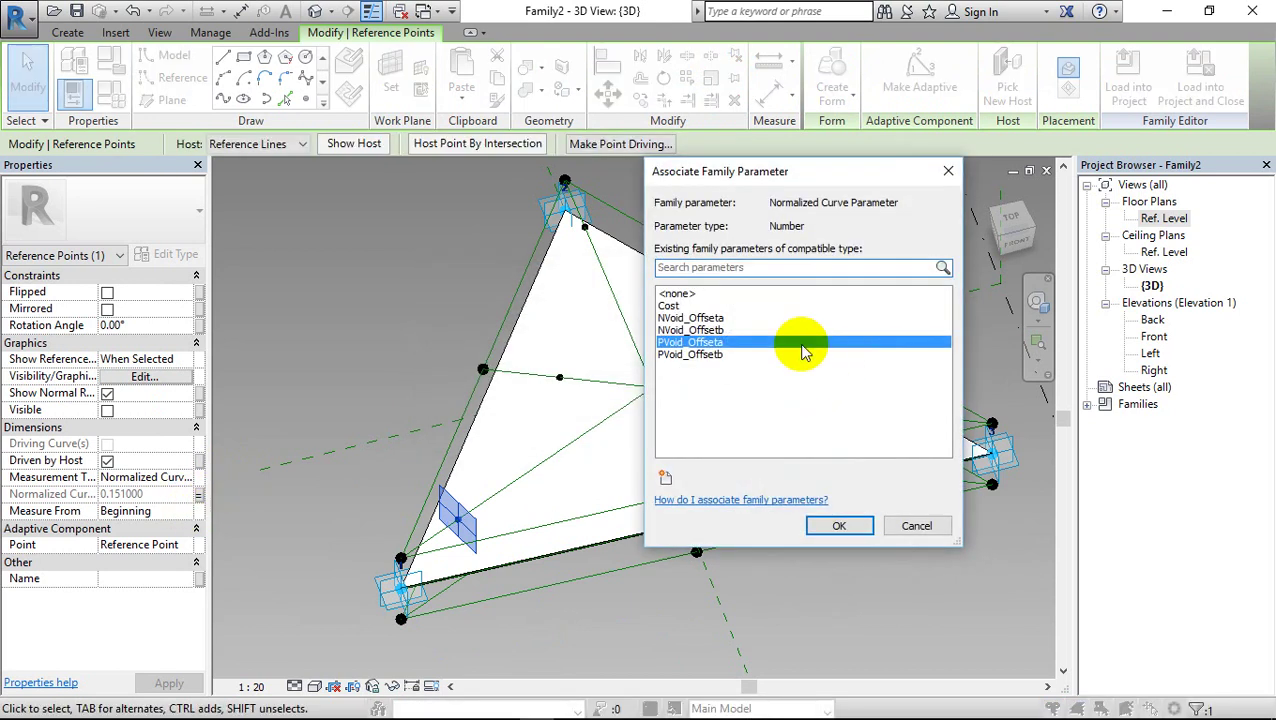
{"action": "left_click", "coordinate": [705, 354]}
{"action": "left_click", "coordinate": [840, 535]}
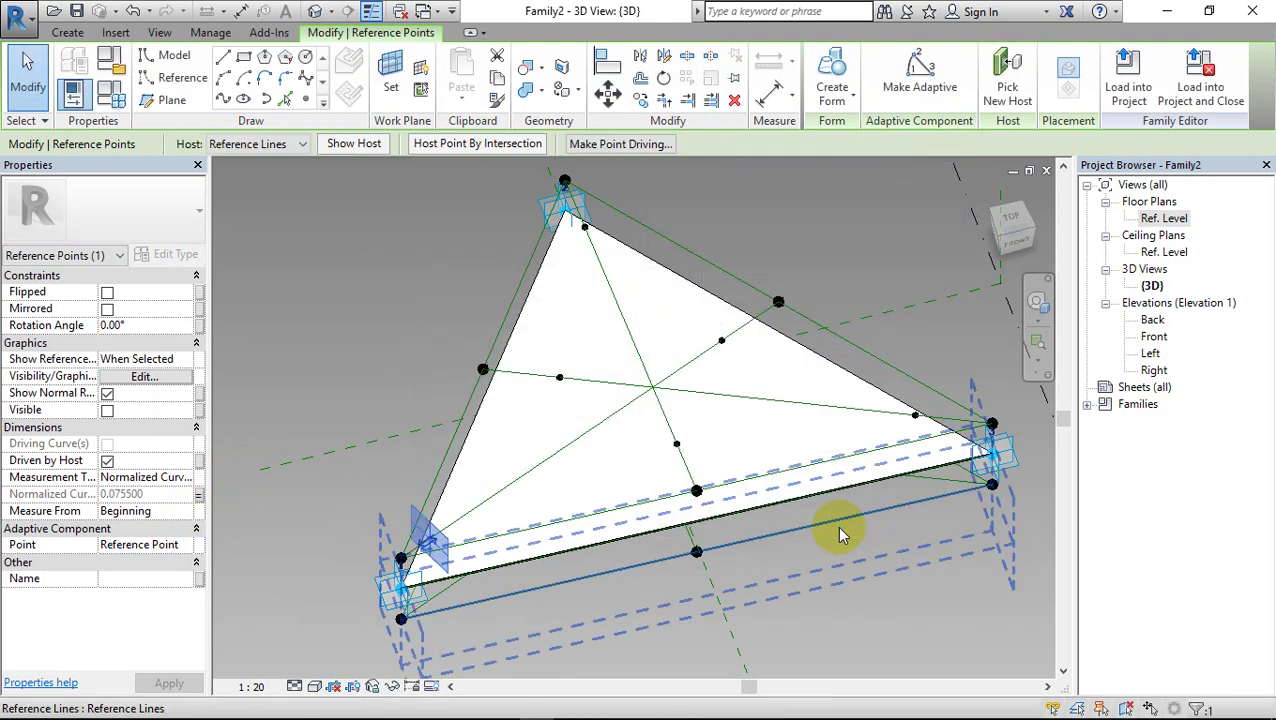
Try NVoid_Offsetb (0.9245) and NVoid_Offseta, then settle that point on PVoid_Offseta at 0.151
{"action": "left_click", "coordinate": [198, 496]}
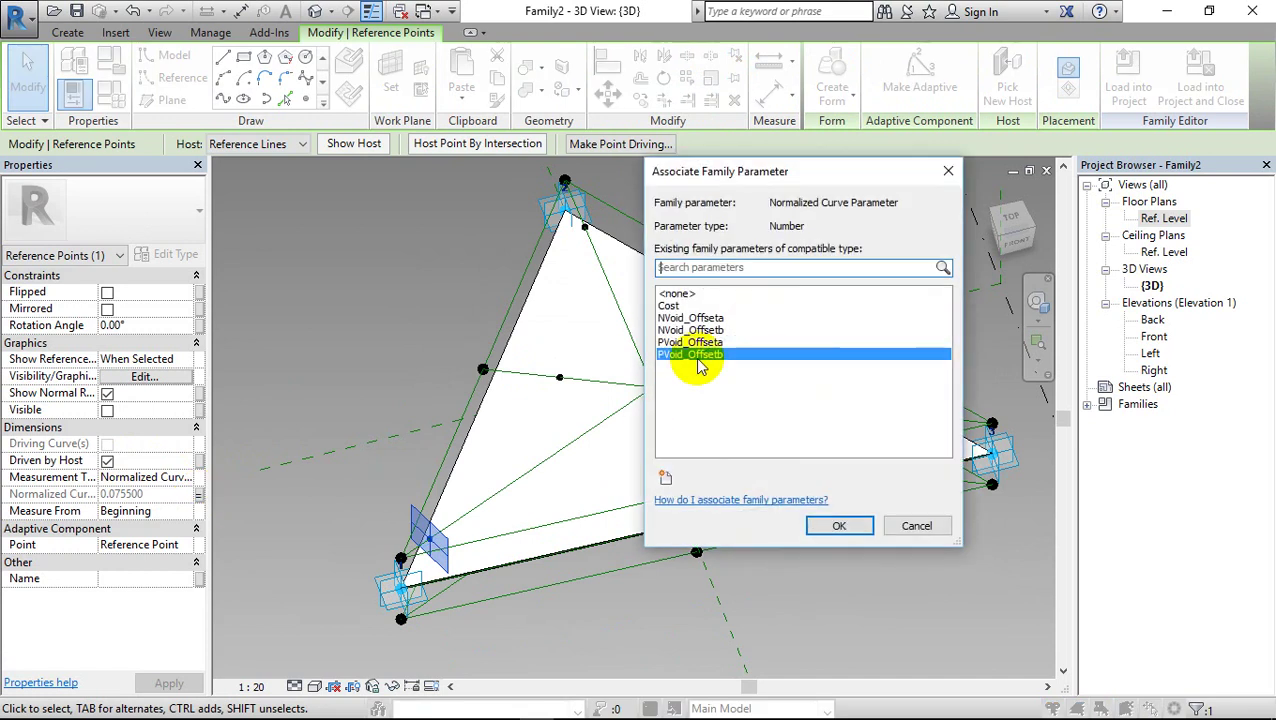
{"action": "left_click", "coordinate": [707, 330]}
{"action": "left_click", "coordinate": [836, 525]}
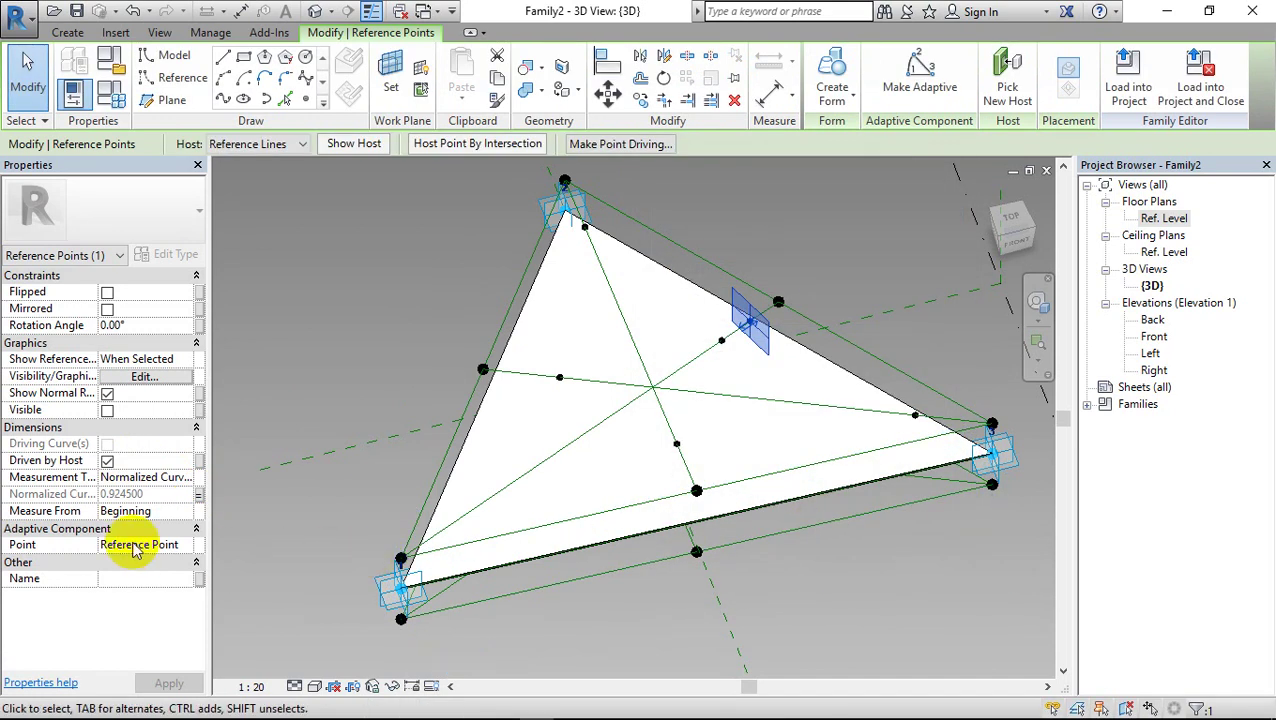
{"action": "left_click", "coordinate": [198, 494]}
{"action": "left_click", "coordinate": [708, 317]}
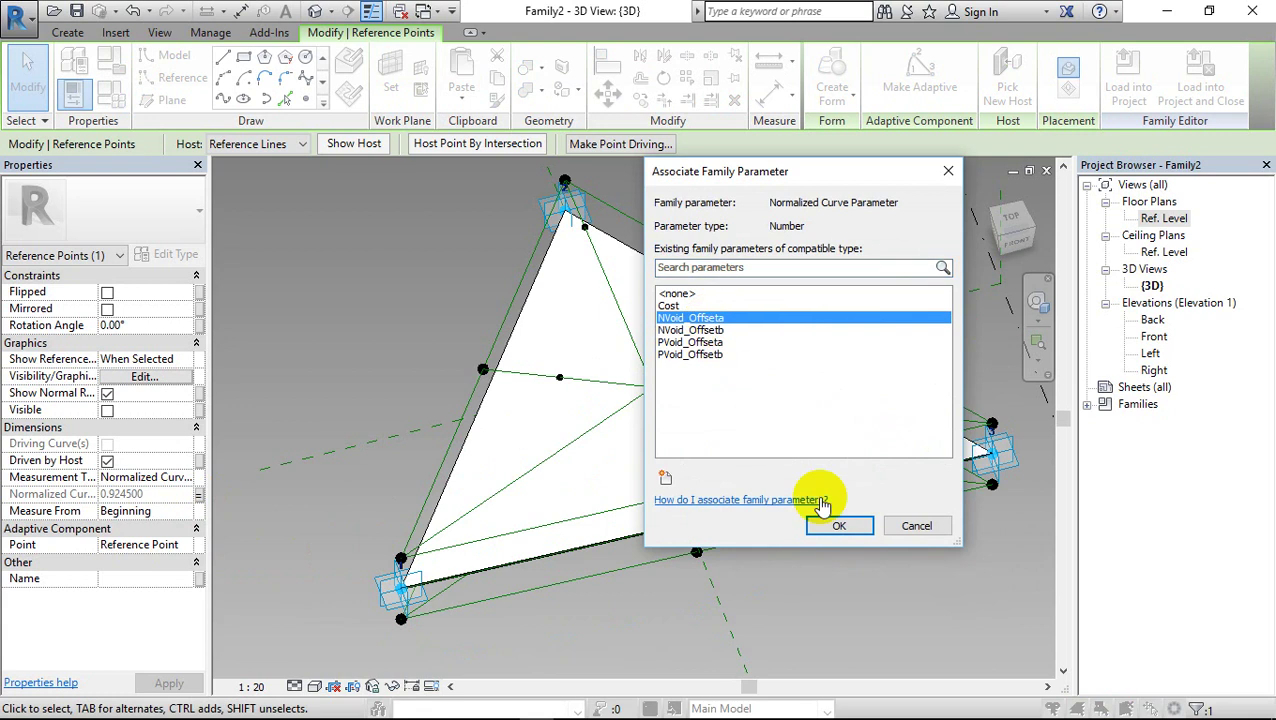
{"action": "left_click", "coordinate": [838, 525]}
{"action": "left_click", "coordinate": [874, 433]}
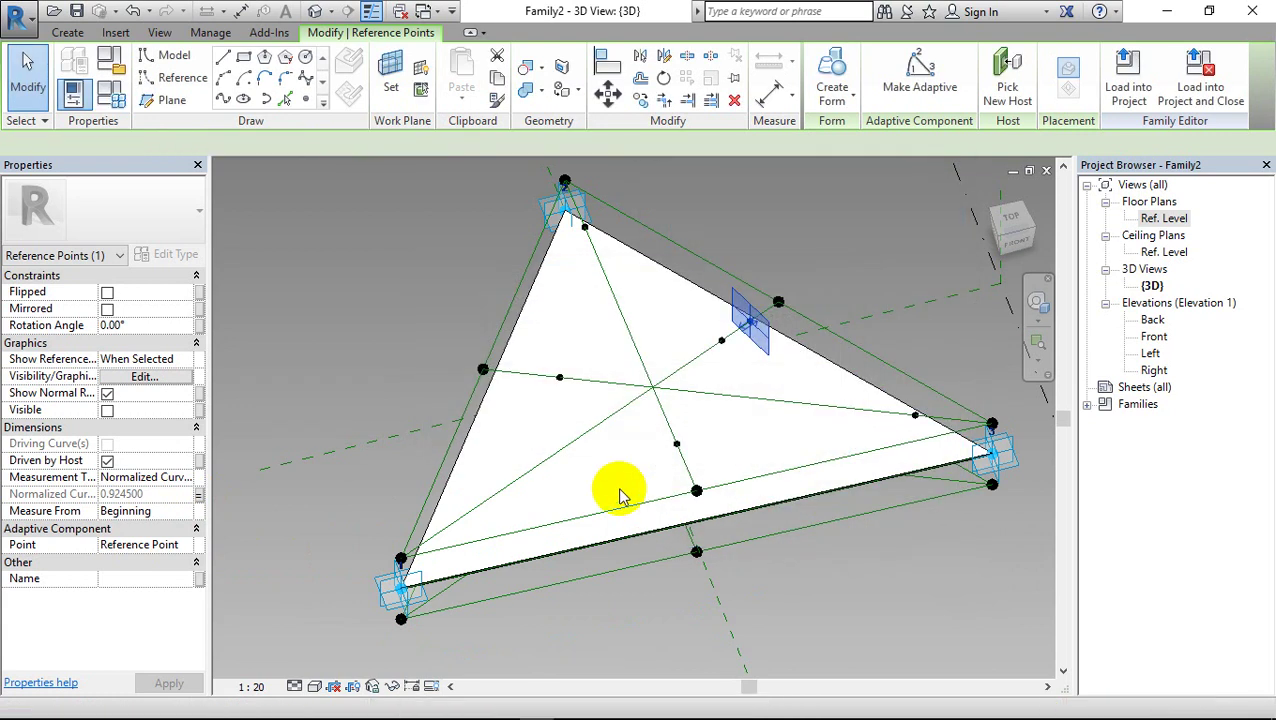
{"action": "left_click", "coordinate": [198, 494]}
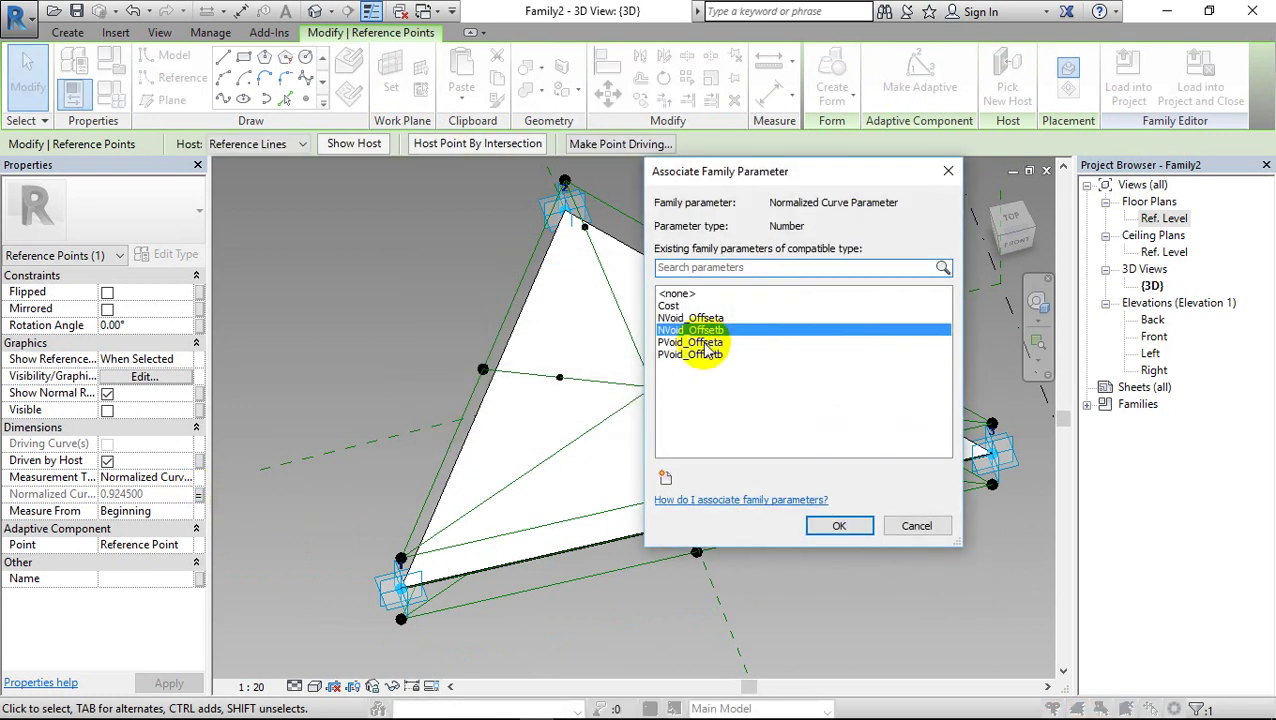
{"action": "left_click", "coordinate": [706, 355]}
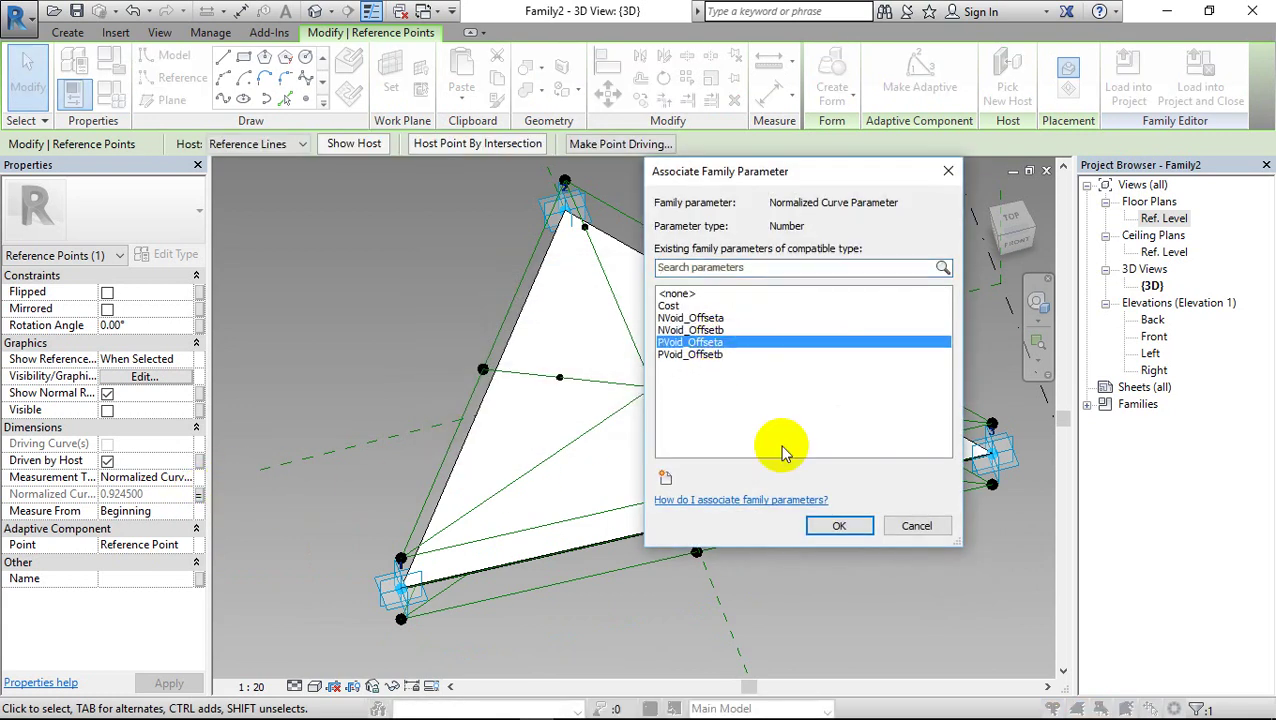
{"action": "left_click", "coordinate": [836, 524]}
{"action": "key", "text": "Escape"}
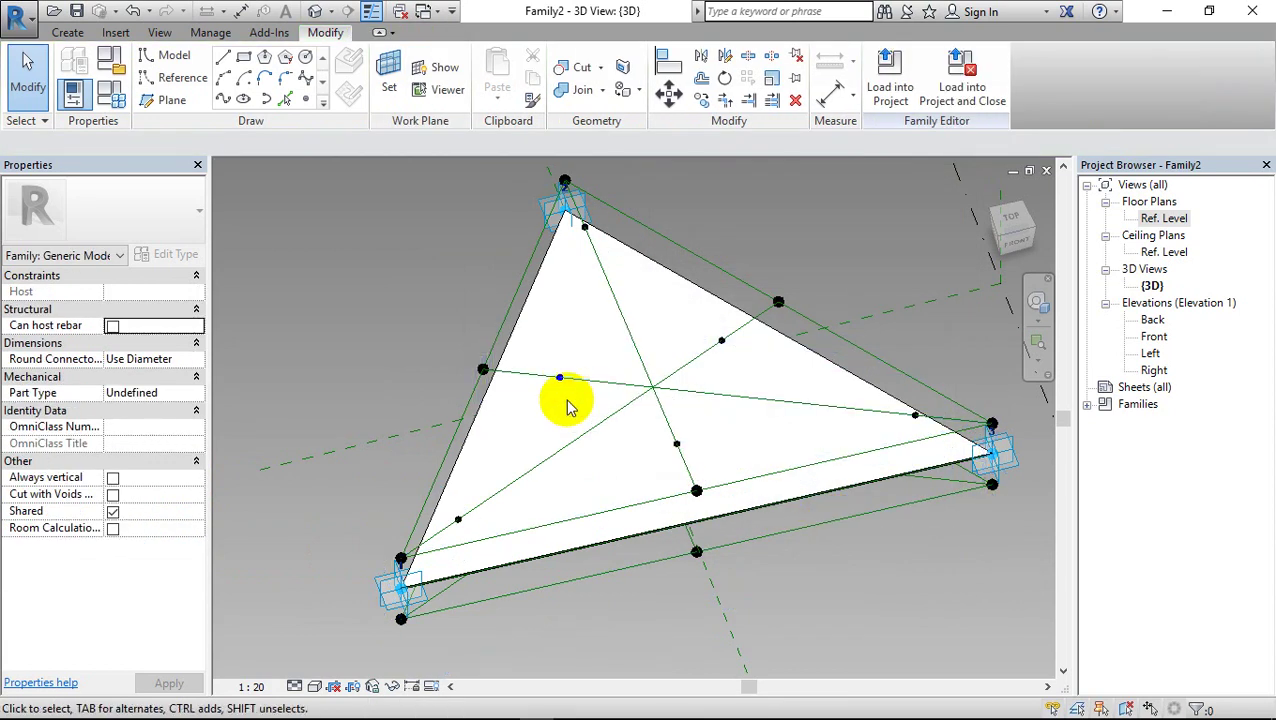
View the triangle face-on and begin associating the upper-left line point's Normalized Curve Parameter
{"action": "mouse_move", "coordinate": [578, 370]}
{"action": "middle_mouse_down", "text": "shift"}
{"action": "mouse_move", "coordinate": [581, 433]}
{"action": "mouse_move", "coordinate": [549, 580]}
{"action": "middle_mouse_up", "text": "shift"}
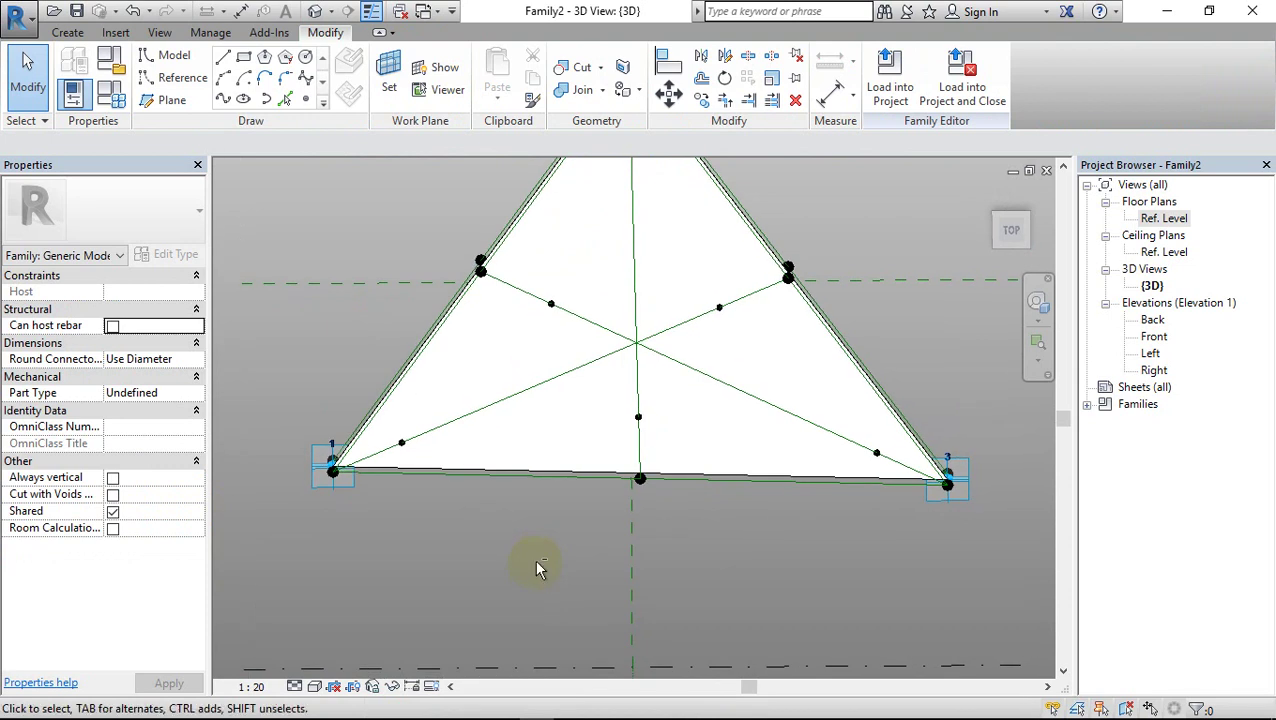
{"action": "left_click", "coordinate": [552, 305]}
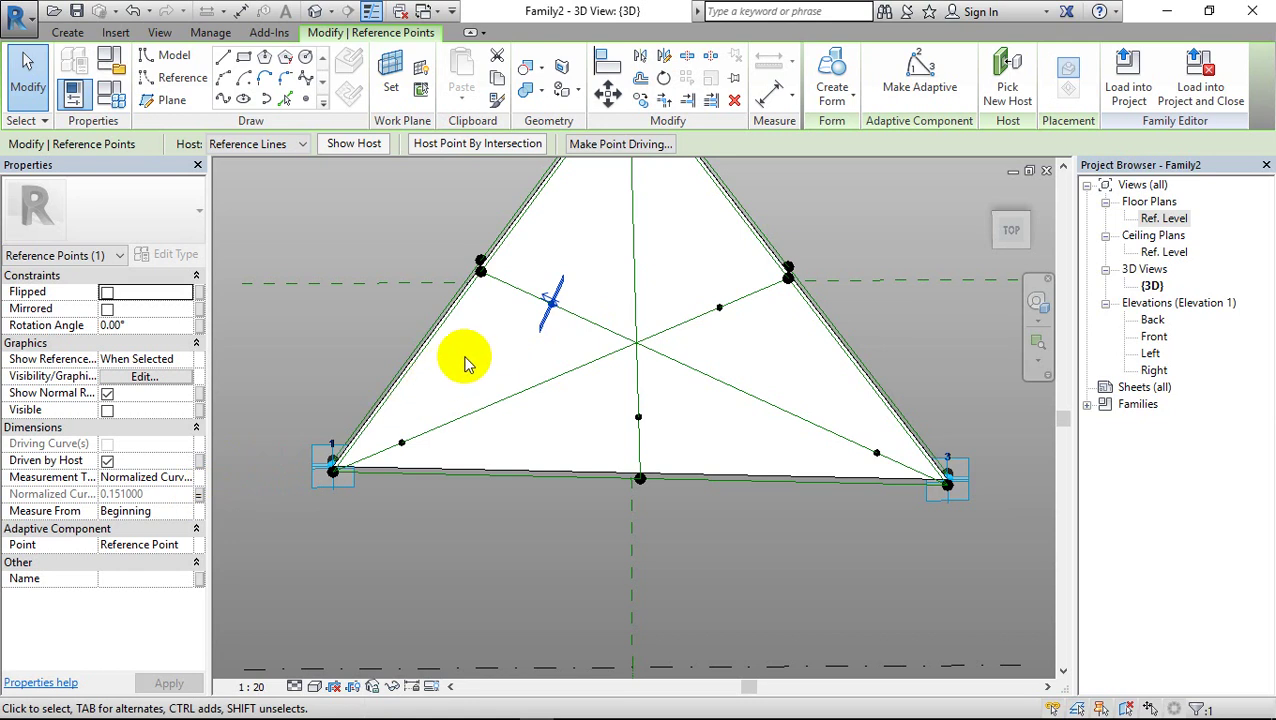
{"action": "left_click", "coordinate": [199, 496]}
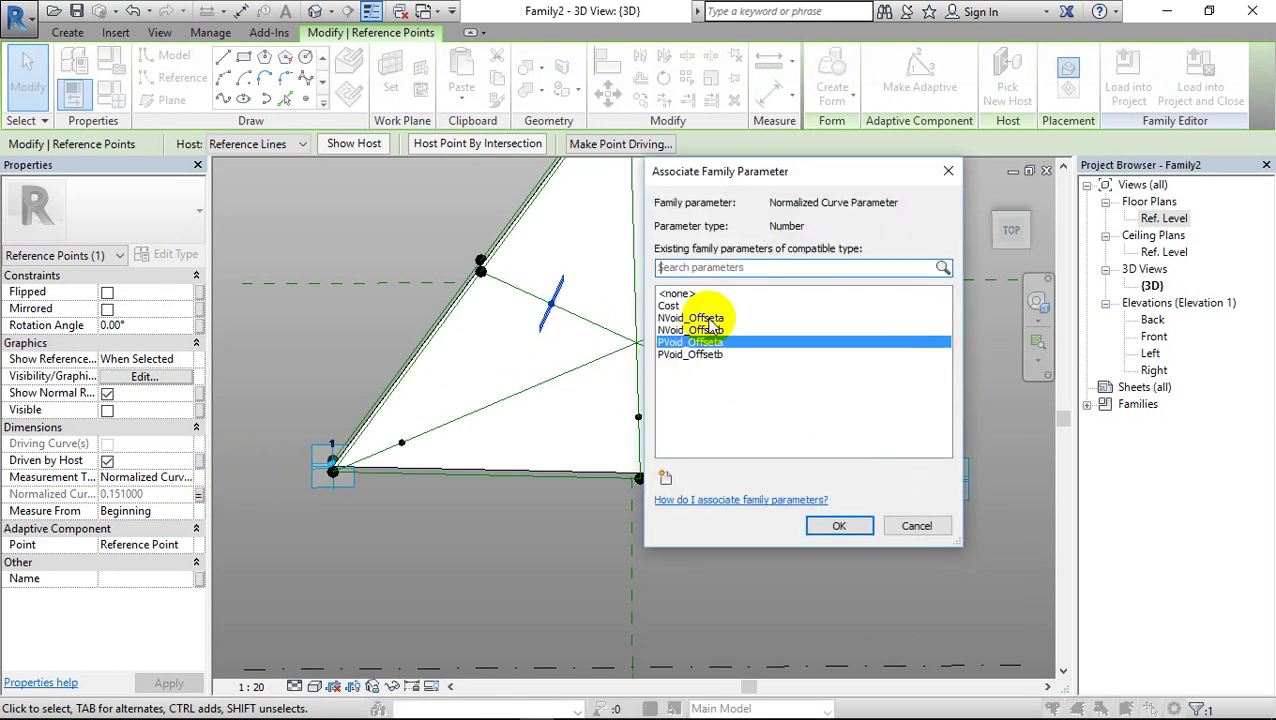
Link the upper-left line point to NVoid_Offsetb, then switch it to PVoid_Offsetb
{"action": "left_click", "coordinate": [831, 524]}
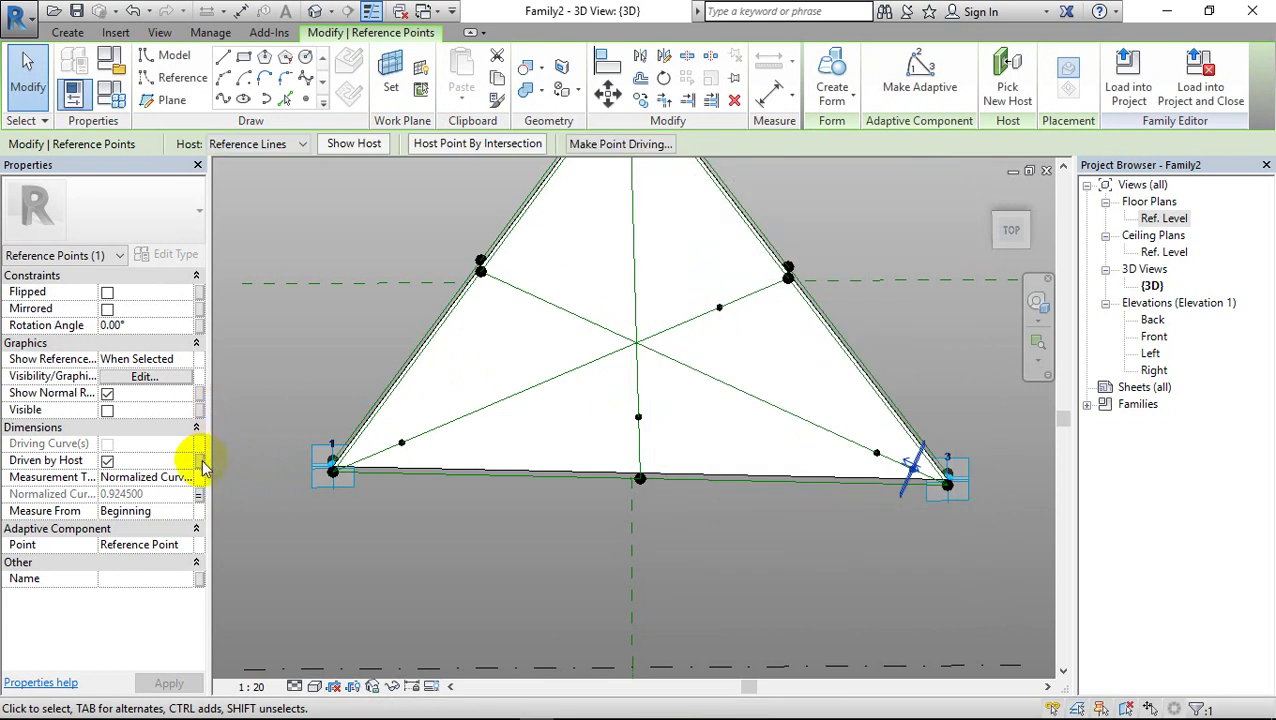
{"action": "left_click", "coordinate": [199, 496]}
{"action": "left_click", "coordinate": [690, 354]}
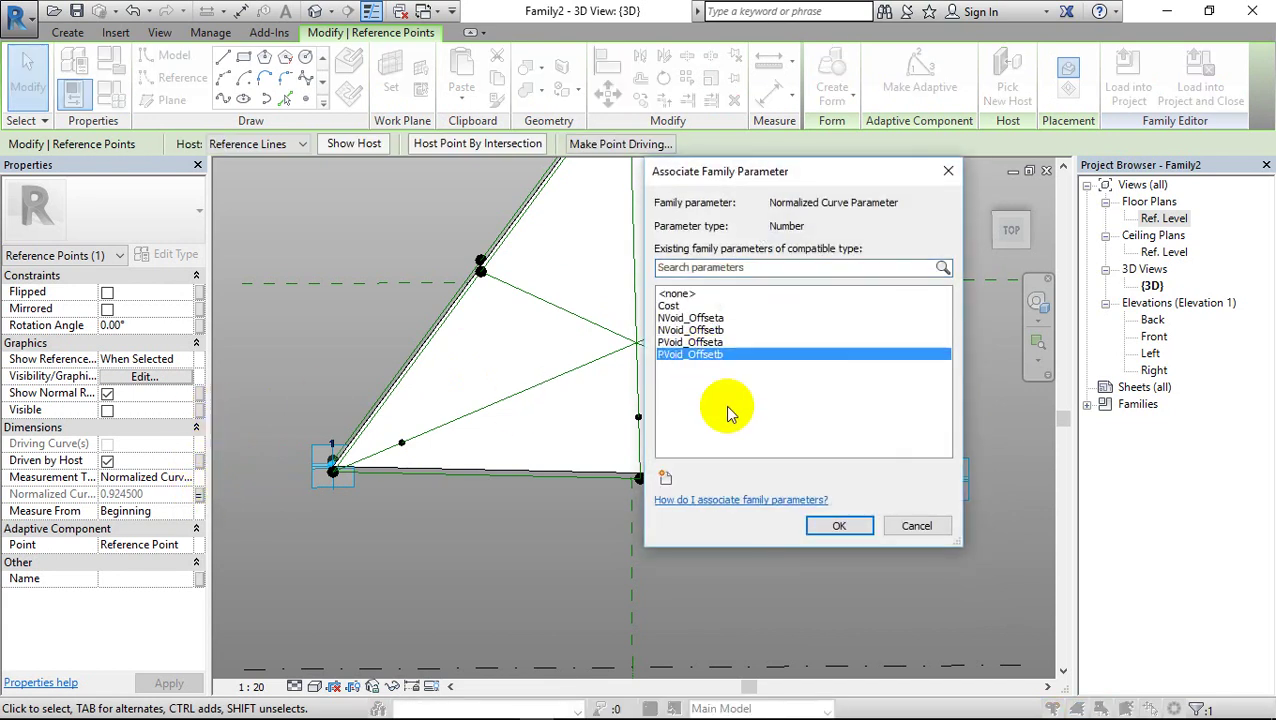
{"action": "left_click", "coordinate": [826, 526]}
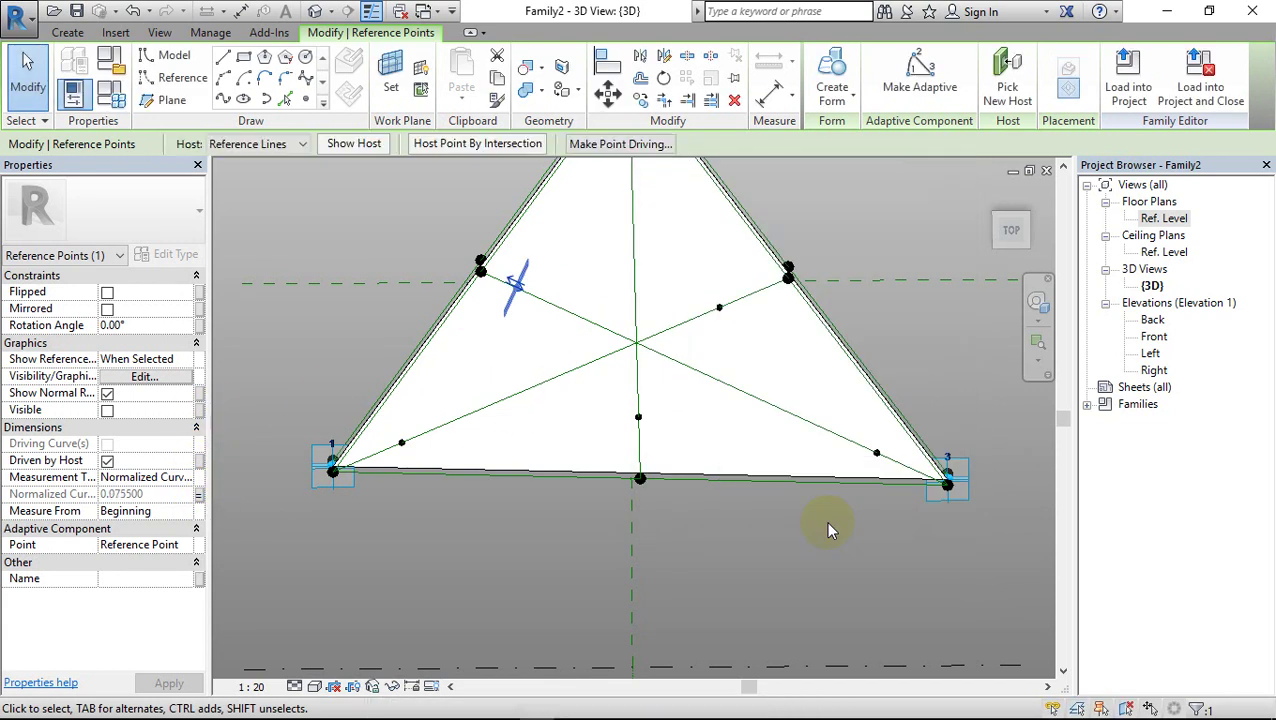
Link the upper-right diagonal point's position to NVoid_Offsetb
{"action": "left_click", "coordinate": [405, 443]}
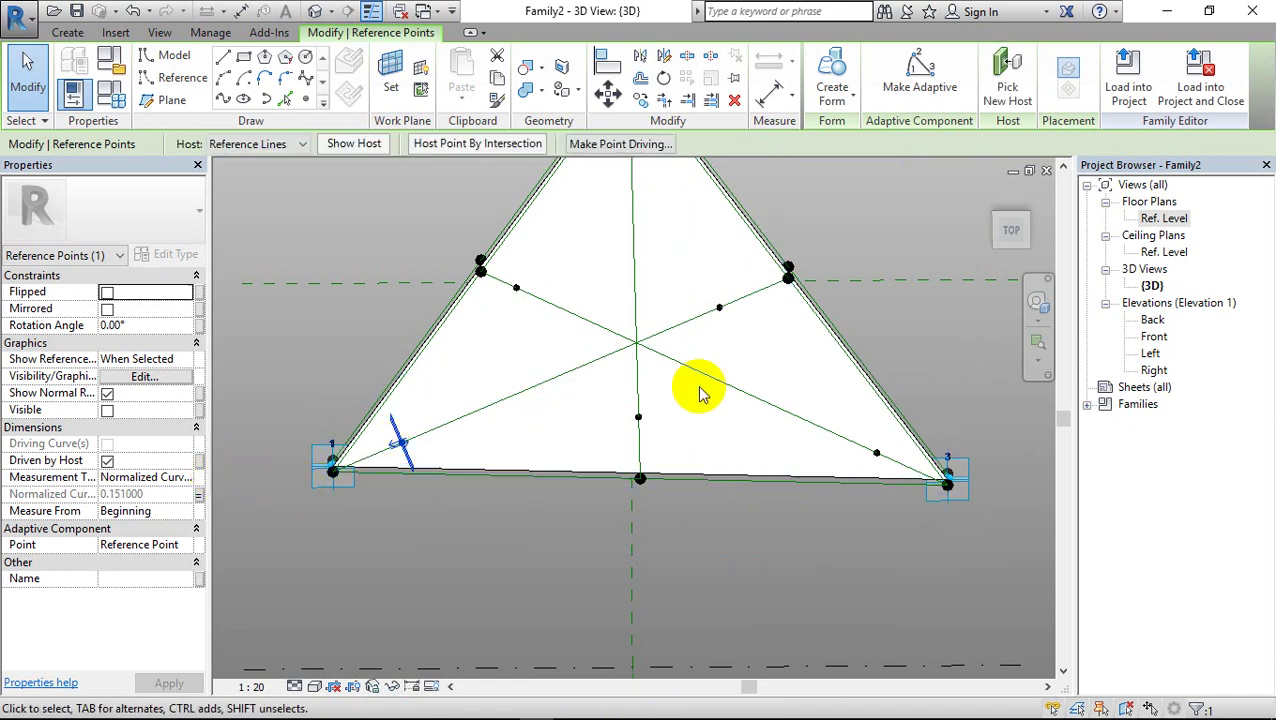
{"action": "left_click", "coordinate": [718, 308]}
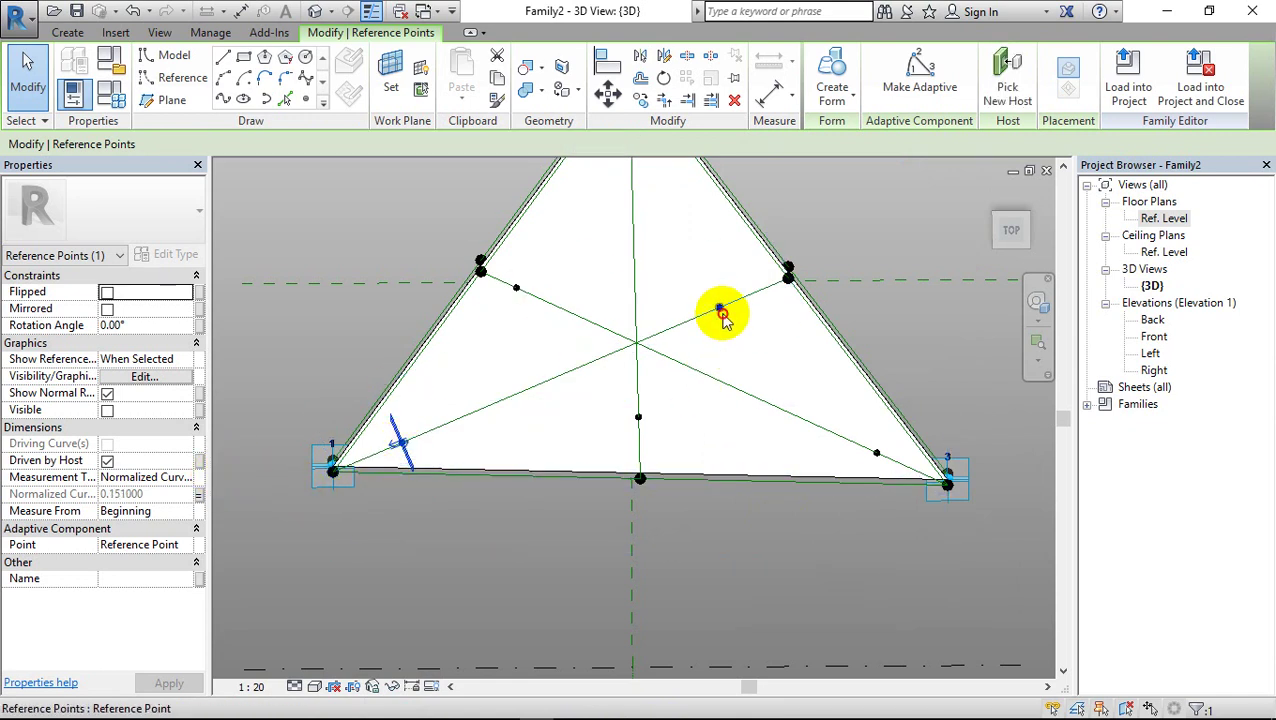
{"action": "left_click", "coordinate": [199, 494]}
{"action": "left_click", "coordinate": [718, 330]}
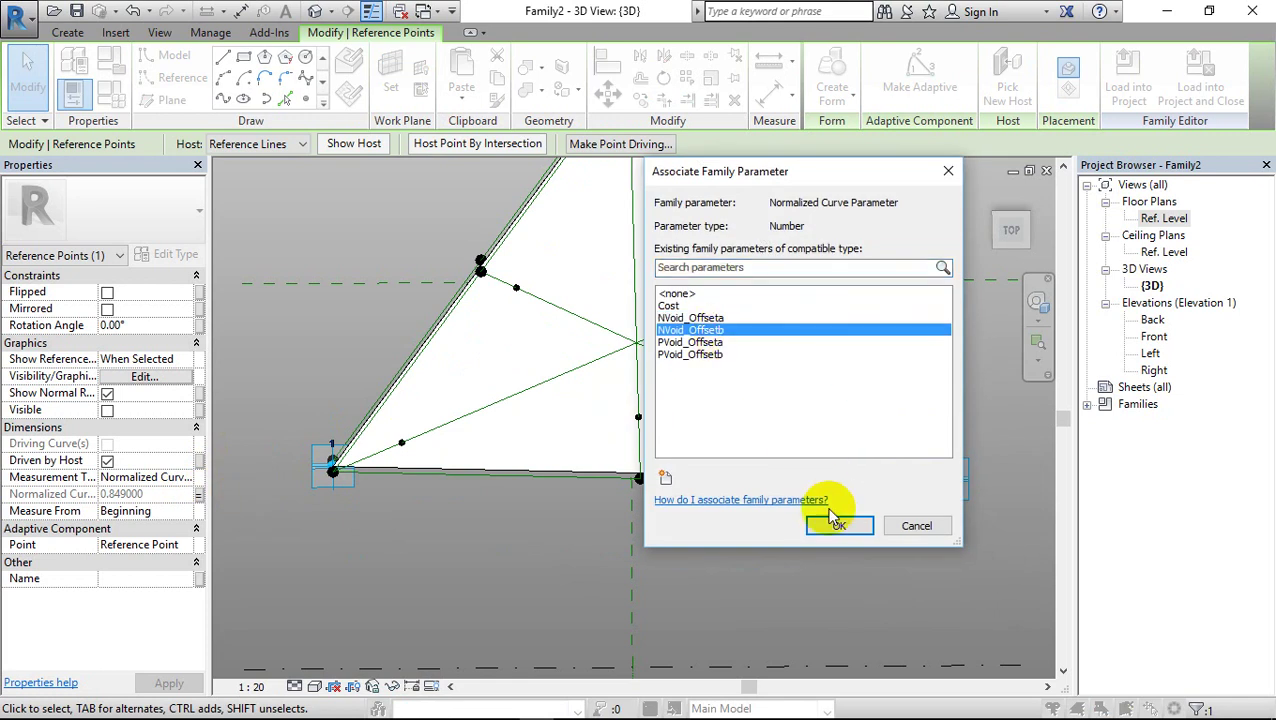
{"action": "left_click", "coordinate": [815, 525]}
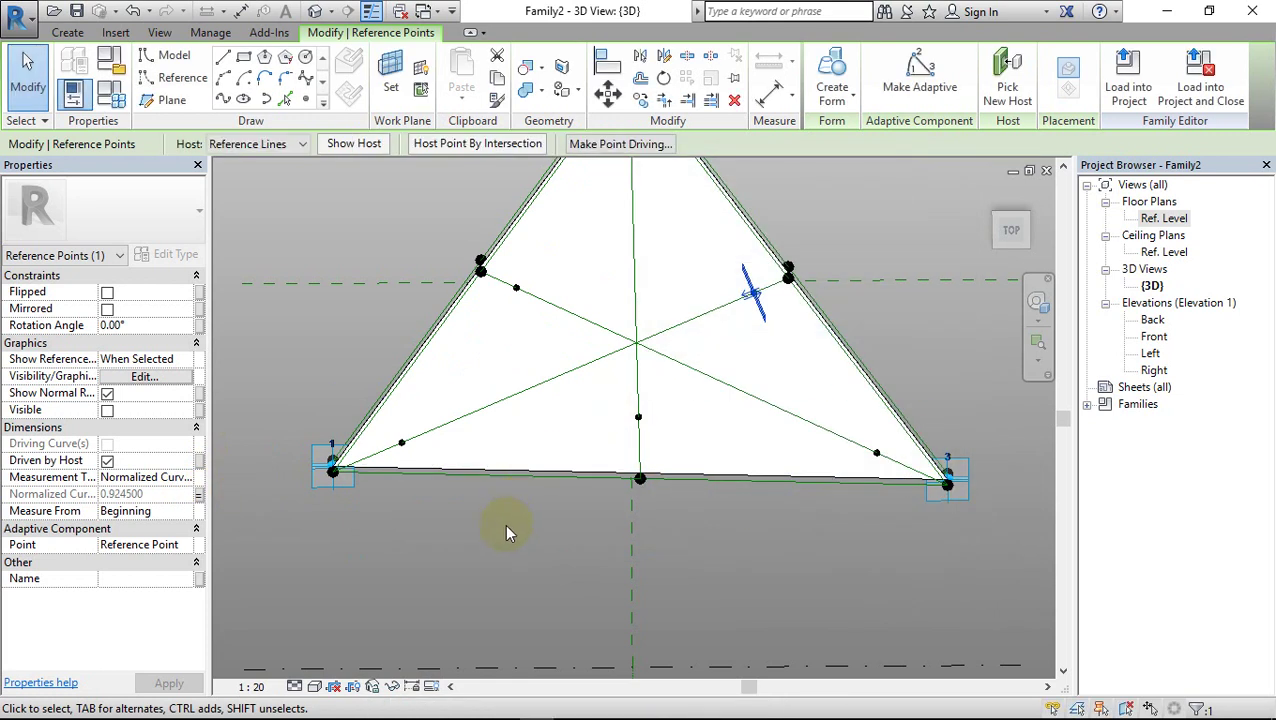
Link another point to NVoid_Offsetb, reject NVoid_Offseta's identical-points result, then assign a different offset
{"action": "left_click", "coordinate": [638, 419]}
{"action": "left_click", "coordinate": [199, 494]}
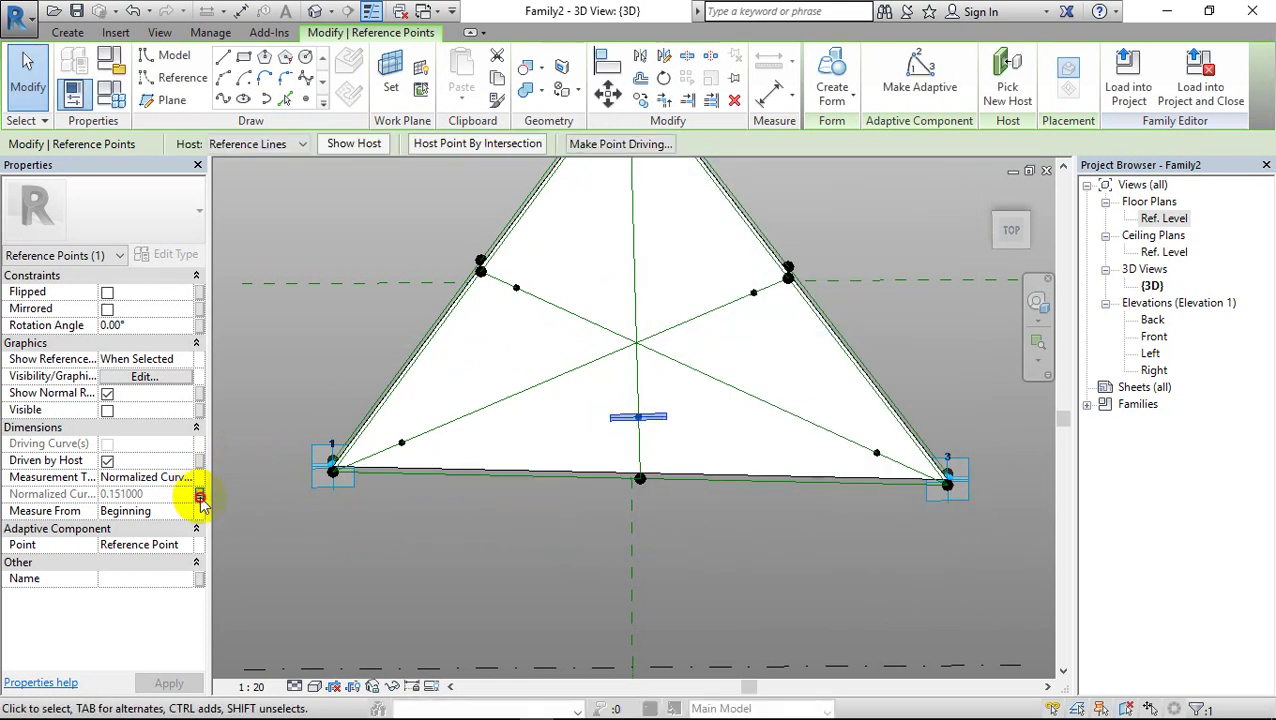
{"action": "left_click", "coordinate": [705, 330]}
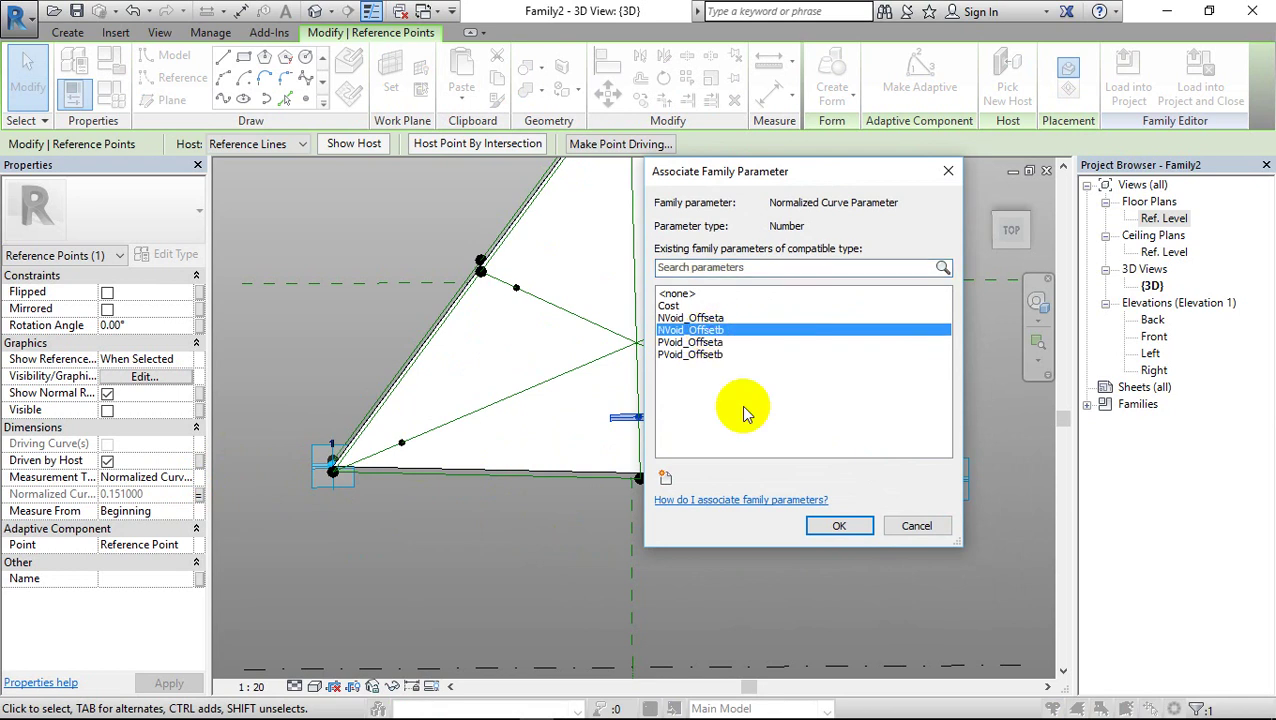
{"action": "left_click", "coordinate": [815, 520]}
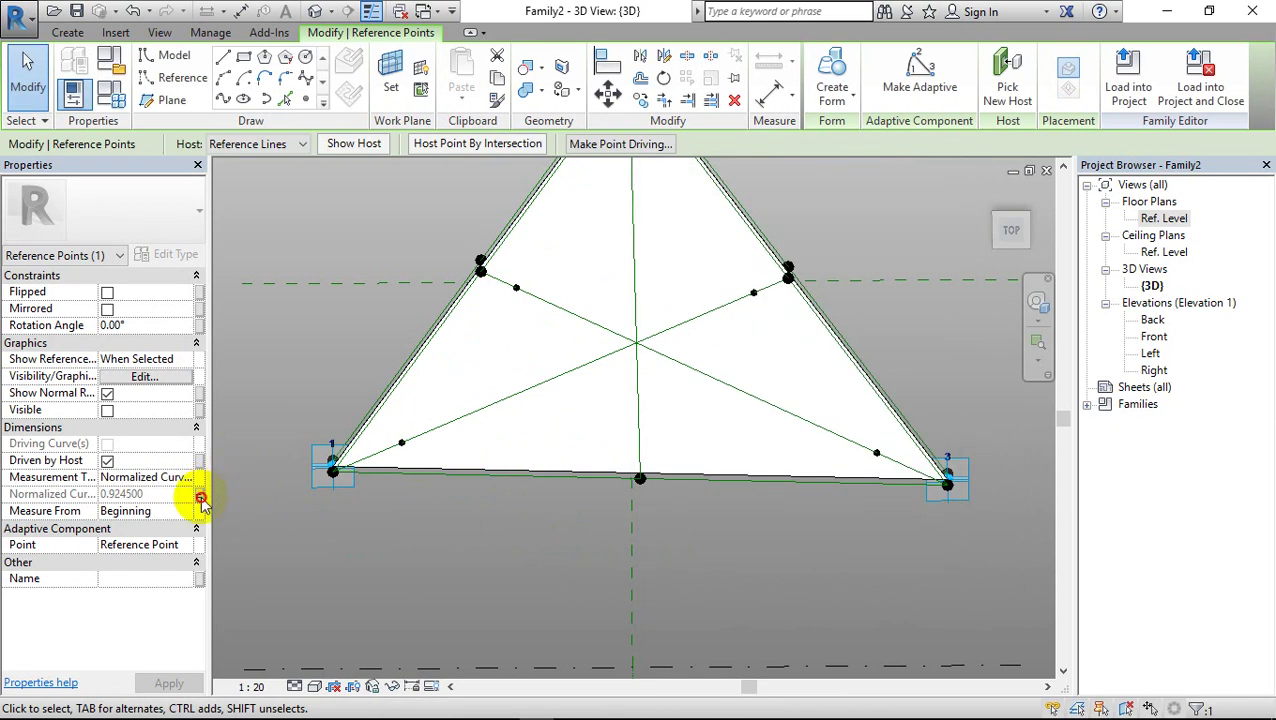
{"action": "left_click", "coordinate": [200, 497]}
{"action": "left_click", "coordinate": [700, 318]}
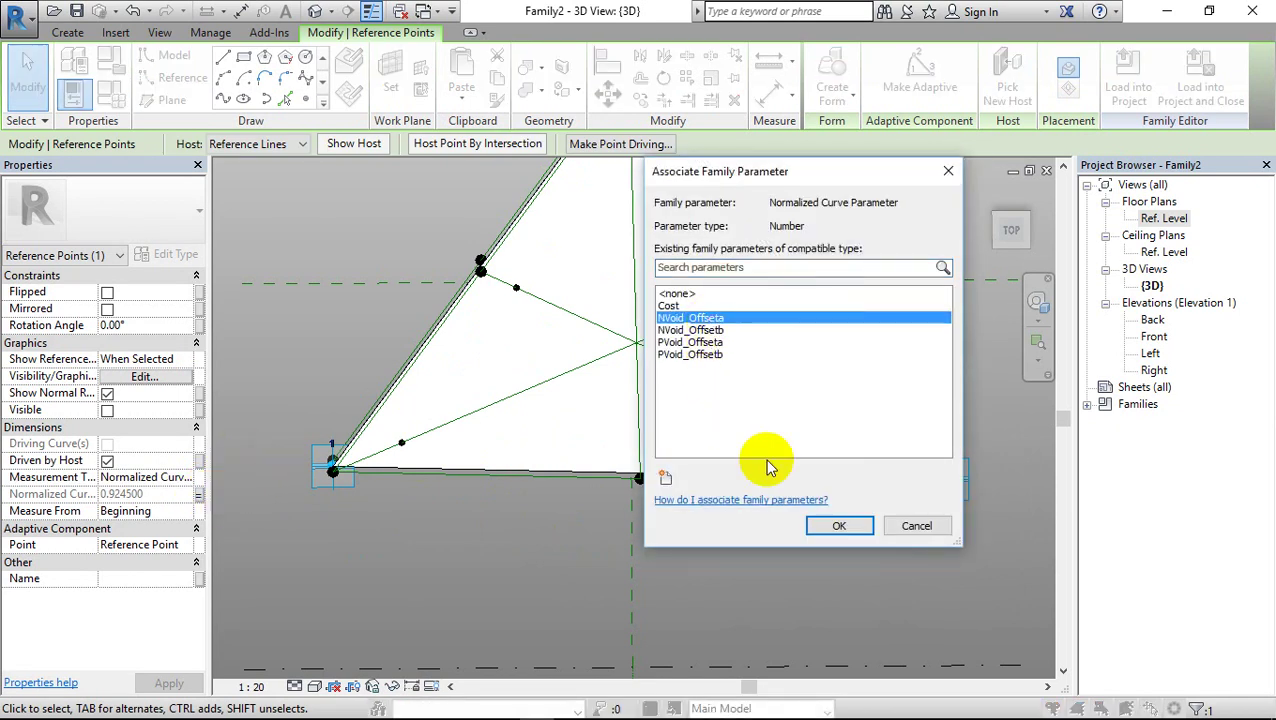
{"action": "left_click", "coordinate": [836, 522]}
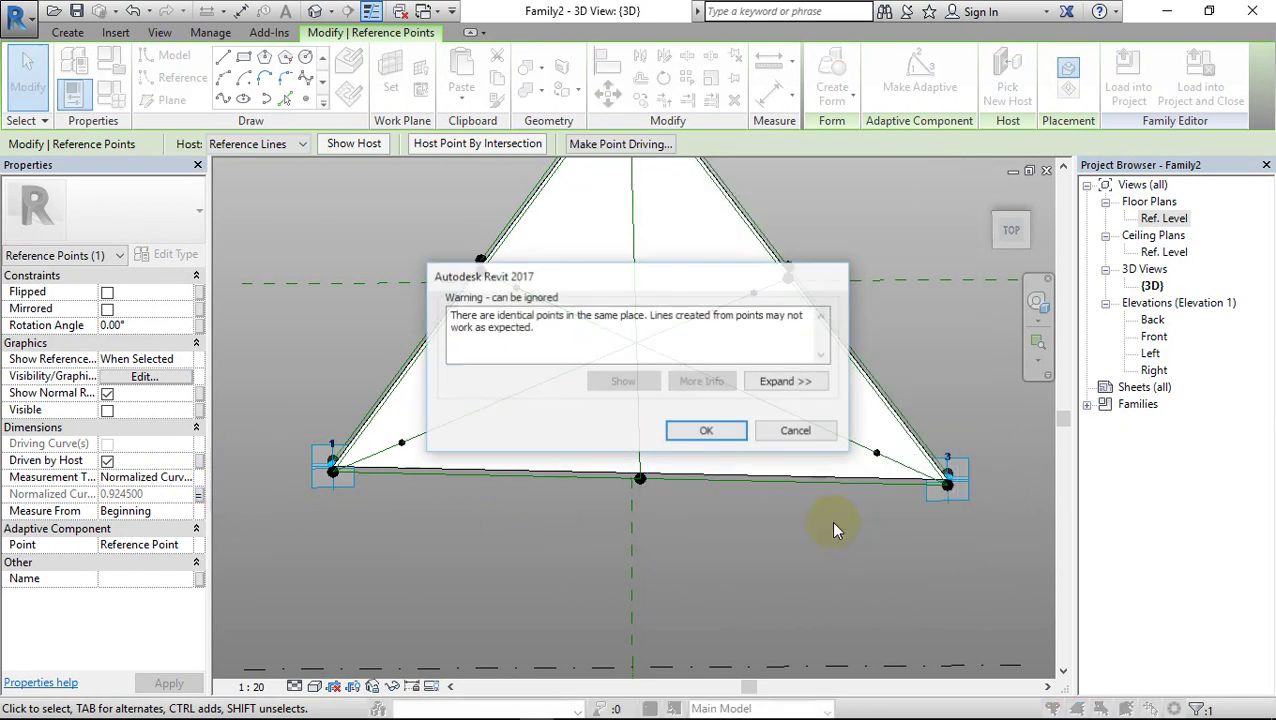
{"action": "left_click", "coordinate": [797, 431]}
{"action": "left_click", "coordinate": [202, 497]}
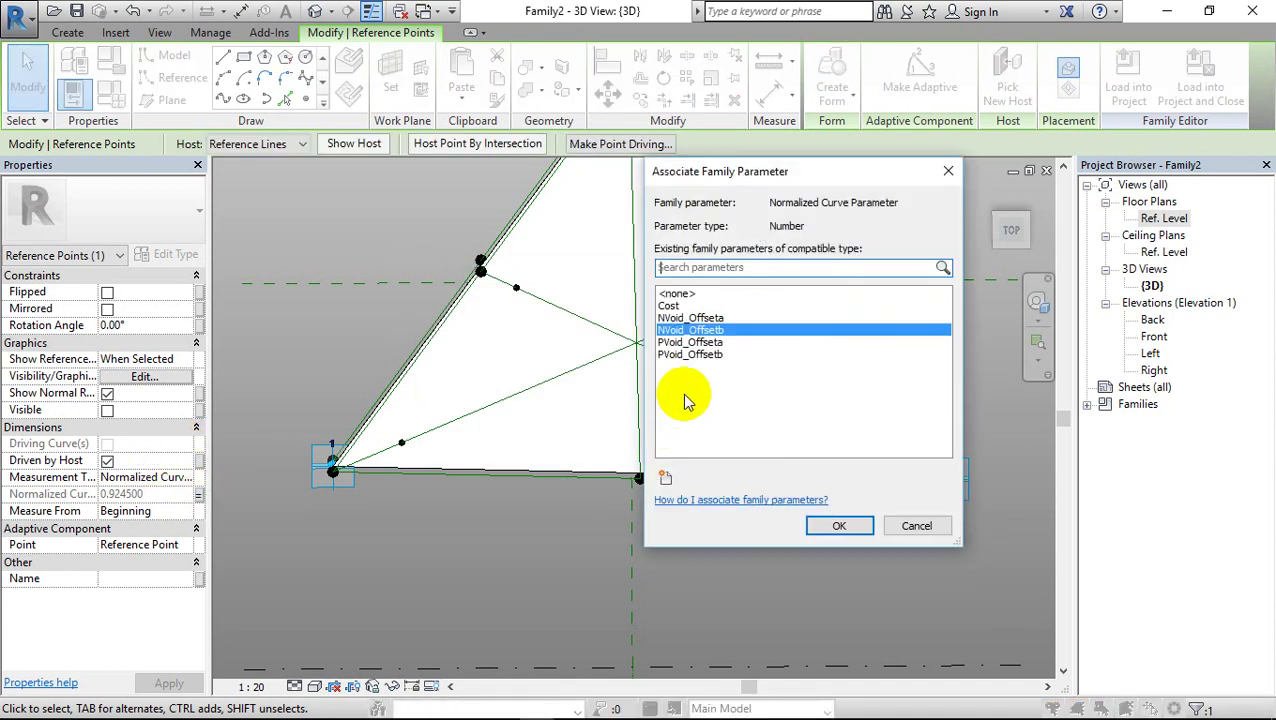
{"action": "left_click", "coordinate": [621, 353]}
{"action": "left_click", "coordinate": [746, 524]}
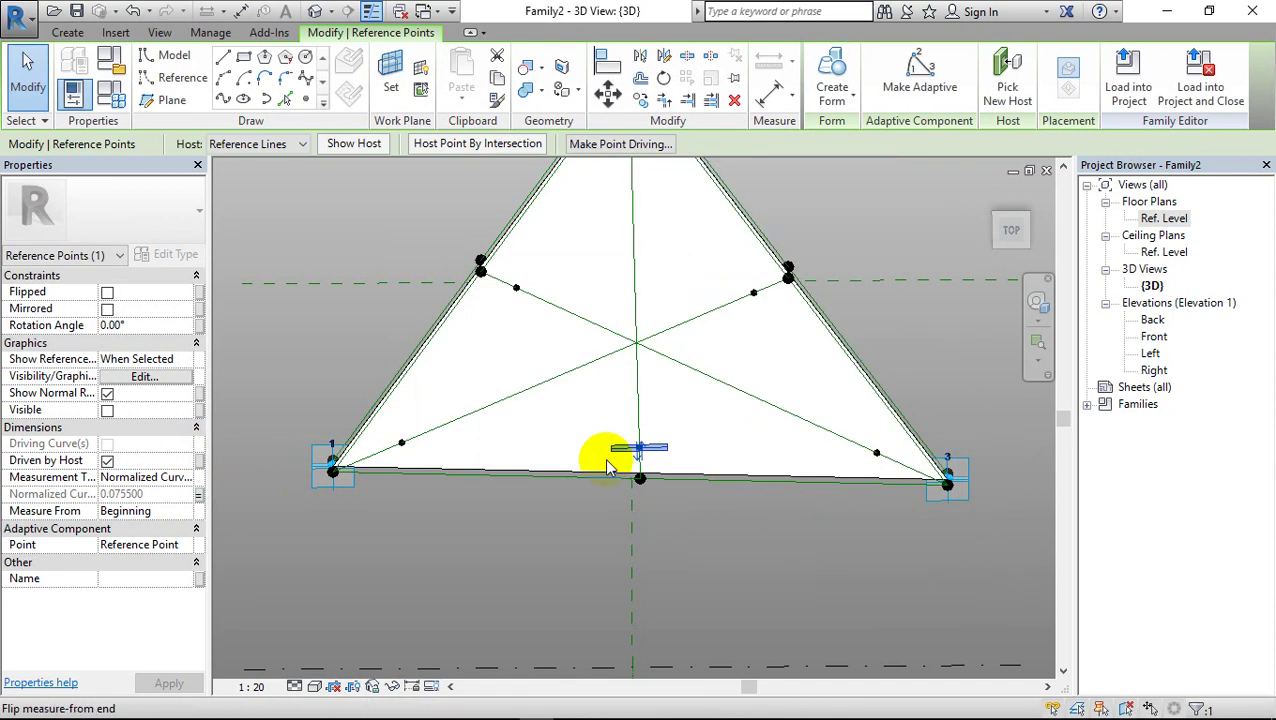
Place five reference points hosted on the triangle's internal diagonal and lower reference lines
{"action": "key", "text": "Escape"}
{"action": "scroll", "coordinate": [590, 467], "scroll_direction": "down", "scroll_amount": 2}
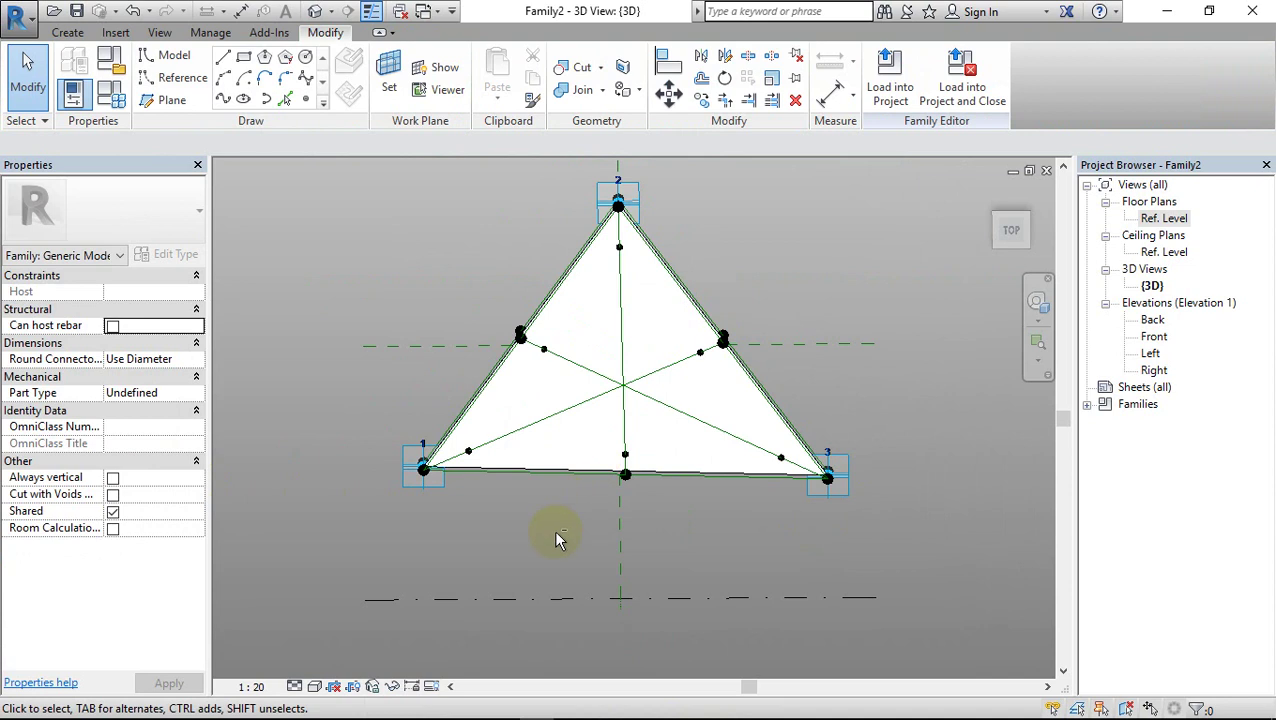
{"action": "mouse_move", "coordinate": [557, 538]}
{"action": "middle_mouse_down", "text": "shift"}
{"action": "mouse_move", "coordinate": [644, 202]}
{"action": "mouse_move", "coordinate": [632, 231]}
{"action": "middle_mouse_up", "text": "shift"}
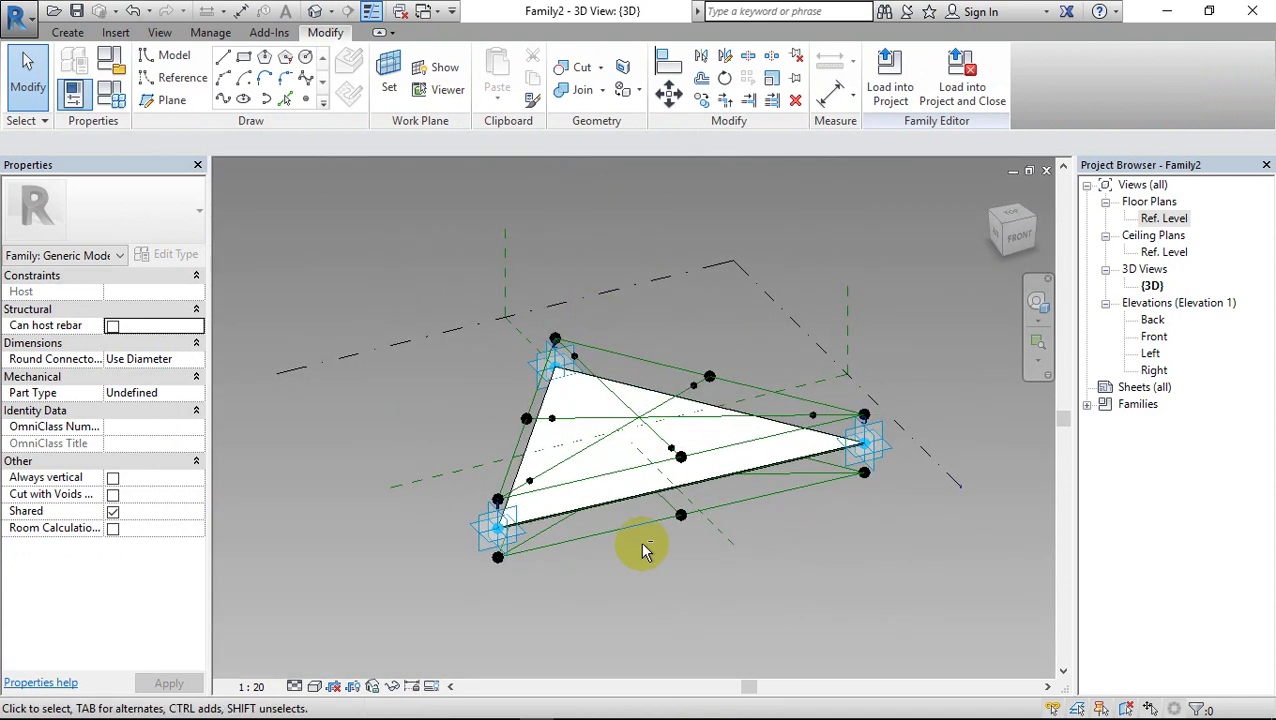
{"action": "mouse_move", "coordinate": [640, 541]}
{"action": "middle_mouse_down", "text": "shift"}
{"action": "mouse_move", "coordinate": [683, 557]}
{"action": "mouse_move", "coordinate": [606, 347]}
{"action": "middle_mouse_up", "text": "shift"}
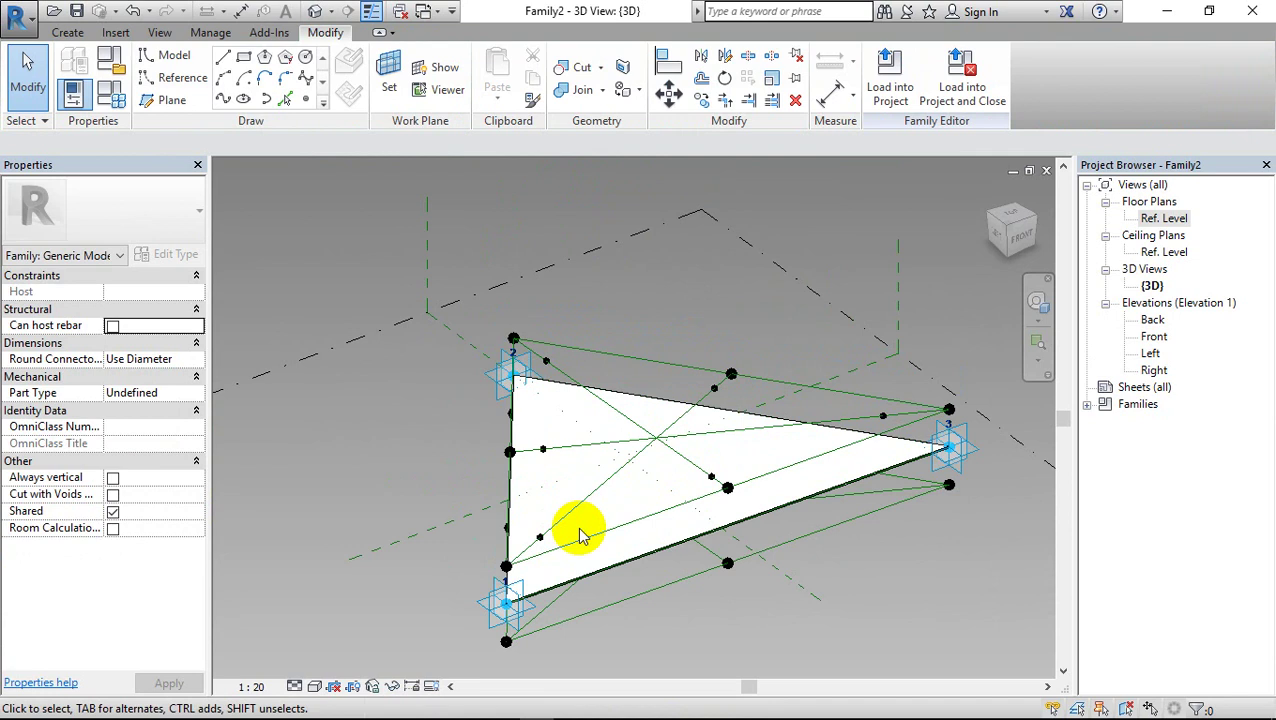
{"action": "mouse_move", "coordinate": [582, 535]}
{"action": "middle_mouse_down", "text": "shift"}
{"action": "mouse_move", "coordinate": [607, 570]}
{"action": "mouse_move", "coordinate": [790, 558]}
{"action": "middle_mouse_up", "text": "shift"}
{"action": "mouse_move", "coordinate": [774, 511]}
{"action": "middle_mouse_down", "text": "shift"}
{"action": "mouse_move", "coordinate": [598, 319]}
{"action": "mouse_move", "coordinate": [598, 285]}
{"action": "middle_mouse_up", "text": "shift"}
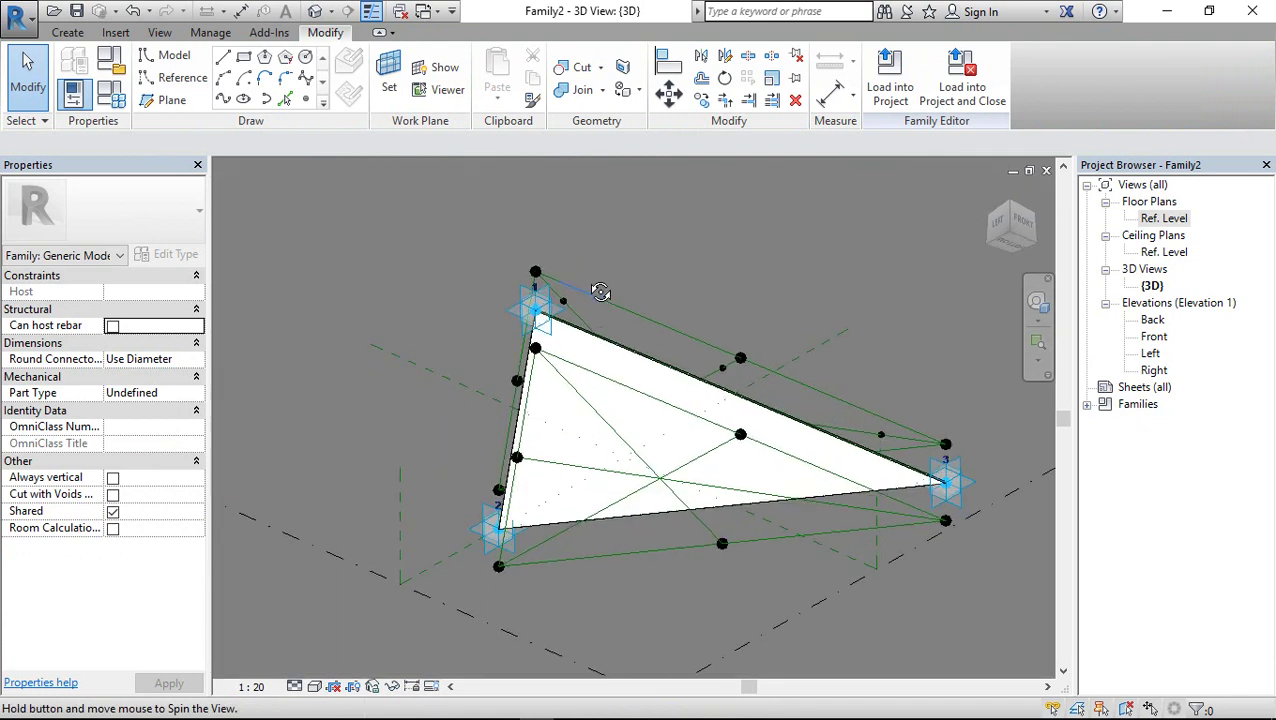
{"action": "left_click", "coordinate": [305, 99]}
{"action": "left_click", "coordinate": [572, 387]}
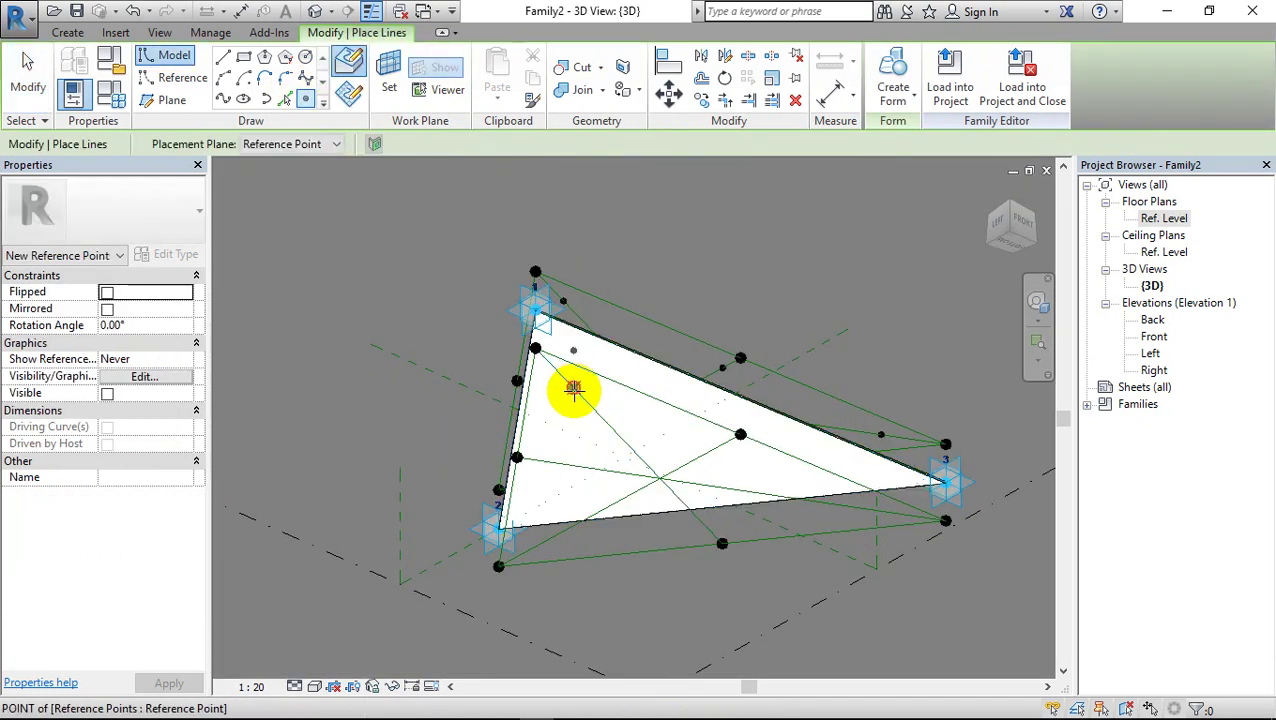
{"action": "left_click", "coordinate": [720, 447]}
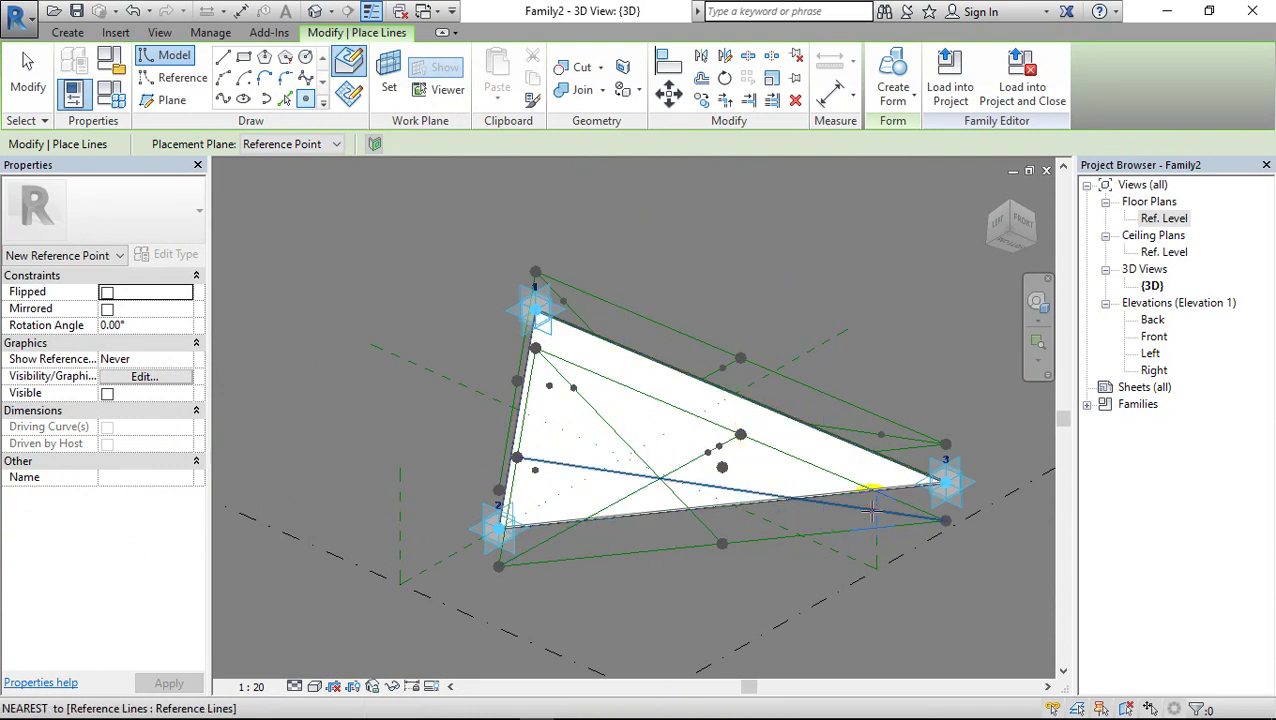
{"action": "left_click", "coordinate": [701, 525]}
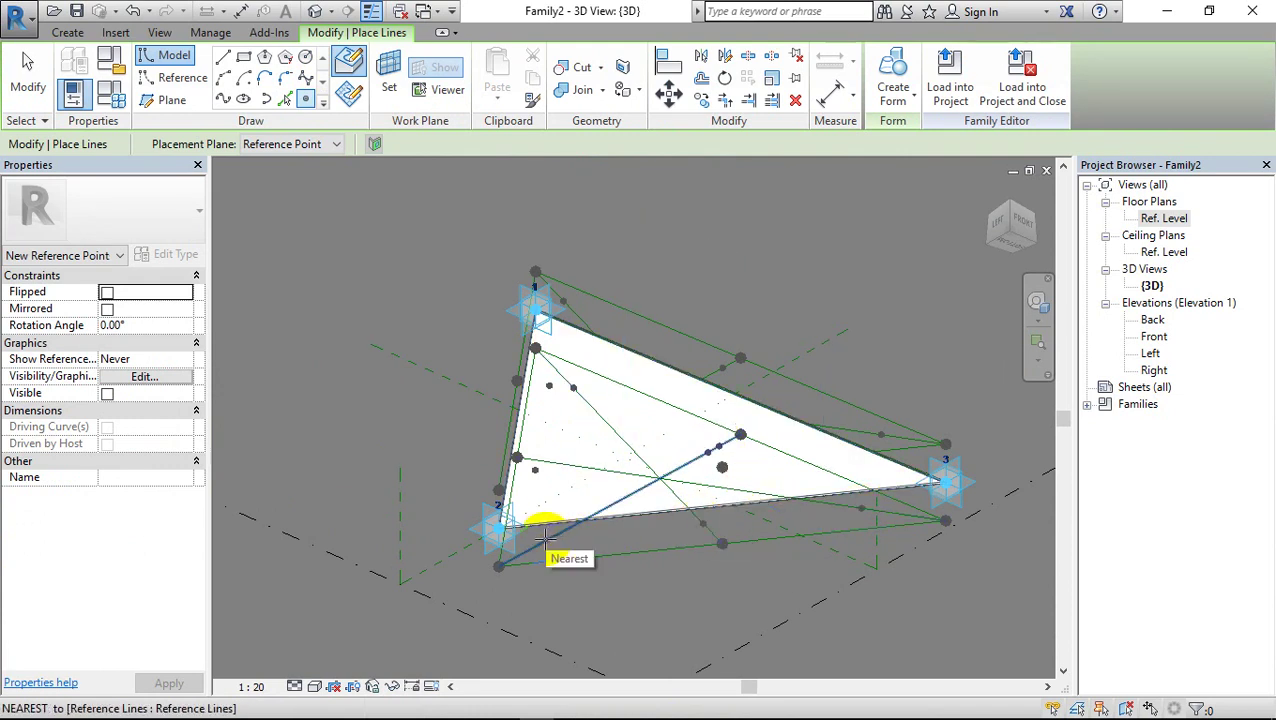
{"action": "left_click", "coordinate": [545, 540]}
{"action": "left_click", "coordinate": [547, 464]}
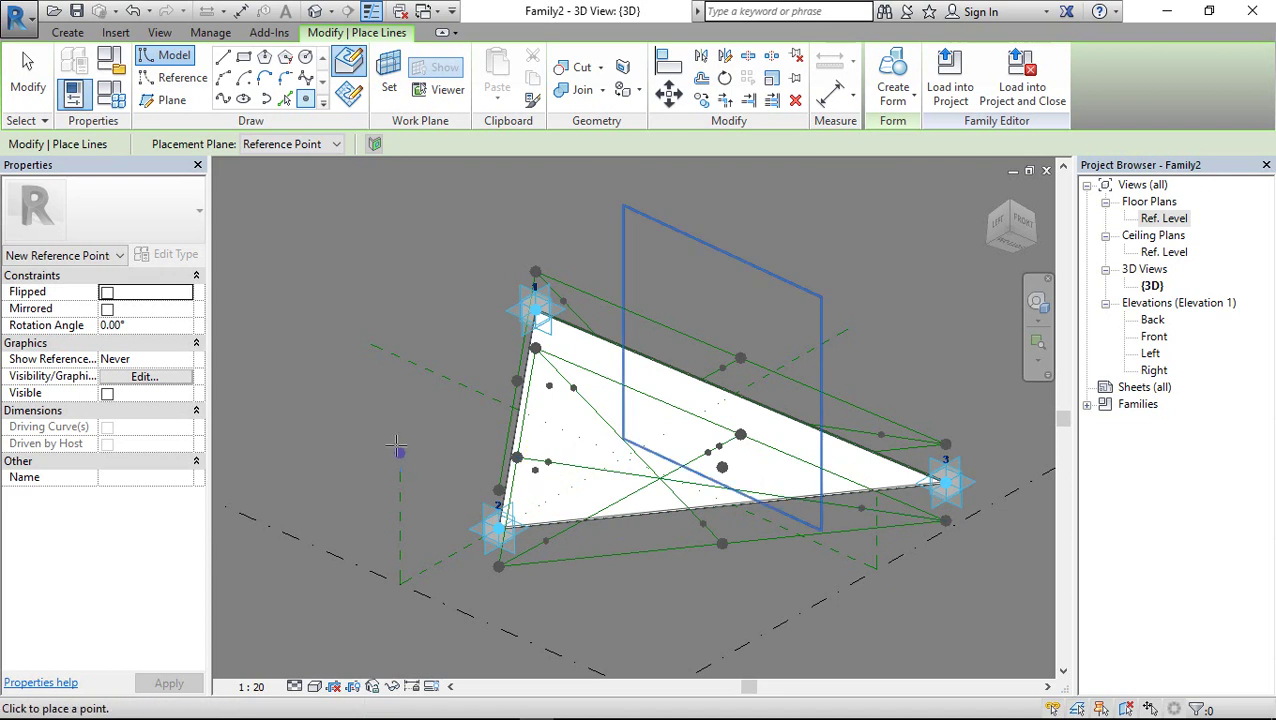
{"action": "left_click", "coordinate": [30, 85]}
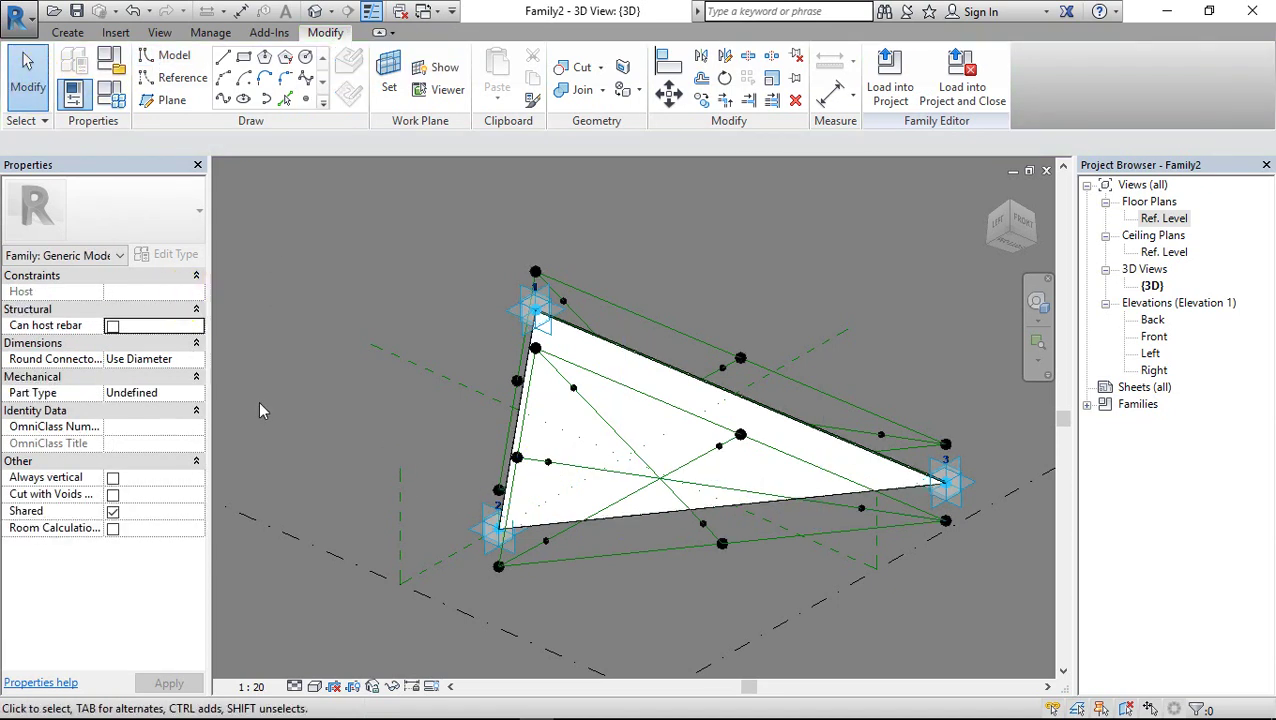
{"action": "mouse_move", "coordinate": [260, 402]}
{"action": "middle_mouse_down", "text": "shift"}
{"action": "mouse_move", "coordinate": [296, 381]}
{"action": "mouse_move", "coordinate": [321, 540]}
{"action": "mouse_move", "coordinate": [360, 589]}
{"action": "mouse_move", "coordinate": [478, 610]}
{"action": "mouse_move", "coordinate": [678, 552]}
{"action": "middle_mouse_up", "text": "shift"}
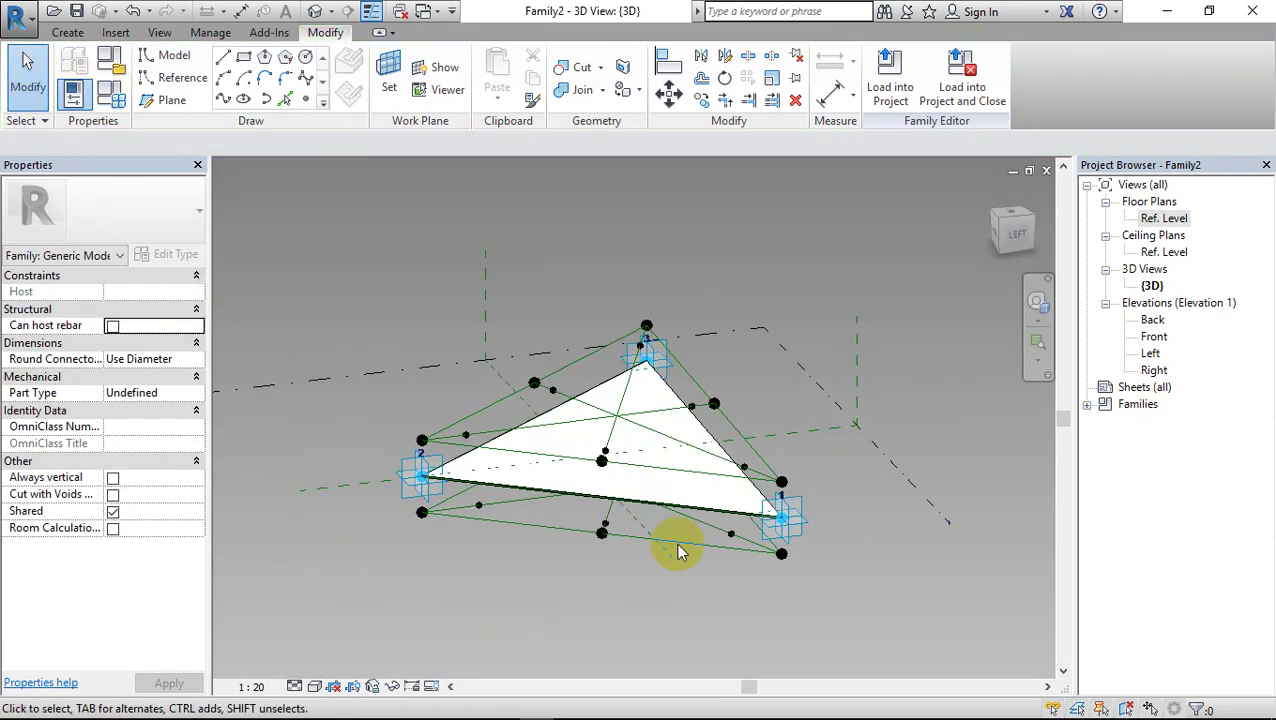
Check the Family Types values while selecting the triangle's edge reference points
{"action": "left_click", "coordinate": [745, 470]}
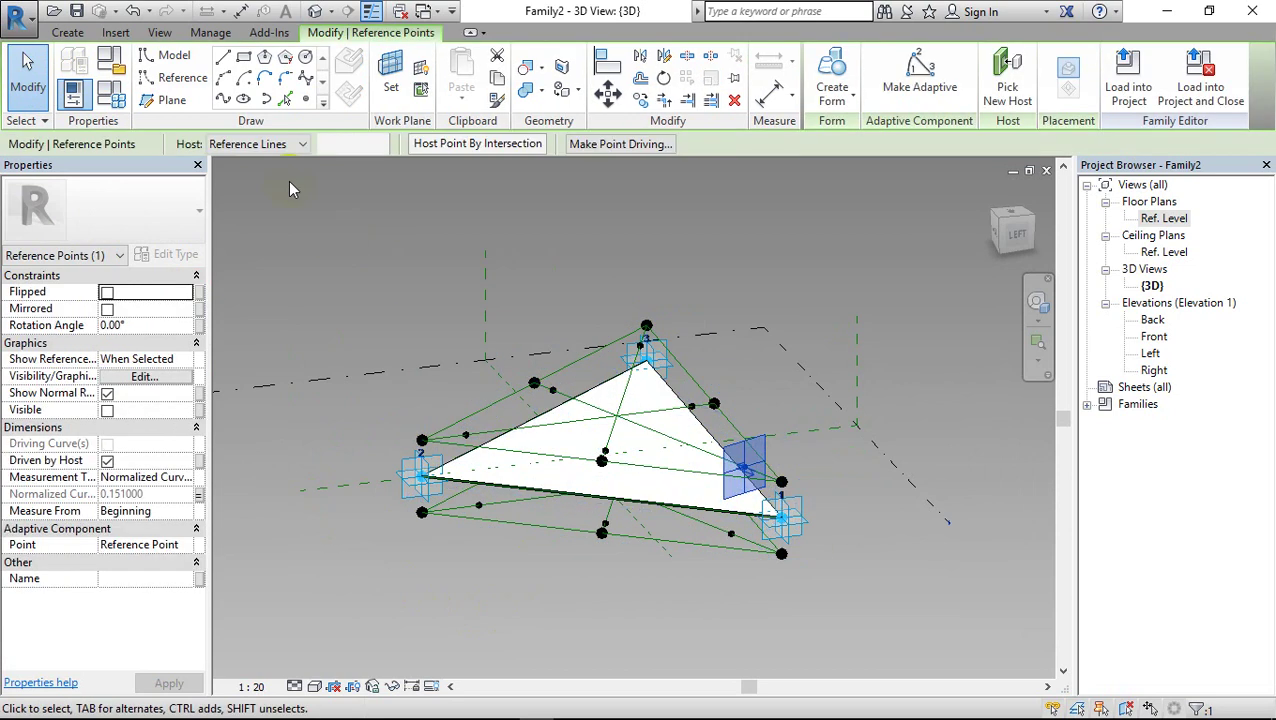
{"action": "left_click", "coordinate": [116, 96]}
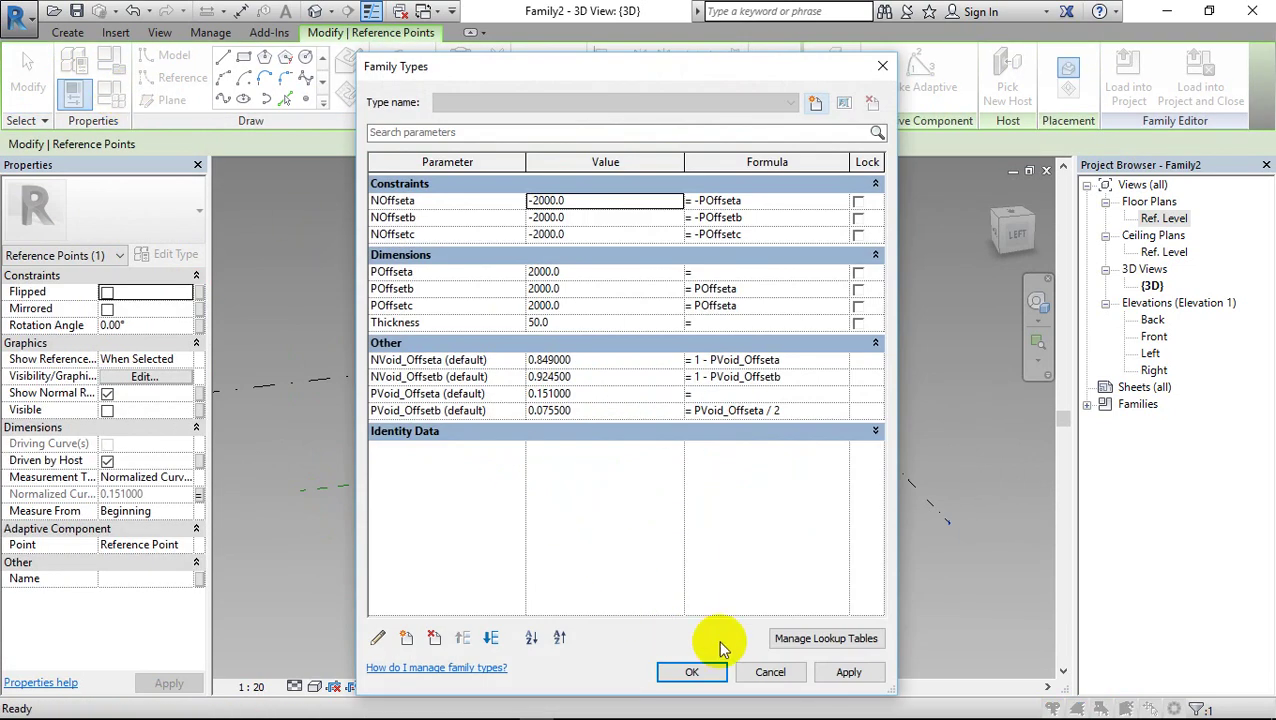
{"action": "left_click", "coordinate": [690, 672]}
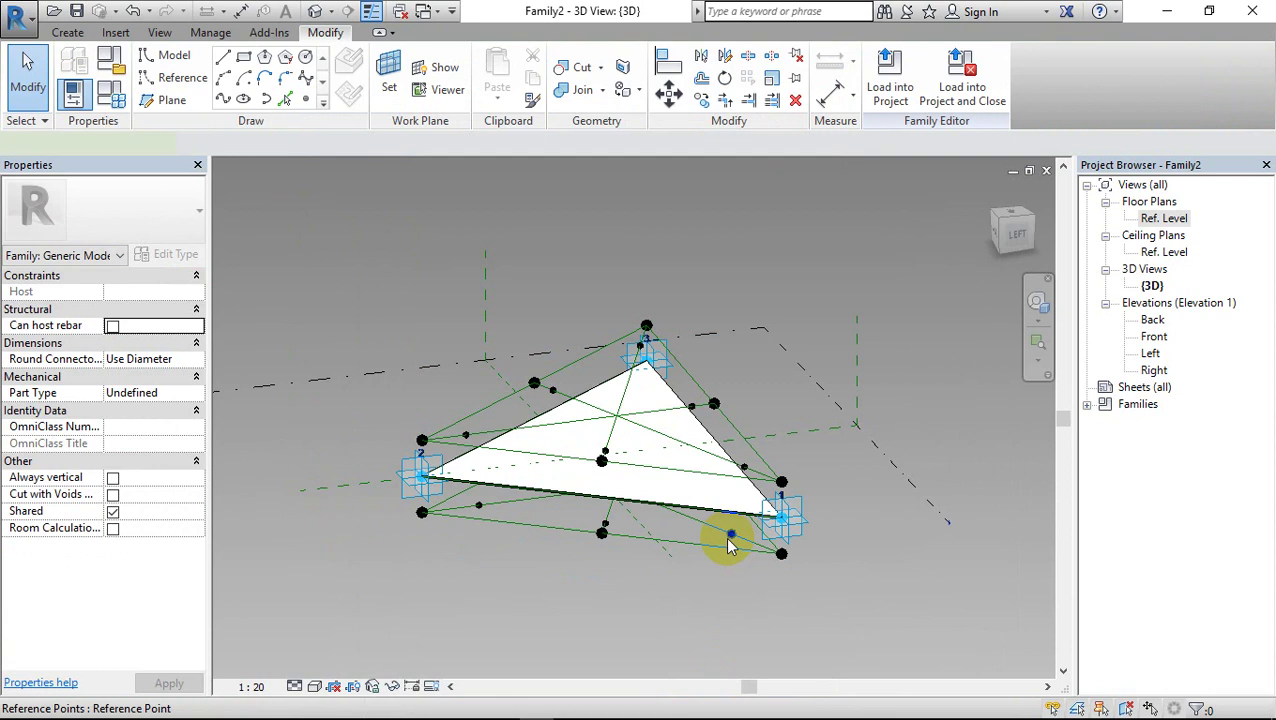
{"action": "left_click", "coordinate": [730, 537]}
{"action": "key", "text": "Escape"}
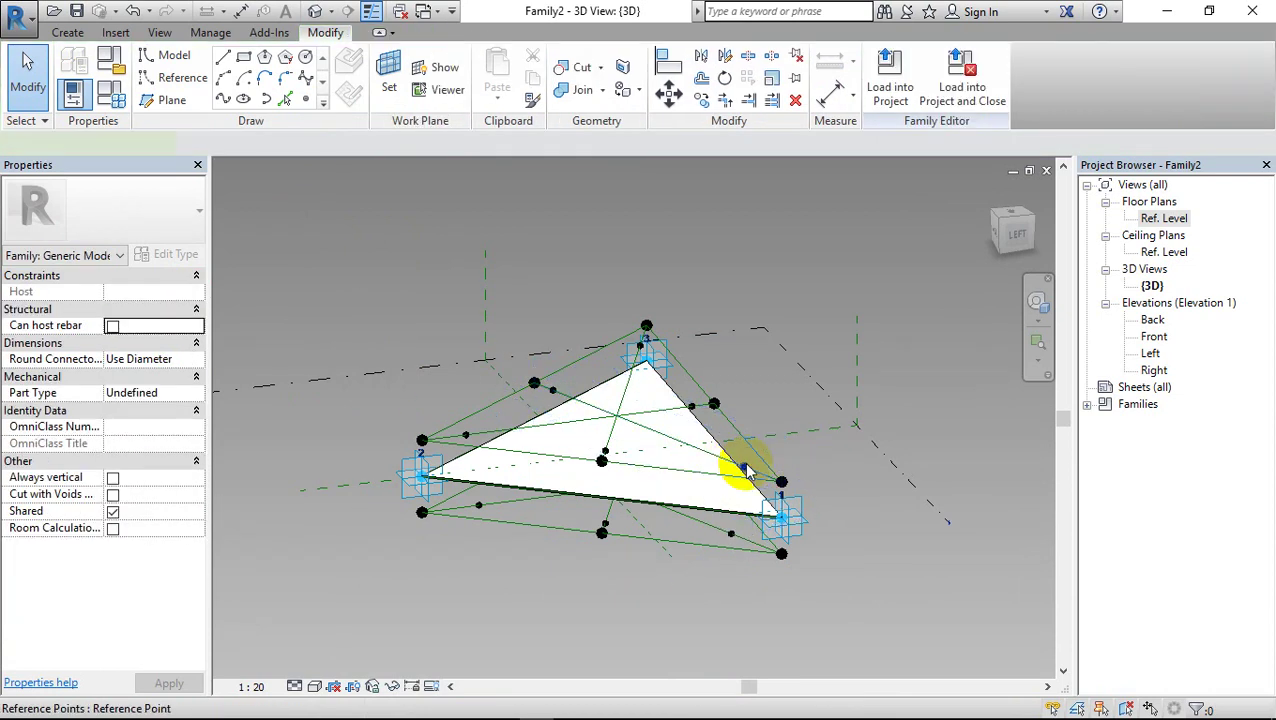
Drive the right-edge reference point's Normalized Curve Parameter with PVoid_Offseta
{"action": "left_click", "coordinate": [745, 468]}
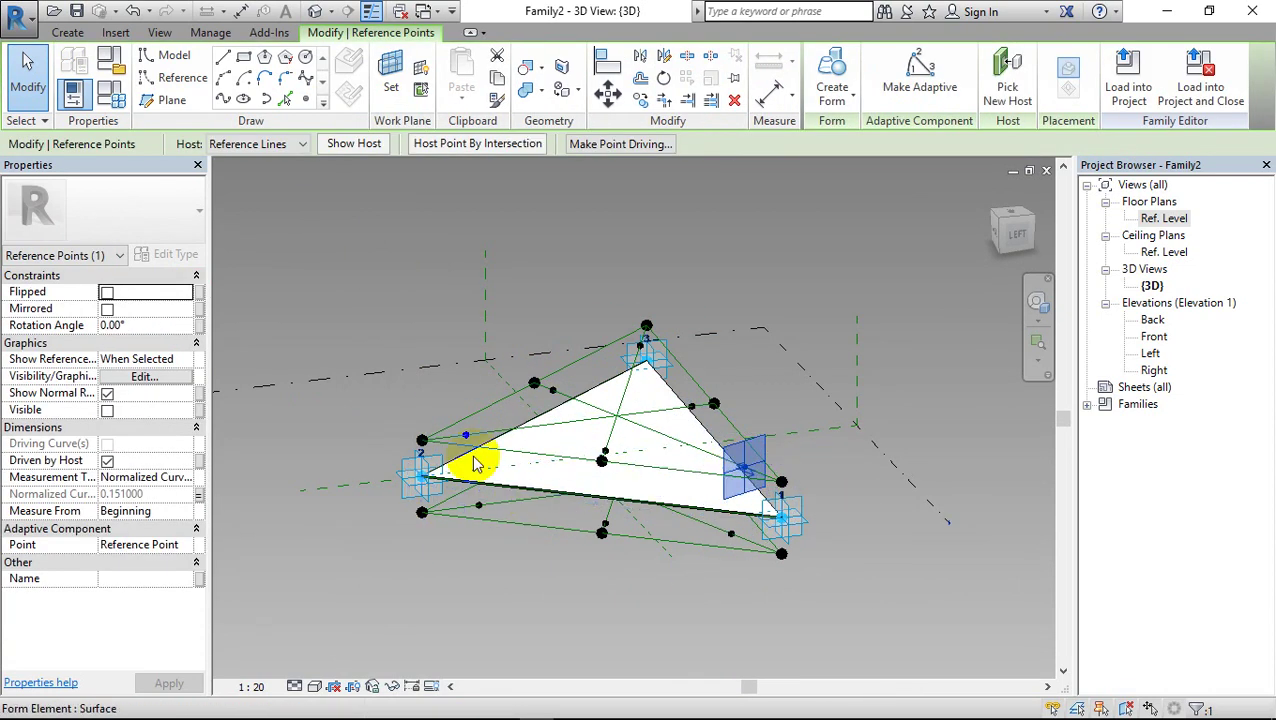
{"action": "left_click", "coordinate": [115, 93]}
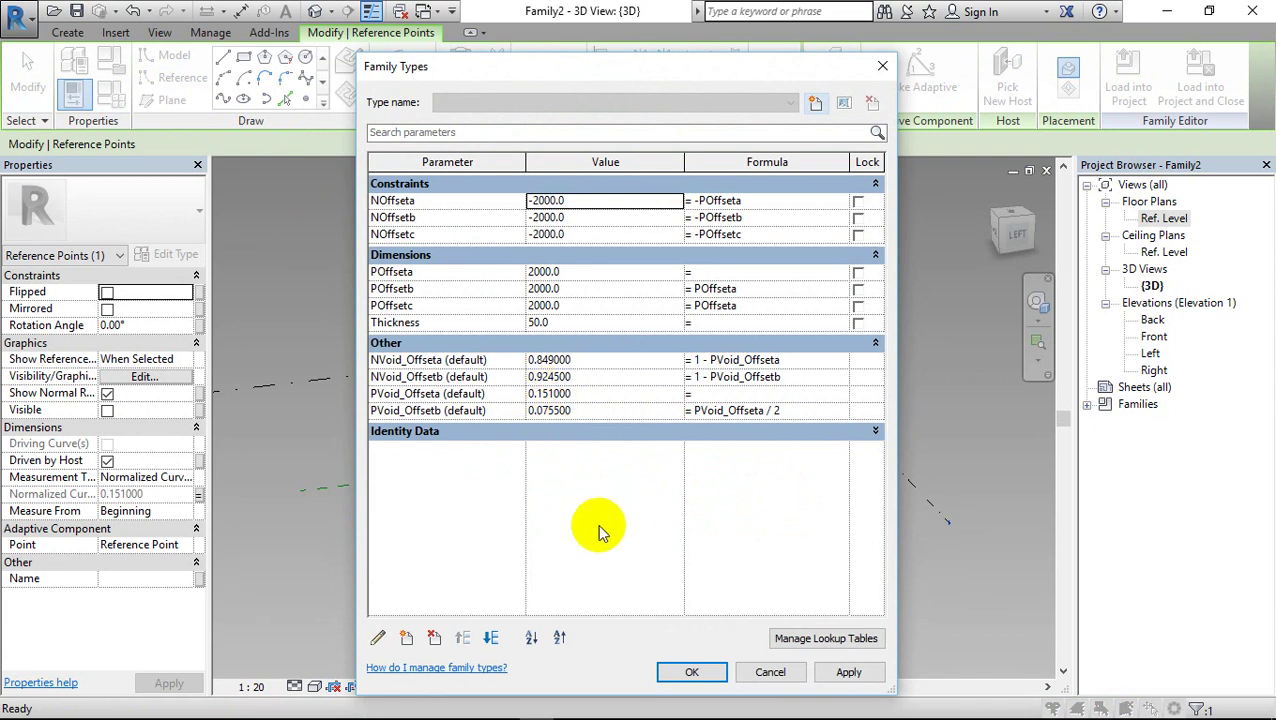
{"action": "key", "text": "Return"}
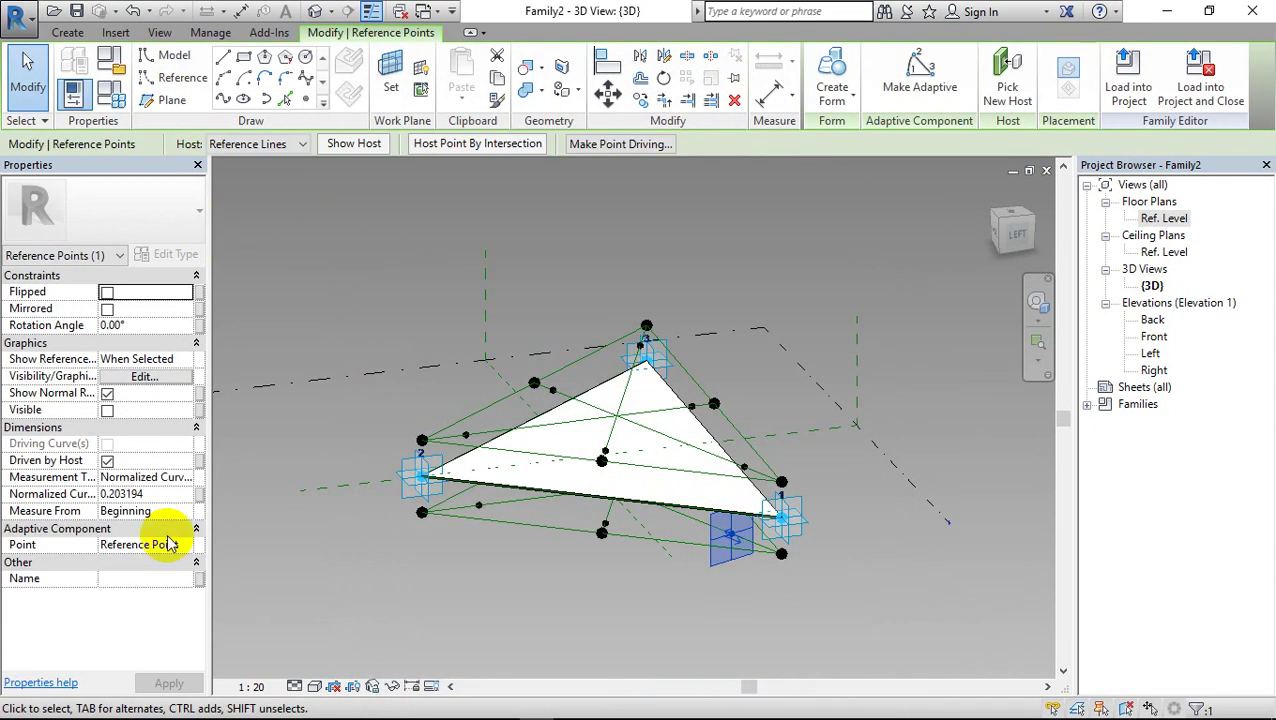
{"action": "left_click", "coordinate": [199, 495]}
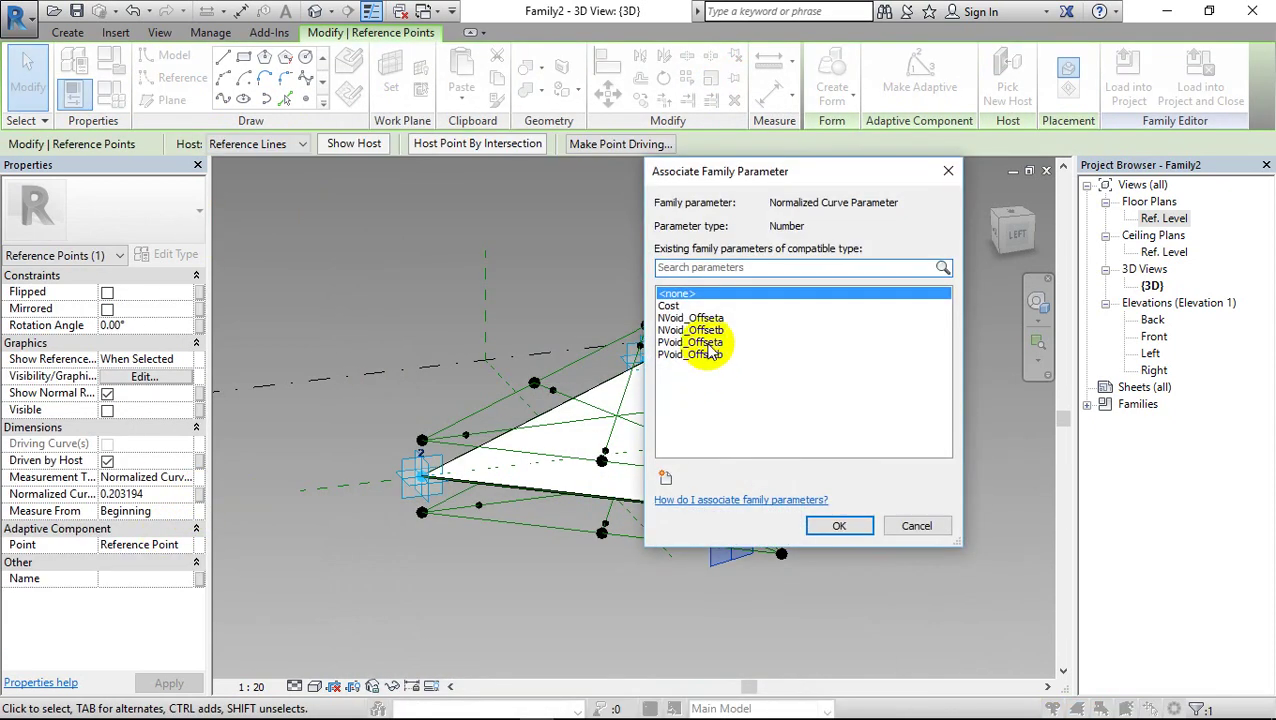
{"action": "left_click", "coordinate": [709, 345]}
{"action": "left_click", "coordinate": [839, 525]}
{"action": "left_click", "coordinate": [640, 553]}
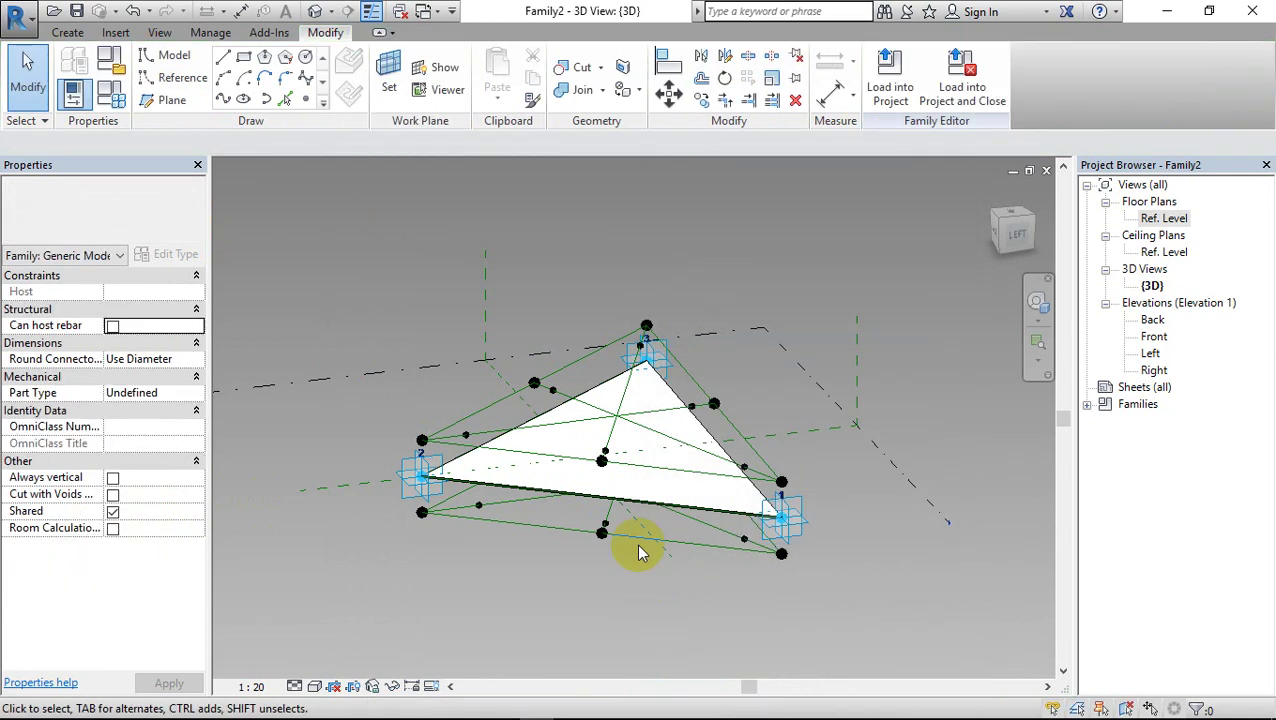
Link the bottom-edge reference point's curve position to PVoid_Offsetb
{"action": "left_click", "coordinate": [603, 458]}
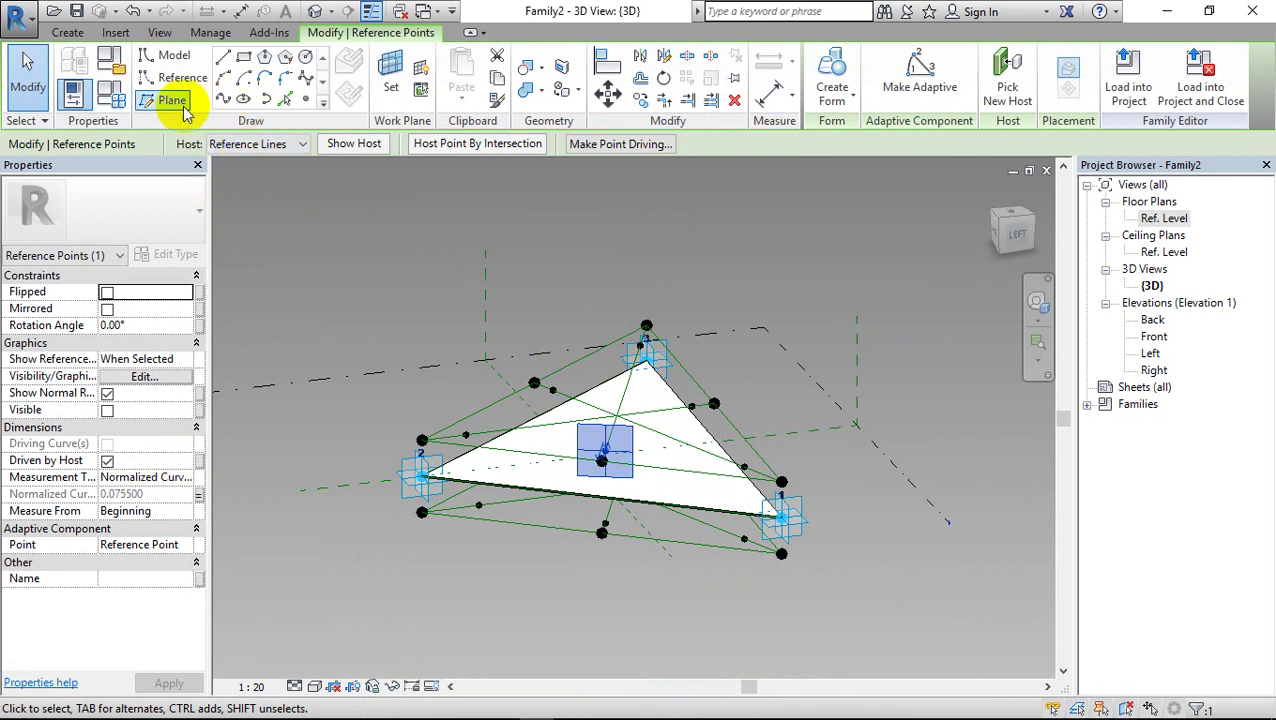
{"action": "left_click", "coordinate": [112, 93]}
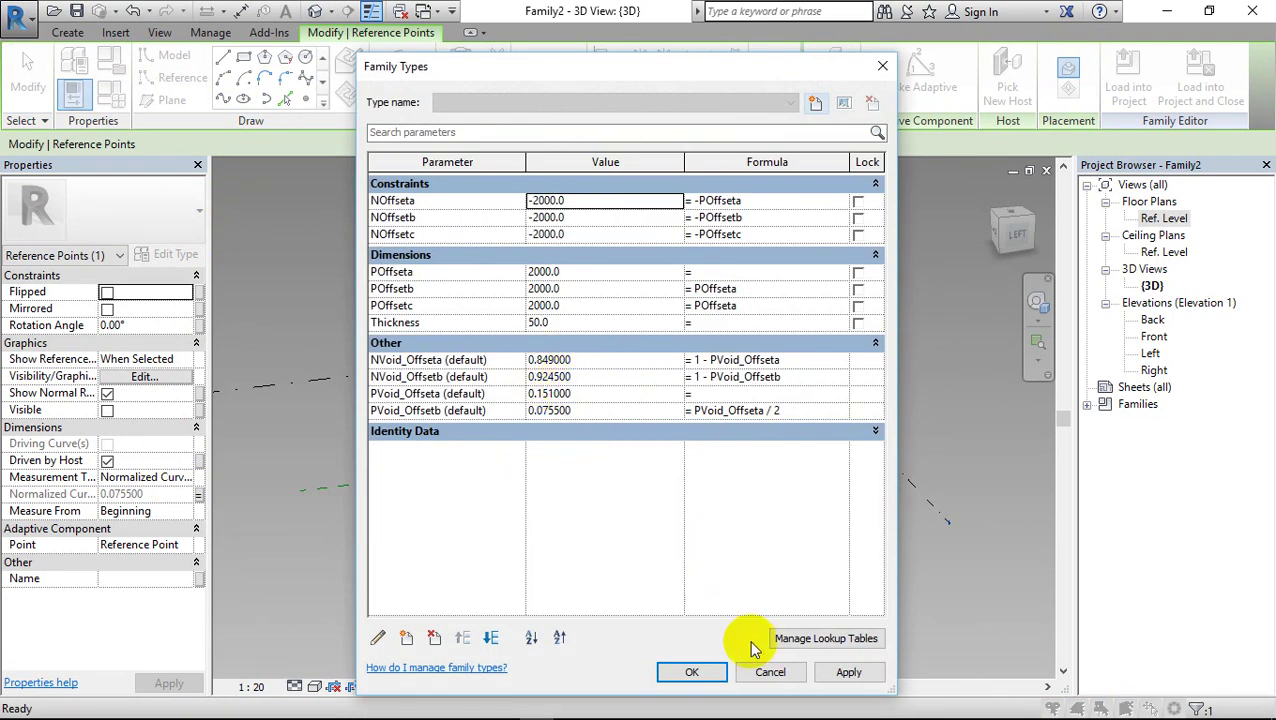
{"action": "left_click", "coordinate": [771, 672]}
{"action": "left_click", "coordinate": [652, 549]}
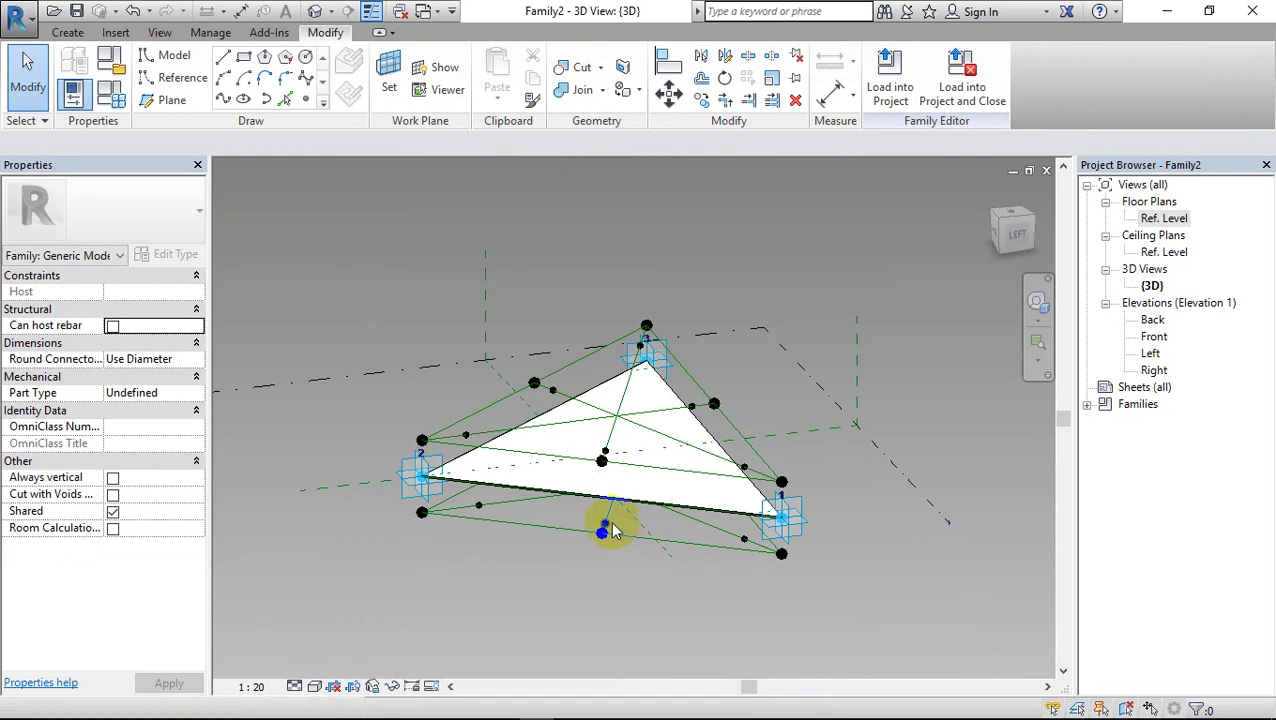
{"action": "left_click", "coordinate": [612, 528]}
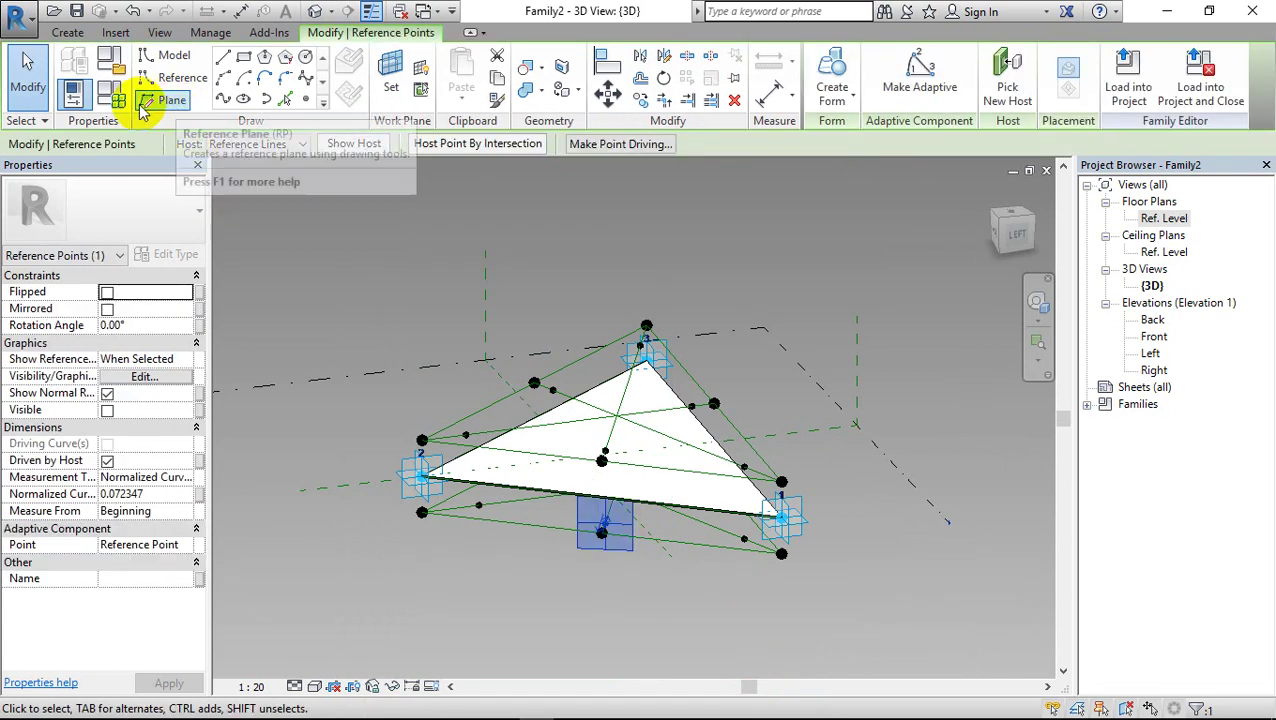
{"action": "left_click", "coordinate": [198, 494]}
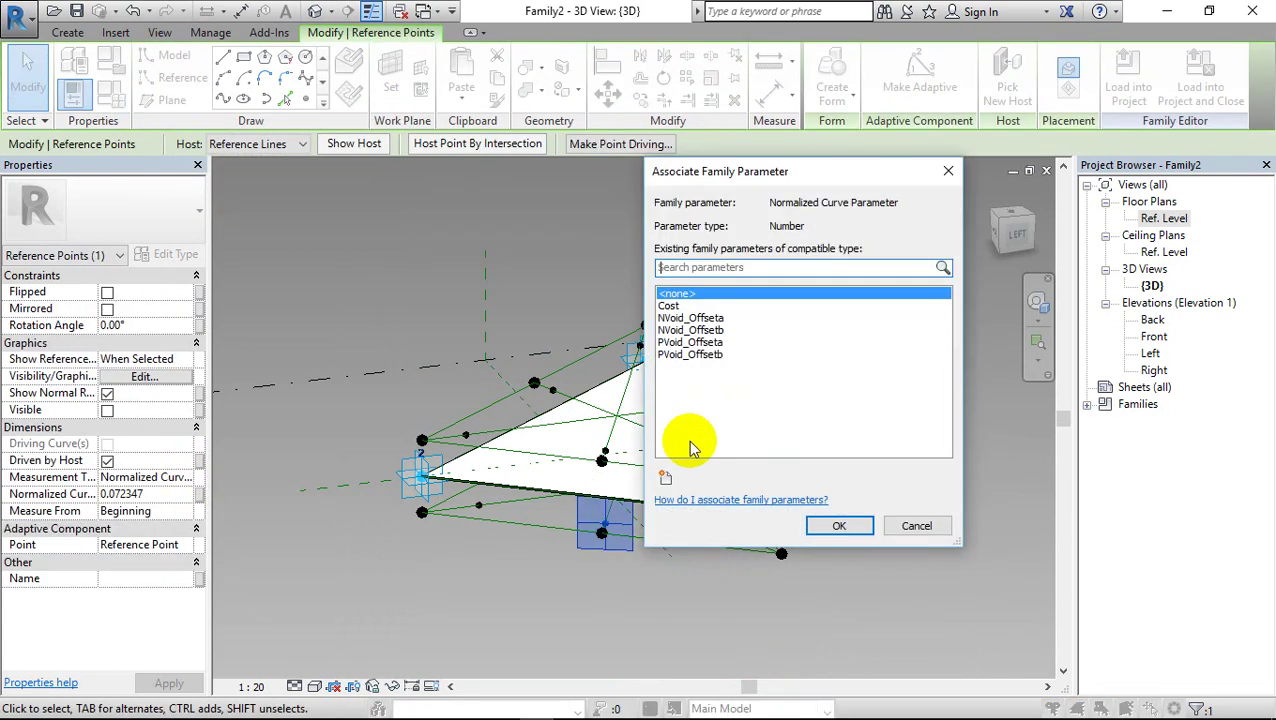
{"action": "left_click", "coordinate": [712, 357]}
{"action": "left_click", "coordinate": [839, 526]}
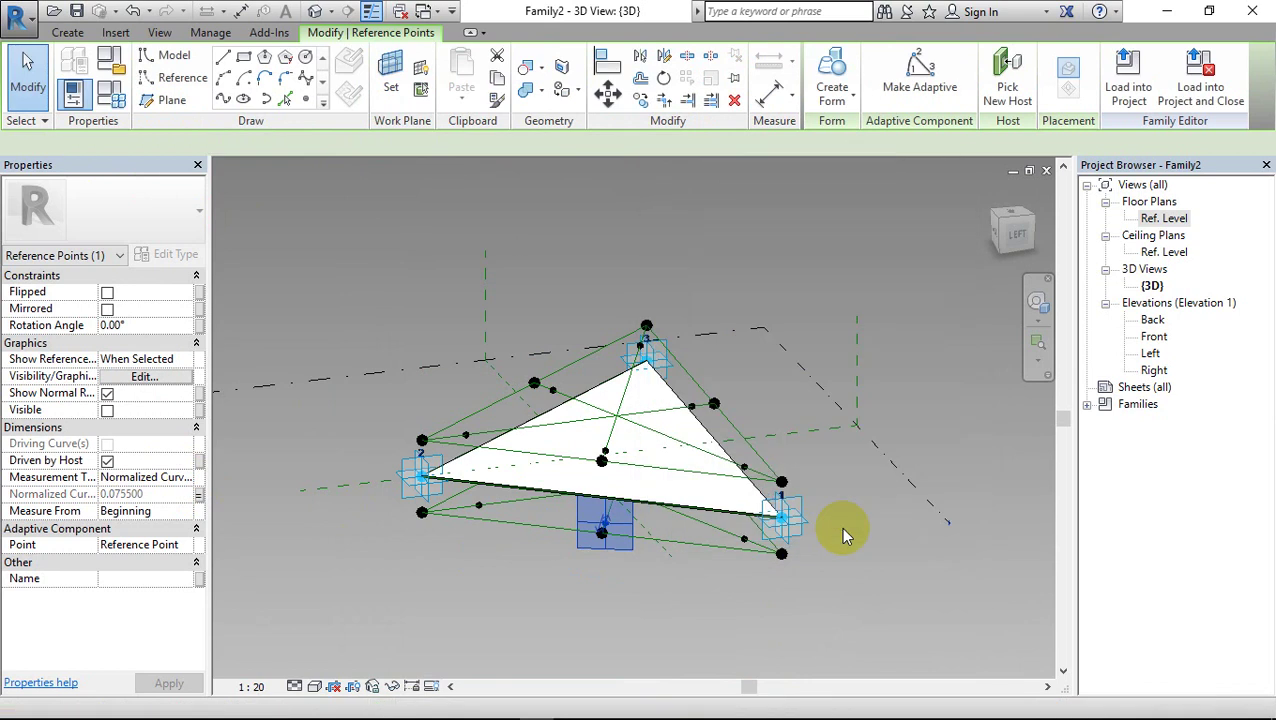
{"action": "left_click", "coordinate": [598, 607]}
Associate a lower-left edge reference point's curve position with NVoid_Offseta
{"action": "left_click", "coordinate": [466, 438]}
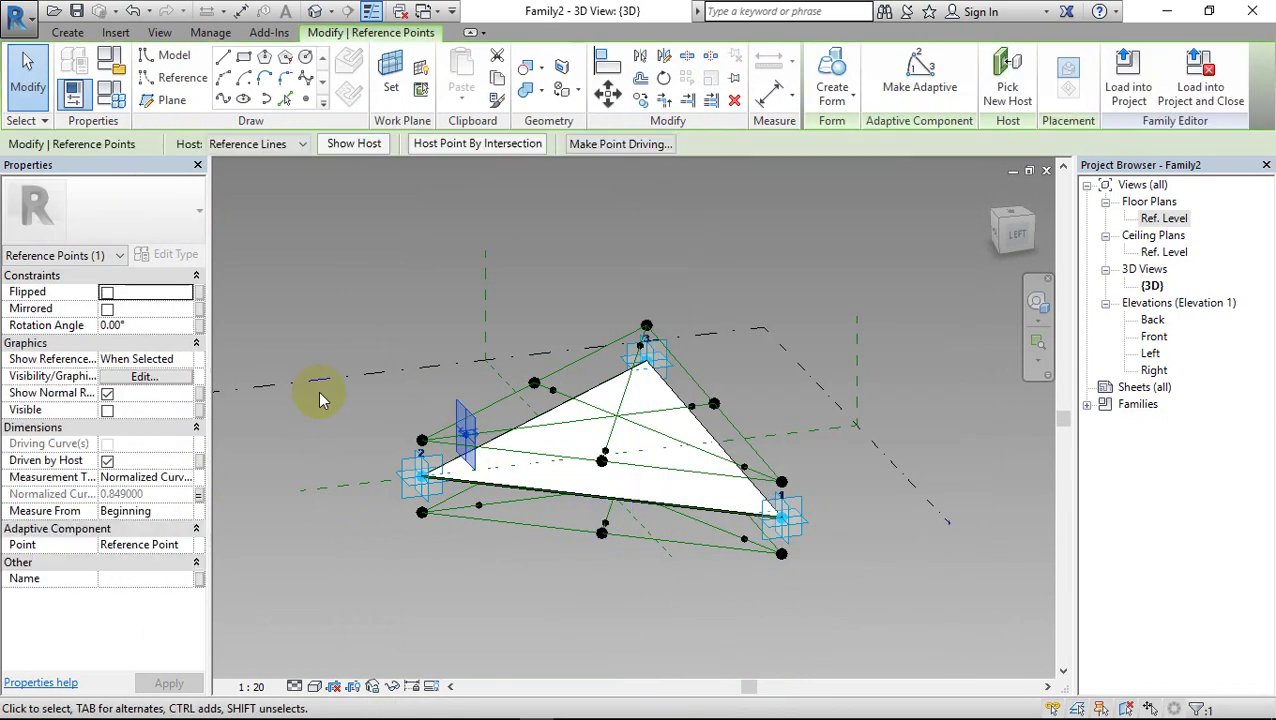
{"action": "left_click", "coordinate": [113, 94]}
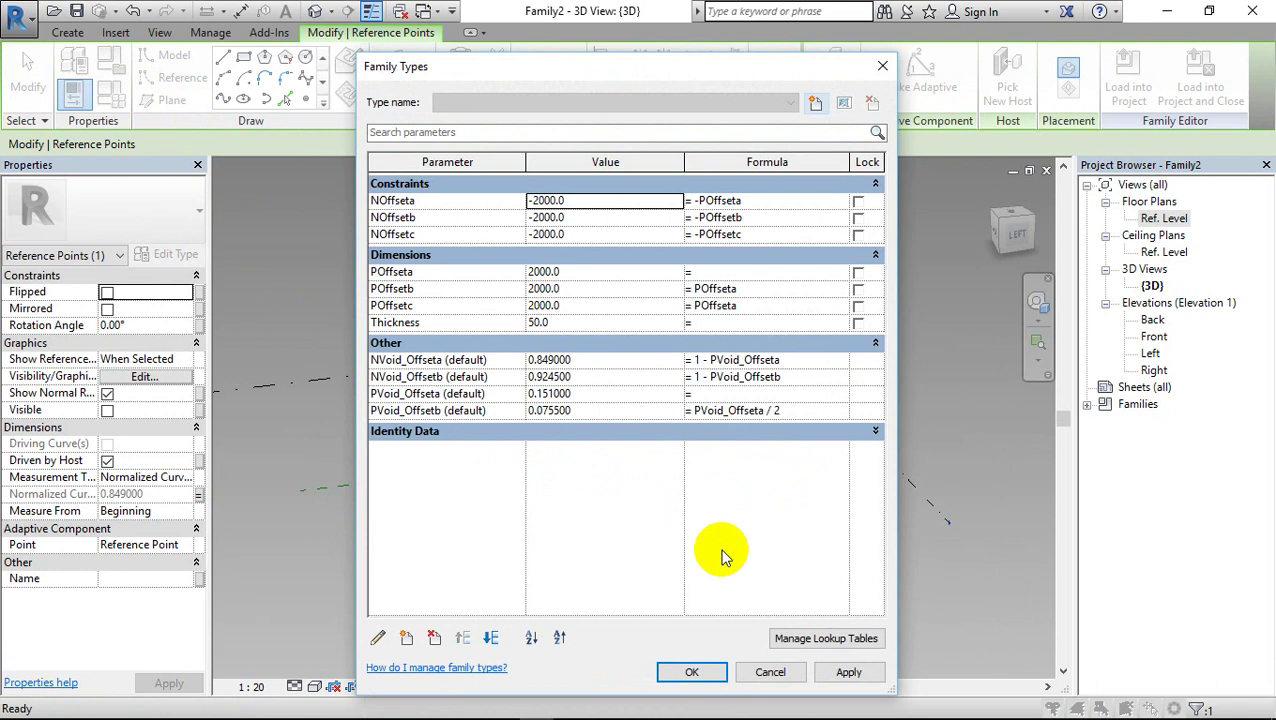
{"action": "left_click", "coordinate": [772, 673]}
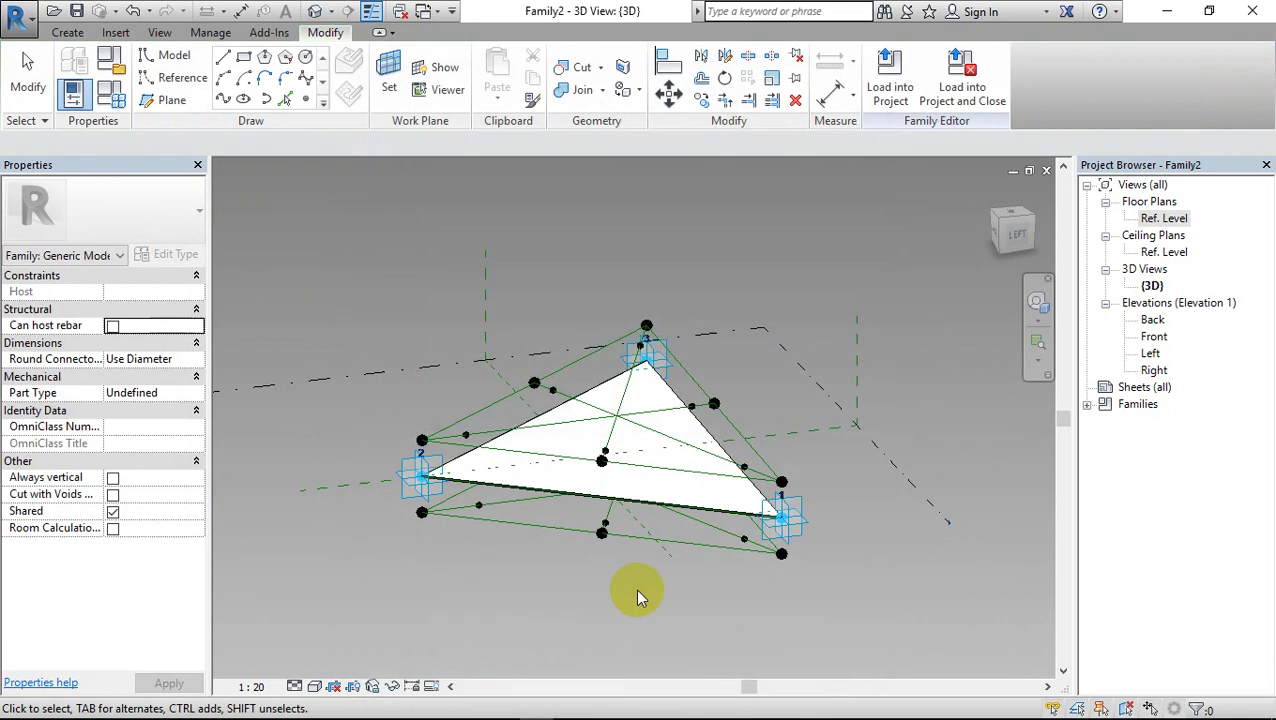
{"action": "left_click", "coordinate": [480, 507]}
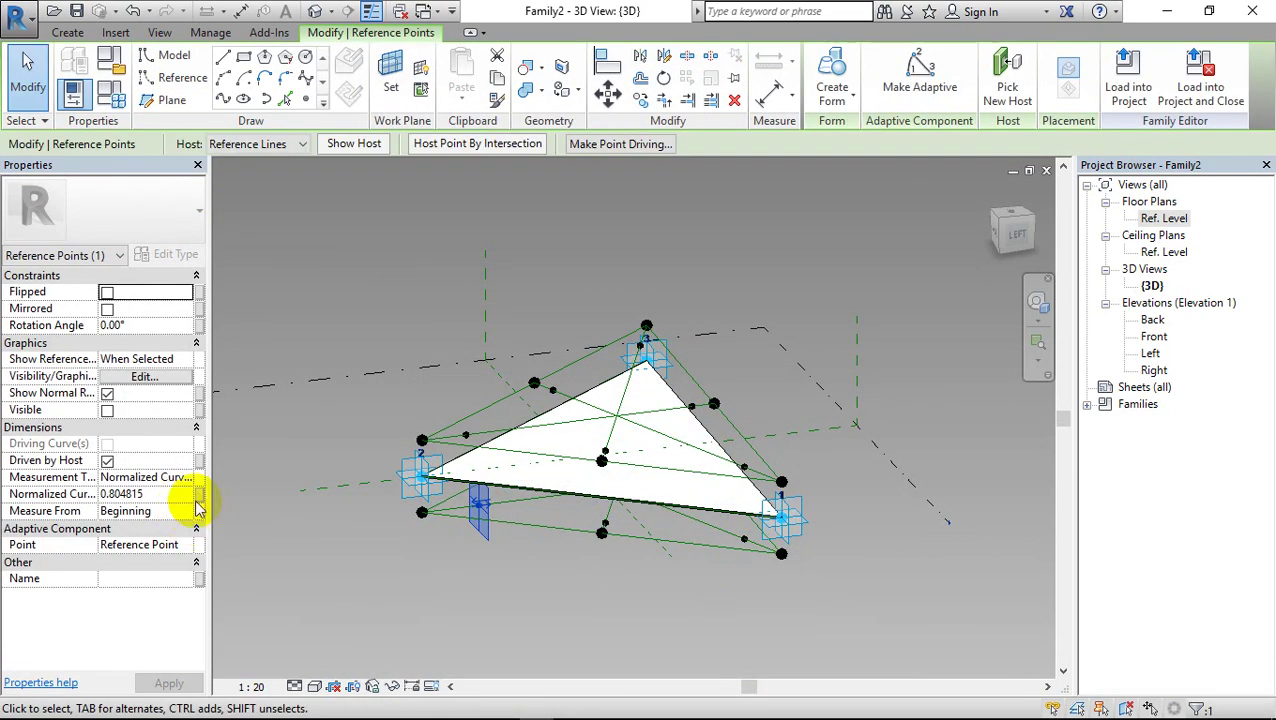
{"action": "left_click", "coordinate": [198, 498]}
{"action": "left_click", "coordinate": [705, 318]}
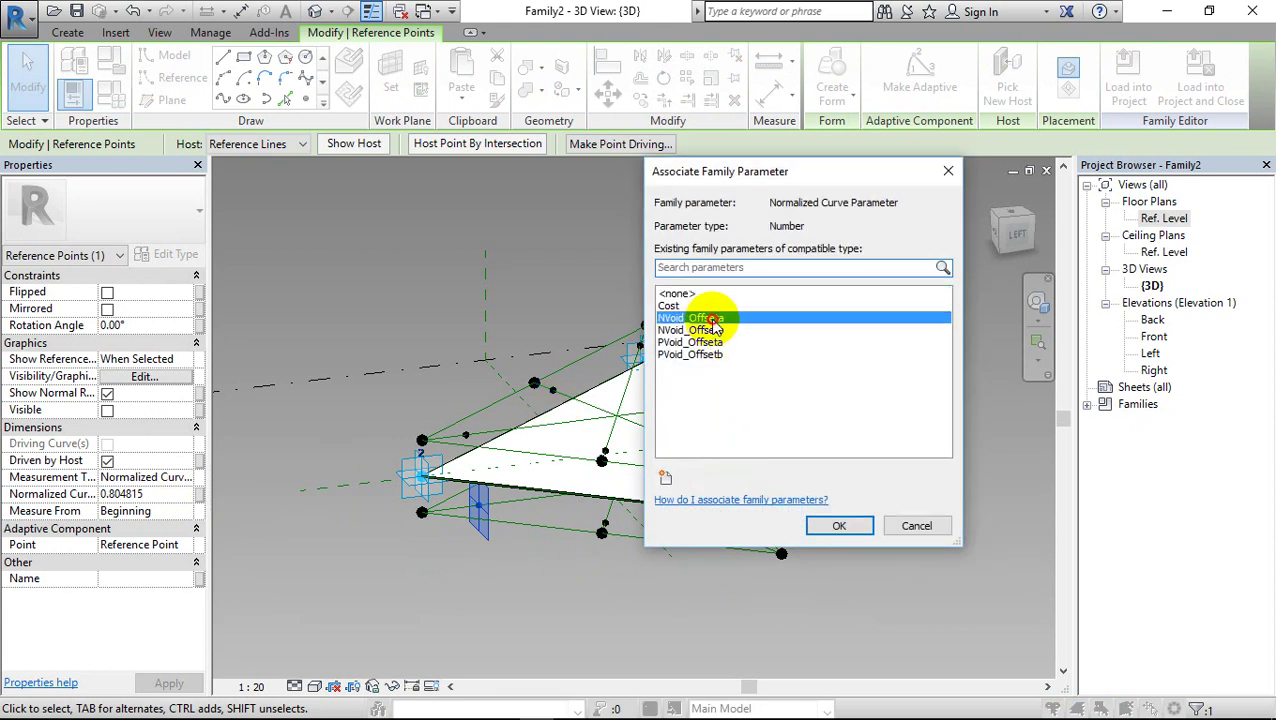
{"action": "left_click", "coordinate": [838, 525]}
{"action": "left_click", "coordinate": [445, 580]}
{"action": "mouse_move", "coordinate": [445, 580]}
{"action": "middle_mouse_down", "text": "shift"}
{"action": "mouse_move", "coordinate": [592, 609]}
{"action": "mouse_move", "coordinate": [792, 609]}
{"action": "middle_mouse_up", "text": "shift"}
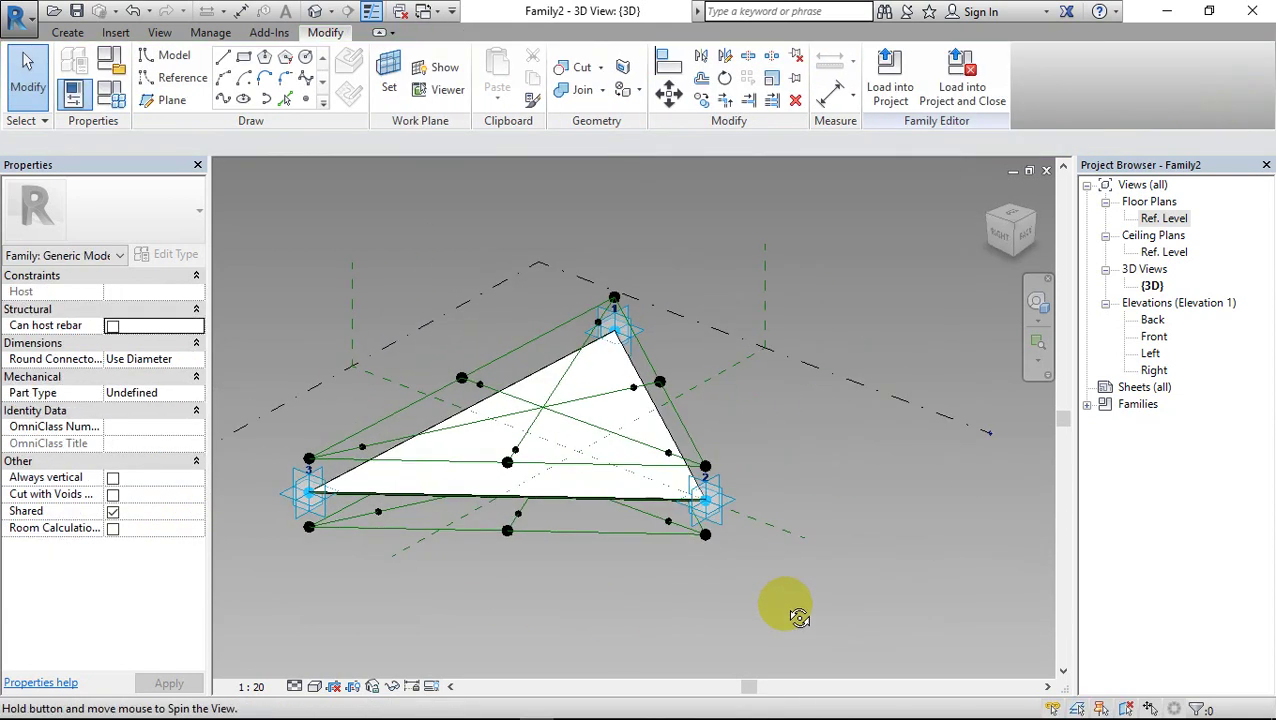
Drive another bottom-edge reference point's position with NVoid_Offsetb
{"action": "left_click", "coordinate": [514, 452]}
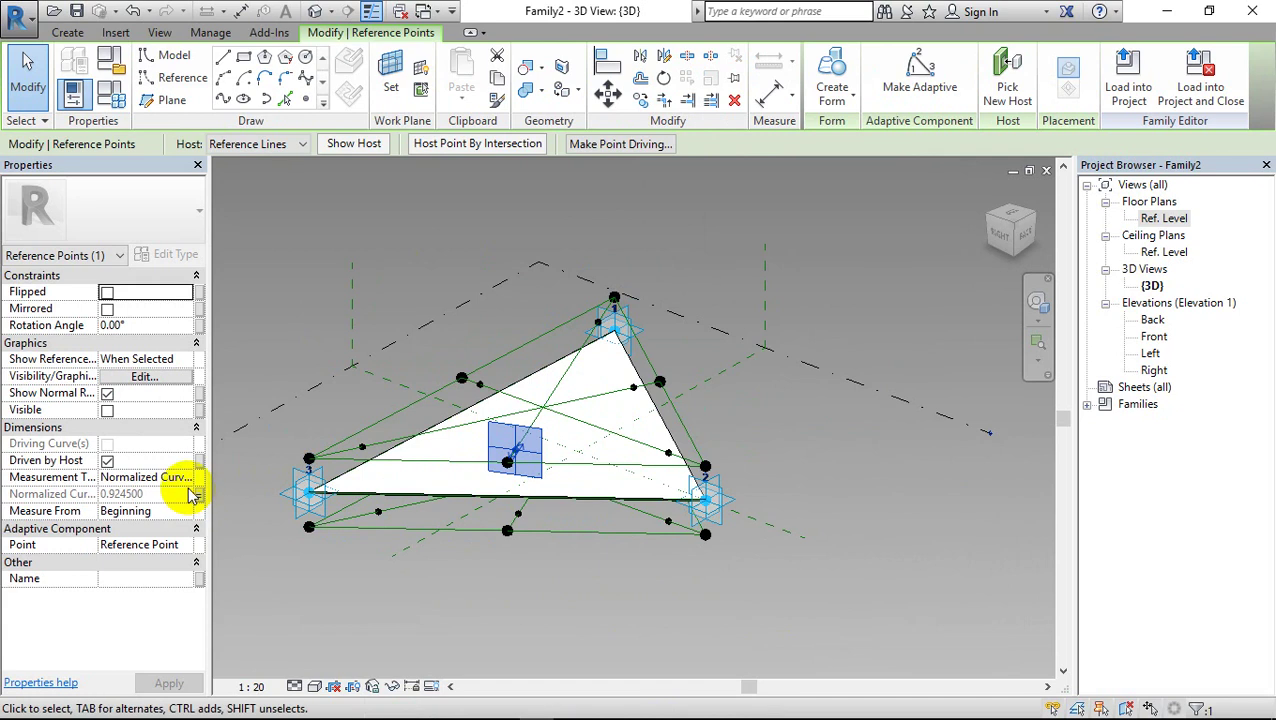
{"action": "left_click", "coordinate": [113, 92]}
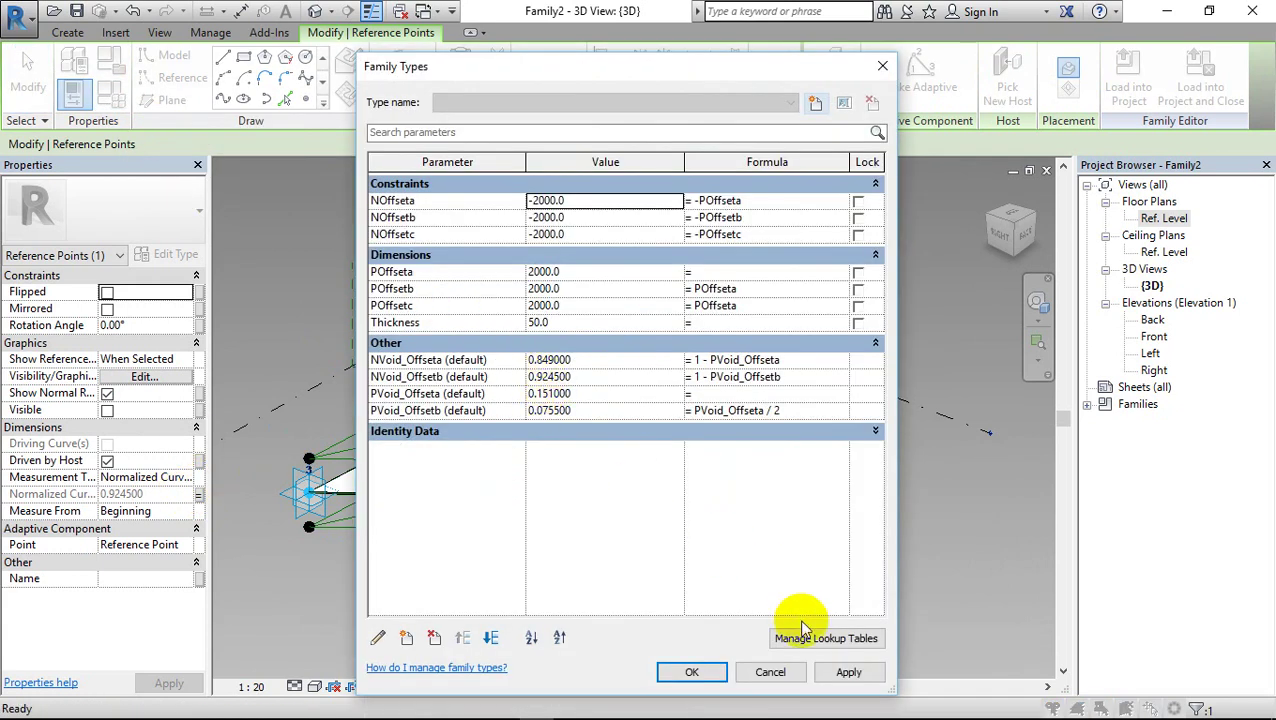
{"action": "left_click", "coordinate": [770, 672]}
{"action": "left_click", "coordinate": [746, 660]}
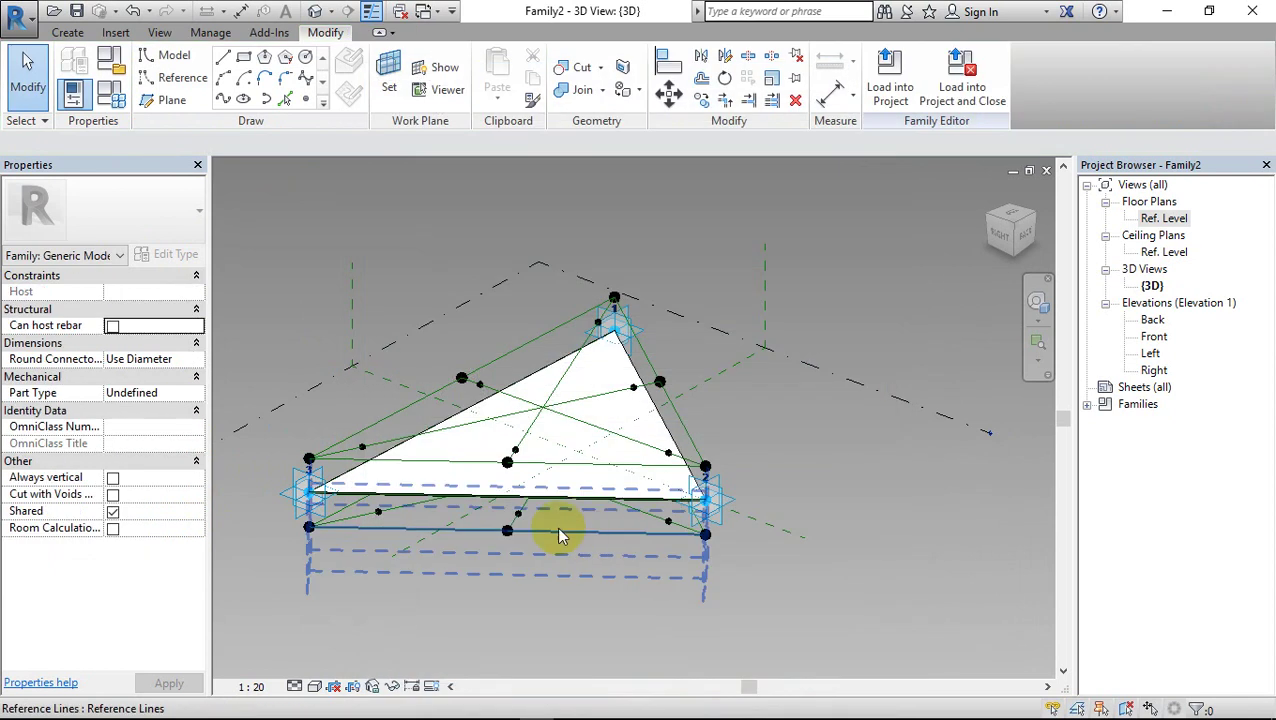
{"action": "left_click", "coordinate": [518, 514]}
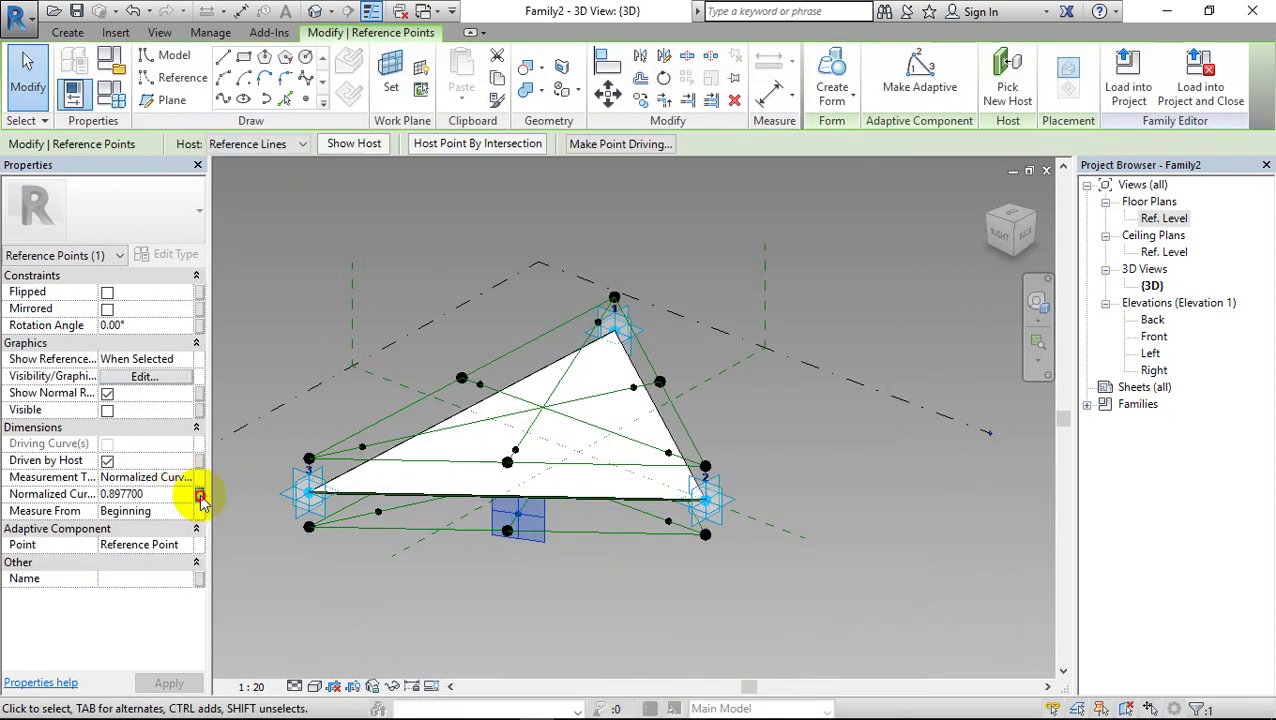
{"action": "left_click", "coordinate": [199, 494]}
{"action": "left_click", "coordinate": [722, 332]}
{"action": "left_click", "coordinate": [839, 525]}
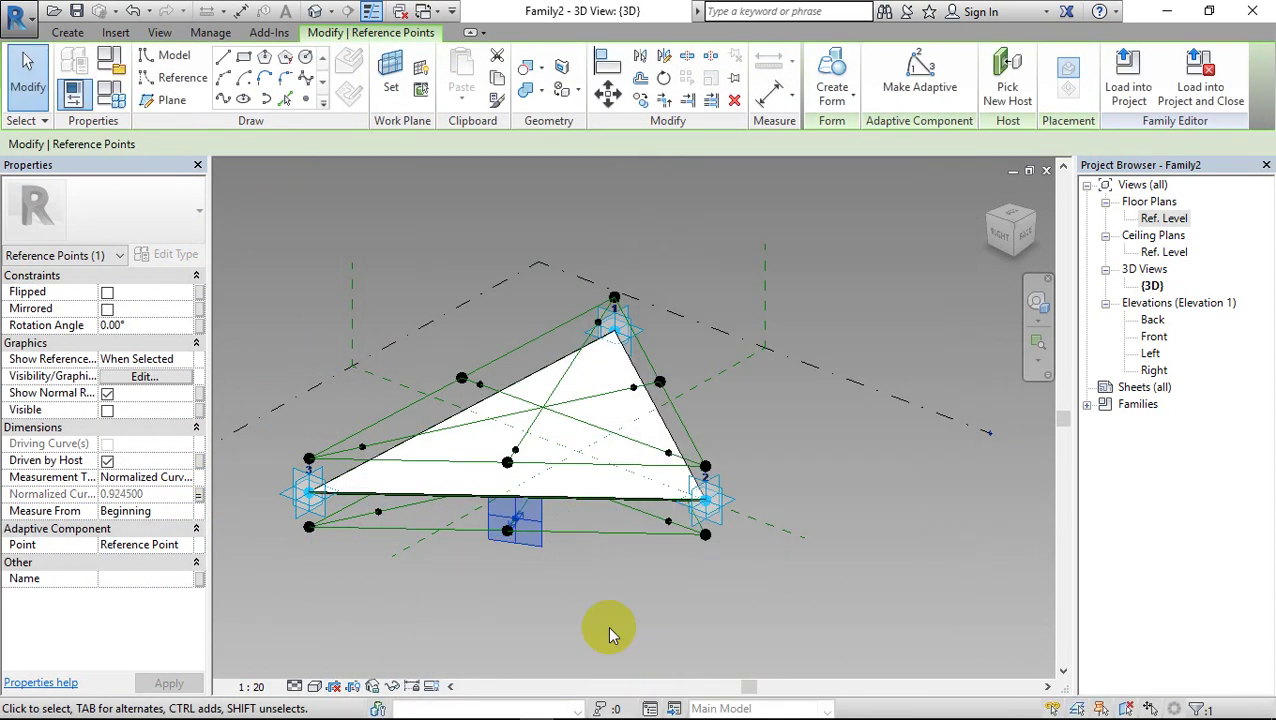
{"action": "left_click", "coordinate": [446, 627]}
{"action": "mouse_move", "coordinate": [446, 627]}
{"action": "middle_mouse_down", "text": "shift"}
{"action": "mouse_move", "coordinate": [533, 628]}
{"action": "mouse_move", "coordinate": [530, 615]}
{"action": "mouse_move", "coordinate": [516, 632]}
{"action": "middle_mouse_up", "text": "shift"}
Tie the point near the lower-left corner to NVoid_Offseta, moving it from 0.803304 to 0.849
{"action": "left_click", "coordinate": [405, 485]}
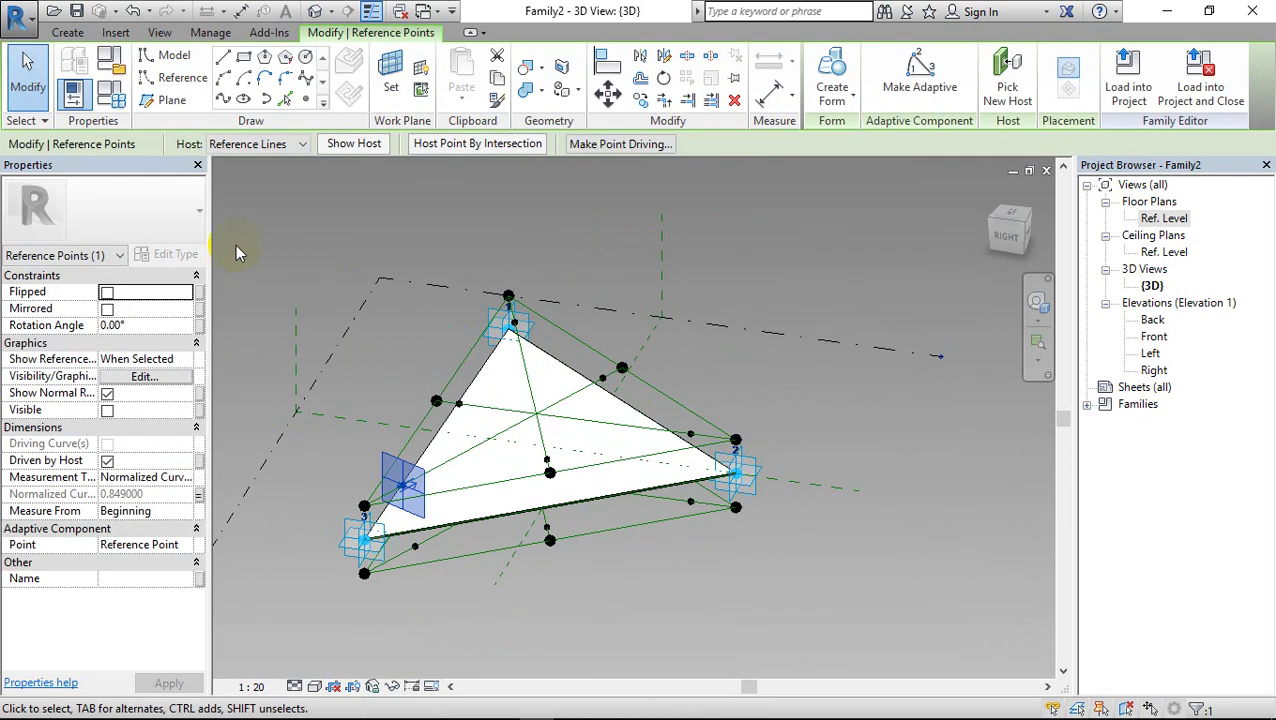
{"action": "left_click", "coordinate": [113, 96]}
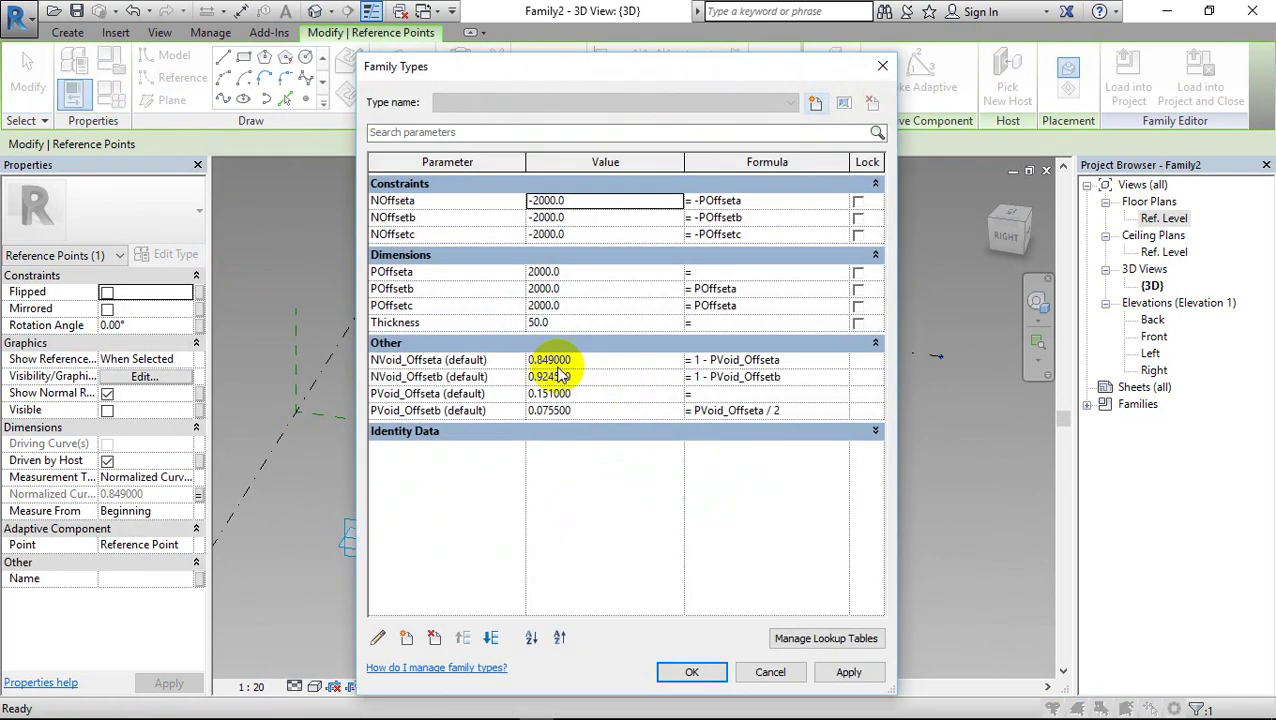
{"action": "left_click", "coordinate": [772, 672]}
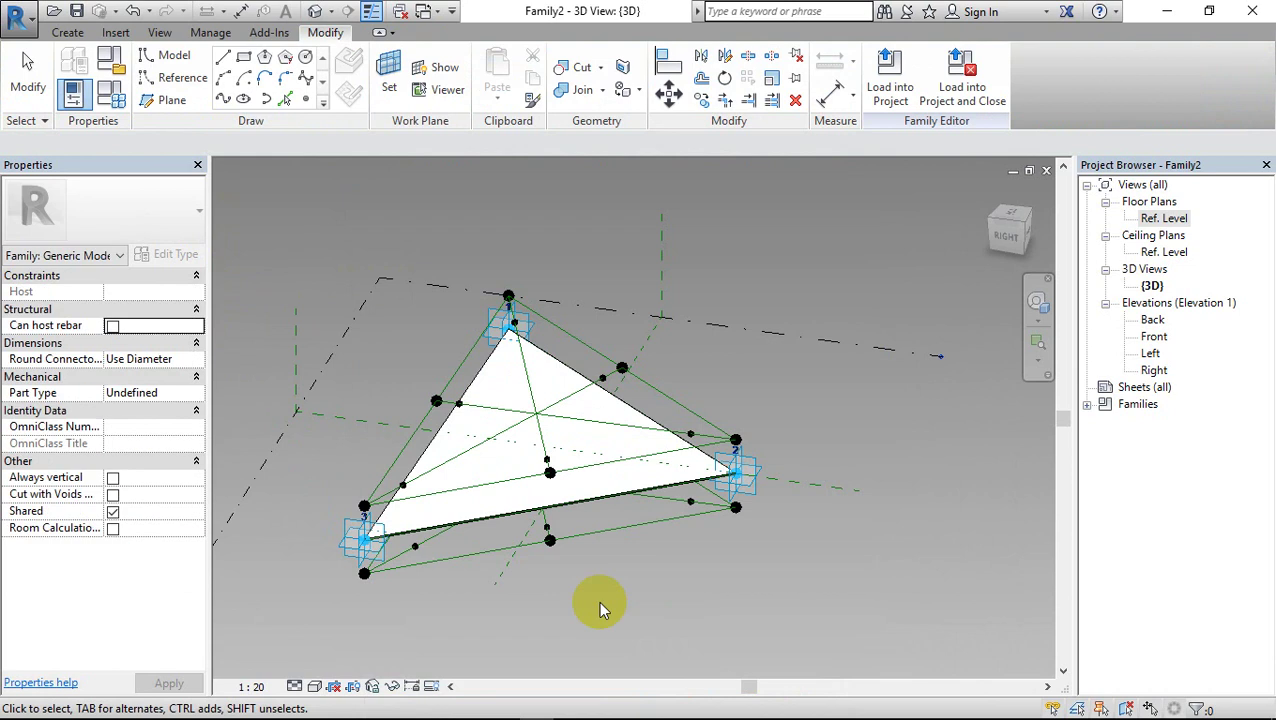
{"action": "left_click", "coordinate": [416, 550]}
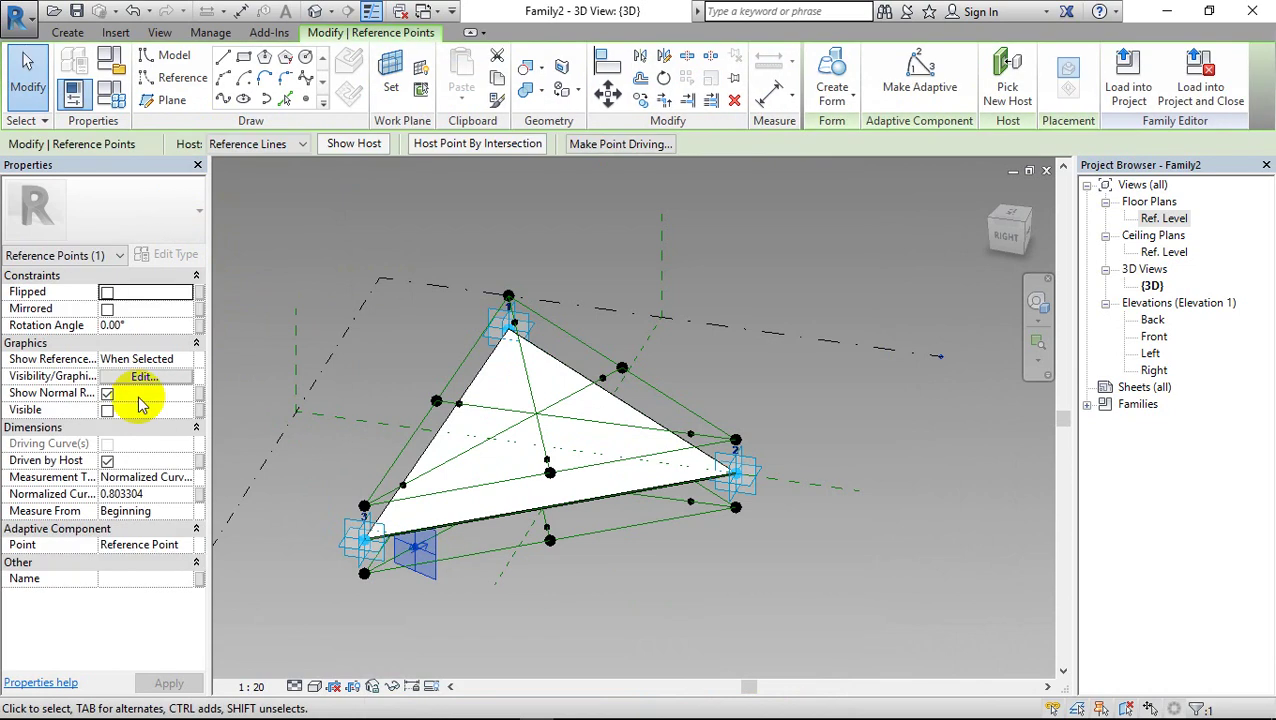
{"action": "left_click", "coordinate": [198, 494]}
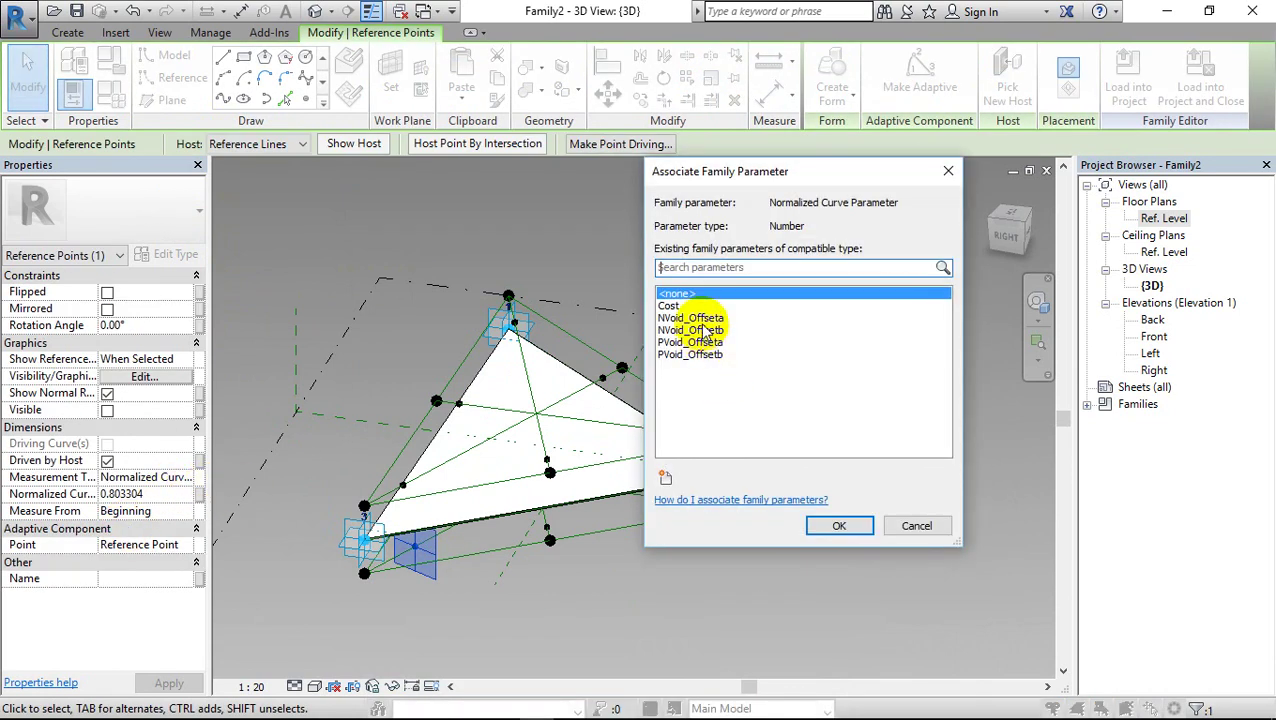
{"action": "left_click", "coordinate": [704, 330]}
{"action": "left_click", "coordinate": [829, 524]}
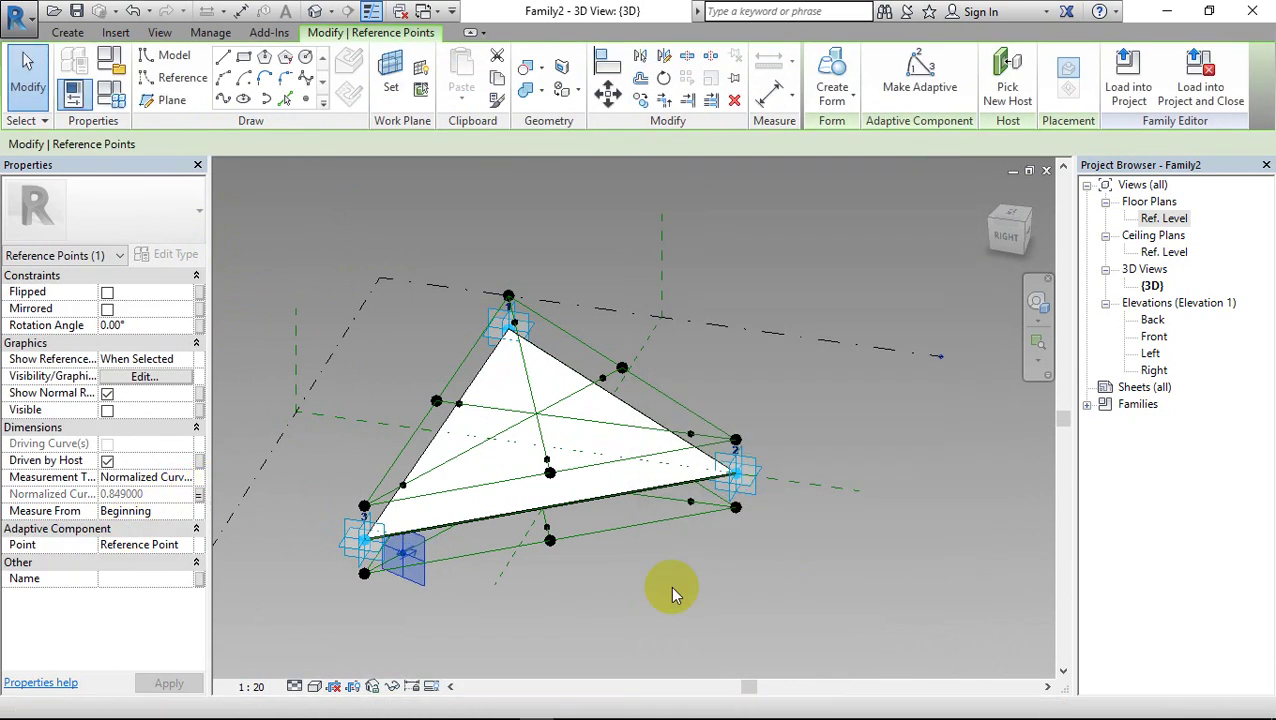
{"action": "left_click", "coordinate": [475, 620]}
{"action": "mouse_move", "coordinate": [475, 620]}
{"action": "middle_mouse_down", "text": "shift"}
{"action": "mouse_move", "coordinate": [541, 592]}
{"action": "mouse_move", "coordinate": [627, 584]}
{"action": "mouse_move", "coordinate": [530, 594]}
{"action": "middle_mouse_up", "text": "shift"}
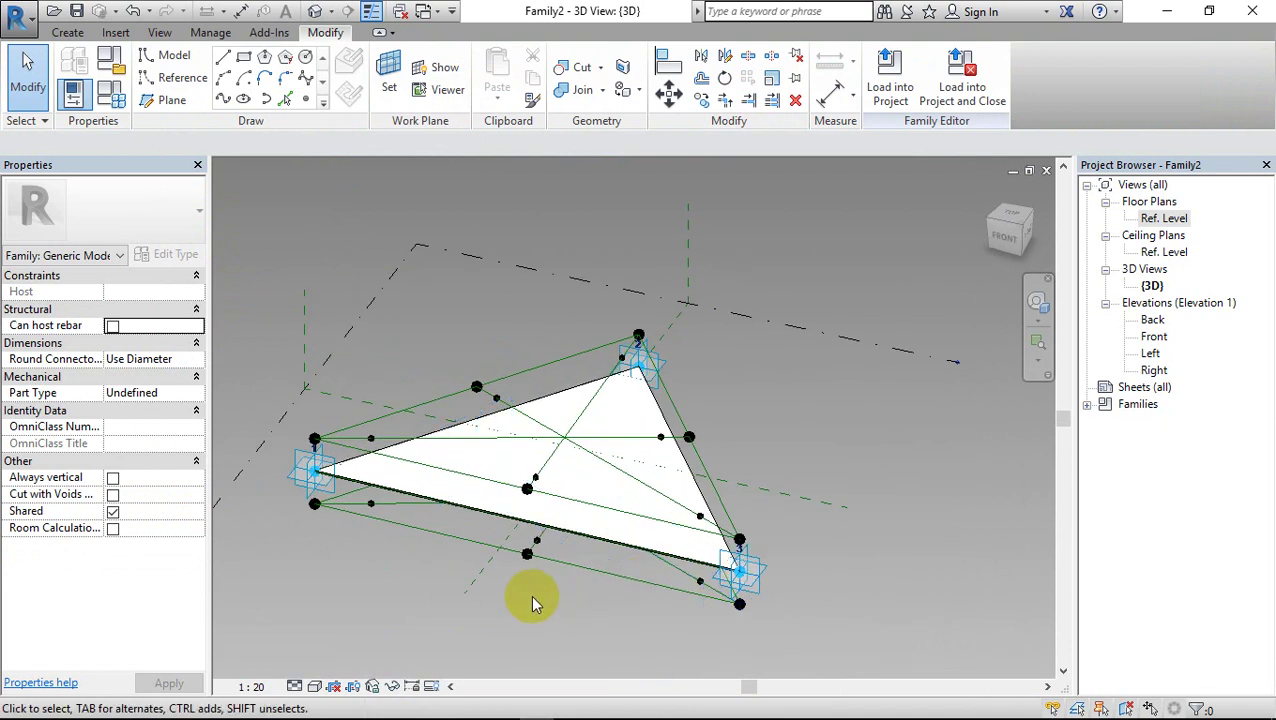
Apply the Family Types values, then drive the lower-edge point's Normalized Curve Parameter with PVoid_Offsetb
{"action": "left_click", "coordinate": [532, 484]}
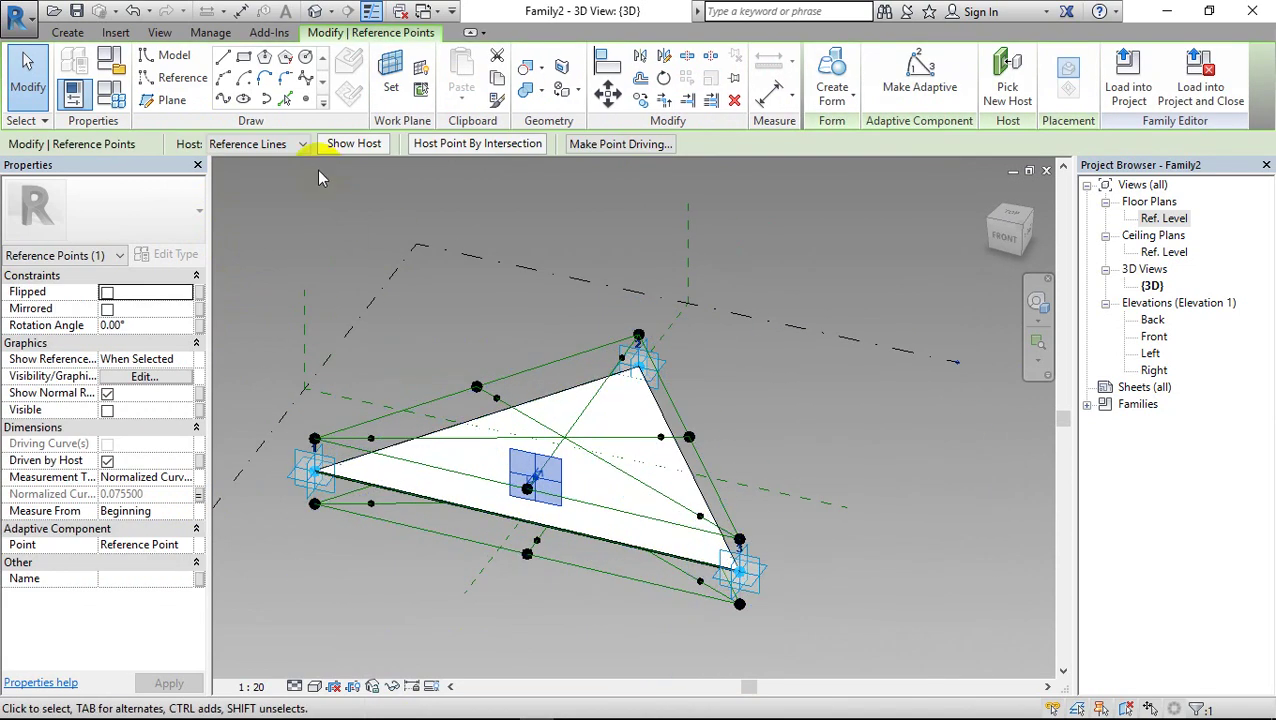
{"action": "left_click", "coordinate": [116, 98]}
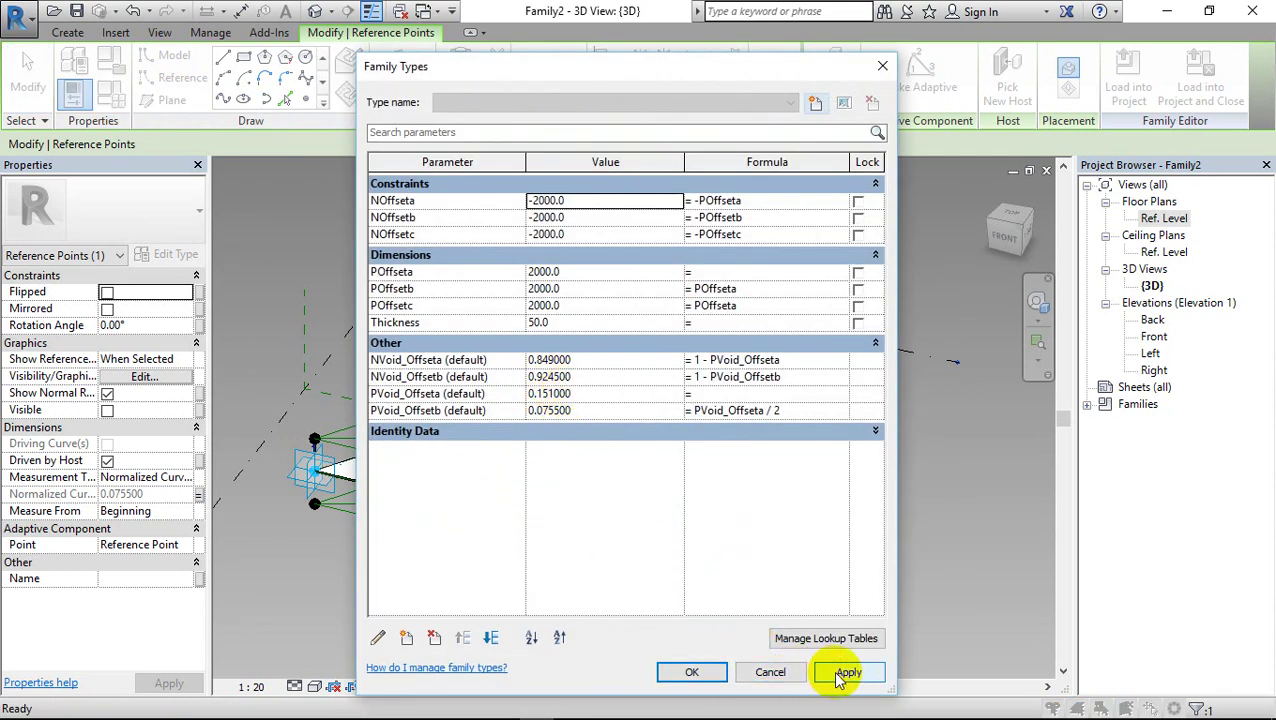
{"action": "left_click", "coordinate": [748, 672]}
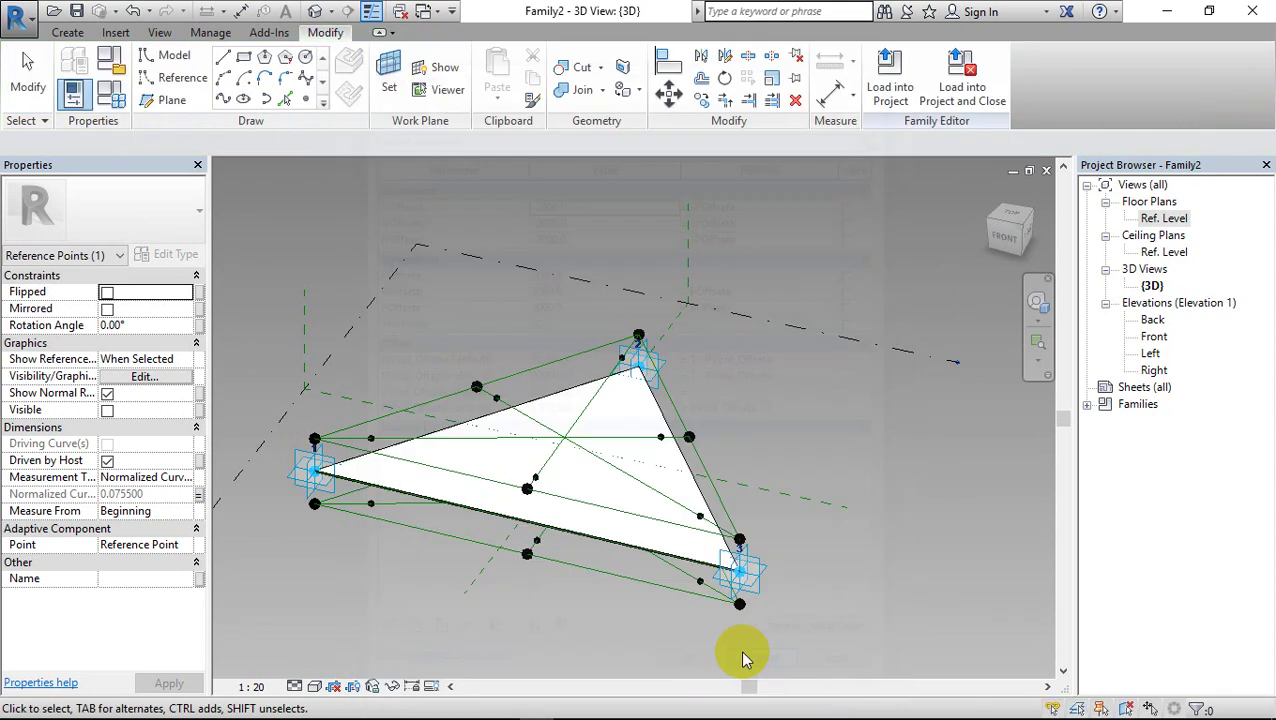
{"action": "left_click", "coordinate": [537, 557]}
{"action": "left_click", "coordinate": [199, 495]}
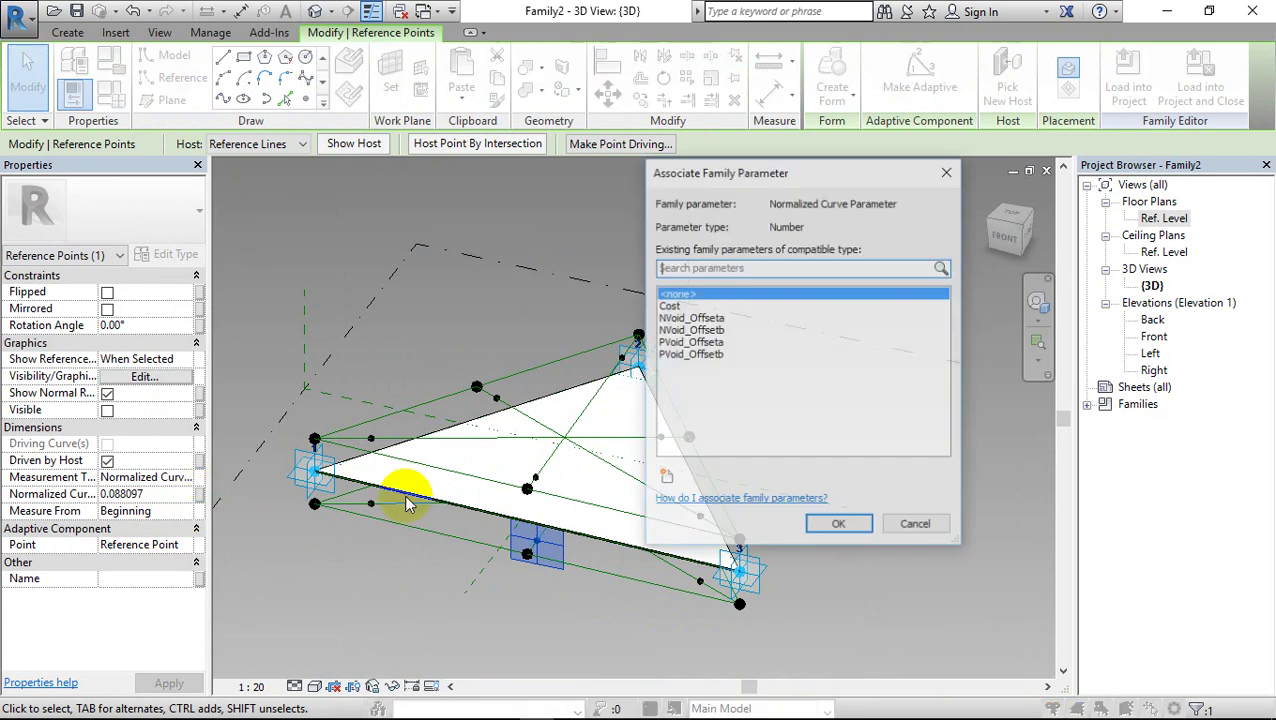
{"action": "left_click", "coordinate": [712, 355]}
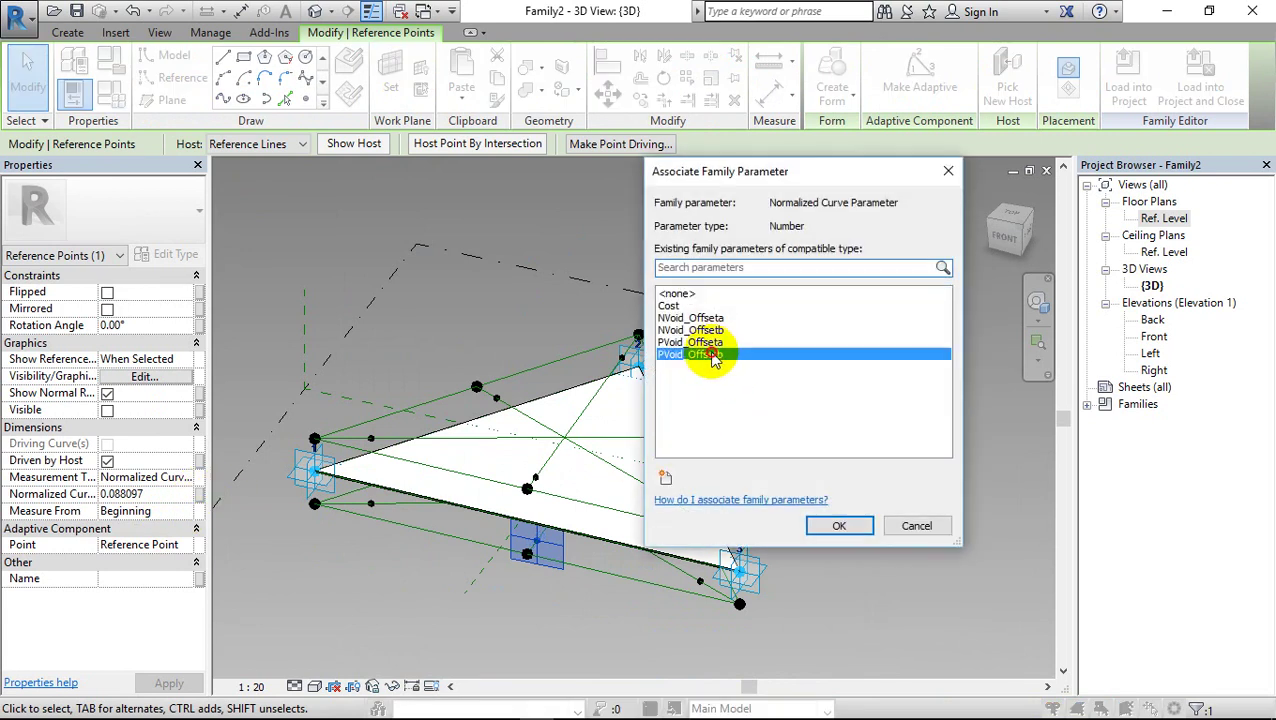
{"action": "left_click", "coordinate": [836, 529]}
{"action": "left_click", "coordinate": [370, 615]}
{"action": "middle_click_drag", "start_coordinate": [319, 632], "coordinate": [752, 643], "text": "shift"}
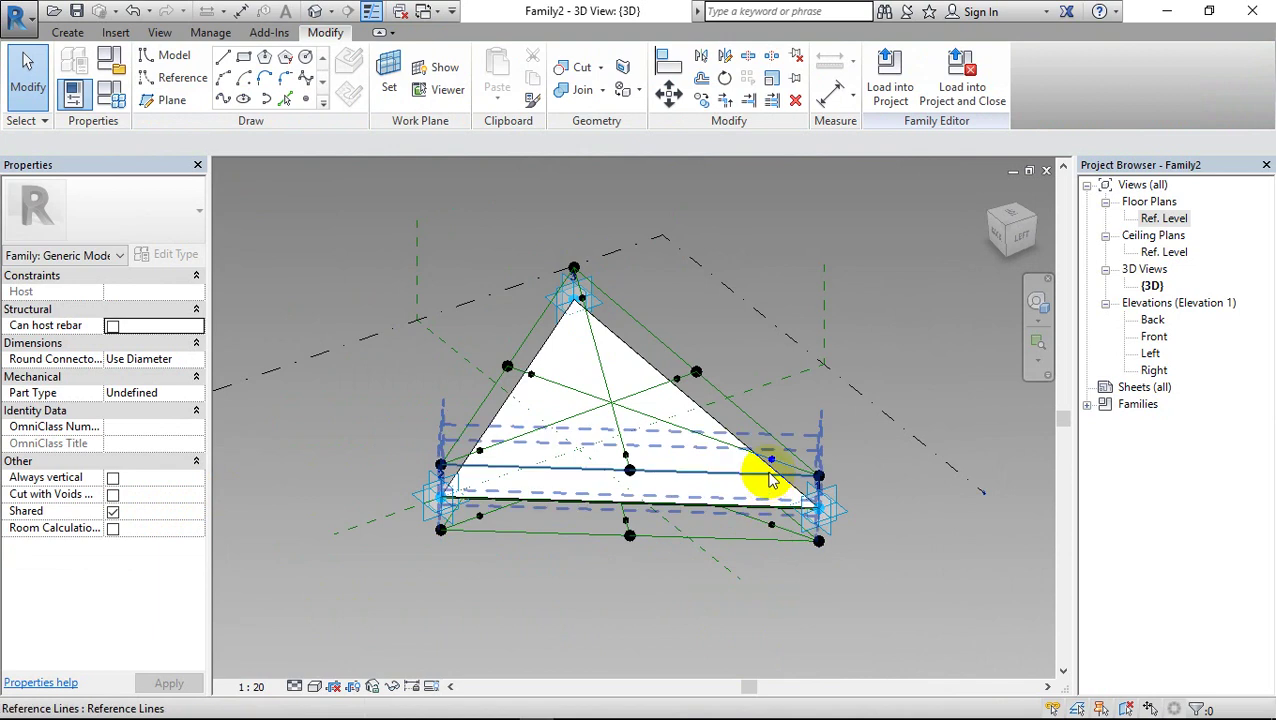
Select each edge reference point to verify its parameter-driven position
{"action": "left_click", "coordinate": [780, 466]}
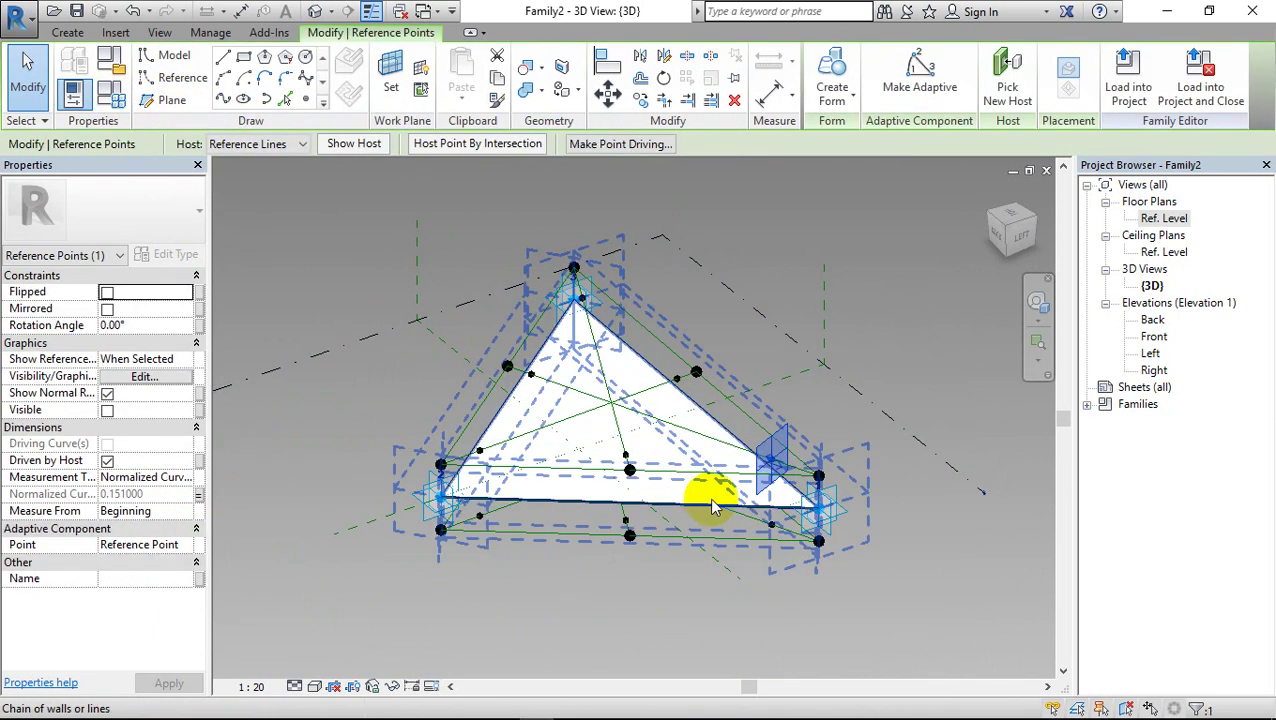
{"action": "left_click", "coordinate": [771, 526]}
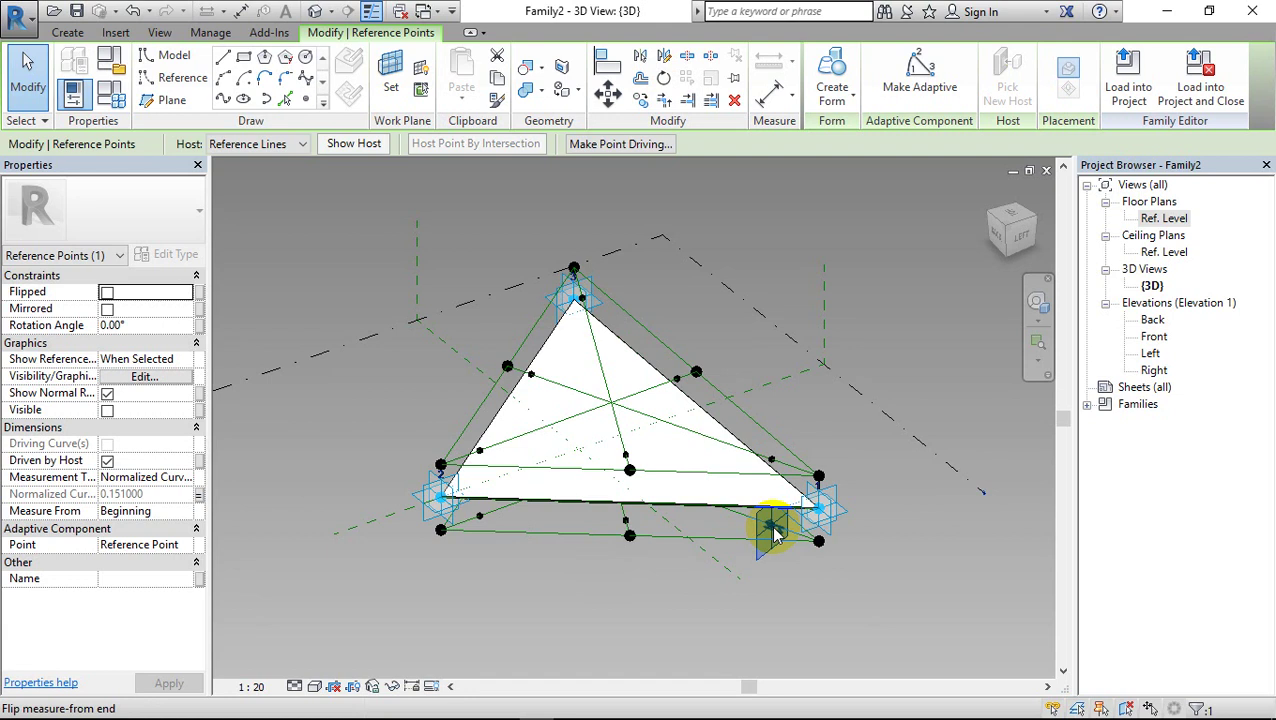
{"action": "mouse_move", "coordinate": [622, 522]}
{"action": "left_mouse_down"}
{"action": "mouse_move", "coordinate": [628, 478]}
{"action": "mouse_move", "coordinate": [630, 534]}
{"action": "left_mouse_up"}
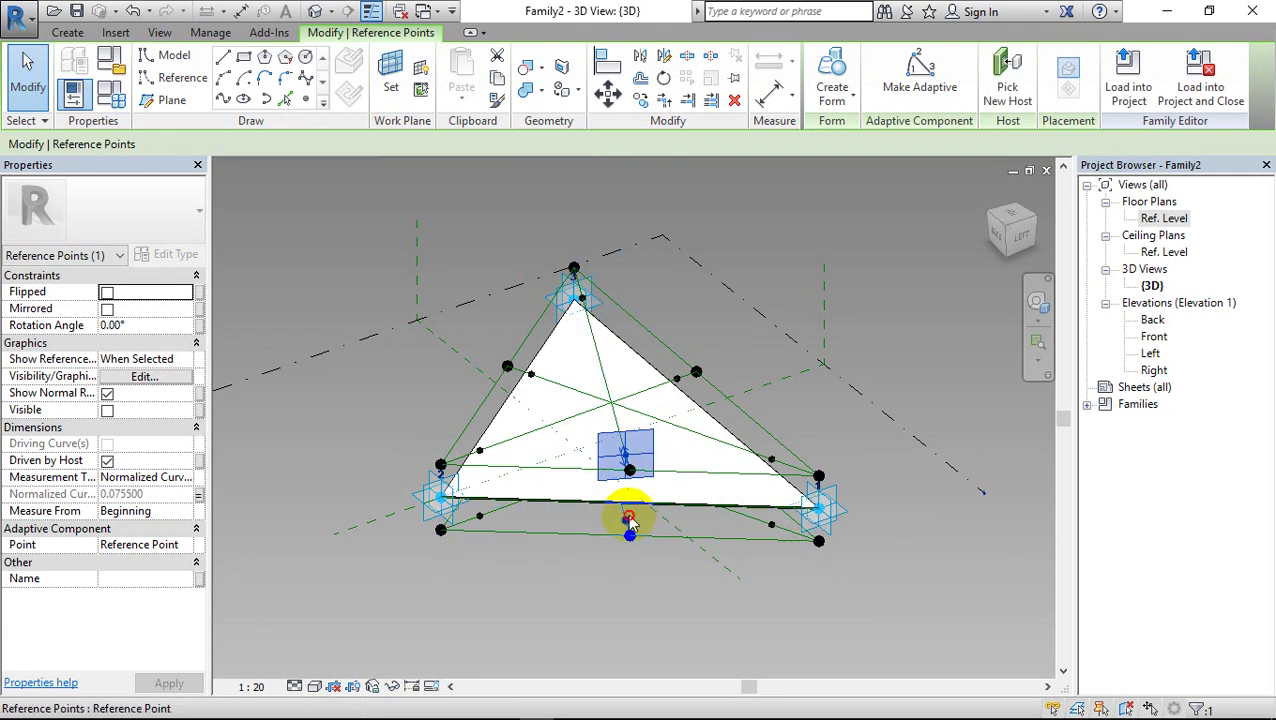
{"action": "left_click", "coordinate": [480, 450]}
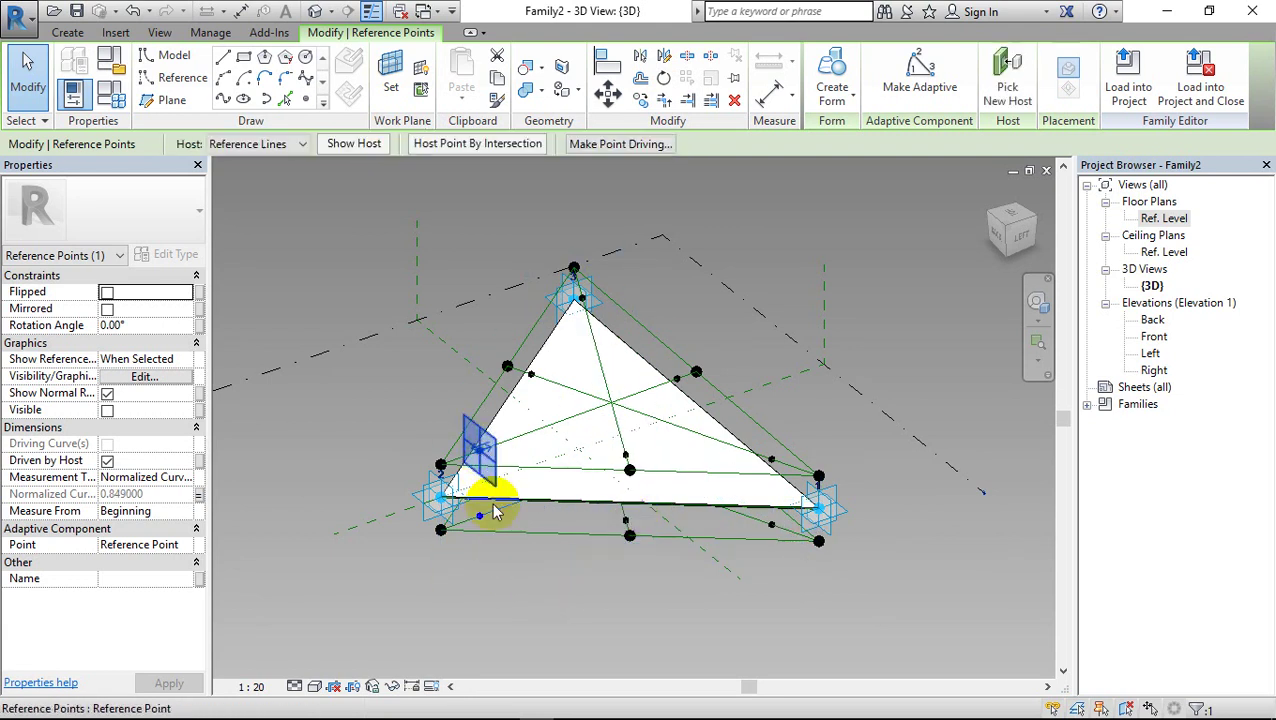
{"action": "left_click", "coordinate": [480, 520]}
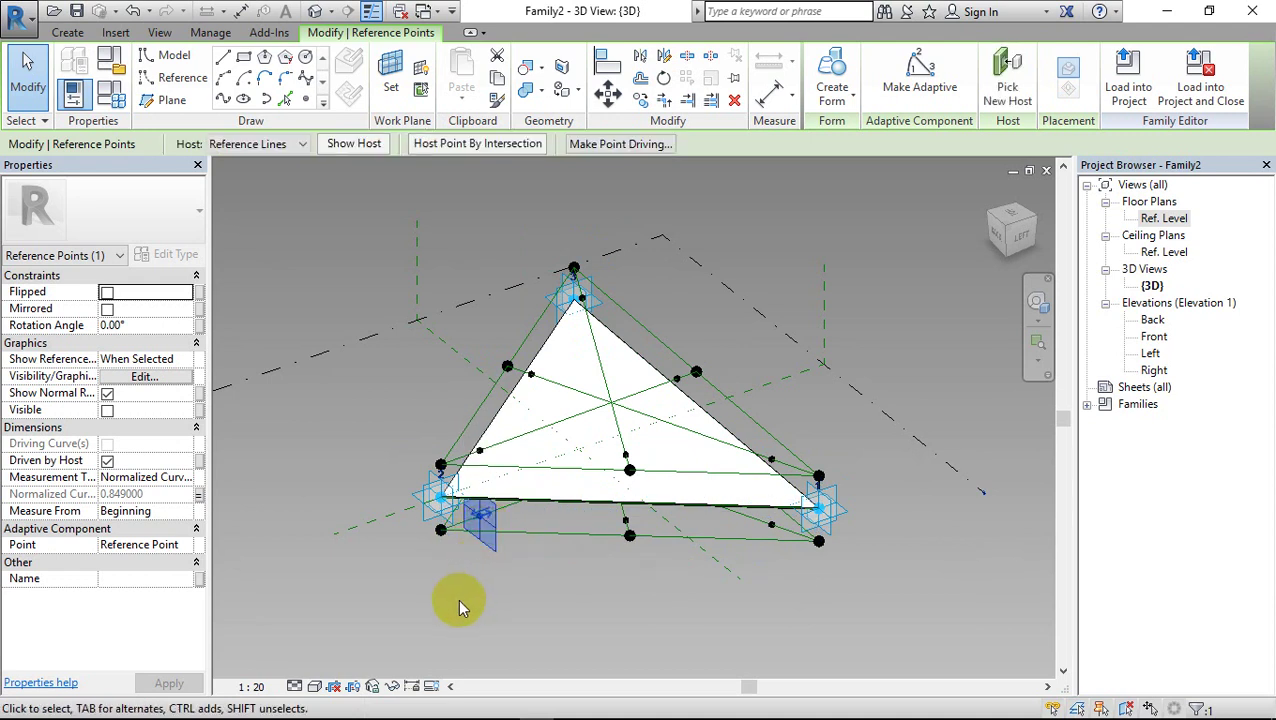
{"action": "left_click", "coordinate": [458, 600]}
{"action": "middle_click_drag", "start_coordinate": [390, 606], "coordinate": [615, 620], "text": "shift"}
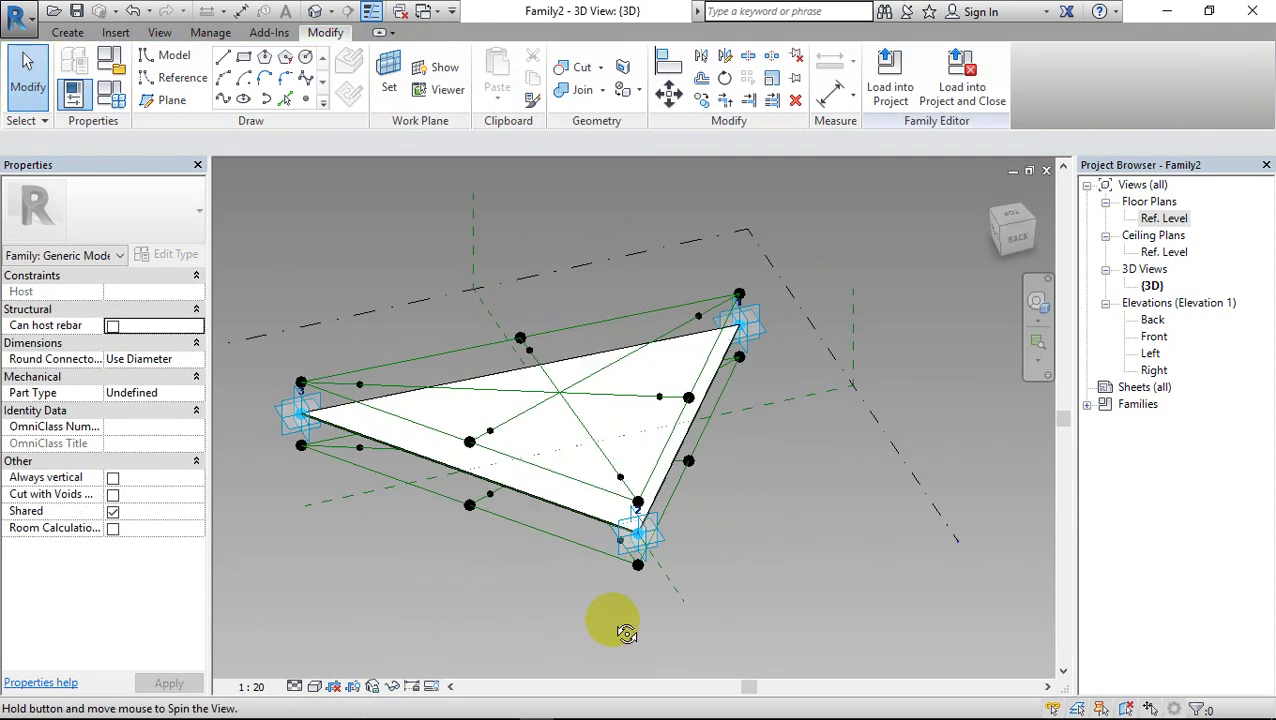
Save the family as 'Triangular Void' in D:\23 REVIT LESSON\23.1 ADAPTIVE MASS
{"action": "left_click", "coordinate": [30, 22]}
{"action": "left_click", "coordinate": [63, 222]}
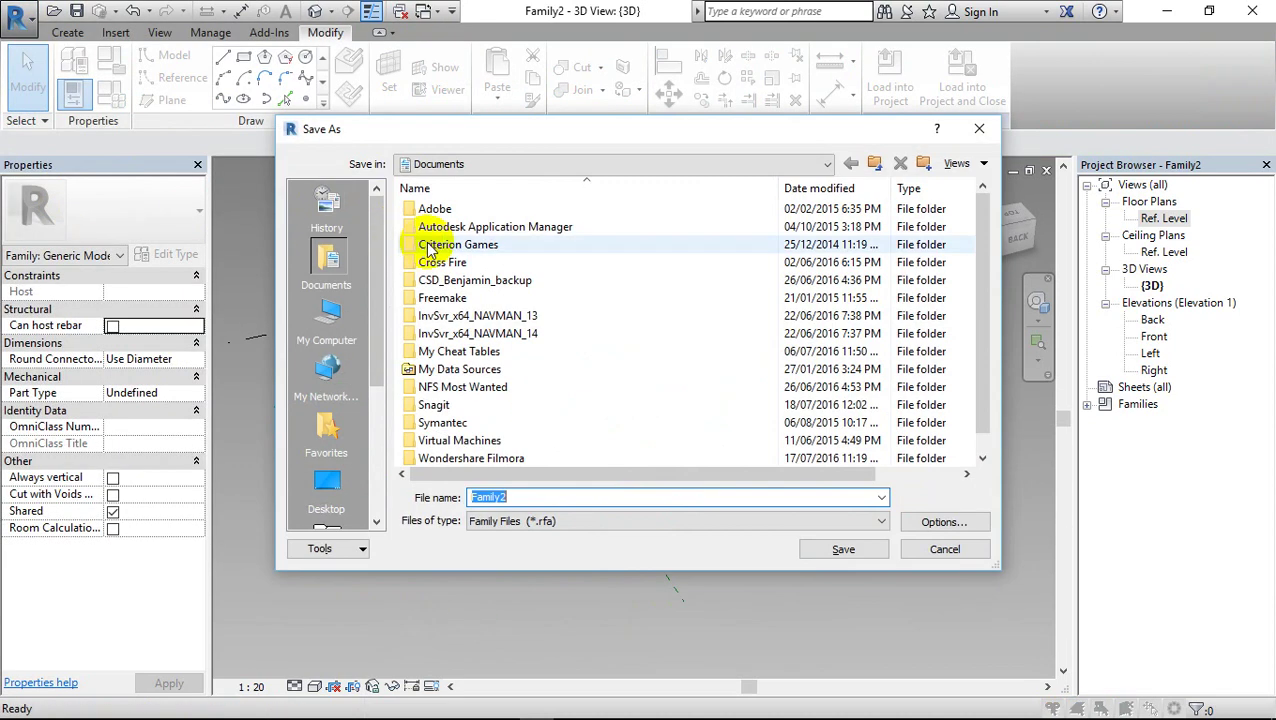
{"action": "left_click", "coordinate": [480, 166]}
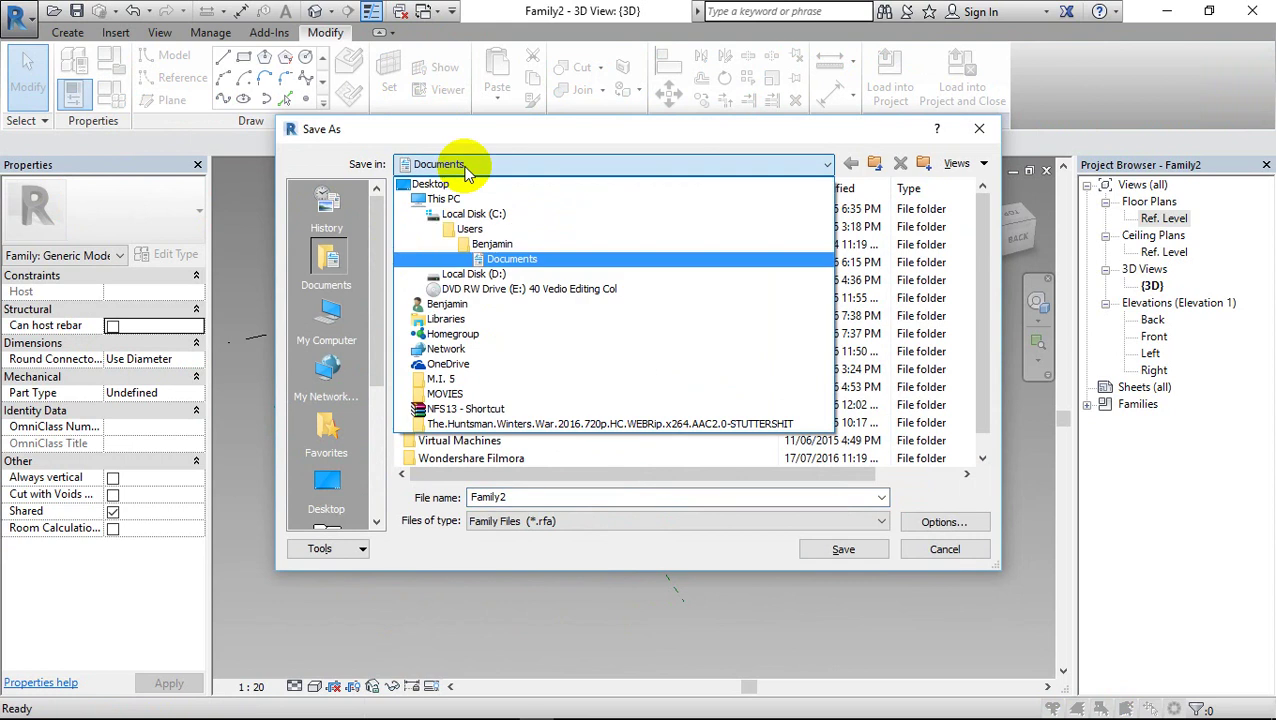
{"action": "left_click", "coordinate": [494, 276]}
{"action": "left_click_drag", "start_coordinate": [983, 219], "coordinate": [968, 276]}
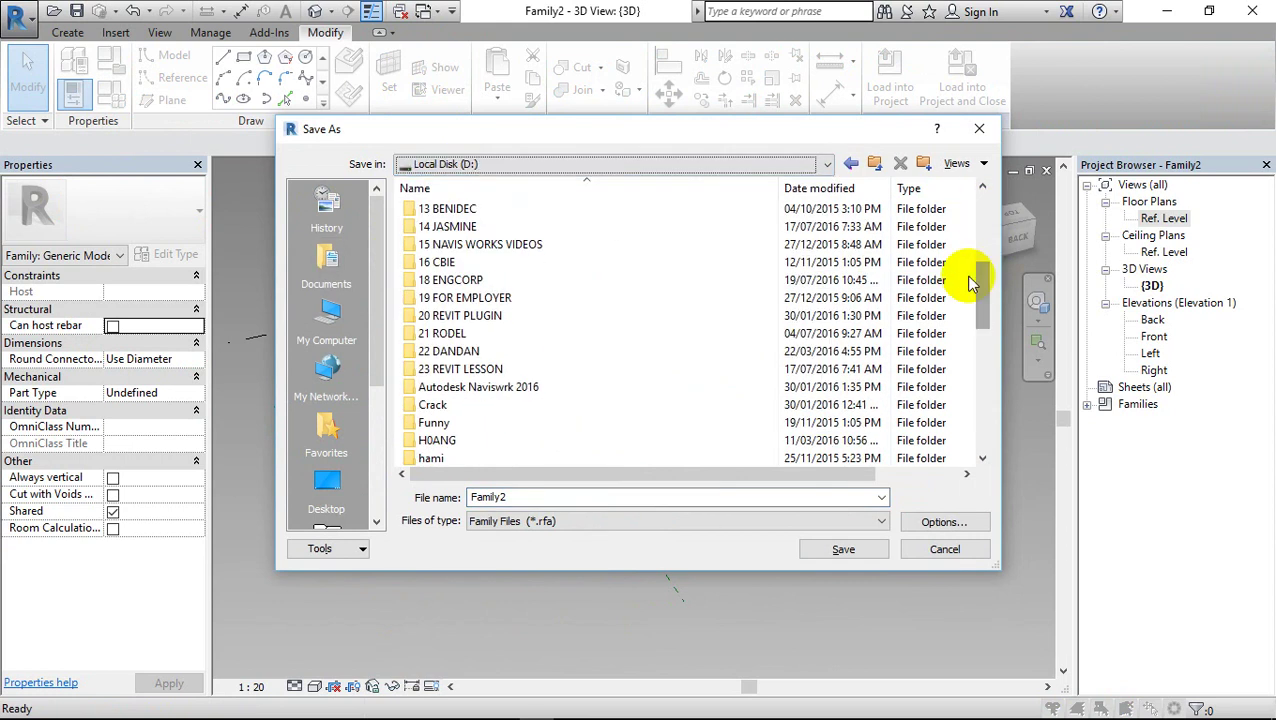
{"action": "double_click", "coordinate": [500, 369]}
{"action": "double_click", "coordinate": [468, 212]}
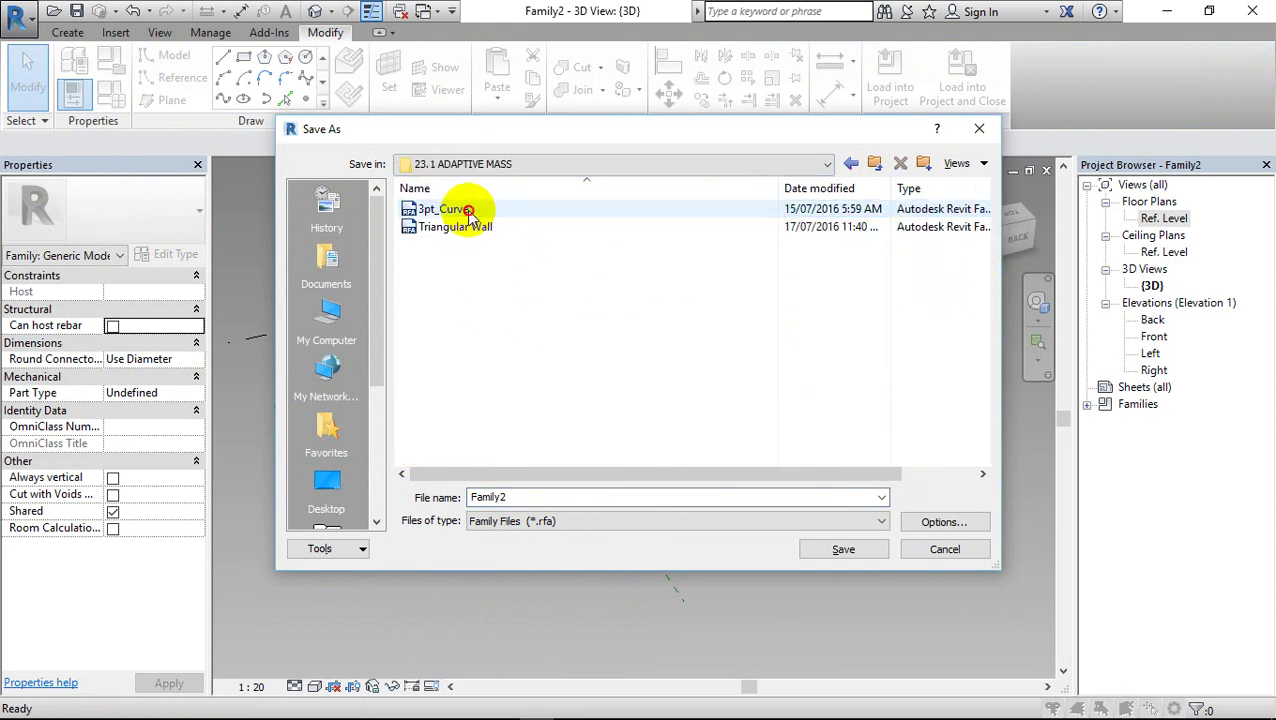
{"action": "double_click", "coordinate": [505, 497]}
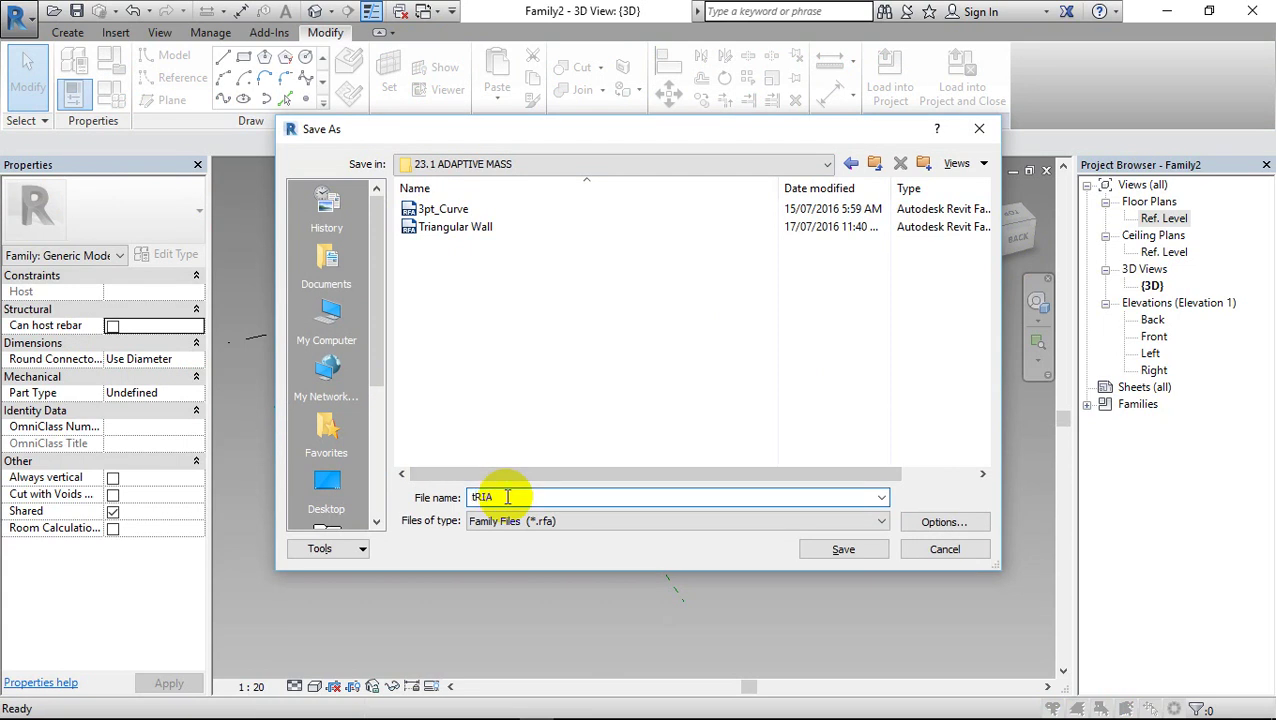
{"action": "left_click", "coordinate": [435, 227]}
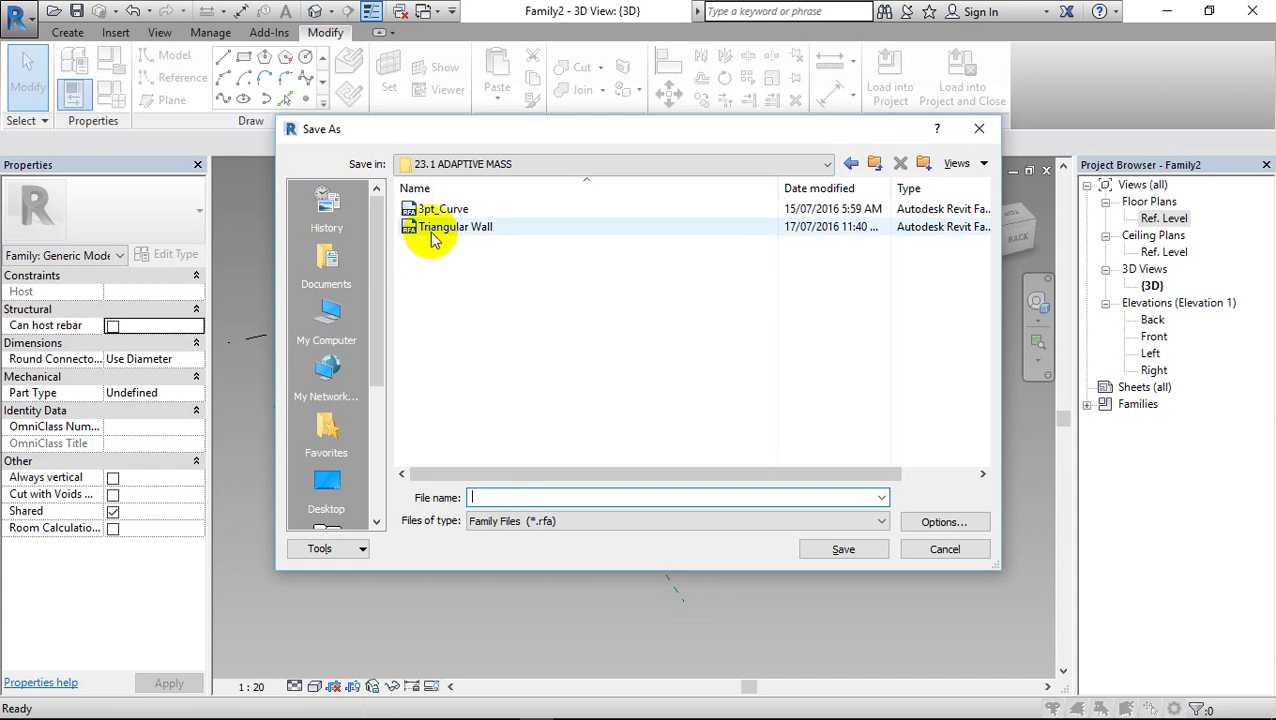
{"action": "left_click", "coordinate": [577, 493]}
{"action": "type", "text": "Triangular Void"}
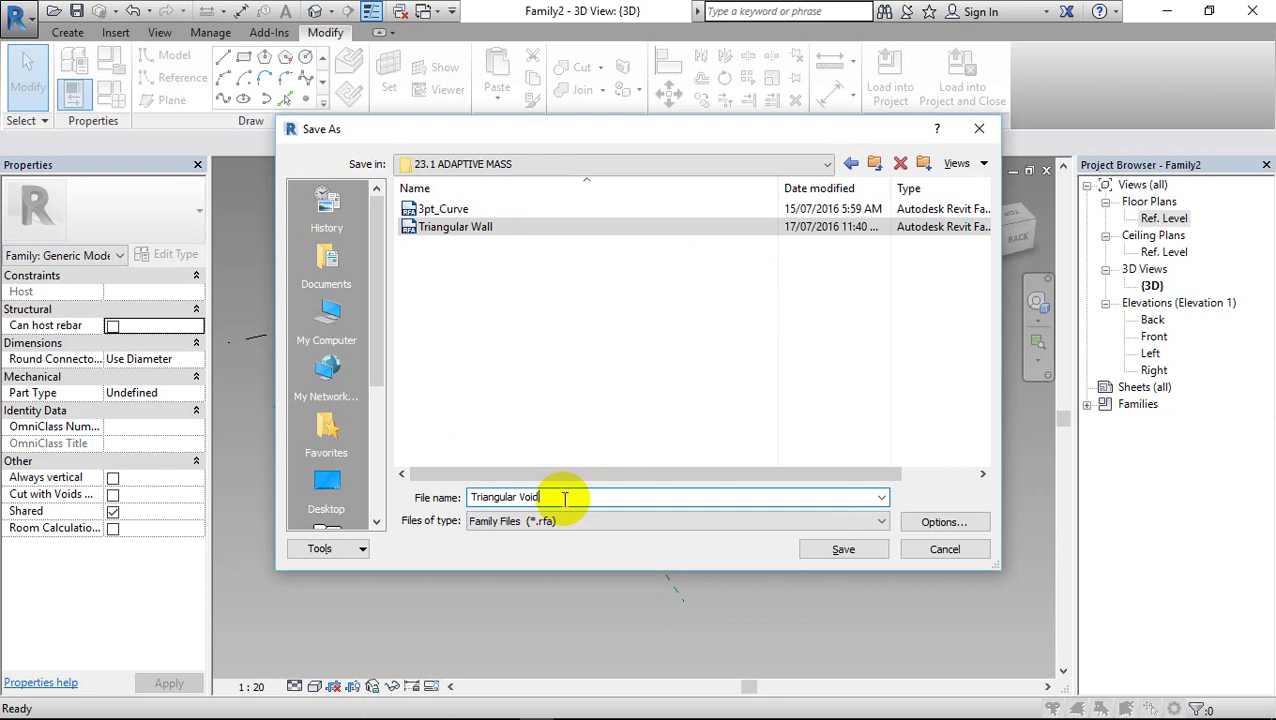
{"action": "left_click", "coordinate": [844, 550]}
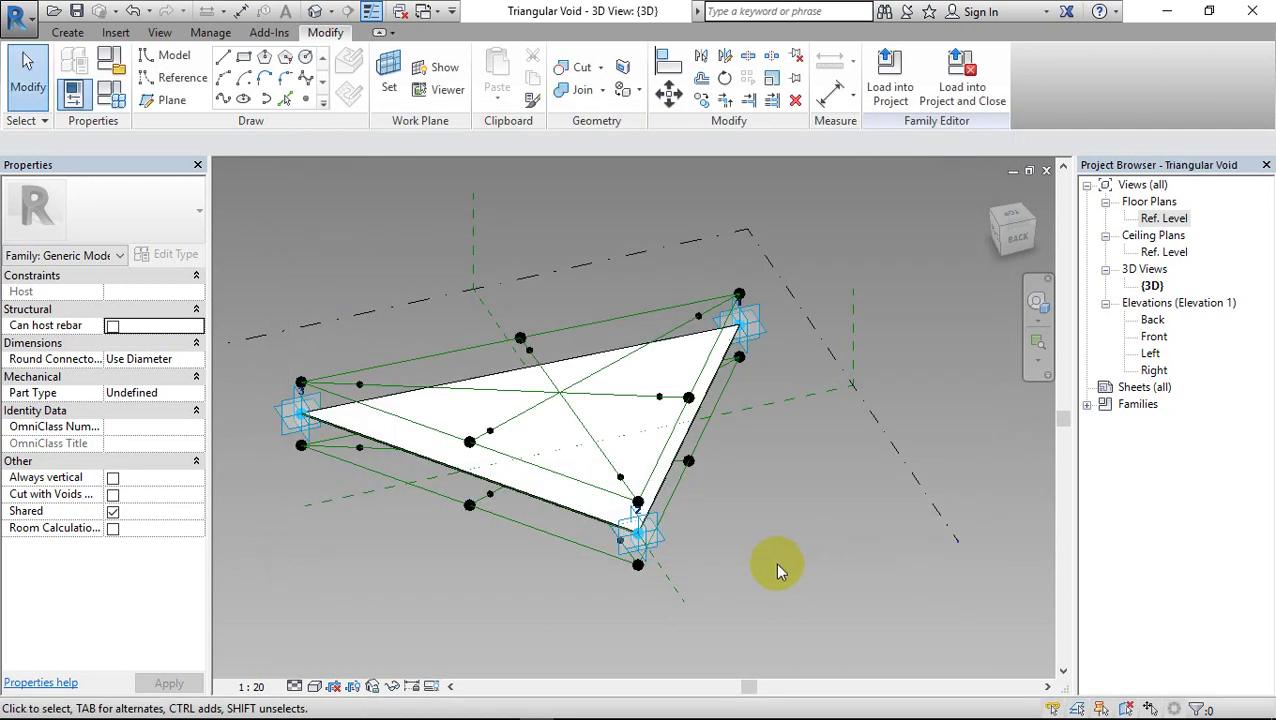
Load the 3pt_Curve family from the 23.1 ADAPTIVE MASS folder into Triangular Void
{"action": "left_click", "coordinate": [30, 22]}
{"action": "mouse_move", "coordinate": [65, 134]}
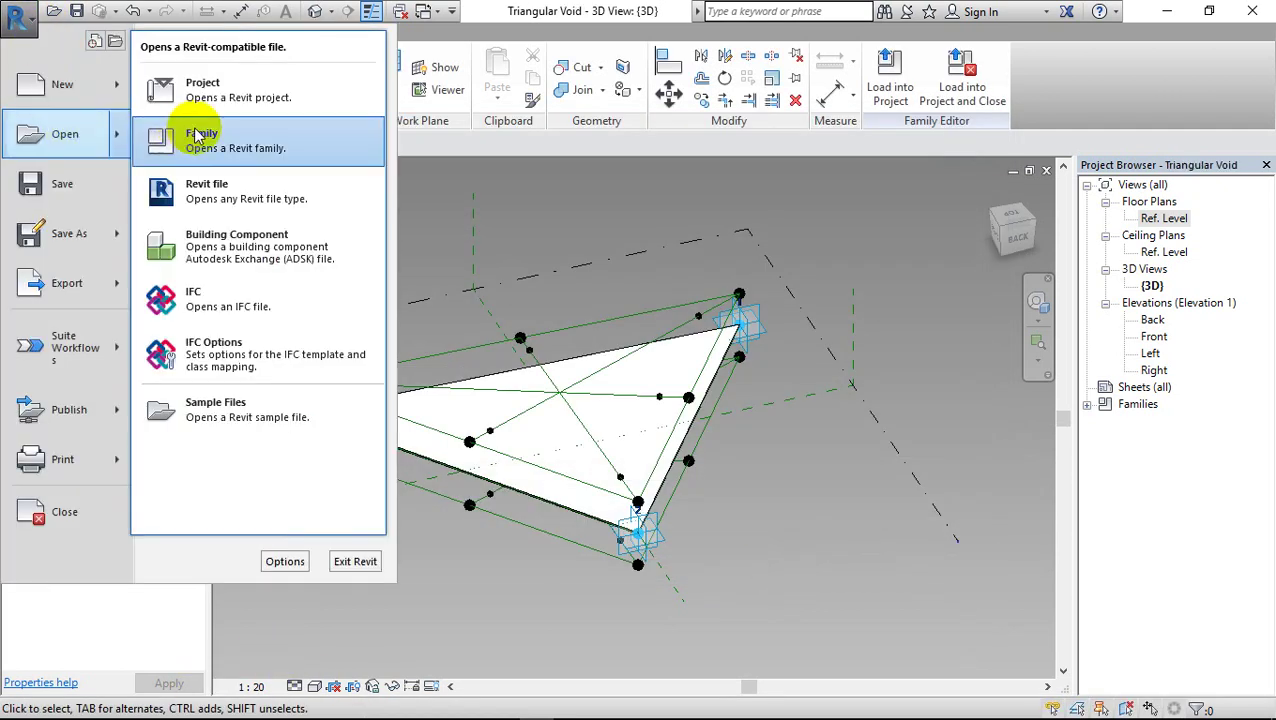
{"action": "left_click", "coordinate": [197, 137]}
{"action": "left_click", "coordinate": [577, 182]}
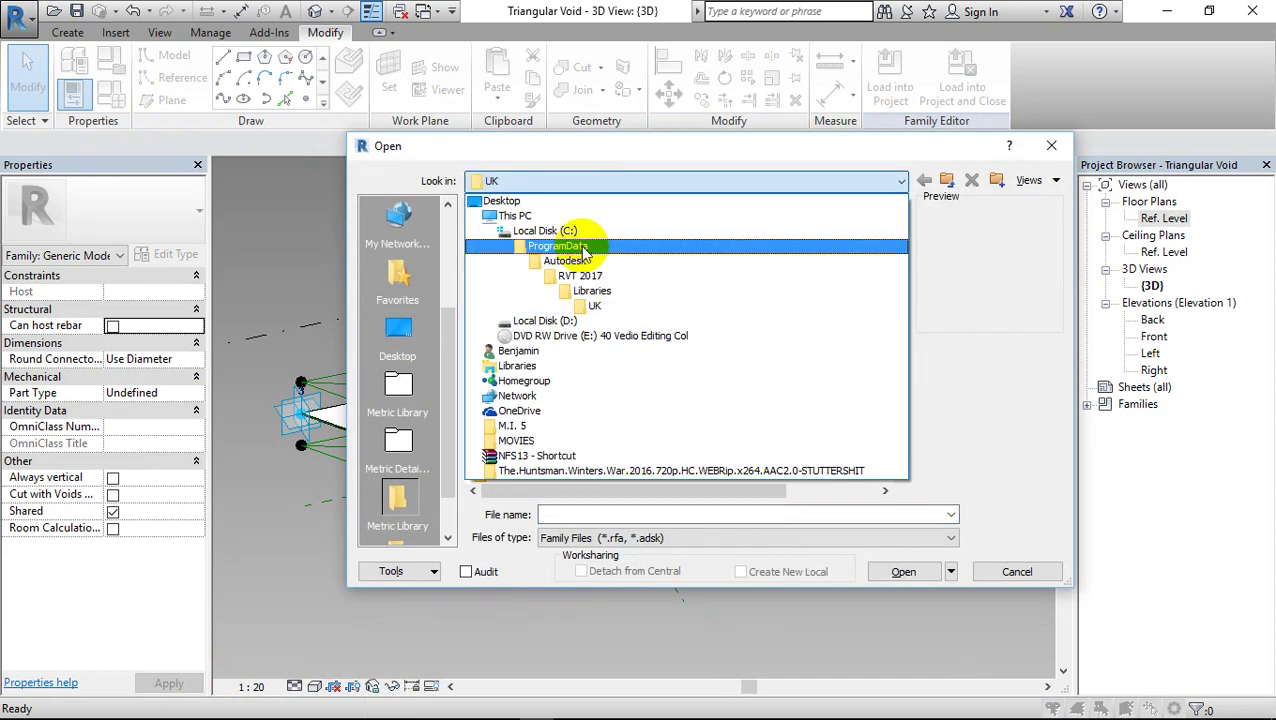
{"action": "left_click", "coordinate": [545, 320]}
{"action": "left_click_drag", "start_coordinate": [899, 232], "coordinate": [904, 321]}
{"action": "double_click", "coordinate": [516, 279]}
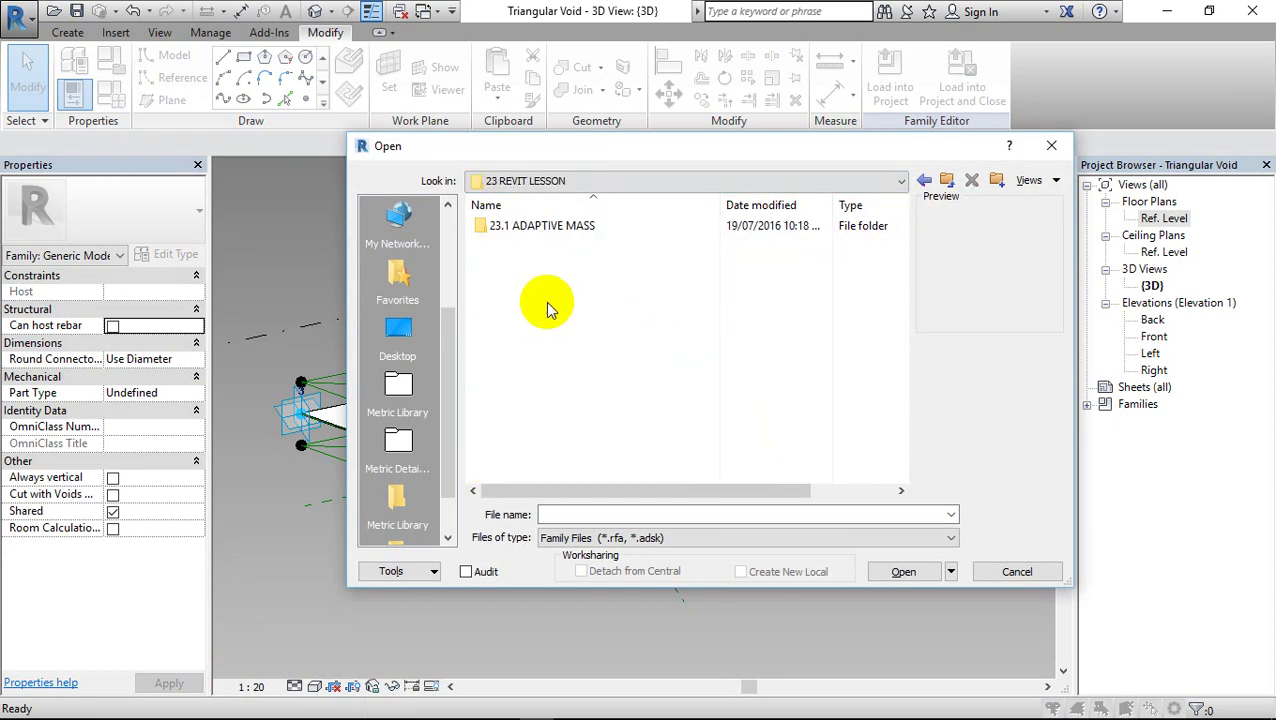
{"action": "double_click", "coordinate": [535, 232]}
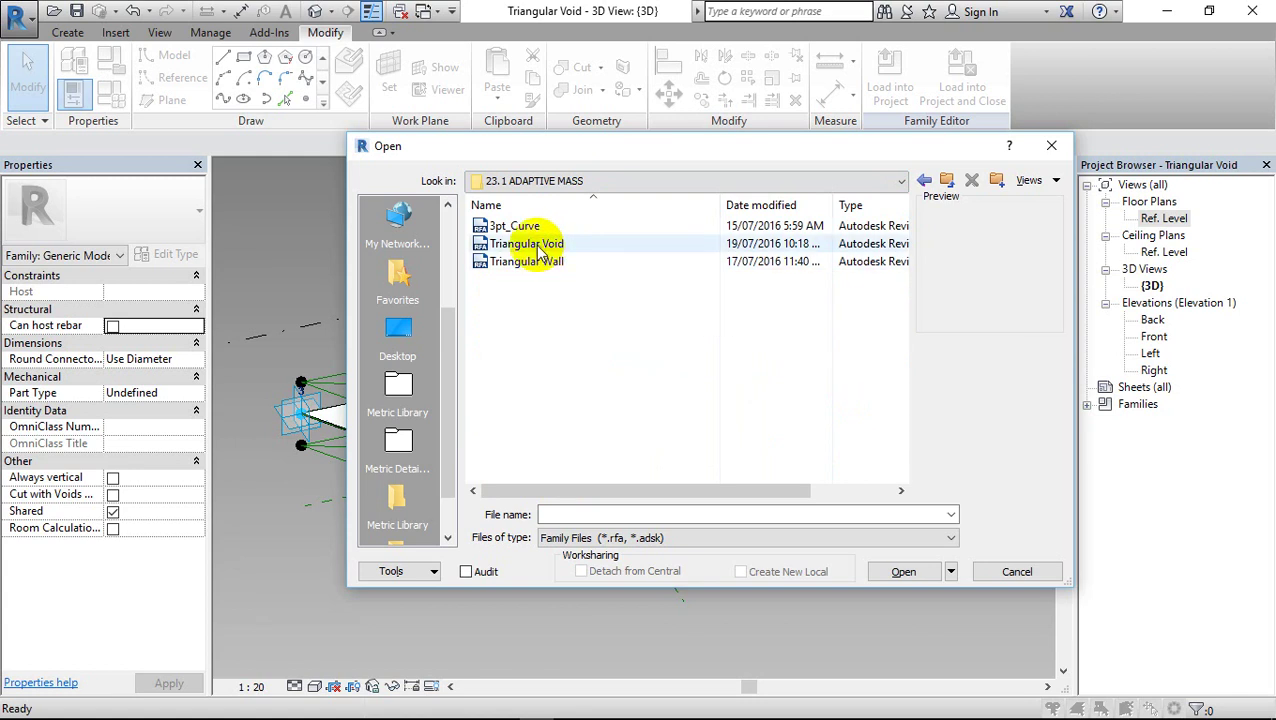
{"action": "left_click", "coordinate": [513, 226]}
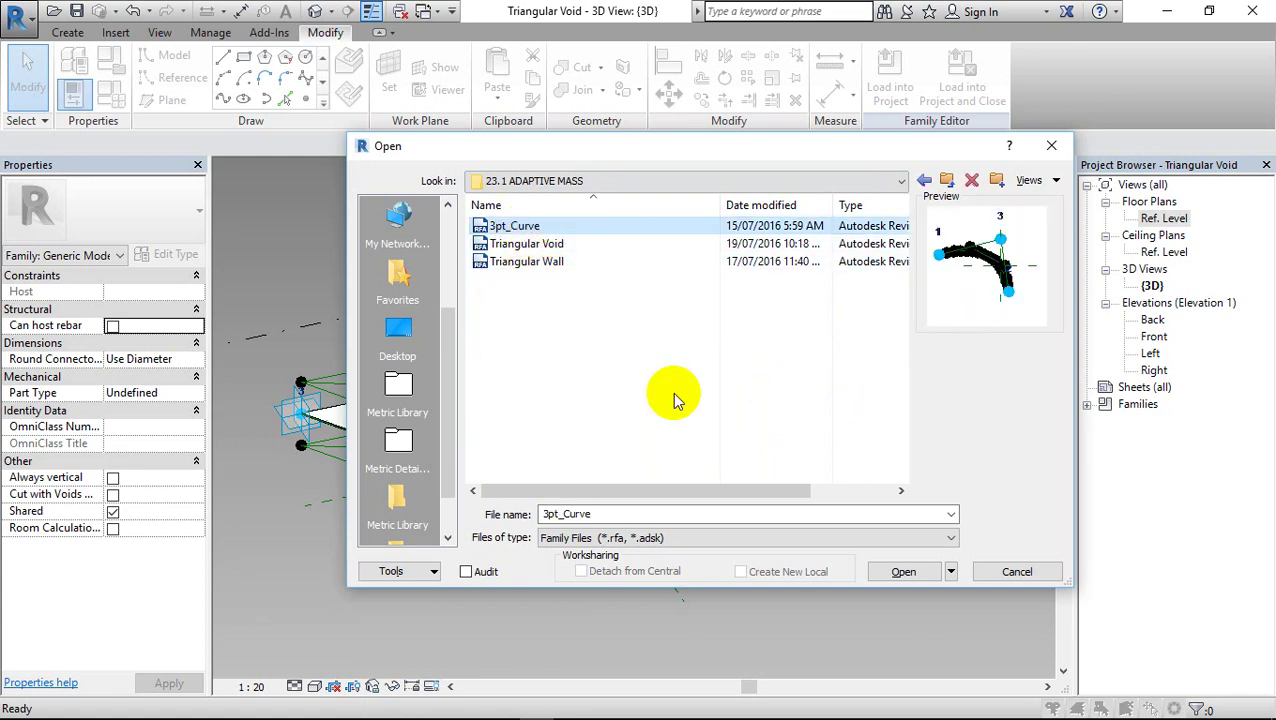
{"action": "left_click", "coordinate": [899, 571]}
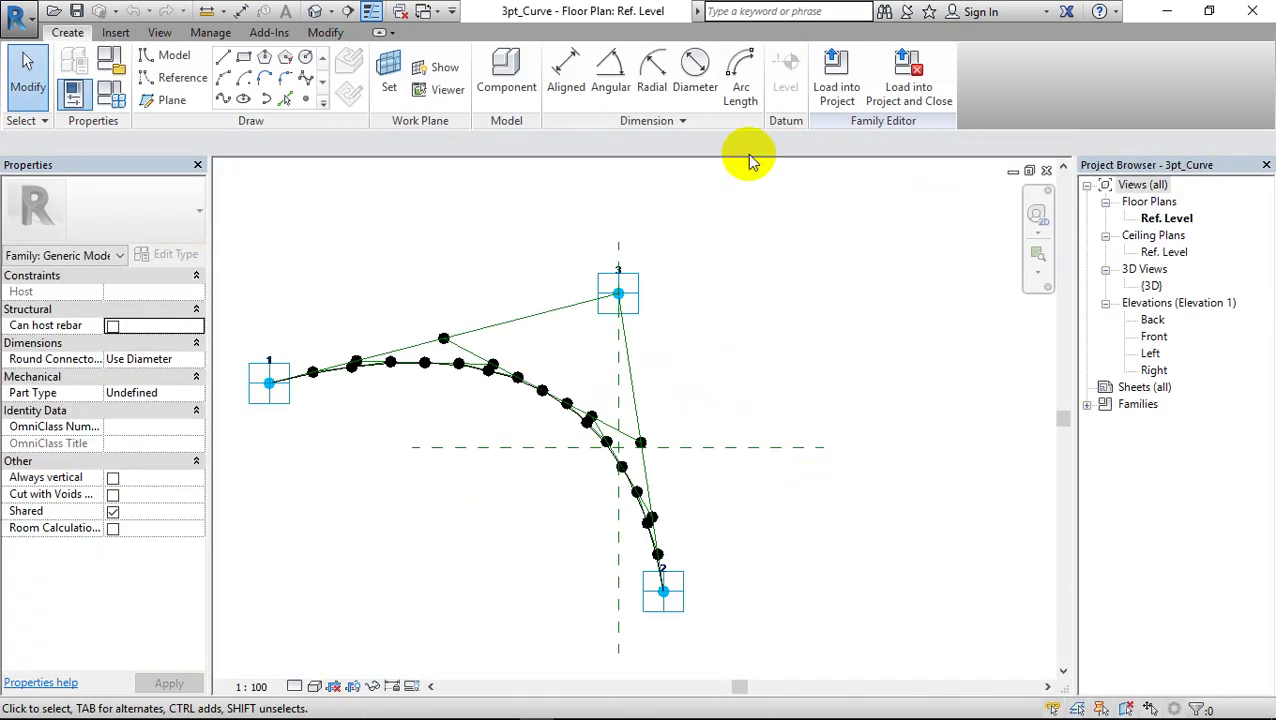
{"action": "left_click", "coordinate": [836, 85]}
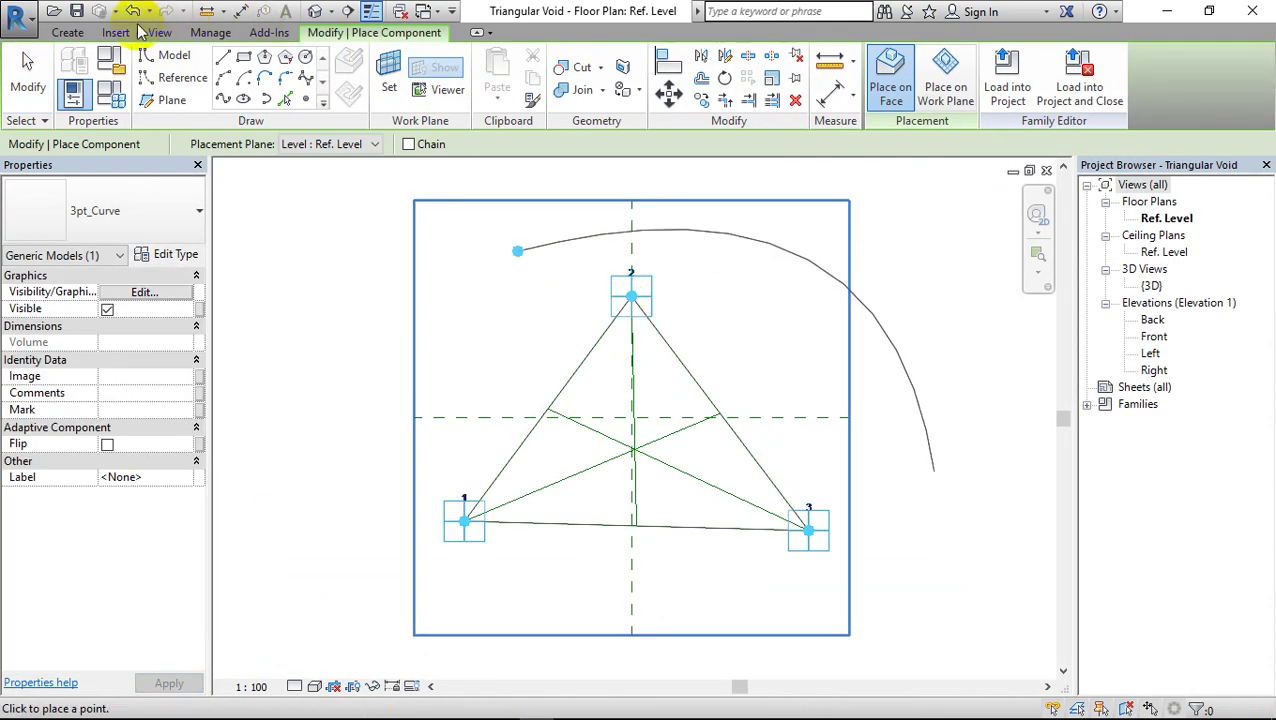
In the 3D view, chain 3pt_Curve arcs through the upper offset reference points
{"action": "left_click", "coordinate": [300, 12]}
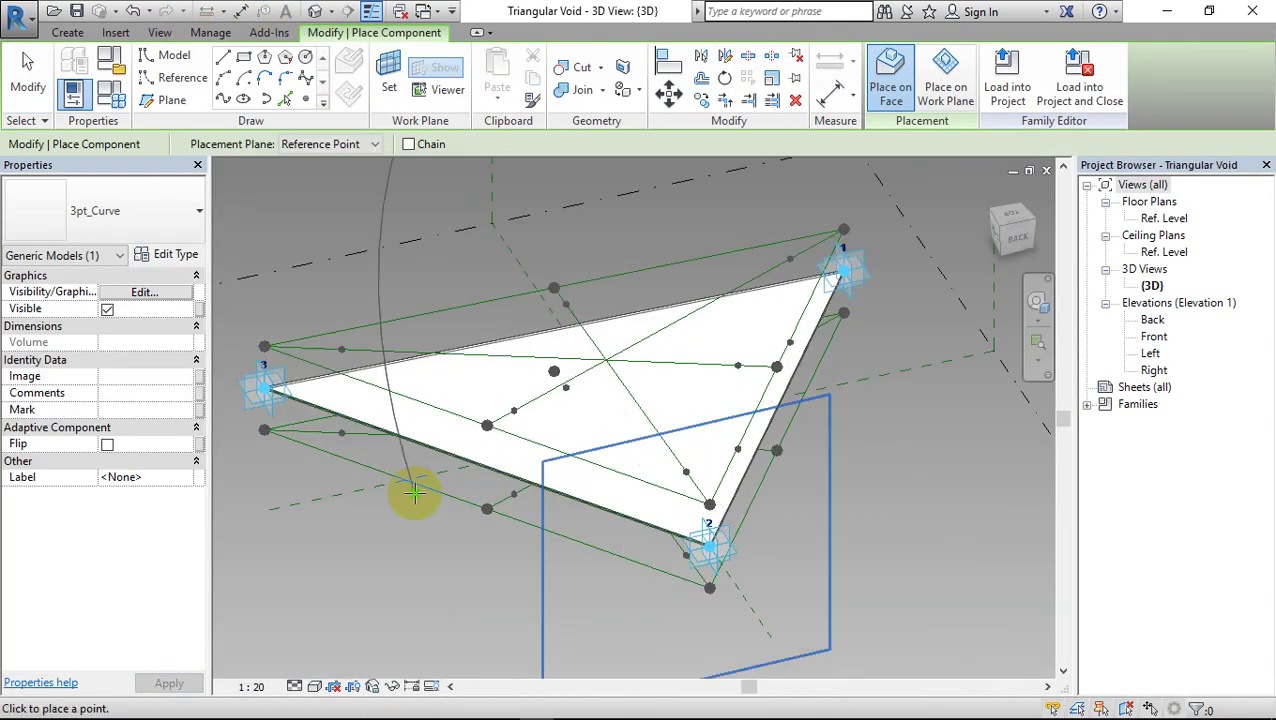
{"action": "middle_click_drag", "start_coordinate": [401, 557], "coordinate": [825, 585], "text": "shift"}
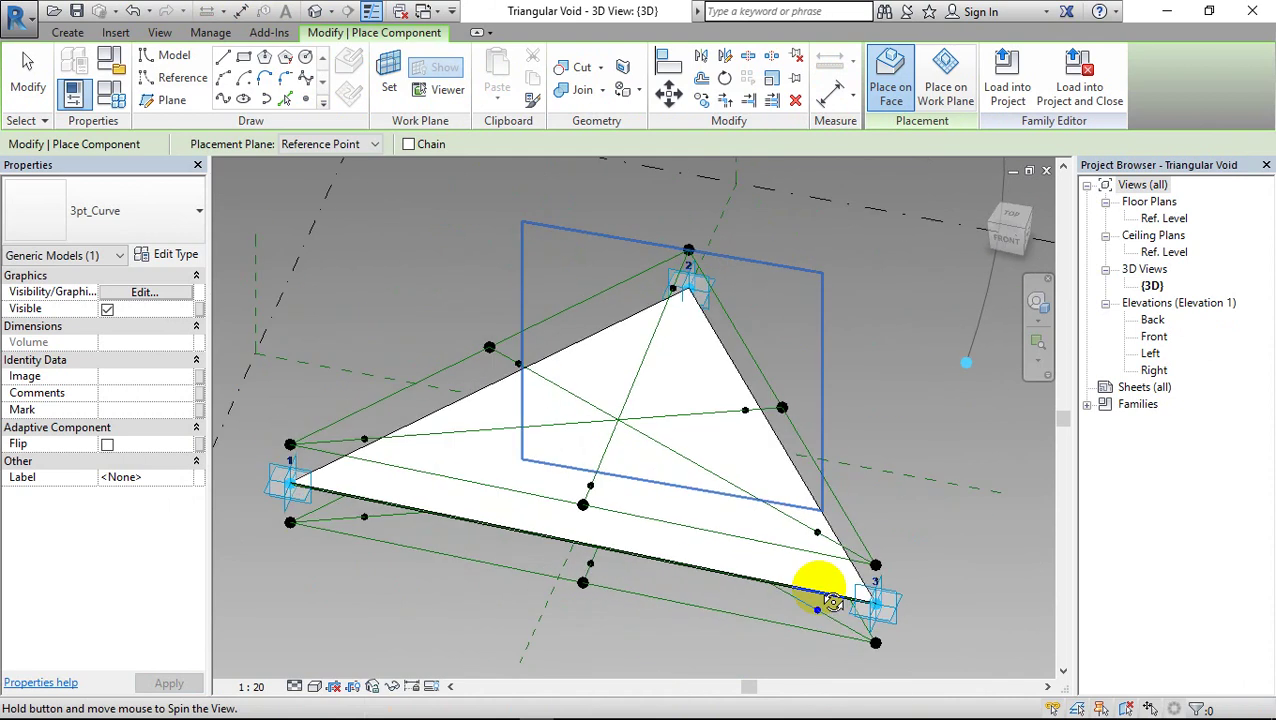
{"action": "left_click", "coordinate": [597, 487]}
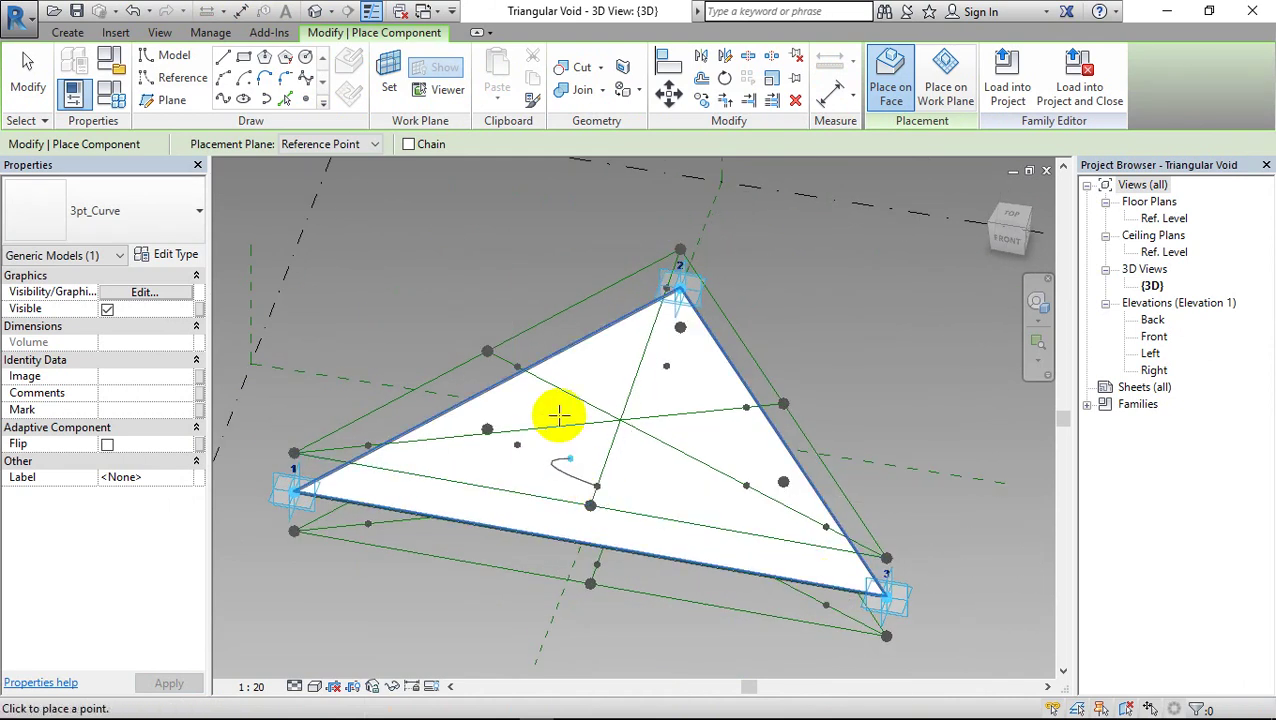
{"action": "left_click", "coordinate": [514, 367]}
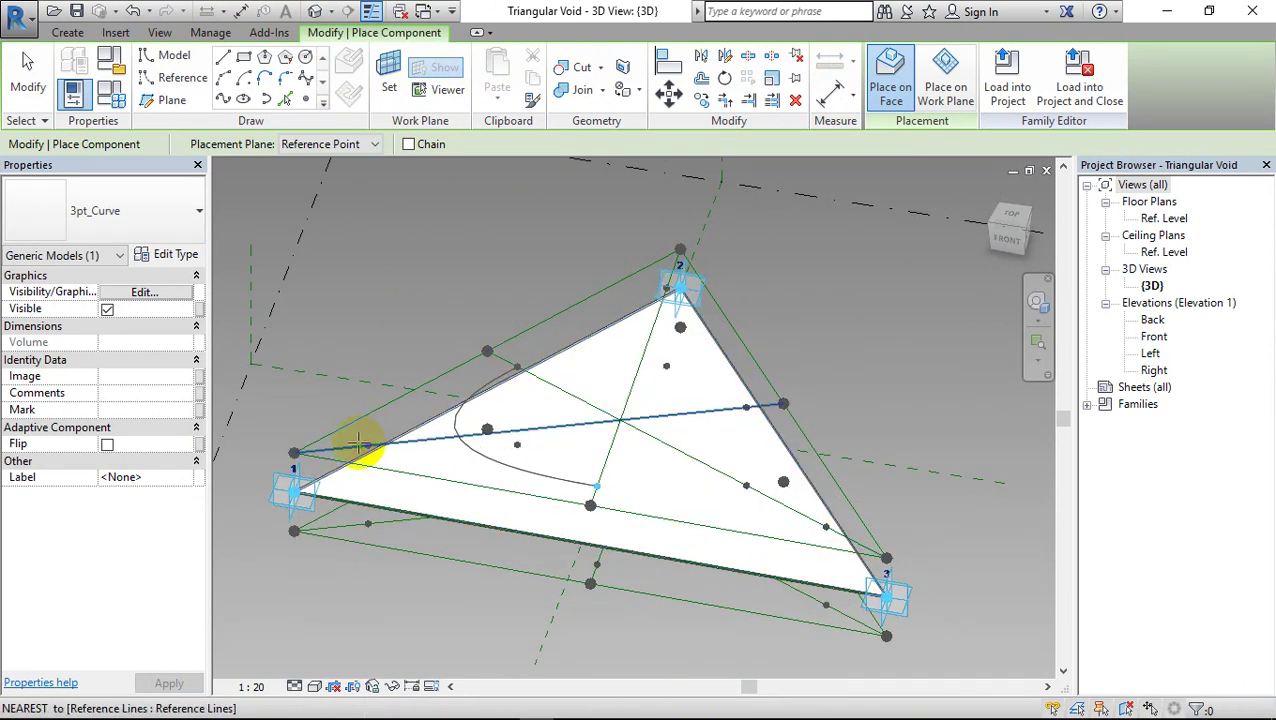
{"action": "left_click", "coordinate": [436, 470]}
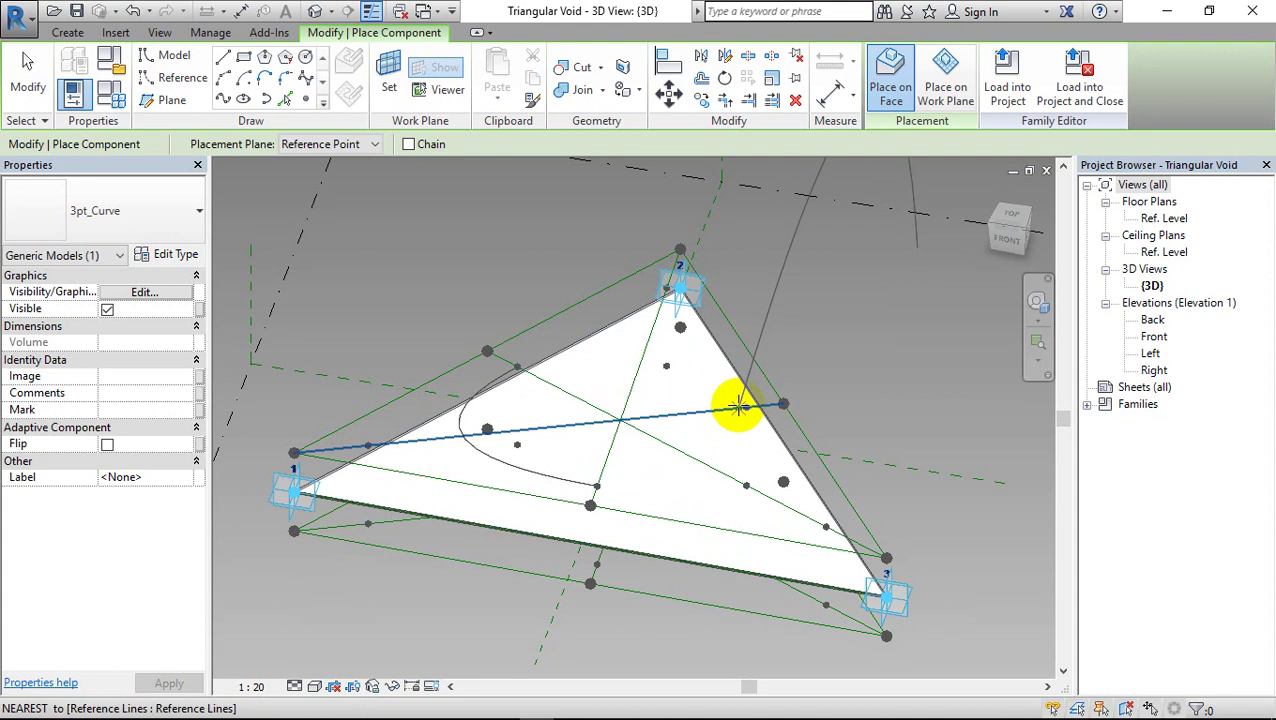
{"action": "left_click", "coordinate": [746, 407]}
{"action": "left_click", "coordinate": [517, 367]}
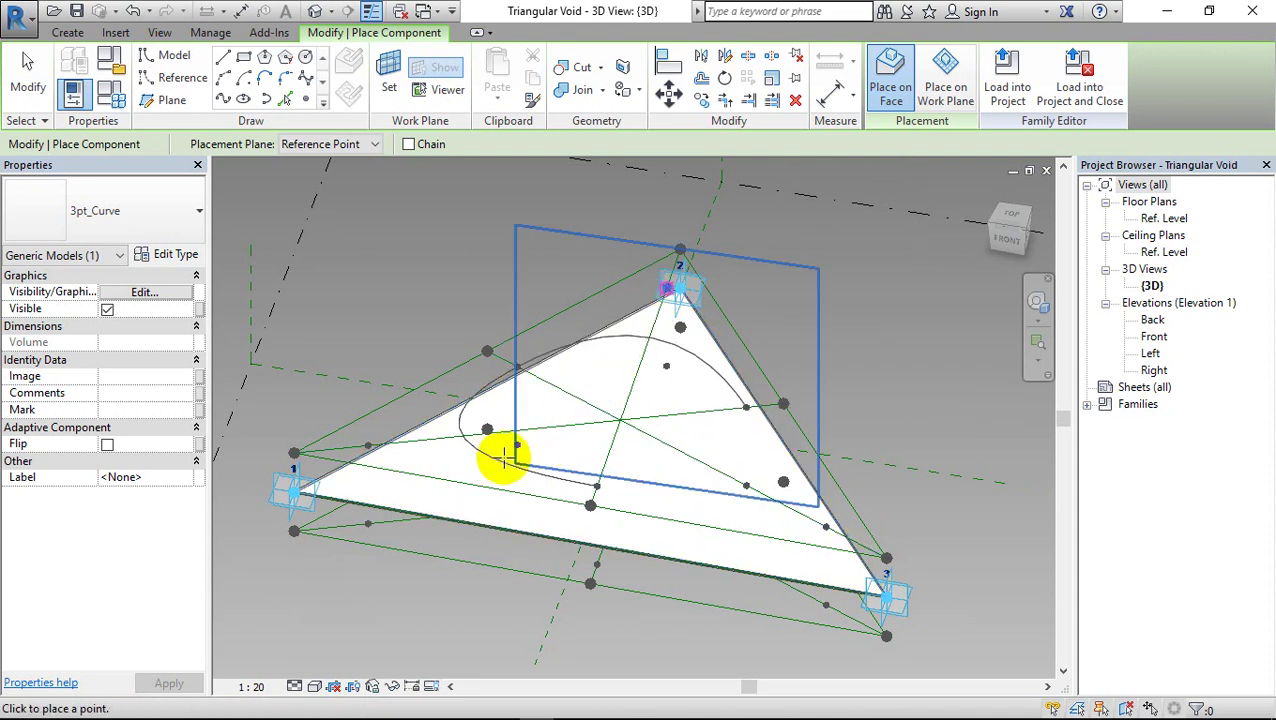
{"action": "middle_click_drag", "start_coordinate": [550, 495], "coordinate": [648, 497], "text": "shift"}
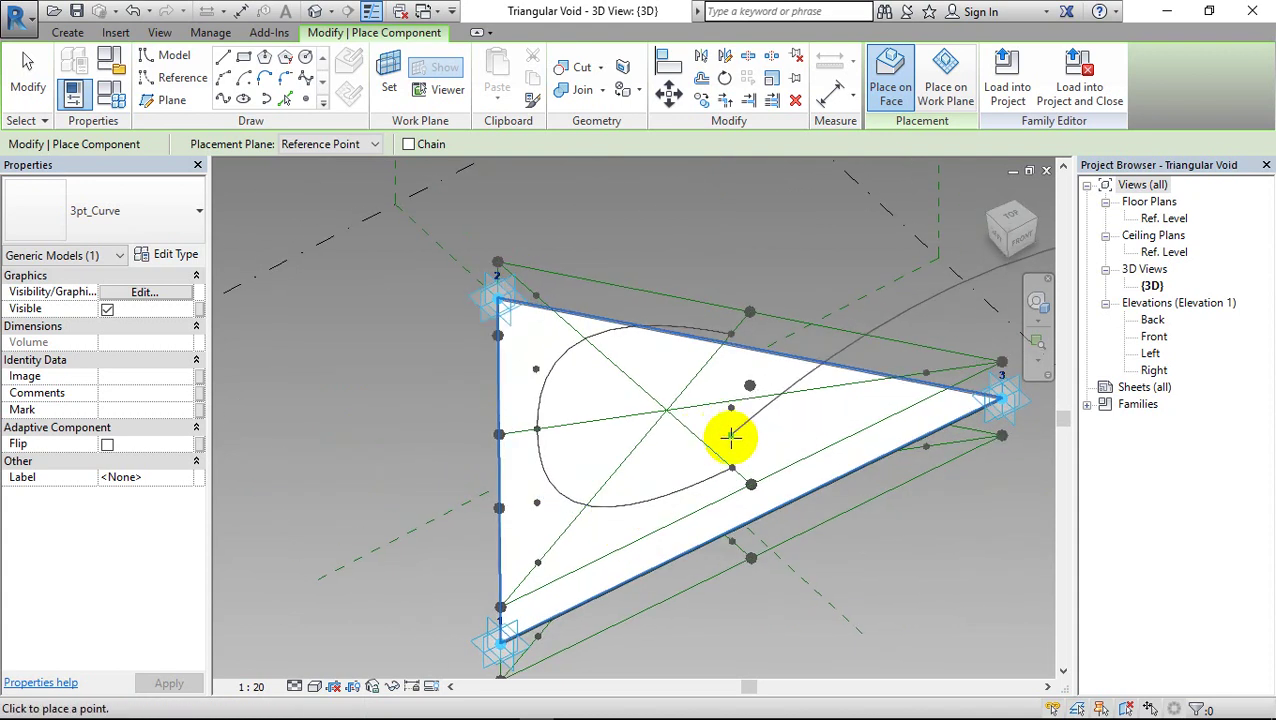
{"action": "left_click", "coordinate": [740, 466]}
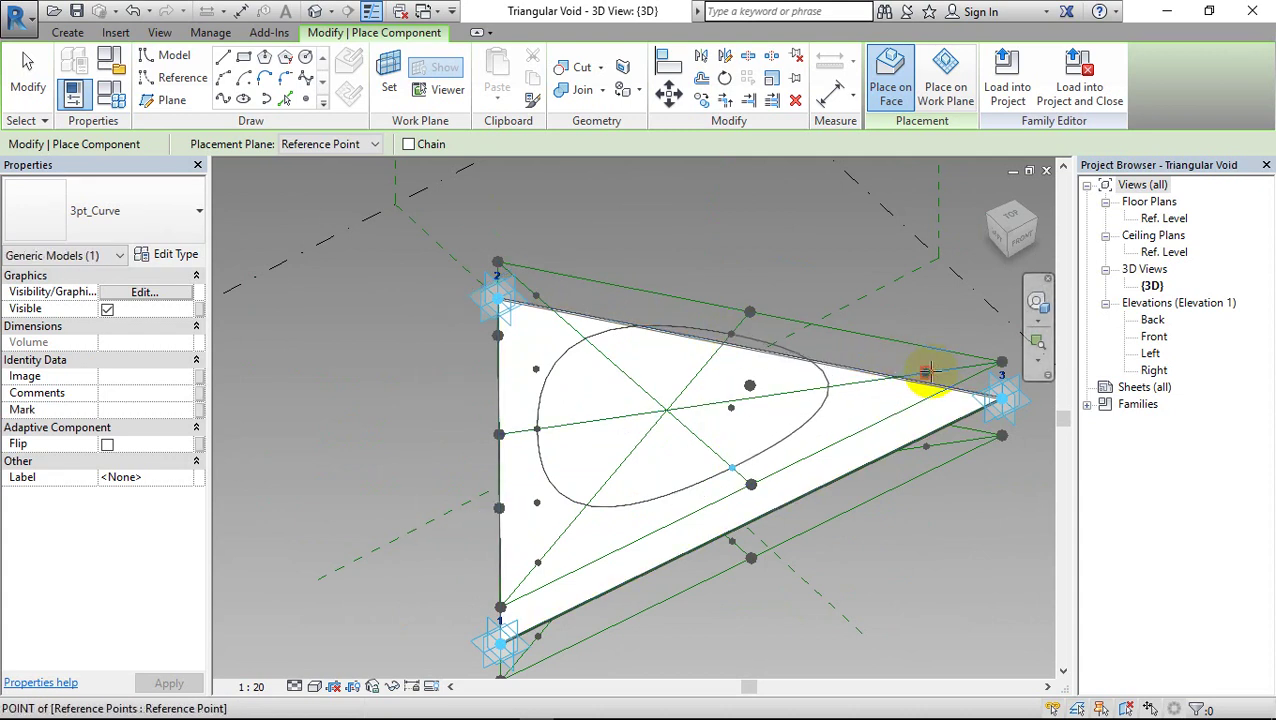
Place the lower loop of 3pt_Curve arcs beneath the triangle, then end placement
{"action": "mouse_move", "coordinate": [684, 590]}
{"action": "middle_mouse_down", "text": "shift"}
{"action": "mouse_move", "coordinate": [700, 566]}
{"action": "mouse_move", "coordinate": [751, 603]}
{"action": "middle_mouse_up", "text": "shift"}
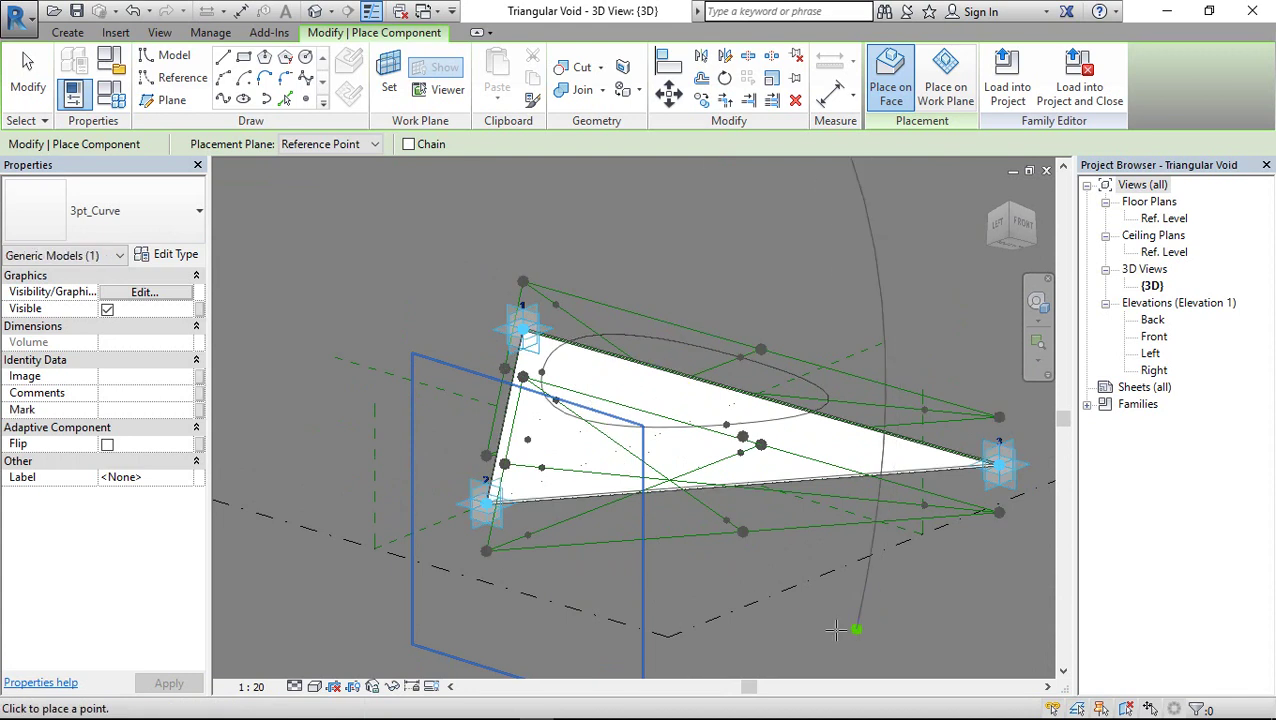
{"action": "mouse_move", "coordinate": [850, 648]}
{"action": "middle_mouse_down", "text": "shift"}
{"action": "mouse_move", "coordinate": [833, 655]}
{"action": "mouse_move", "coordinate": [832, 621]}
{"action": "mouse_move", "coordinate": [812, 645]}
{"action": "middle_mouse_up", "text": "shift"}
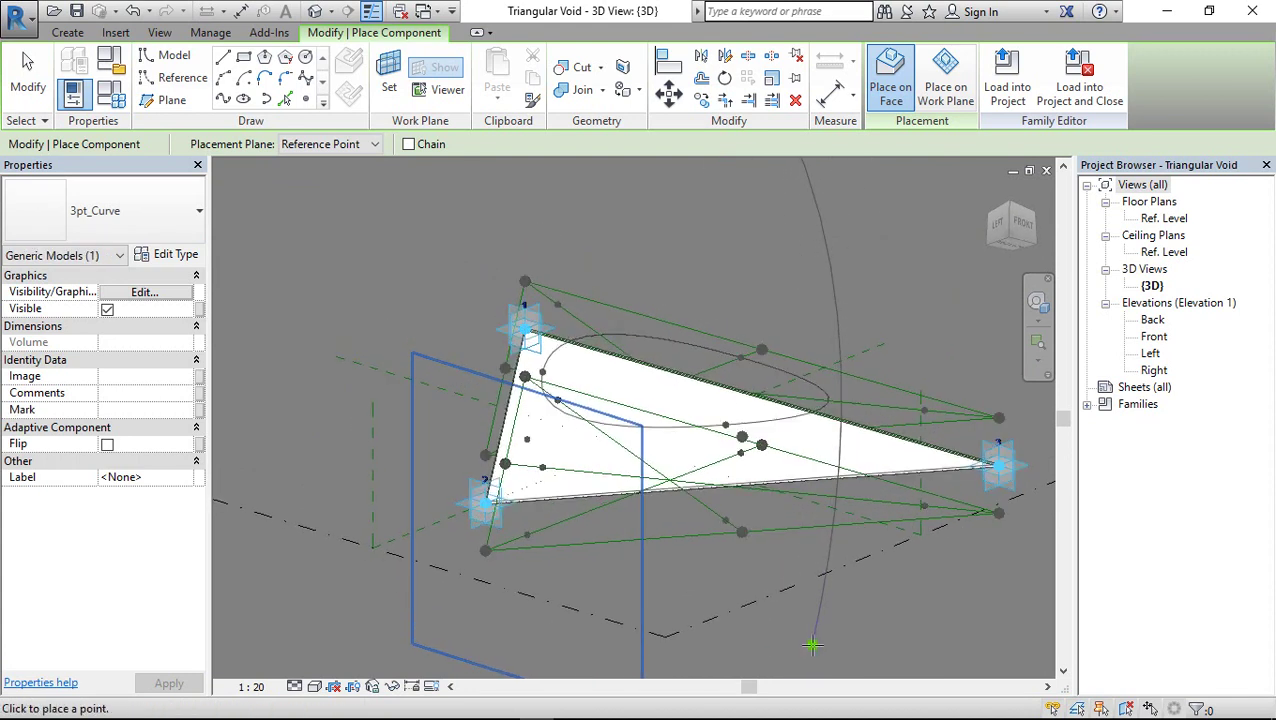
{"action": "left_click", "coordinate": [726, 521]}
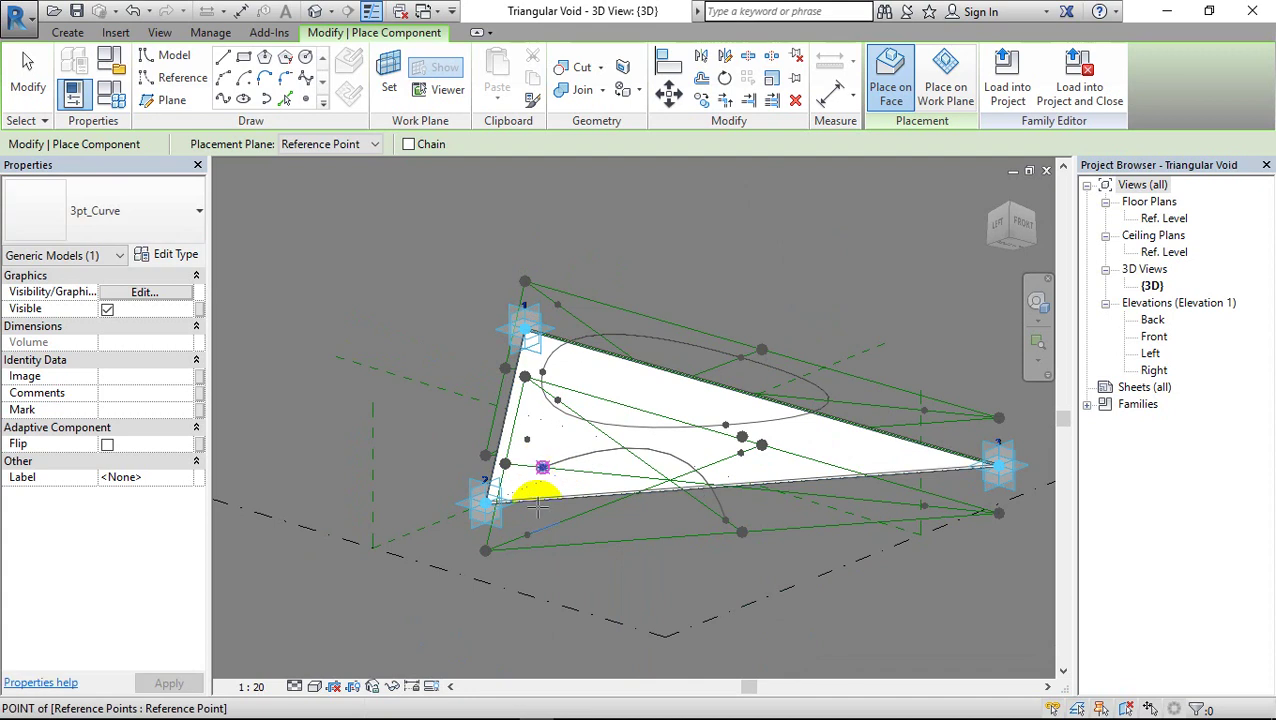
{"action": "left_click", "coordinate": [769, 478]}
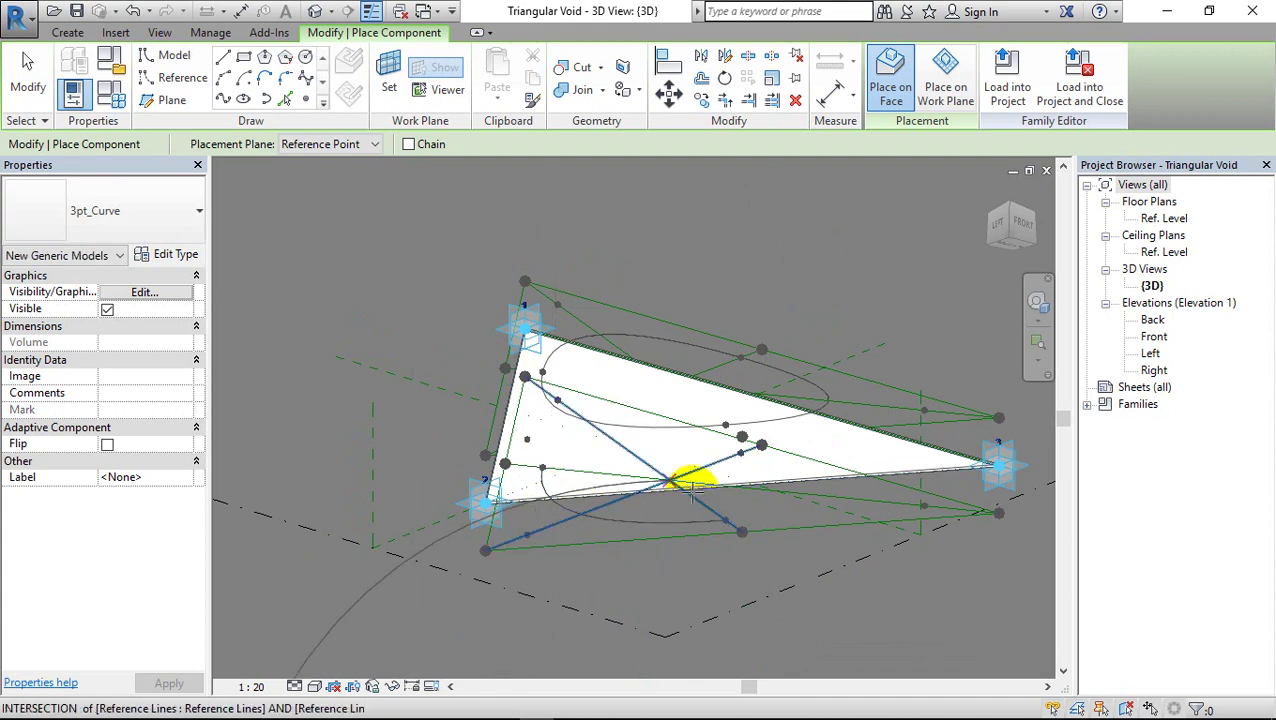
{"action": "left_click", "coordinate": [542, 469]}
{"action": "left_click", "coordinate": [598, 493]}
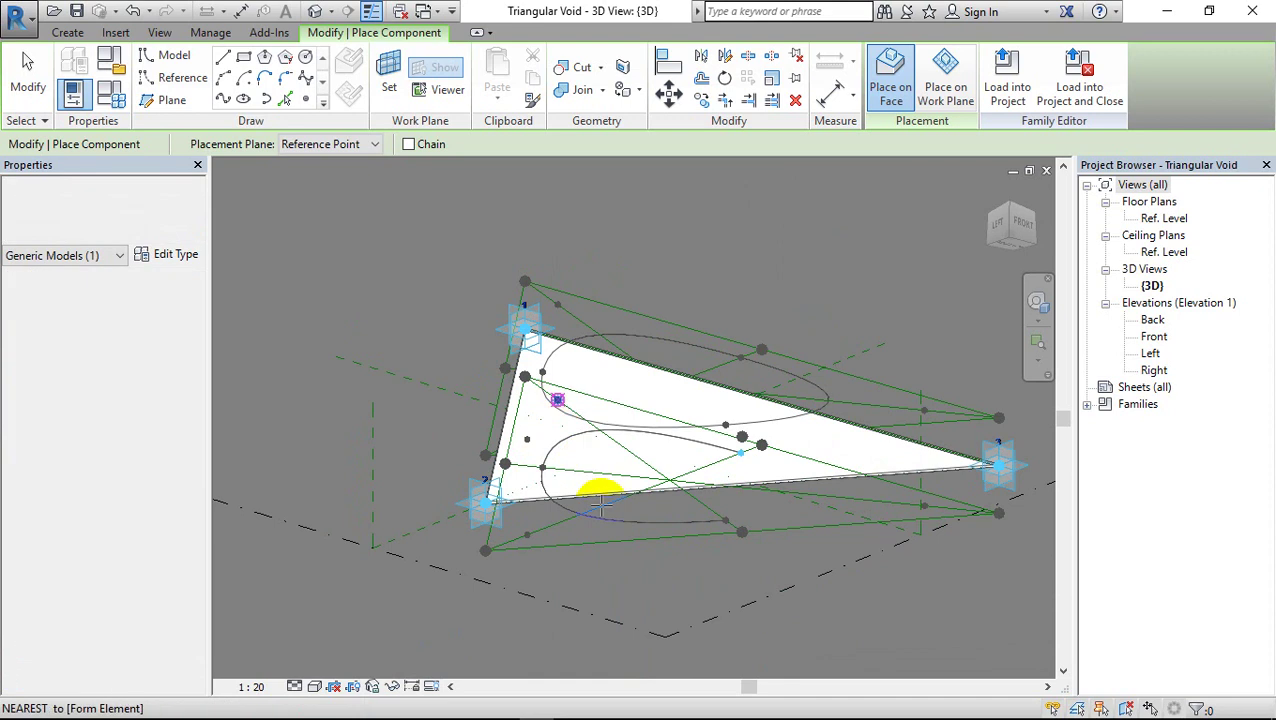
{"action": "left_click", "coordinate": [741, 452]}
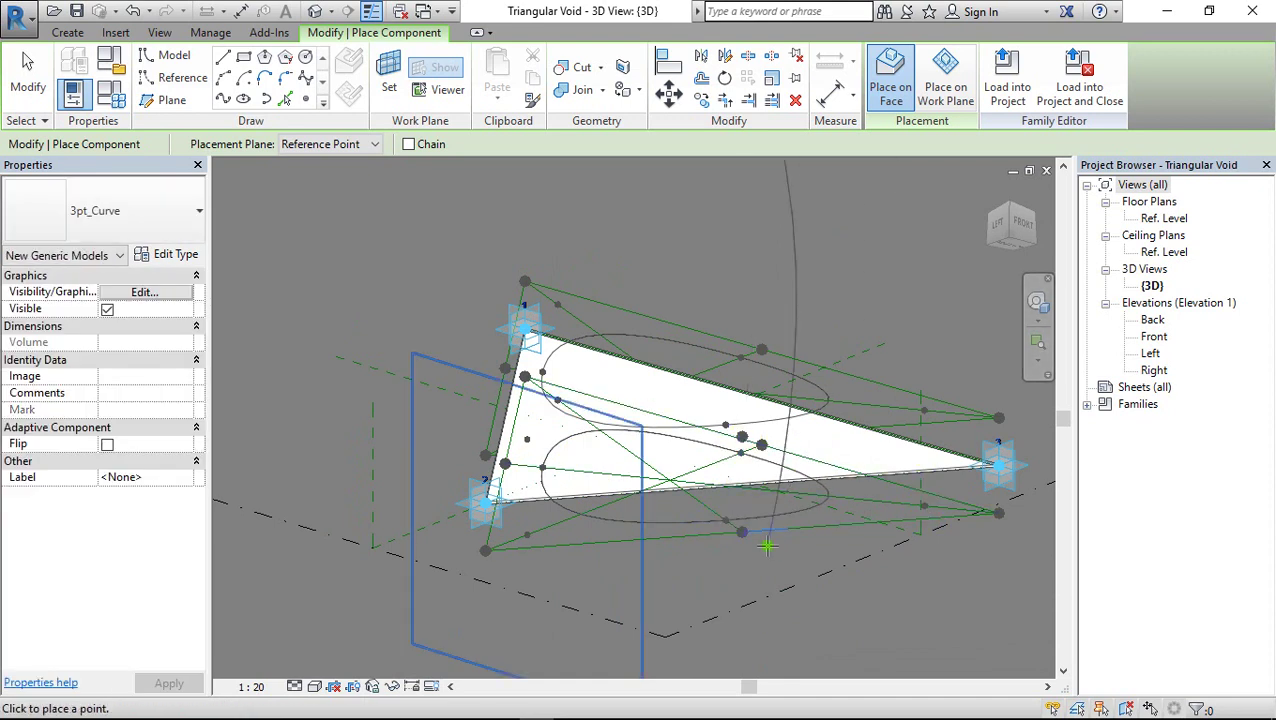
{"action": "key", "text": "Escape"}
{"action": "mouse_move", "coordinate": [654, 291]}
{"action": "middle_mouse_down", "text": "shift"}
{"action": "mouse_move", "coordinate": [517, 557]}
{"action": "mouse_move", "coordinate": [456, 507]}
{"action": "mouse_move", "coordinate": [555, 470]}
{"action": "middle_mouse_up", "text": "shift"}
{"action": "key", "text": "Escape"}
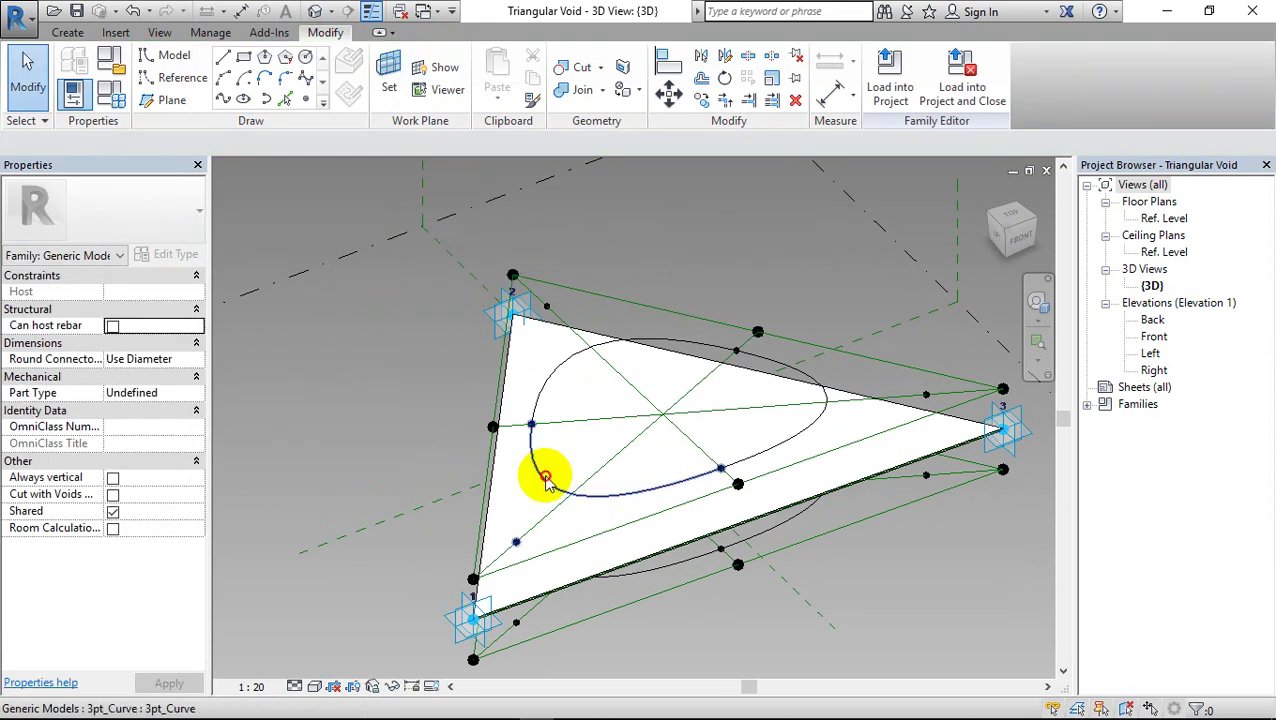
Select all six 3pt_Curve components of the upper and lower loops
{"action": "left_click", "coordinate": [546, 480]}
{"action": "key", "text": "Escape"}
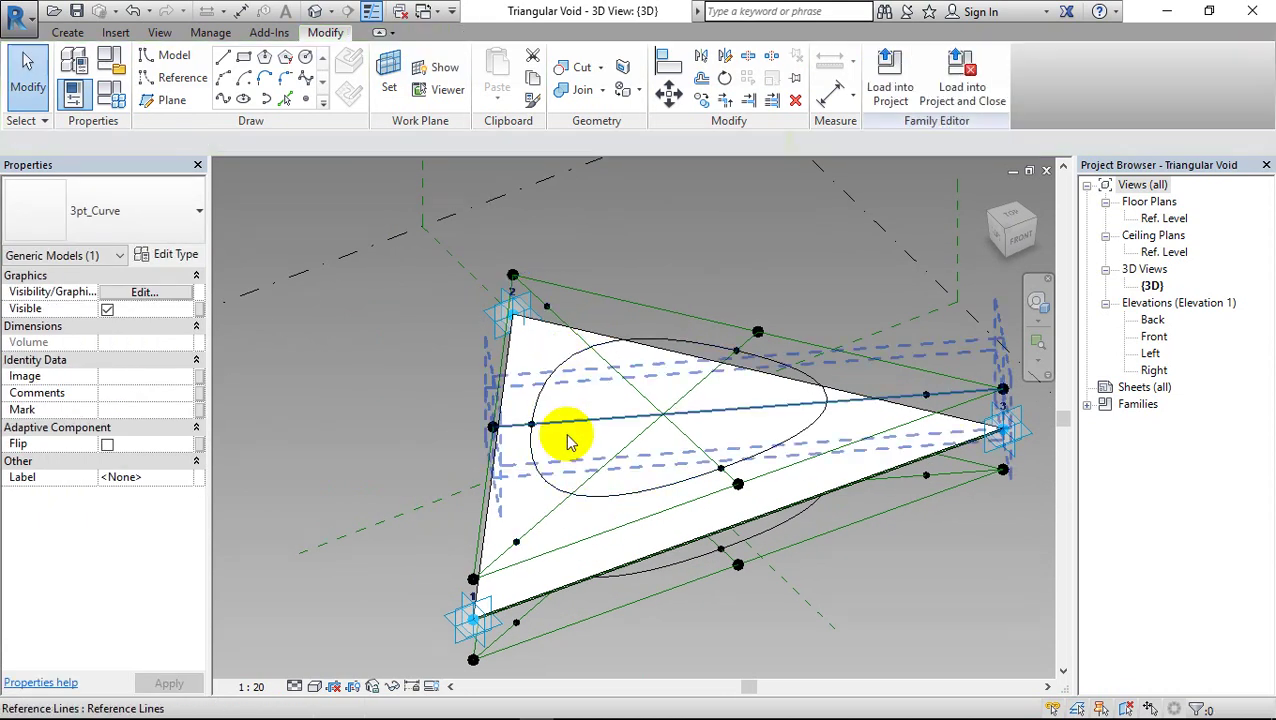
{"action": "left_click", "coordinate": [540, 478]}
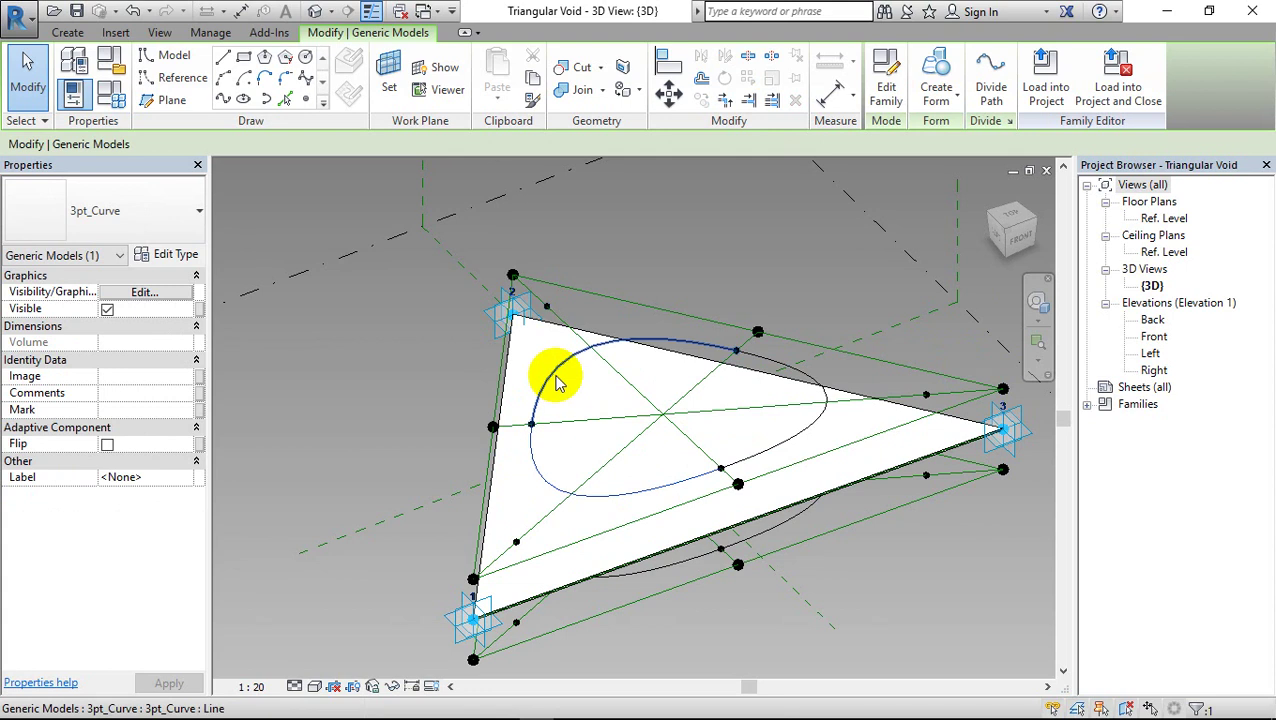
{"action": "left_click", "coordinate": [556, 378], "text": "ctrl"}
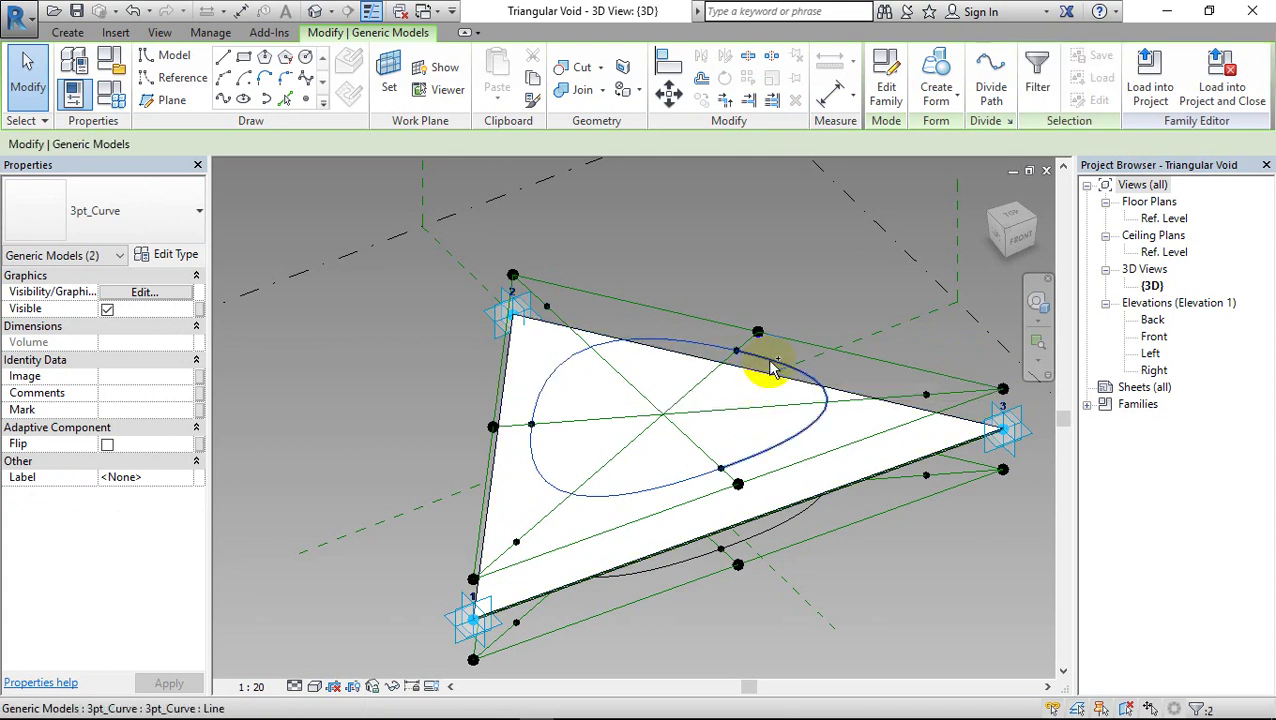
{"action": "left_click", "coordinate": [790, 527], "text": "ctrl"}
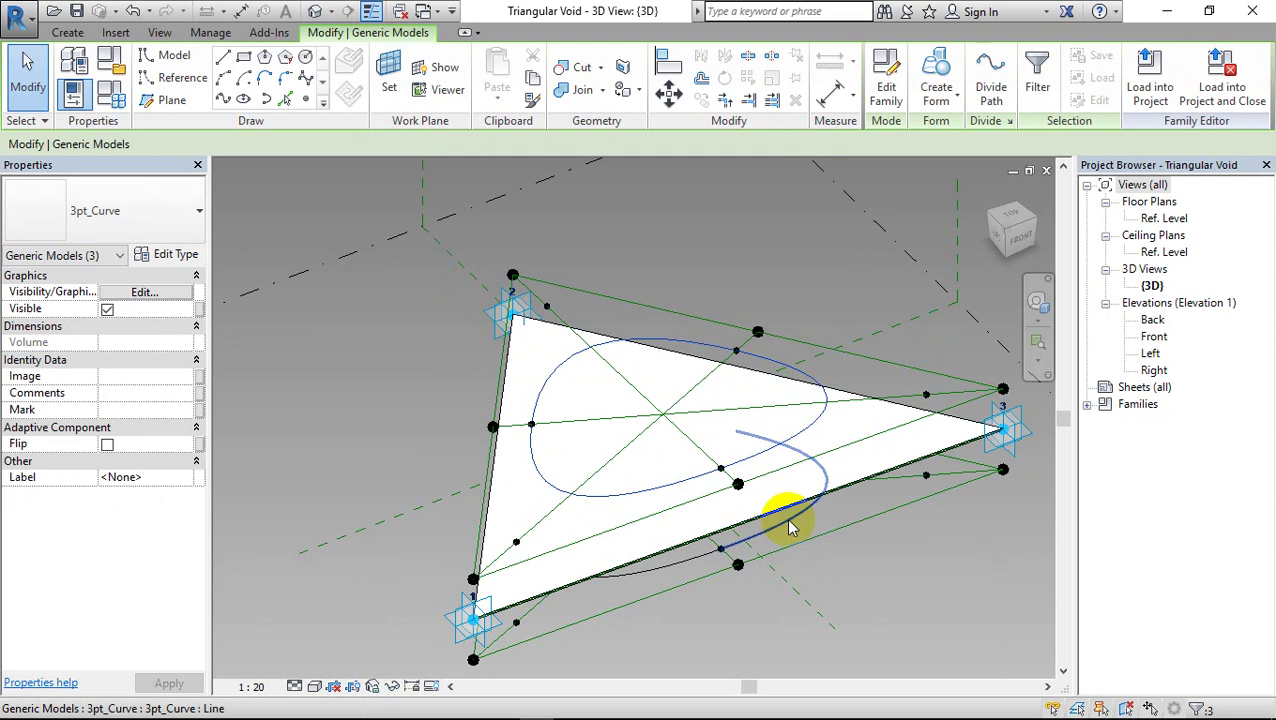
{"action": "left_click", "coordinate": [680, 570], "text": "ctrl"}
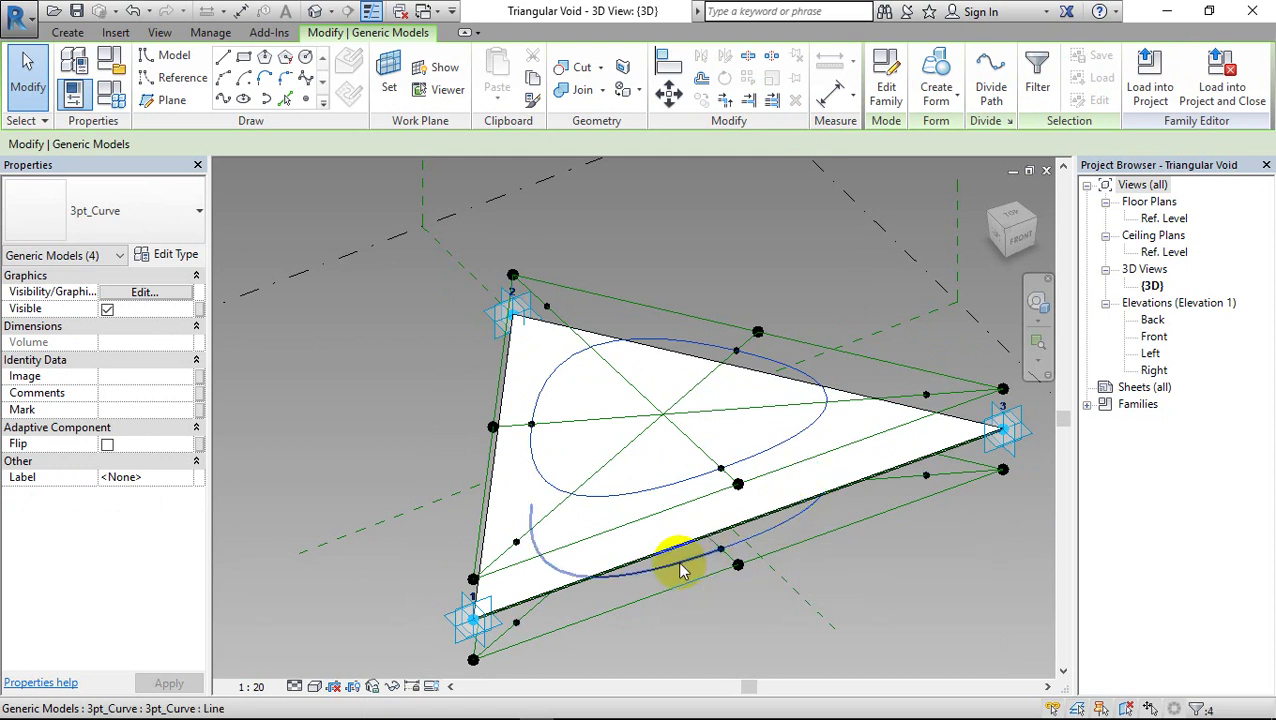
{"action": "left_click", "coordinate": [584, 612], "text": "ctrl"}
{"action": "mouse_move", "coordinate": [584, 612]}
{"action": "middle_mouse_down", "text": "shift"}
{"action": "mouse_move", "coordinate": [903, 503]}
{"action": "mouse_move", "coordinate": [639, 519]}
{"action": "middle_mouse_up", "text": "shift"}
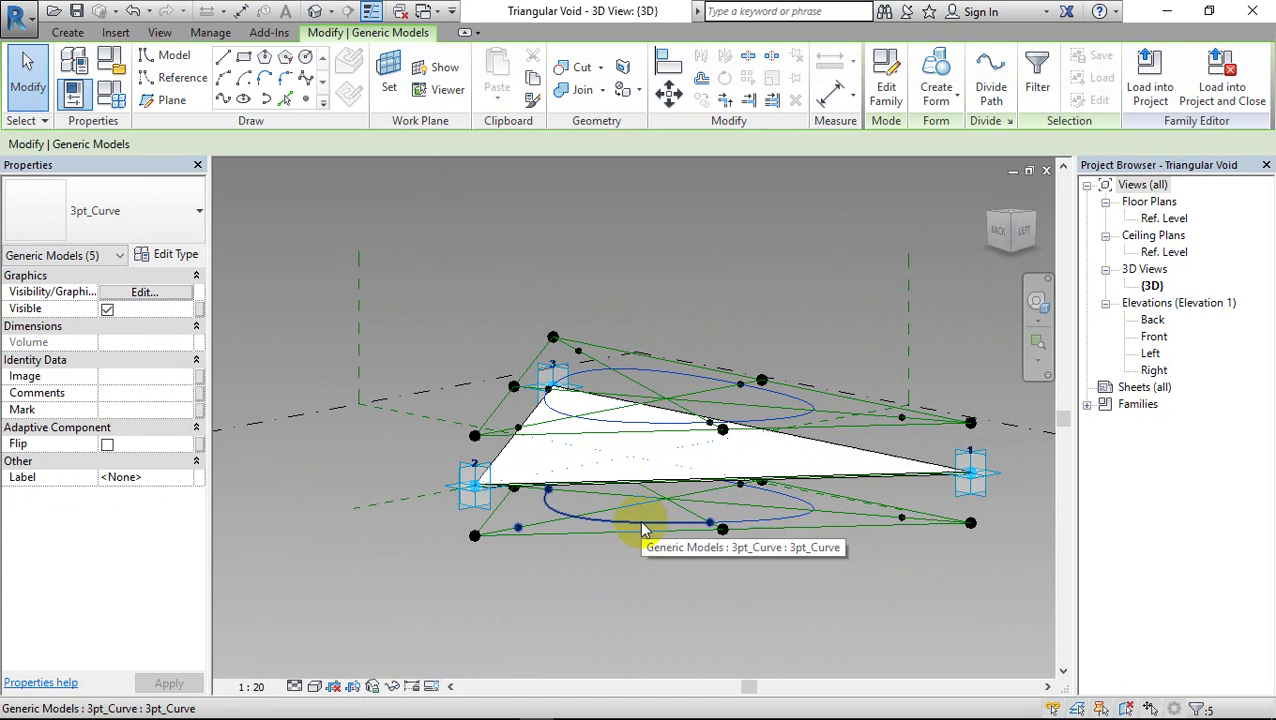
{"action": "left_click", "coordinate": [646, 526], "text": "ctrl"}
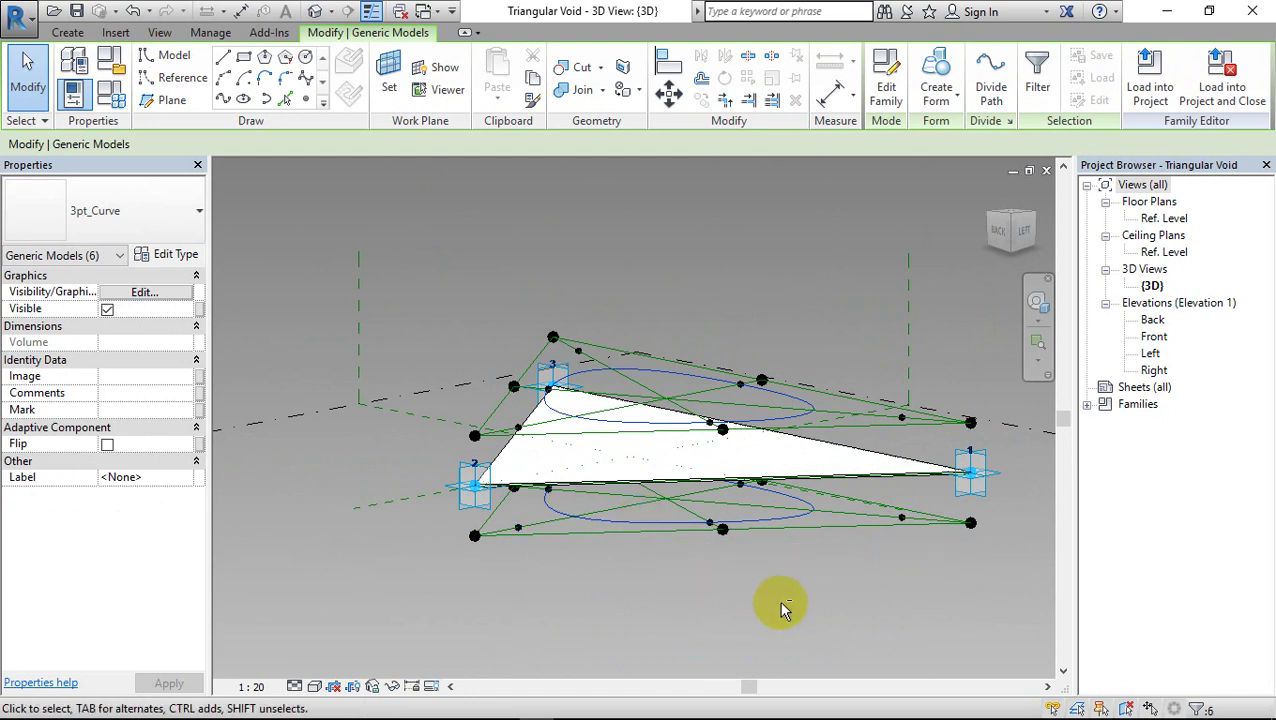
{"action": "mouse_move", "coordinate": [781, 604]}
{"action": "middle_mouse_down", "text": "shift"}
{"action": "mouse_move", "coordinate": [538, 655]}
{"action": "mouse_move", "coordinate": [783, 413]}
{"action": "mouse_move", "coordinate": [832, 404]}
{"action": "middle_mouse_up", "text": "shift"}
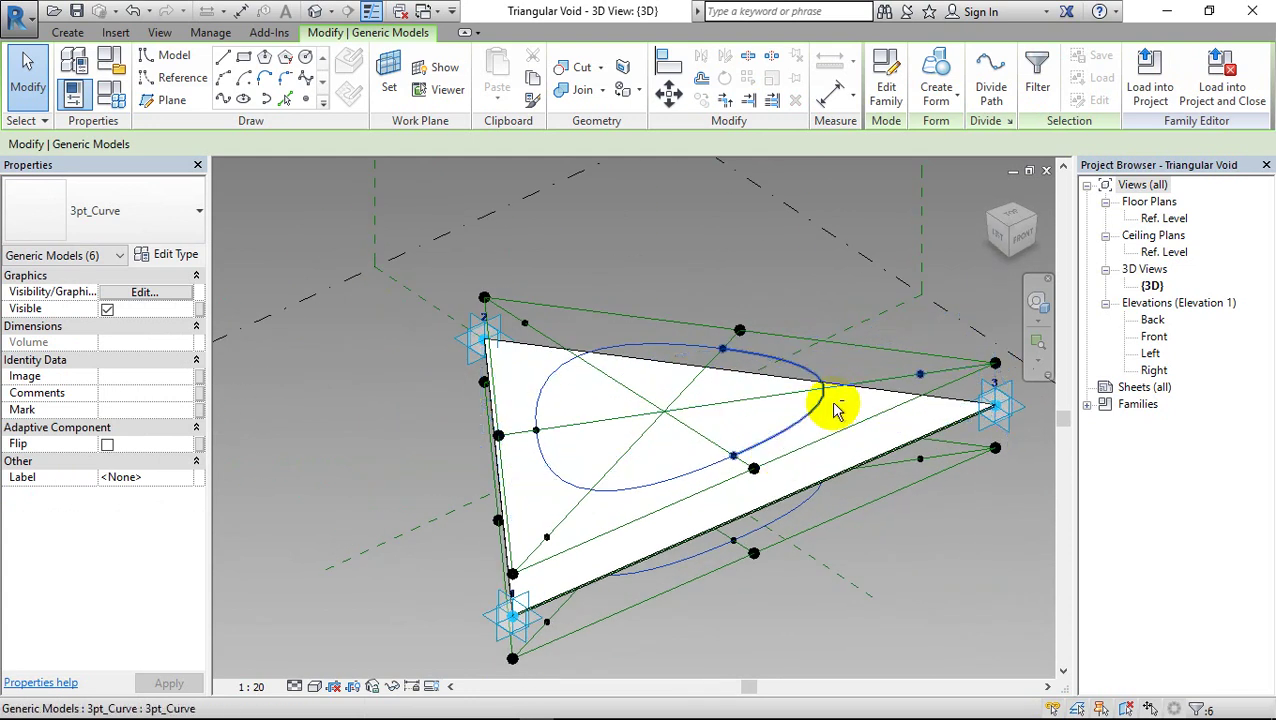
Create a void form from the selected curve loops
{"action": "left_click", "coordinate": [955, 105]}
{"action": "left_click", "coordinate": [966, 162]}
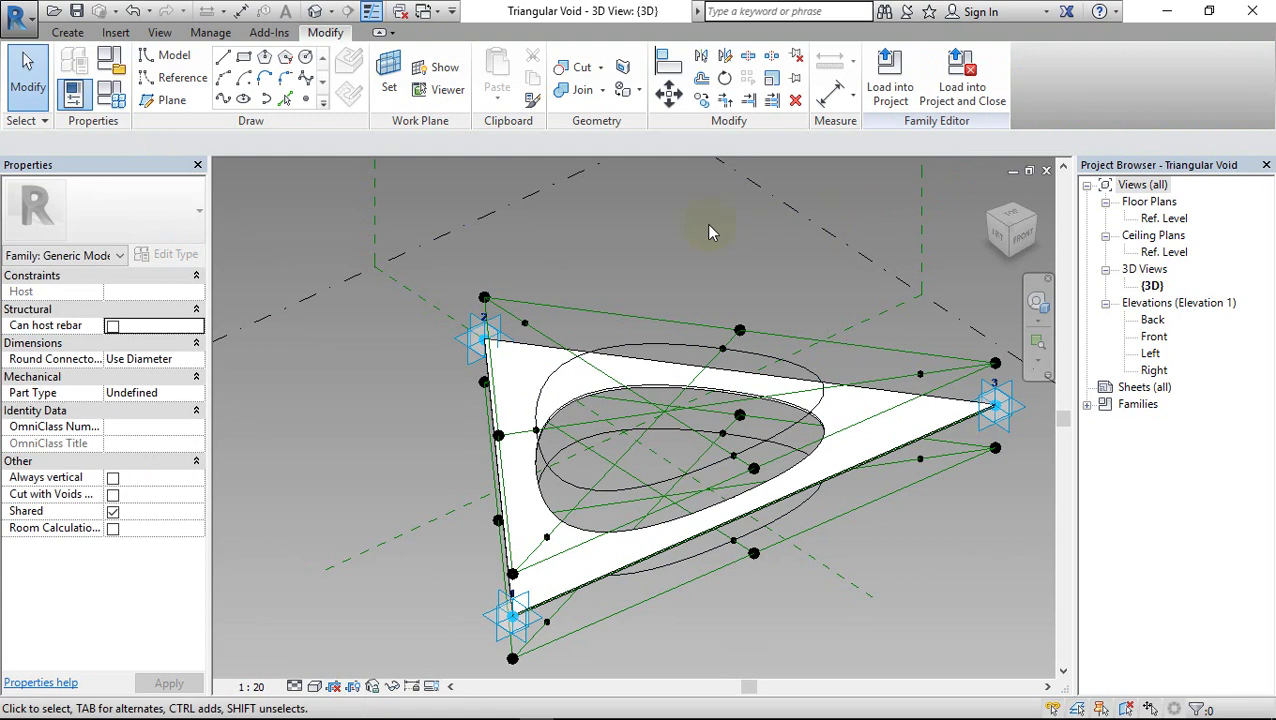
{"action": "mouse_move", "coordinate": [832, 427]}
{"action": "middle_mouse_down", "text": "shift"}
{"action": "mouse_move", "coordinate": [578, 527]}
{"action": "mouse_move", "coordinate": [527, 470]}
{"action": "middle_mouse_up", "text": "shift"}
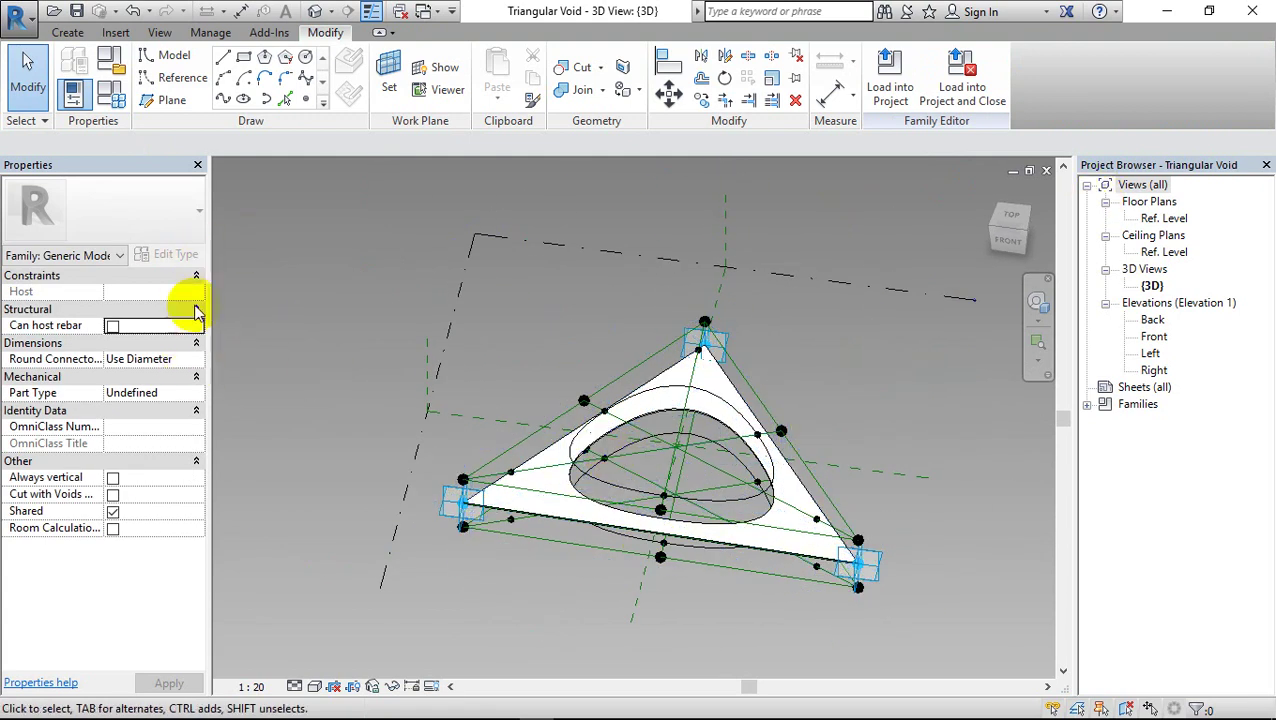
In the Ref. Level plan, place a reference point below right of the triangle and make it adaptive
{"action": "double_click", "coordinate": [1165, 220]}
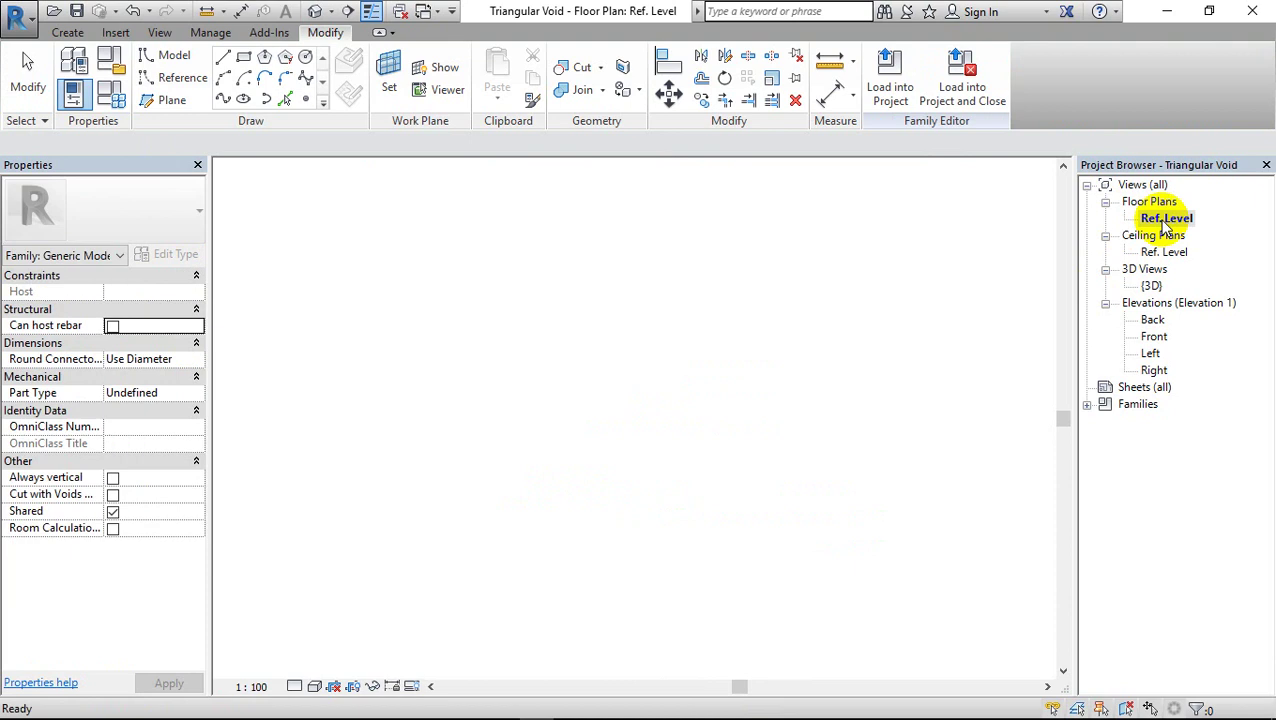
{"action": "scroll", "coordinate": [452, 330], "scroll_direction": "down", "scroll_amount": 2}
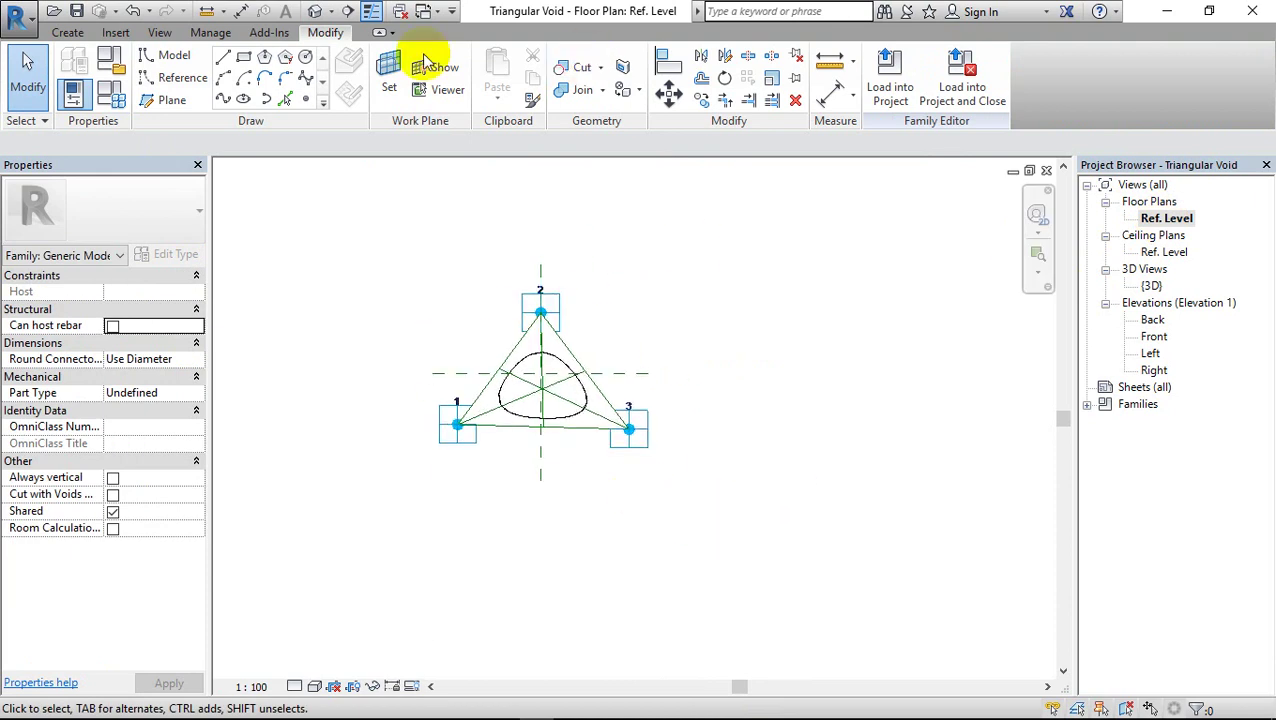
{"action": "left_click", "coordinate": [305, 98]}
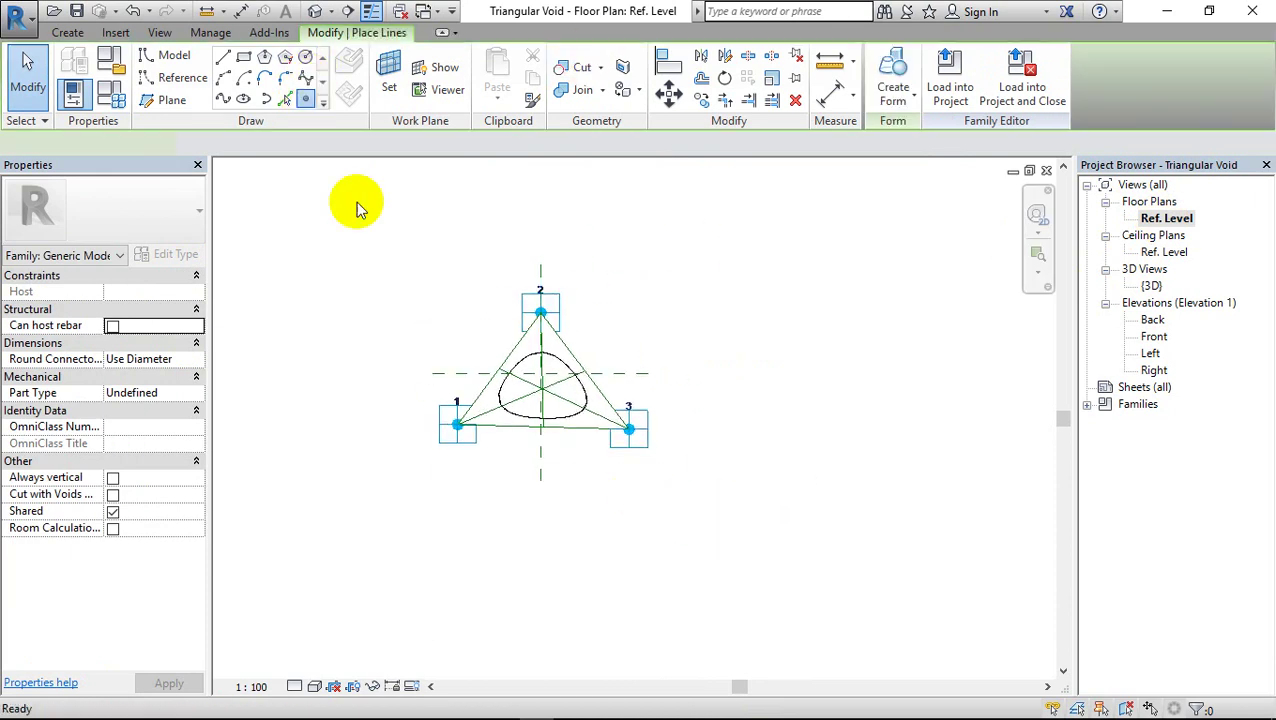
{"action": "left_click", "coordinate": [768, 612]}
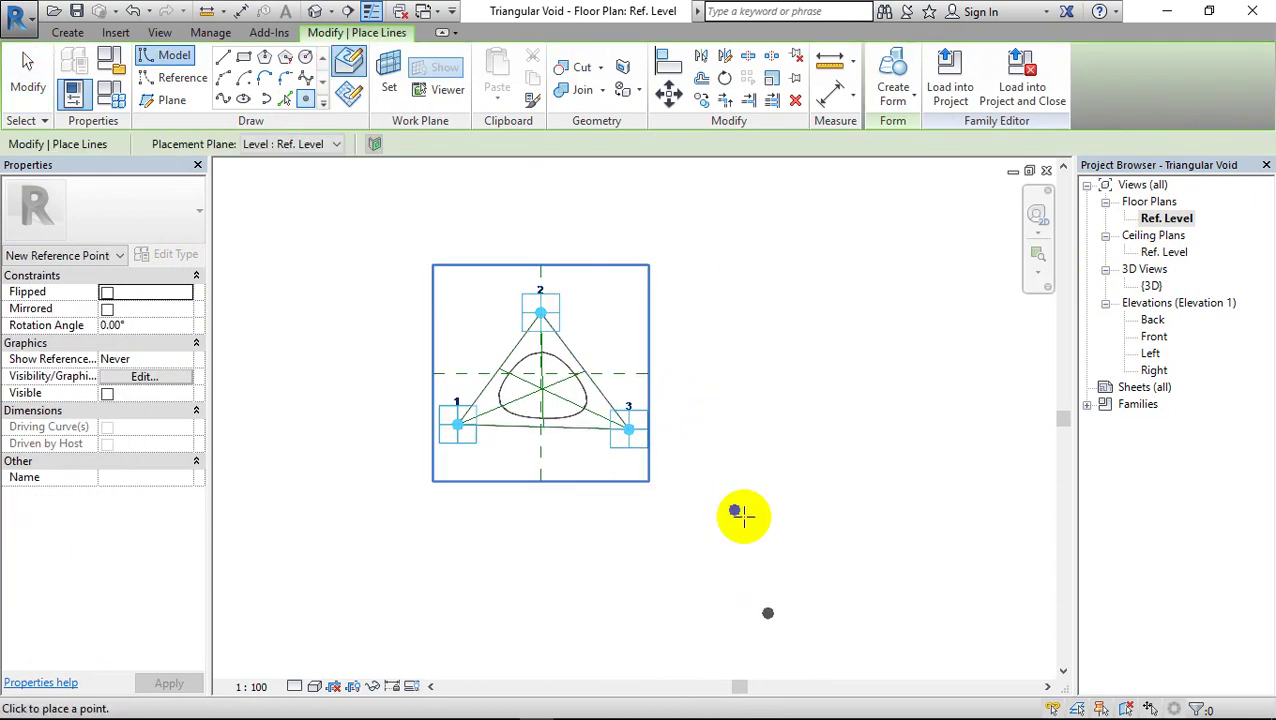
{"action": "key", "text": "Escape"}
{"action": "key", "text": "Escape"}
{"action": "left_click", "coordinate": [768, 613]}
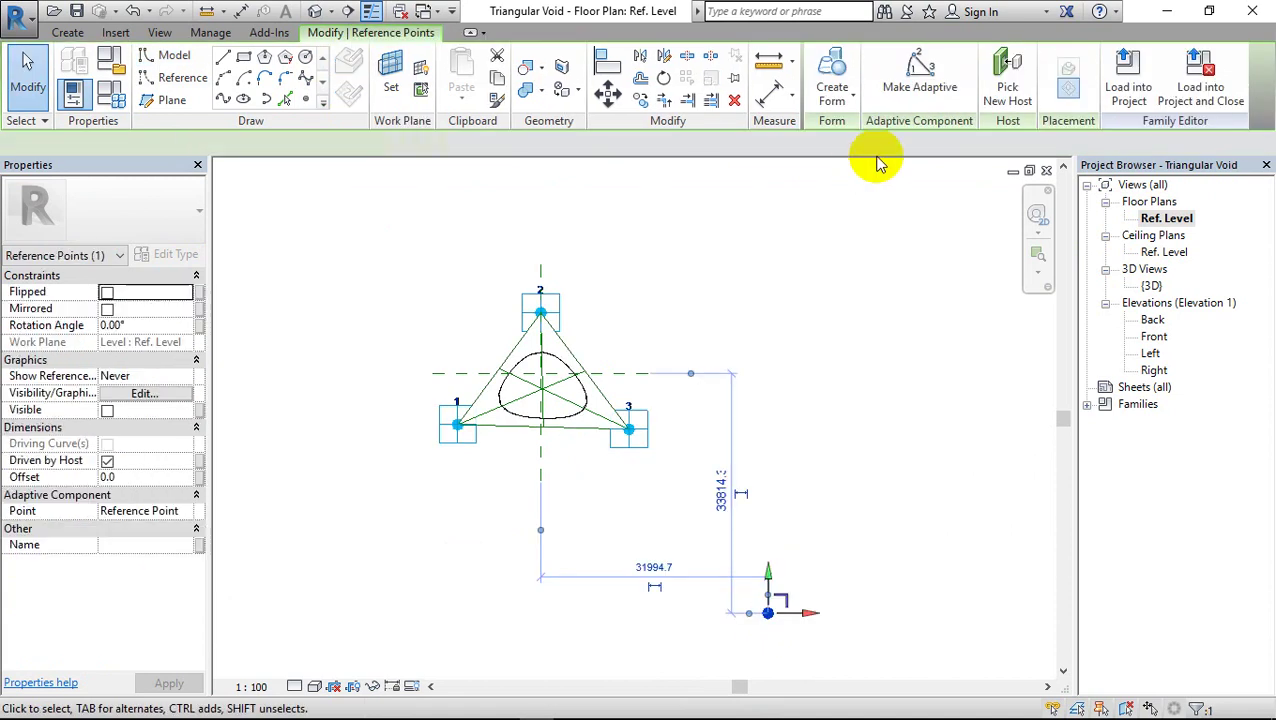
{"action": "left_click", "coordinate": [854, 427]}
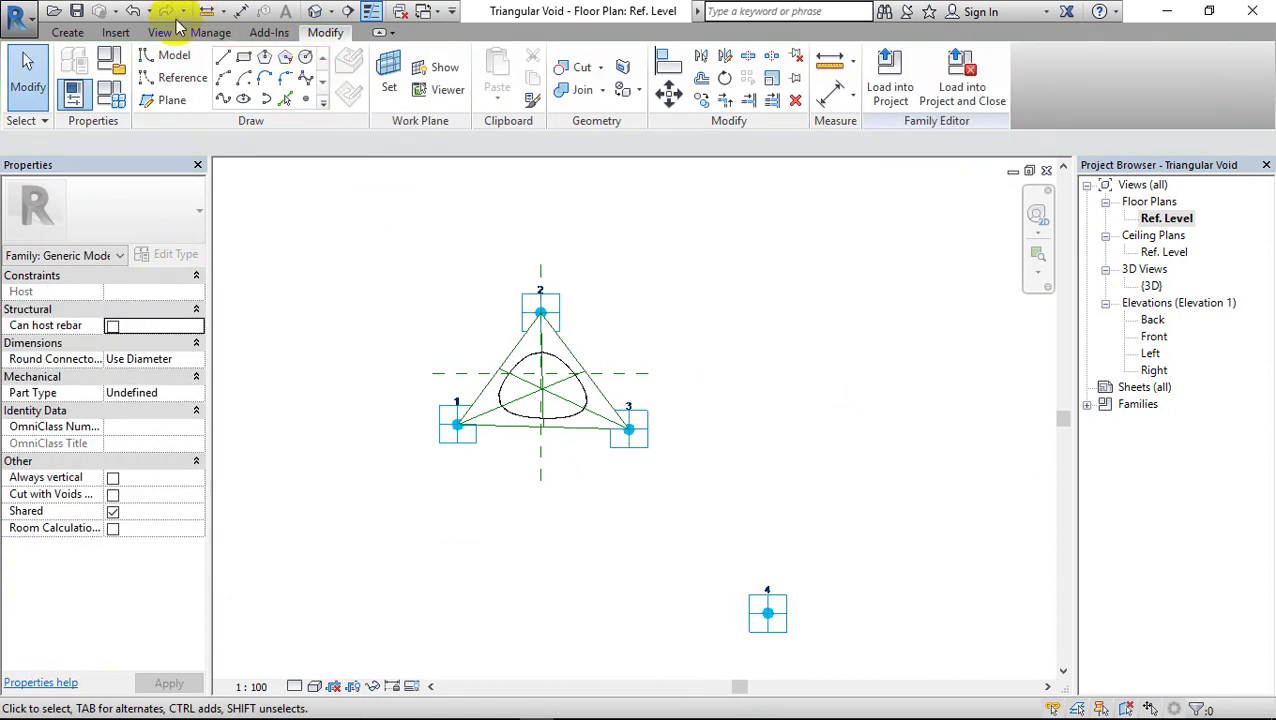
In 3D, draw a reference line from the triangle's right corner to the new attractor point
{"action": "left_click", "coordinate": [315, 11]}
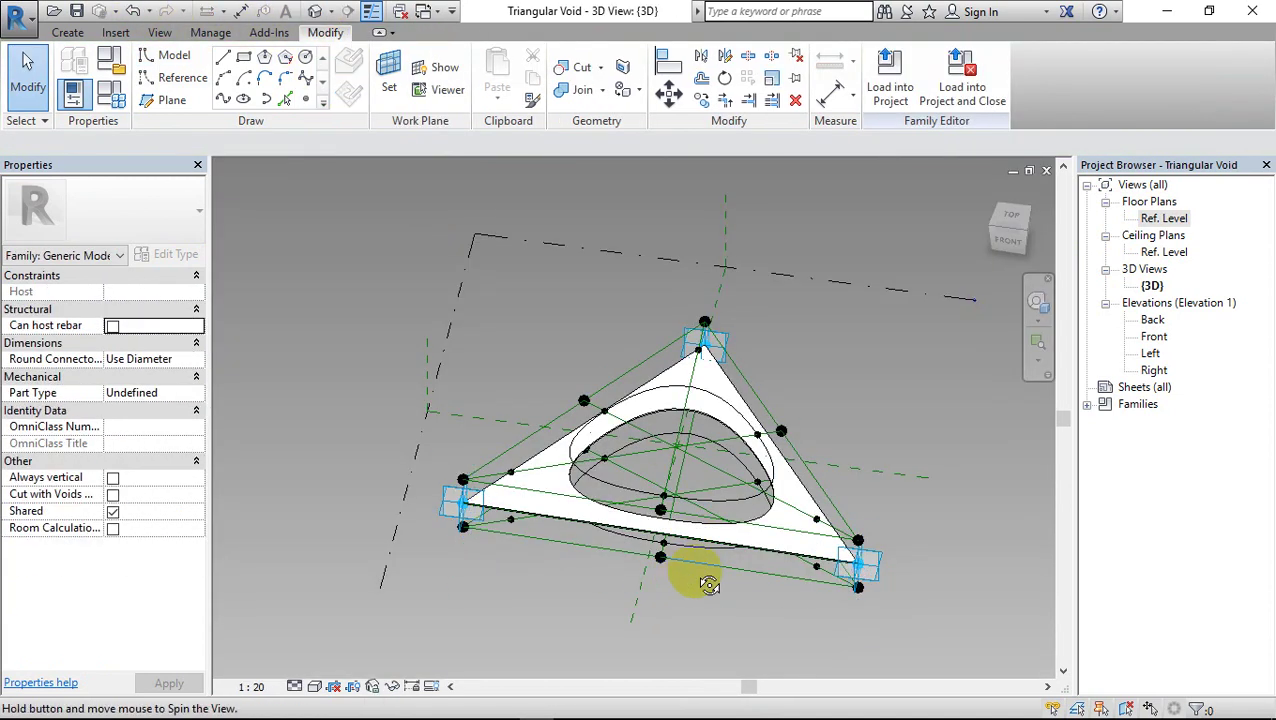
{"action": "mouse_move", "coordinate": [704, 584]}
{"action": "middle_mouse_down", "text": "shift"}
{"action": "mouse_move", "coordinate": [764, 545]}
{"action": "mouse_move", "coordinate": [608, 486]}
{"action": "mouse_move", "coordinate": [540, 372]}
{"action": "middle_mouse_up", "text": "shift"}
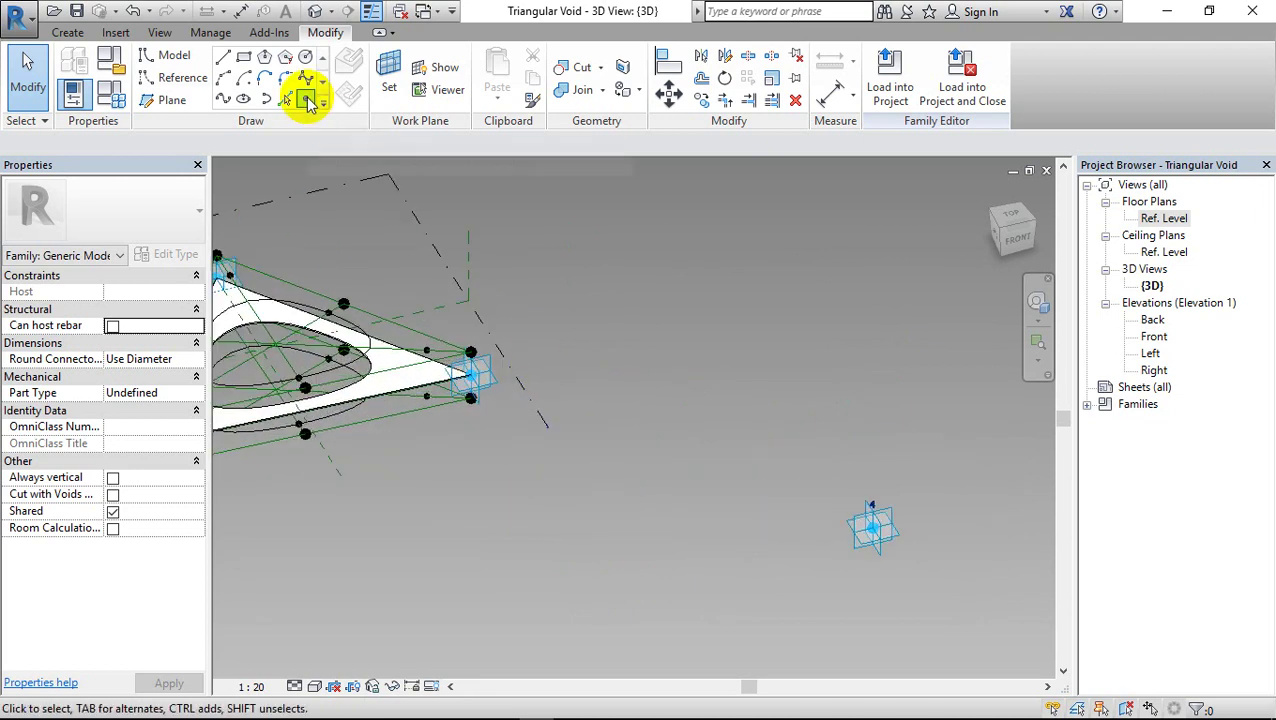
{"action": "left_click", "coordinate": [492, 388]}
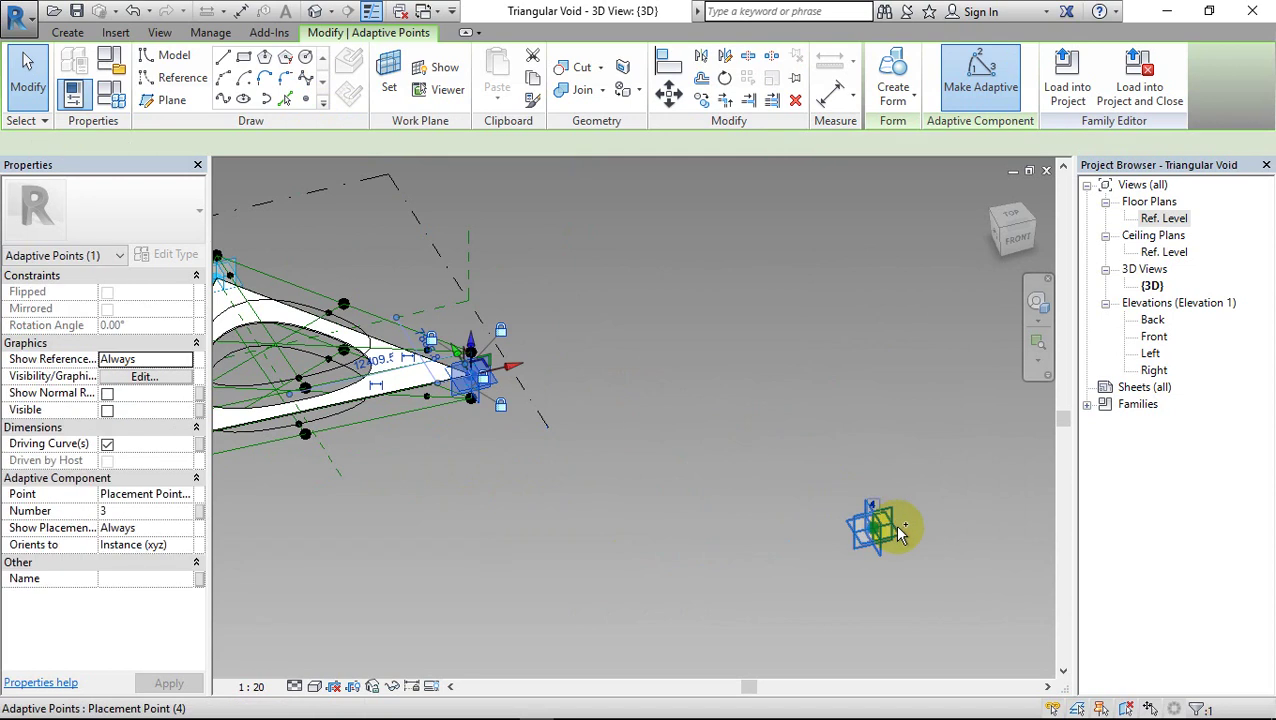
{"action": "left_click", "coordinate": [892, 524], "text": "ctrl"}
{"action": "left_click", "coordinate": [222, 88]}
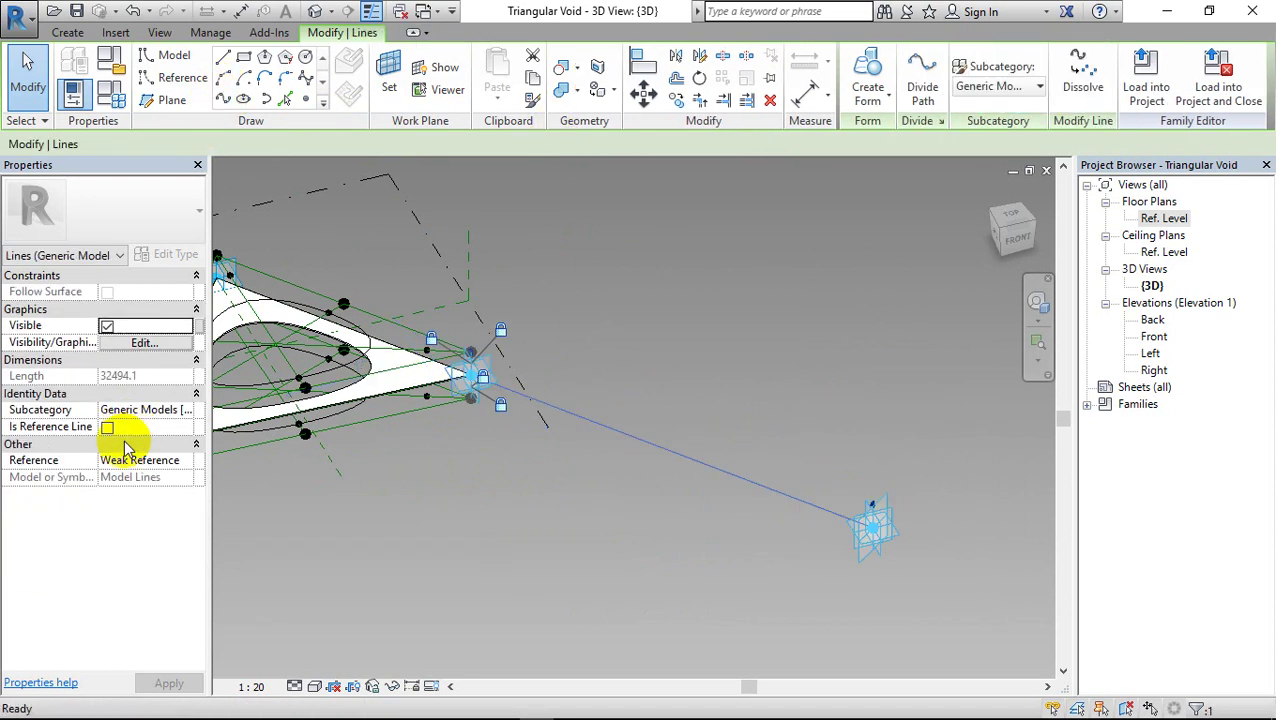
{"action": "left_click", "coordinate": [107, 431]}
{"action": "key", "text": "Escape"}
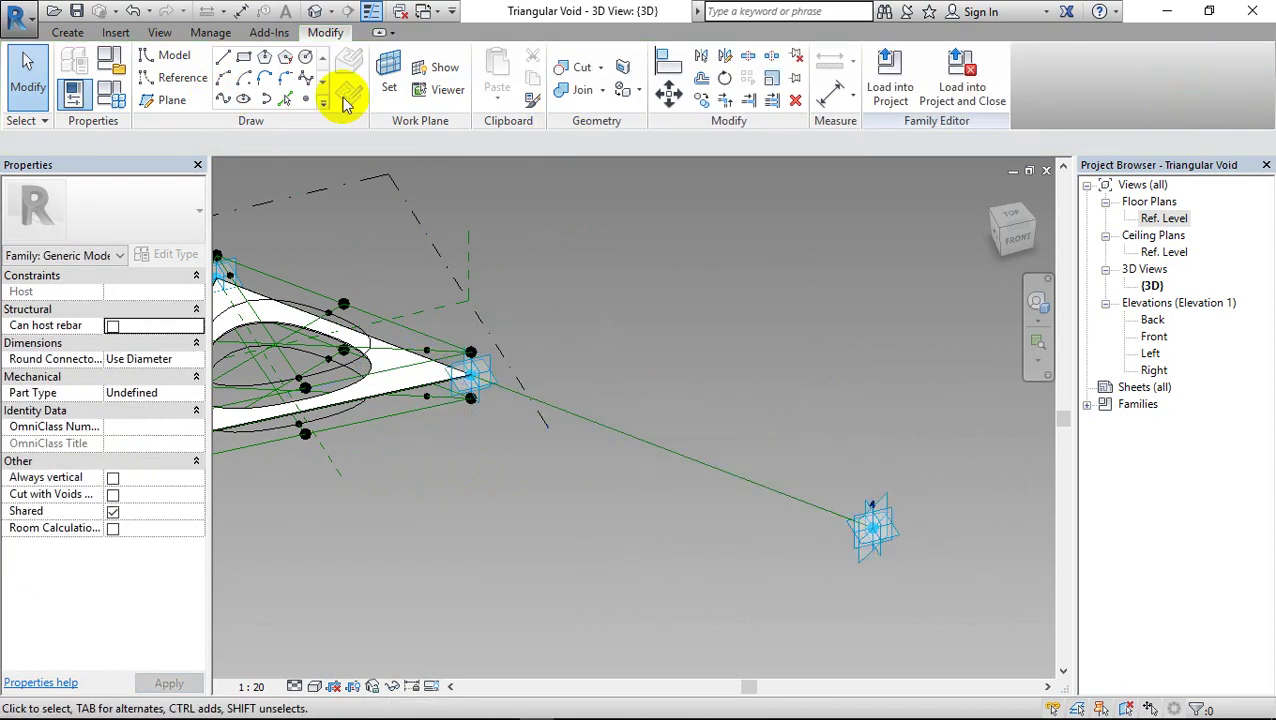
{"action": "left_click", "coordinate": [70, 34]}
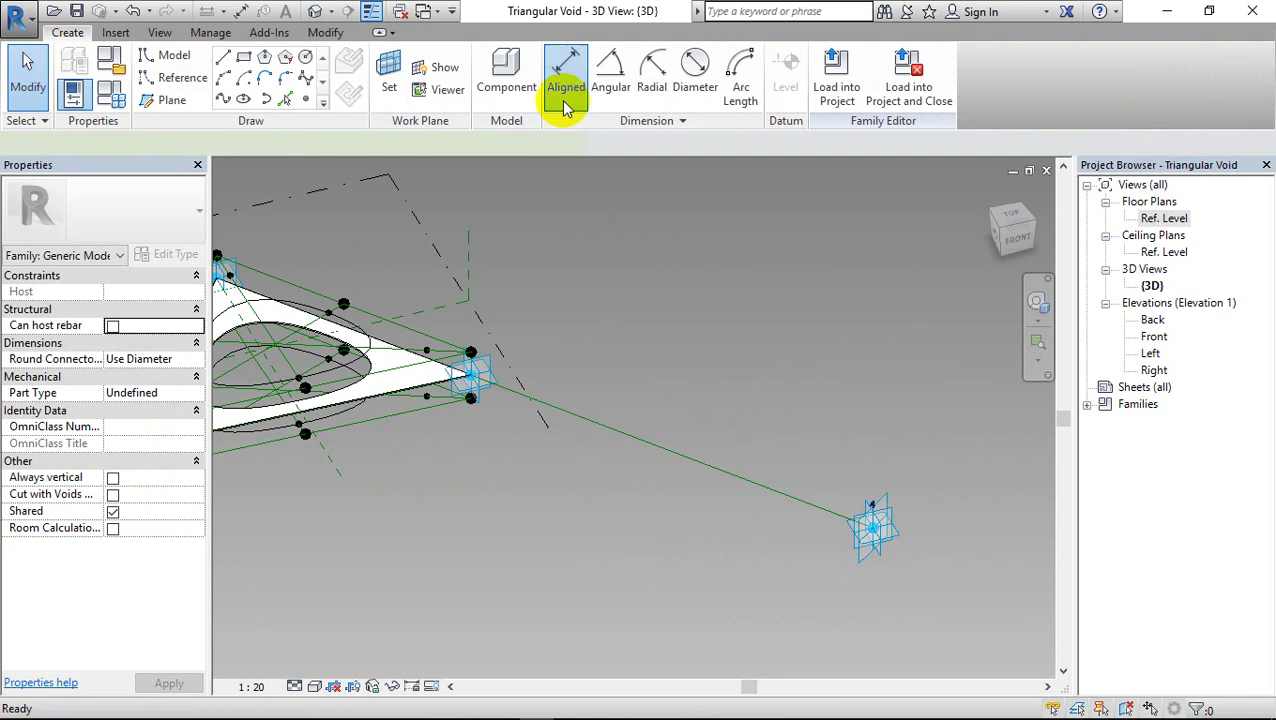
On the reference line's work plane, dimension from the triangle's right corner to the attractor point
{"action": "left_click", "coordinate": [565, 75]}
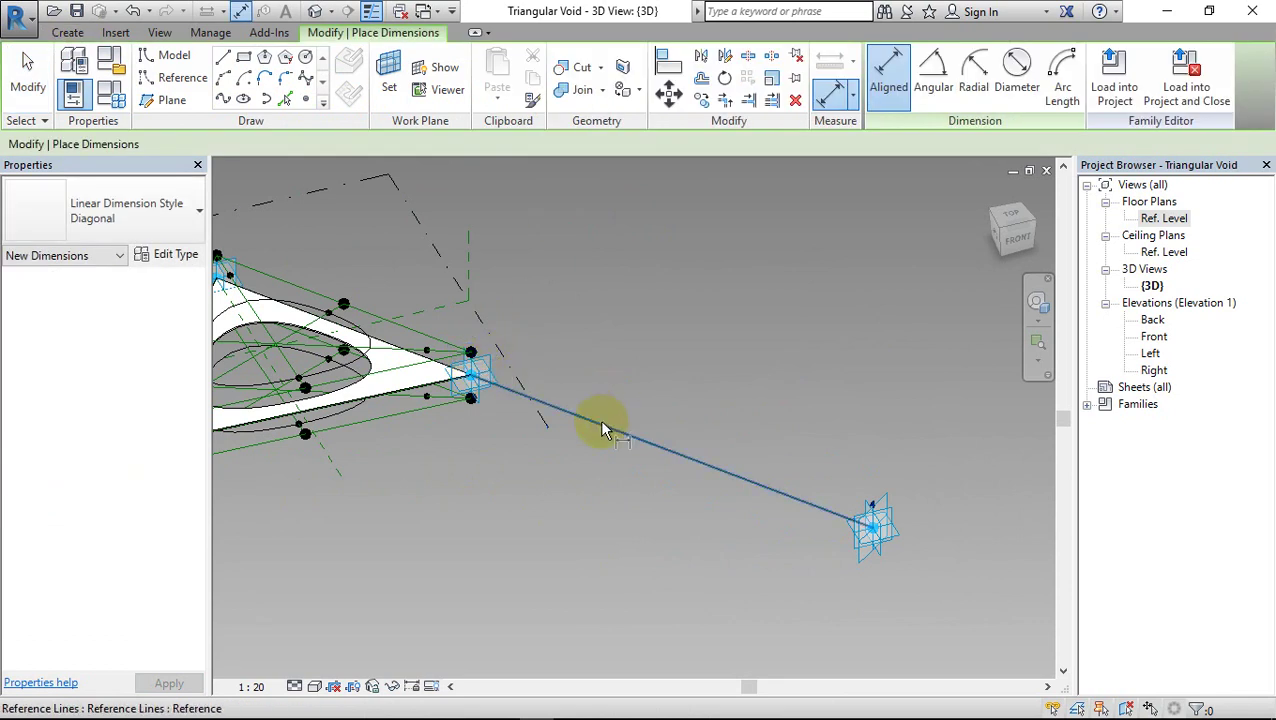
{"action": "left_click", "coordinate": [389, 78]}
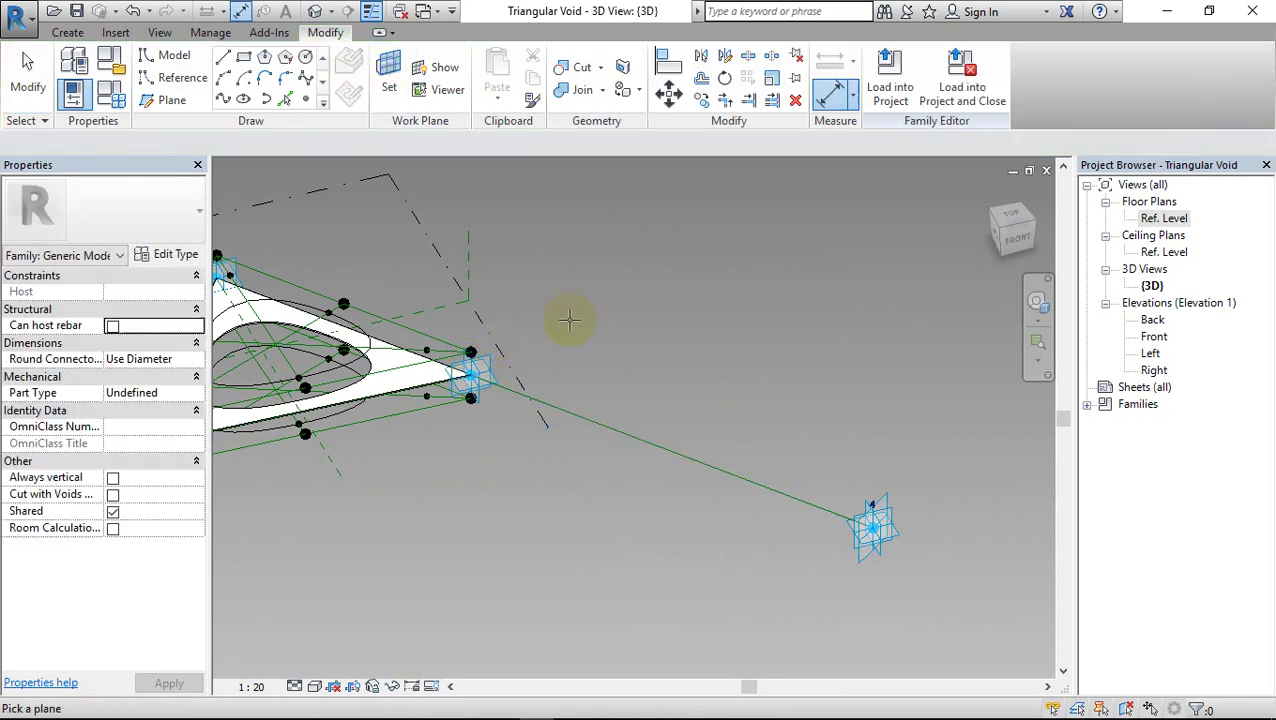
{"action": "left_click", "coordinate": [668, 459]}
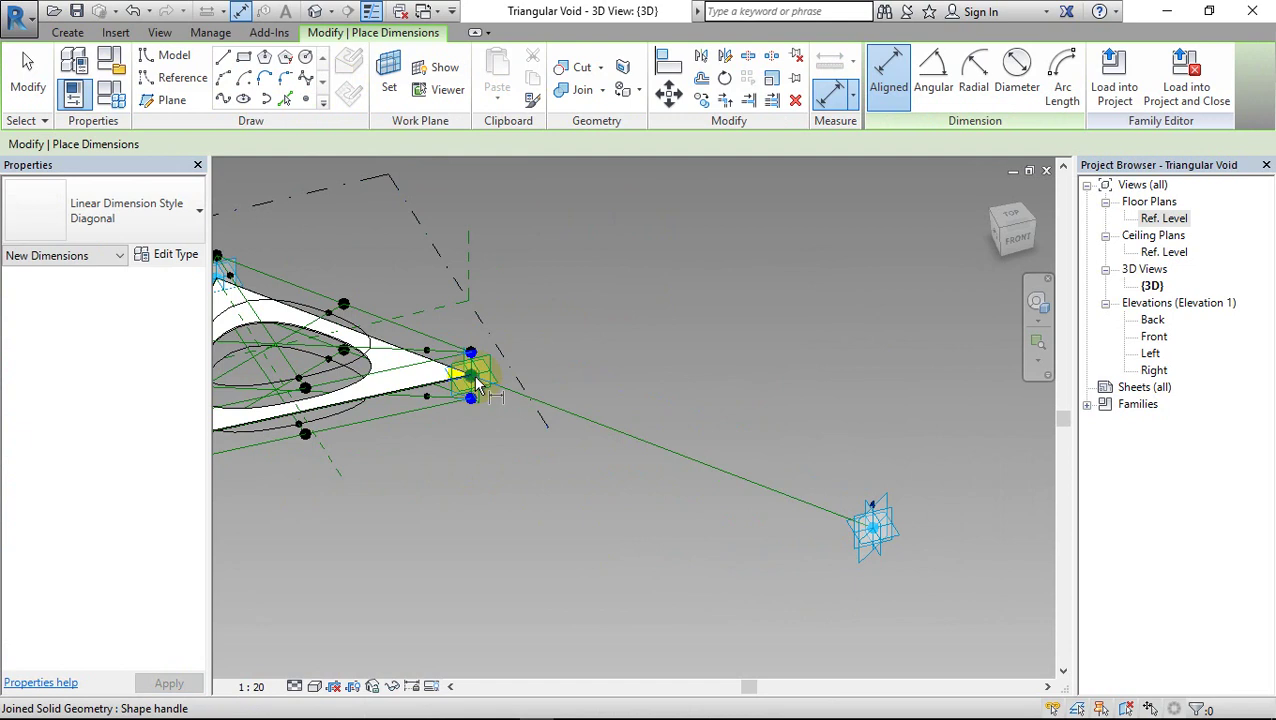
{"action": "left_click", "coordinate": [478, 385]}
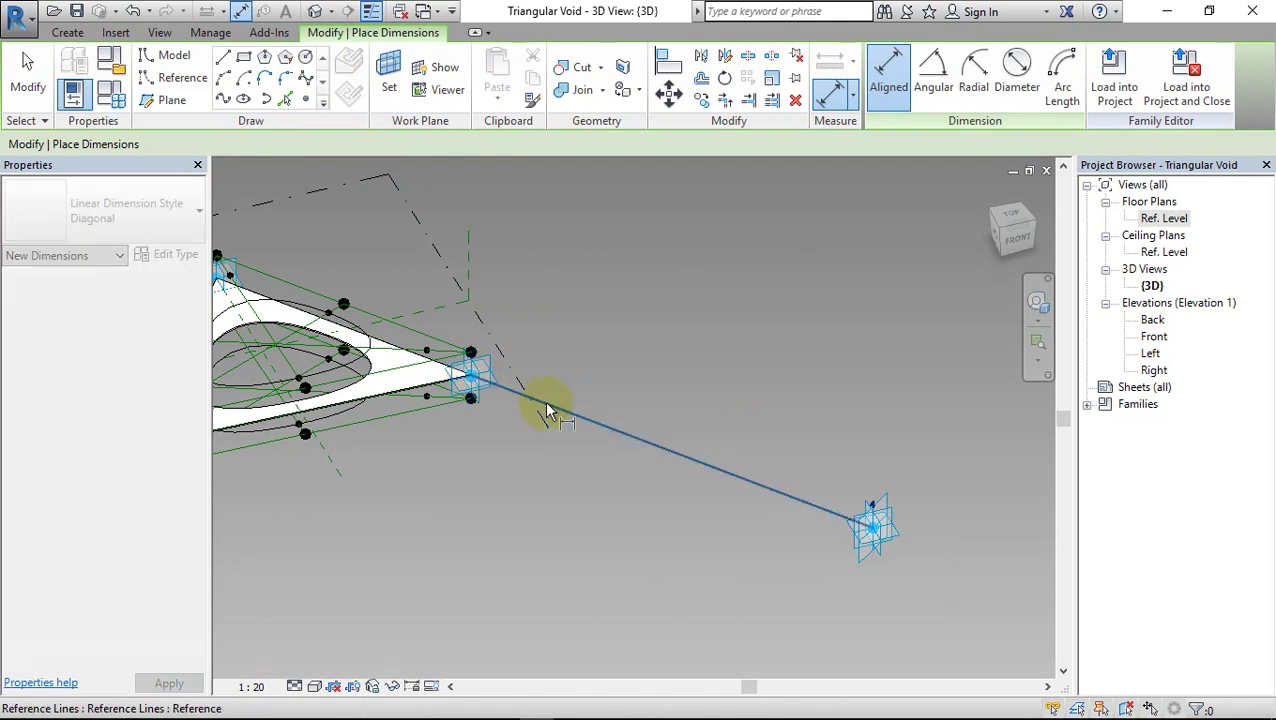
{"action": "left_click", "coordinate": [870, 524]}
{"action": "left_click", "coordinate": [936, 463]}
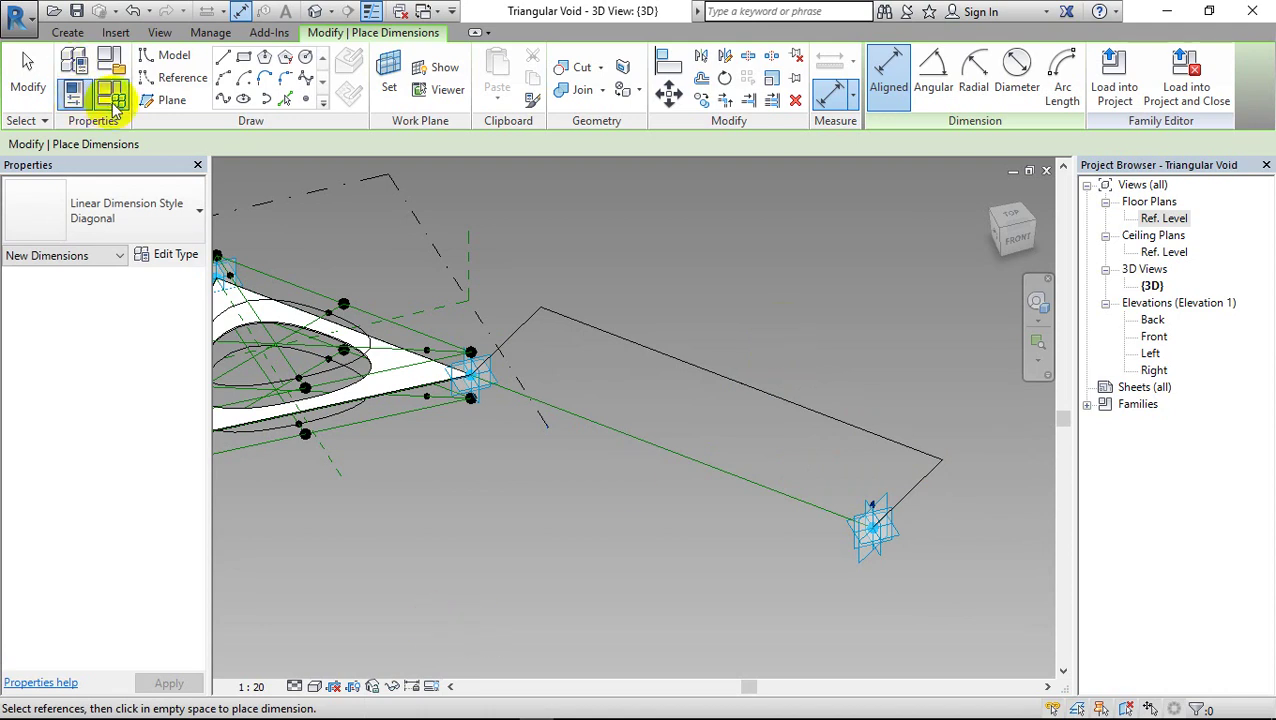
In Family Types, create Pt_AttractorD as an Instance, Reporting length parameter grouped under Analysis Results
{"action": "left_click", "coordinate": [75, 92]}
{"action": "left_click", "coordinate": [407, 640]}
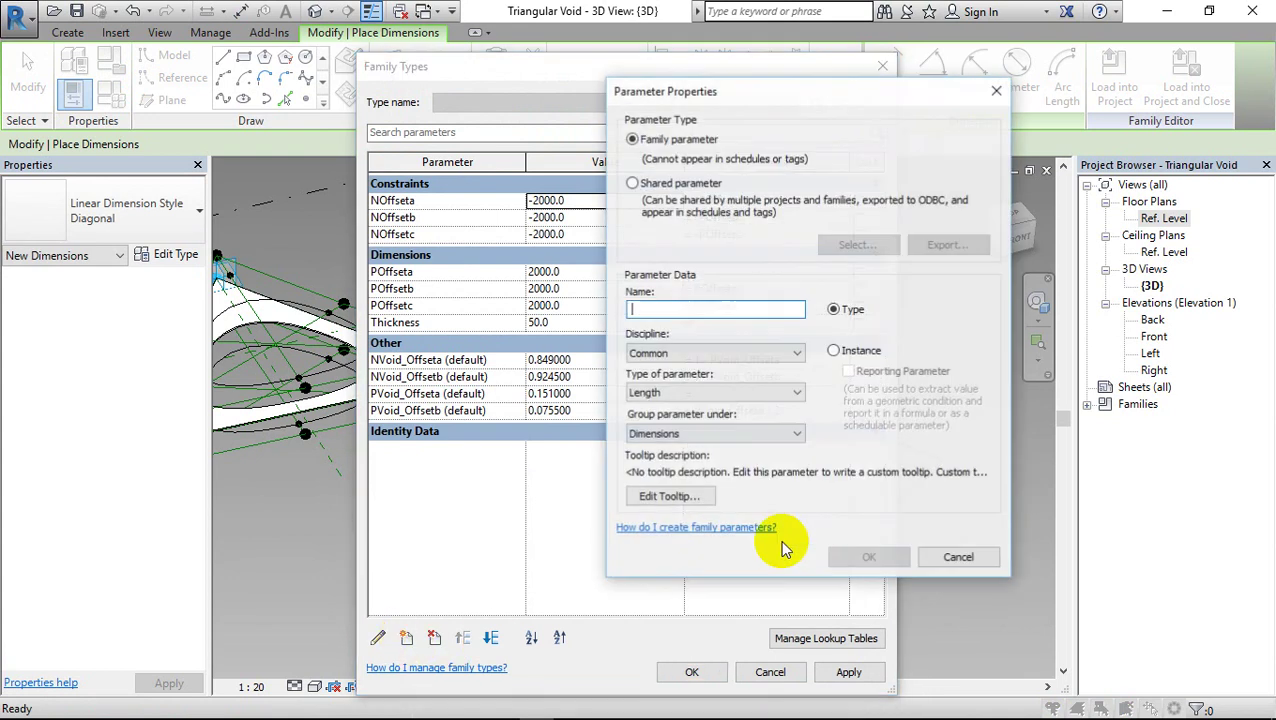
{"action": "left_click", "coordinate": [833, 350]}
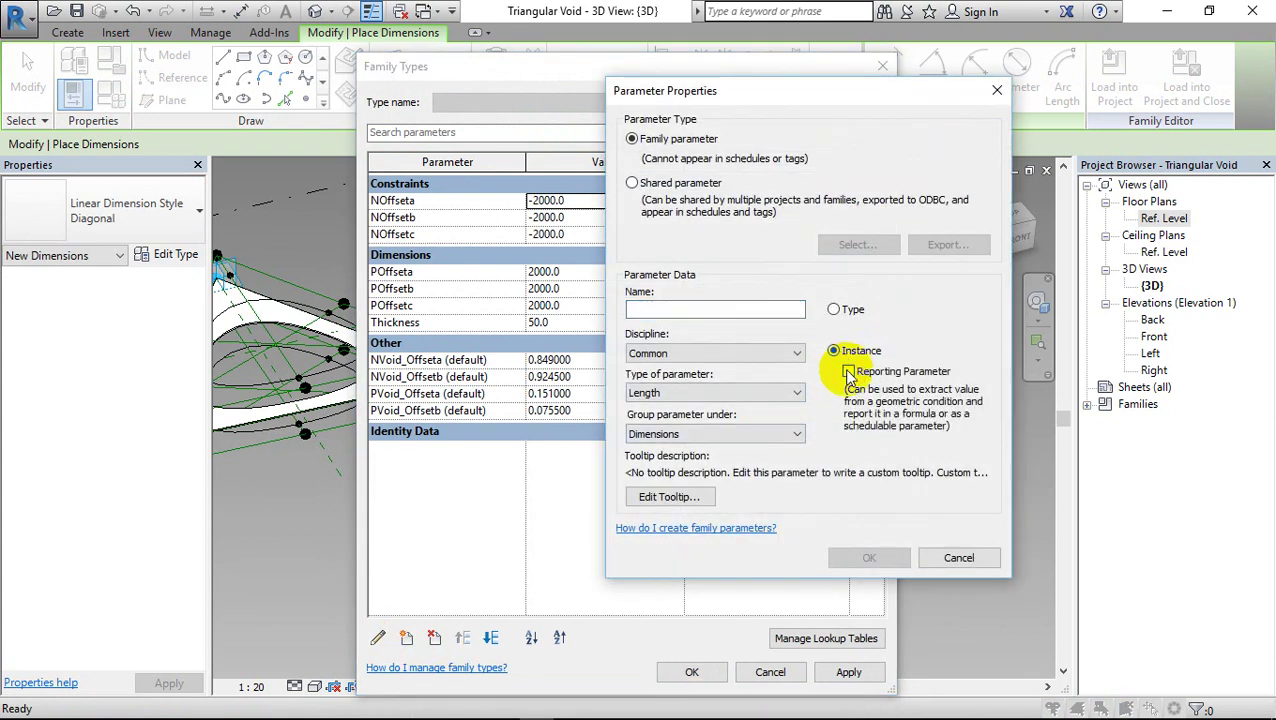
{"action": "left_click", "coordinate": [847, 373]}
{"action": "type", "text": "Pt_AttractorD"}
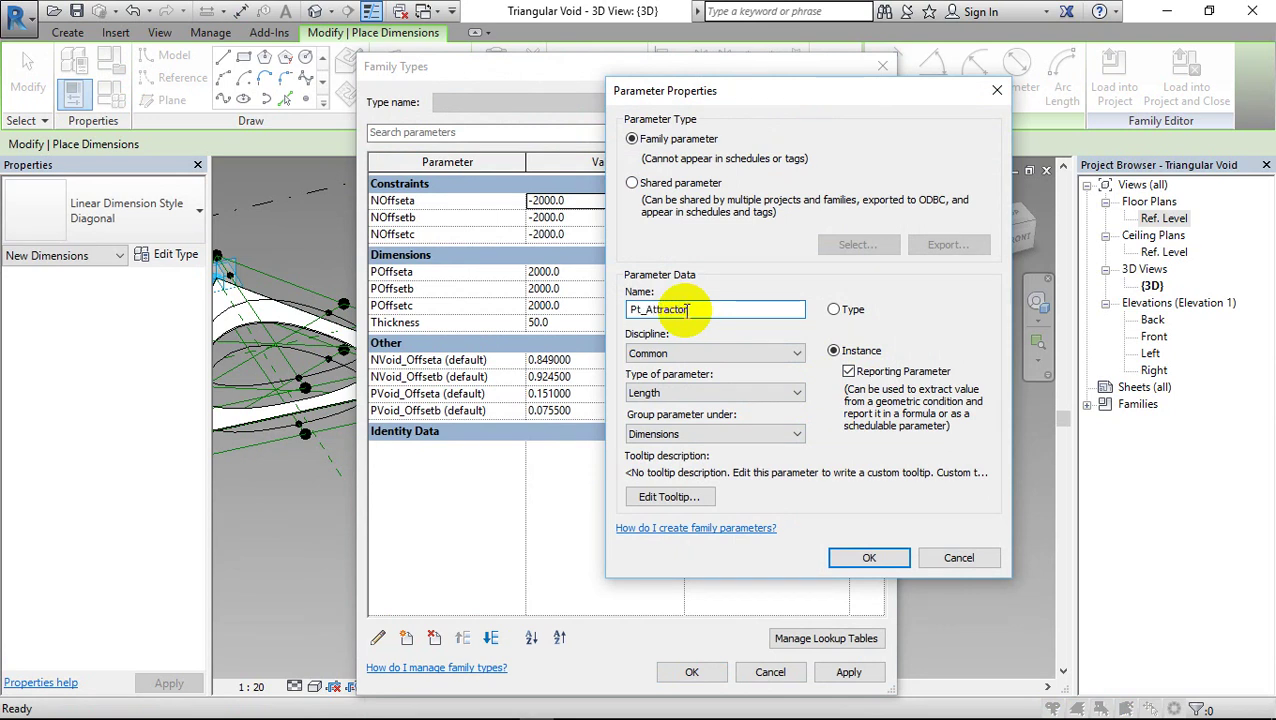
{"action": "left_click", "coordinate": [668, 434]}
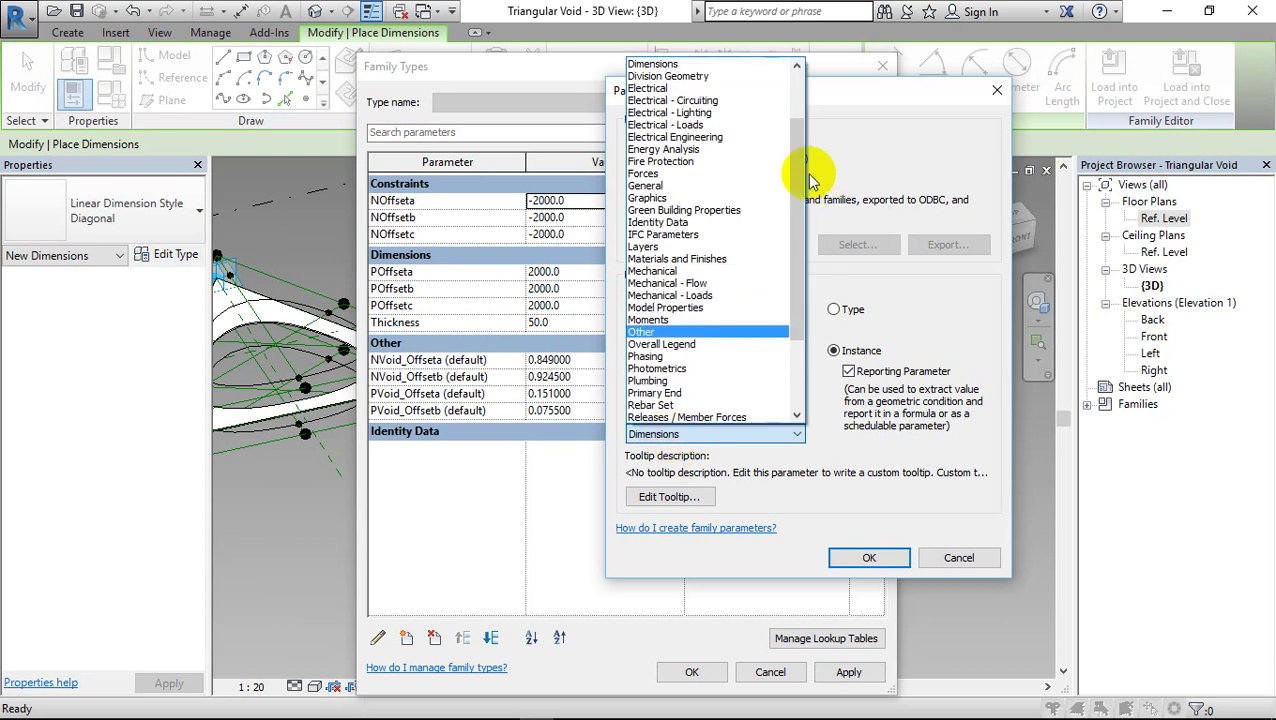
{"action": "left_click_drag", "start_coordinate": [806, 176], "coordinate": [808, 104]}
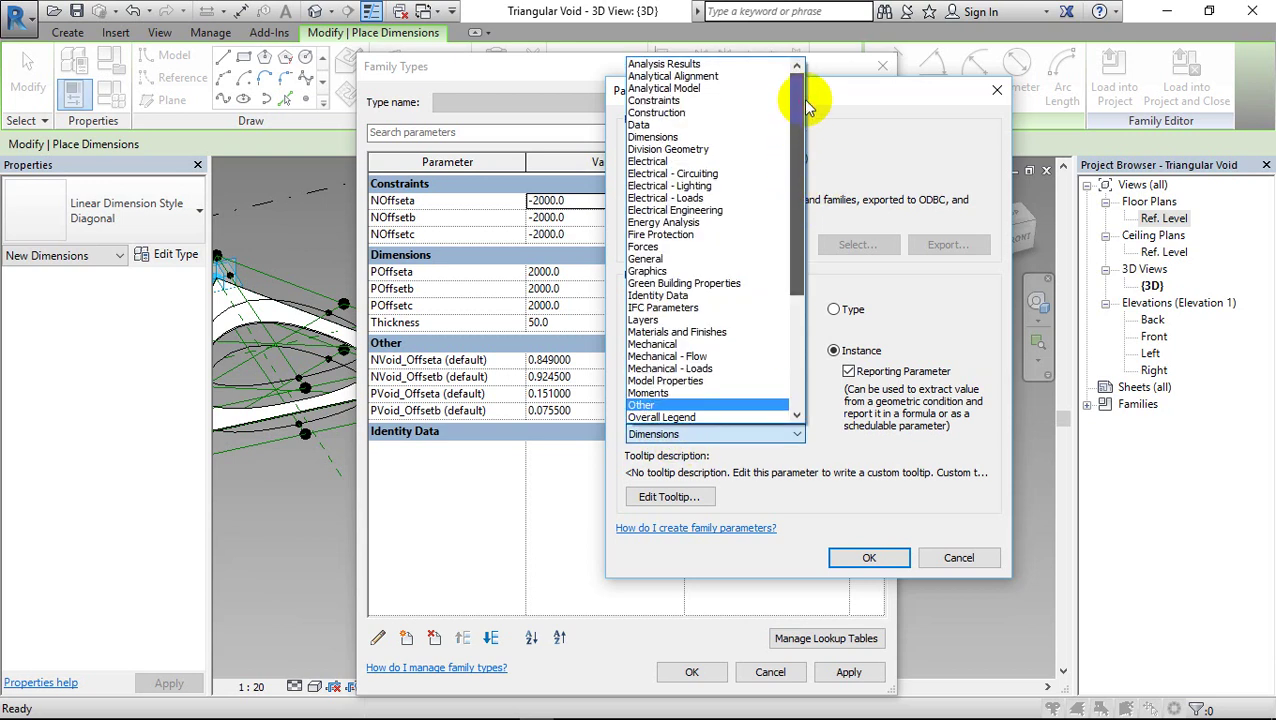
{"action": "left_click", "coordinate": [700, 65]}
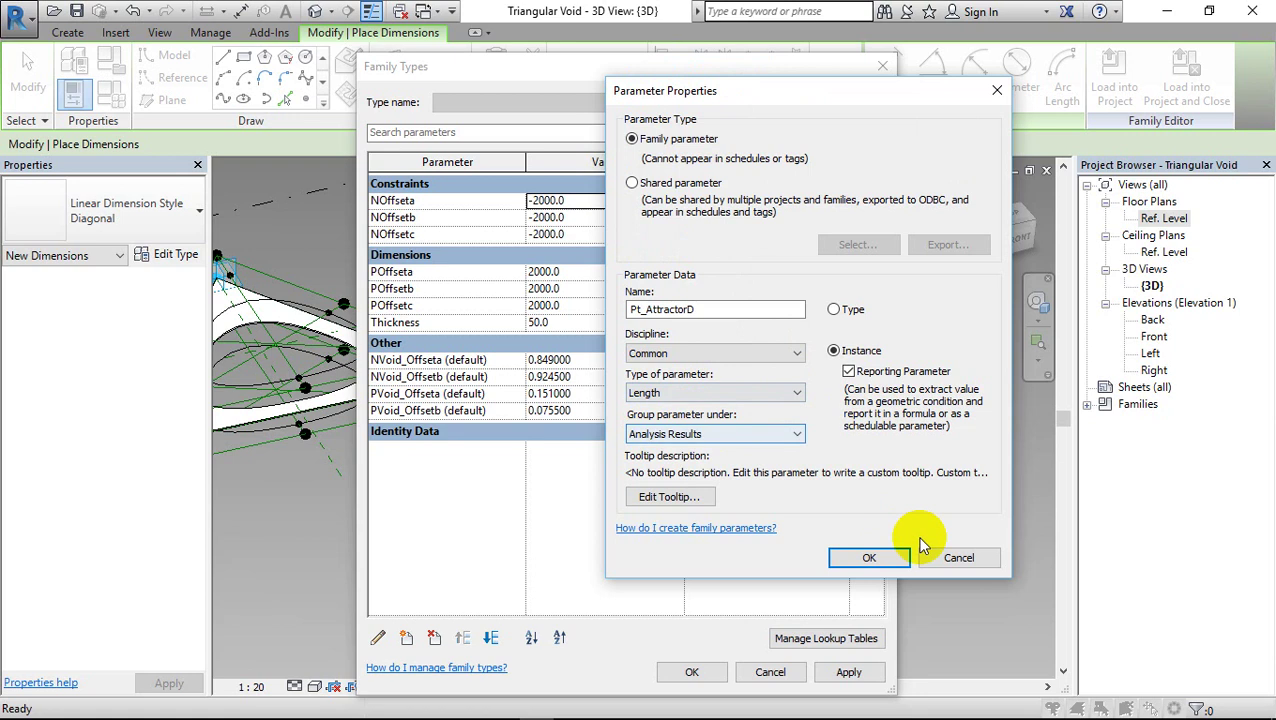
{"action": "left_click", "coordinate": [869, 557]}
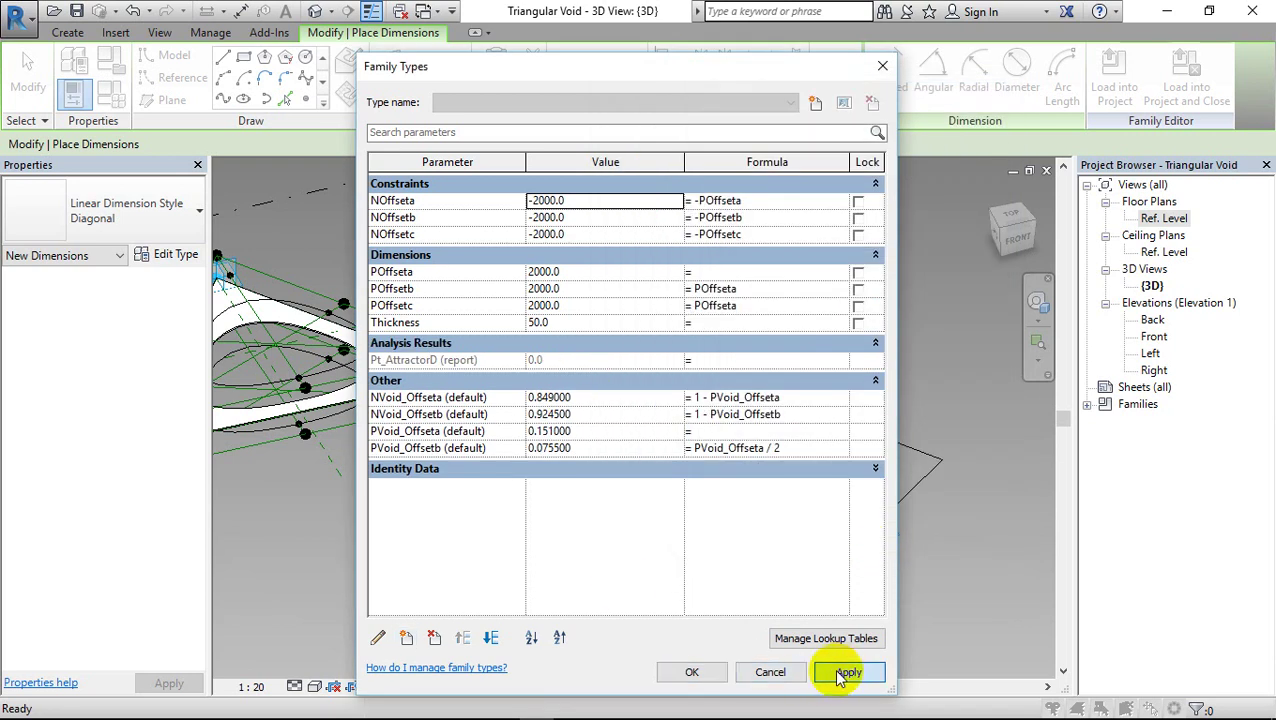
{"action": "left_click", "coordinate": [700, 672]}
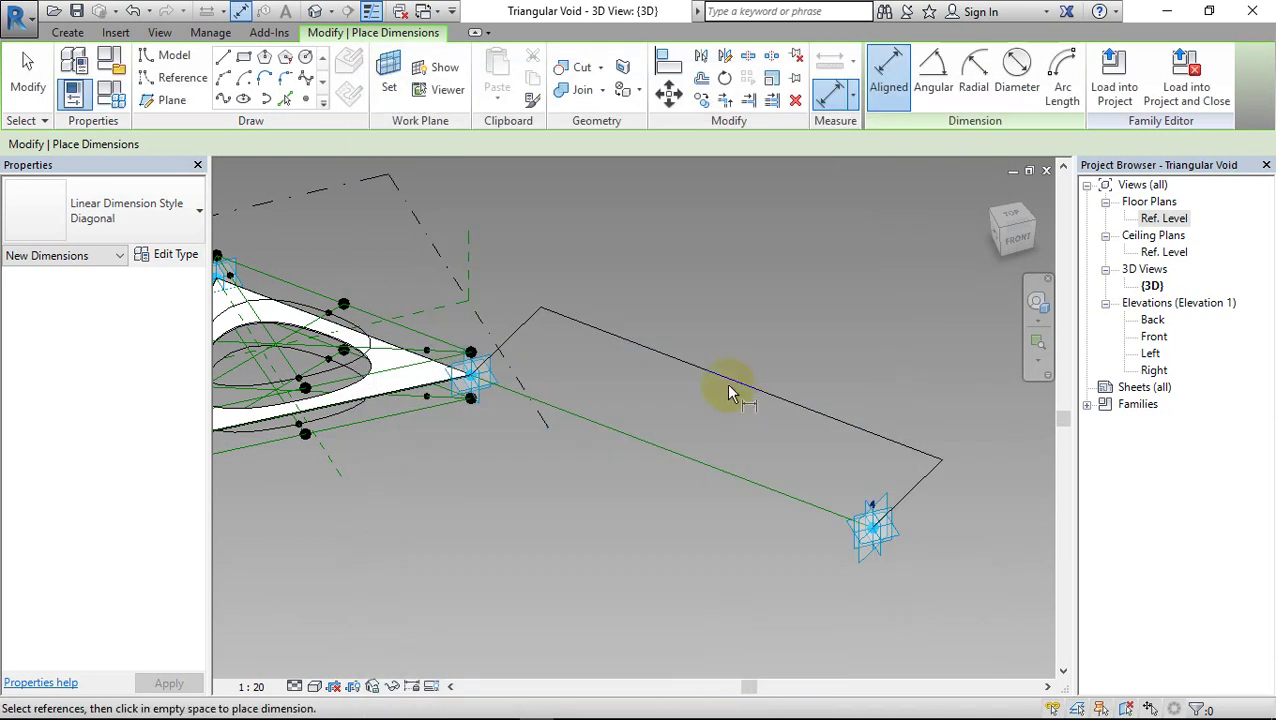
Place the corner-to-attractor dimension in empty space and assign it the Pt_AttractorD label
{"action": "left_click", "coordinate": [714, 392]}
{"action": "key", "text": "Escape"}
{"action": "left_click", "coordinate": [698, 371]}
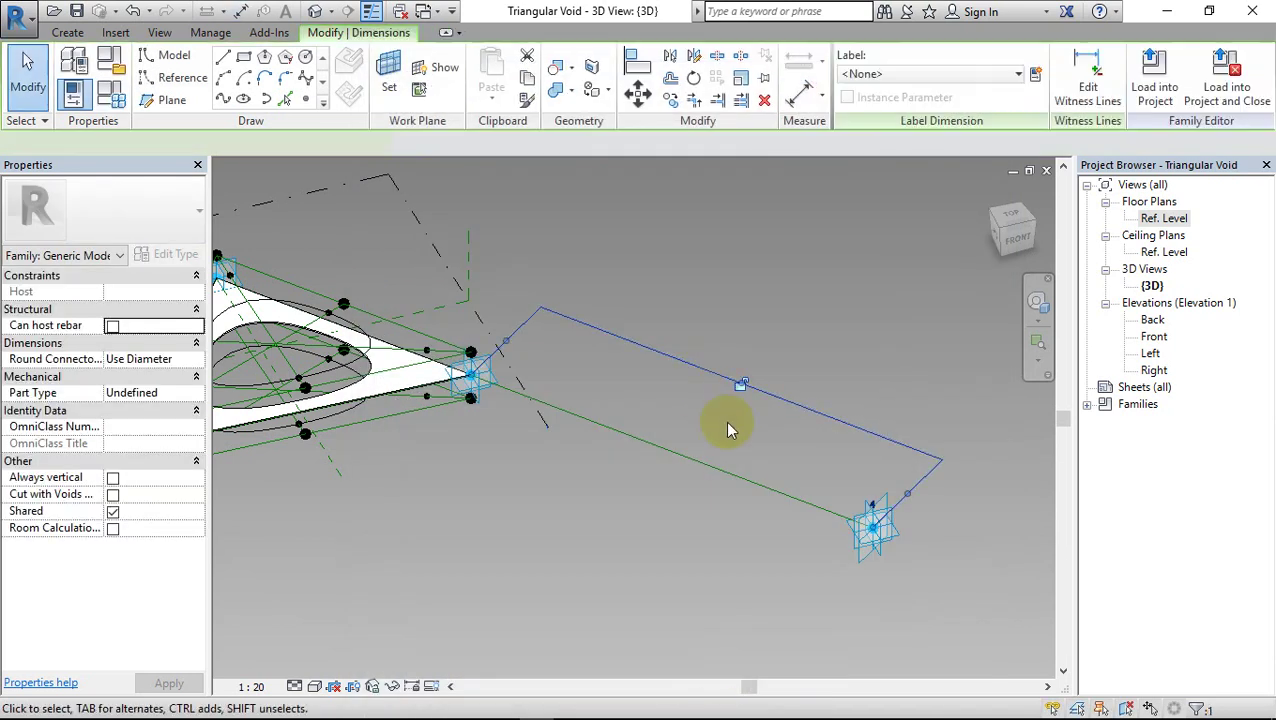
{"action": "left_click", "coordinate": [890, 76]}
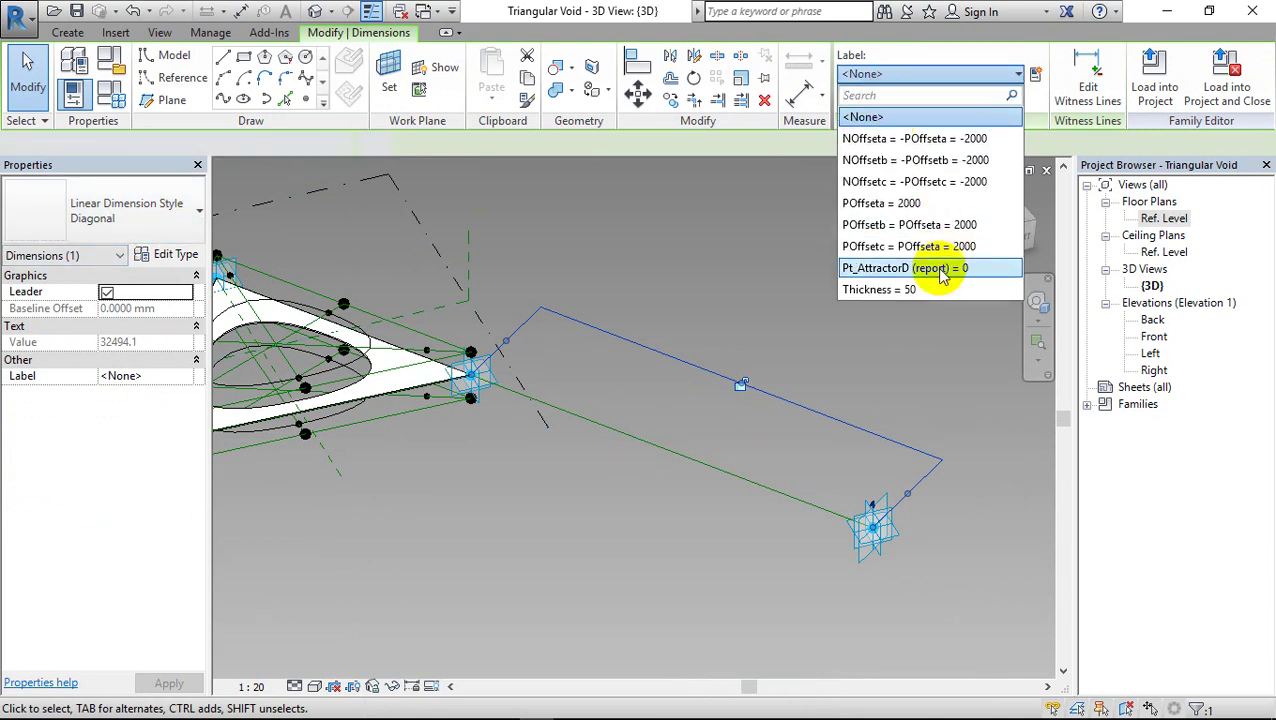
{"action": "left_click", "coordinate": [943, 275]}
{"action": "left_click", "coordinate": [806, 367]}
{"action": "scroll", "coordinate": [806, 370], "scroll_direction": "down", "scroll_amount": 3}
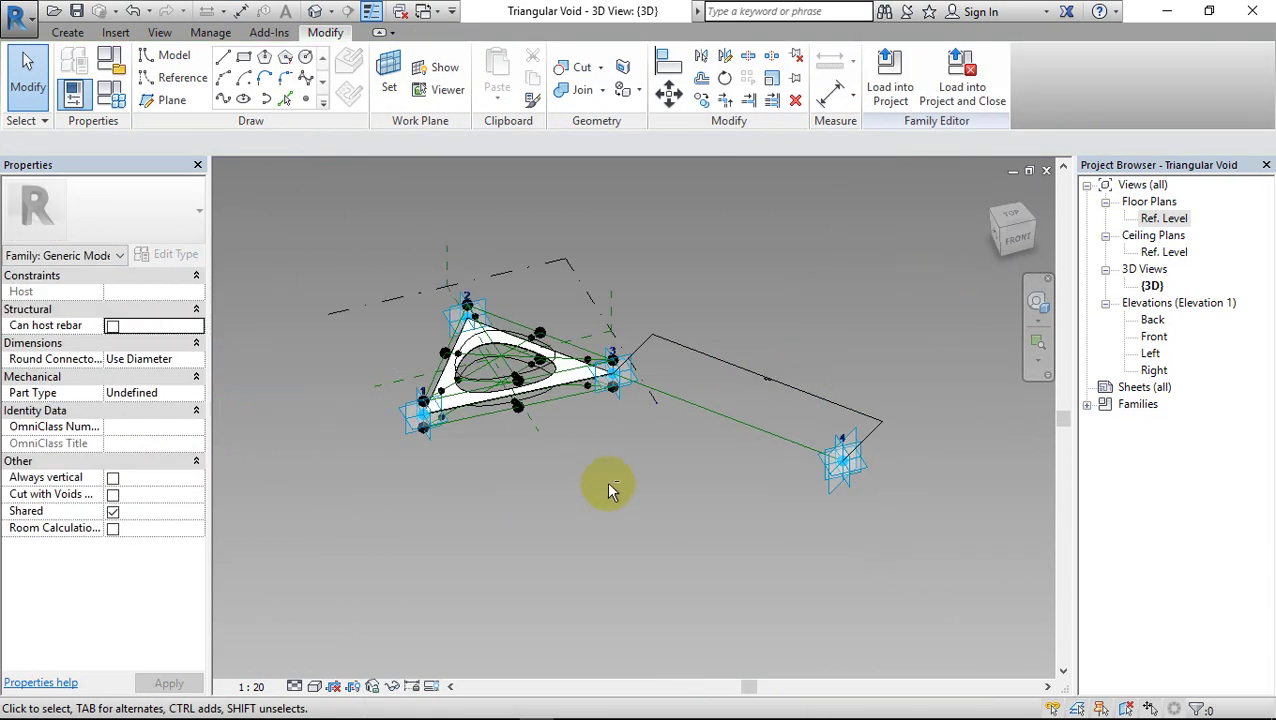
{"action": "scroll", "coordinate": [589, 407], "scroll_direction": "up", "scroll_amount": 2}
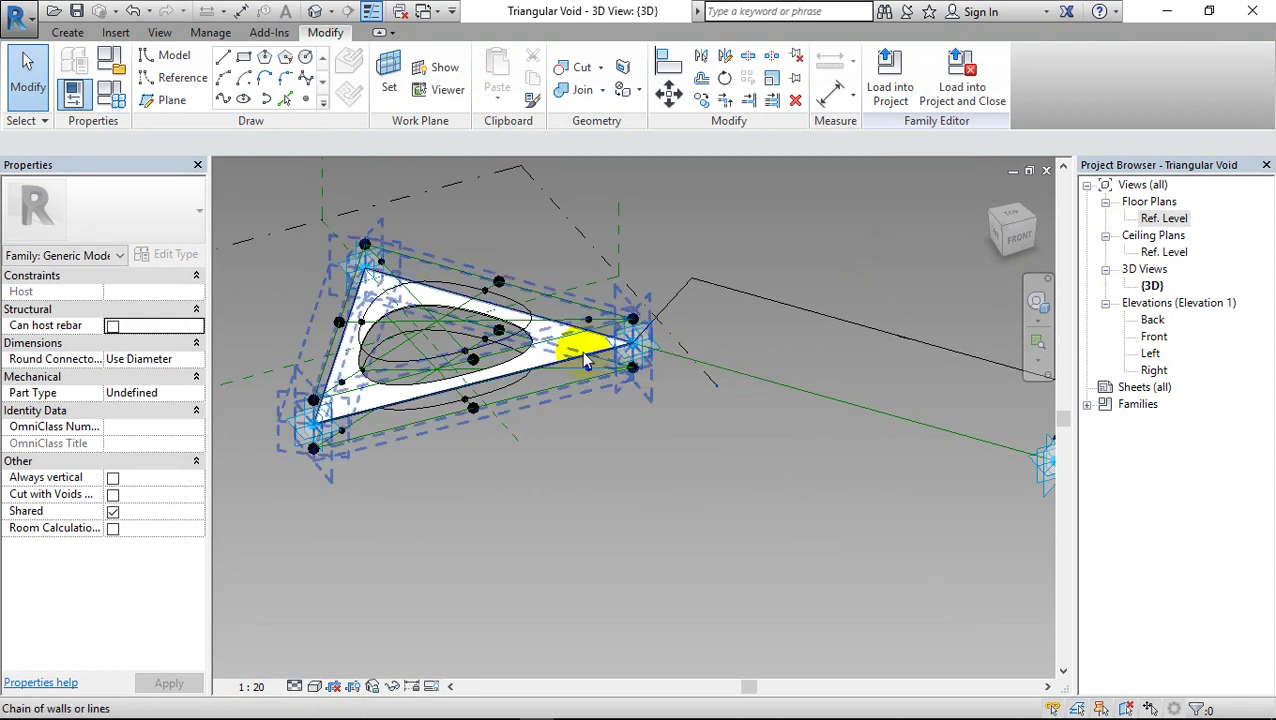
Select the lower-edge reference line with adaptive points 1 and 3 and temporarily isolate them
{"action": "left_click", "coordinate": [635, 348]}
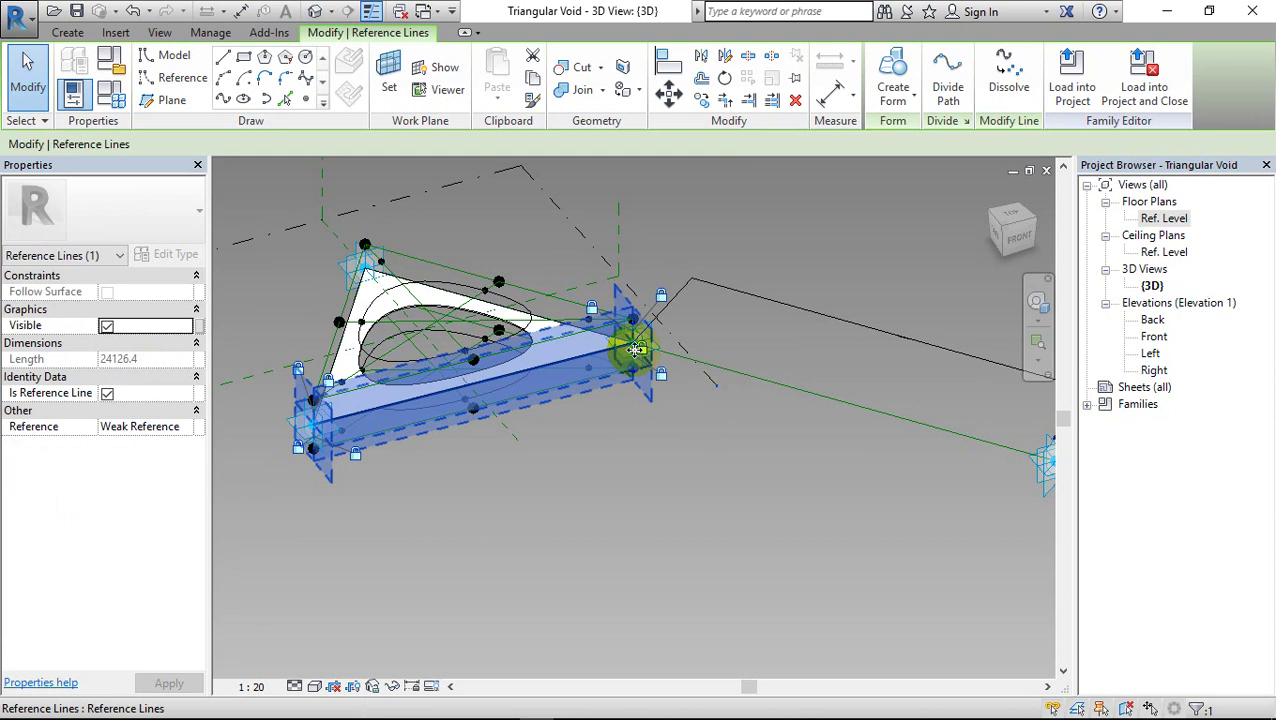
{"action": "left_click", "coordinate": [463, 393], "text": "ctrl"}
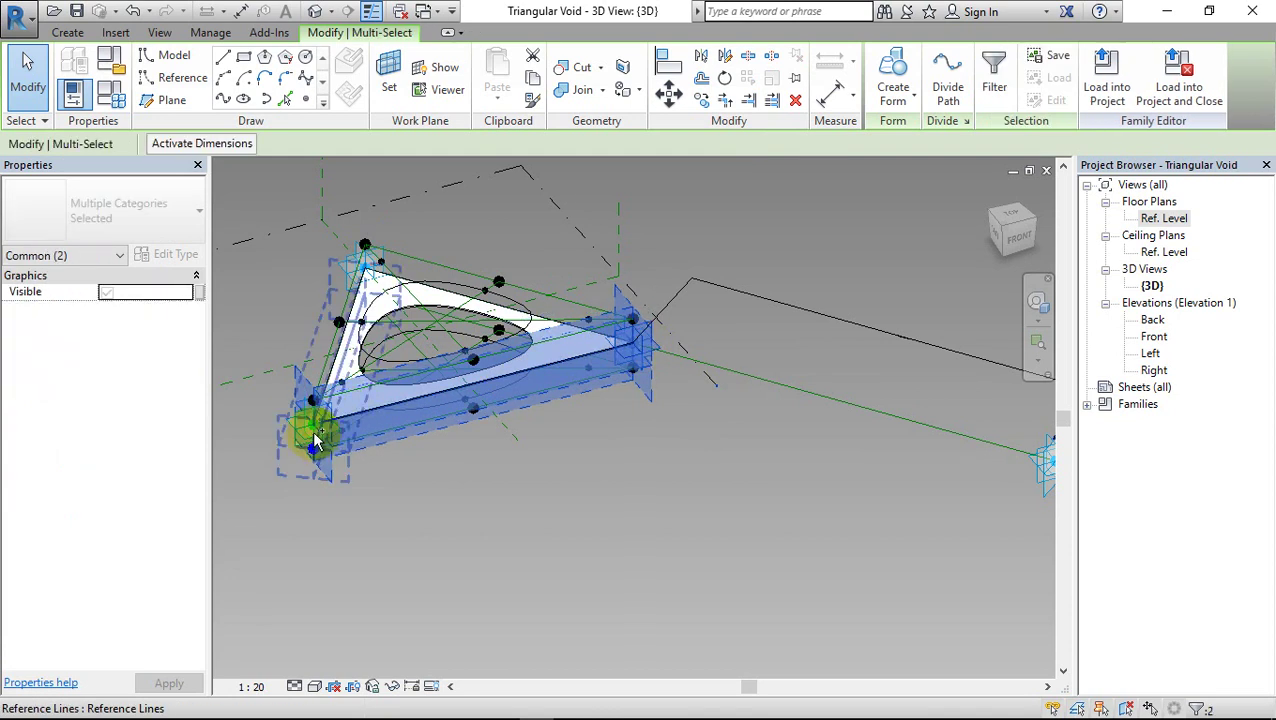
{"action": "middle_click_drag", "start_coordinate": [362, 555], "coordinate": [441, 578], "text": "shift"}
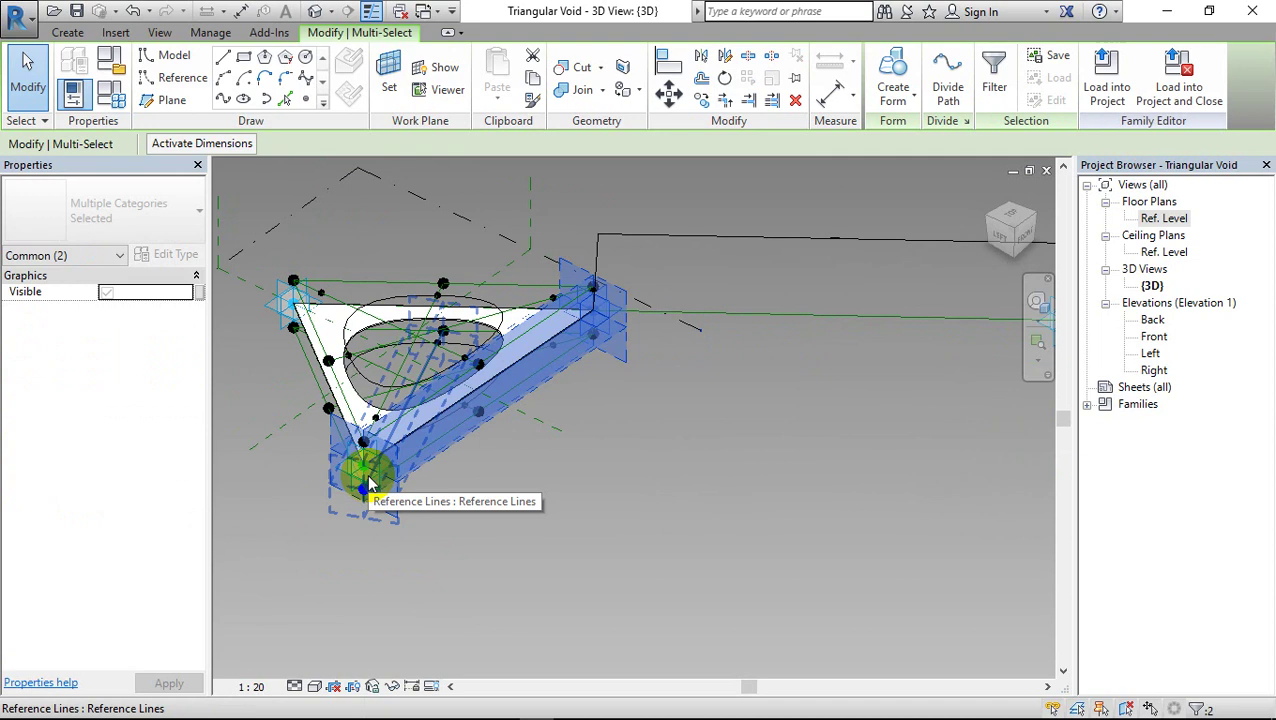
{"action": "key", "text": "Tab"}
{"action": "key", "text": "Tab"}
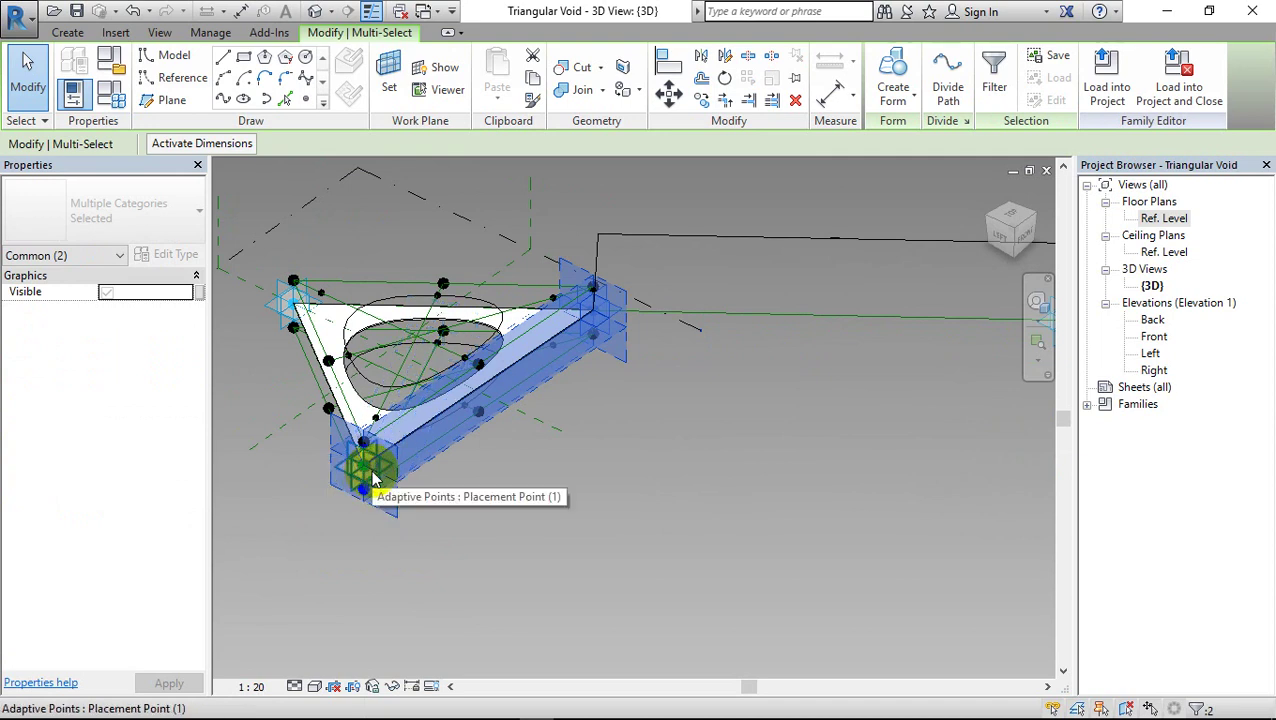
{"action": "left_click", "coordinate": [373, 479], "text": "ctrl"}
{"action": "left_click", "coordinate": [388, 685]}
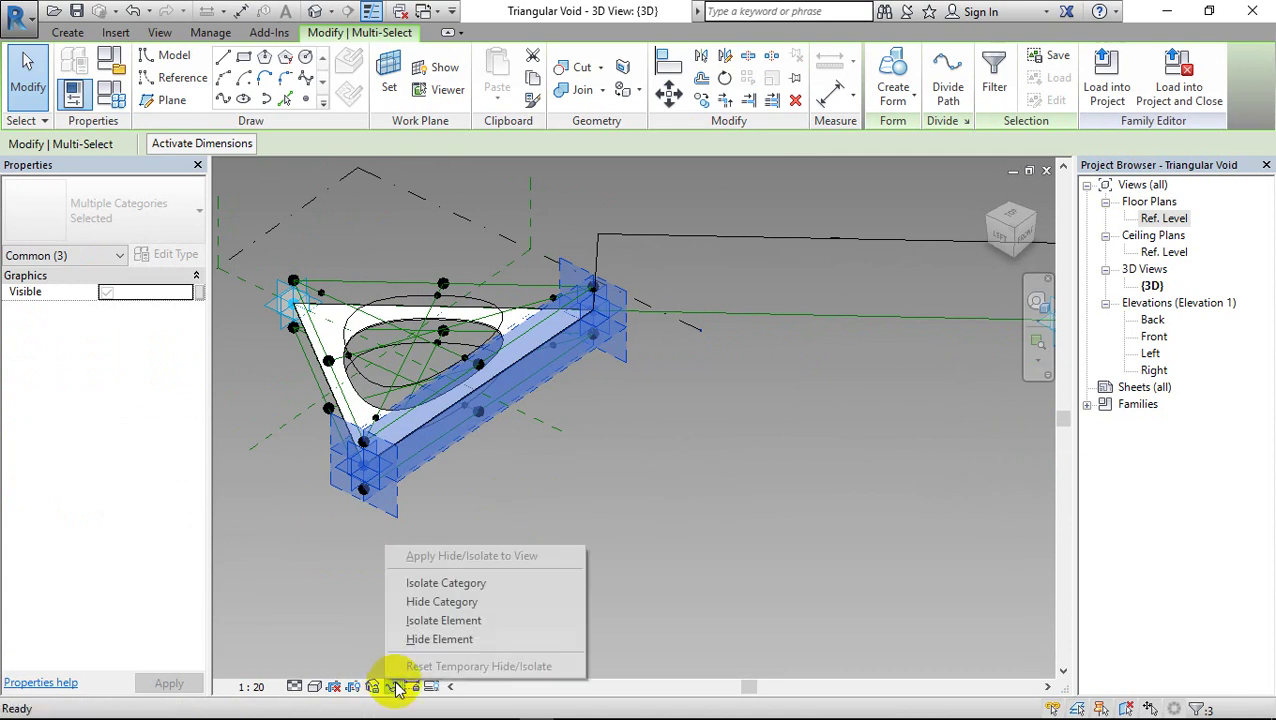
{"action": "left_click", "coordinate": [440, 621]}
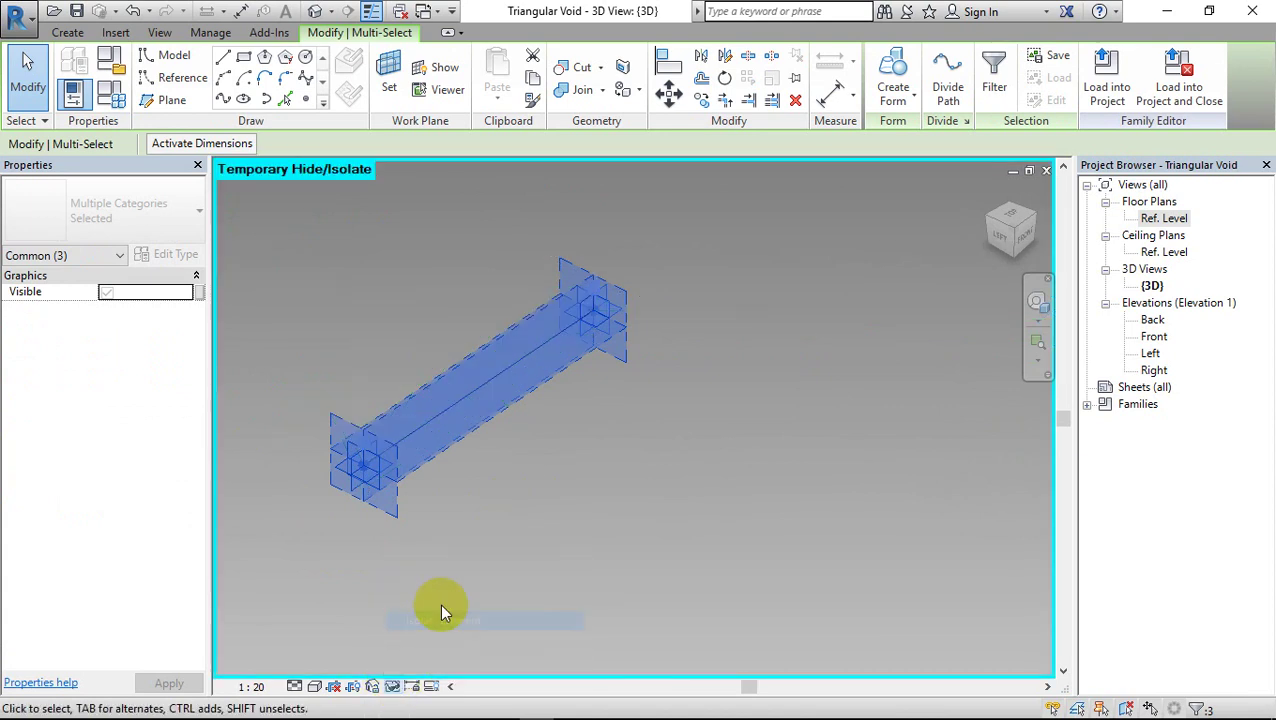
{"action": "left_click", "coordinate": [448, 596]}
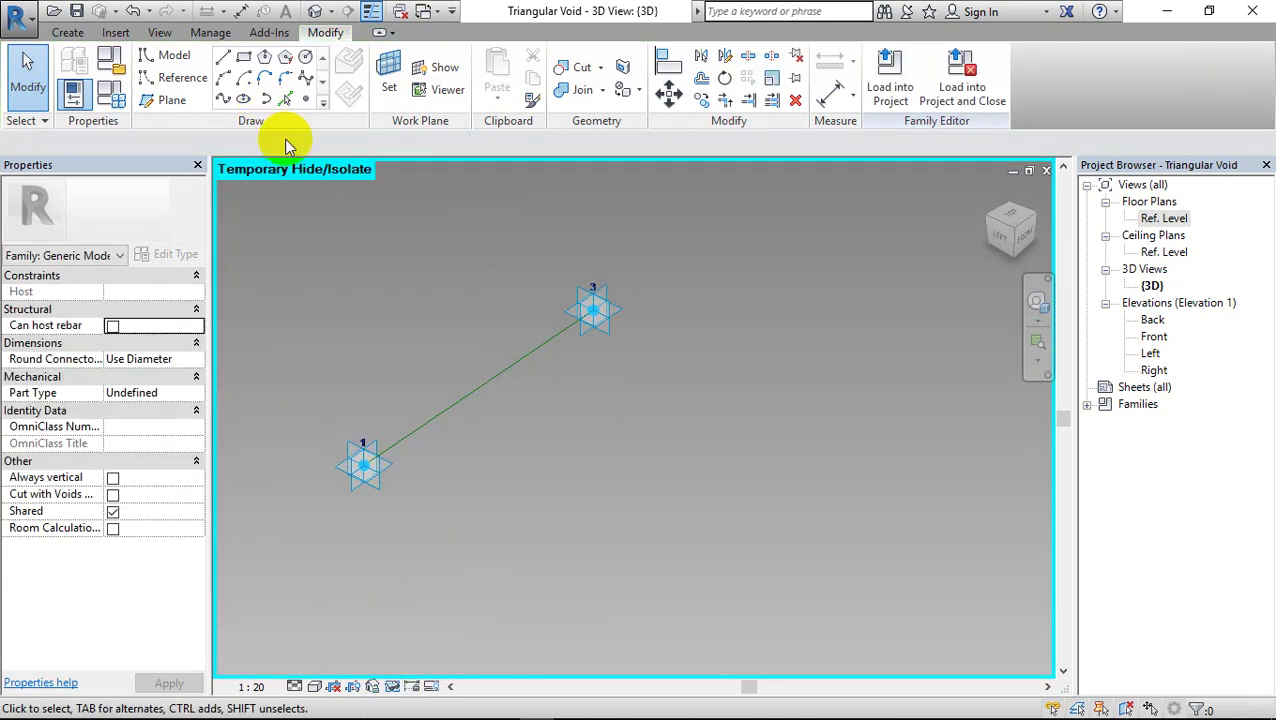
Add an aligned dimension from adaptive point 1 to point 3 on the reference line's work plane
{"action": "left_click", "coordinate": [80, 35]}
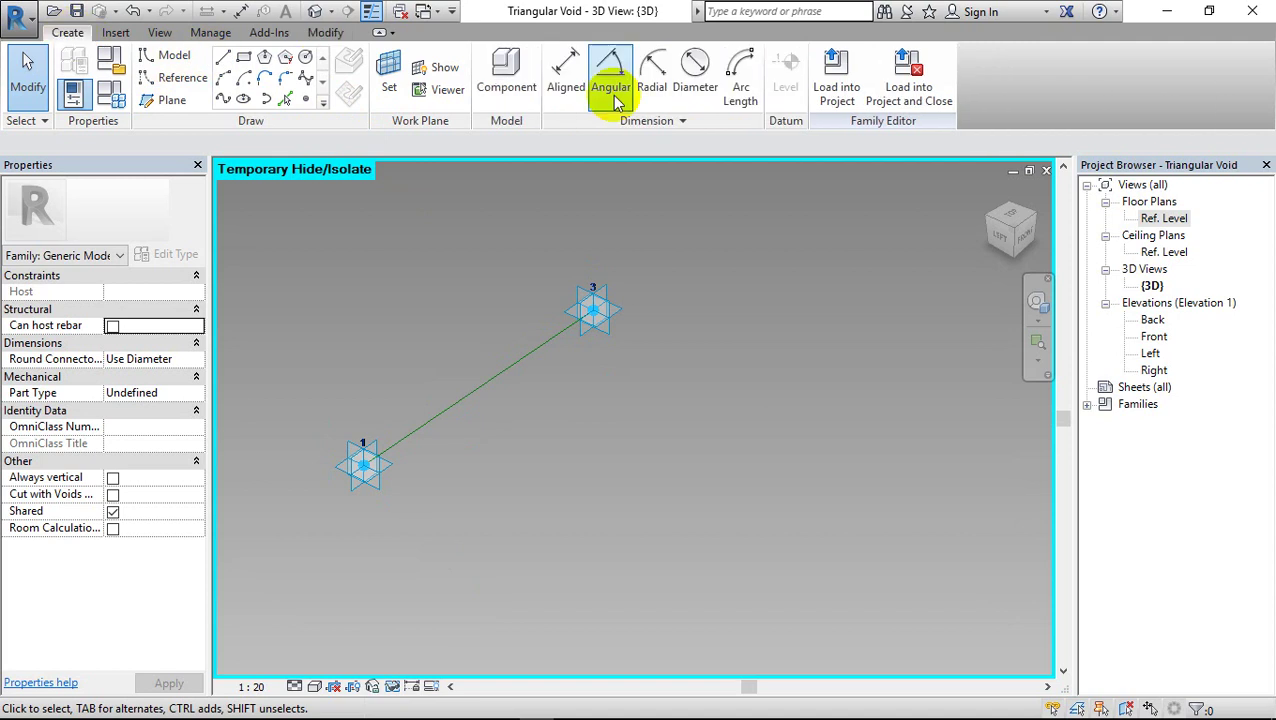
{"action": "left_click", "coordinate": [564, 52]}
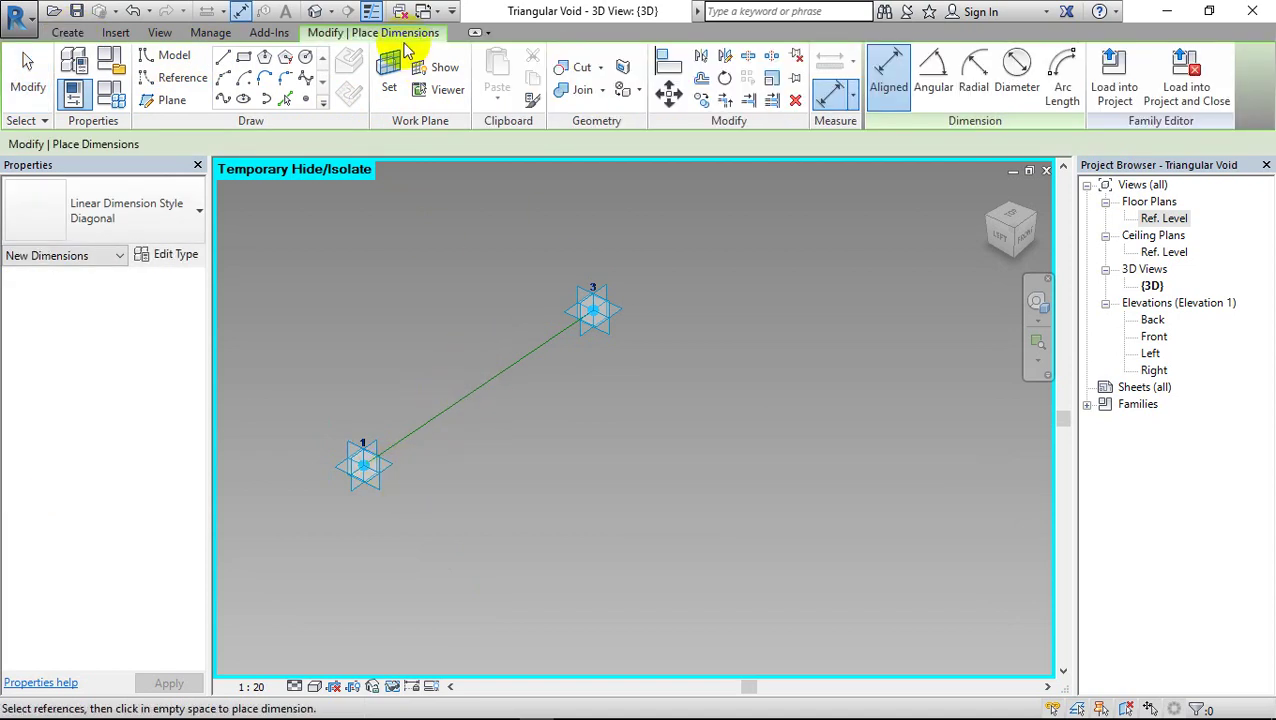
{"action": "left_click", "coordinate": [389, 80]}
{"action": "left_click", "coordinate": [490, 379]}
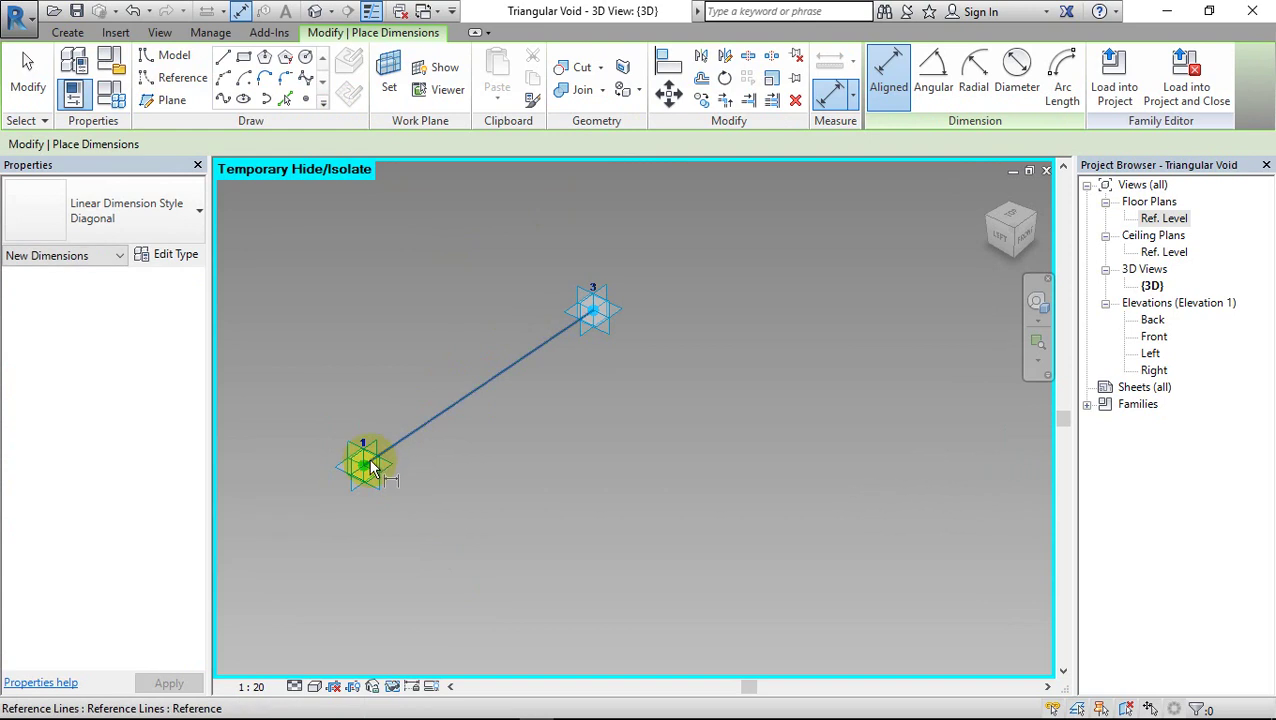
{"action": "left_click", "coordinate": [364, 462]}
{"action": "left_click", "coordinate": [595, 314]}
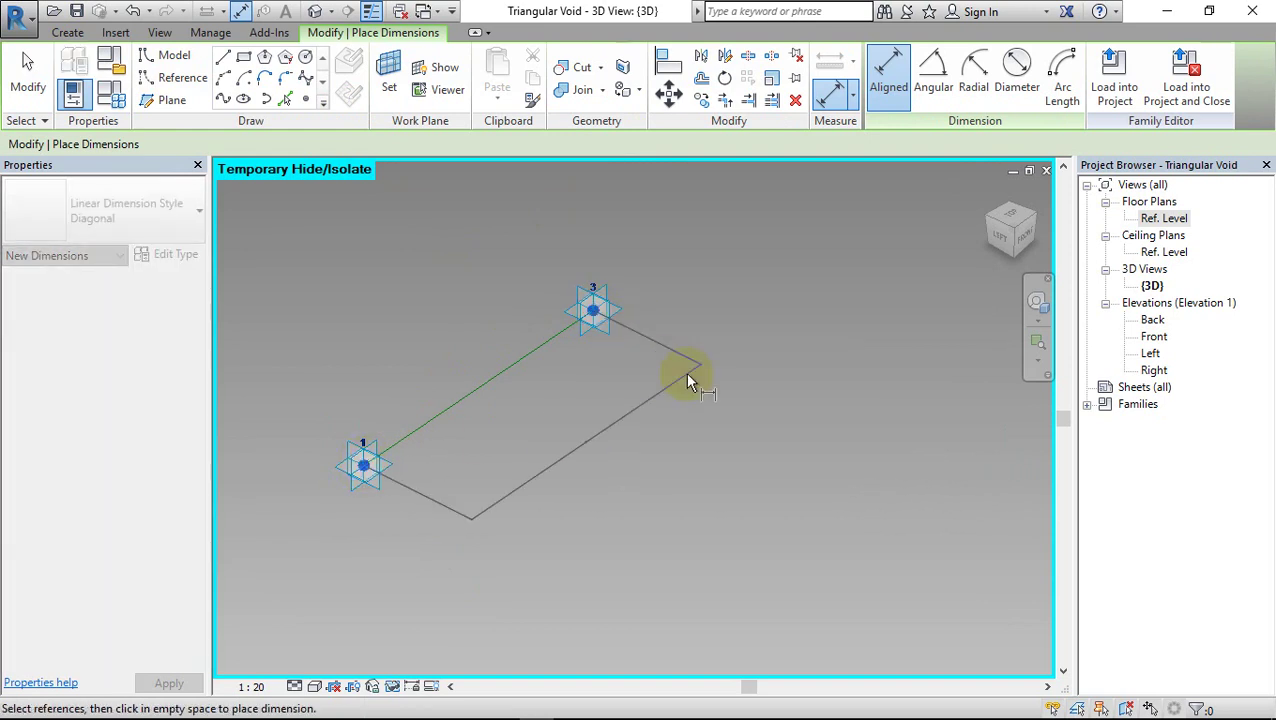
{"action": "left_click", "coordinate": [687, 373]}
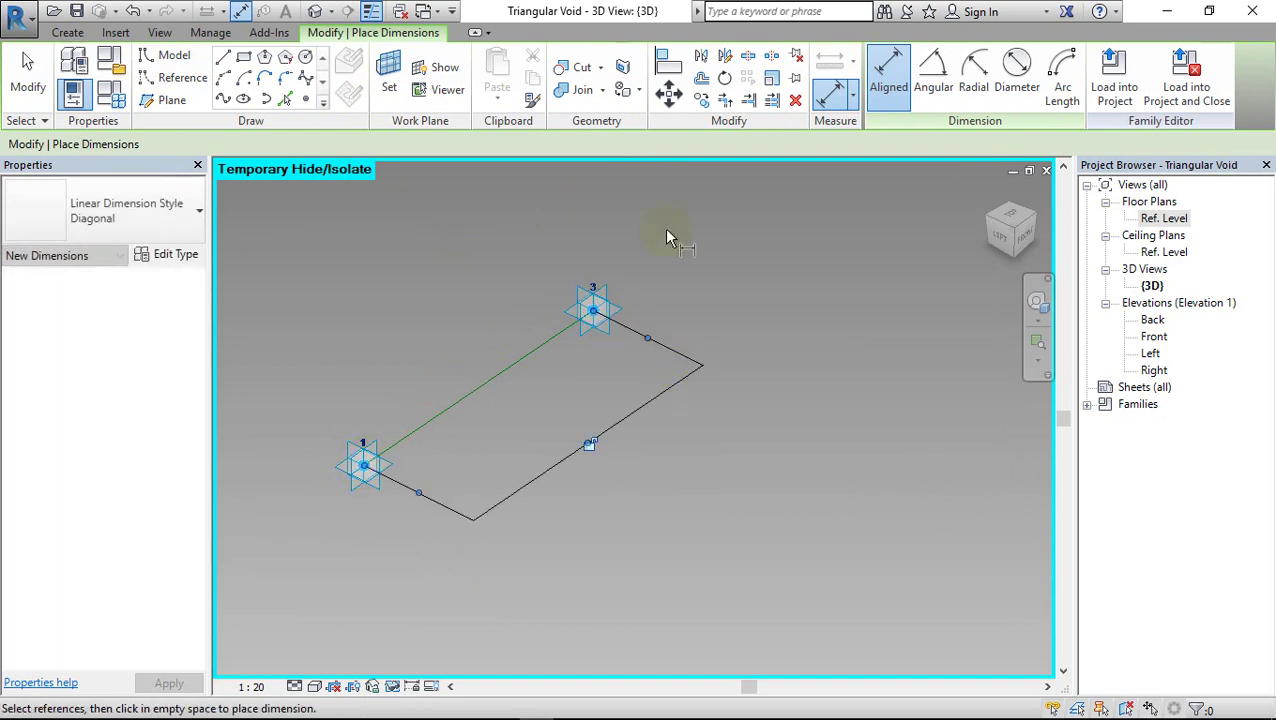
Reset Temporary Hide/Isolate so the whole Triangular Void family shows again
{"action": "left_click", "coordinate": [391, 686]}
{"action": "left_click", "coordinate": [440, 666]}
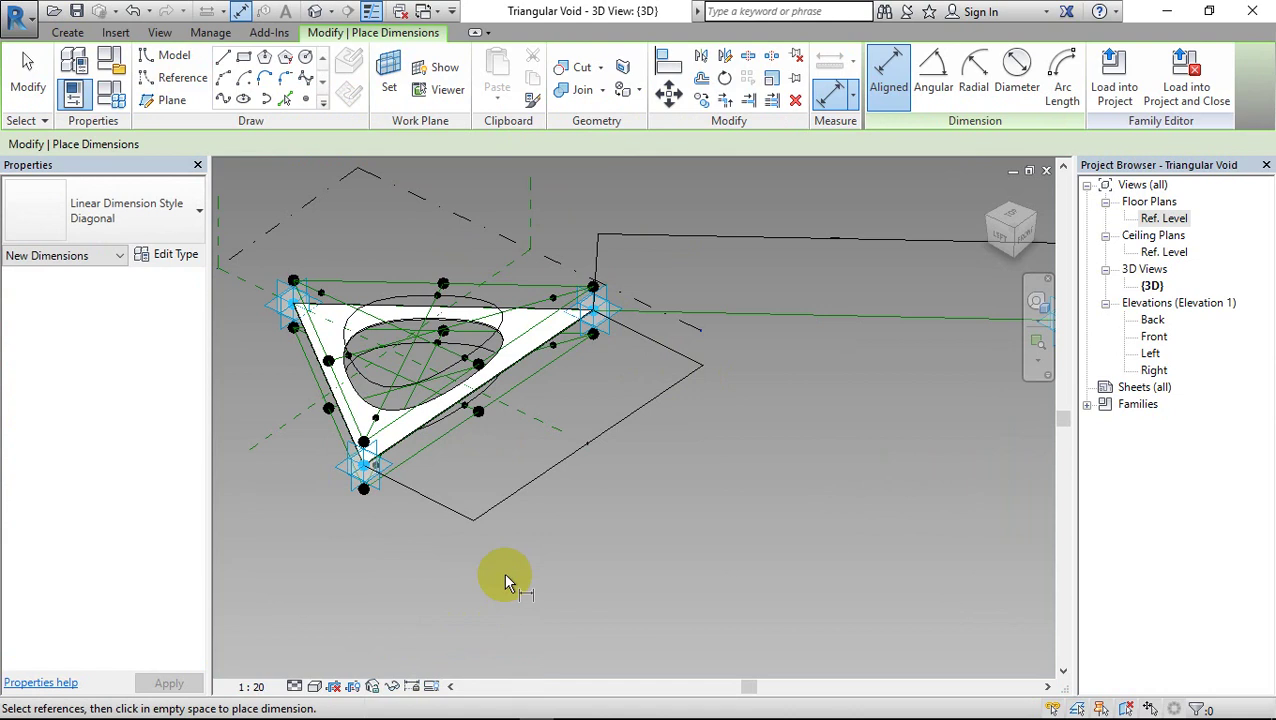
{"action": "left_click", "coordinate": [28, 72]}
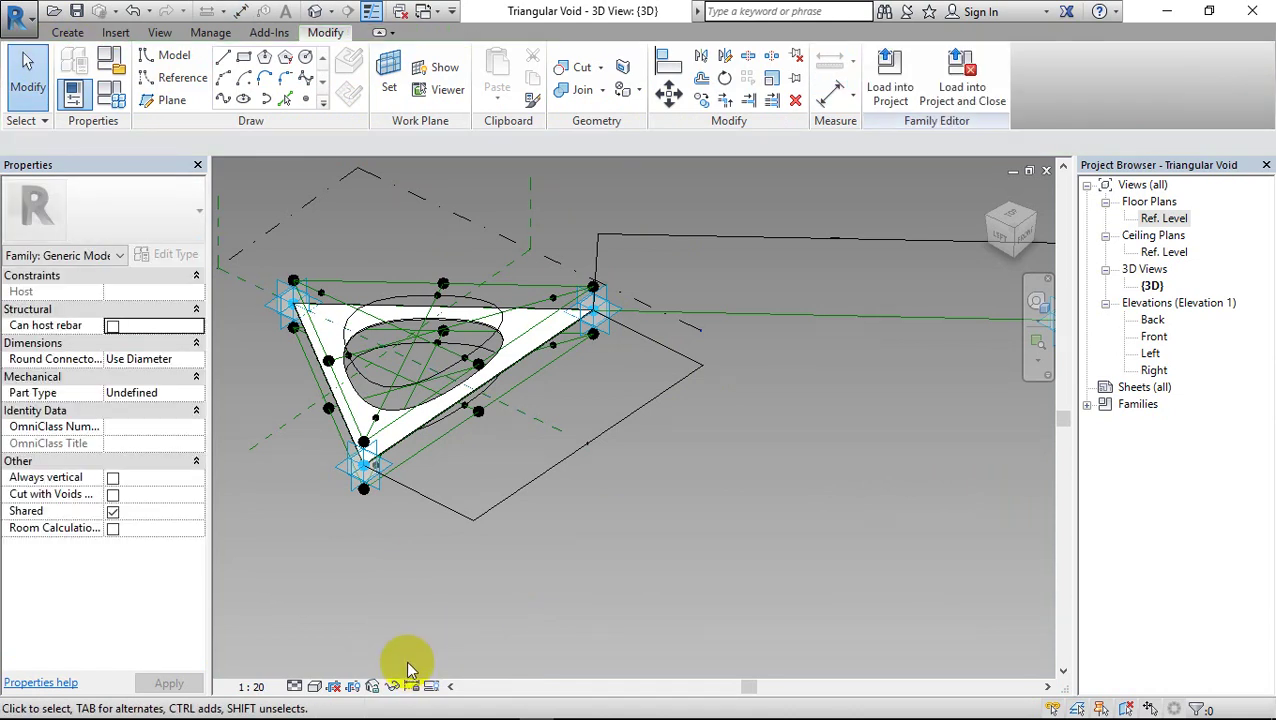
In Family Types, create Pt_AttractorN as an Instance, Reporting length parameter under Analysis Results
{"action": "left_click", "coordinate": [113, 62]}
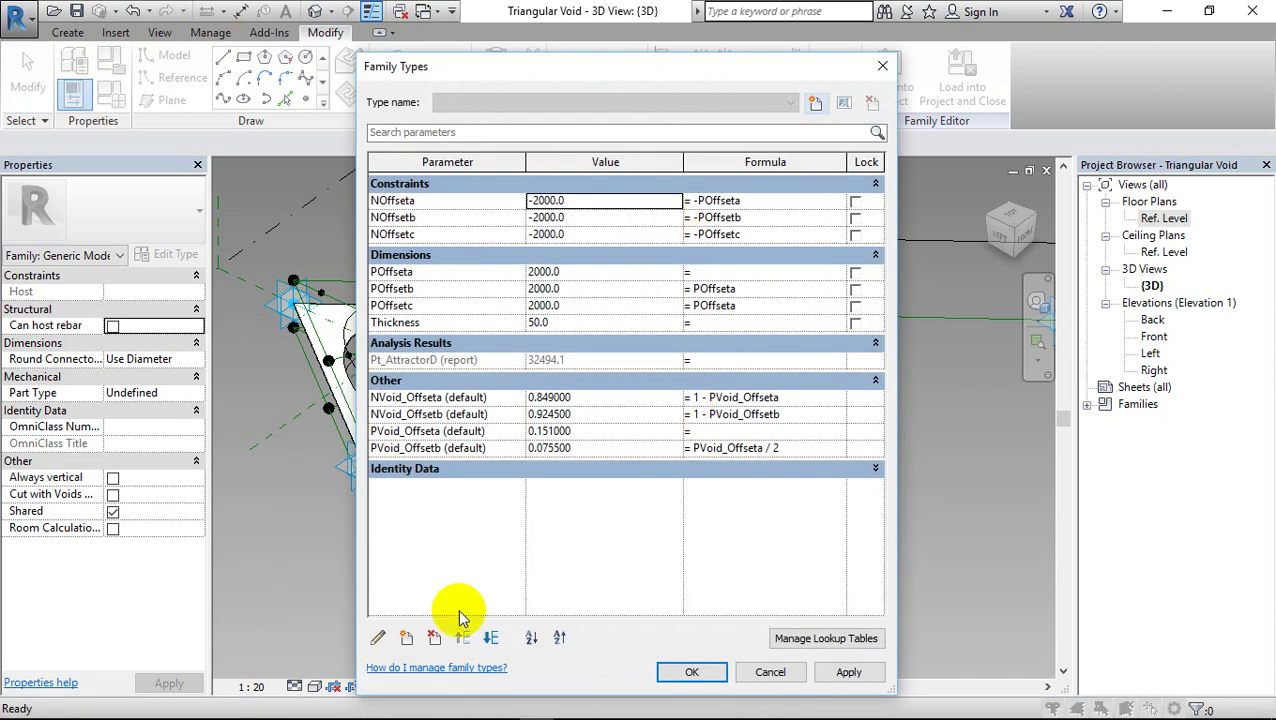
{"action": "left_click", "coordinate": [406, 637]}
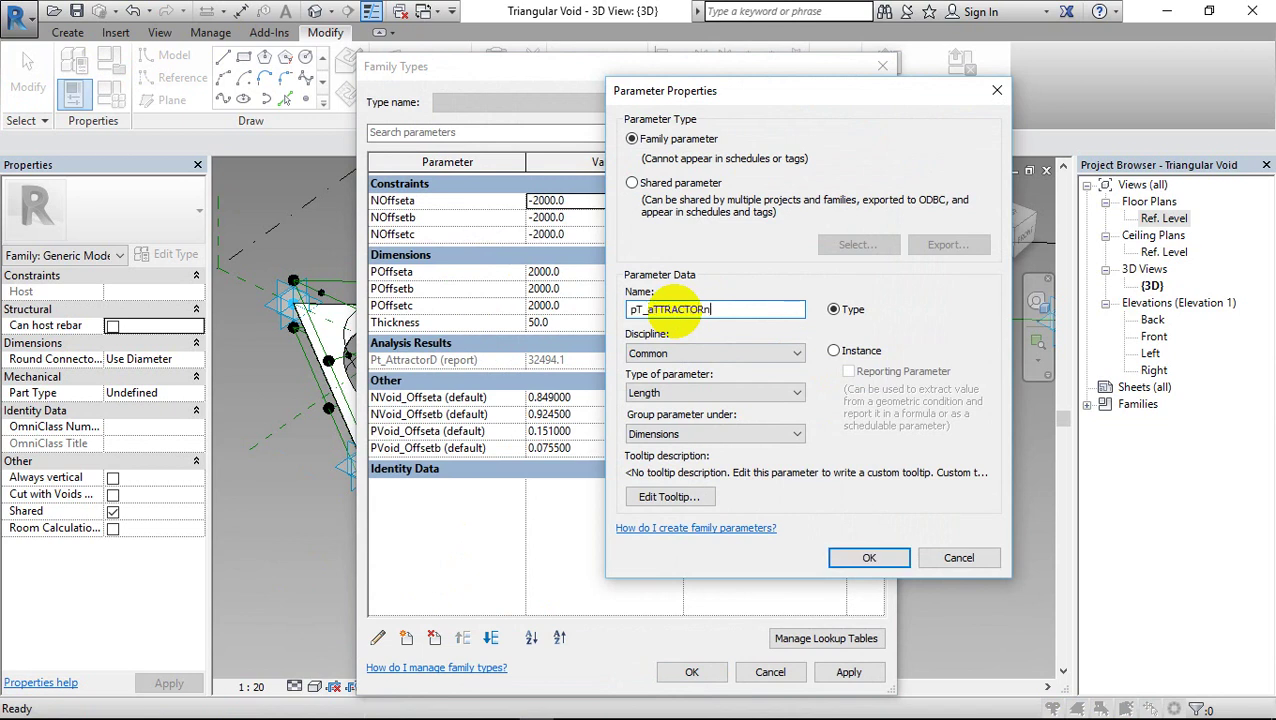
{"action": "left_click_drag", "start_coordinate": [632, 309], "coordinate": [740, 309]}
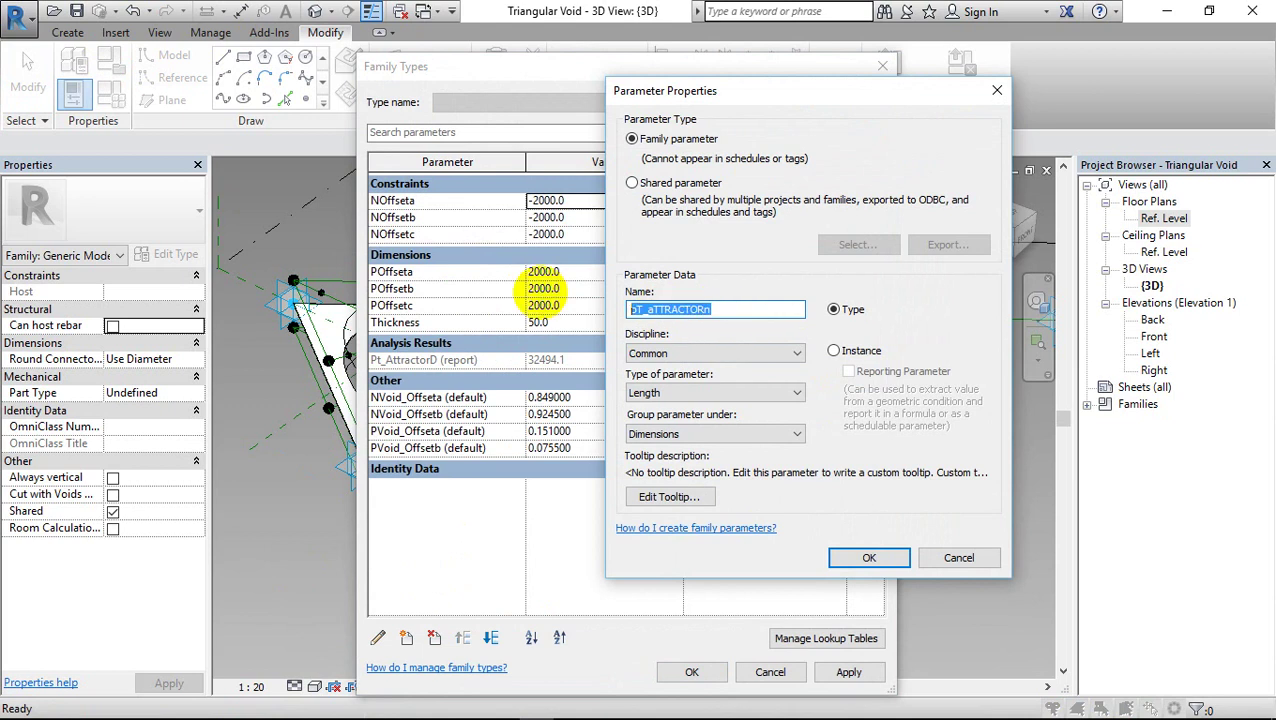
{"action": "type", "text": "Pt_A"}
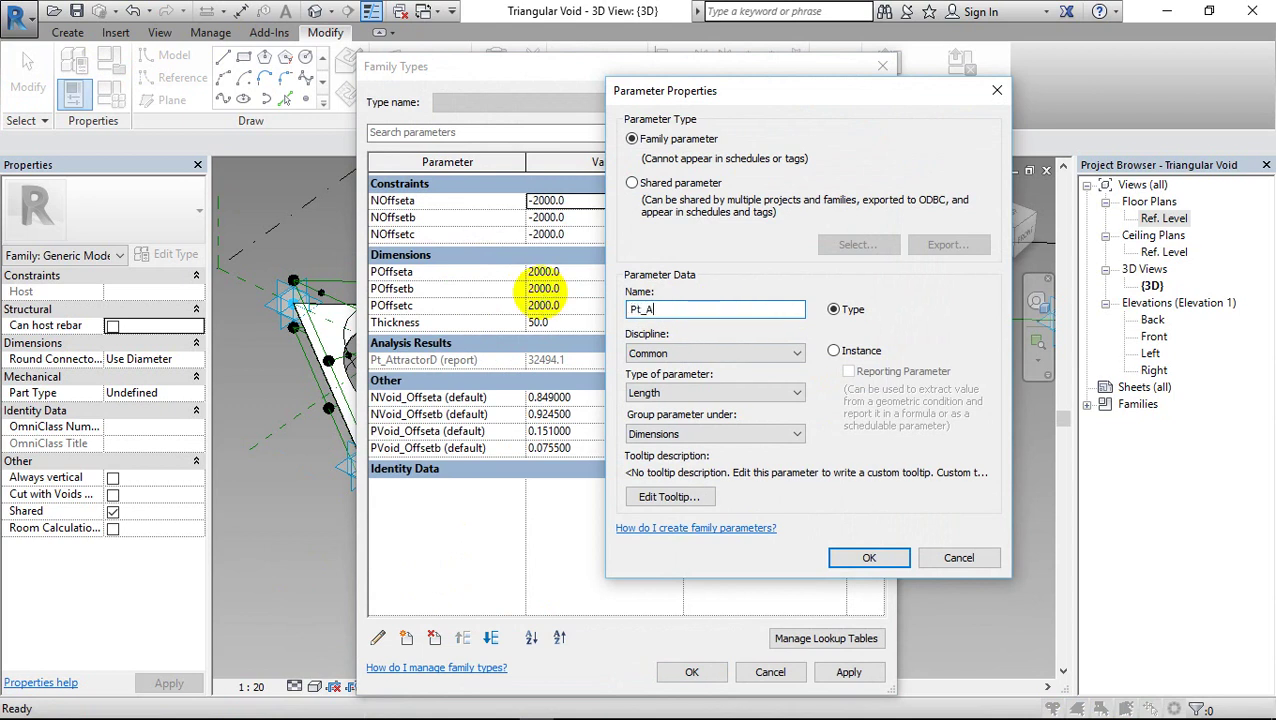
{"action": "type", "text": "ttracto"}
{"action": "type", "text": "rN"}
{"action": "left_click", "coordinate": [833, 350]}
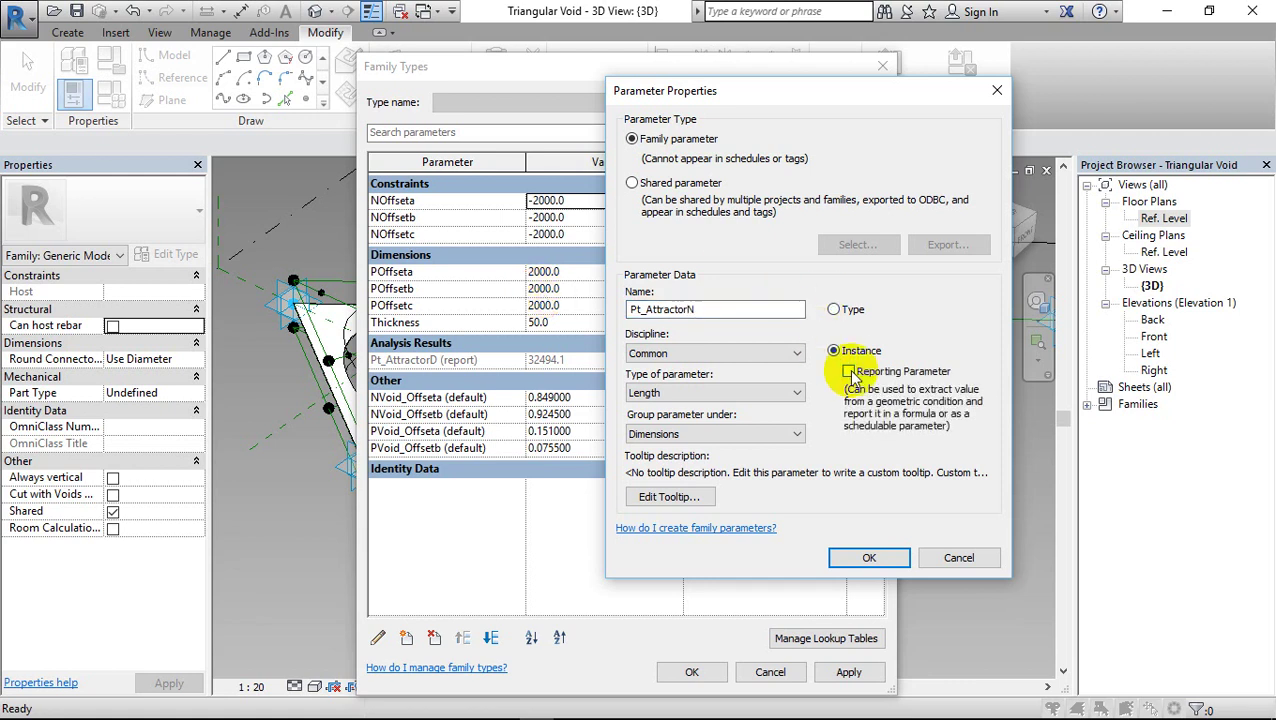
{"action": "left_click", "coordinate": [848, 372]}
{"action": "left_click", "coordinate": [745, 433]}
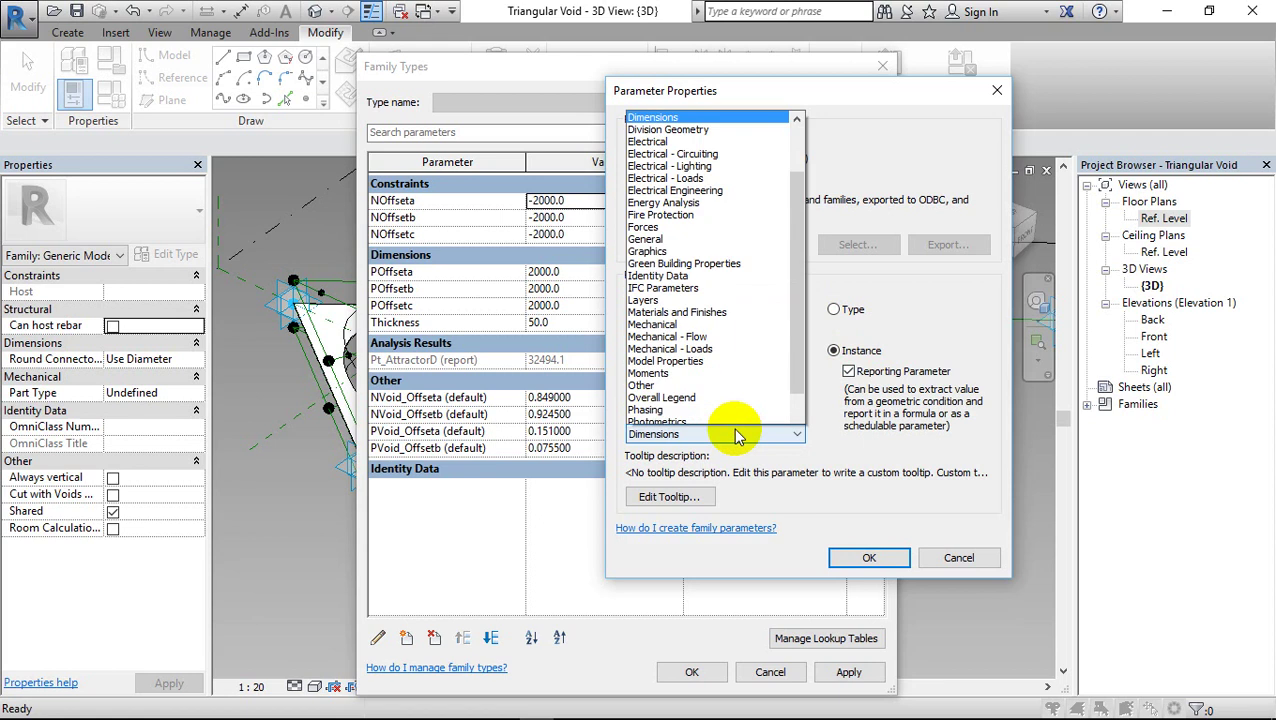
{"action": "scroll", "coordinate": [727, 75], "scroll_direction": "up", "scroll_amount": 2}
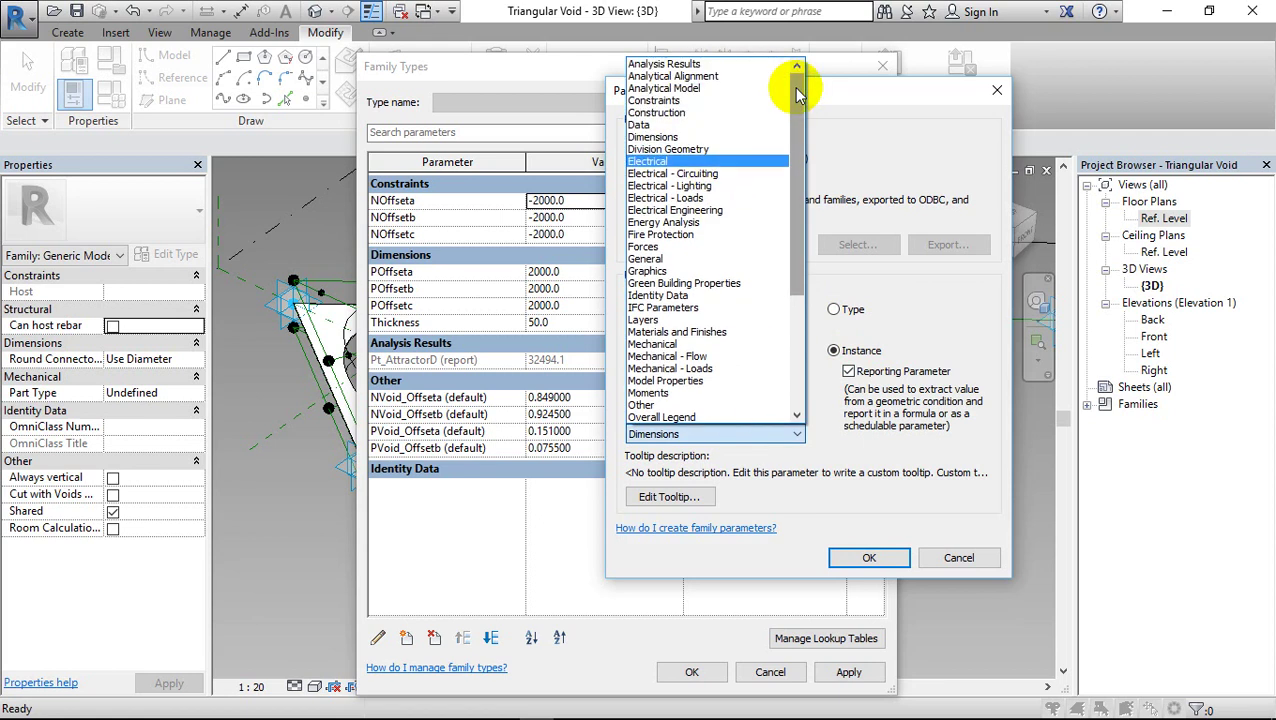
{"action": "left_click", "coordinate": [726, 65]}
{"action": "left_click", "coordinate": [869, 557]}
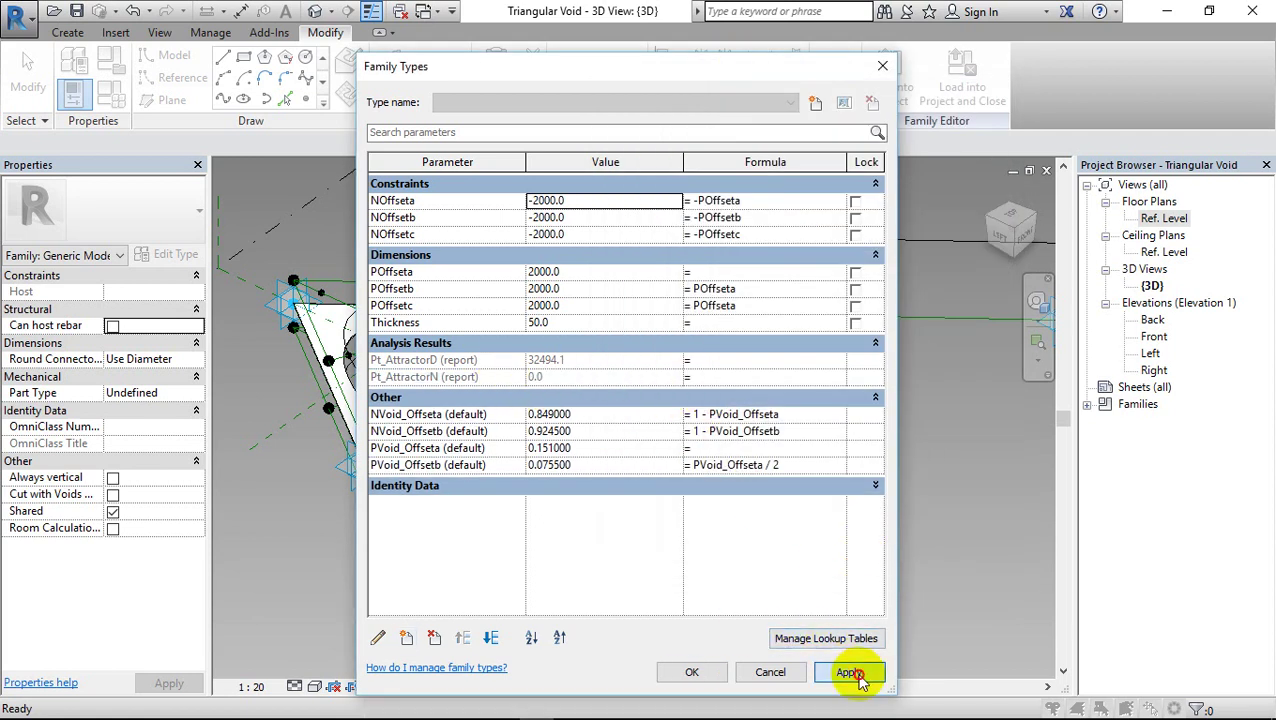
{"action": "left_click", "coordinate": [692, 672]}
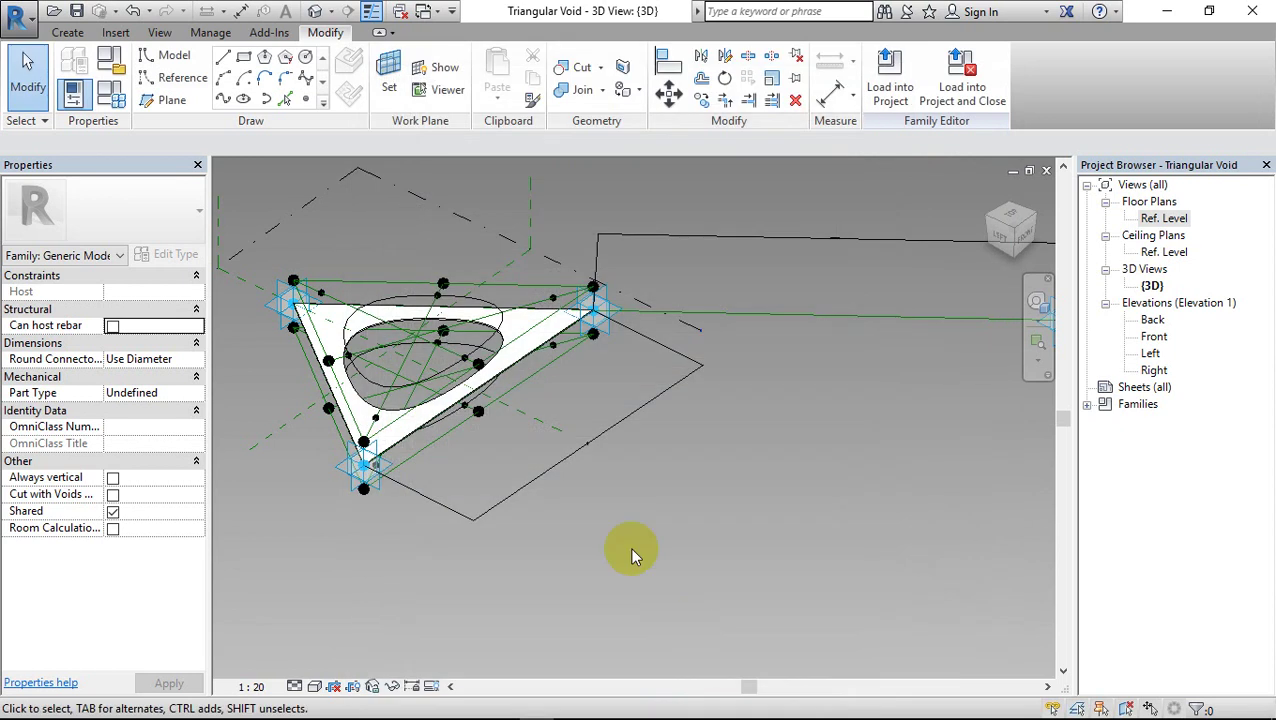
Label the point 1–3 dimension Pt_AttractorN and check in Family Types that it reports 24126.4
{"action": "left_click", "coordinate": [558, 465]}
{"action": "left_click", "coordinate": [918, 85]}
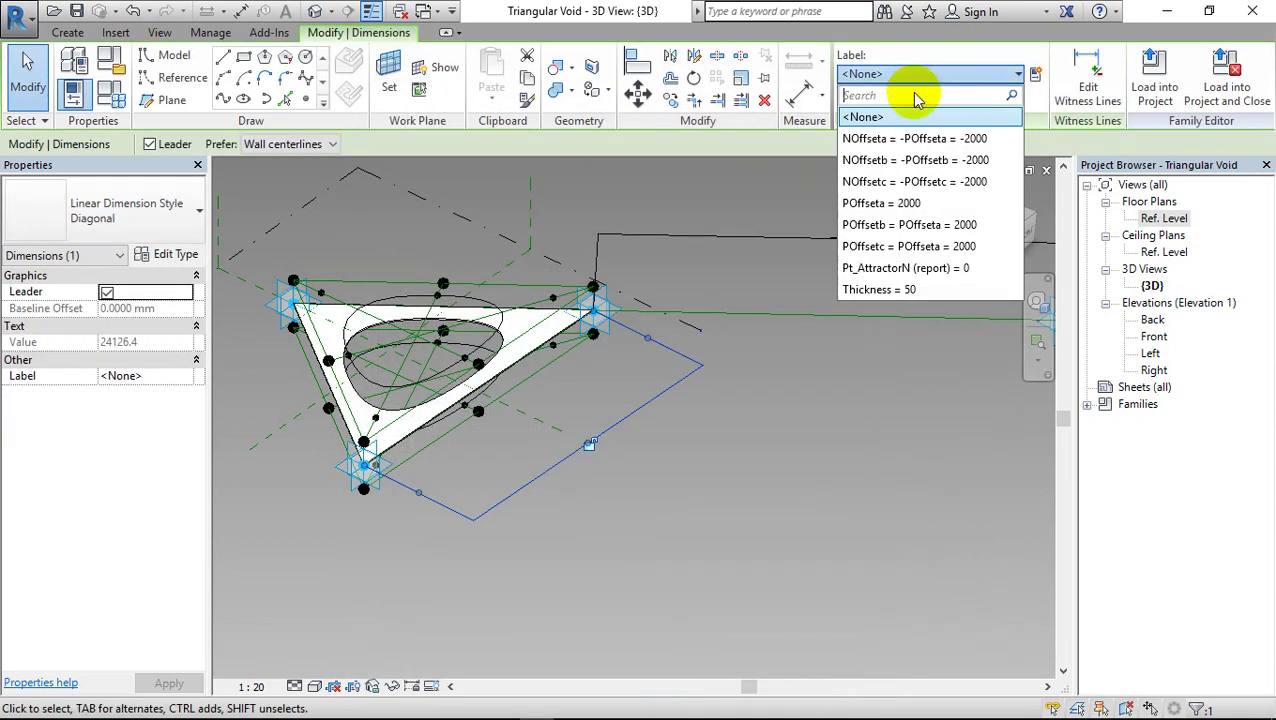
{"action": "left_click", "coordinate": [817, 465]}
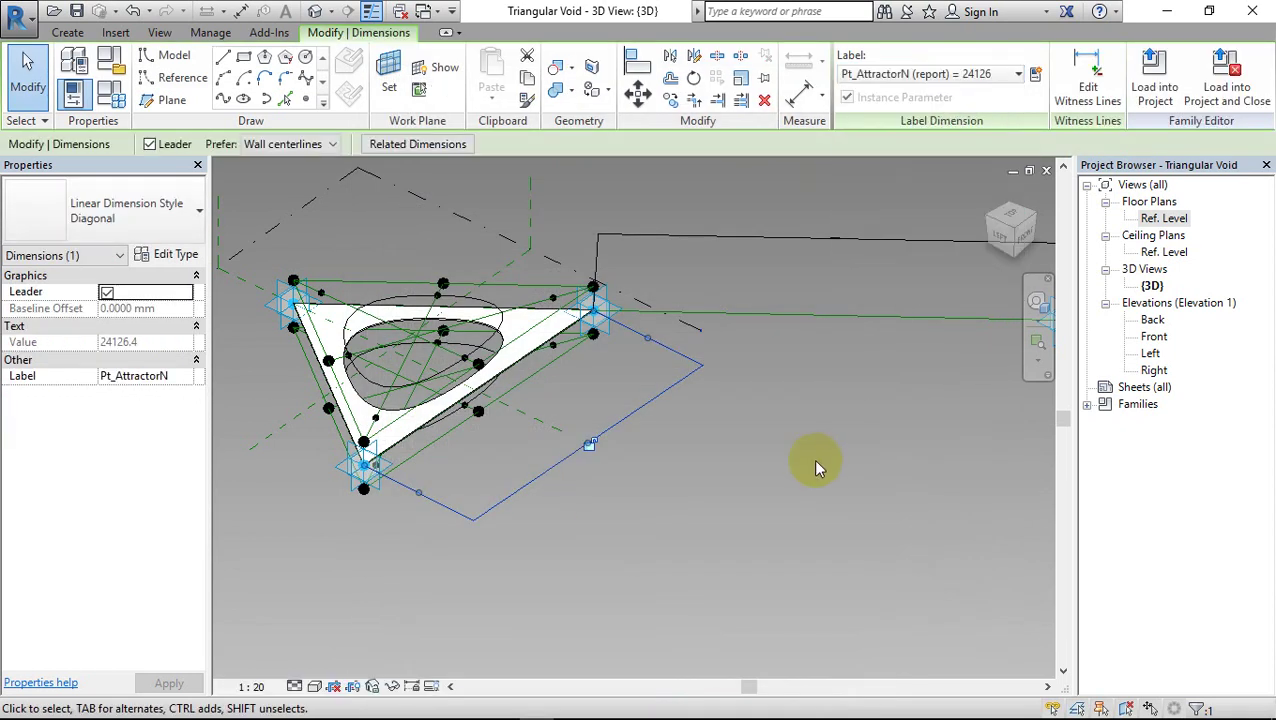
{"action": "key", "text": "Escape"}
{"action": "left_click", "coordinate": [110, 92]}
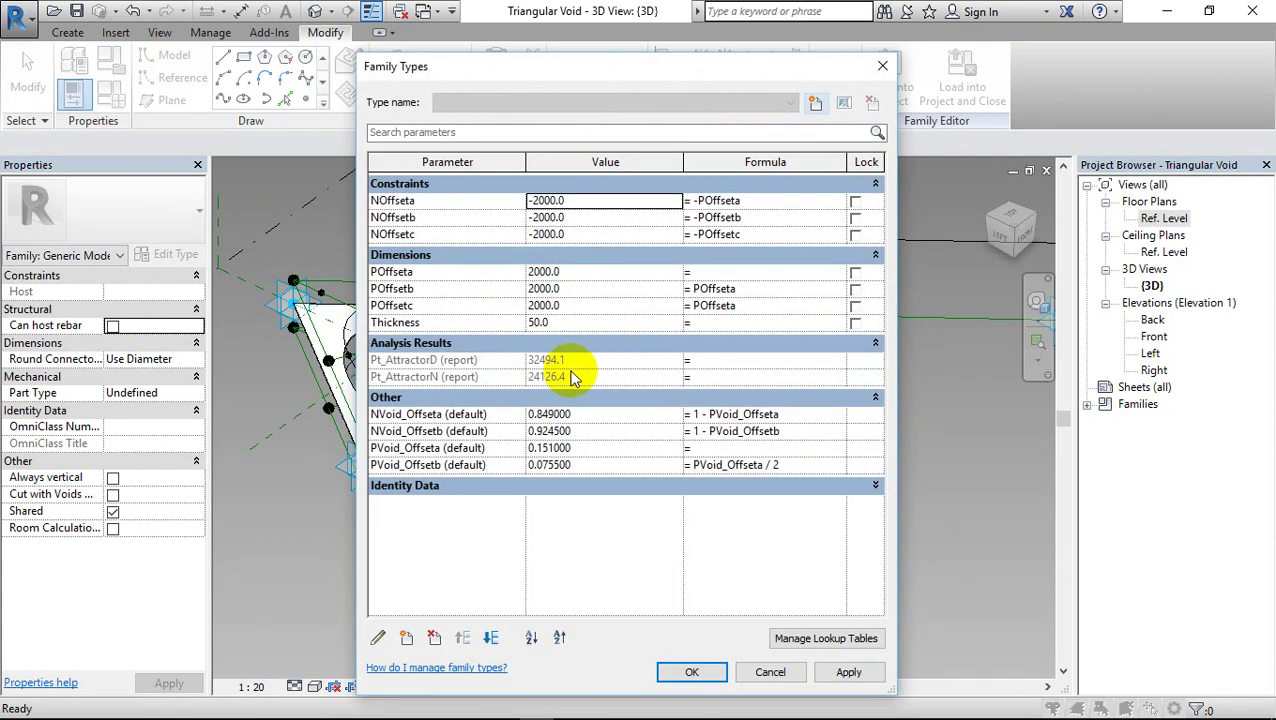
{"action": "left_click", "coordinate": [693, 675]}
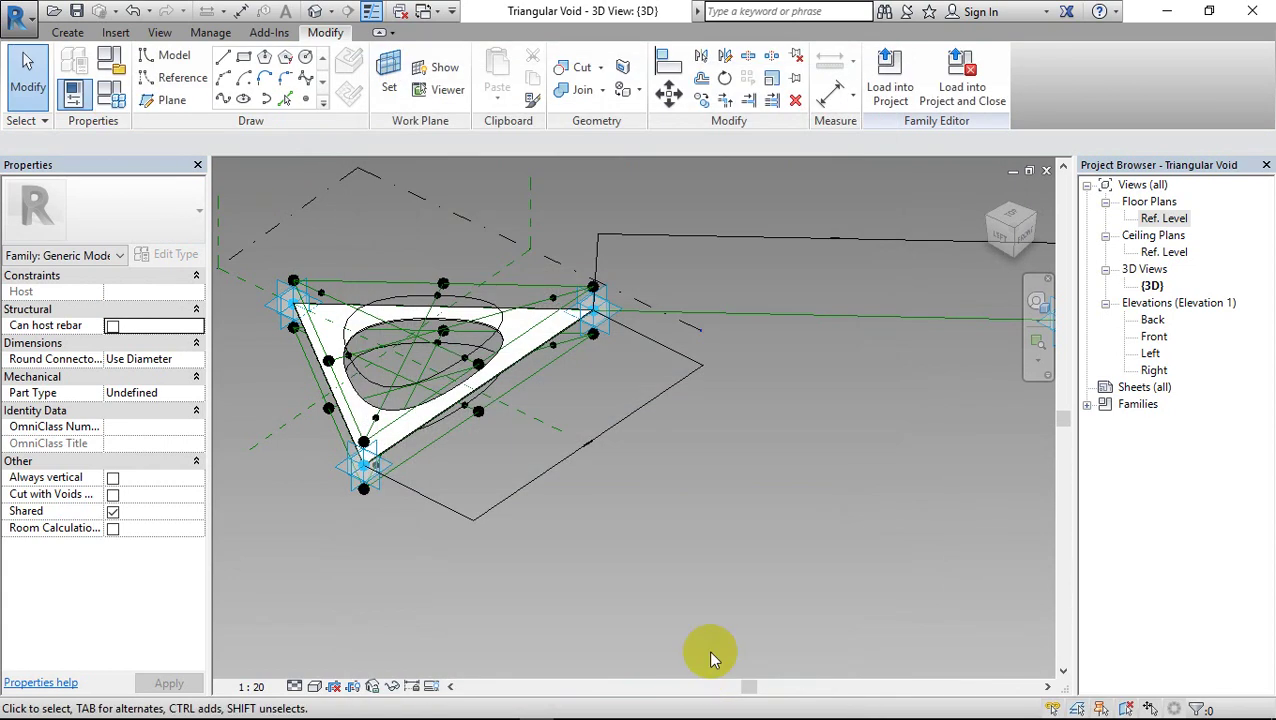
Save the family and orbit the 3D view to show the distant attractor point on the right
{"action": "left_click", "coordinate": [33, 30]}
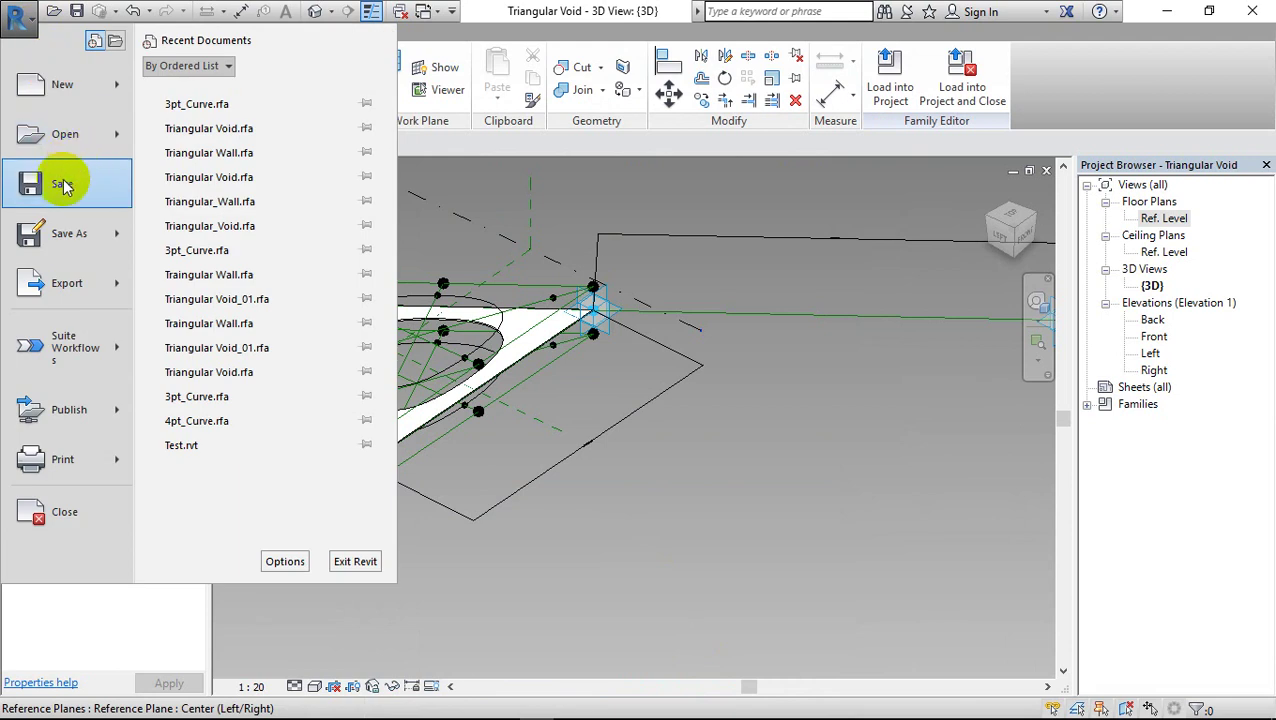
{"action": "left_click", "coordinate": [80, 180]}
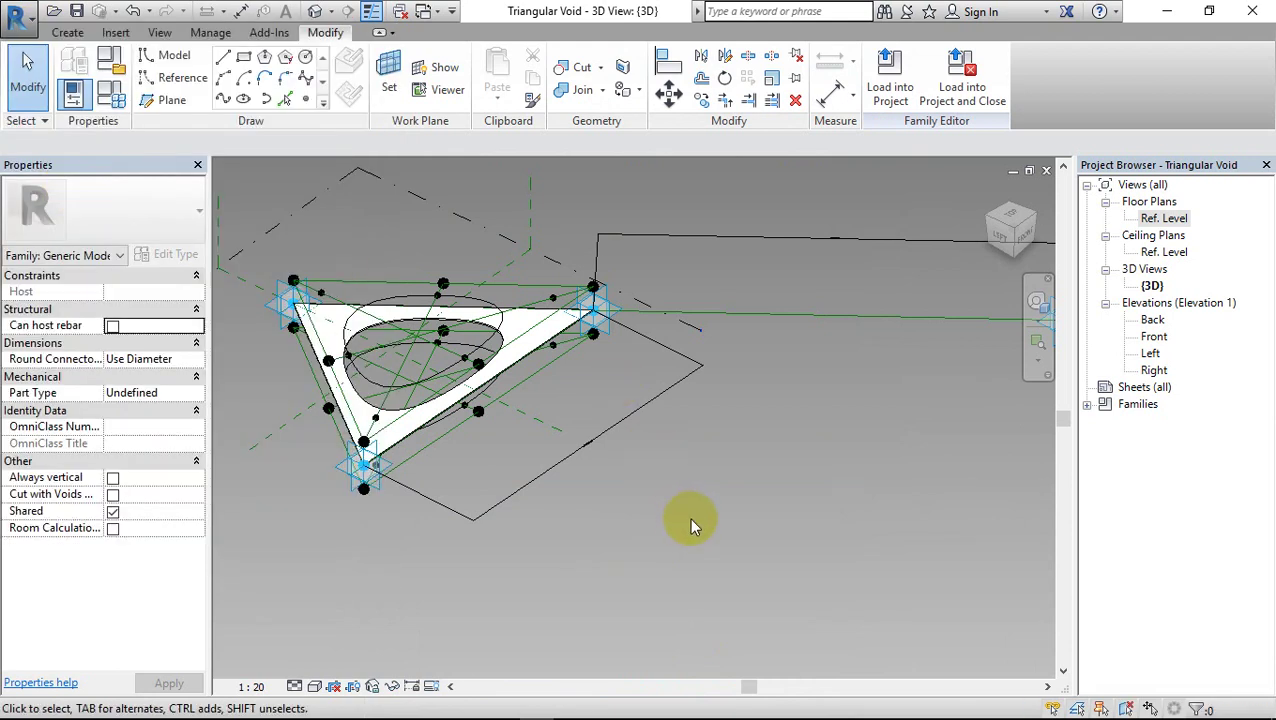
{"action": "mouse_move", "coordinate": [689, 517]}
{"action": "middle_mouse_down", "text": "shift"}
{"action": "mouse_move", "coordinate": [645, 557]}
{"action": "mouse_move", "coordinate": [604, 527]}
{"action": "middle_mouse_up", "text": "shift"}
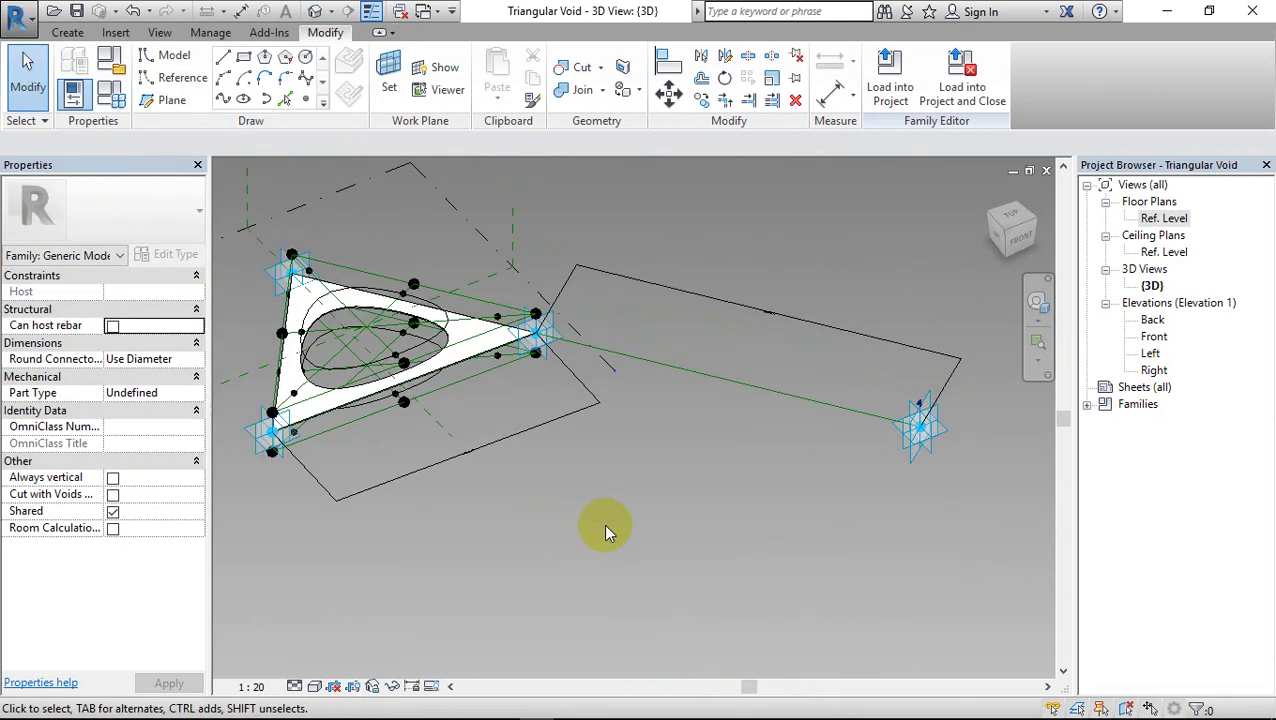
{"action": "left_click", "coordinate": [33, 22]}
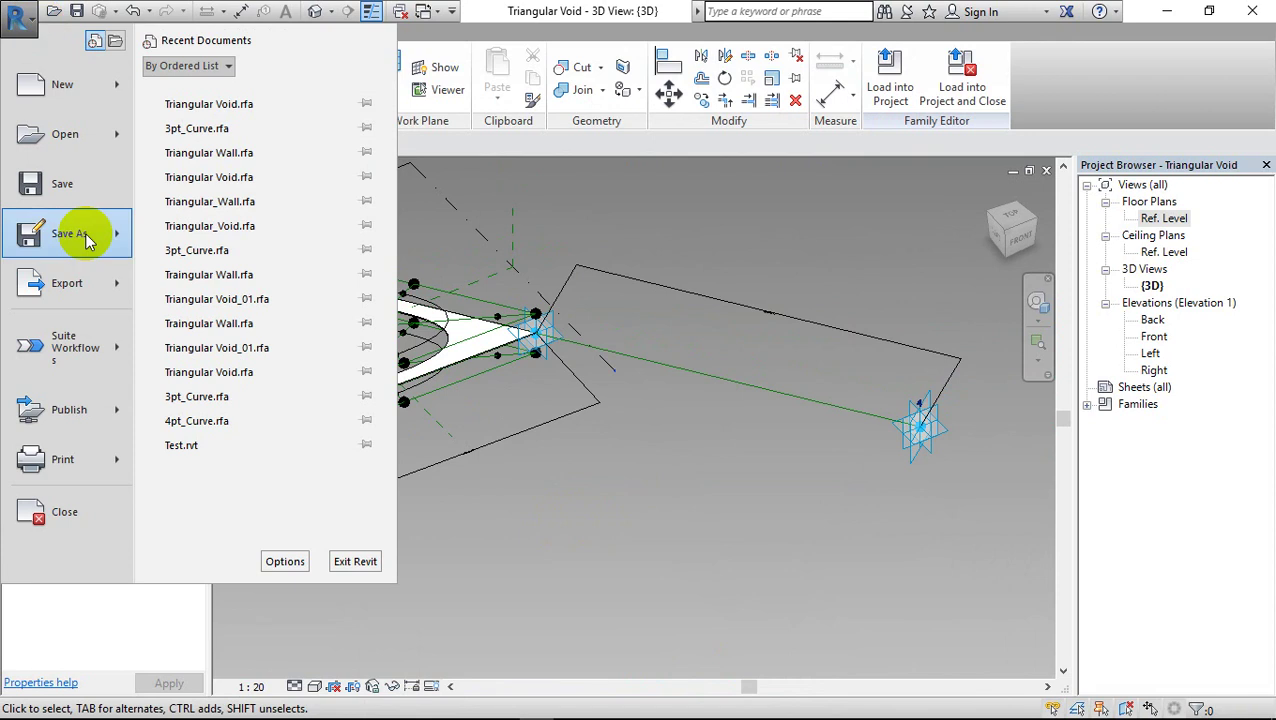
{"action": "key", "text": "Escape"}
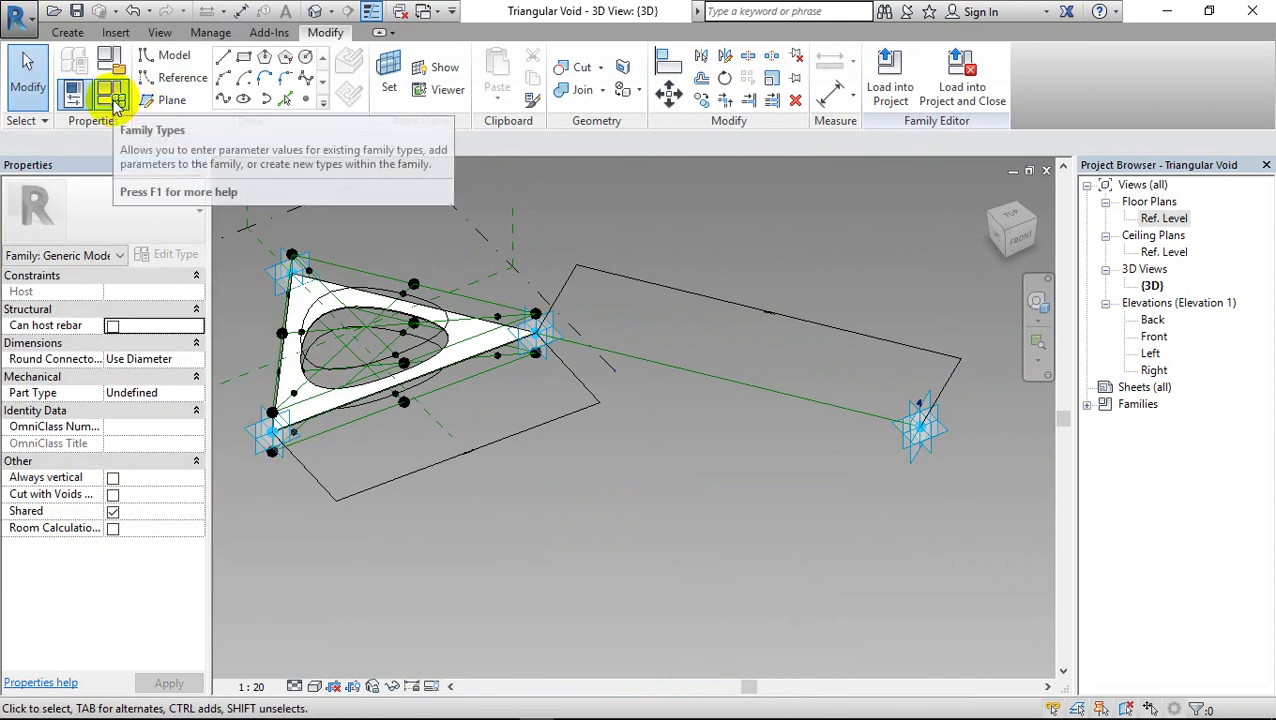
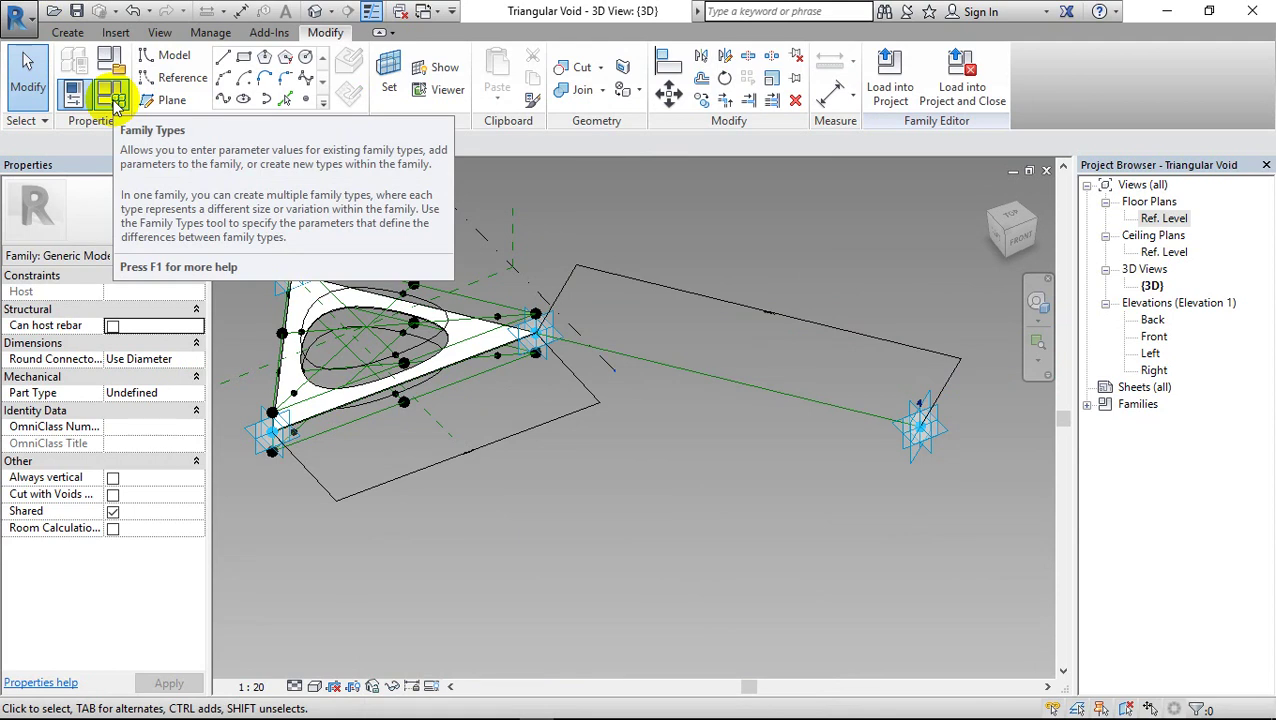
Create the instance Number parameter PRandom_a in Family Types, grouped under Analysis Results
{"action": "left_click", "coordinate": [112, 98]}
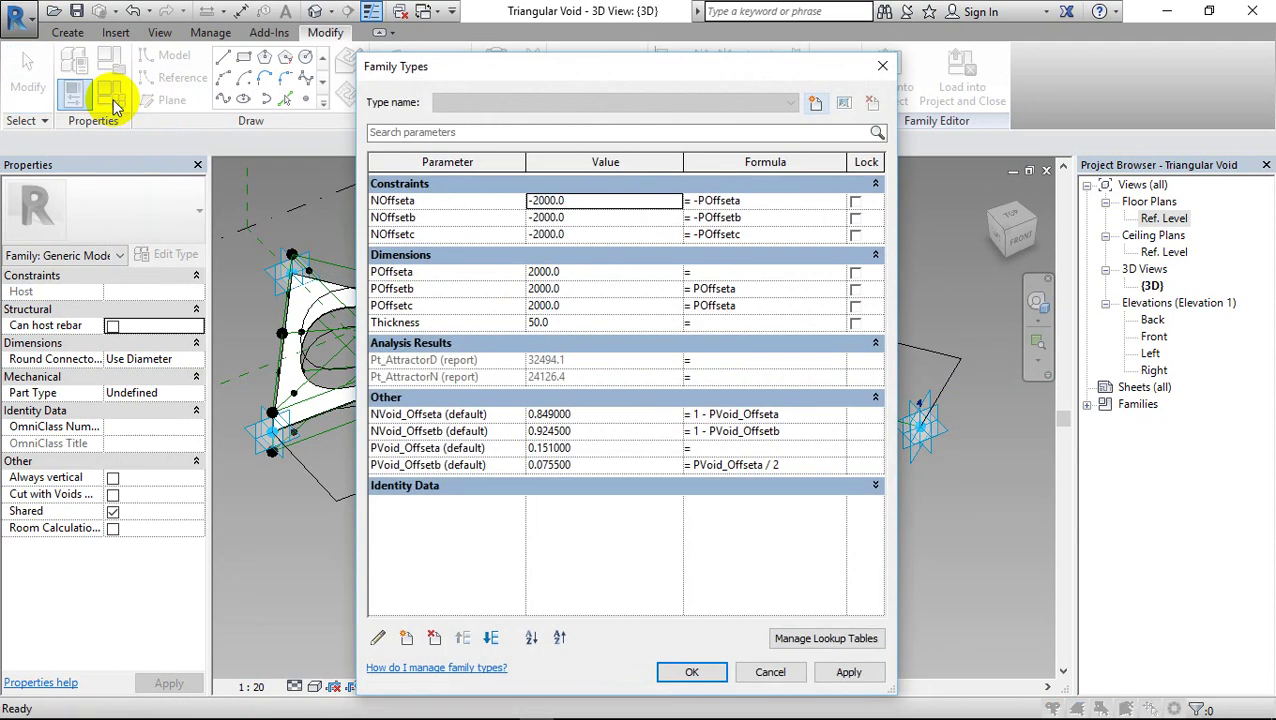
{"action": "left_click", "coordinate": [407, 636]}
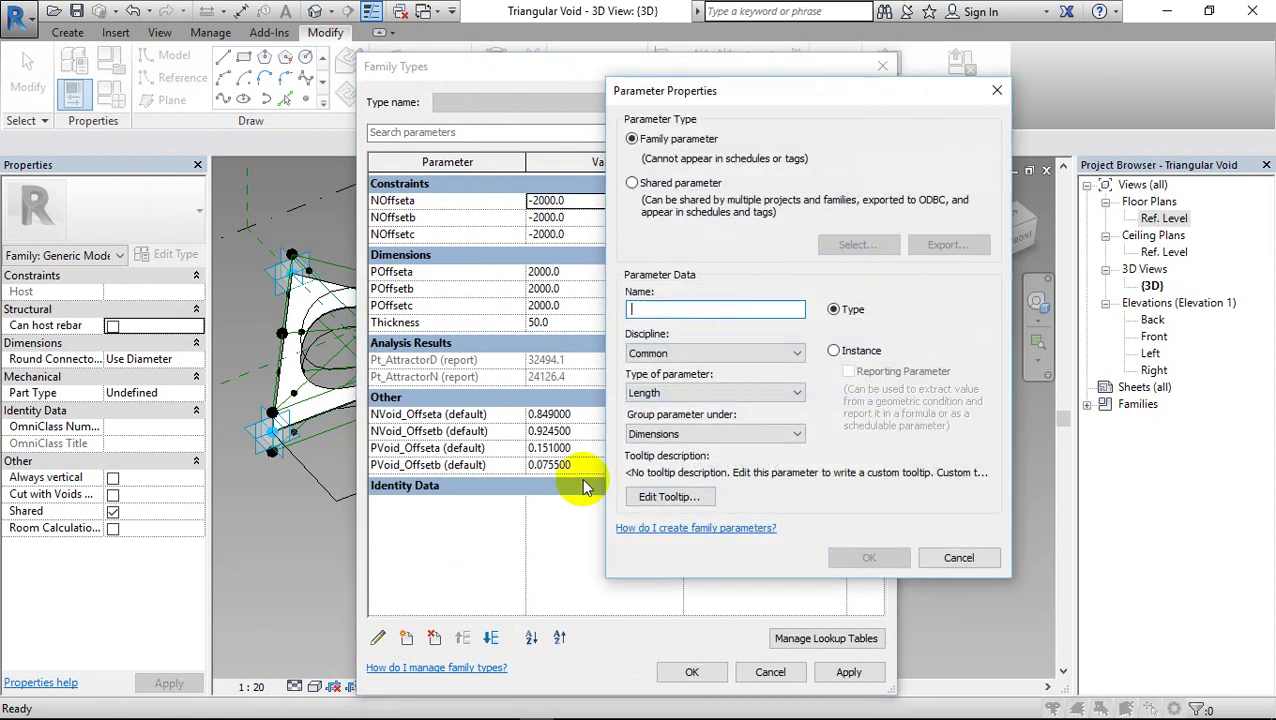
{"action": "left_click", "coordinate": [684, 393]}
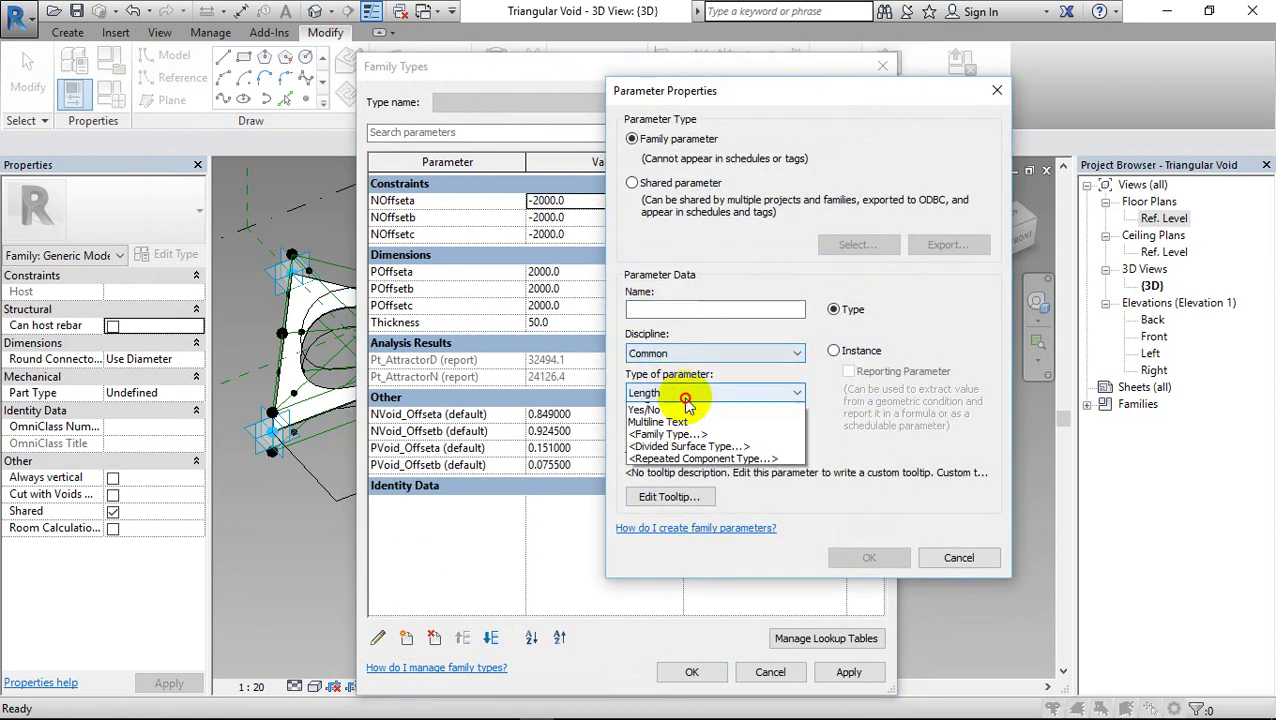
{"action": "left_click", "coordinate": [681, 434]}
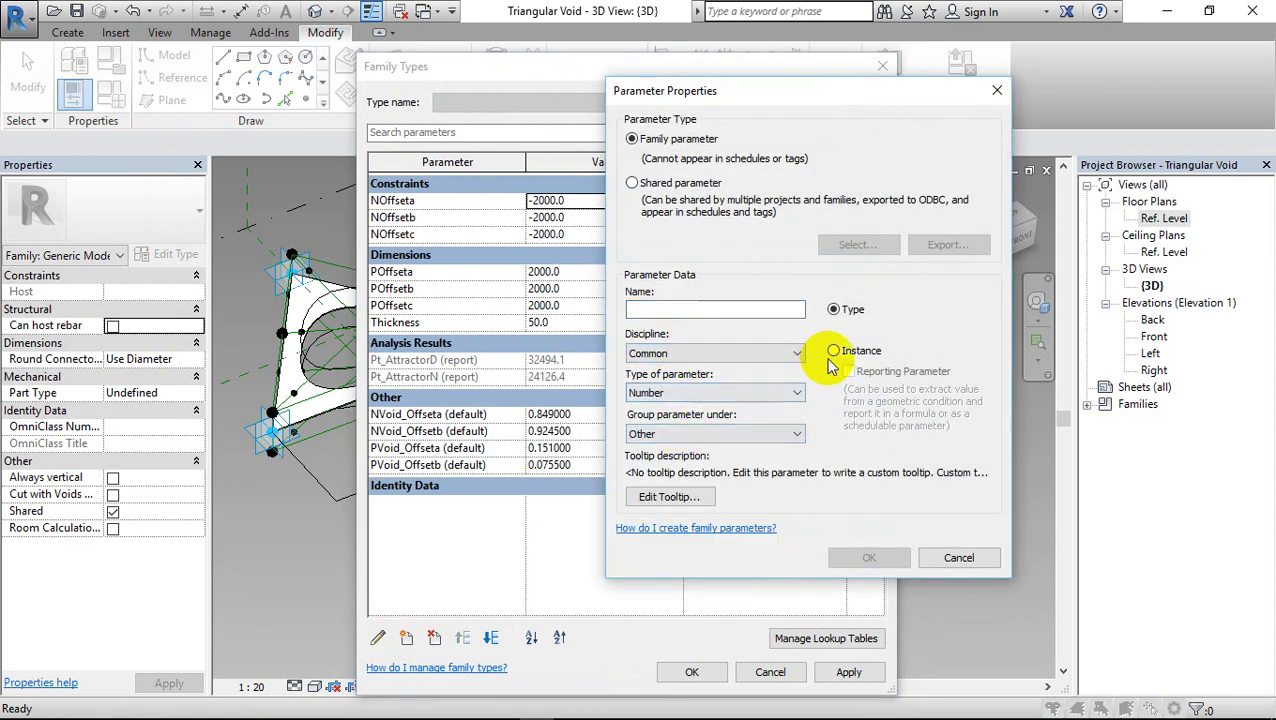
{"action": "left_click", "coordinate": [833, 351]}
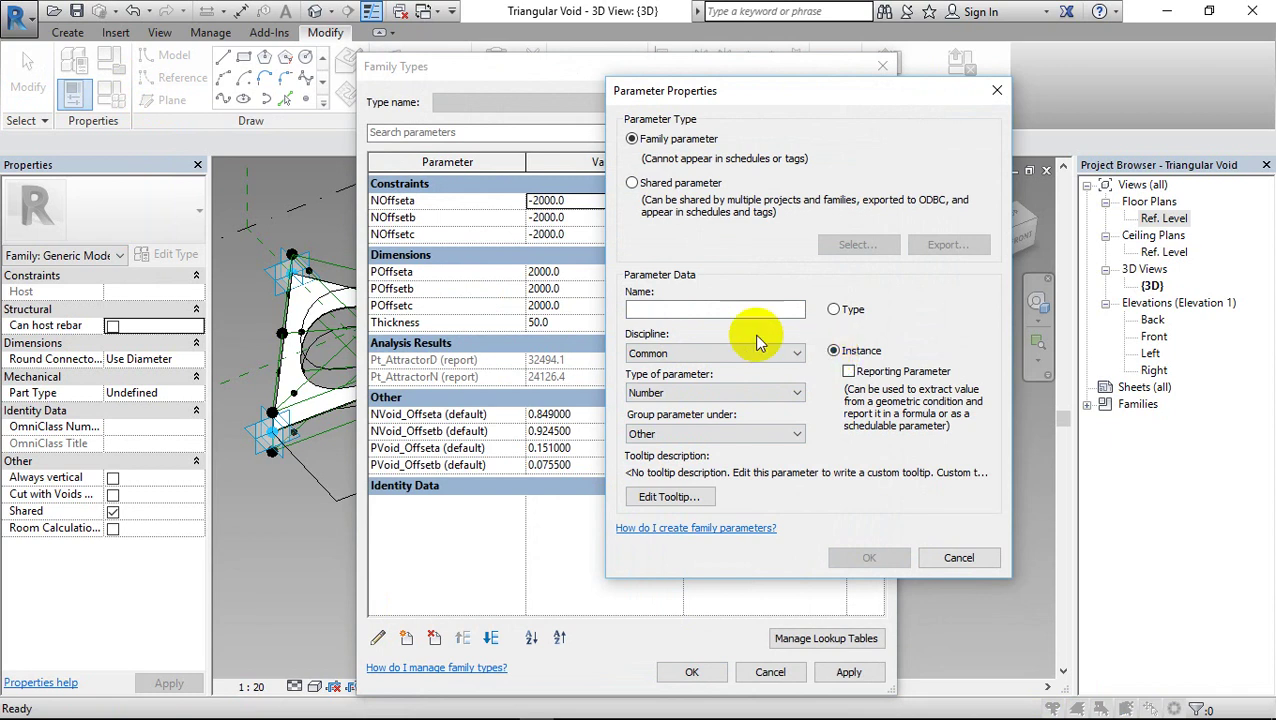
{"action": "left_click", "coordinate": [675, 311]}
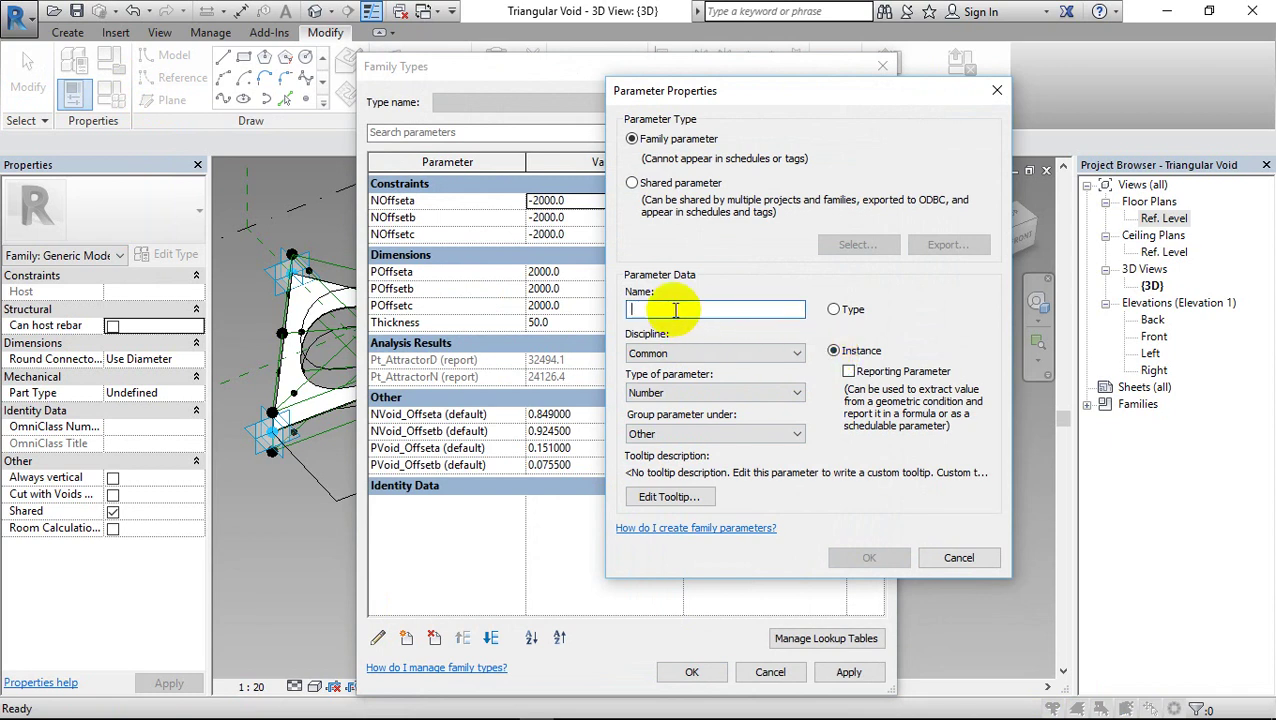
{"action": "type", "text": "PRandom_a"}
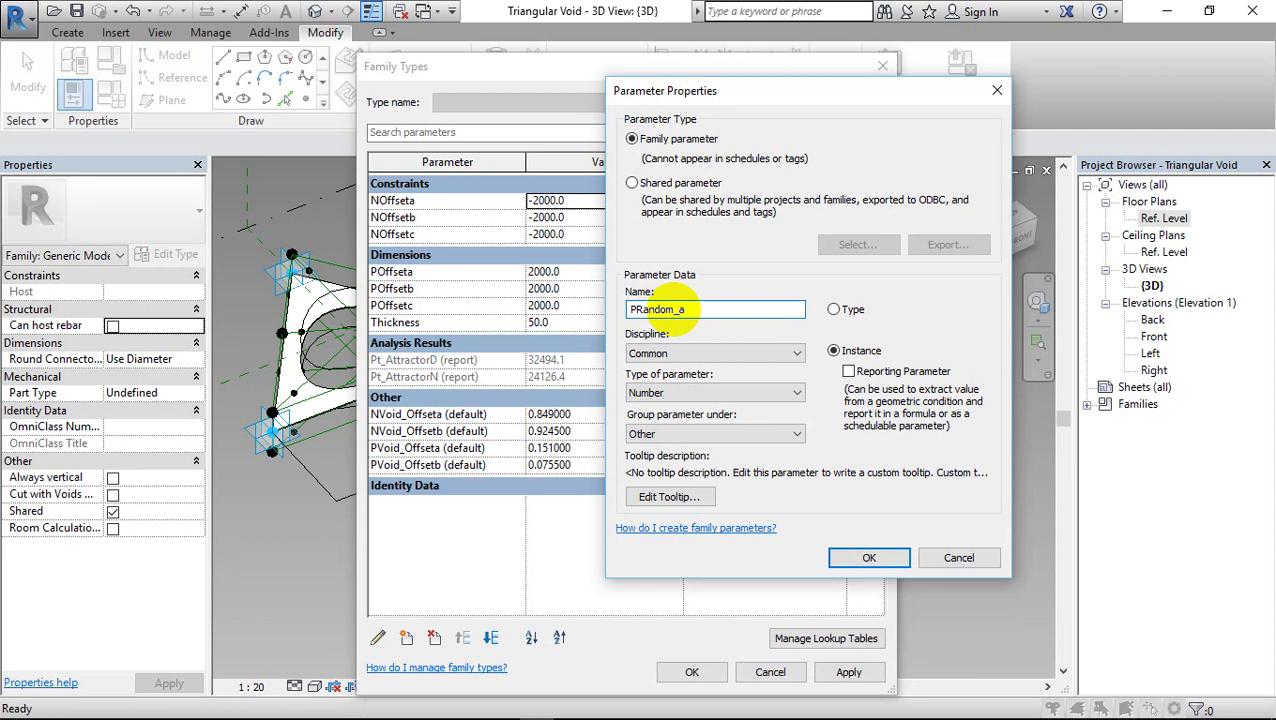
{"action": "left_click", "coordinate": [672, 434]}
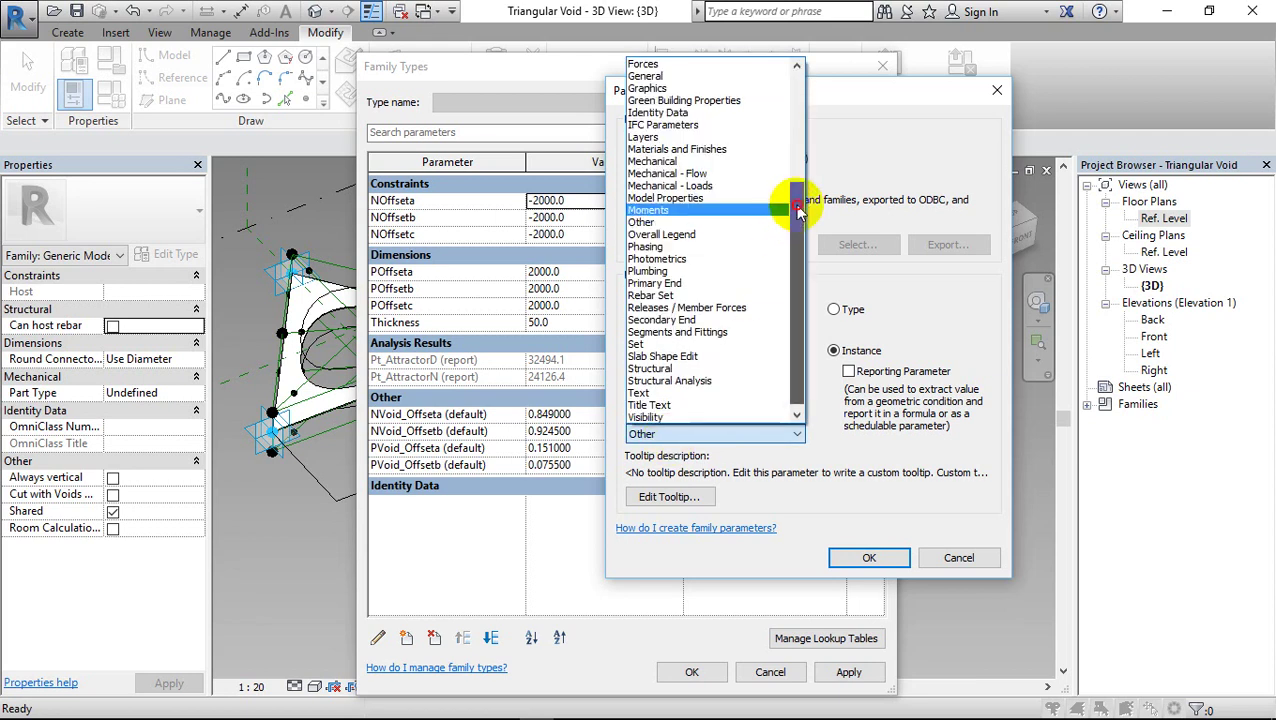
{"action": "left_click_drag", "start_coordinate": [792, 222], "coordinate": [800, 82]}
{"action": "left_click", "coordinate": [716, 64]}
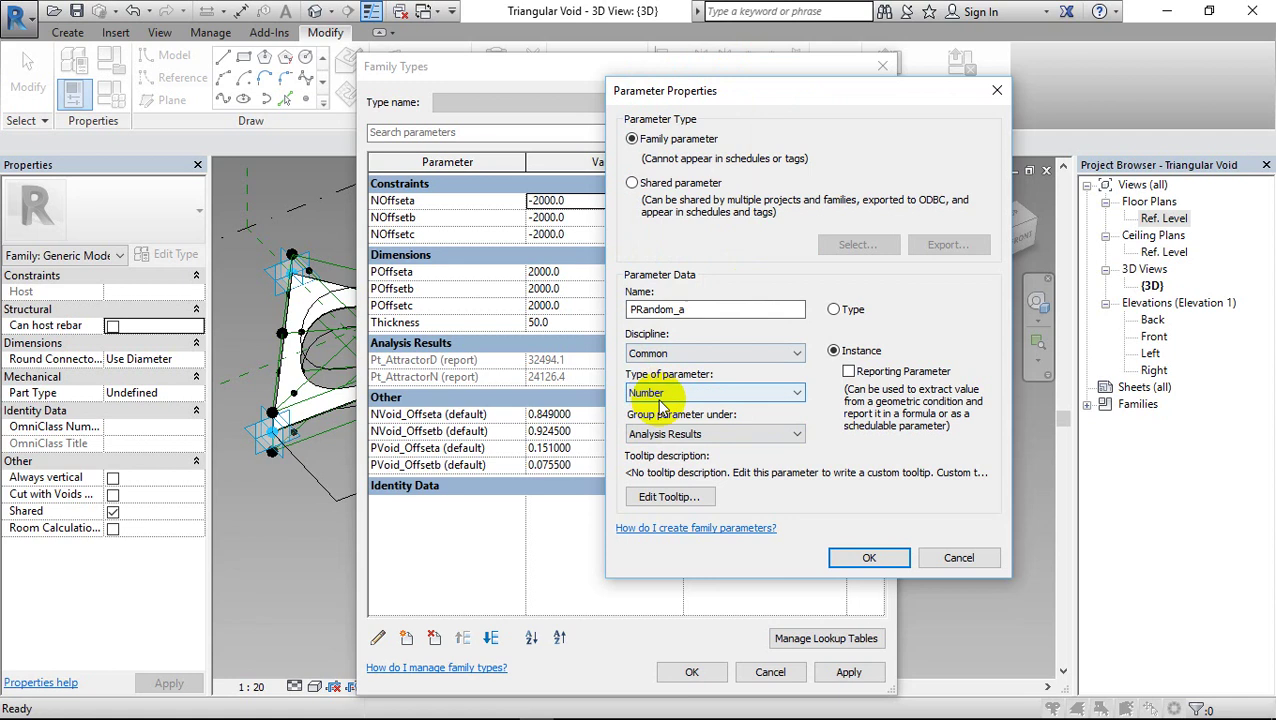
{"action": "left_click", "coordinate": [868, 557]}
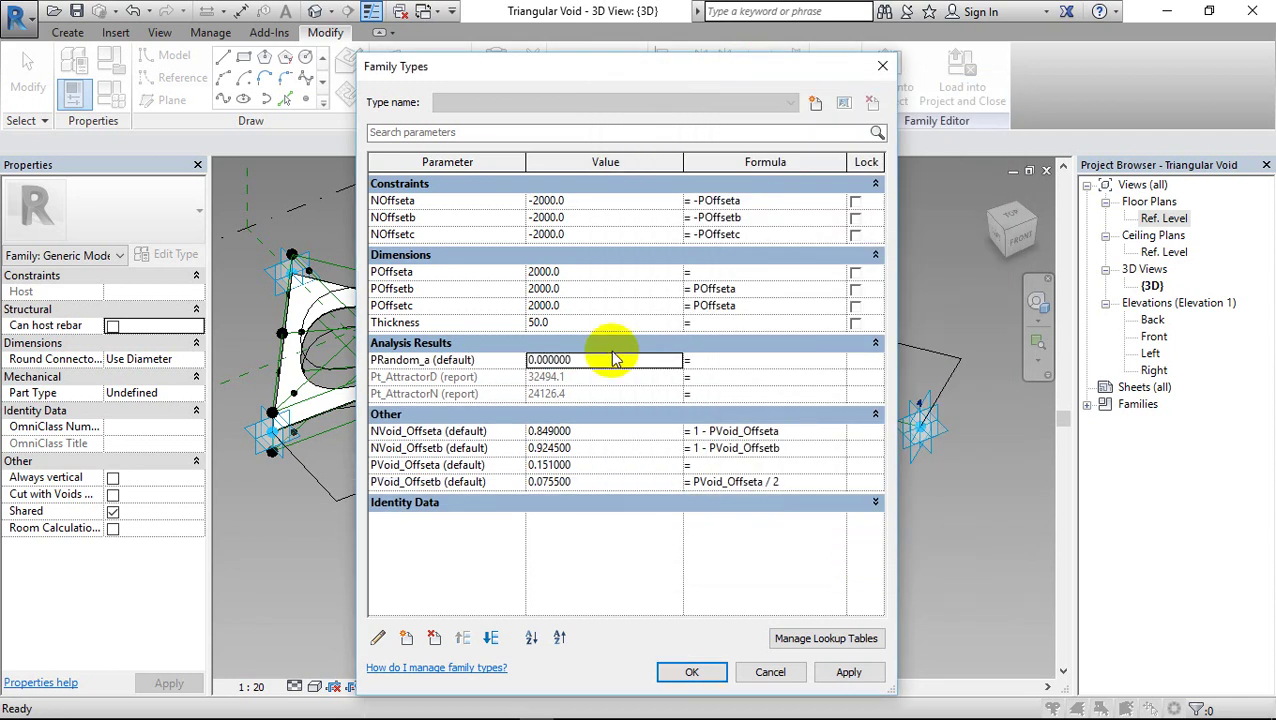
Enter the formula Pt_AttractorN/Pt_AttractorD in PRandom_a's Formula cell
{"action": "left_click", "coordinate": [430, 395]}
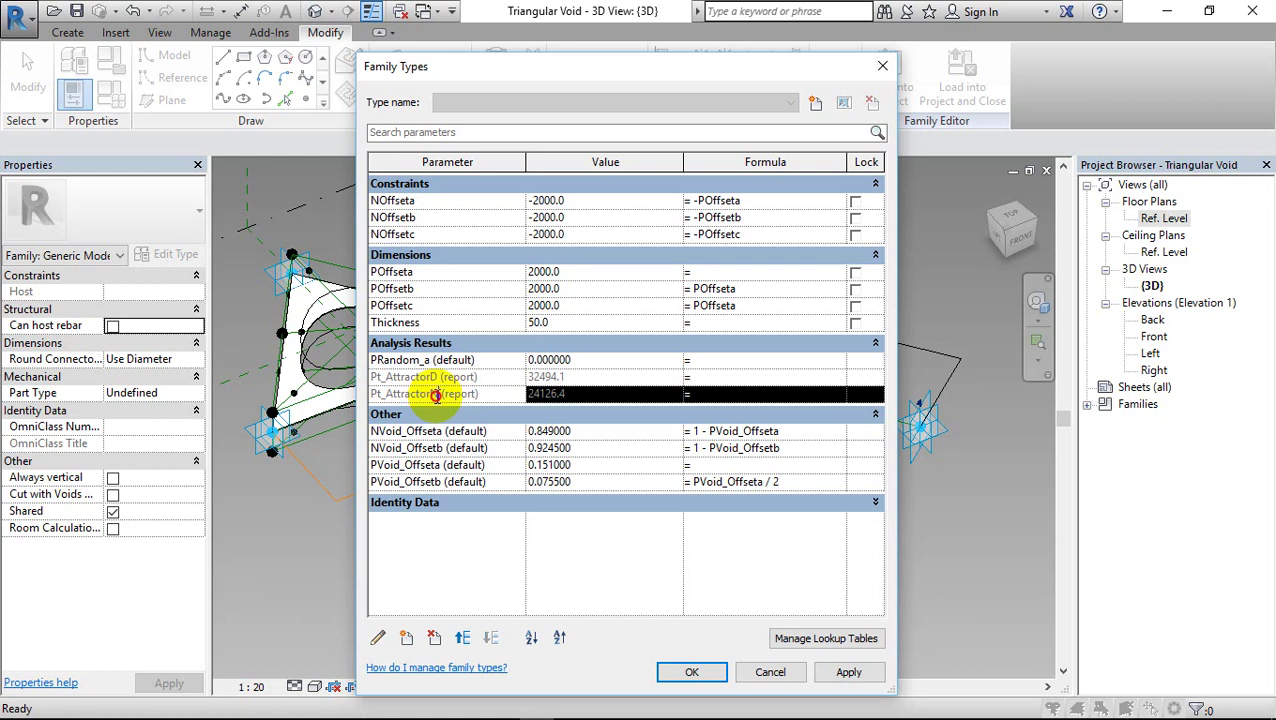
{"action": "left_click_drag", "start_coordinate": [436, 395], "coordinate": [358, 405]}
{"action": "key", "text": "ctrl+c"}
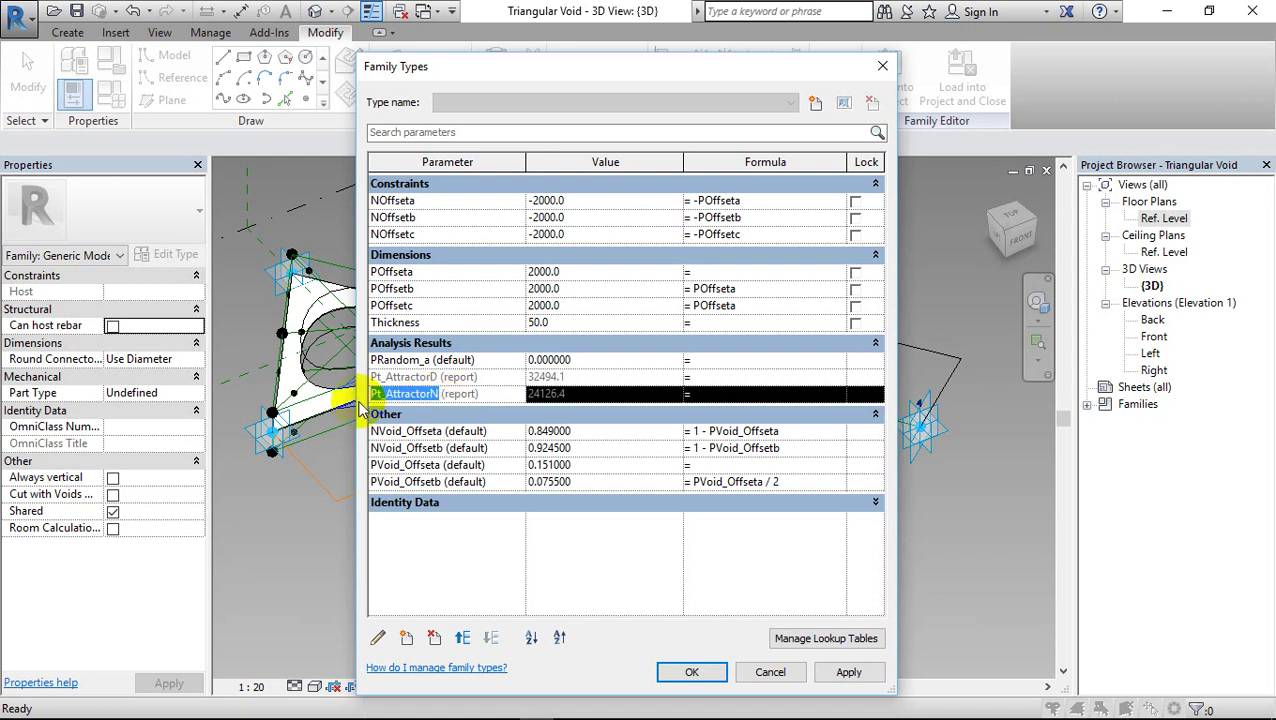
{"action": "left_click", "coordinate": [737, 361]}
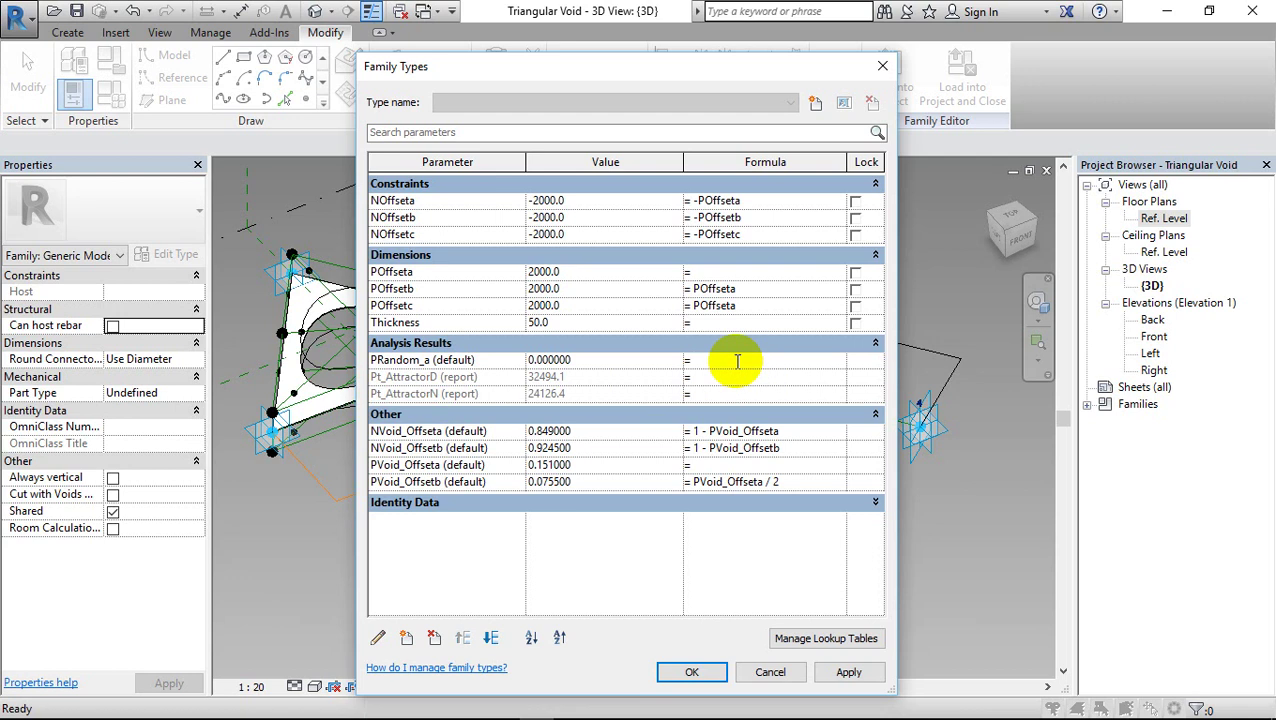
{"action": "key", "text": "ctrl+v"}
{"action": "type", "text": "/"}
{"action": "type", "text": "_"}
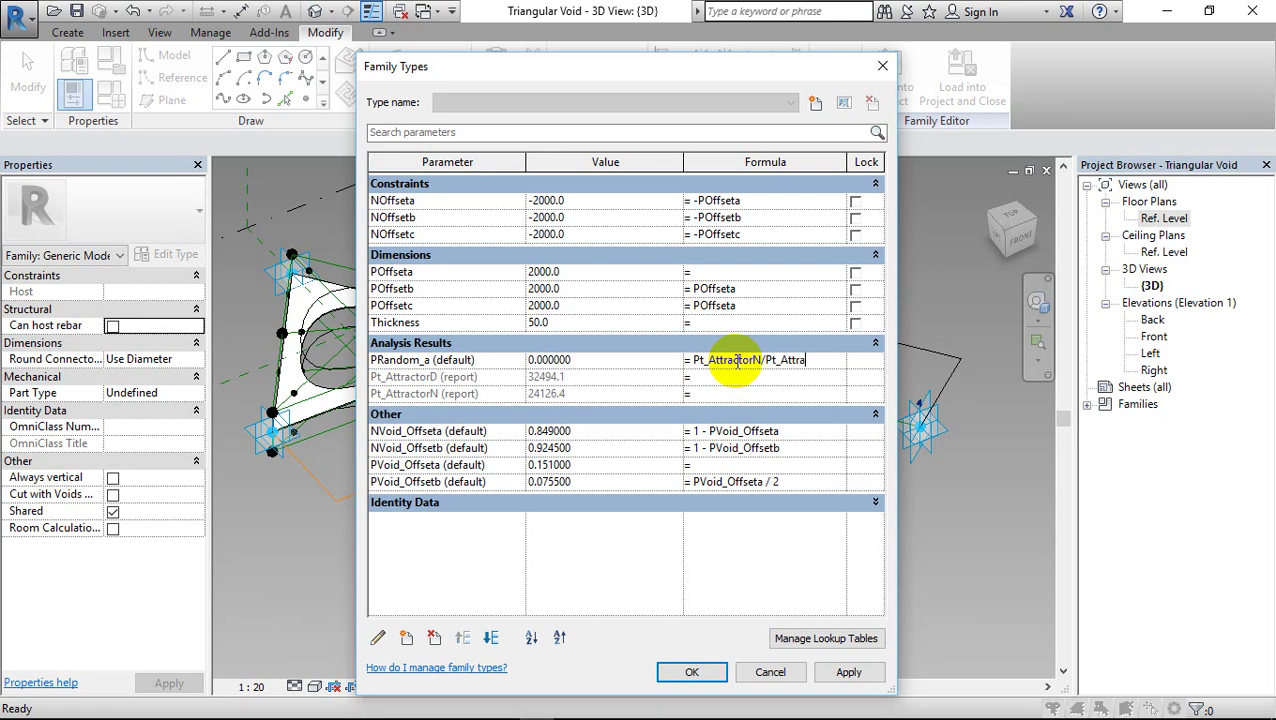
{"action": "type", "text": "rD"}
{"action": "key", "text": "Return"}
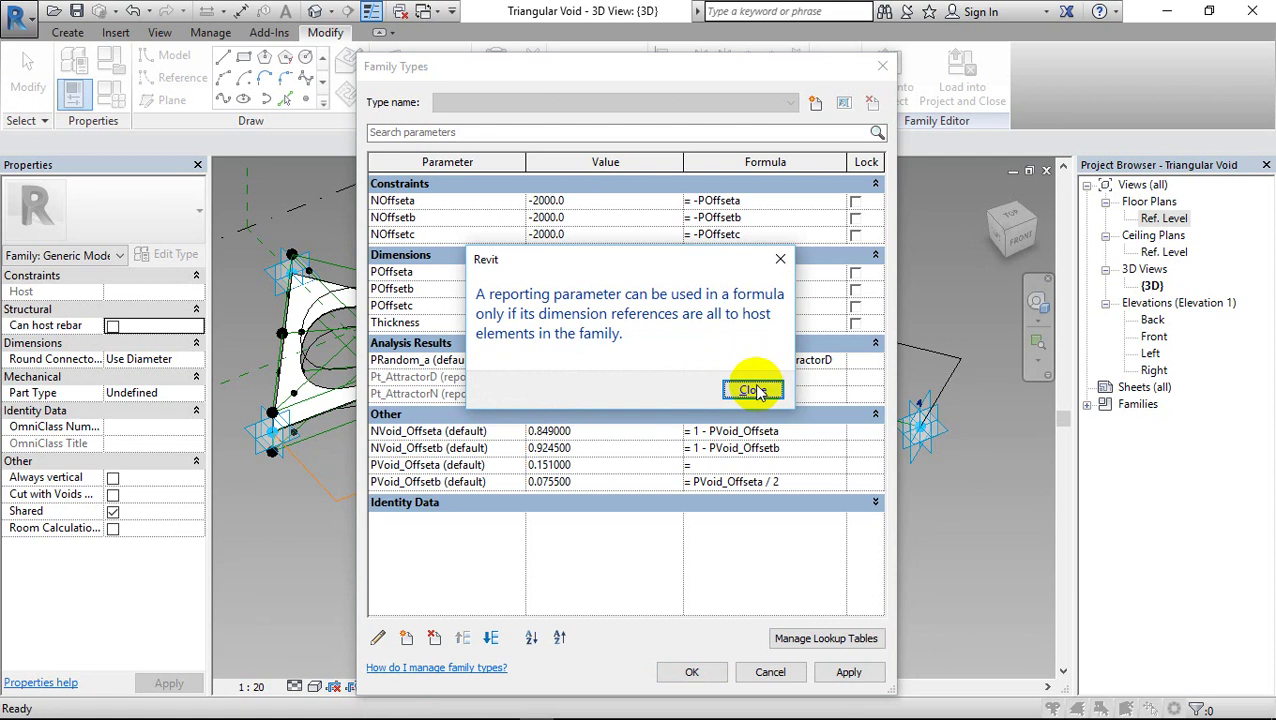
Dismiss the reporting-parameter warning and retry OK, which Revit rejects again
{"action": "left_click", "coordinate": [762, 392]}
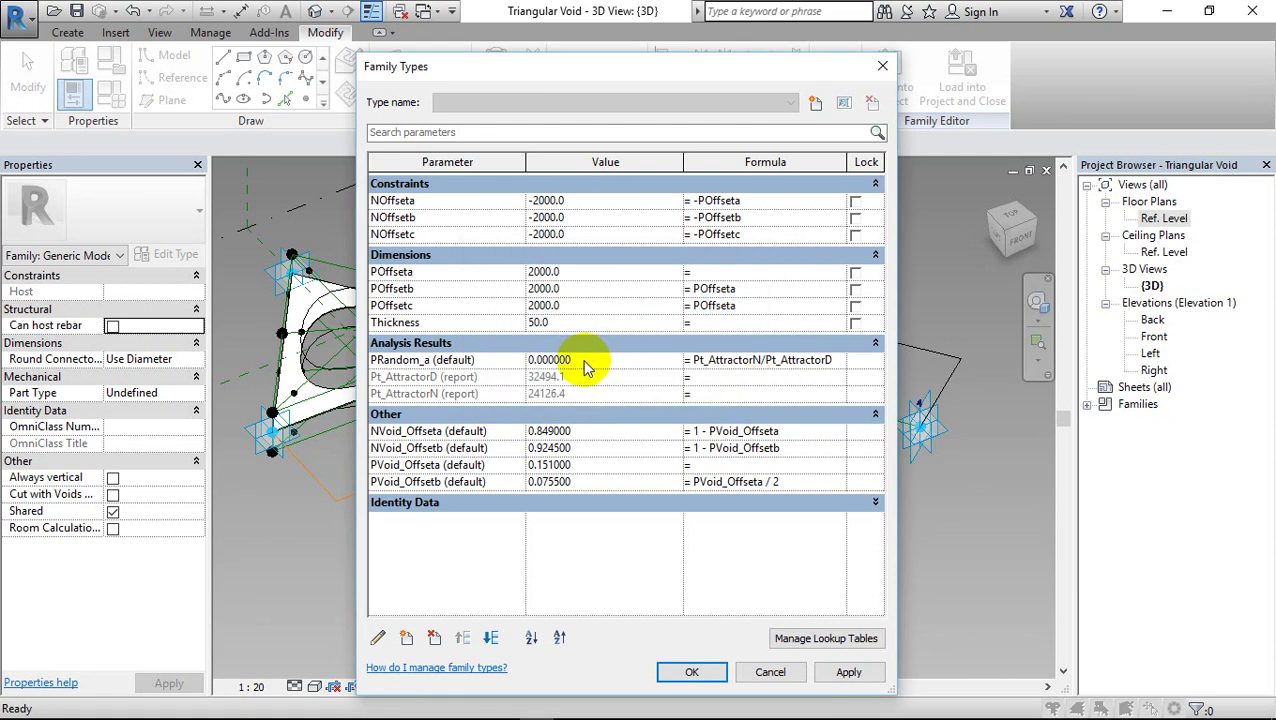
{"action": "left_click", "coordinate": [686, 674]}
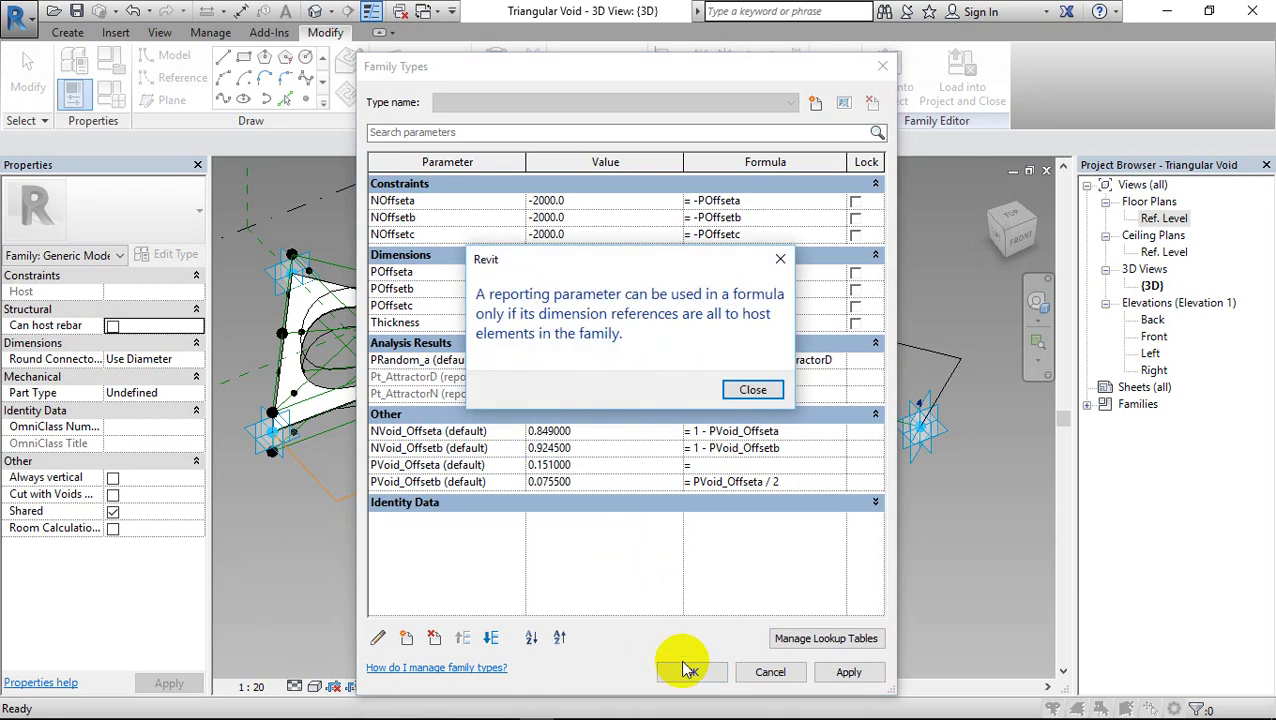
{"action": "left_click", "coordinate": [771, 391]}
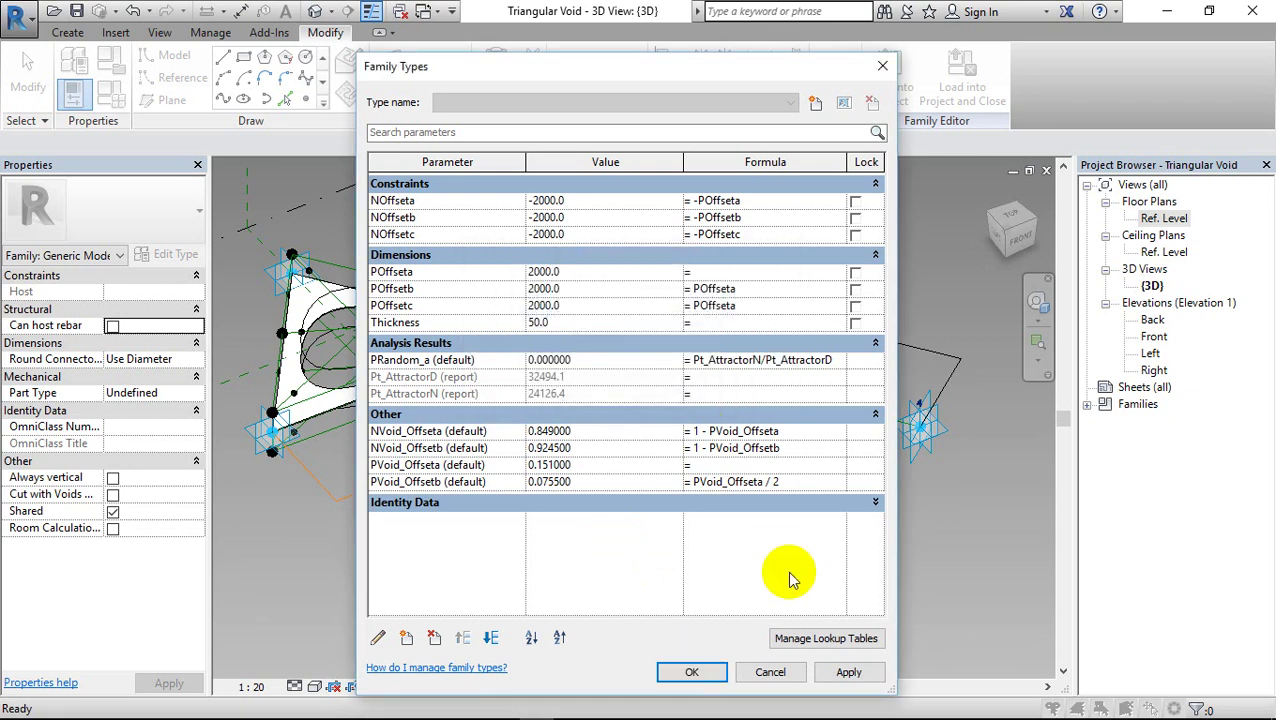
Discard the parameter changes, move adaptive point 4 nearer the triangle on Ref. Level, and reopen Family Types
{"action": "left_click", "coordinate": [775, 674]}
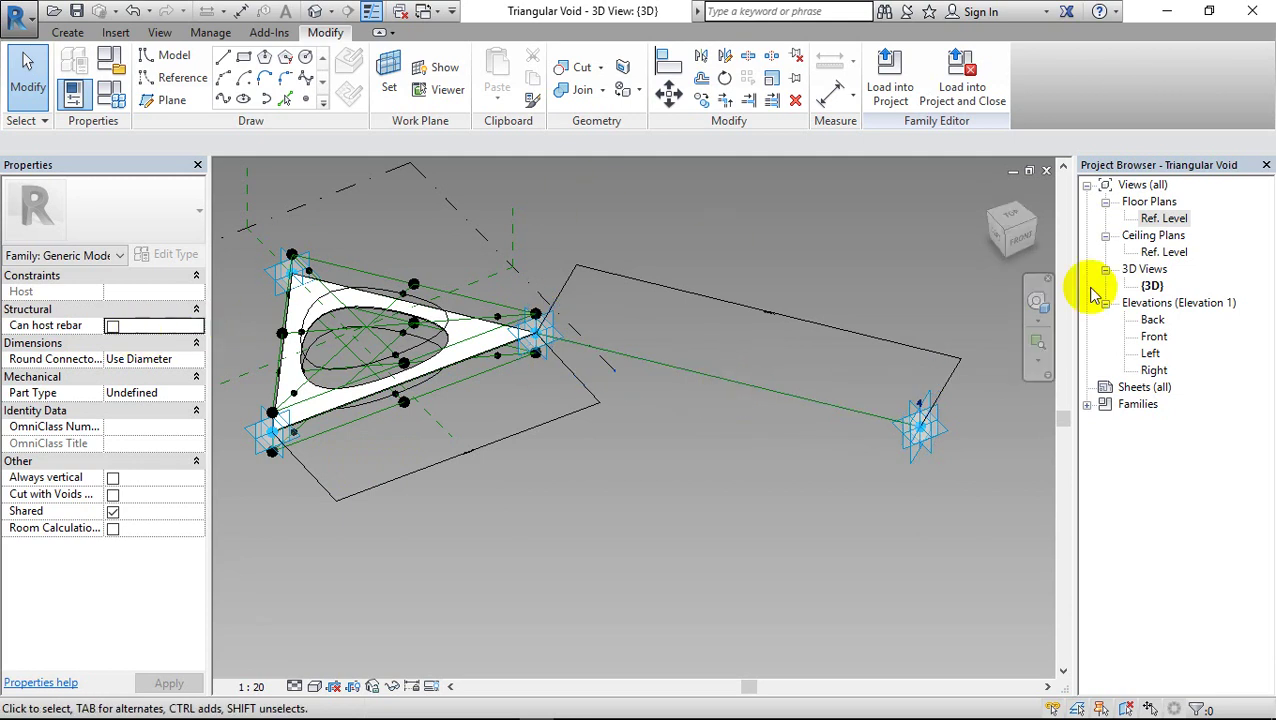
{"action": "double_click", "coordinate": [1170, 218]}
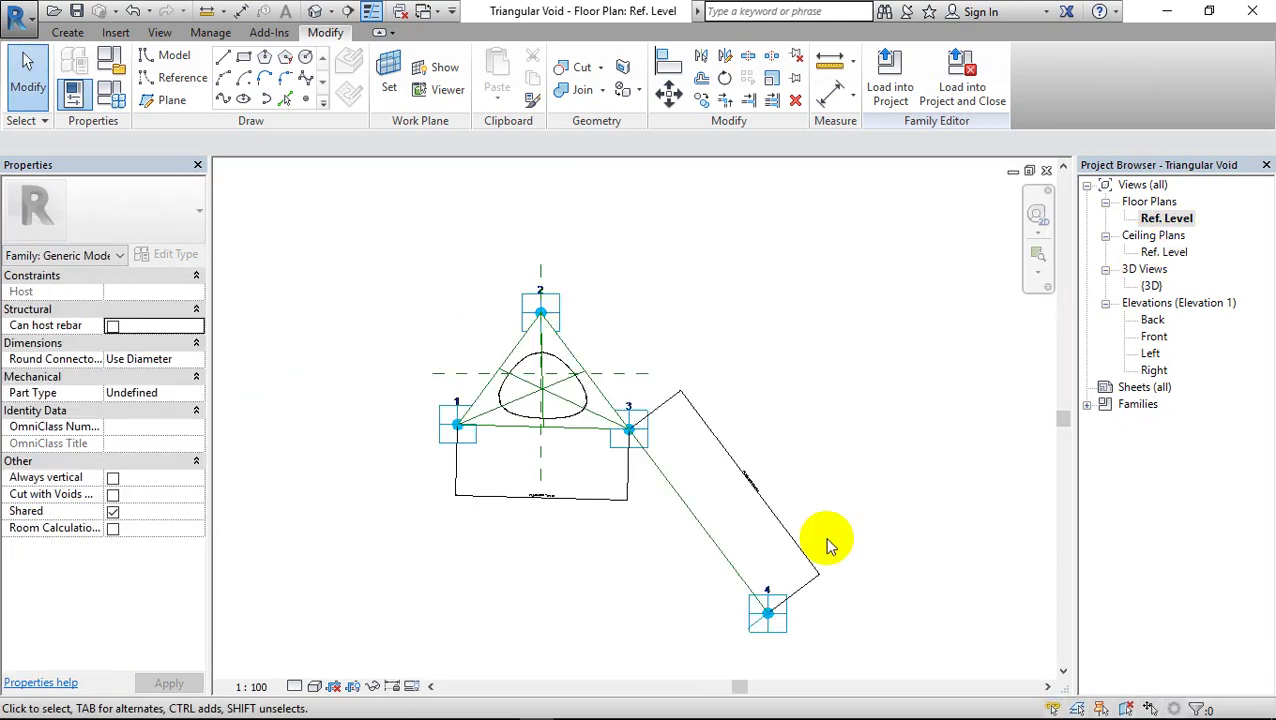
{"action": "left_click", "coordinate": [772, 612]}
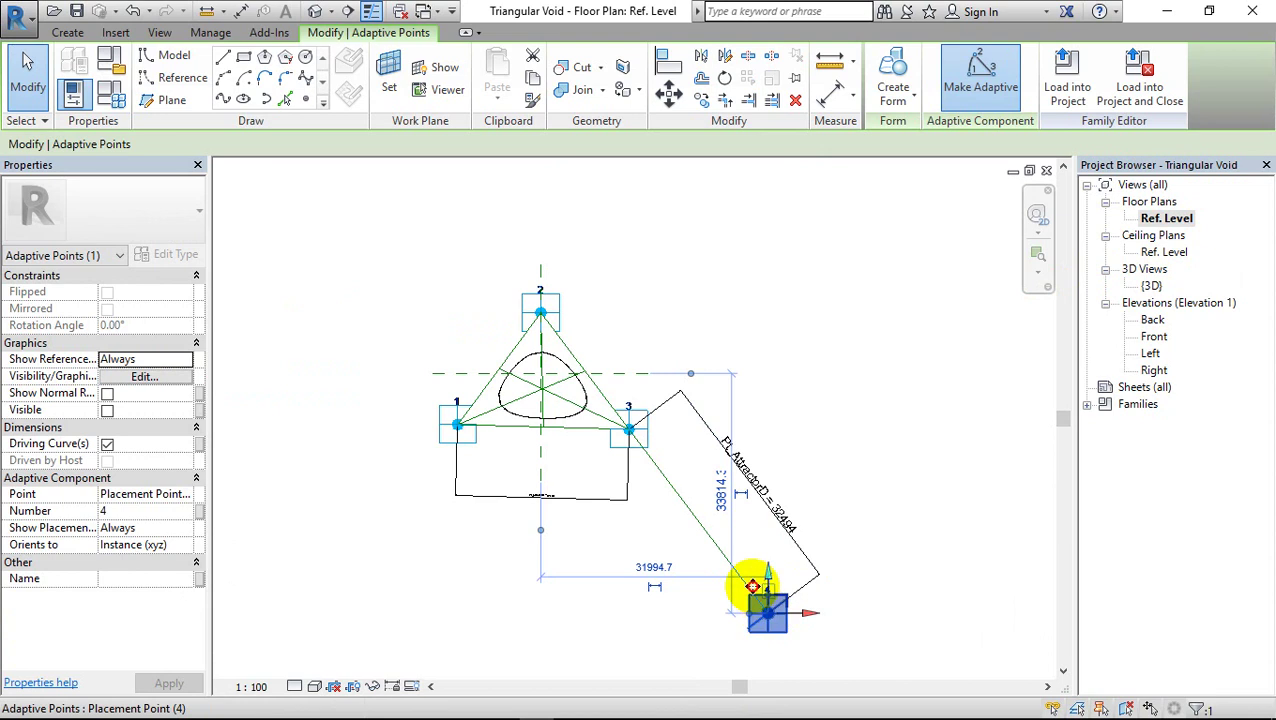
{"action": "mouse_move", "coordinate": [726, 562]}
{"action": "left_mouse_down"}
{"action": "mouse_move", "coordinate": [716, 538]}
{"action": "mouse_move", "coordinate": [806, 560]}
{"action": "left_mouse_up"}
{"action": "left_click", "coordinate": [821, 608]}
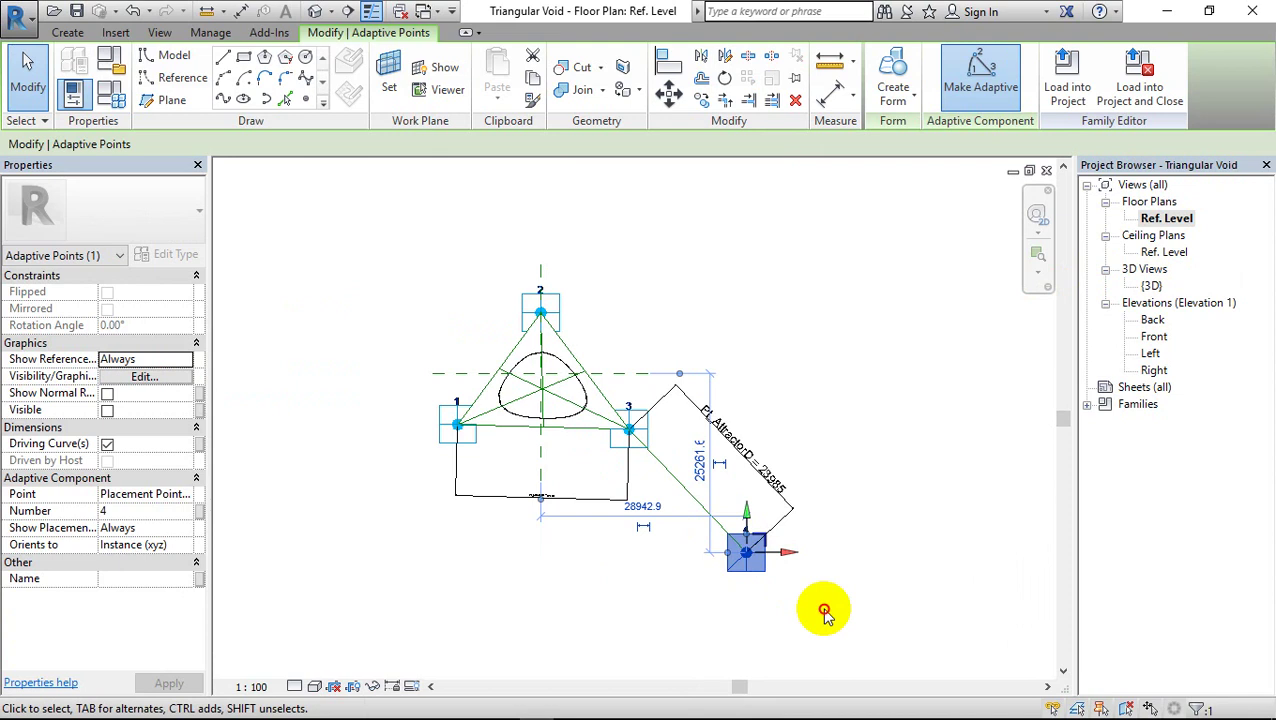
{"action": "left_click", "coordinate": [115, 92]}
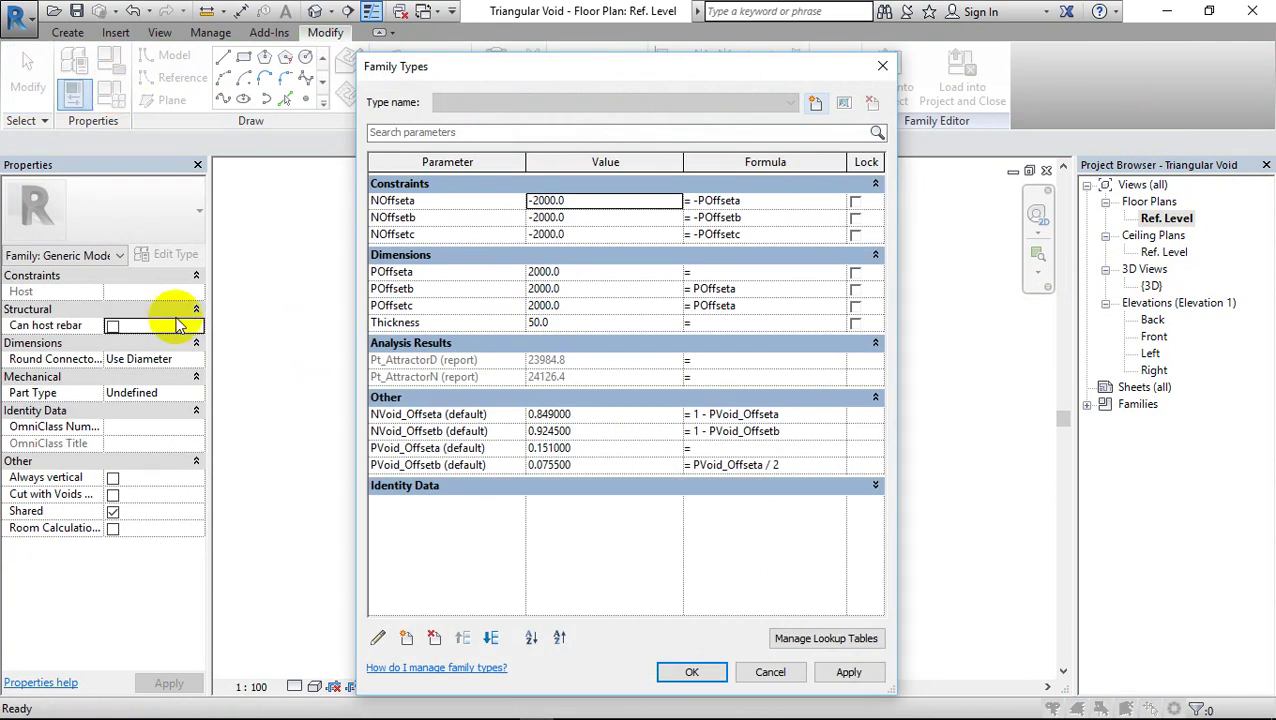
Create PRandom_a as an instance Number parameter in the Common discipline
{"action": "left_click", "coordinate": [405, 637]}
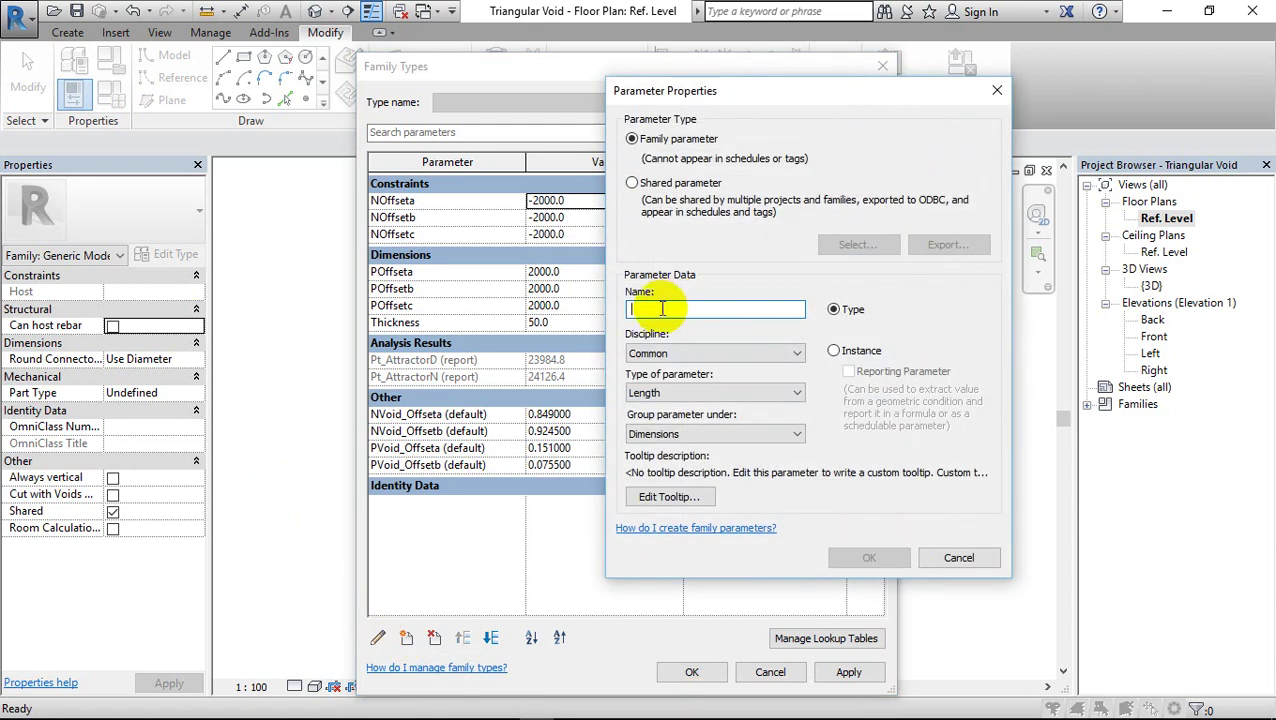
{"action": "type", "text": "PR"}
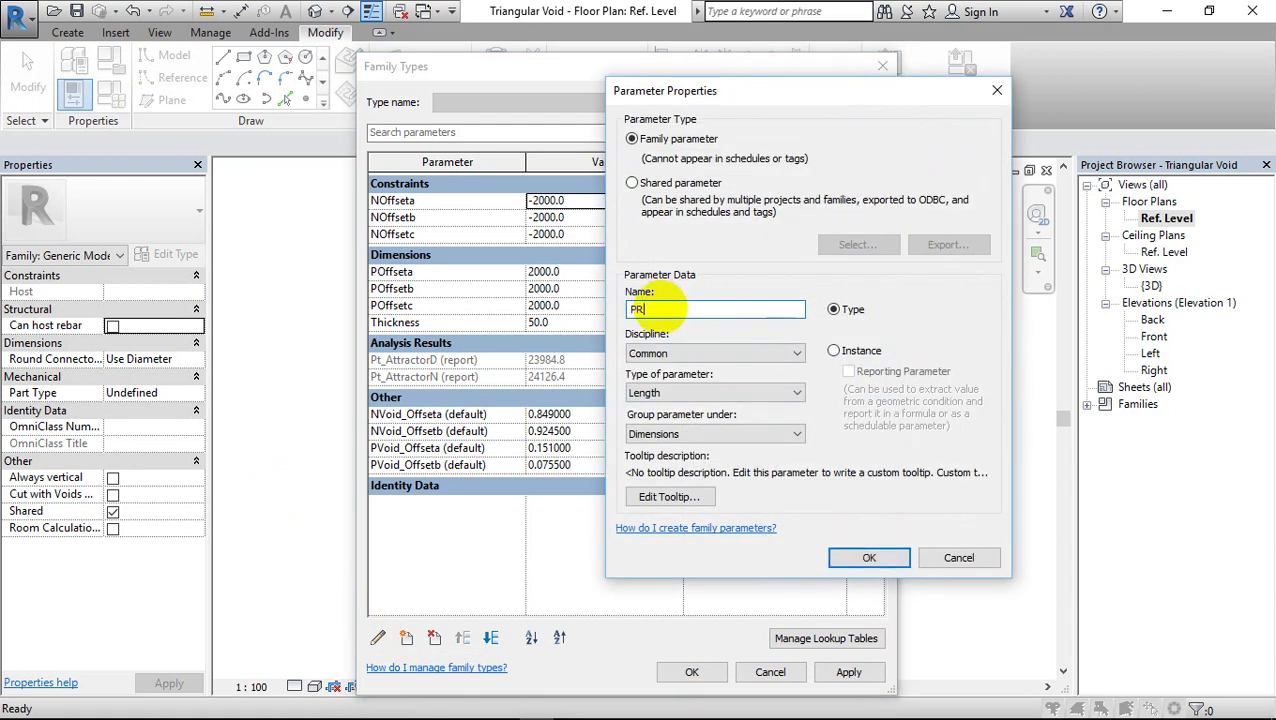
{"action": "type", "text": "andom_a"}
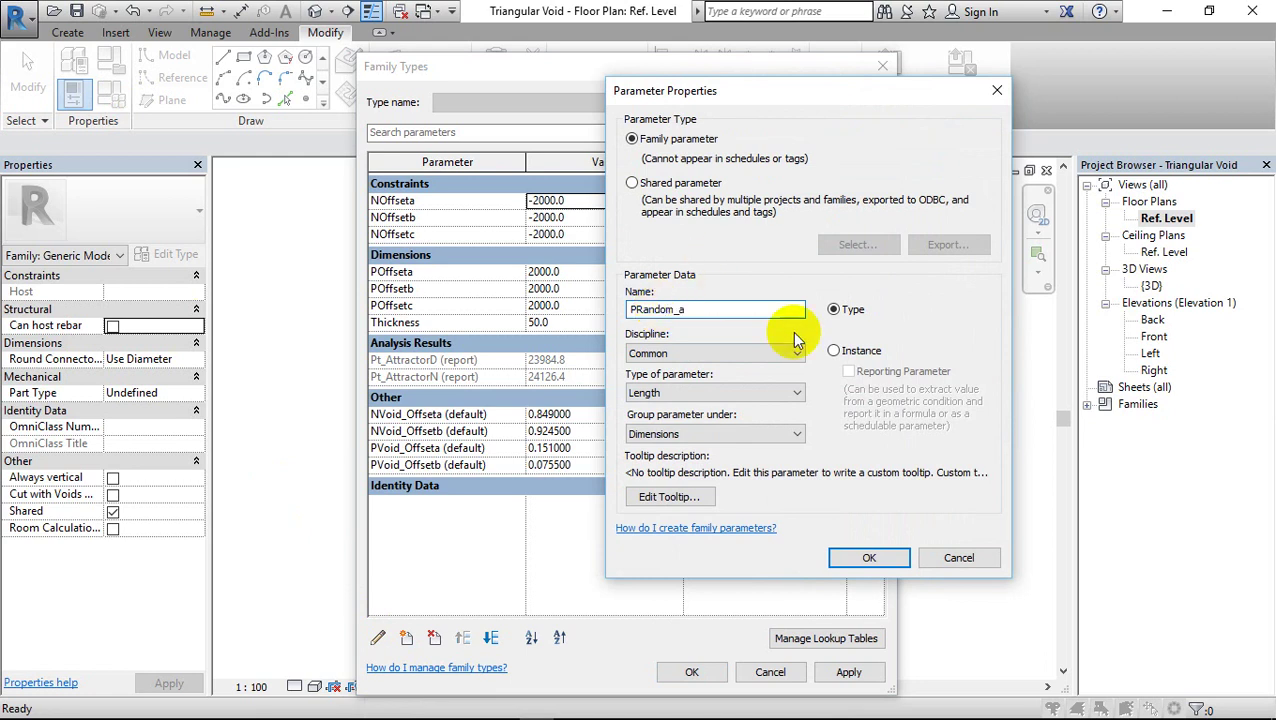
{"action": "left_click", "coordinate": [831, 350]}
{"action": "left_click", "coordinate": [769, 349]}
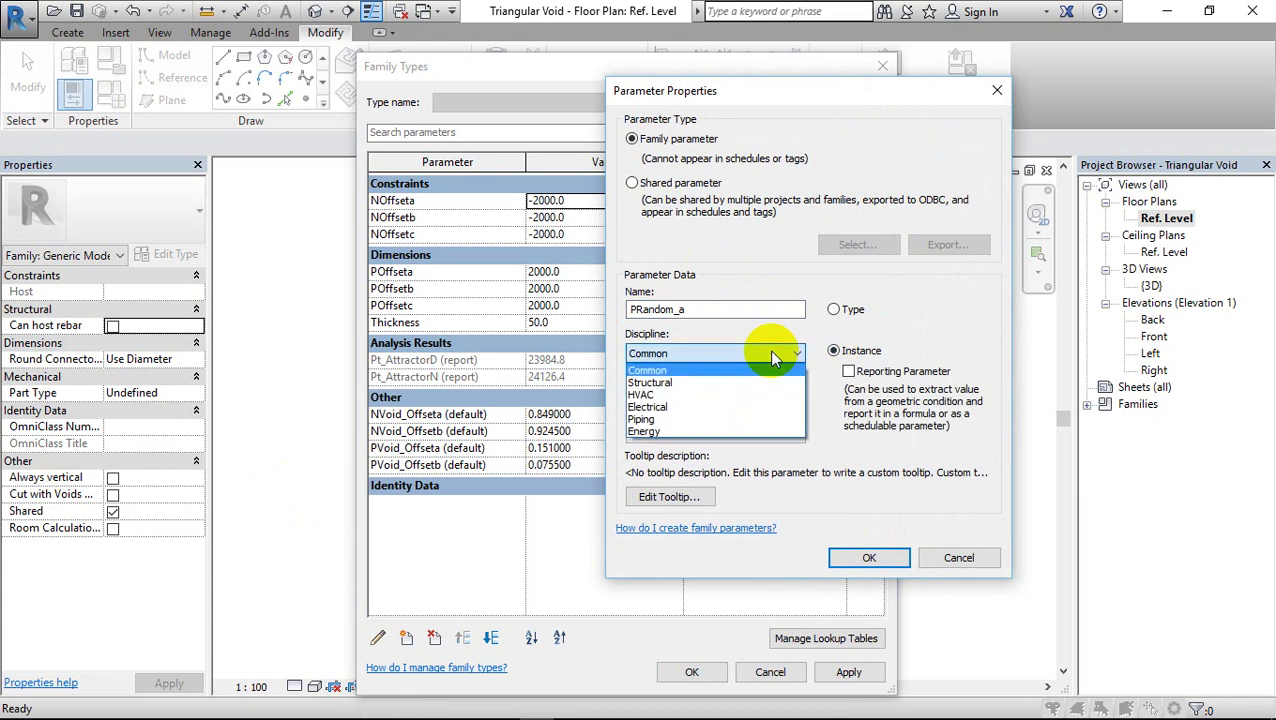
{"action": "left_click", "coordinate": [737, 371]}
{"action": "left_click", "coordinate": [723, 390]}
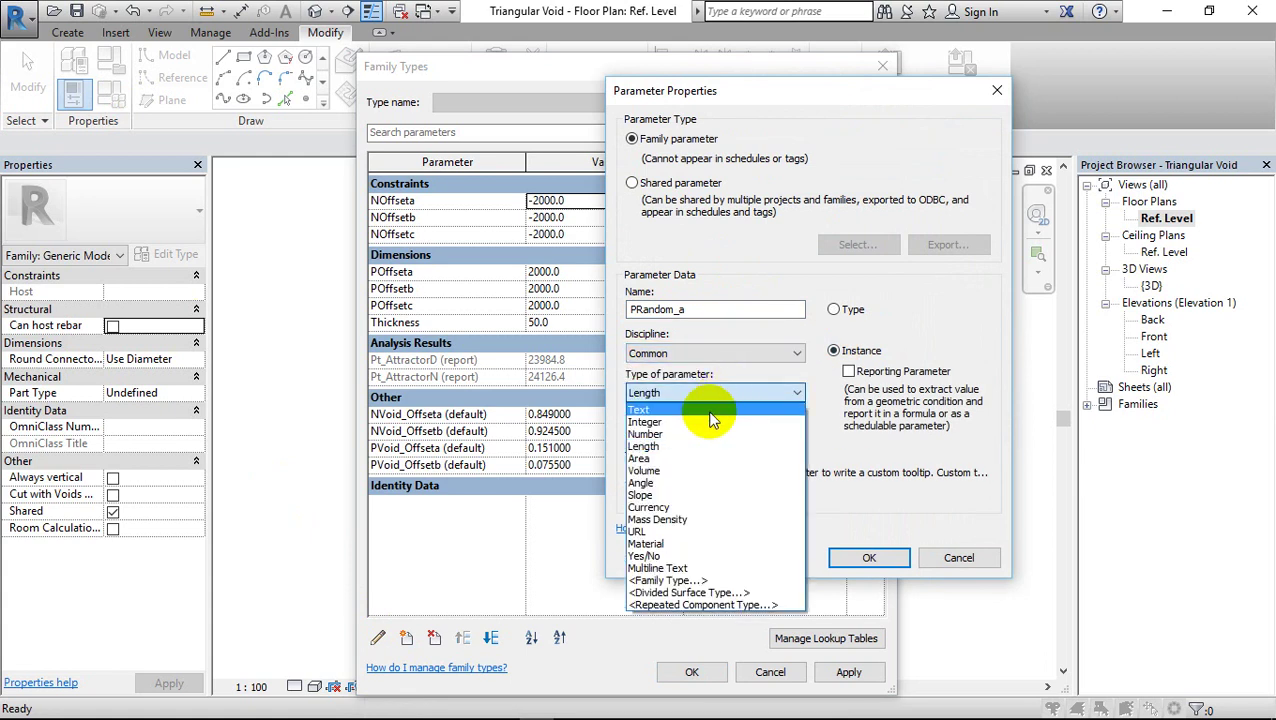
{"action": "left_click", "coordinate": [695, 437]}
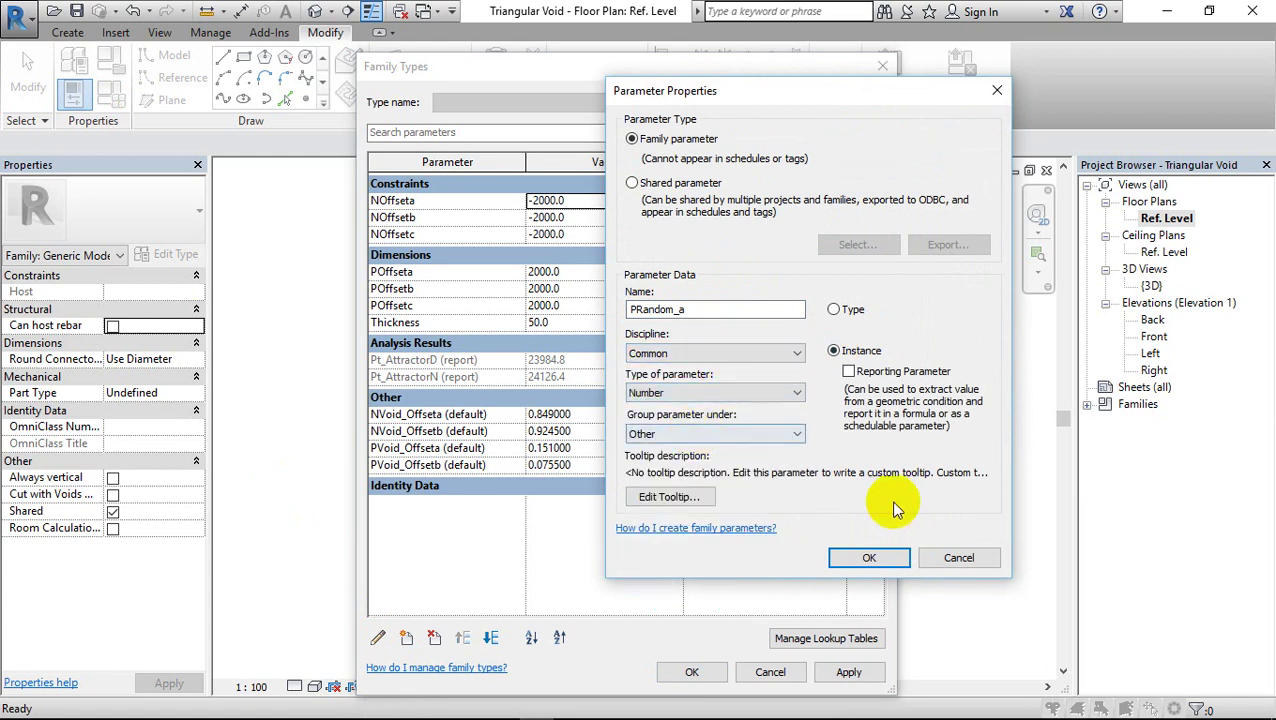
{"action": "left_click", "coordinate": [870, 558]}
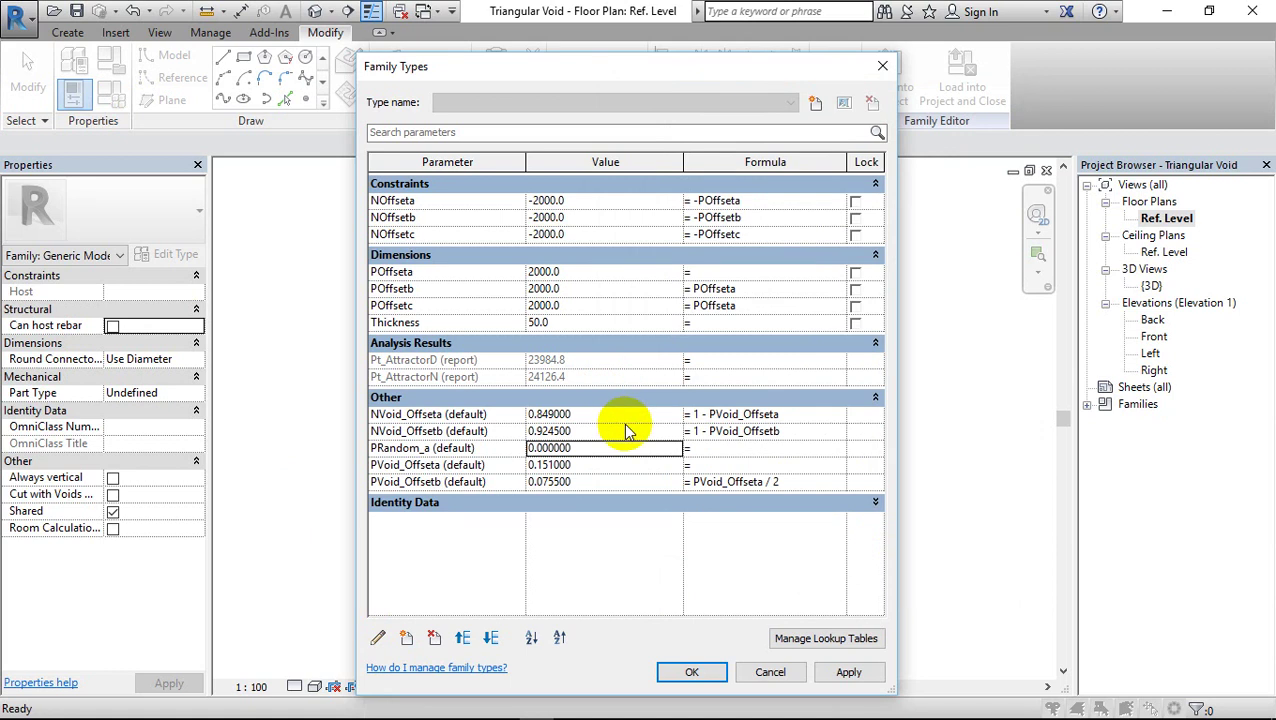
Change PRandom_a's group to Analysis Results
{"action": "left_click", "coordinate": [380, 637]}
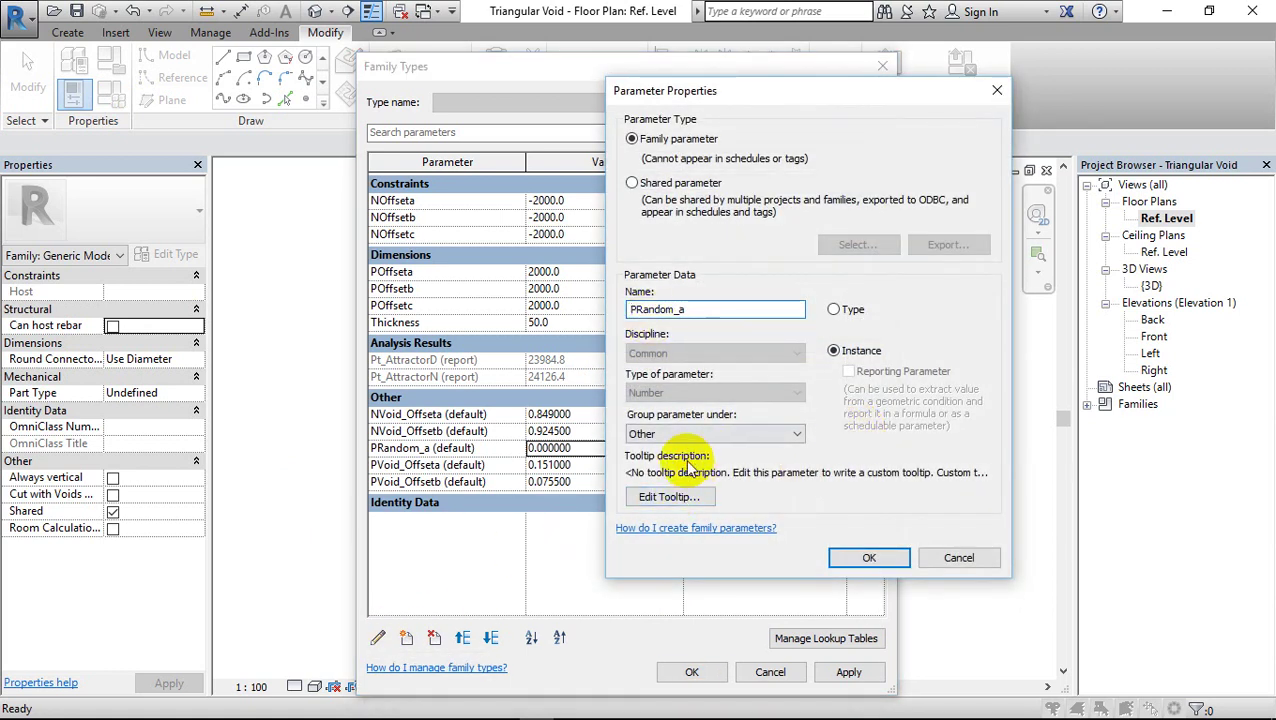
{"action": "left_click", "coordinate": [731, 434]}
{"action": "scroll", "coordinate": [715, 250], "scroll_direction": "up", "scroll_amount": 1}
{"action": "scroll", "coordinate": [729, 97], "scroll_direction": "up", "scroll_amount": 4}
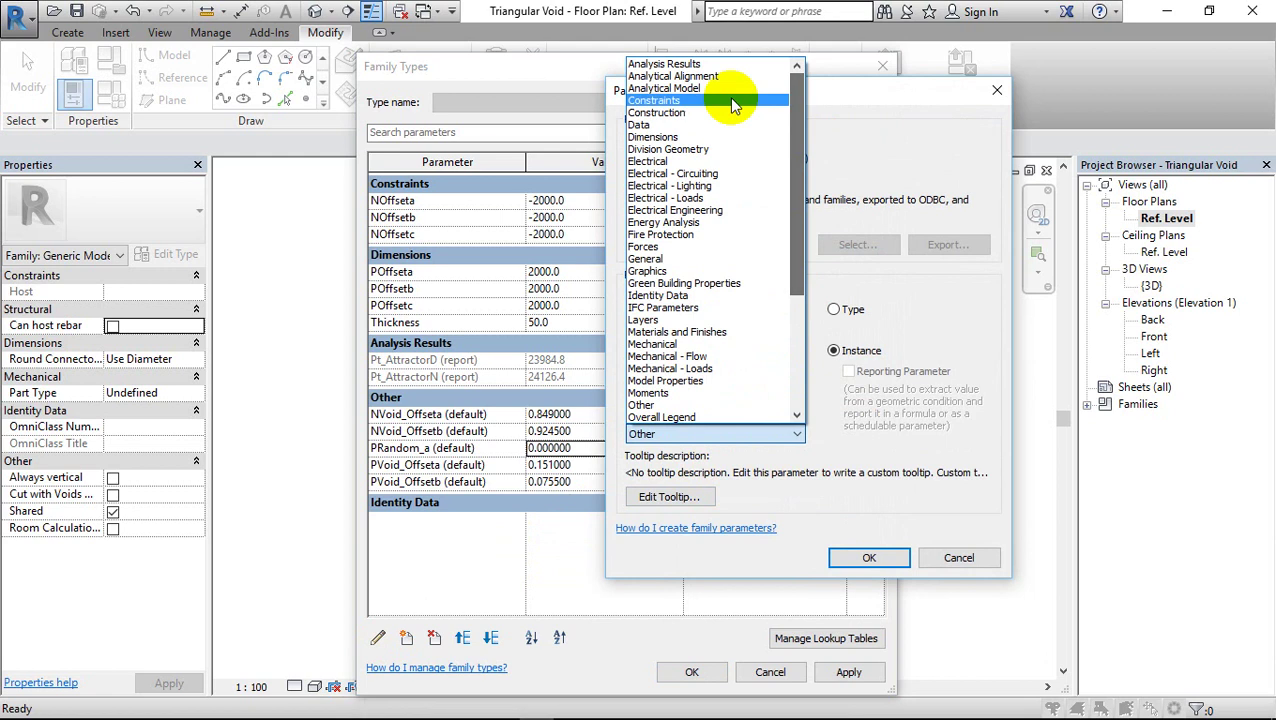
{"action": "left_click", "coordinate": [690, 64]}
Apply the group change and enter PRandom_a's formula Pt_AttractorN/Pt_AttractorD
{"action": "left_click", "coordinate": [869, 557]}
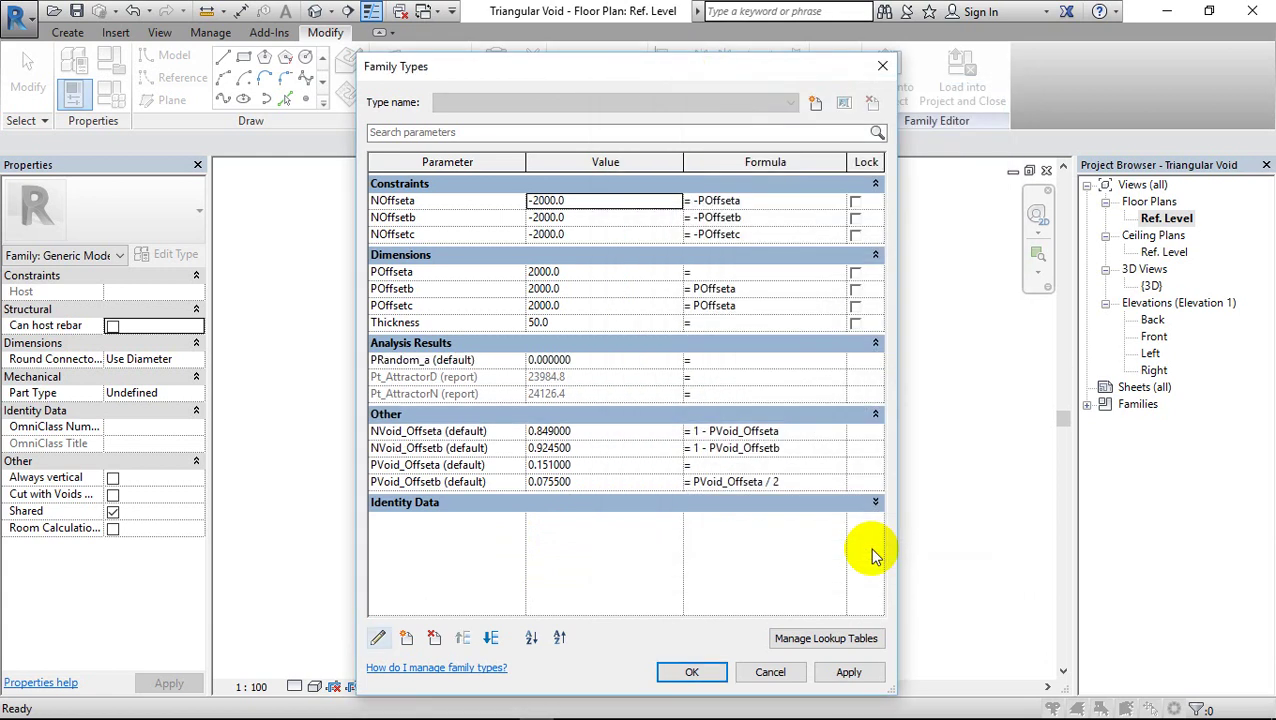
{"action": "left_click", "coordinate": [849, 674]}
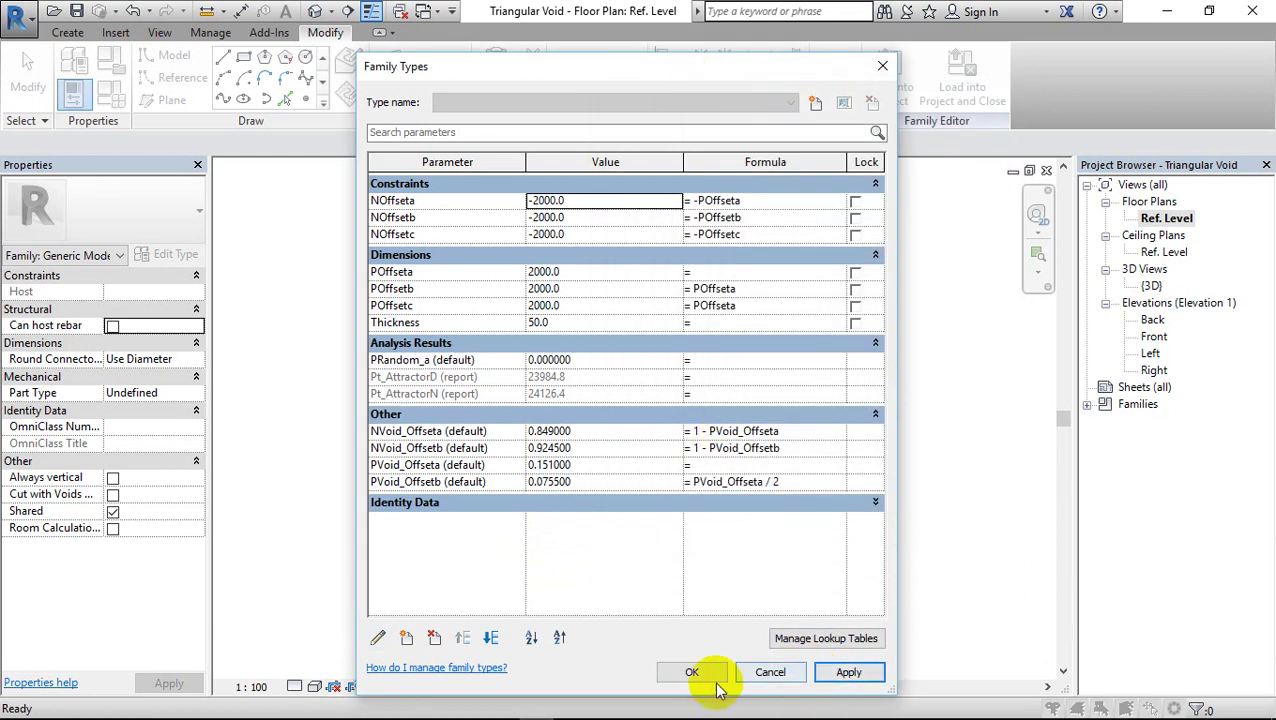
{"action": "left_click", "coordinate": [441, 394]}
{"action": "left_click_drag", "start_coordinate": [441, 394], "coordinate": [362, 394]}
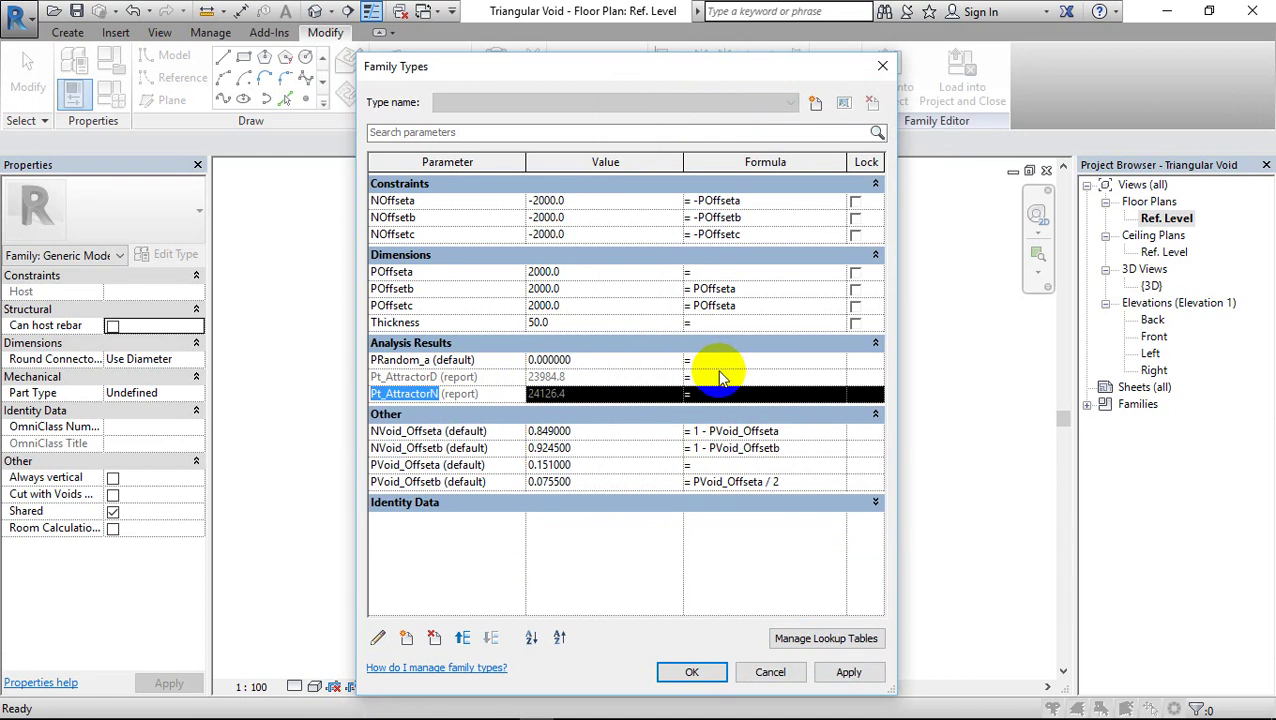
{"action": "left_click", "coordinate": [716, 366]}
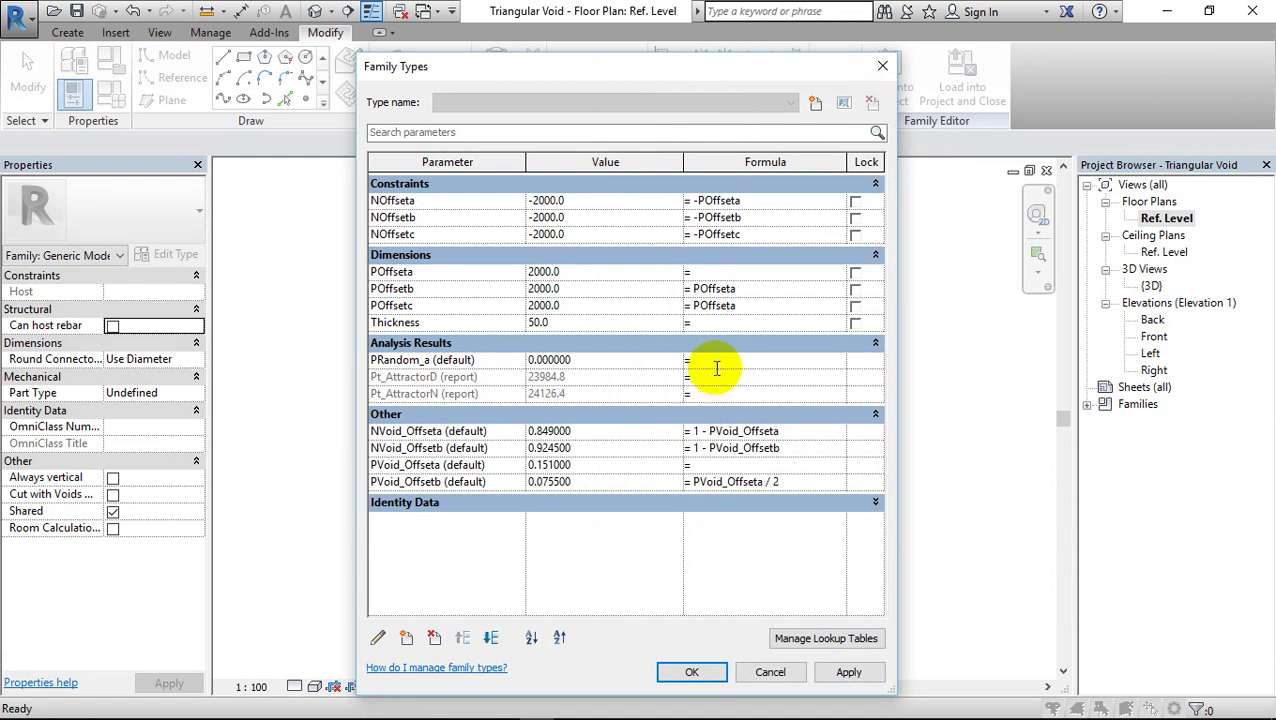
{"action": "type", "text": "Pt_AttractorN/Pt_"}
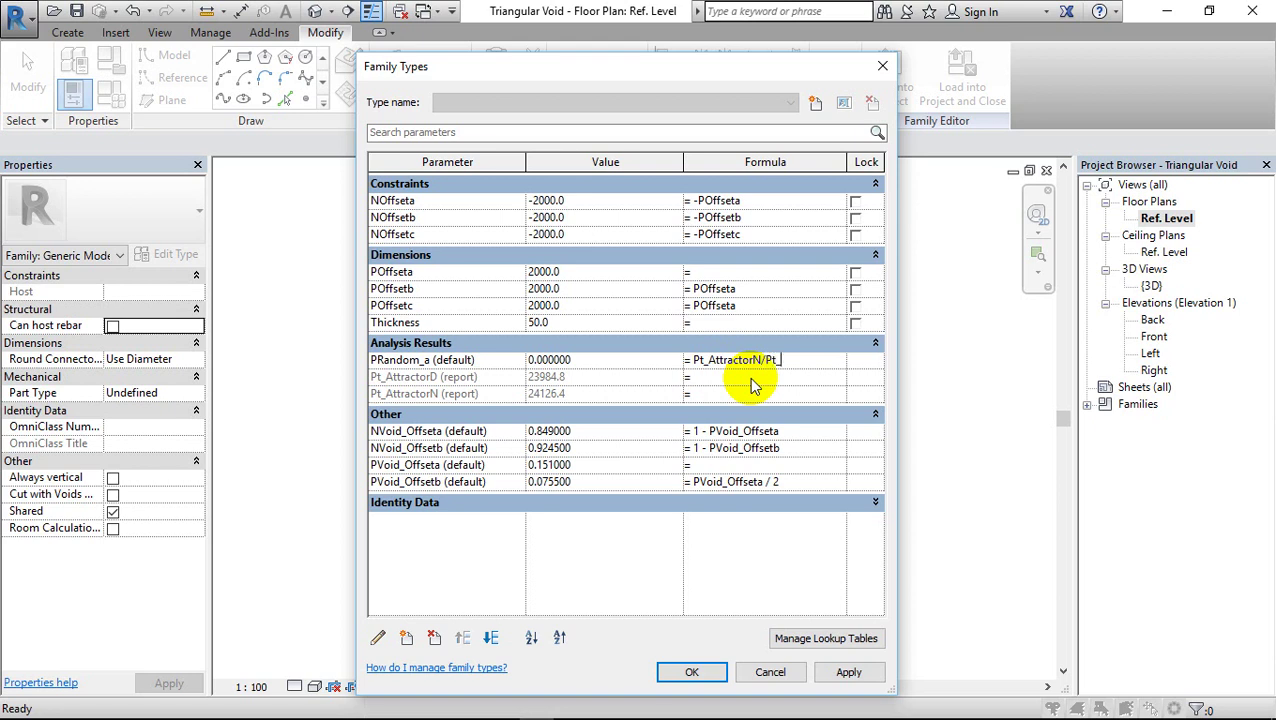
{"action": "type", "text": "Attra"}
{"action": "type", "text": "or"}
{"action": "type", "text": "D"}
{"action": "left_click", "coordinate": [749, 377]}
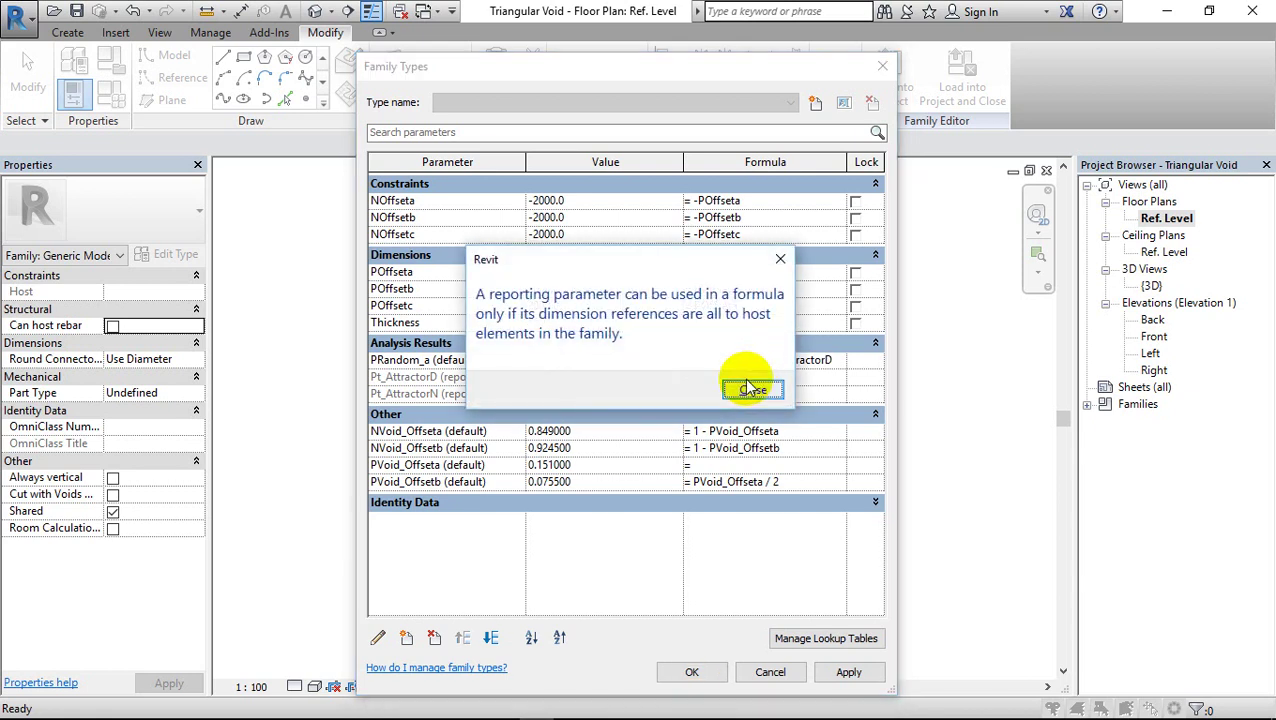
Dismiss the reporting-parameter warnings after applying, then cancel out of Family Types
{"action": "left_click", "coordinate": [752, 389]}
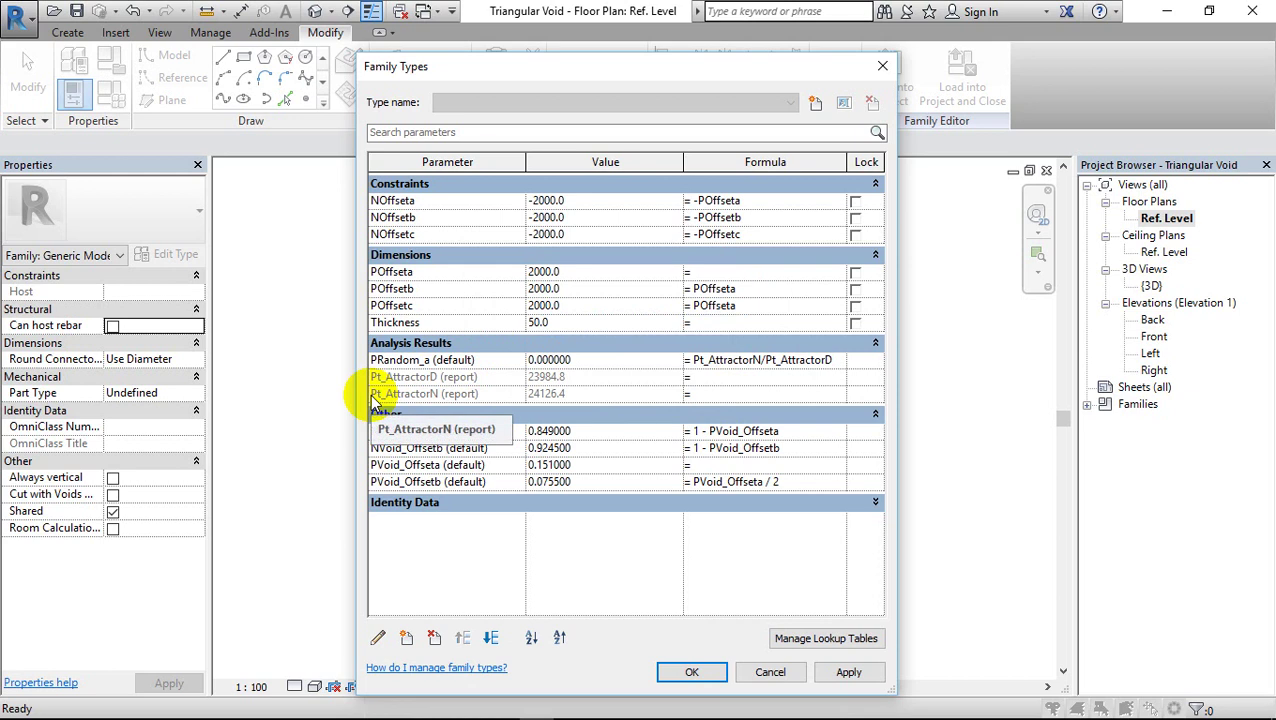
{"action": "left_click", "coordinate": [848, 671]}
{"action": "left_click", "coordinate": [765, 396]}
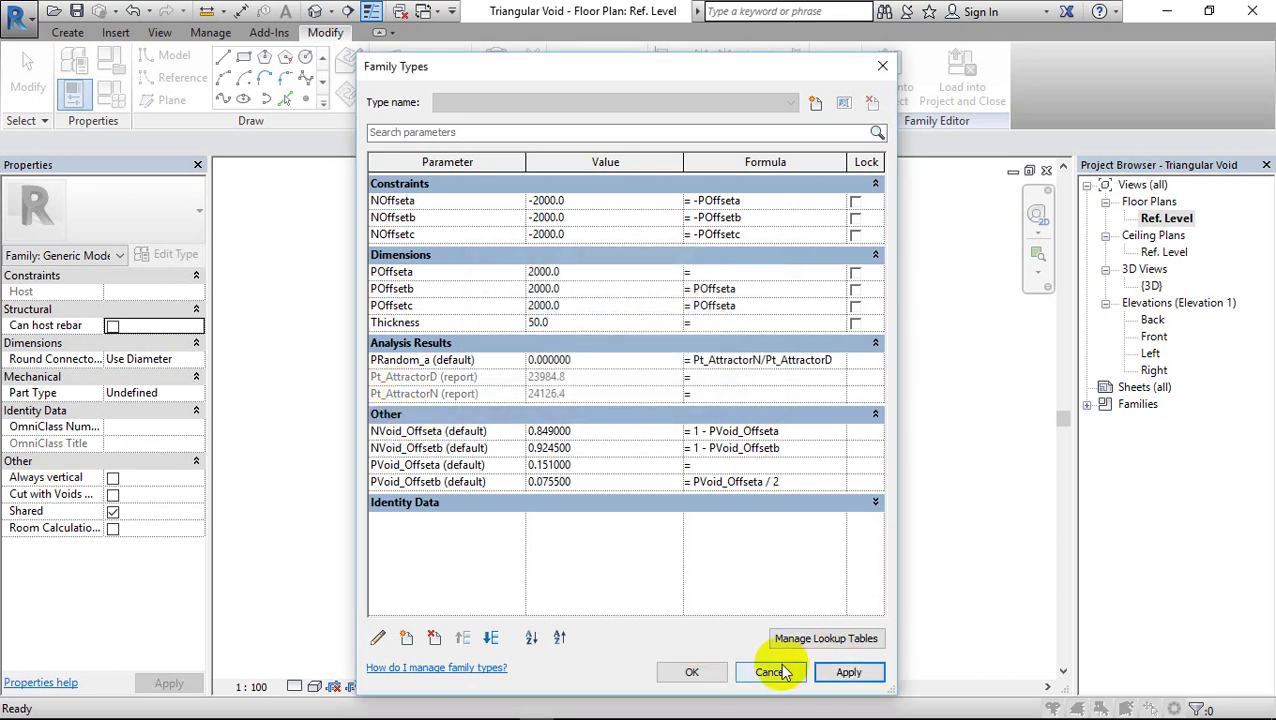
{"action": "left_click", "coordinate": [770, 671]}
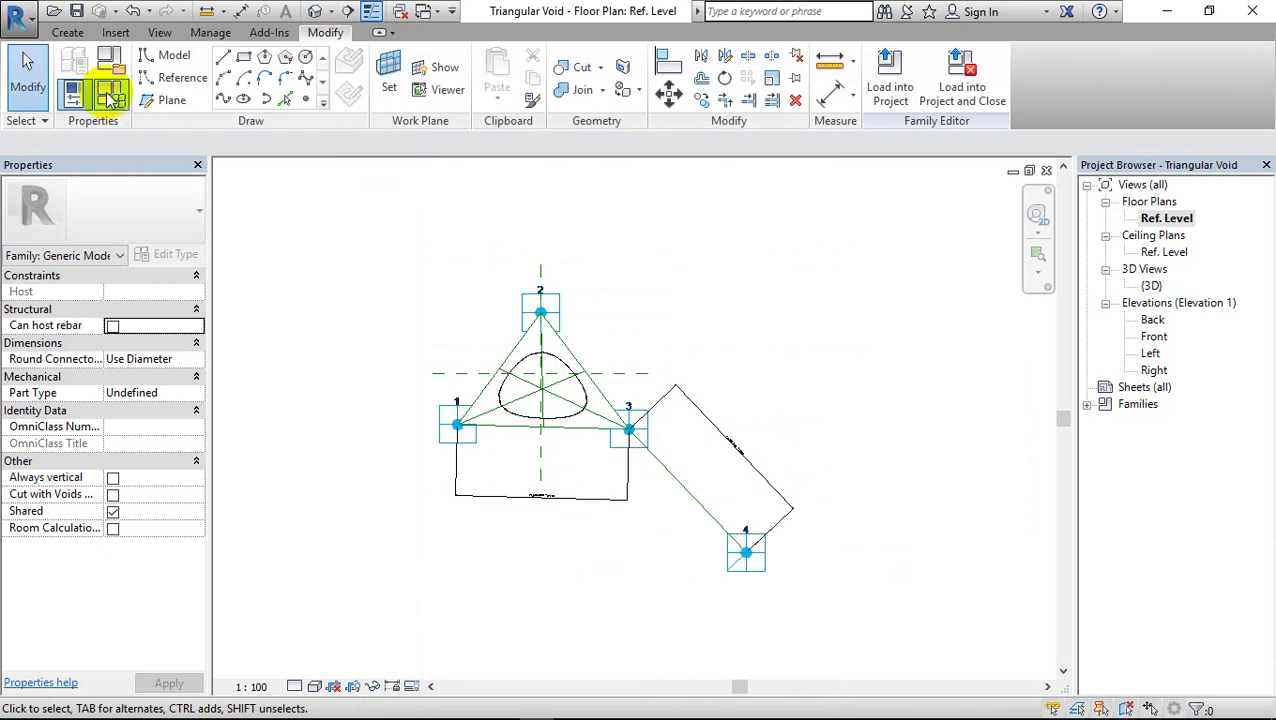